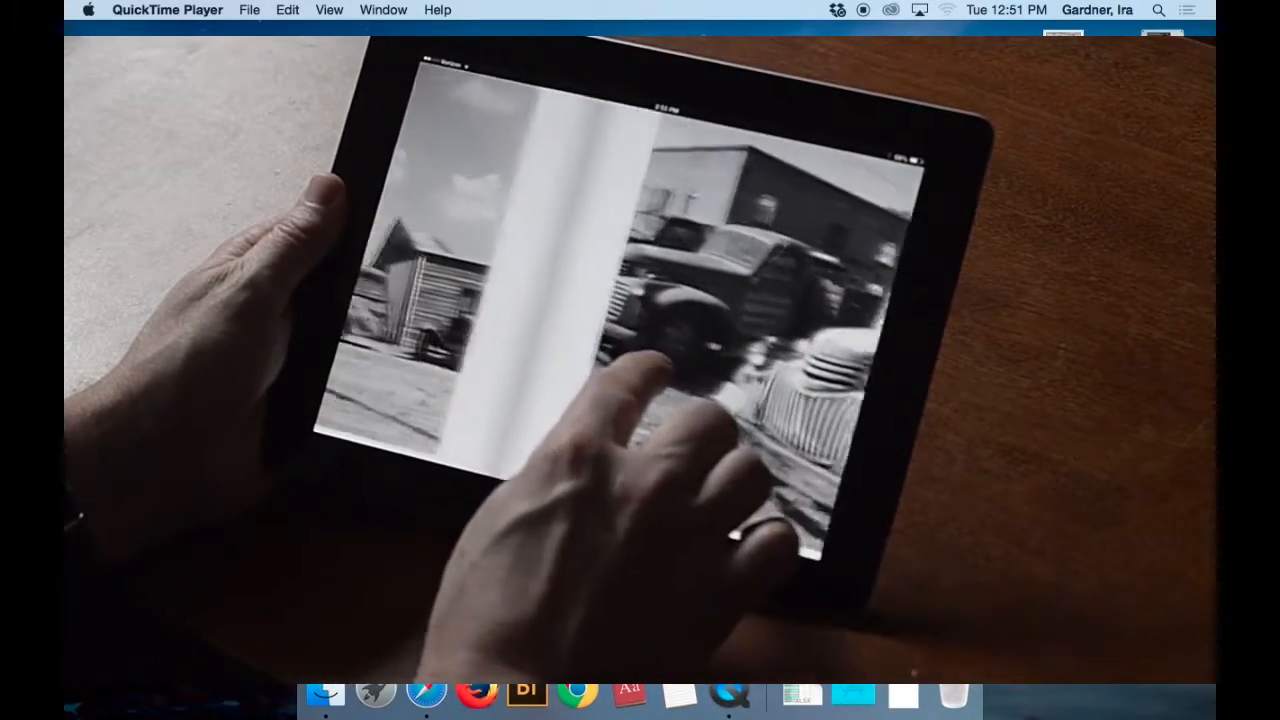
Close the playing video and expand the Thank You Bill folder in the Page Layout Demo folder.
key("super+w")
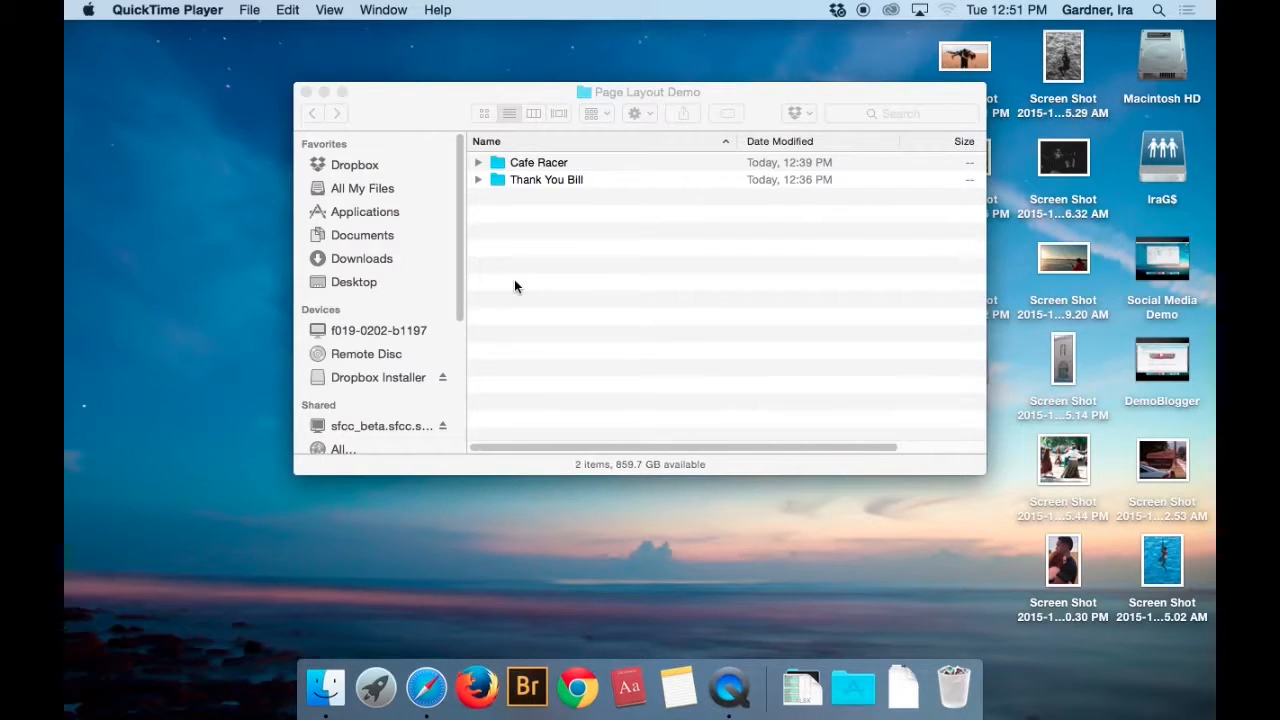
left_click(478, 180)
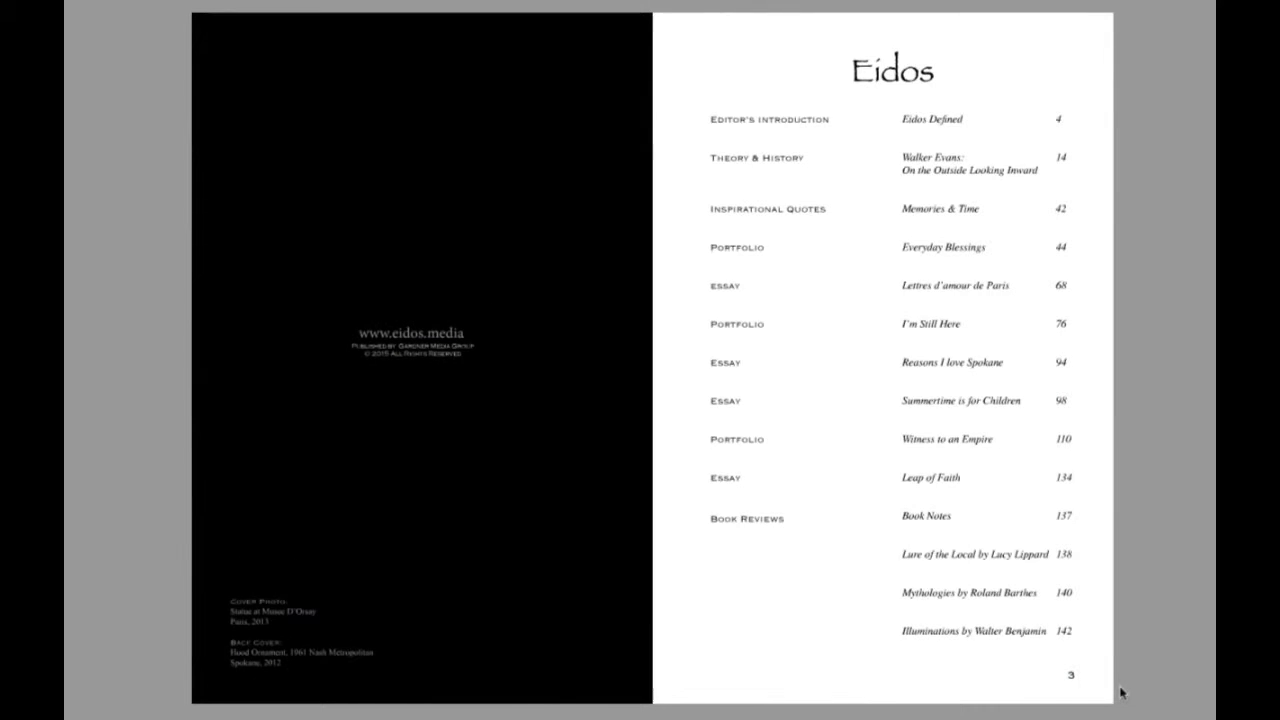
Page through the sample Eidos magazine from the table of contents to the photo spread on pages 70-71.
left_click(1050, 682)
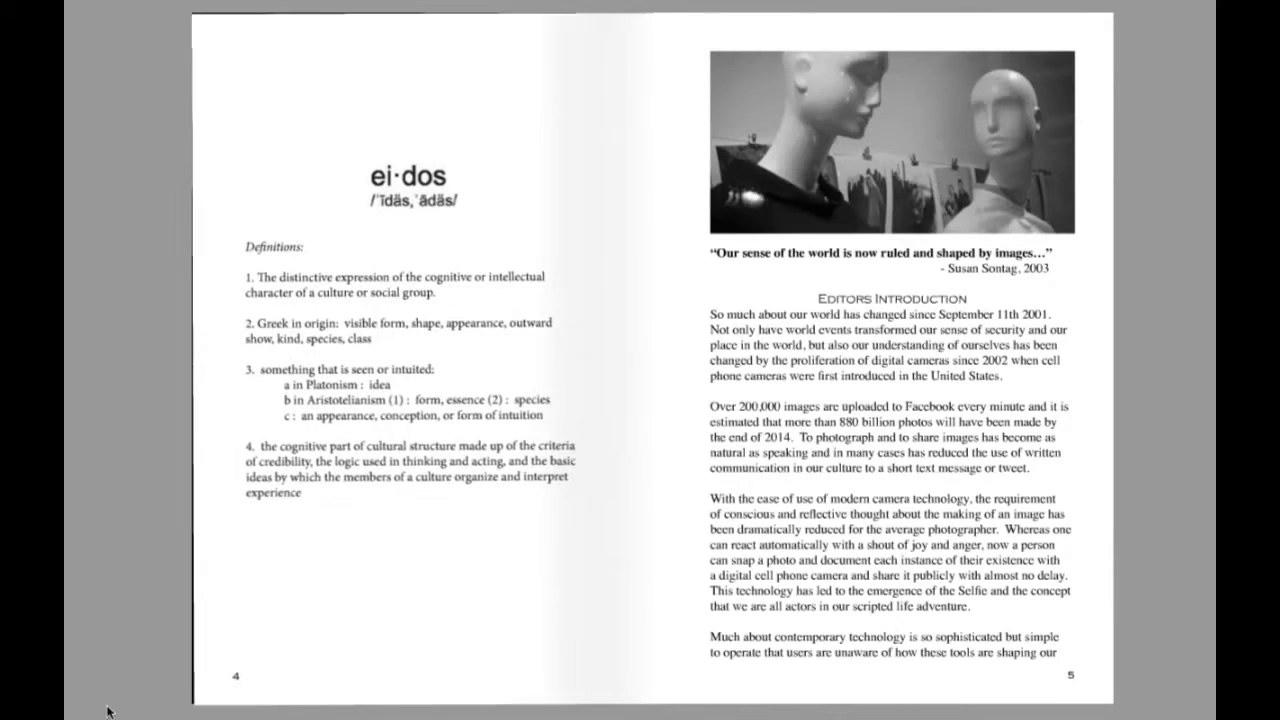
left_click(1103, 695)
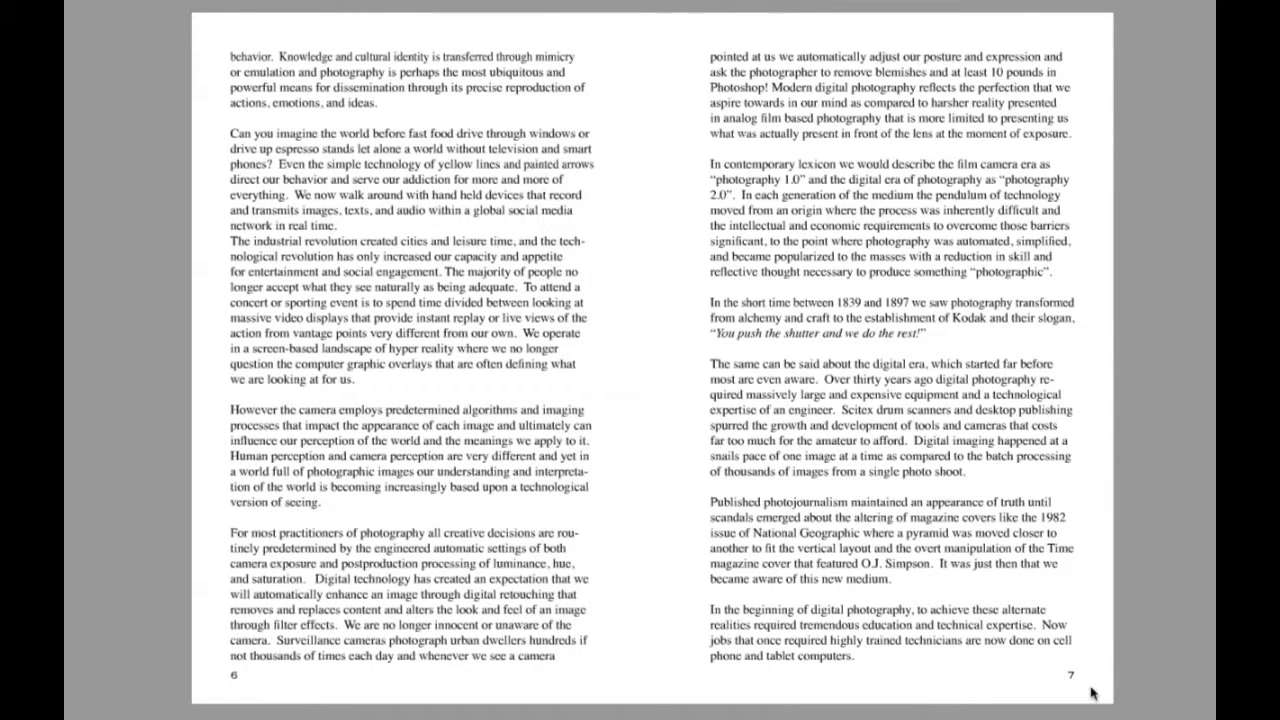
left_click_drag(576, 673, 194, 694)
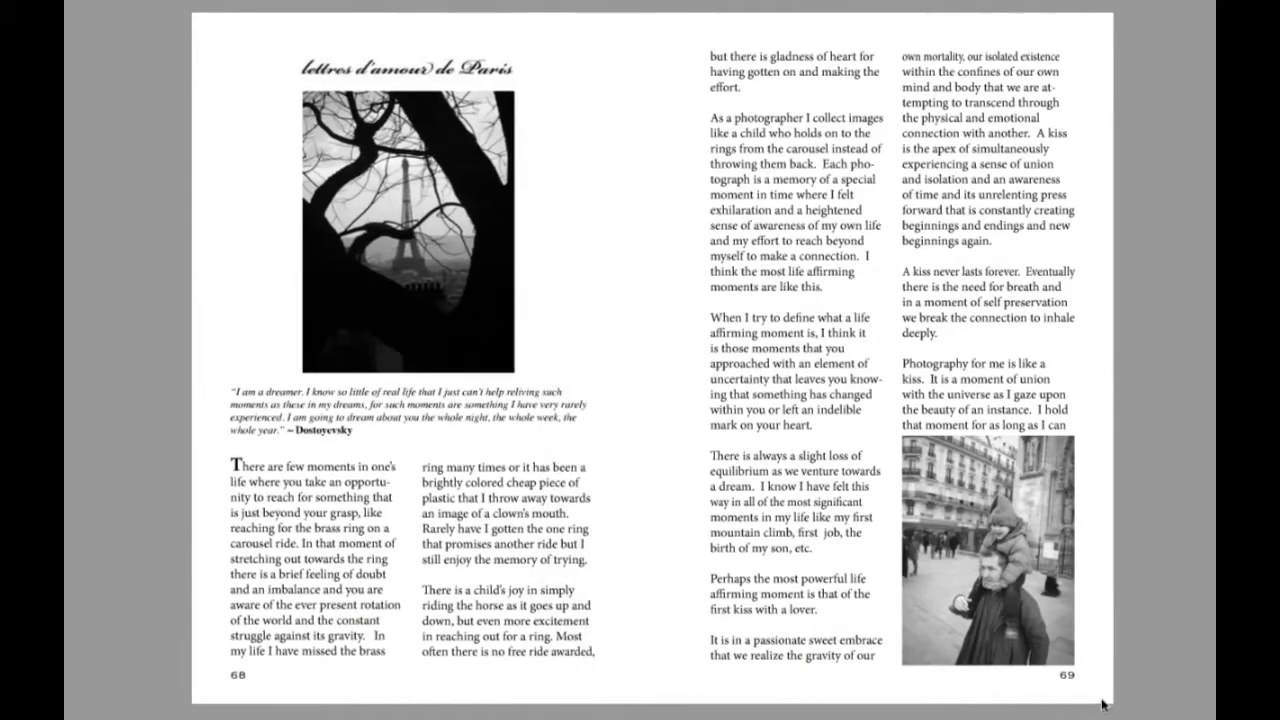
left_click(947, 697)
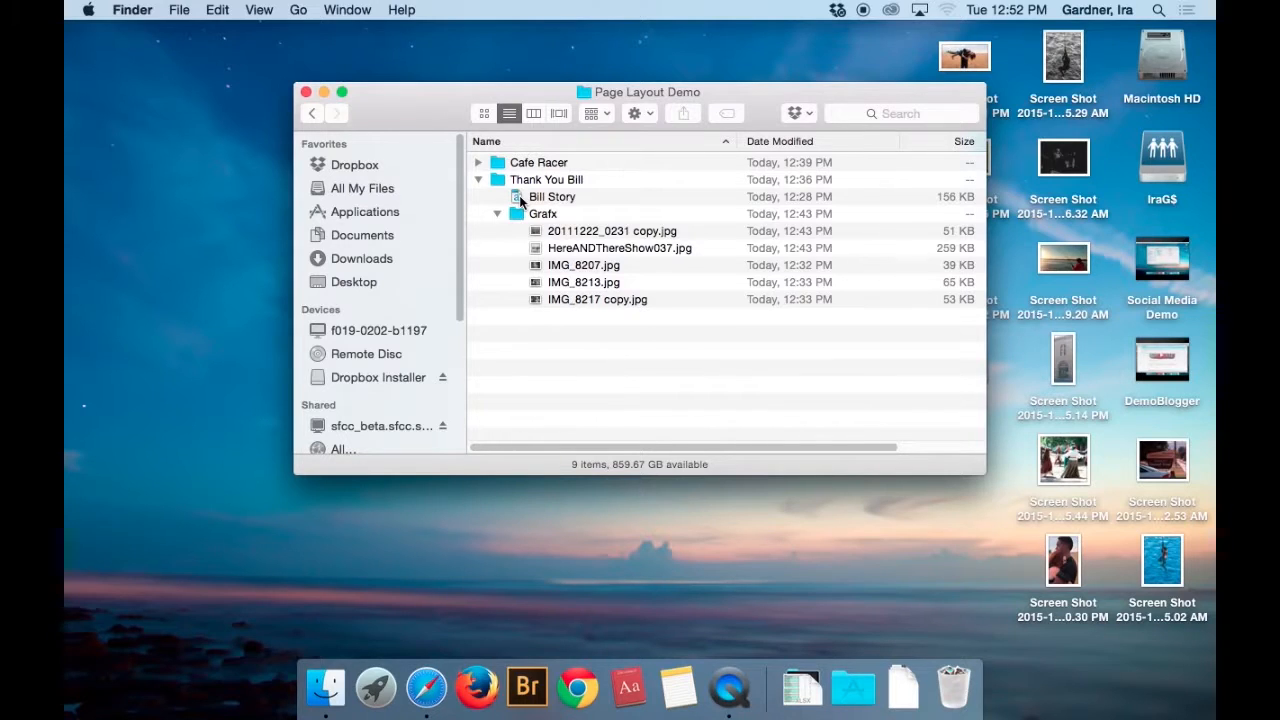
Open the Bill Story document in Word to view its text, and return to Finder.
double_click(519, 196)
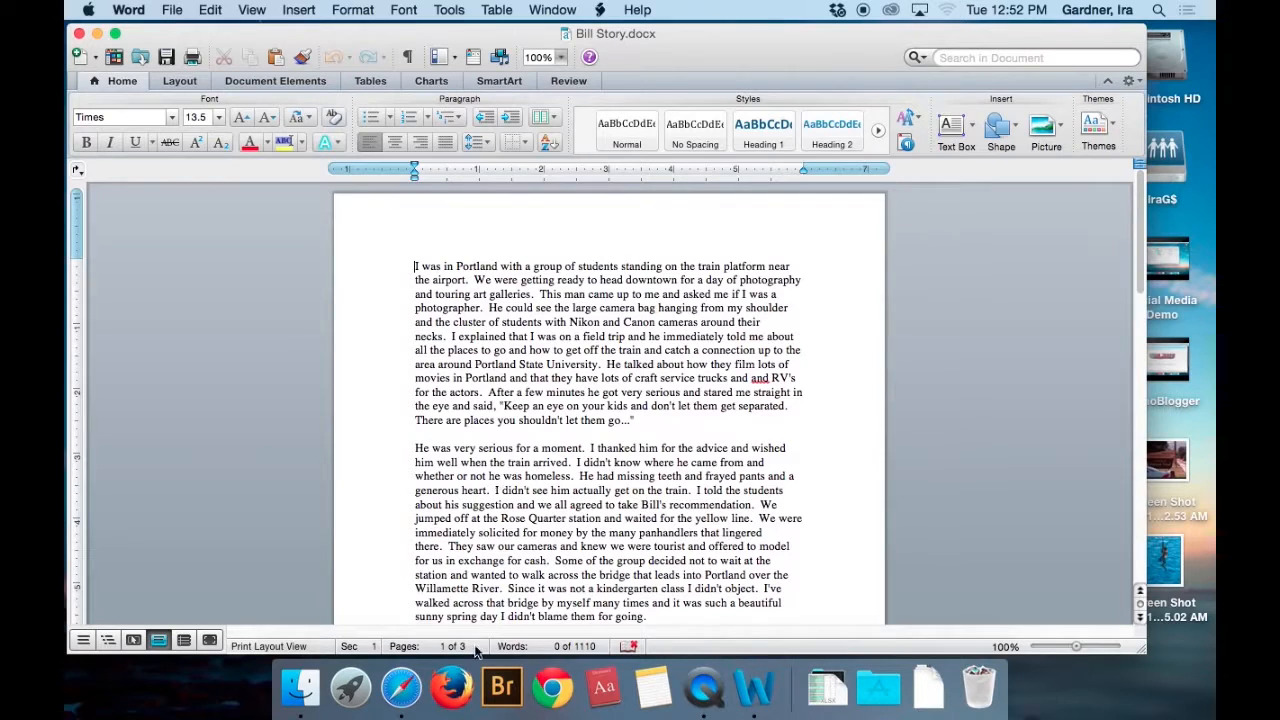
left_click(308, 684)
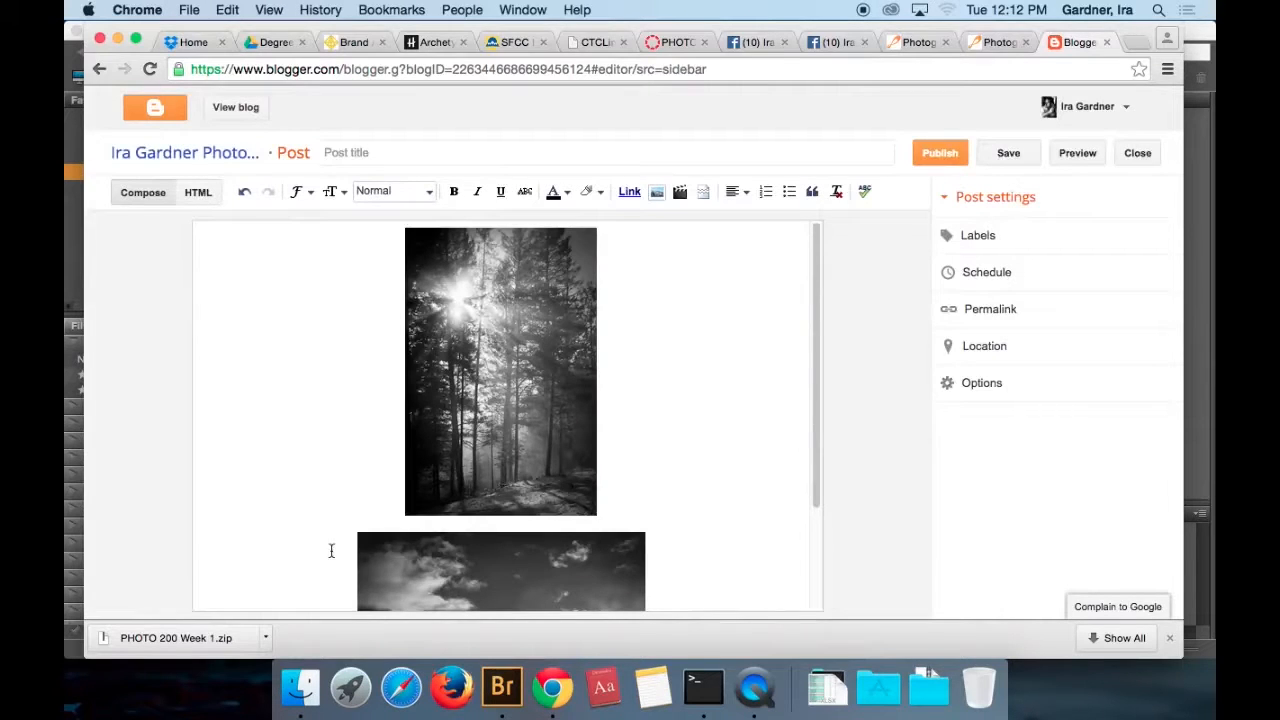
In the Blogger post, add the caption "Low clouds and sunlight" below the forest photo.
scroll(628, 442, "down", 3)
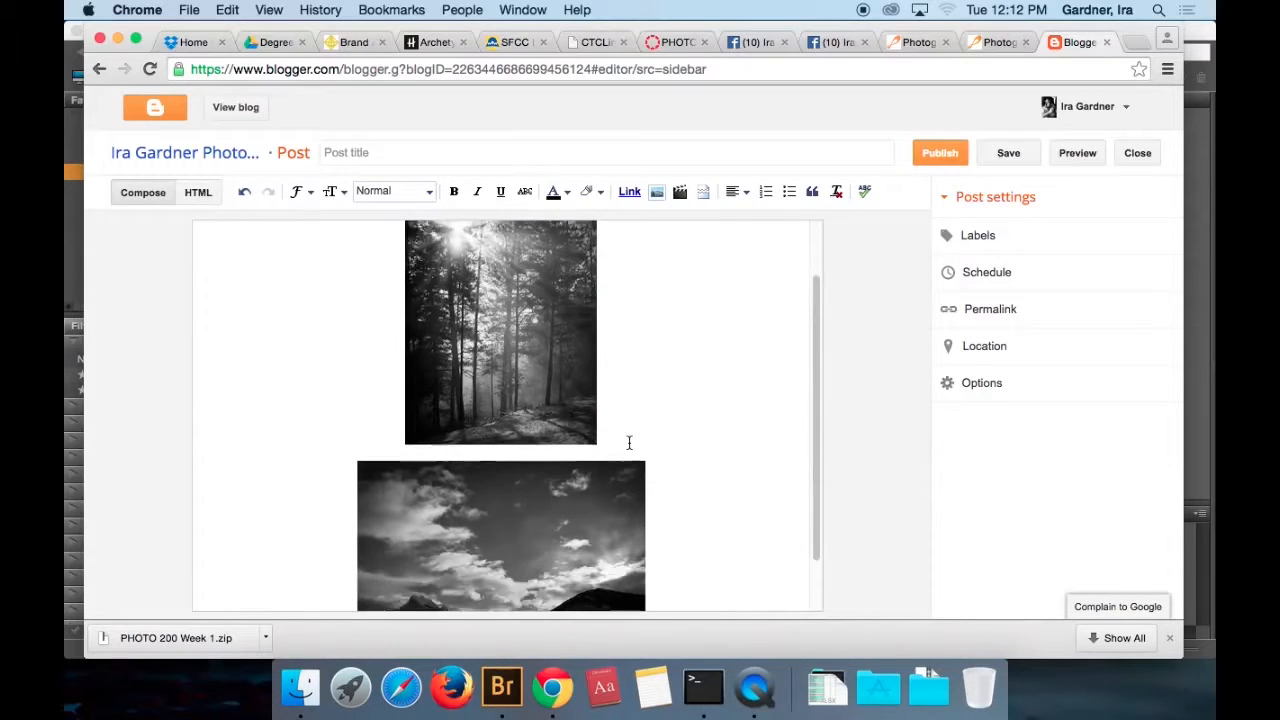
left_click(609, 393)
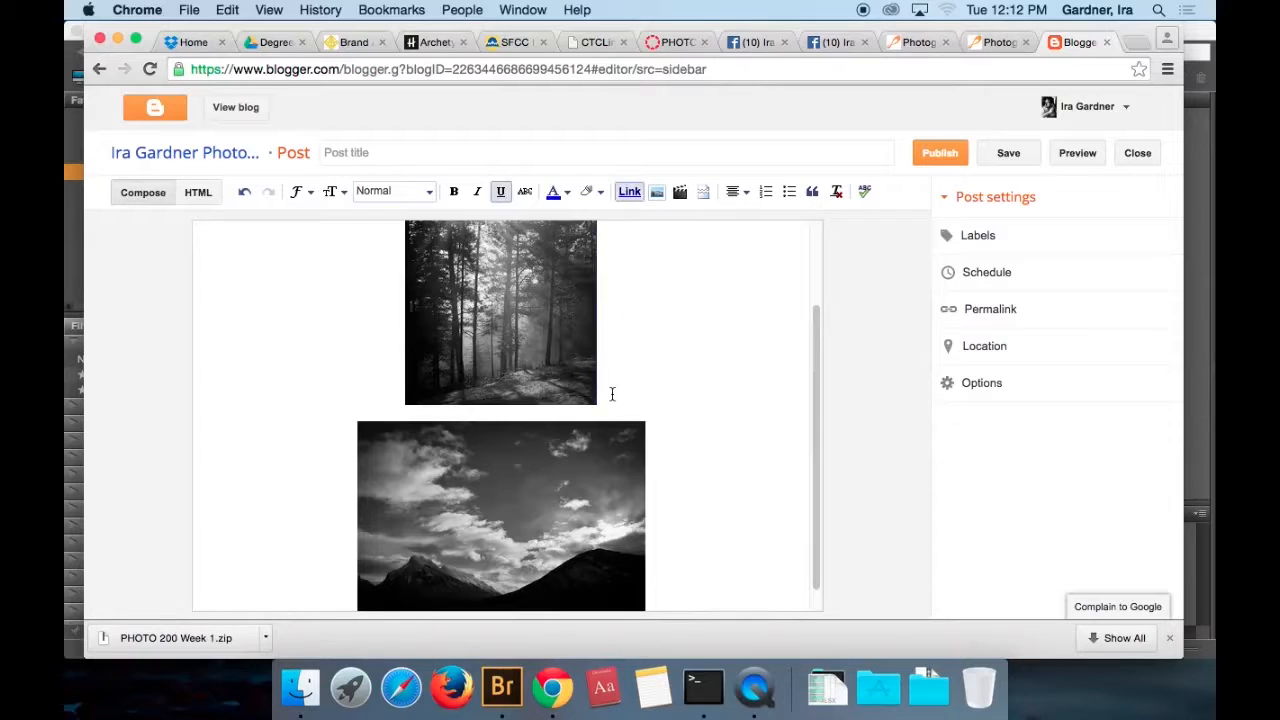
key("Return")
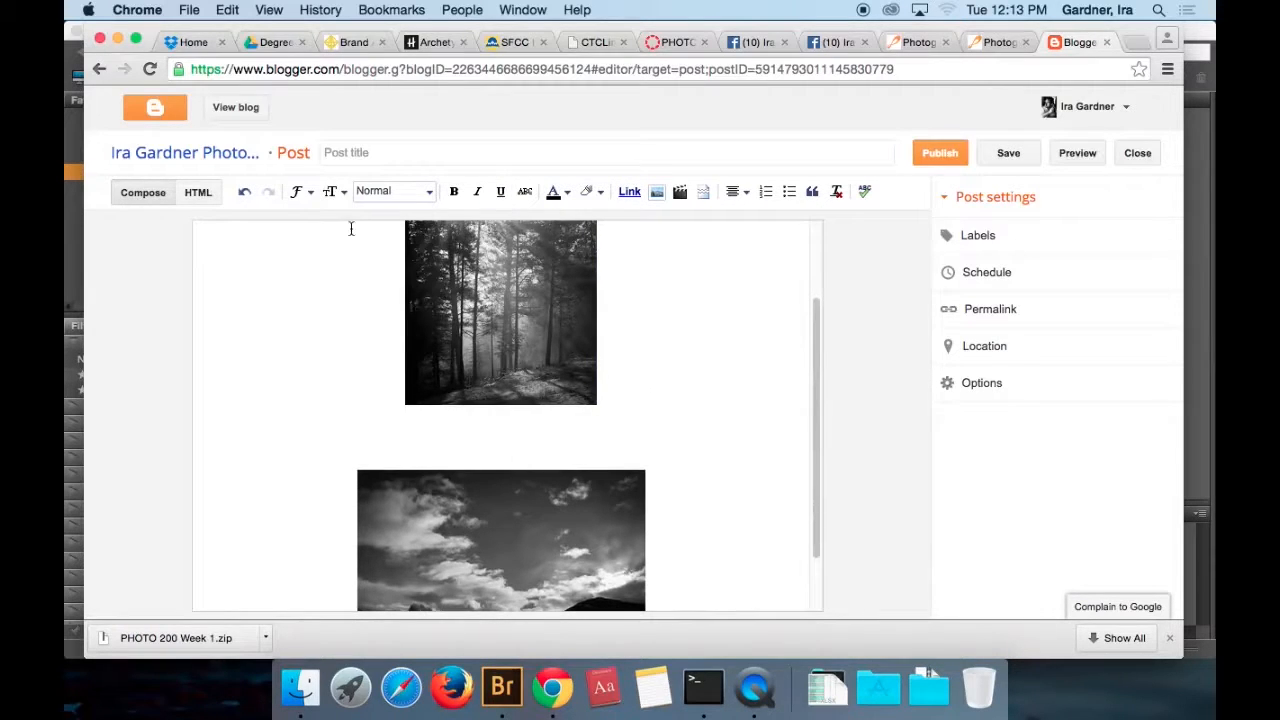
type("Low clouds")
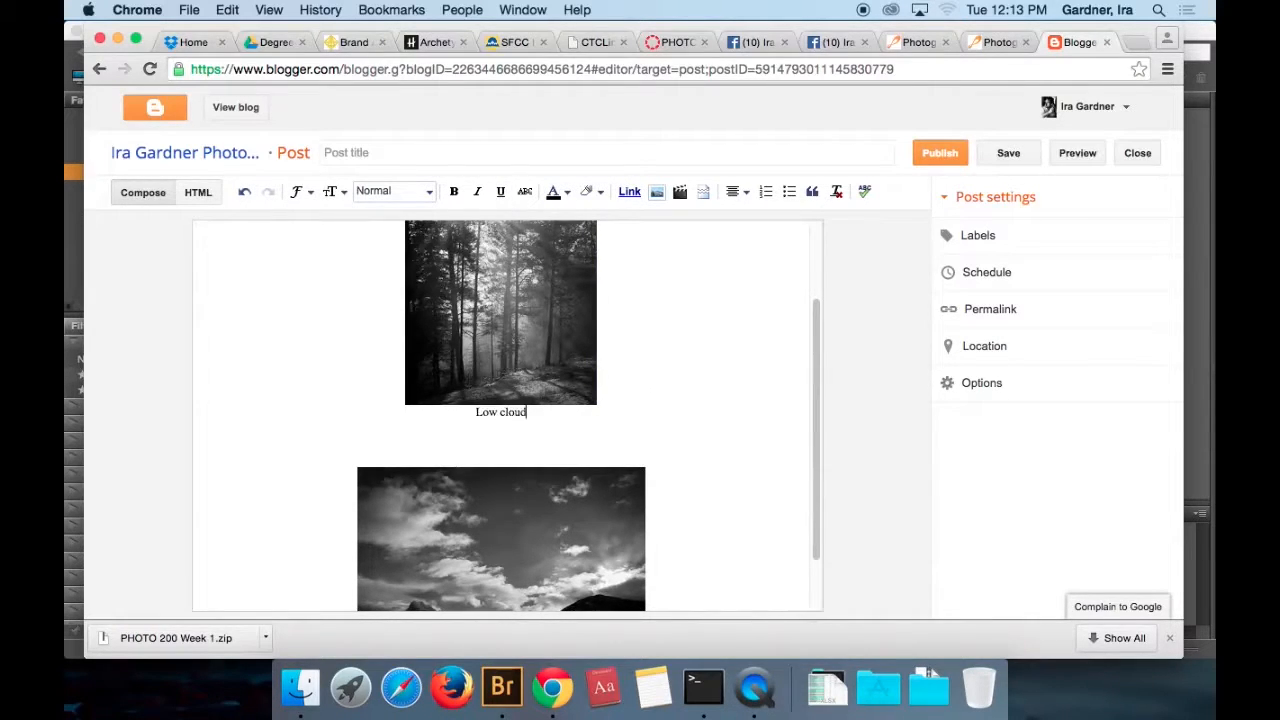
type(" and sunlight")
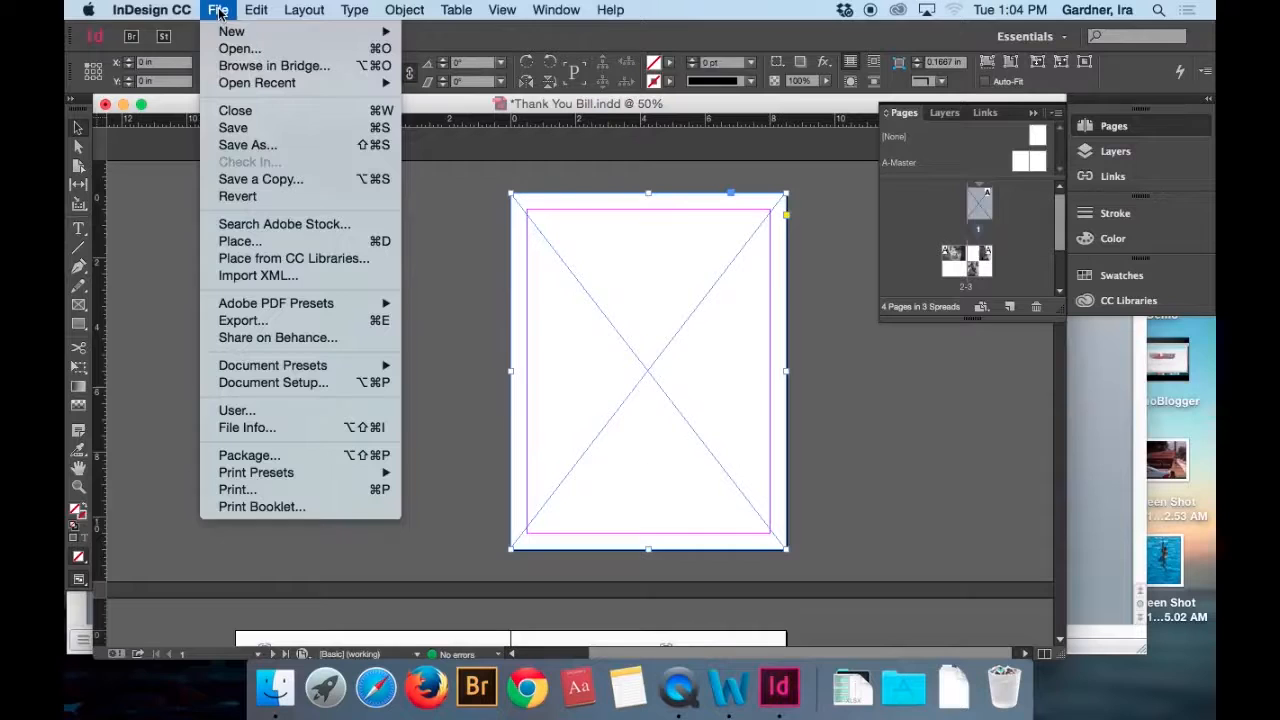
In InDesign, place HereANDThereShow037.jpg from the Grafx folder into the full-page frame on page 1.
left_click(262, 241)
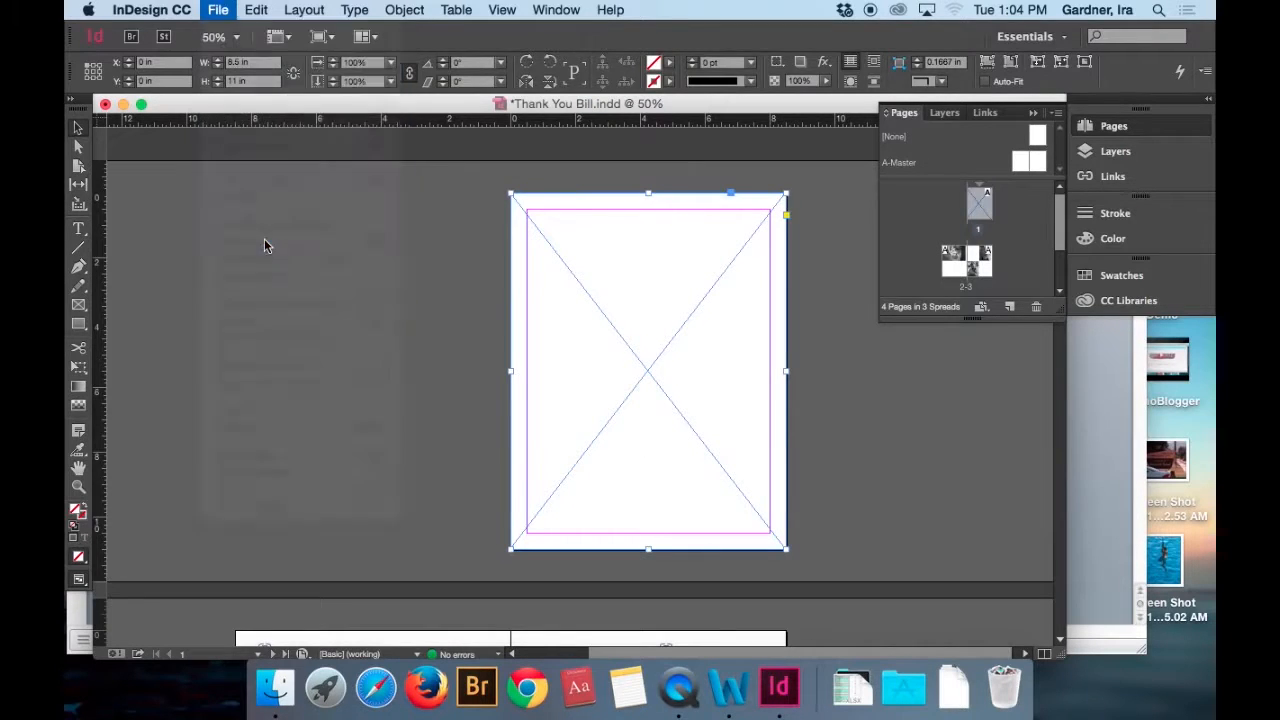
left_click(822, 119)
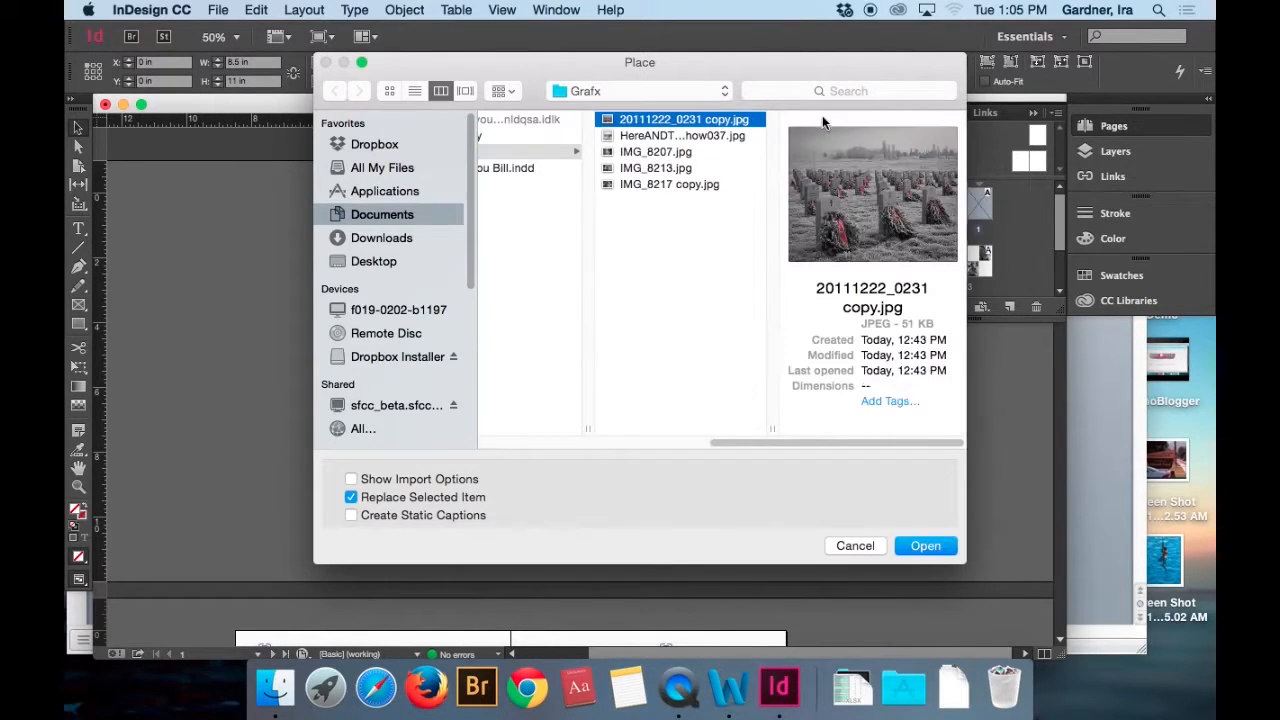
double_click(662, 136)
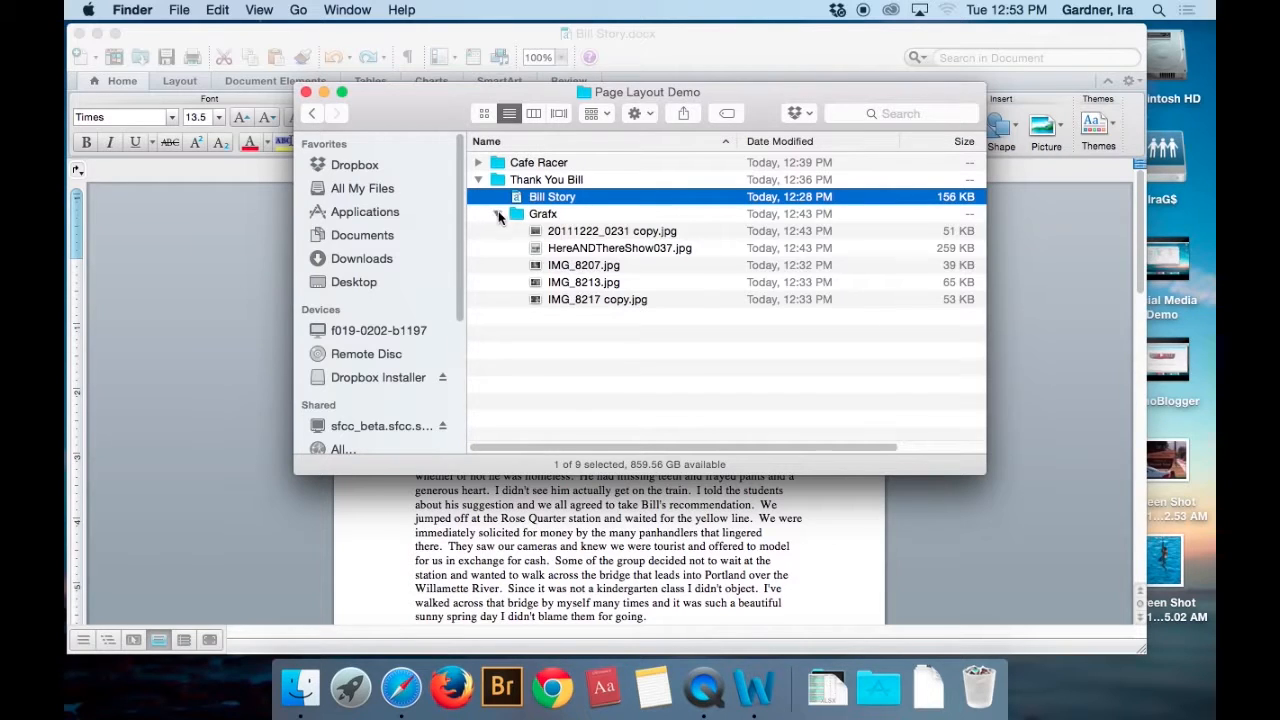
In Finder, collapse the Grafx folder and examine the contents of the Cafe Racer folder and its Links subfolder.
left_click(499, 214)
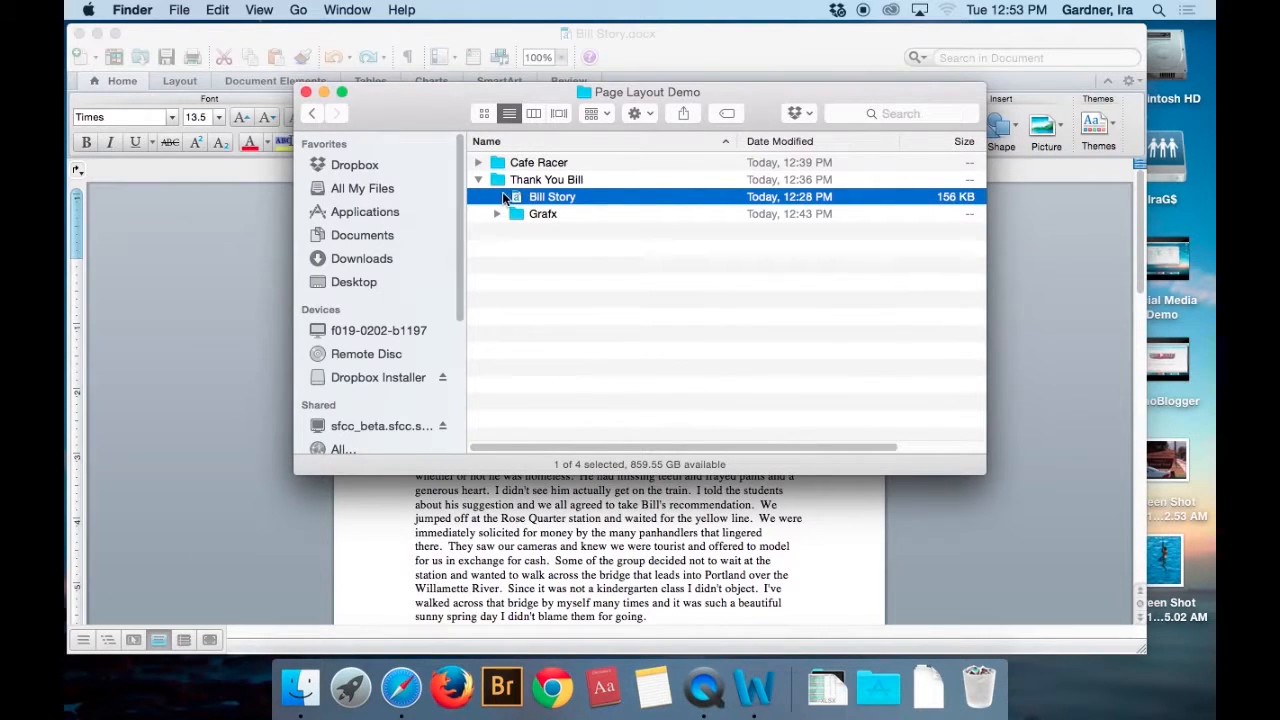
left_click(478, 161)
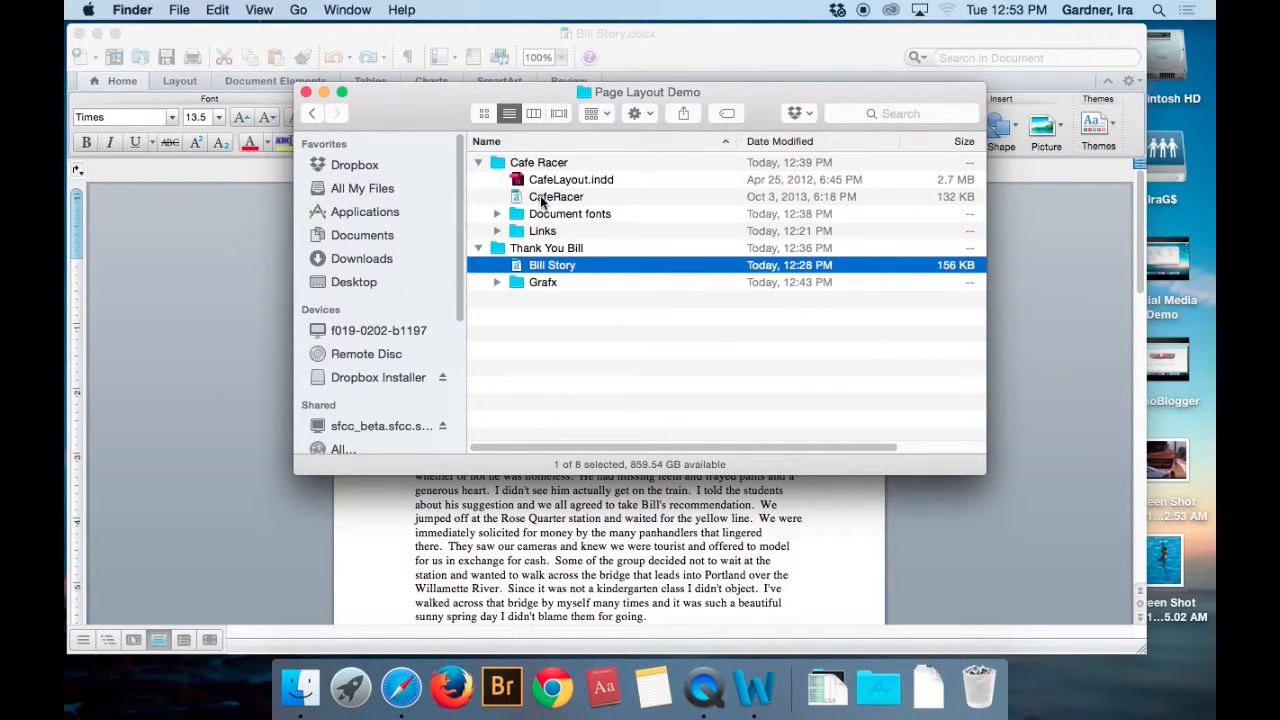
left_click(497, 231)
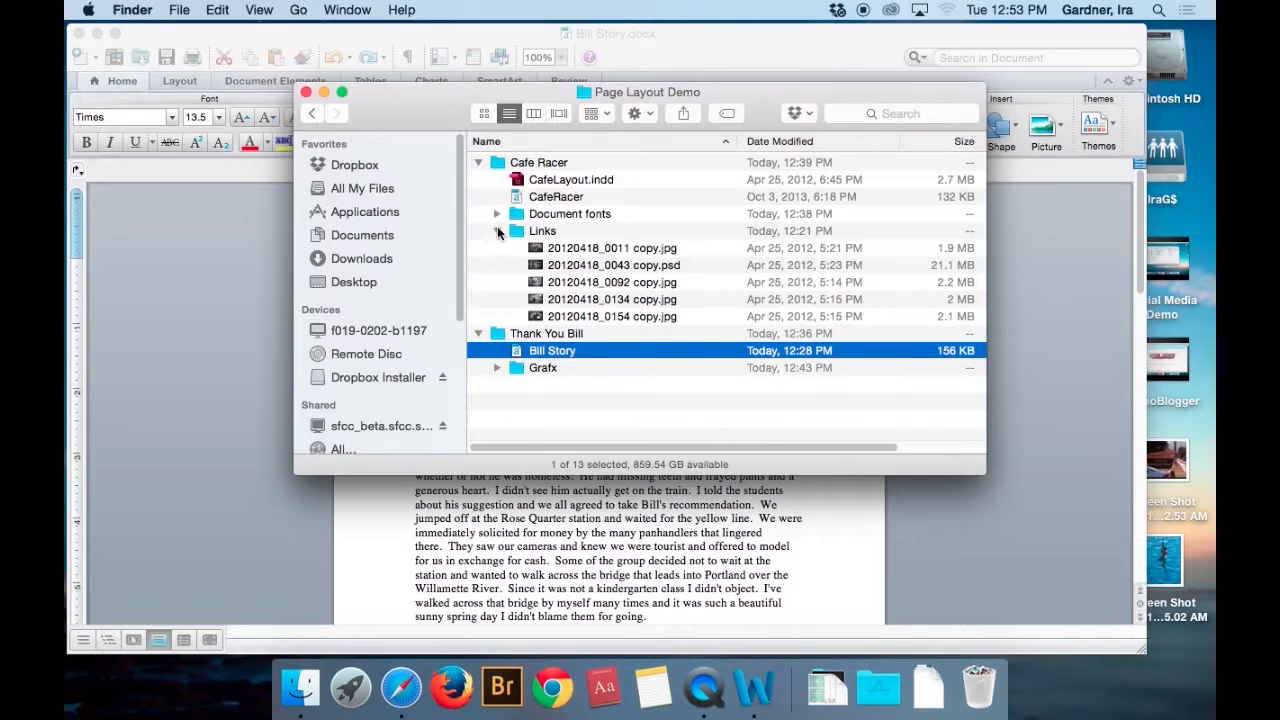
left_click(497, 231)
left_click(478, 162)
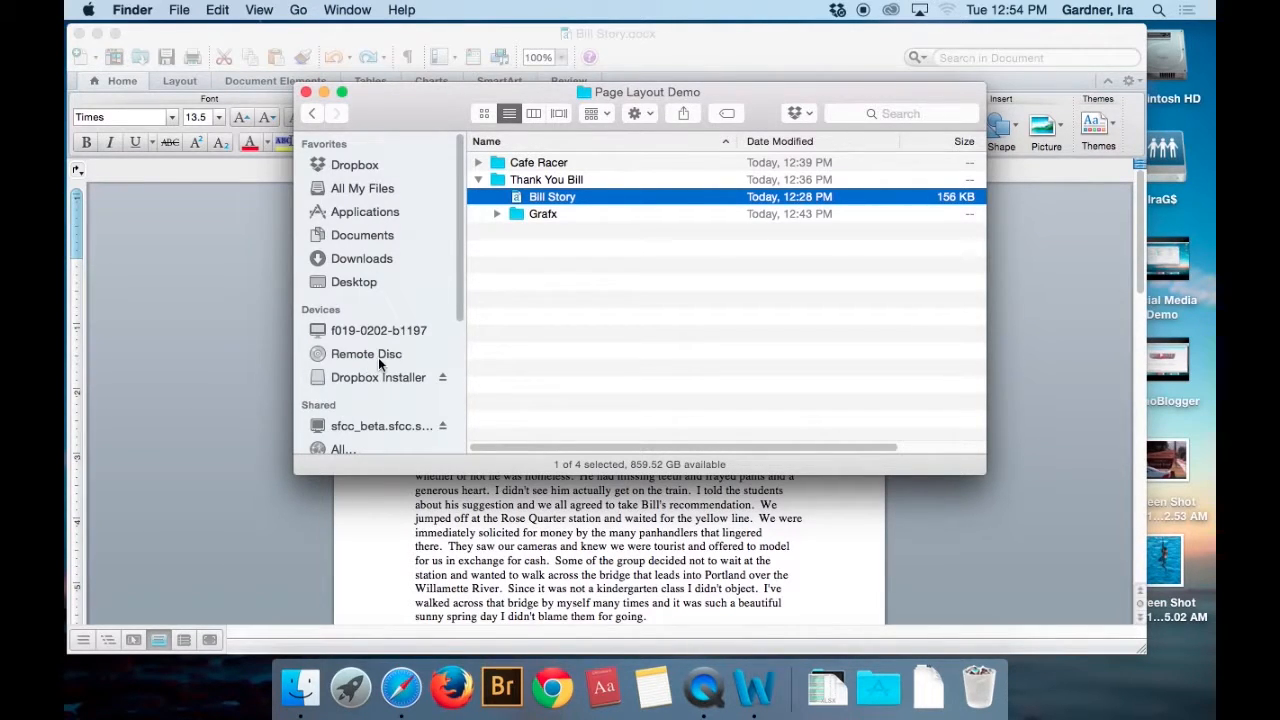
Launch Adobe InDesign CC 2015 from its folder in Applications, using a new Finder window.
key("super+n")
left_click(388, 233)
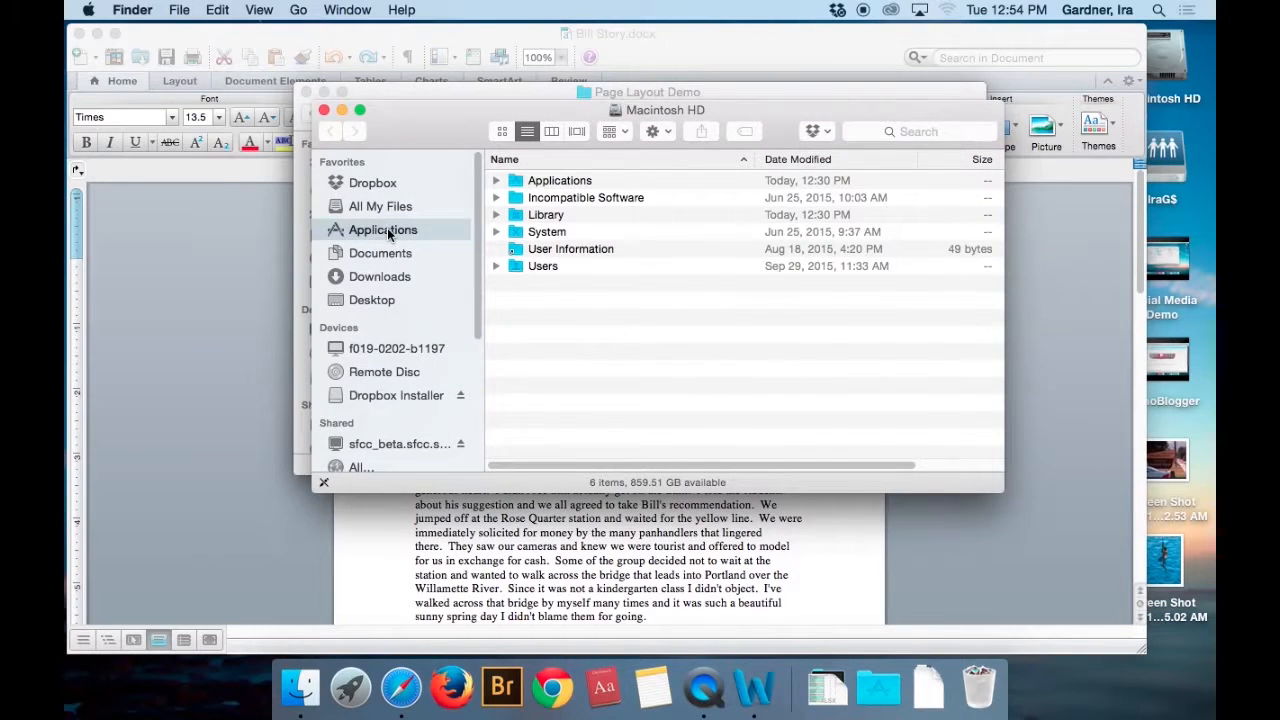
double_click(595, 399)
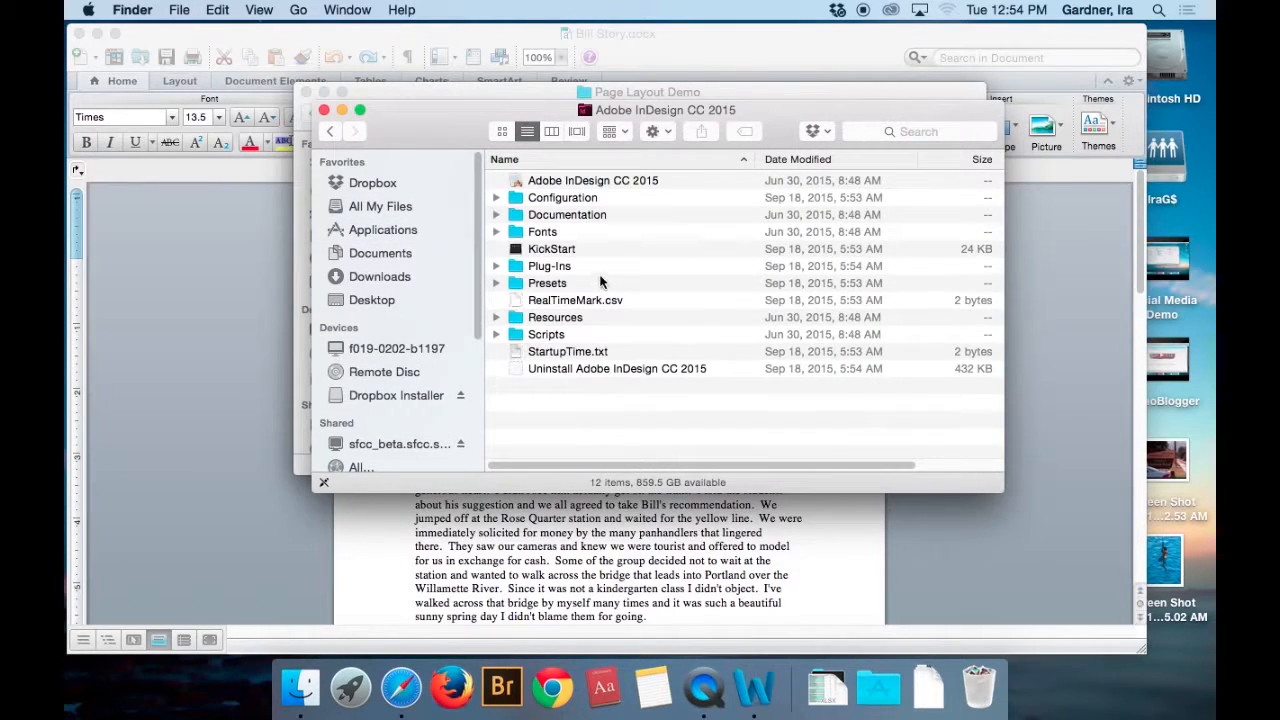
double_click(557, 181)
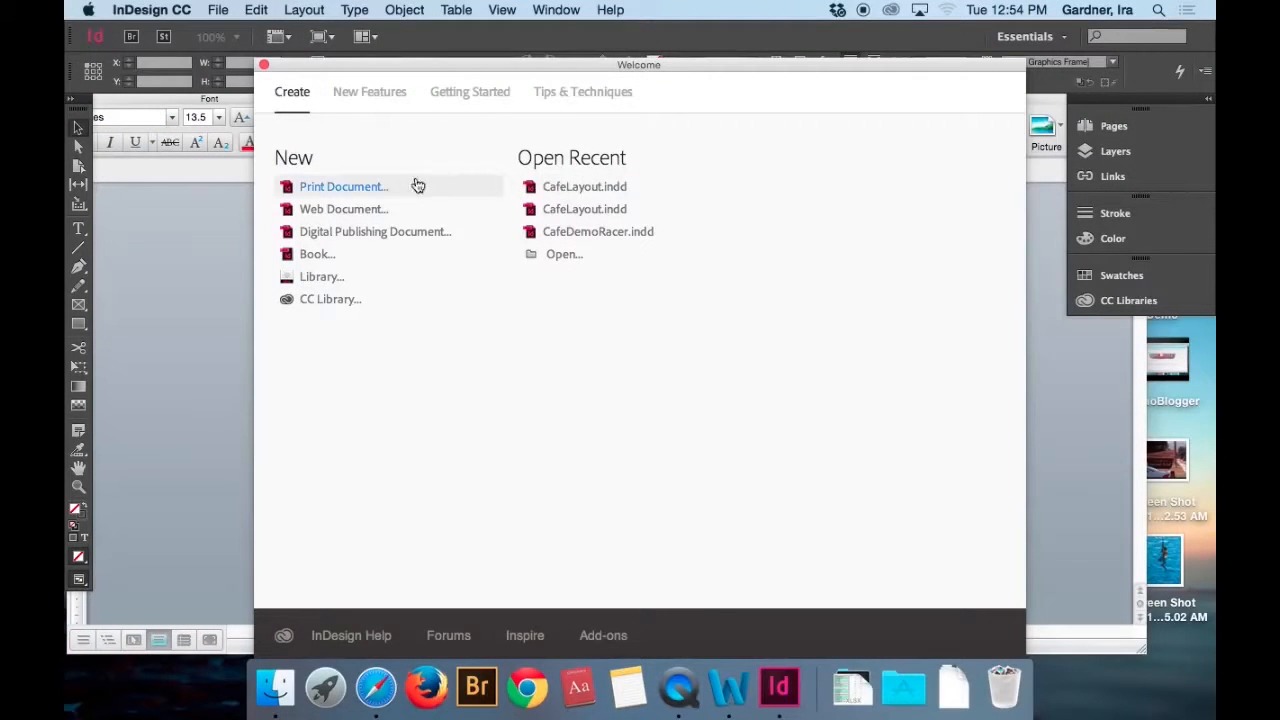
Create a new print document with 4 facing pages at Letter page size.
left_click(350, 188)
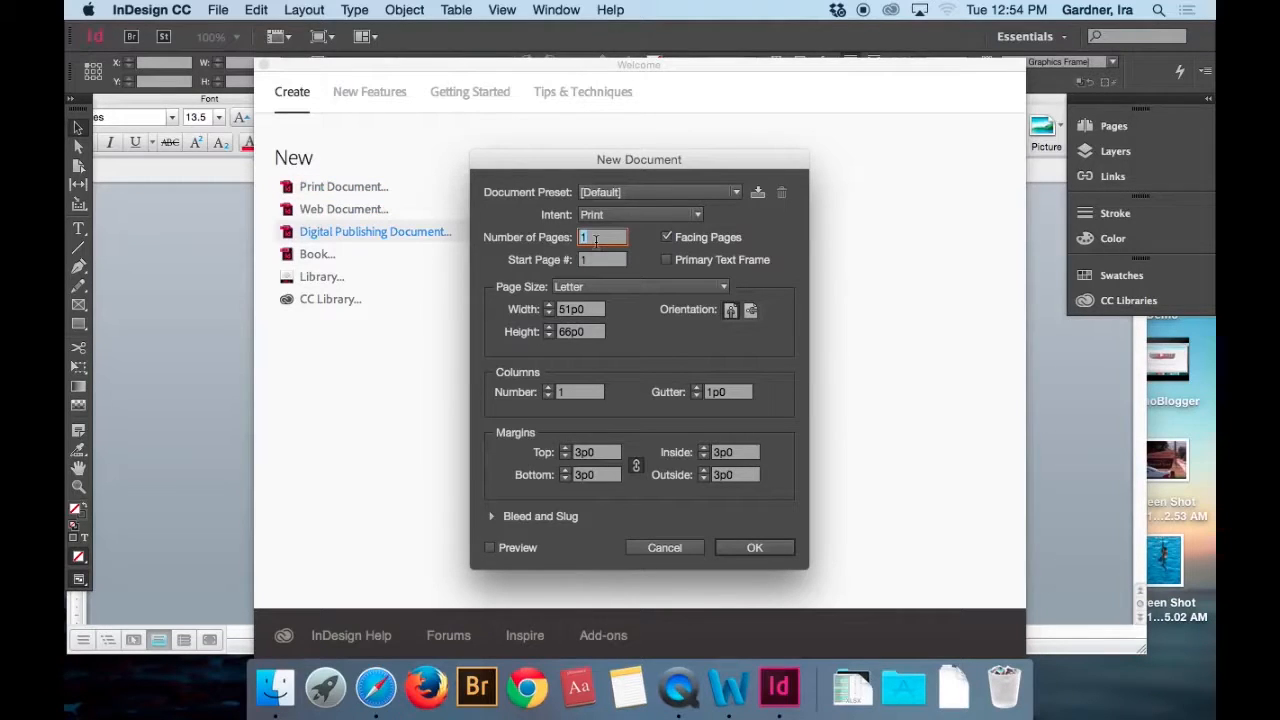
type("4")
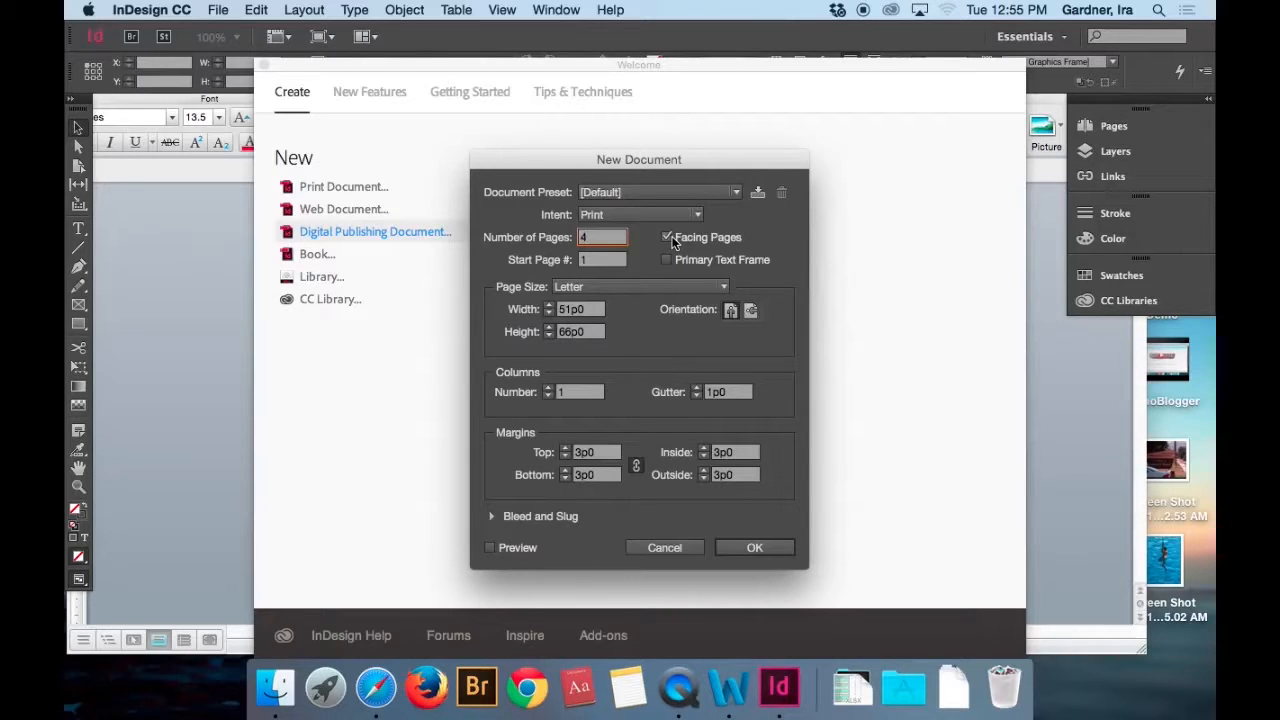
left_click(581, 292)
left_click(580, 304)
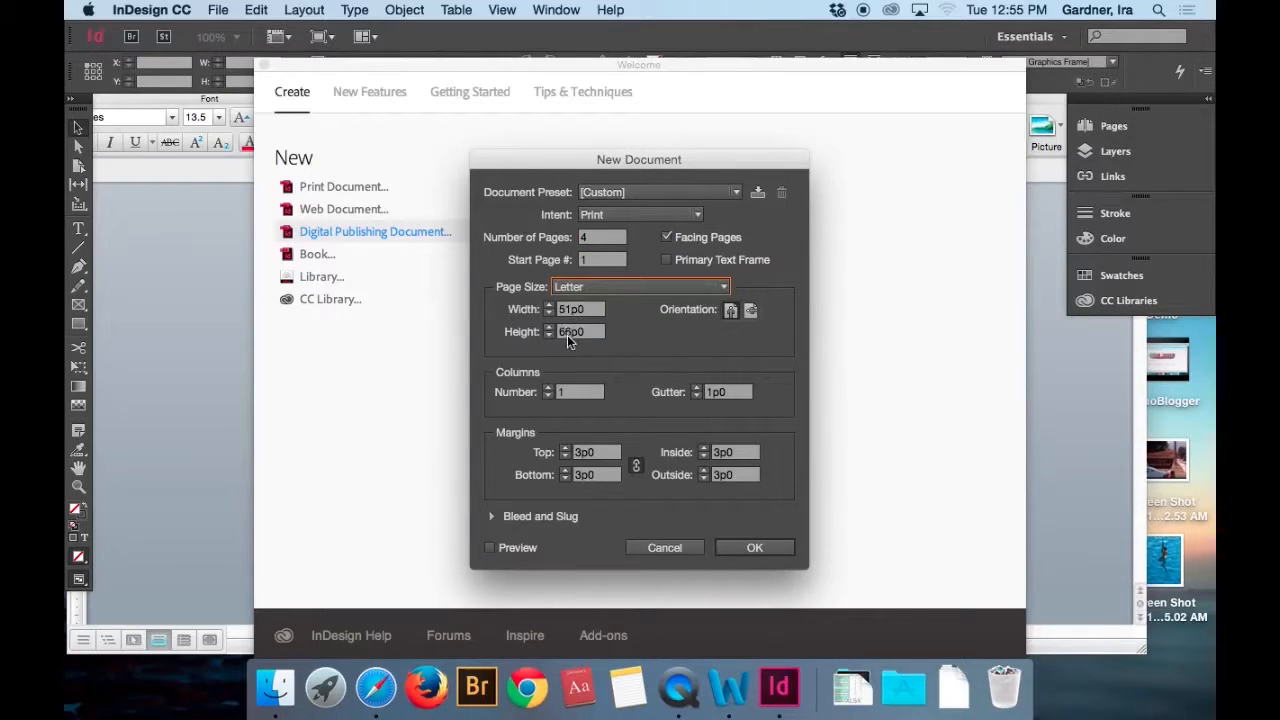
left_click(754, 548)
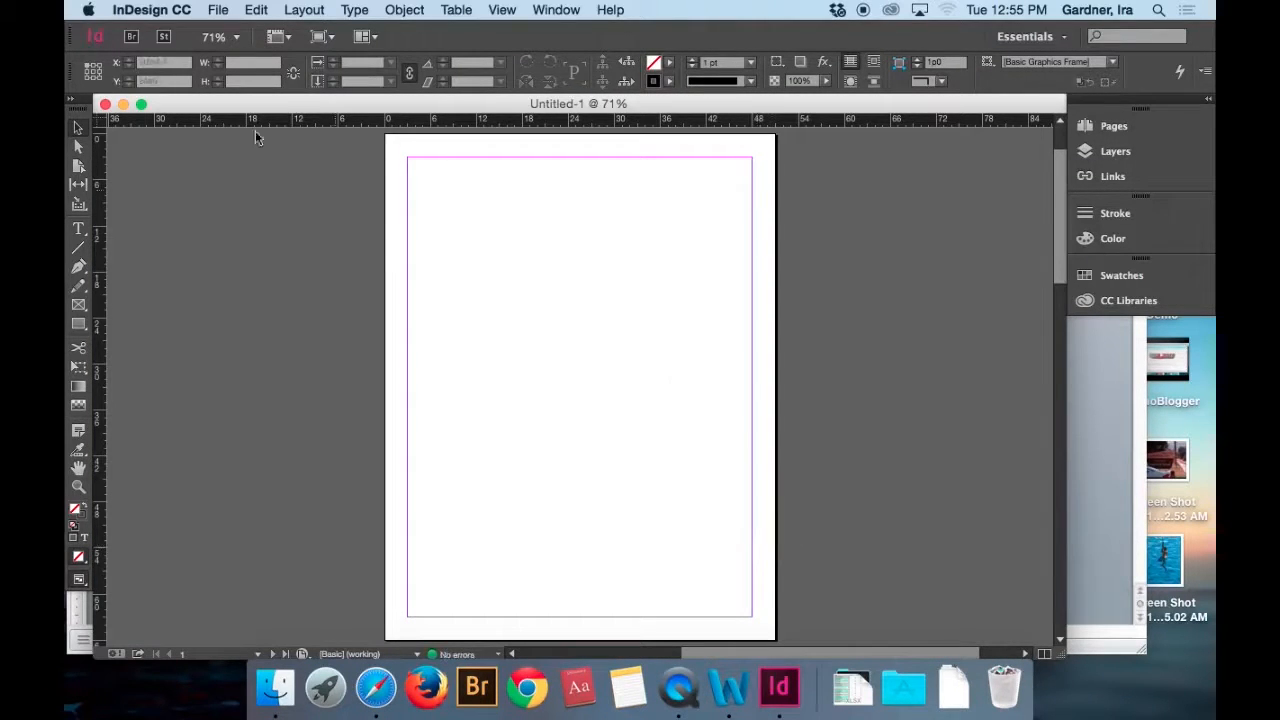
Set the horizontal and vertical ruler units to Inches in the Units & Increments preferences.
left_click(147, 10)
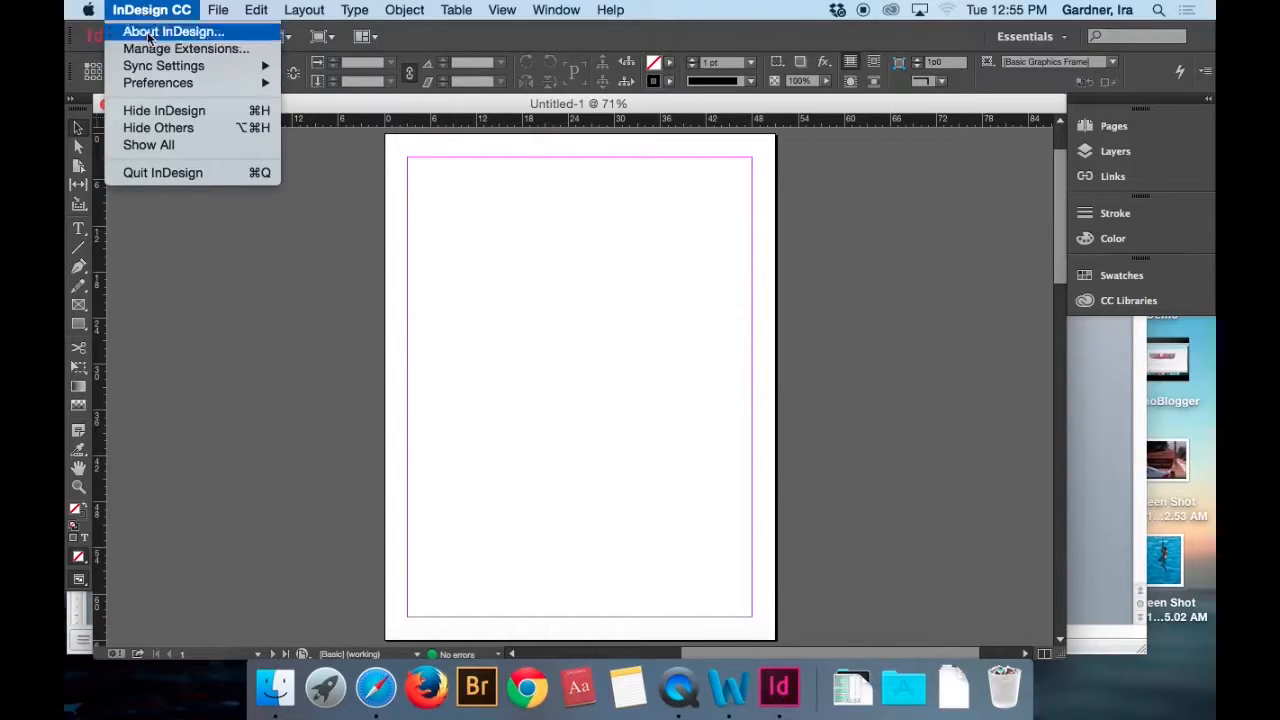
mouse_move(156, 85)
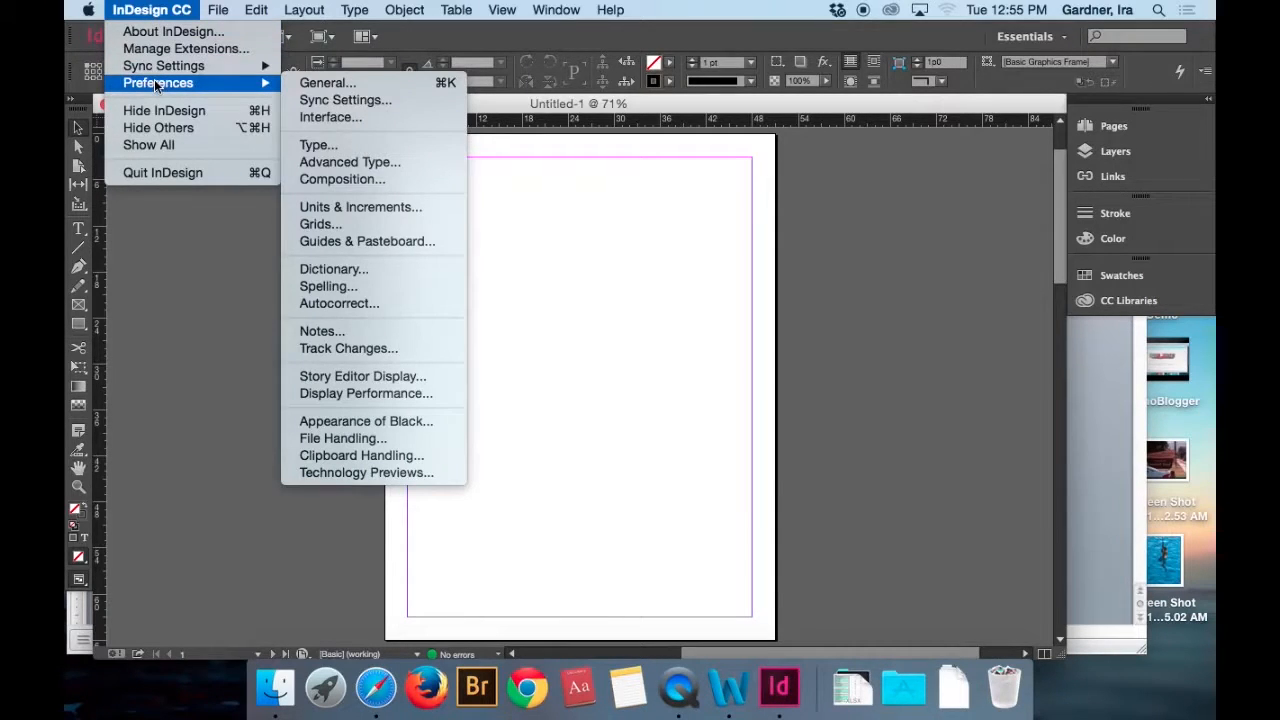
left_click(351, 204)
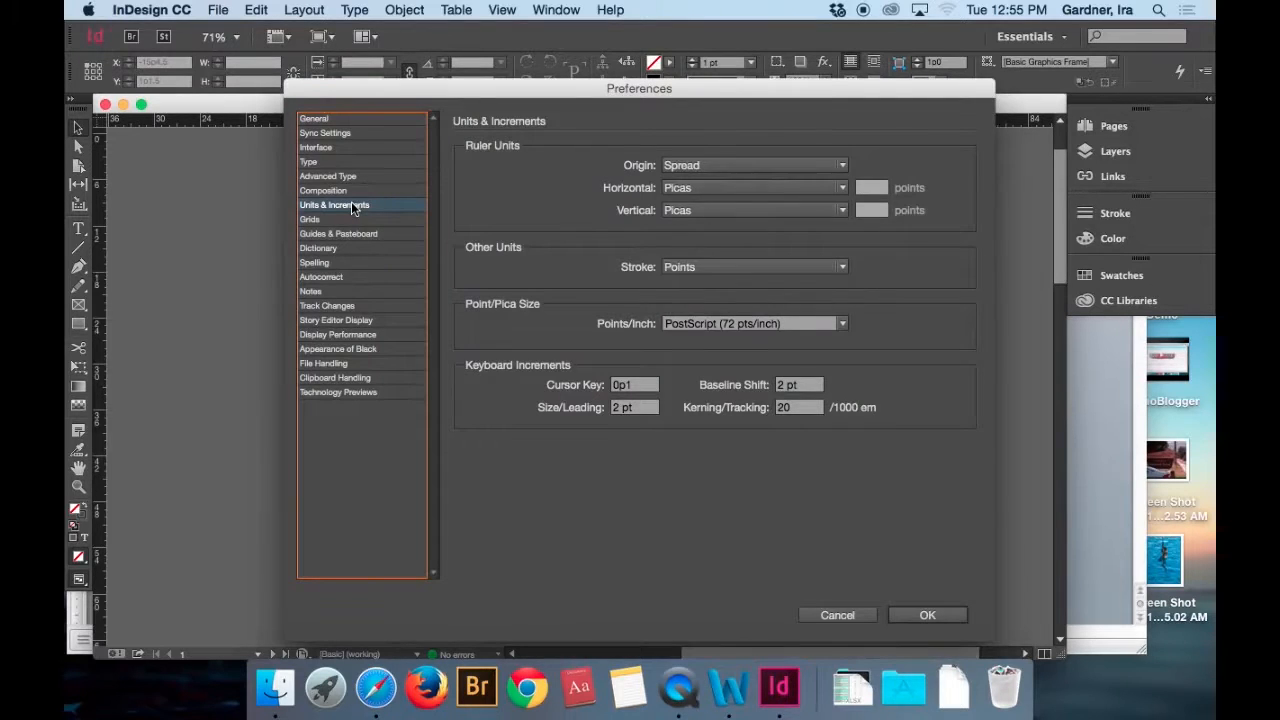
left_click(706, 187)
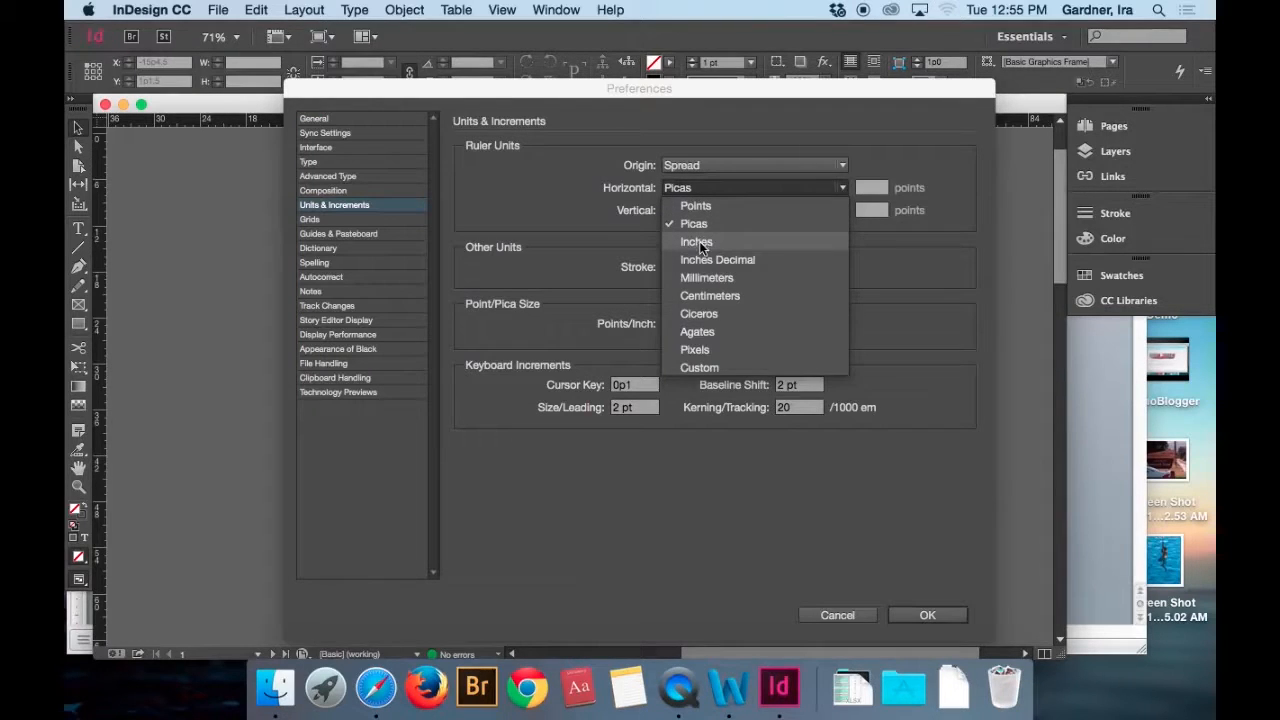
left_click(699, 241)
left_click(700, 210)
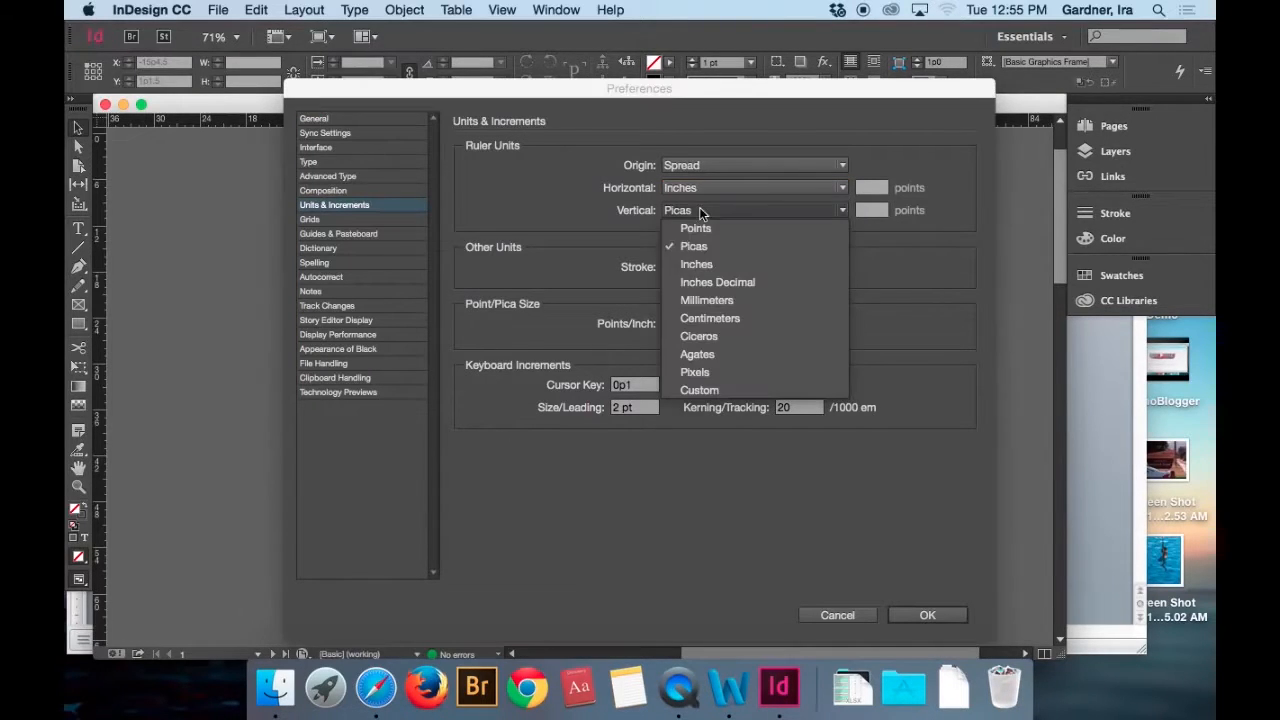
left_click(708, 265)
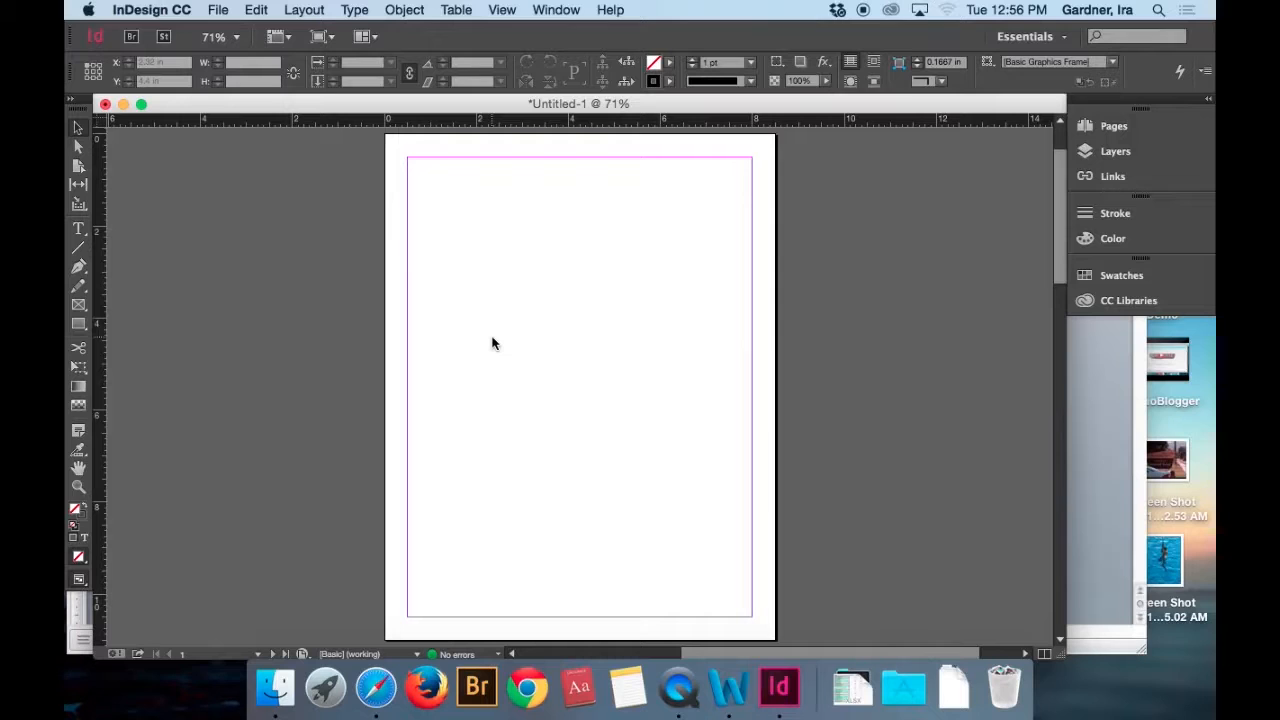
Show the document's page thumbnails and go to page 2 of the 2-3 spread.
left_click(1110, 127)
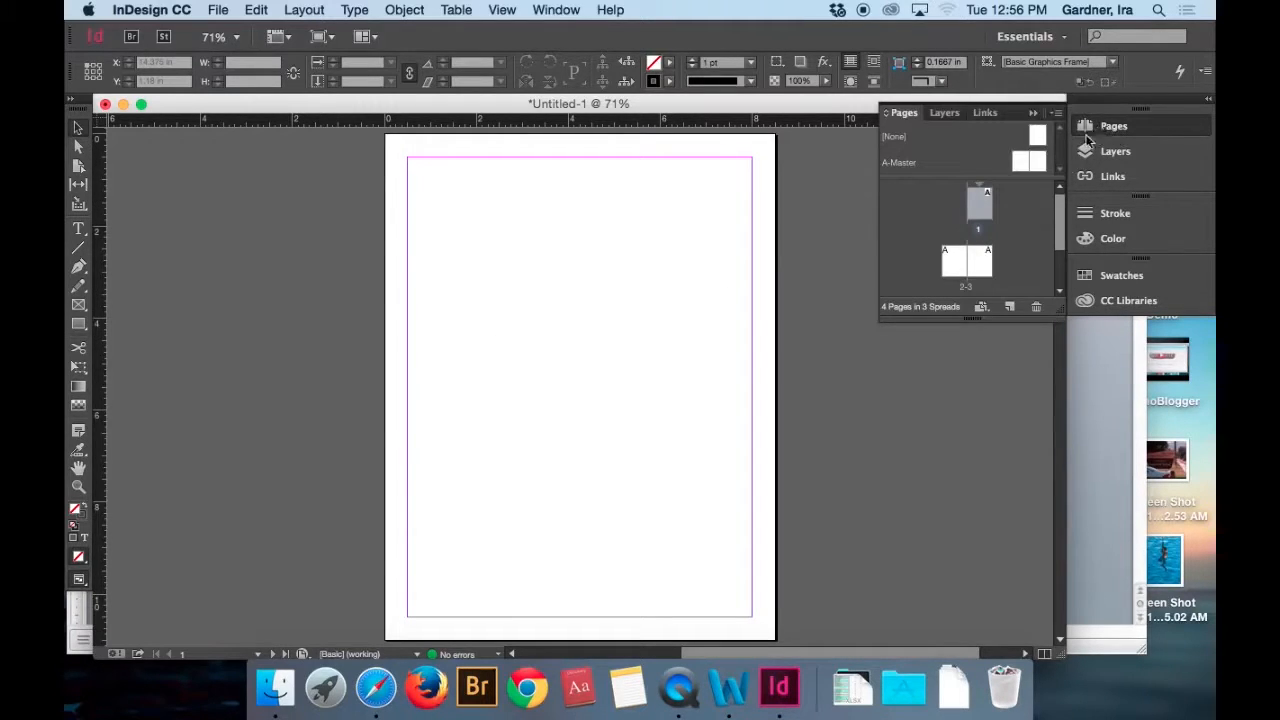
left_click(953, 261)
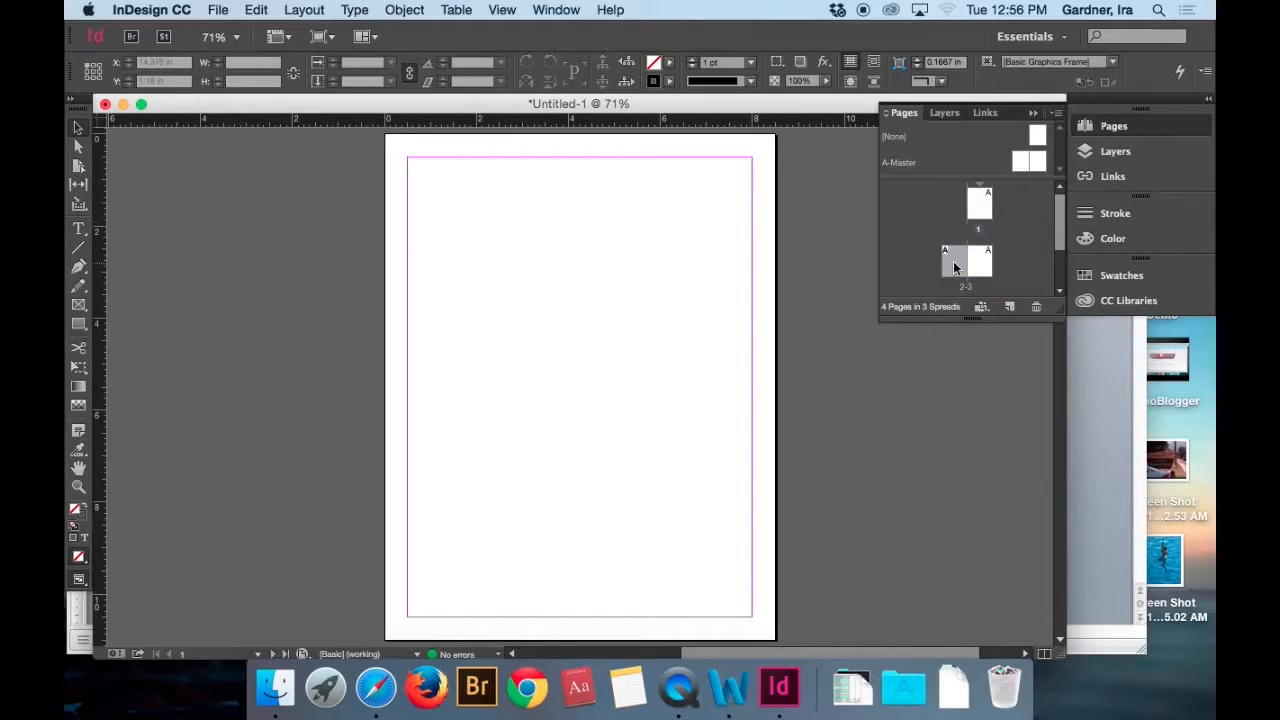
double_click(953, 261)
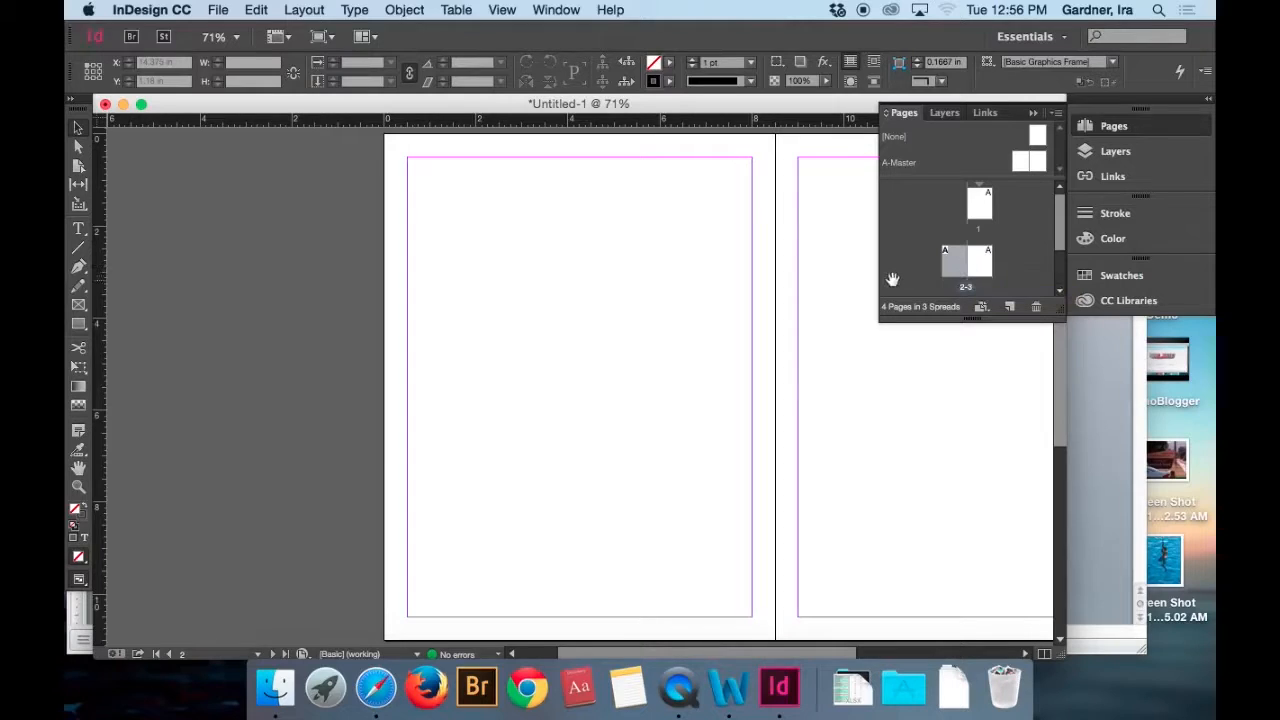
Set page 2's layout to 2 columns with a 0.25 in gutter.
key("super+minus")
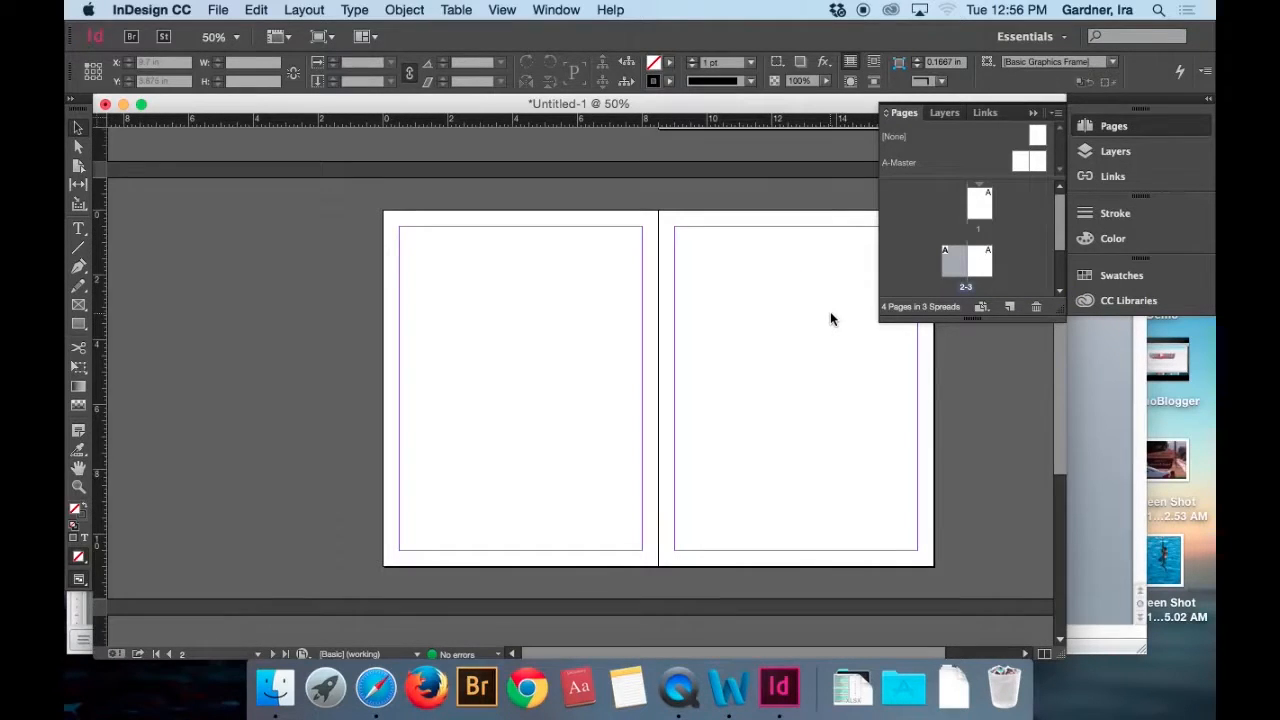
left_click(300, 9)
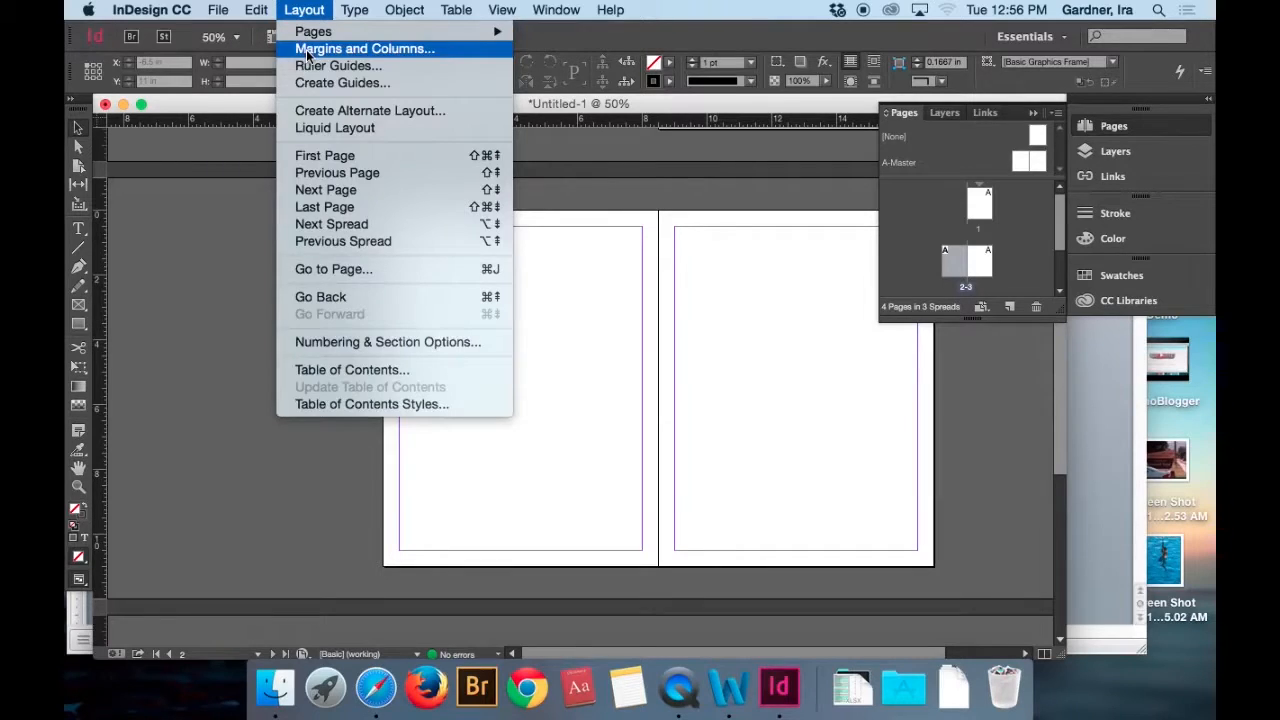
left_click(306, 48)
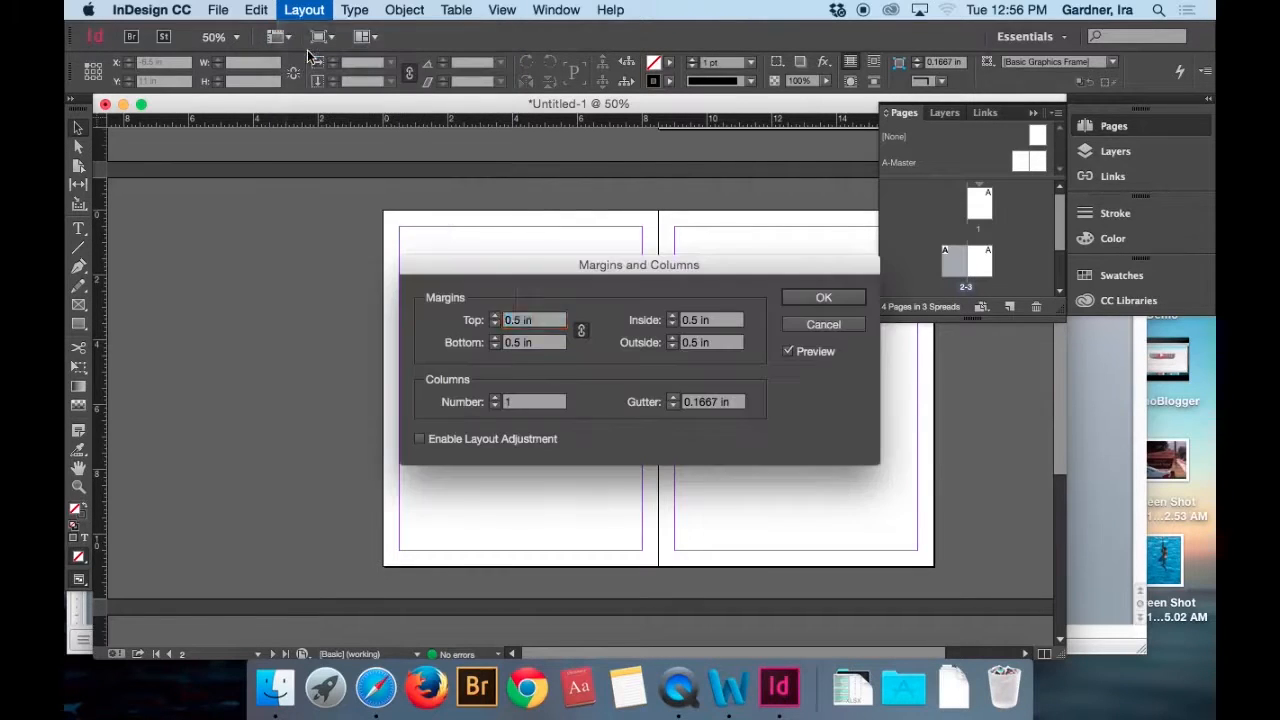
left_click(495, 397)
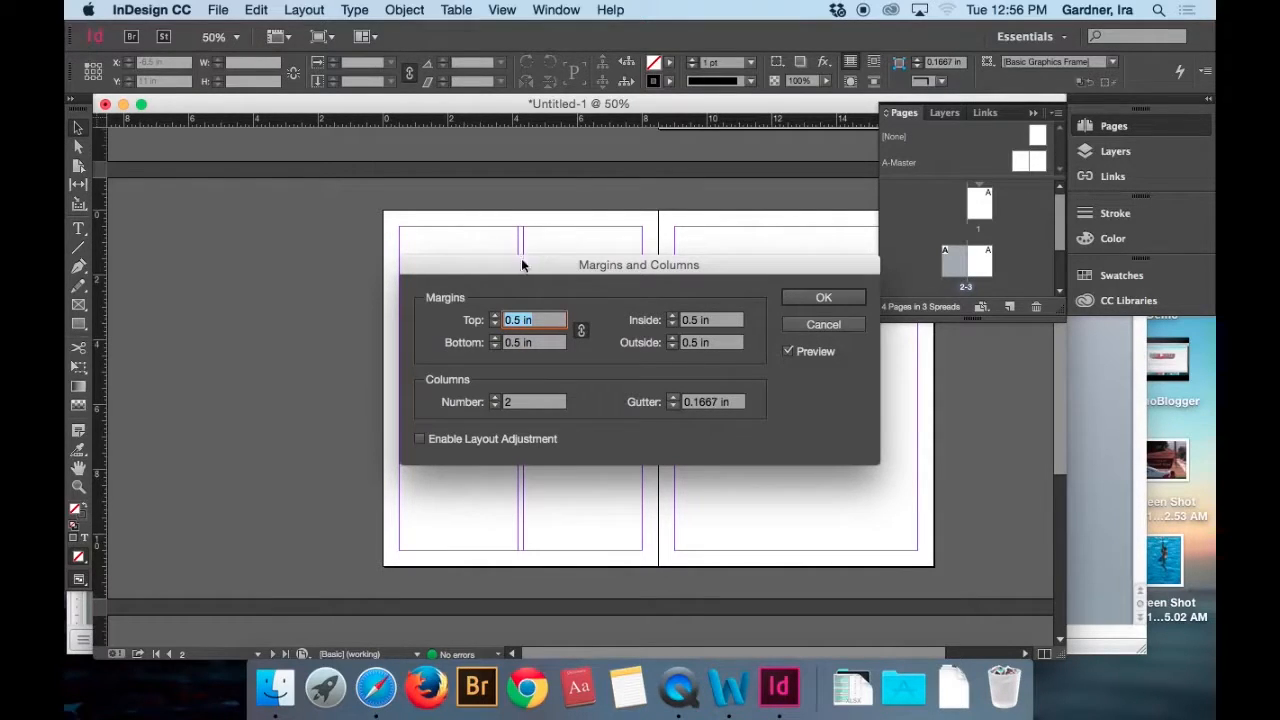
left_click(674, 397)
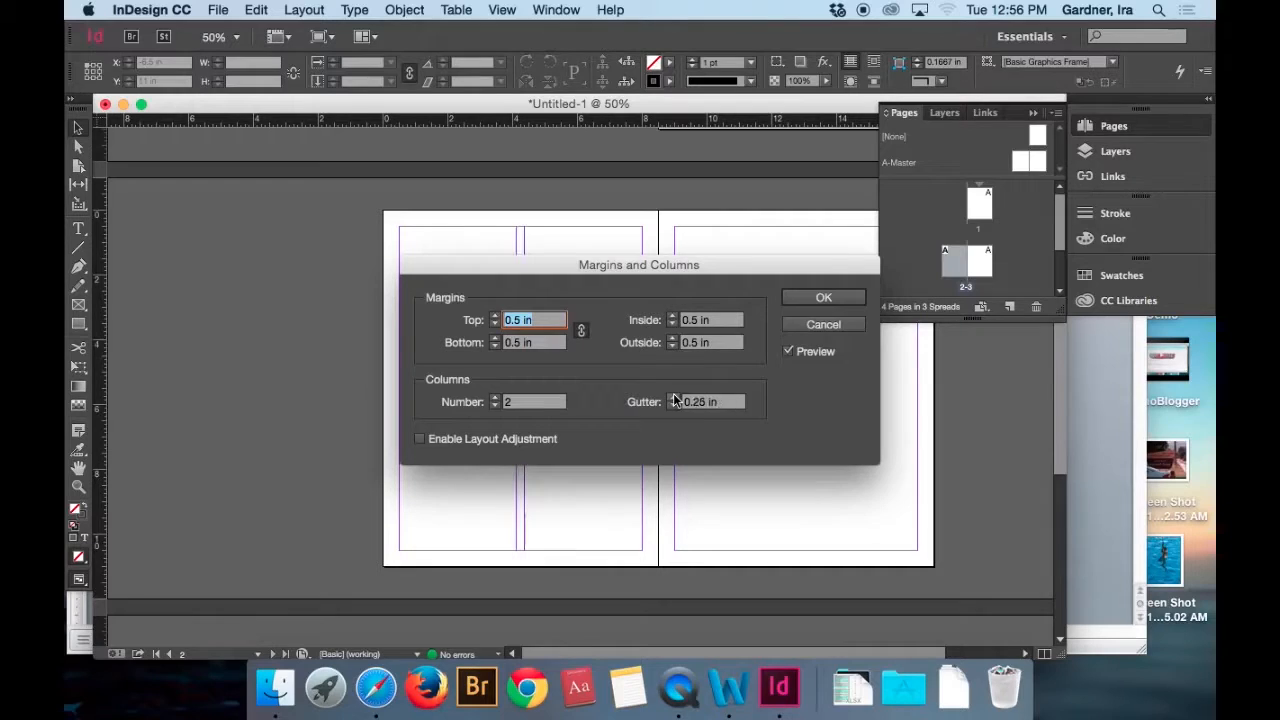
left_click(823, 297)
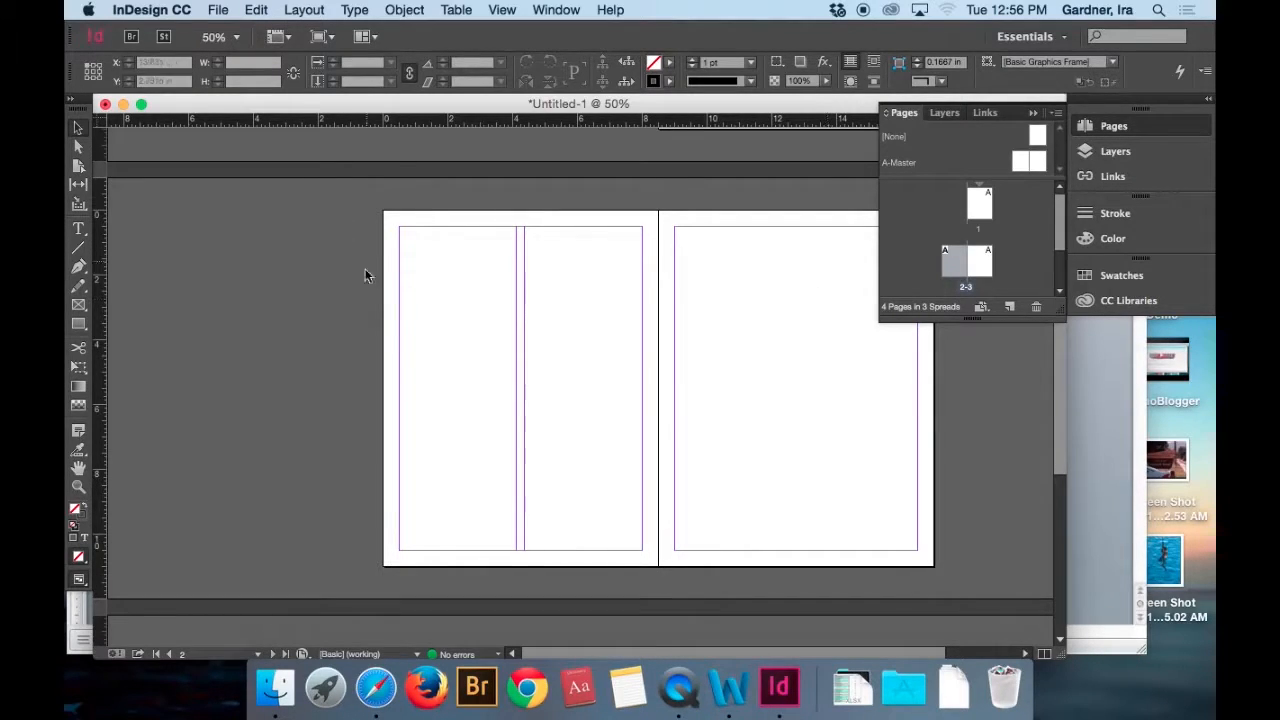
Select both pages of the 2-3 spread and set them to 2 columns with a 0.25 in gutter.
left_click(984, 266)
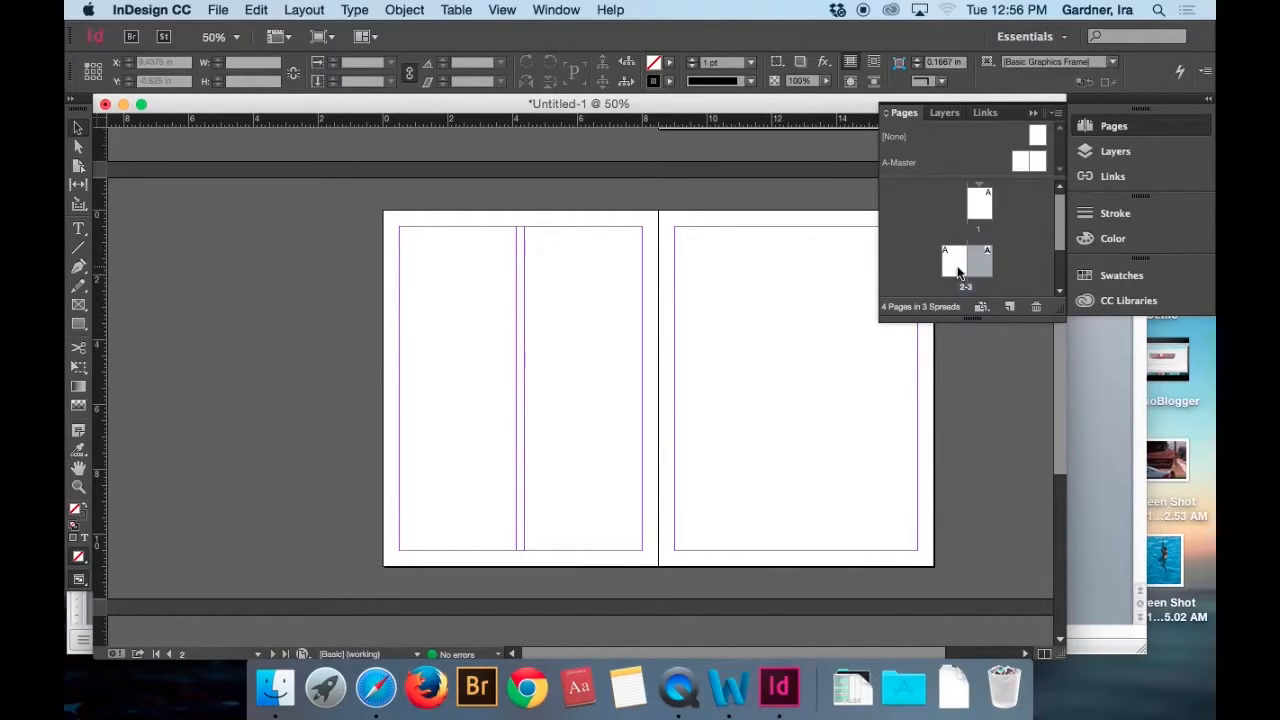
left_click(955, 265, "shift")
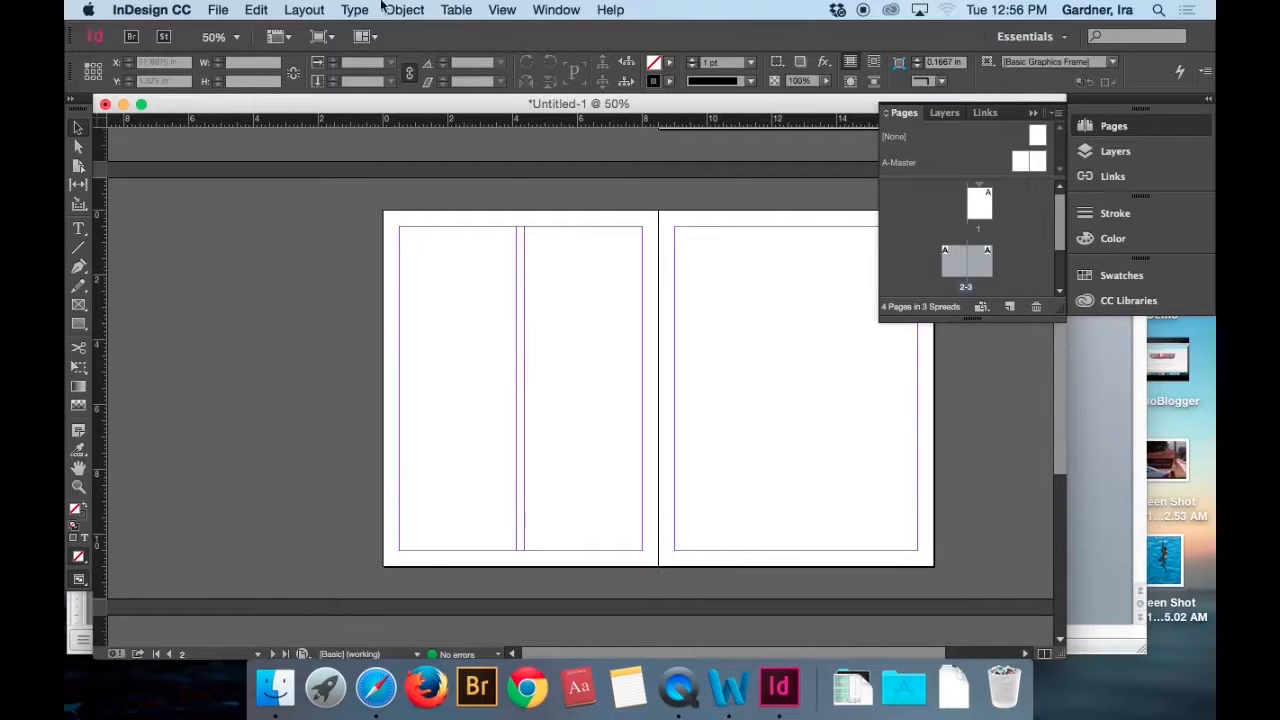
left_click(320, 11)
mouse_move(330, 31)
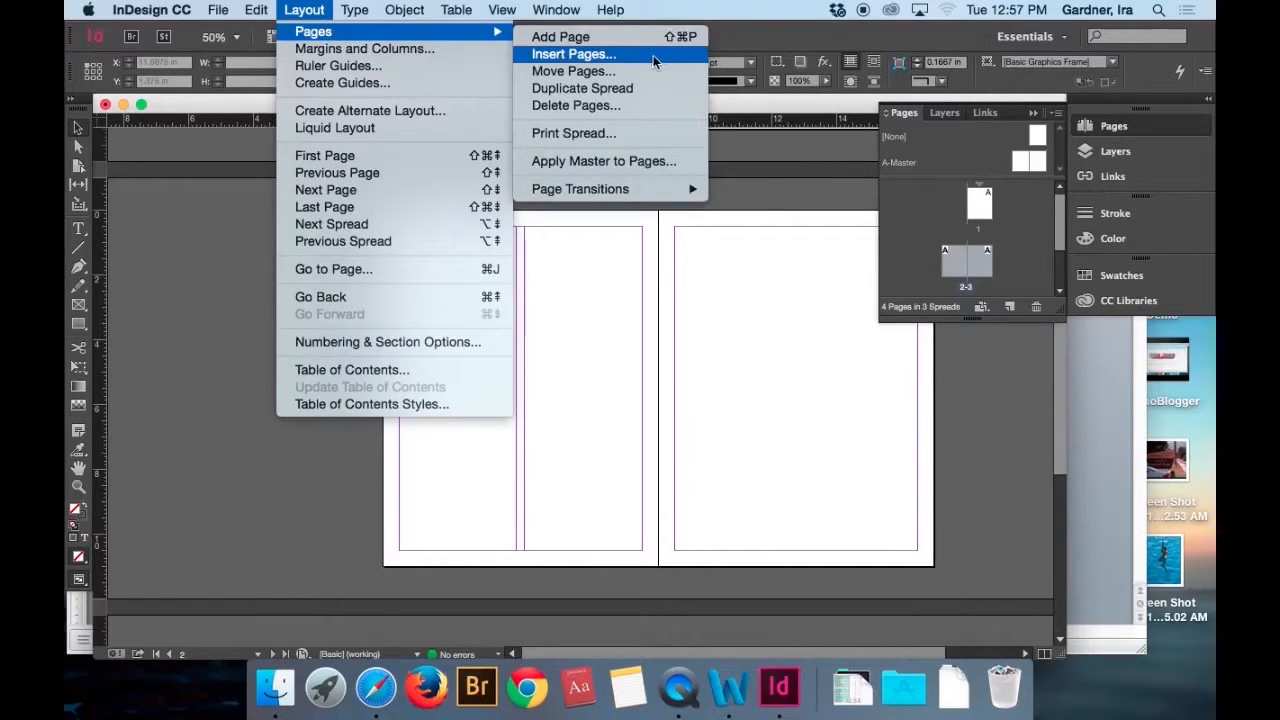
left_click(362, 49)
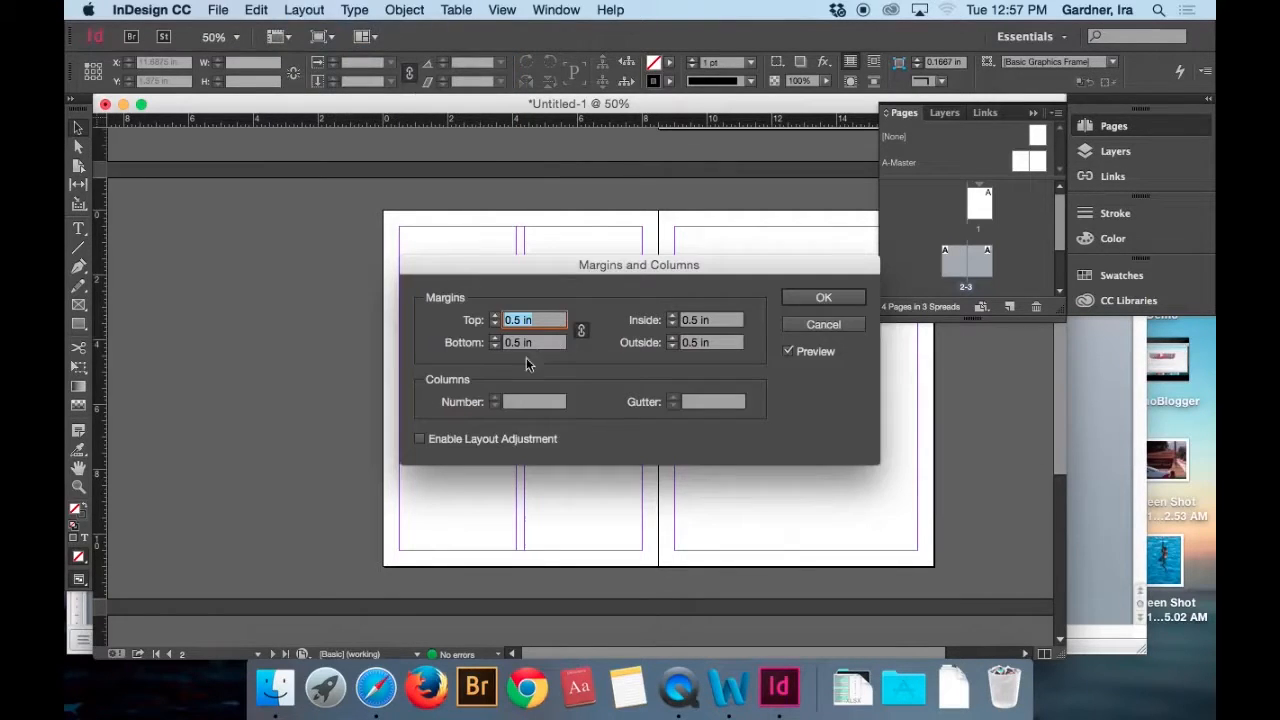
left_click(514, 401)
type("2")
left_click(714, 401)
type(".25")
key("Return")
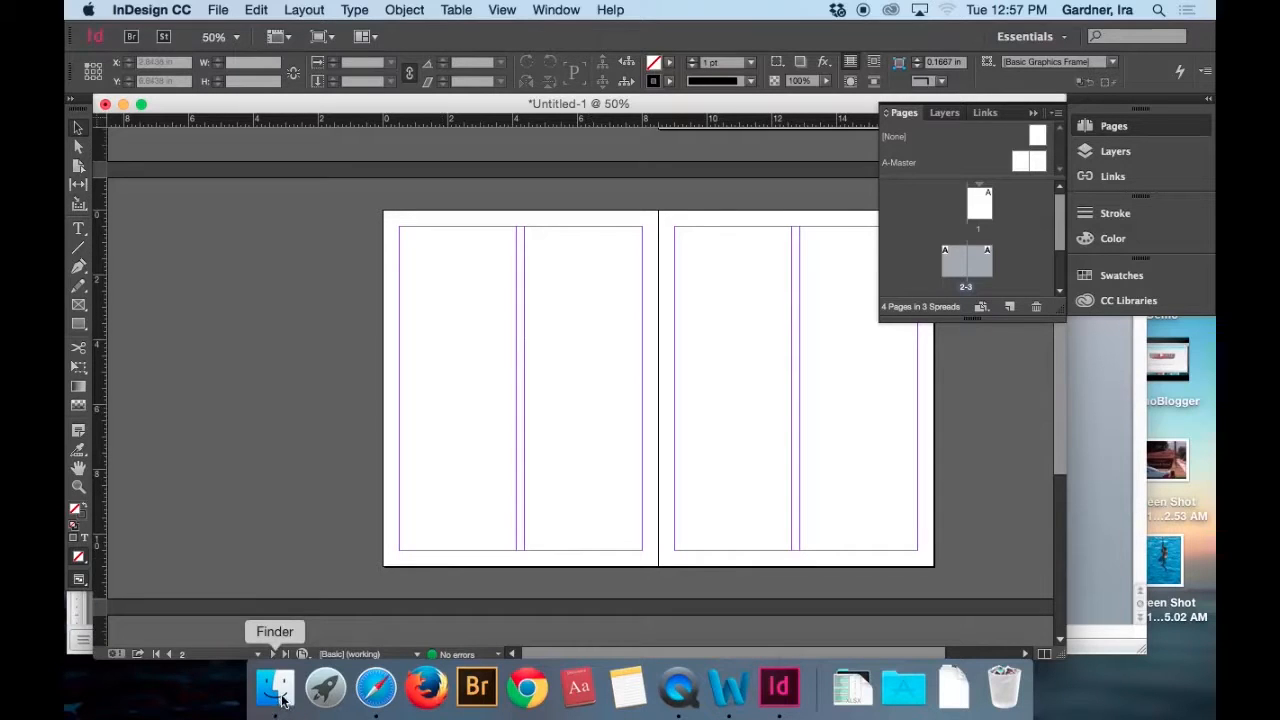
Switch to Bill Story.docx in Word and delete the duplicated "and" before "RV's" in the first paragraph.
left_click(729, 686)
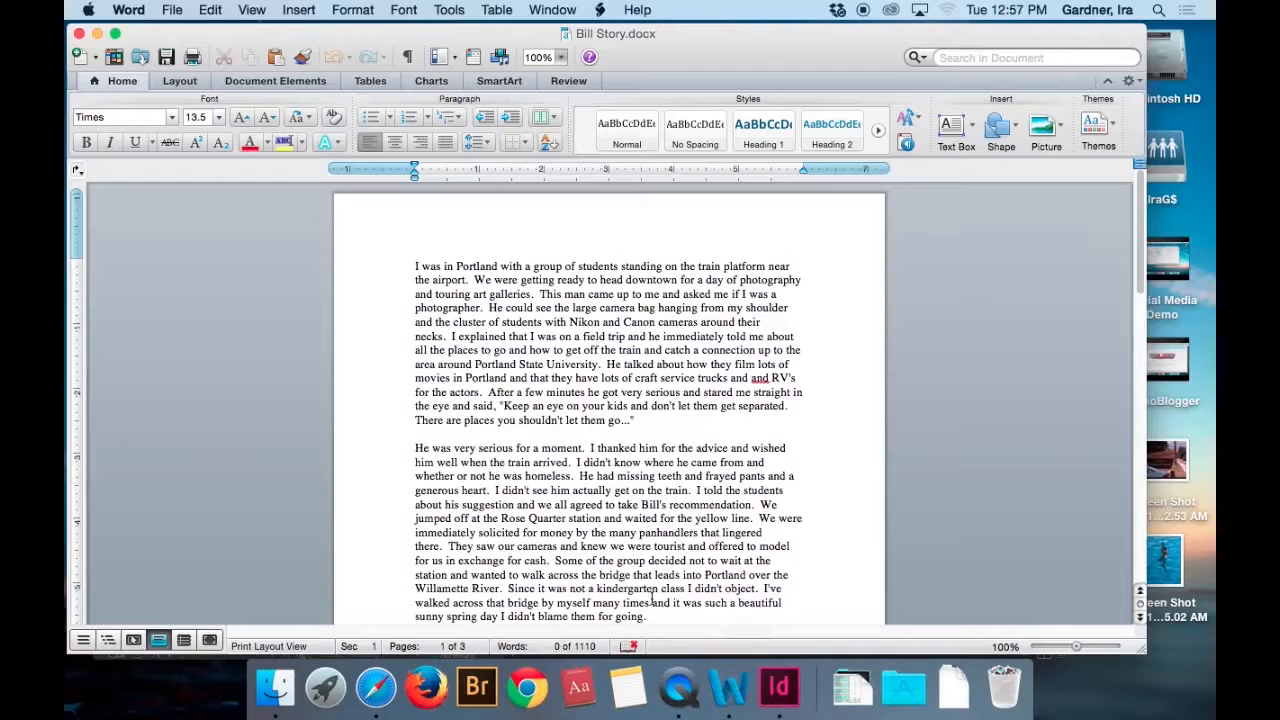
scroll(627, 374, "down", 5)
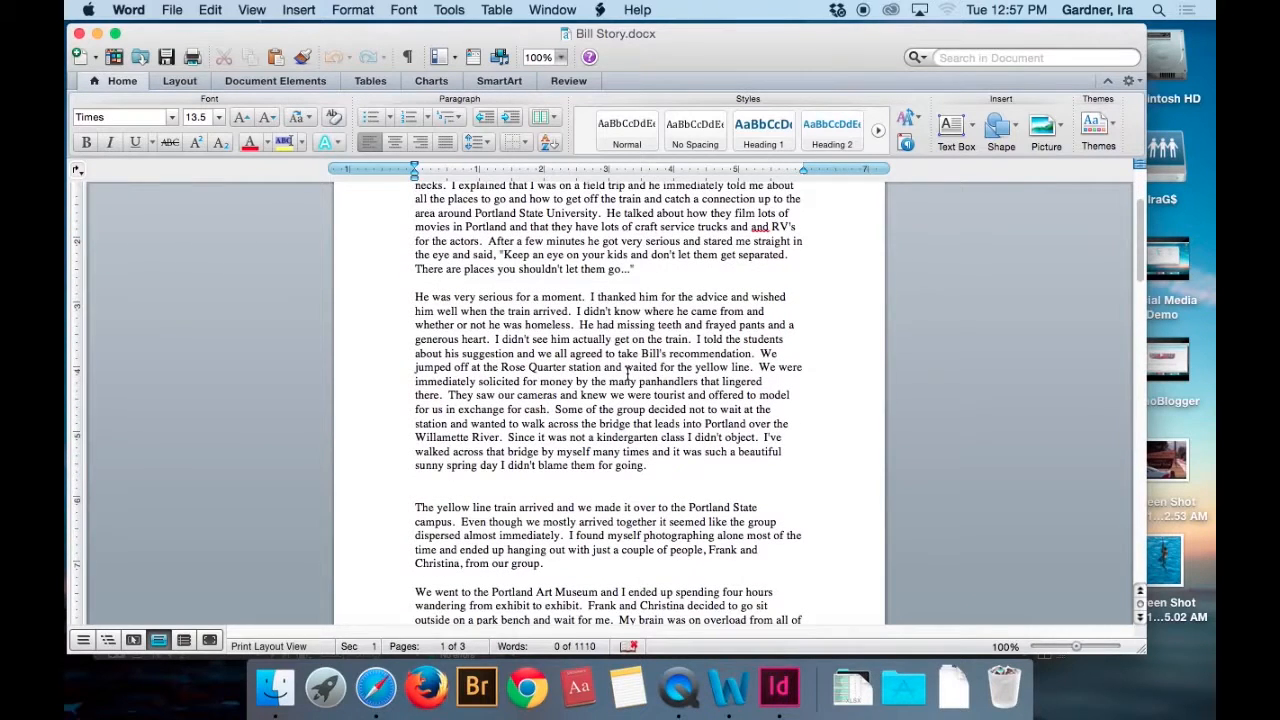
double_click(760, 228)
key("BackSpace")
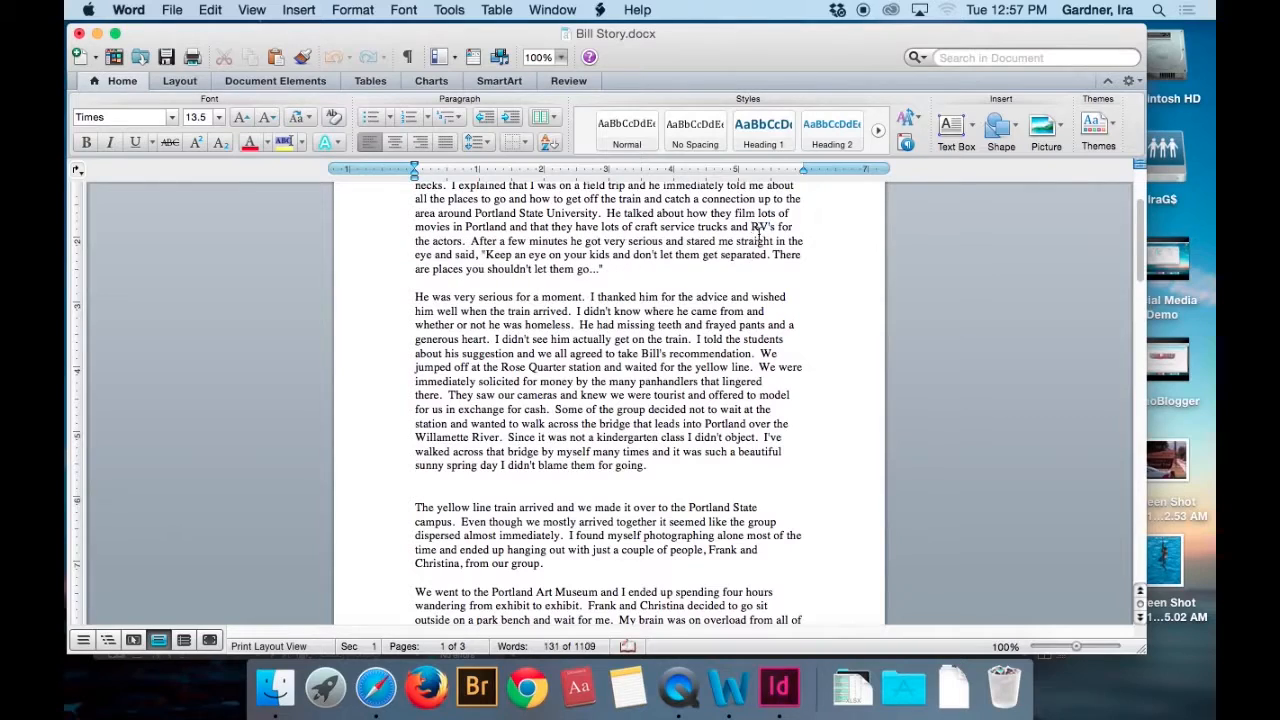
Proofread the rest of the story, checking the grammar suggestion for the flagged word "himself", and save the document.
scroll(723, 288, "down", 1)
scroll(723, 288, "down", 10)
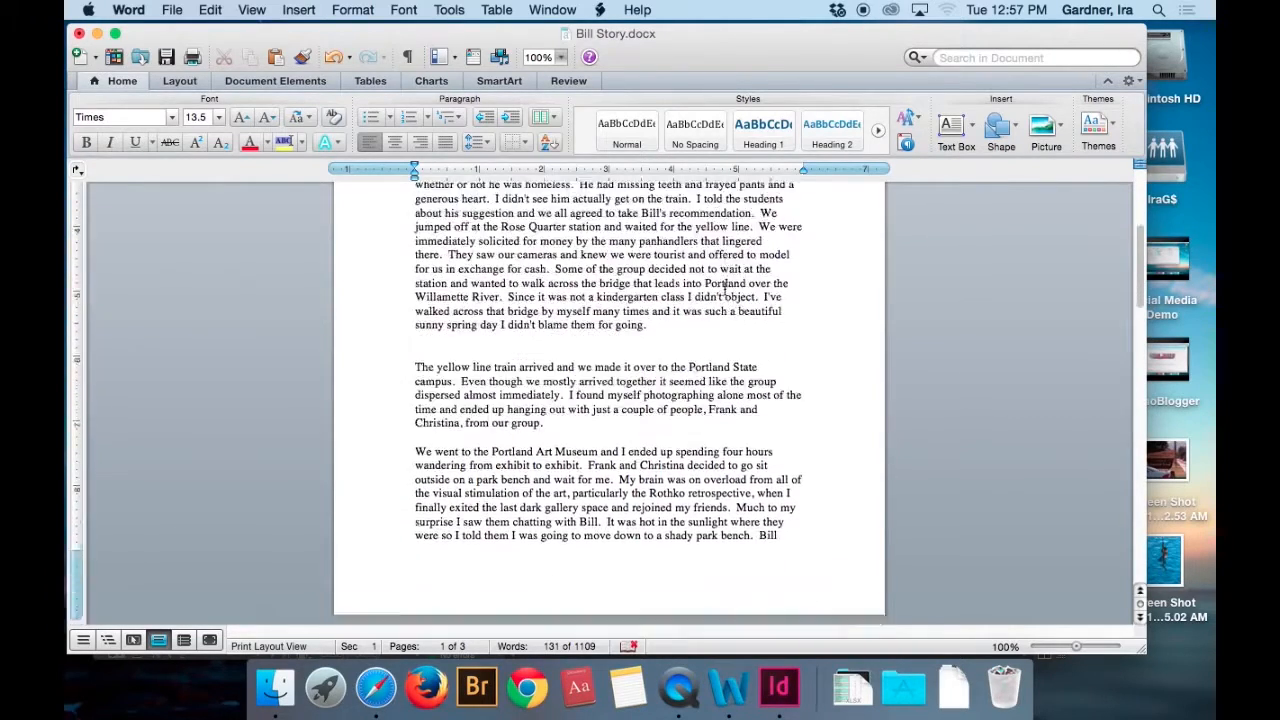
scroll(731, 297, "down", 3)
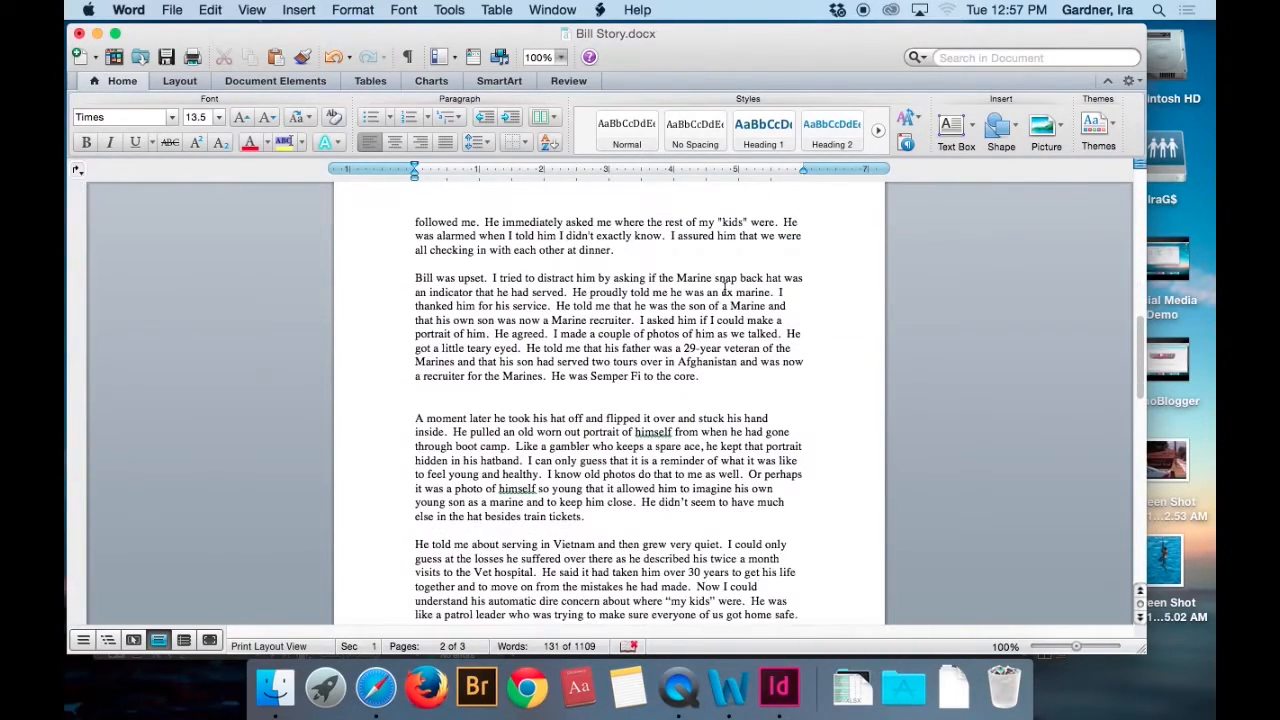
right_click(657, 432)
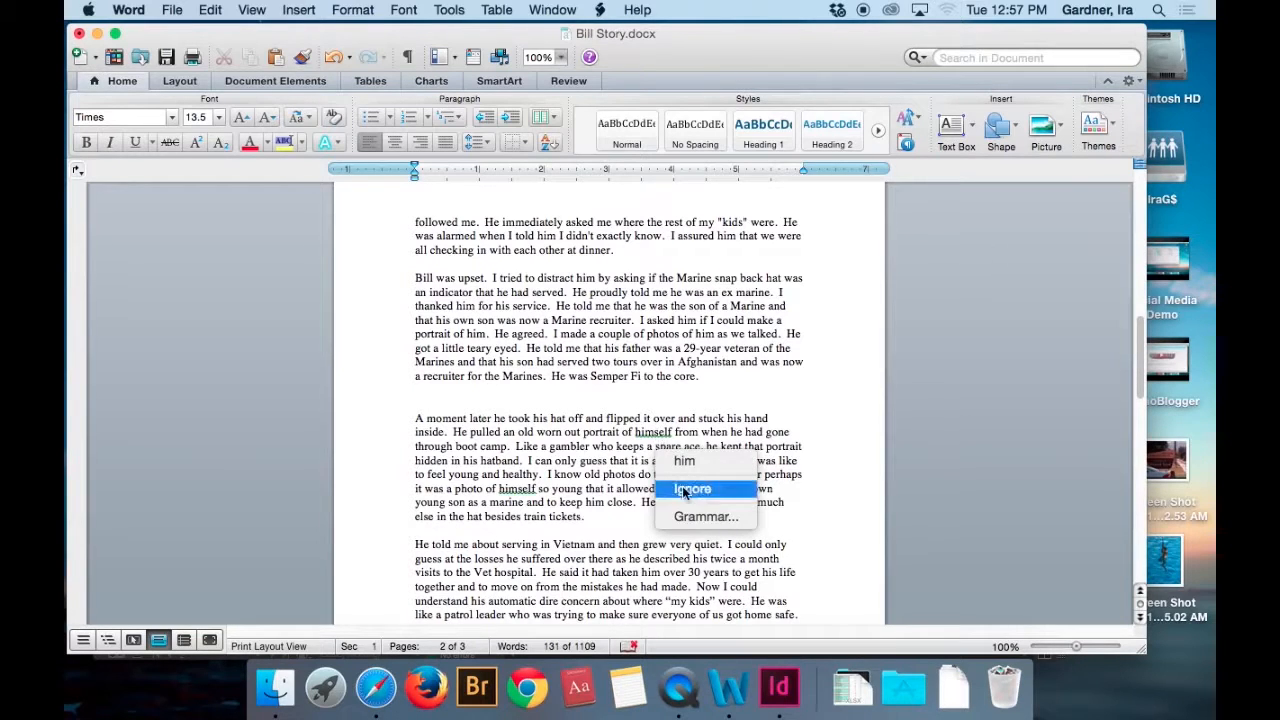
left_click(628, 450)
left_click(652, 432)
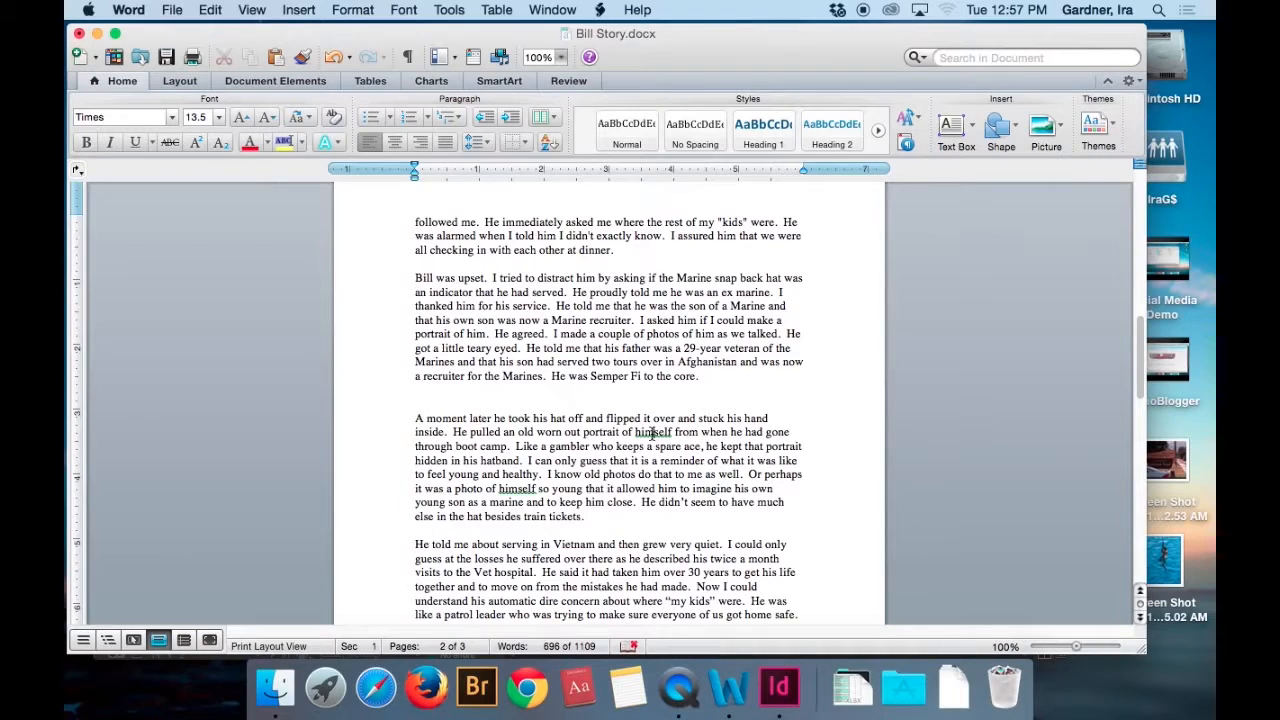
scroll(632, 447, "down", 10)
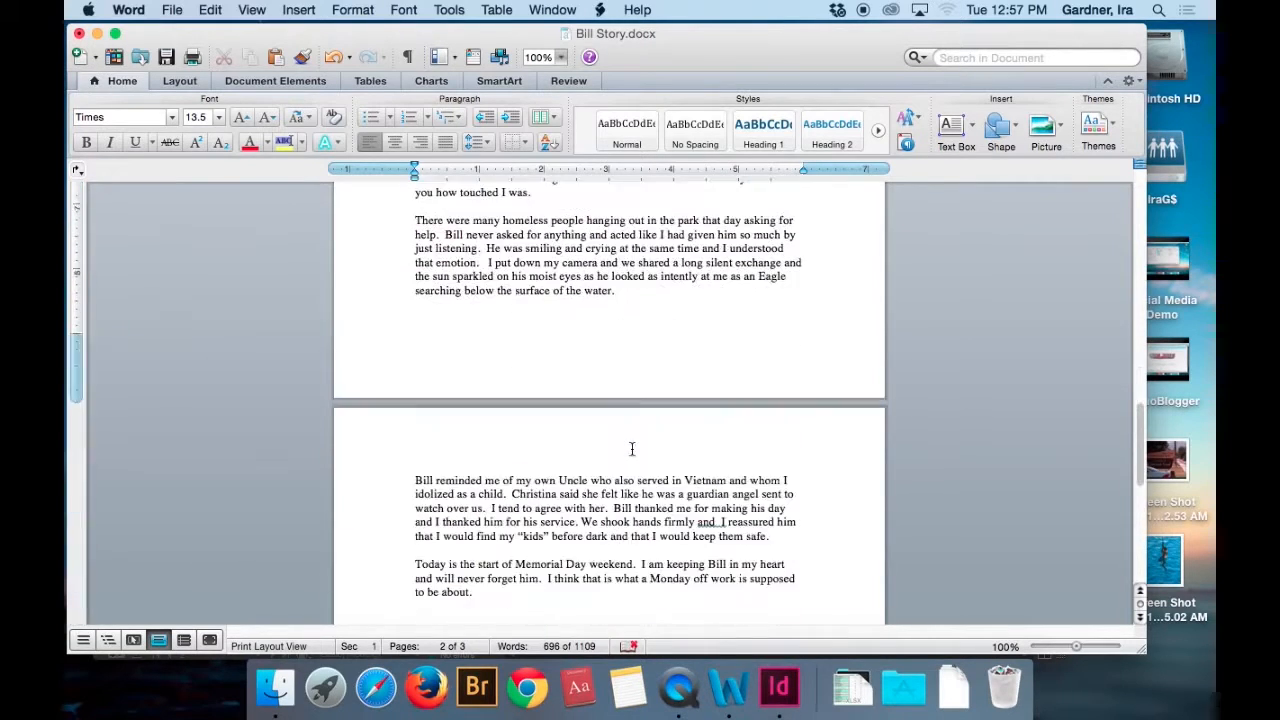
scroll(632, 449, "up", 15)
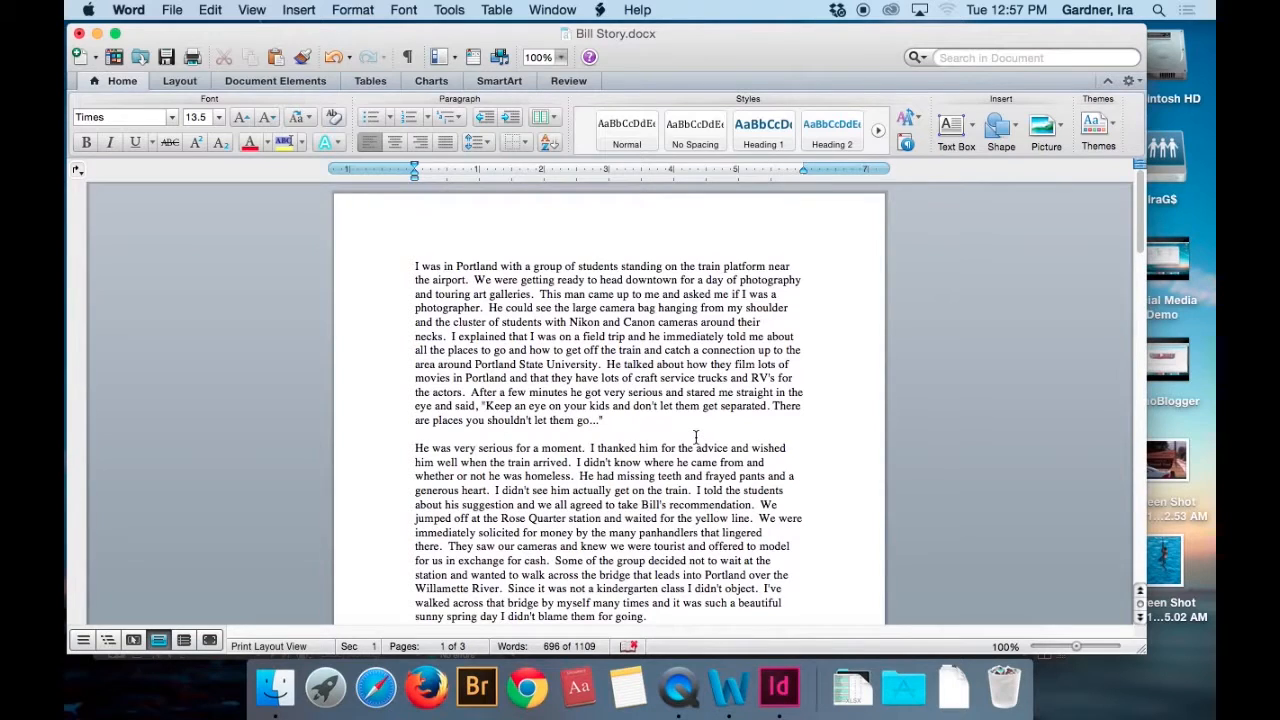
key("super+s")
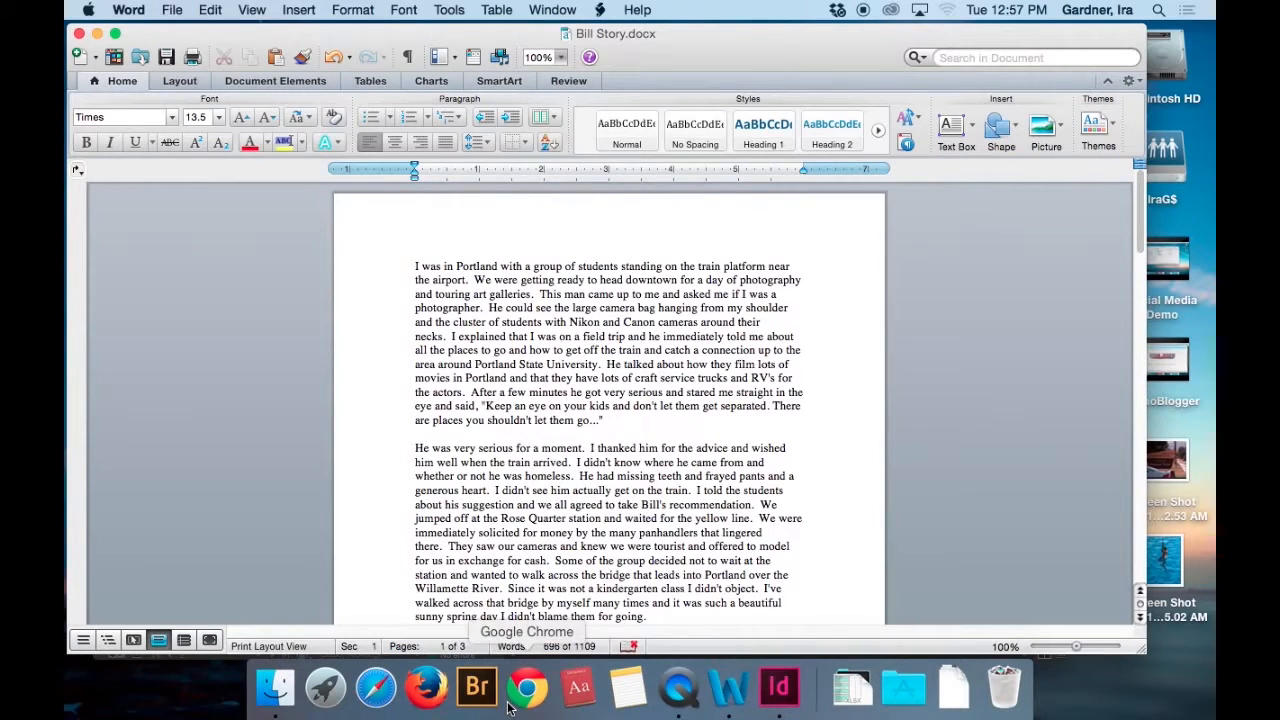
Switch to InDesign and draw rectangle frames from the top margins: about 7.5 × 4.06 in on page 2, 3.63 × 4.06 in on page 3's first column.
left_click(781, 688)
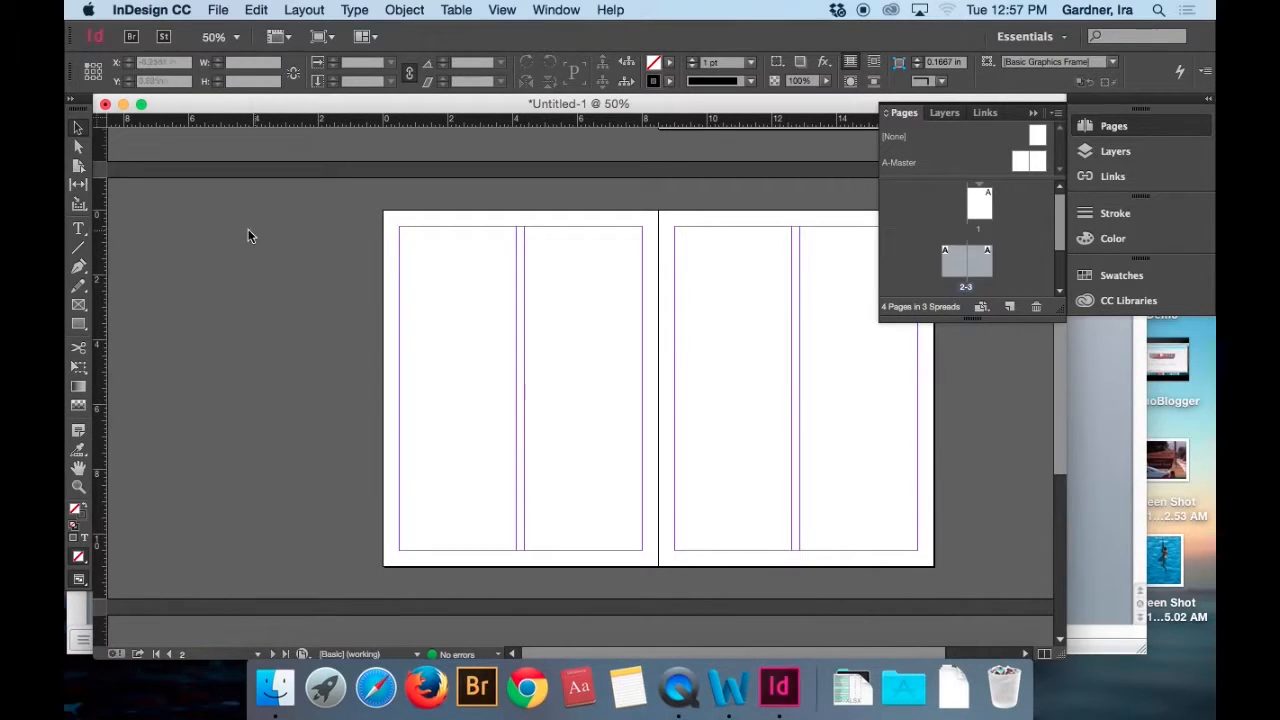
left_click(79, 306)
left_click(79, 306)
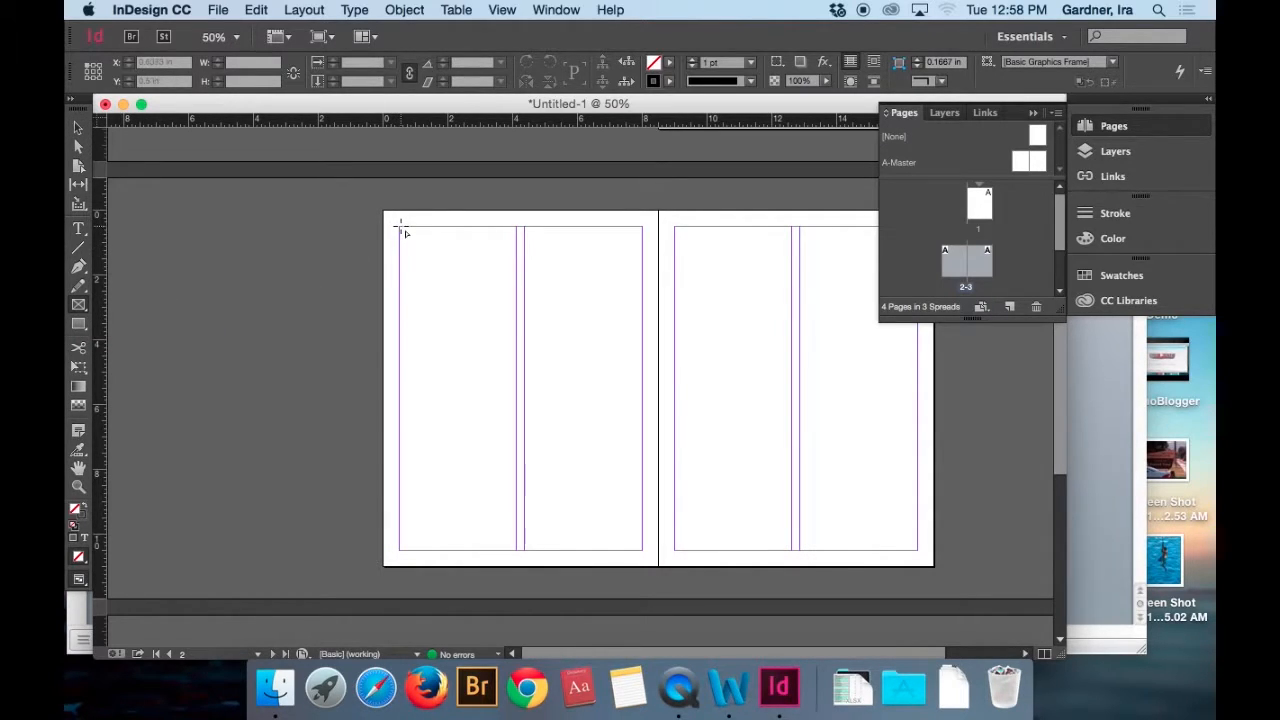
left_click_drag(400, 228, 643, 358)
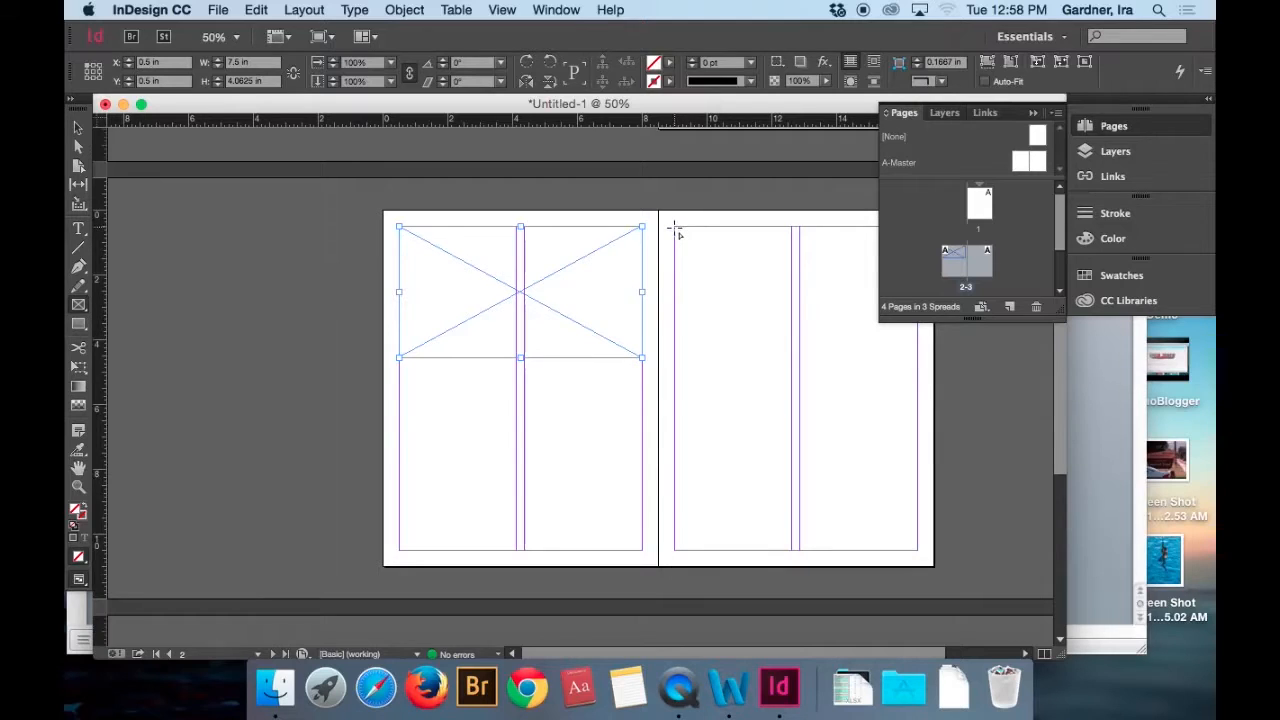
left_click_drag(676, 229, 791, 361)
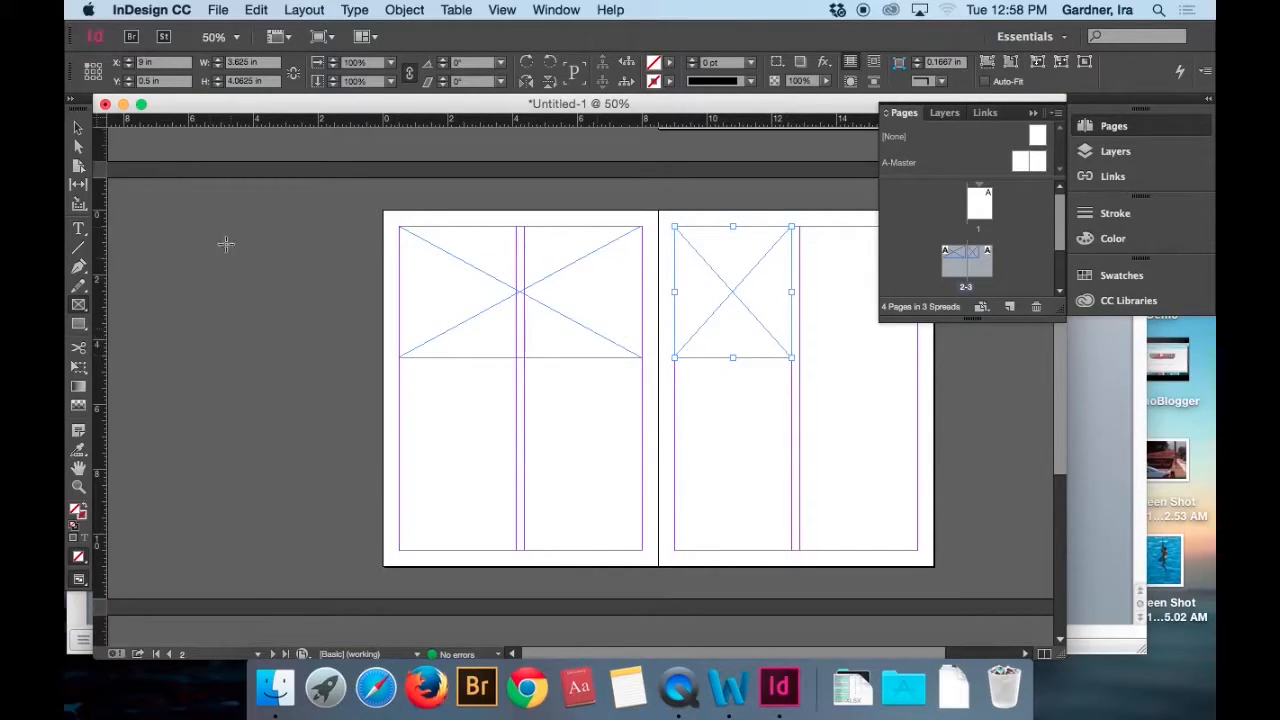
Select the wide image frame on page 2 with the Selection tool.
left_click(80, 131)
left_click(79, 129)
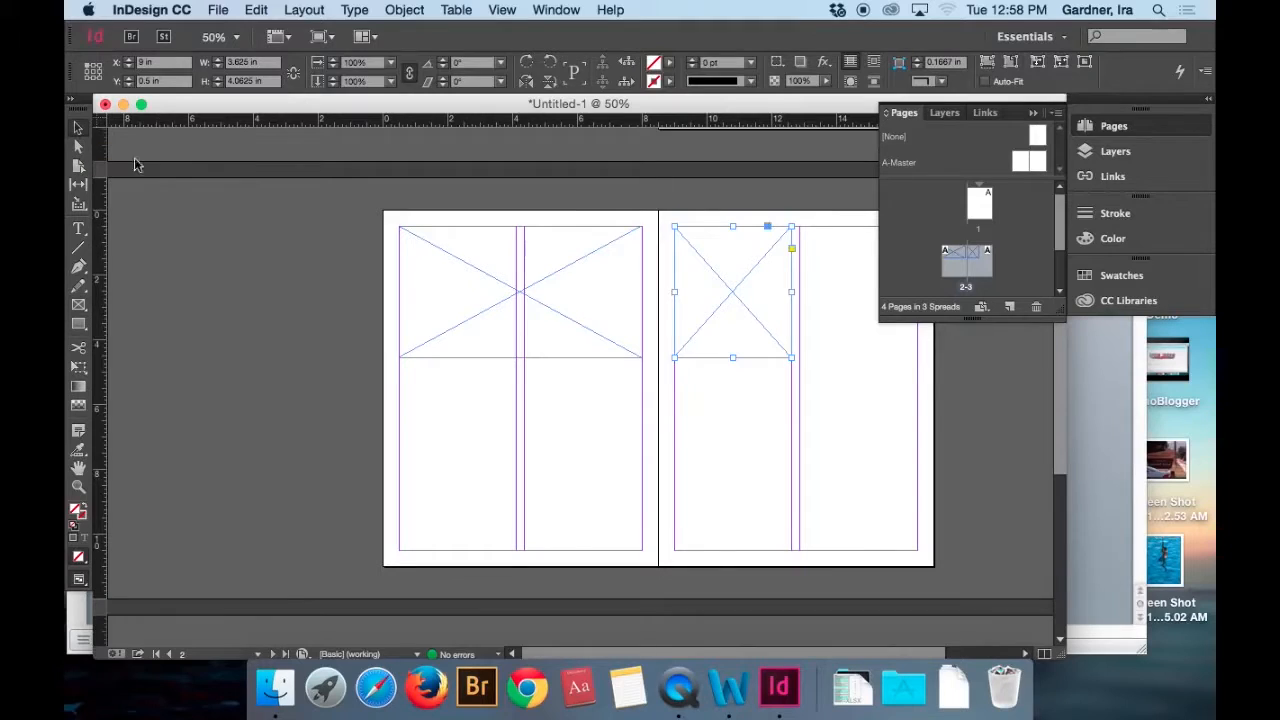
left_click(591, 315)
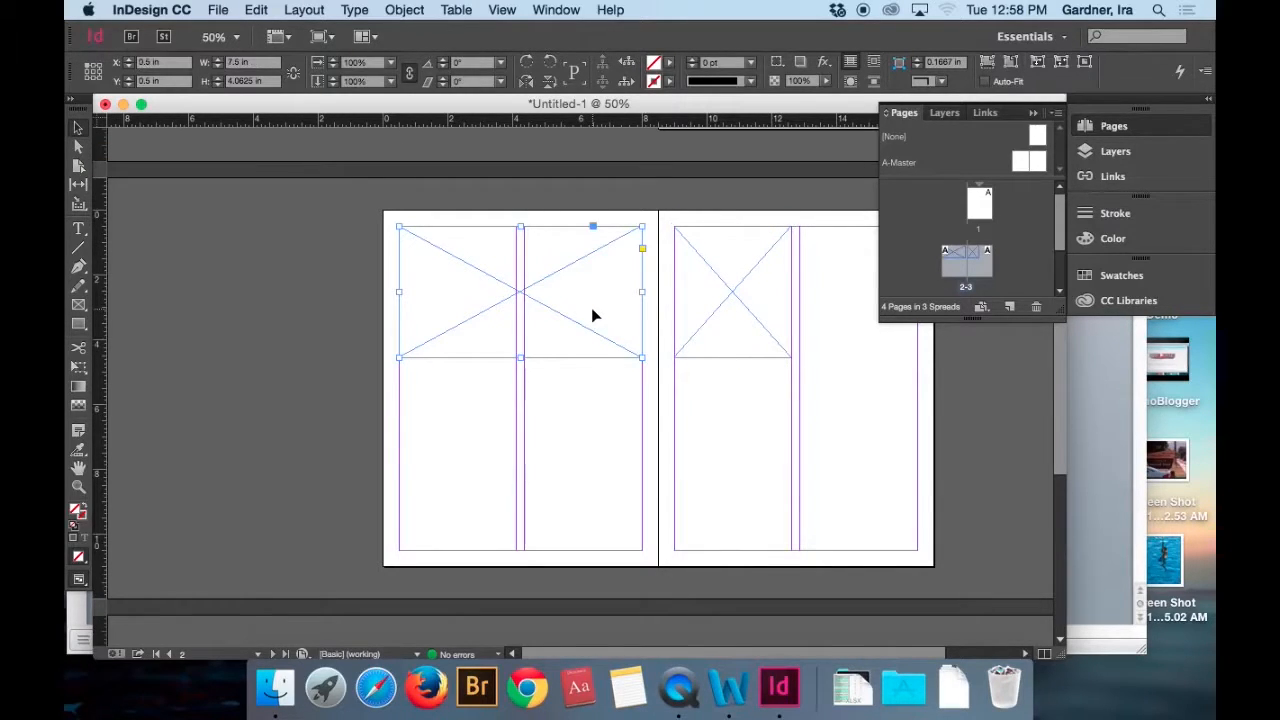
left_click(216, 10)
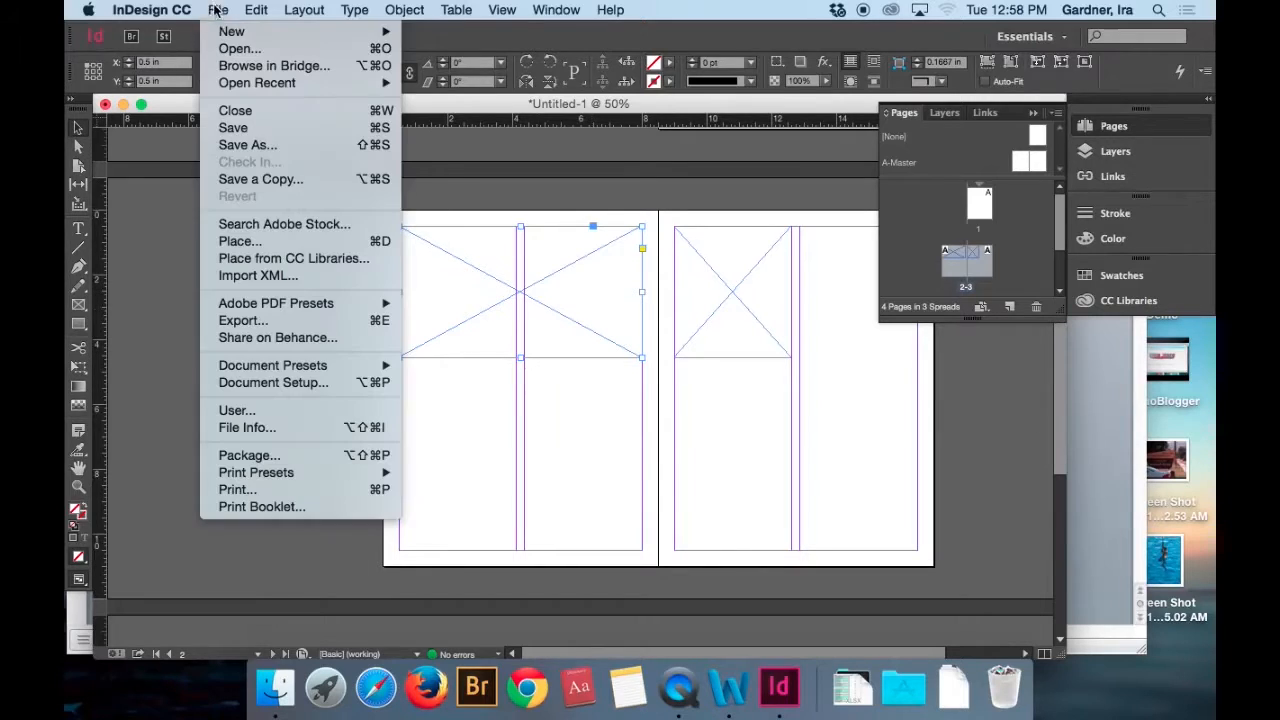
left_click(240, 241)
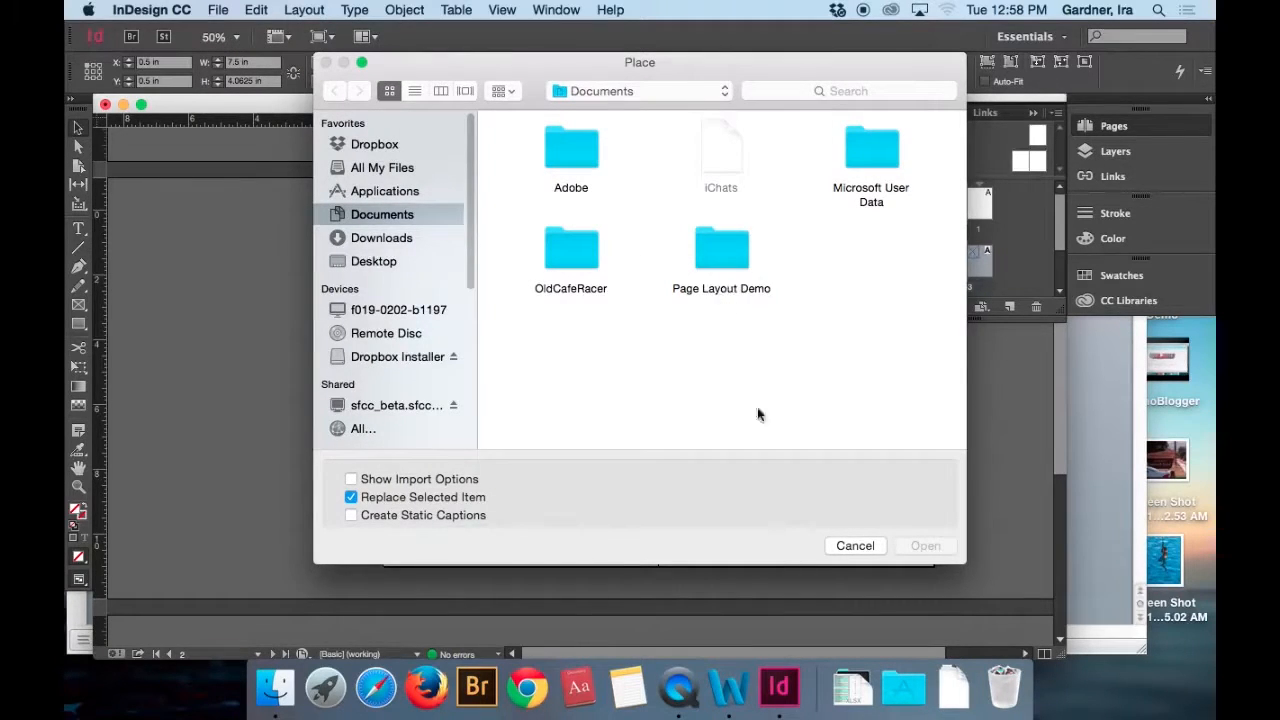
left_click(856, 545)
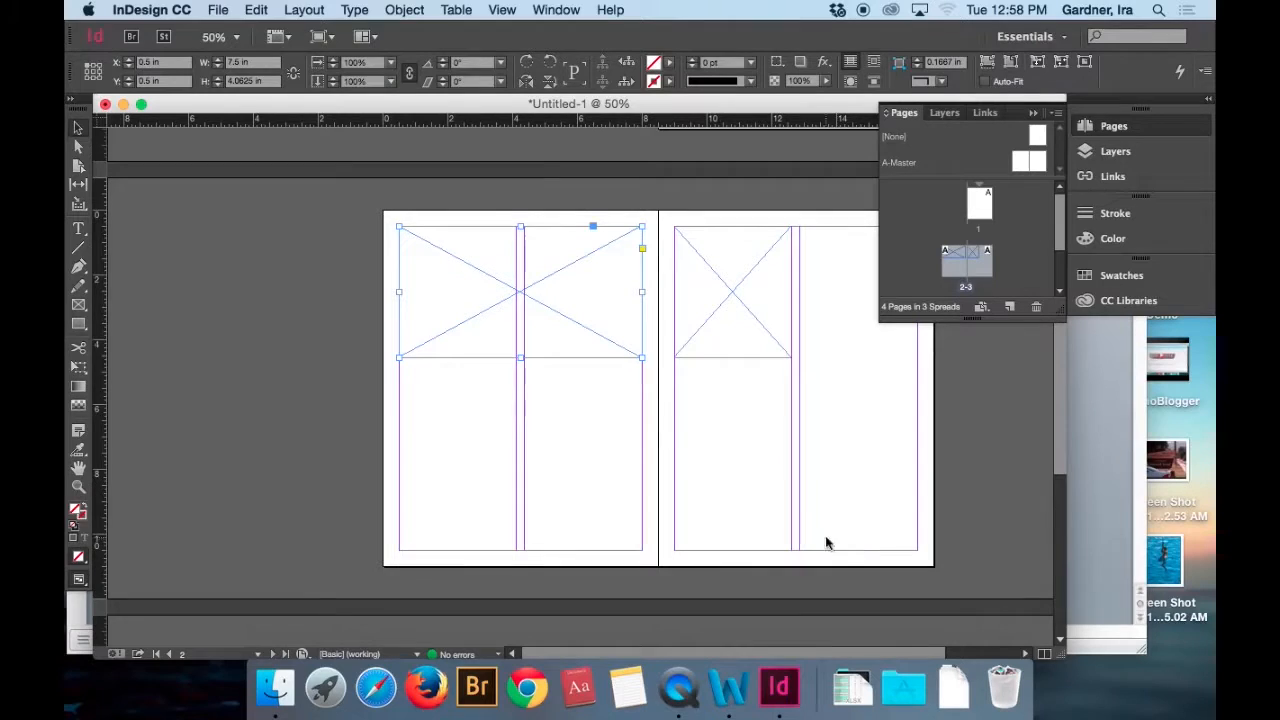
Save the document as Thank You Bill in the Thank You Bill folder inside Documents > Page Layout Demo.
left_click(219, 12)
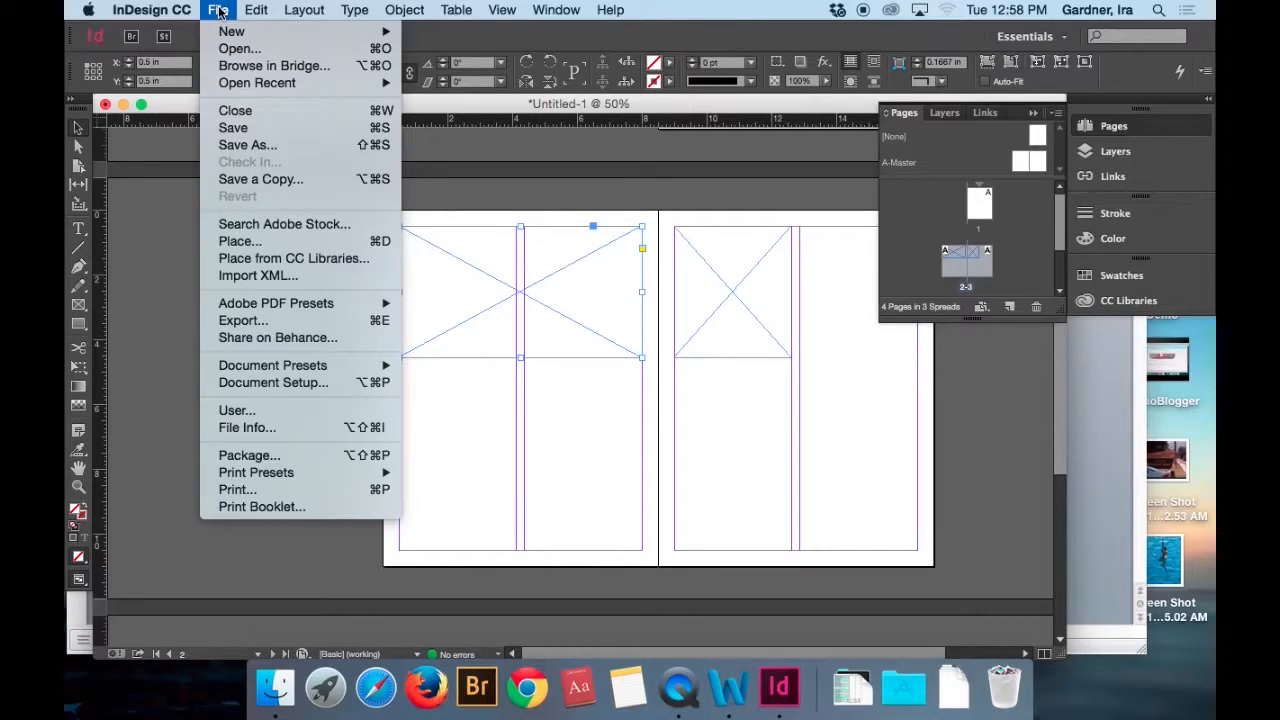
left_click(250, 146)
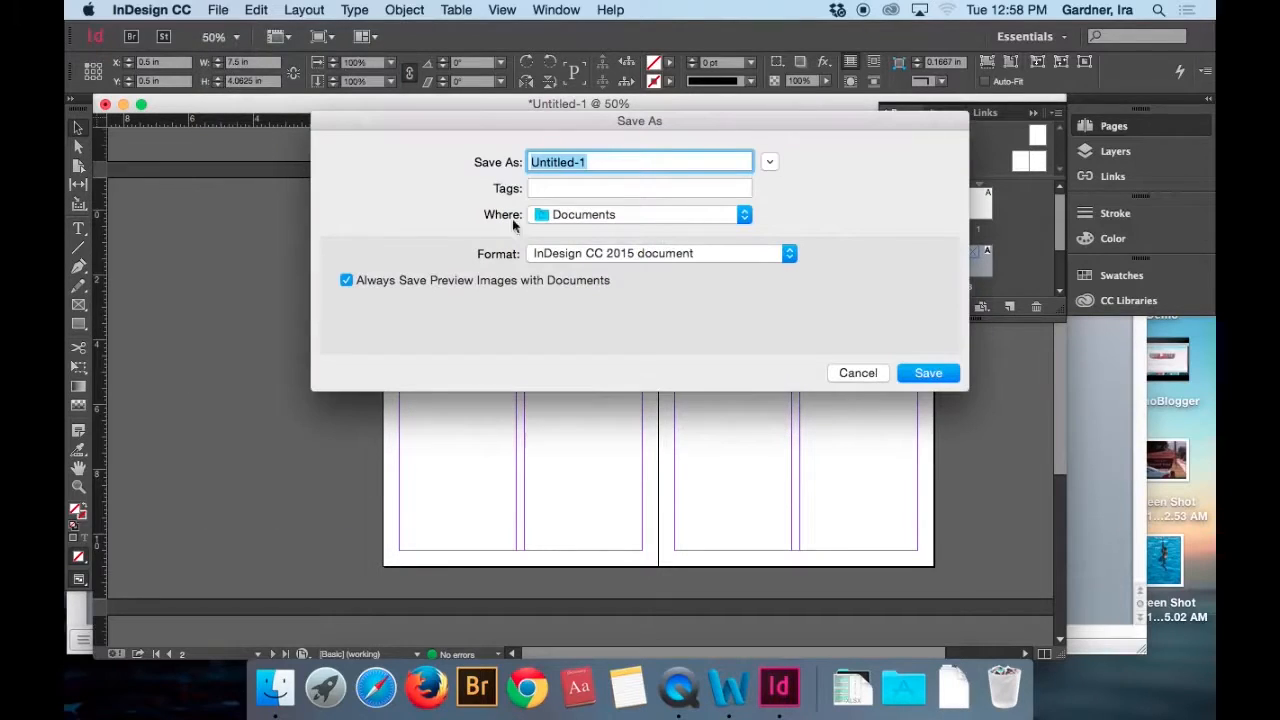
left_click(651, 217)
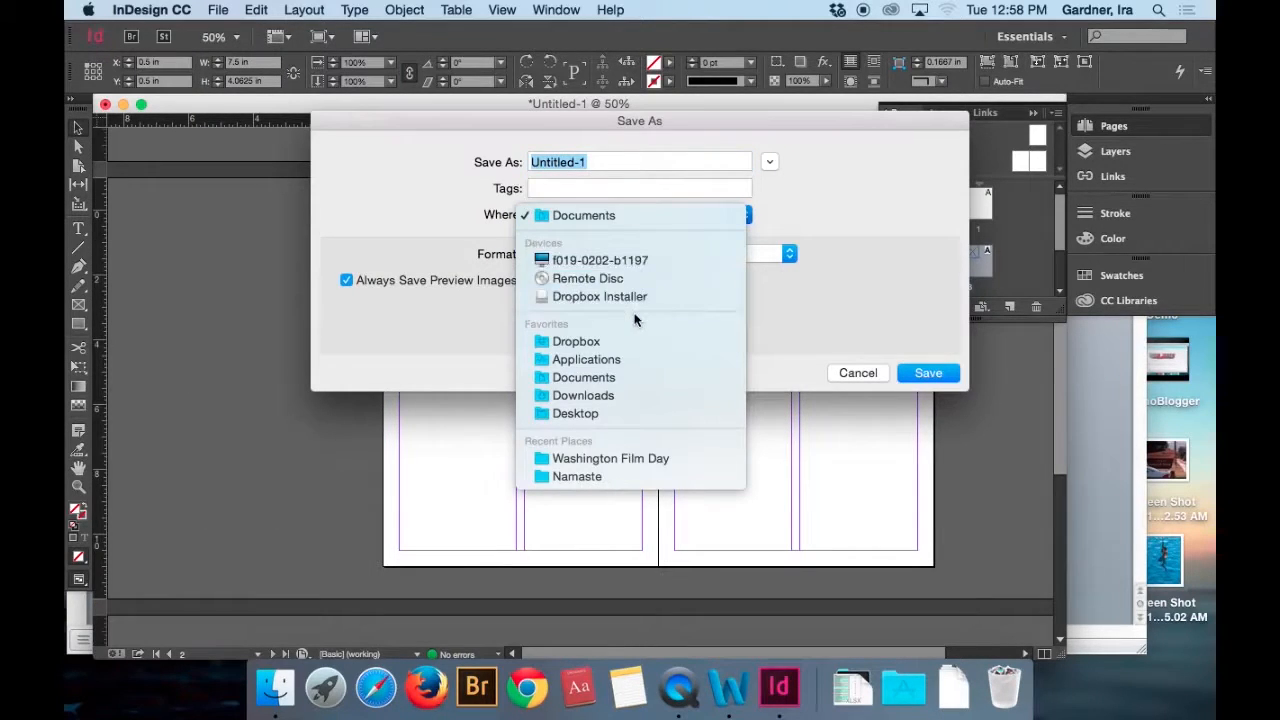
left_click(640, 214)
left_click(769, 163)
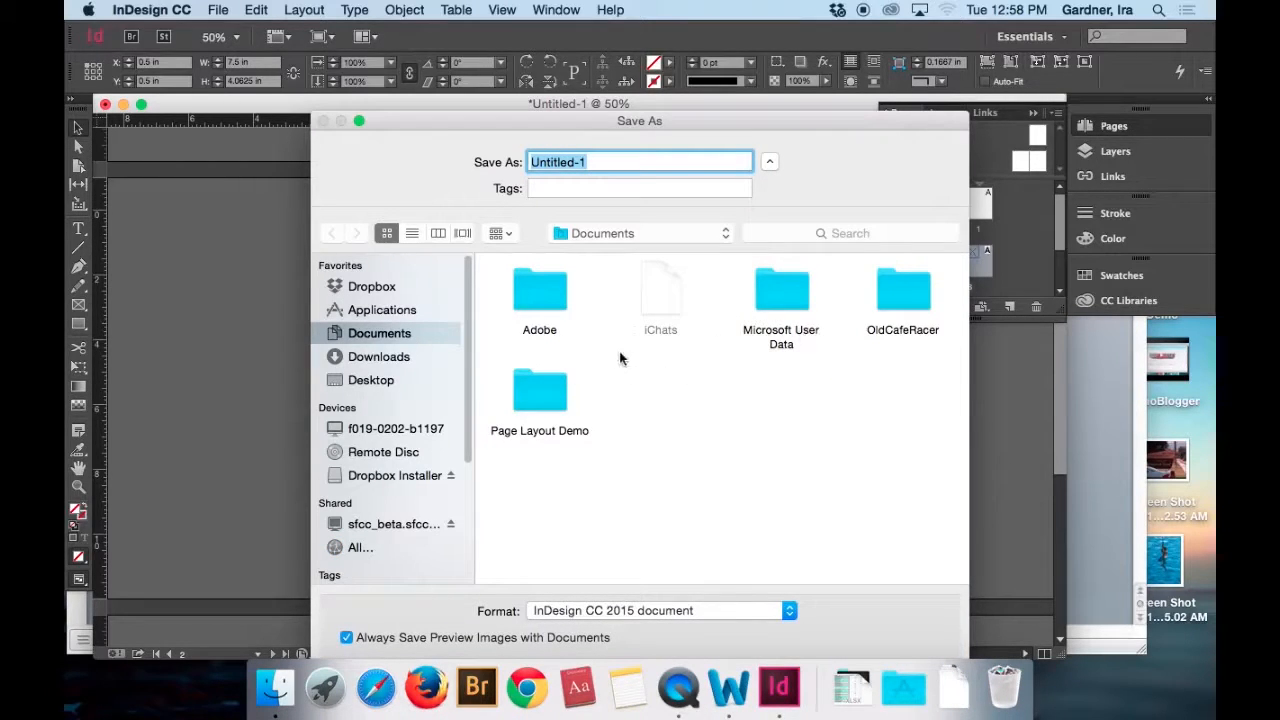
double_click(541, 384)
double_click(662, 293)
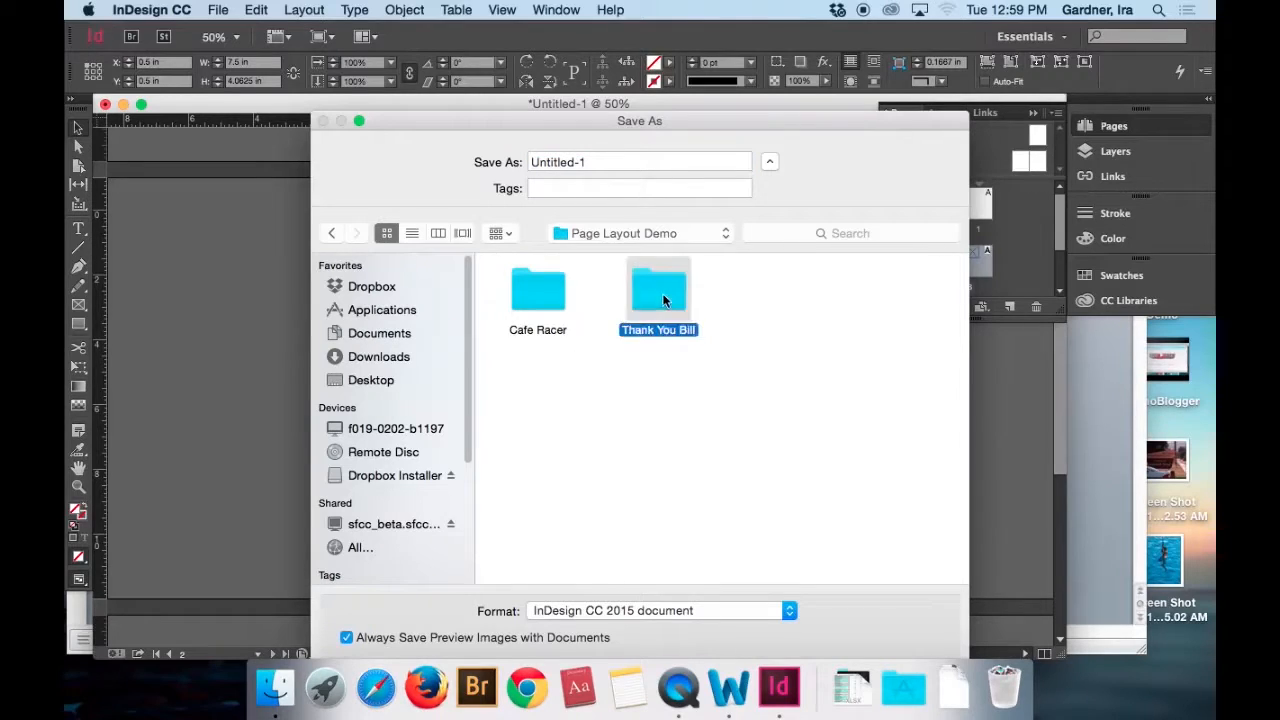
triple_click(623, 163)
type("Thank You Bill")
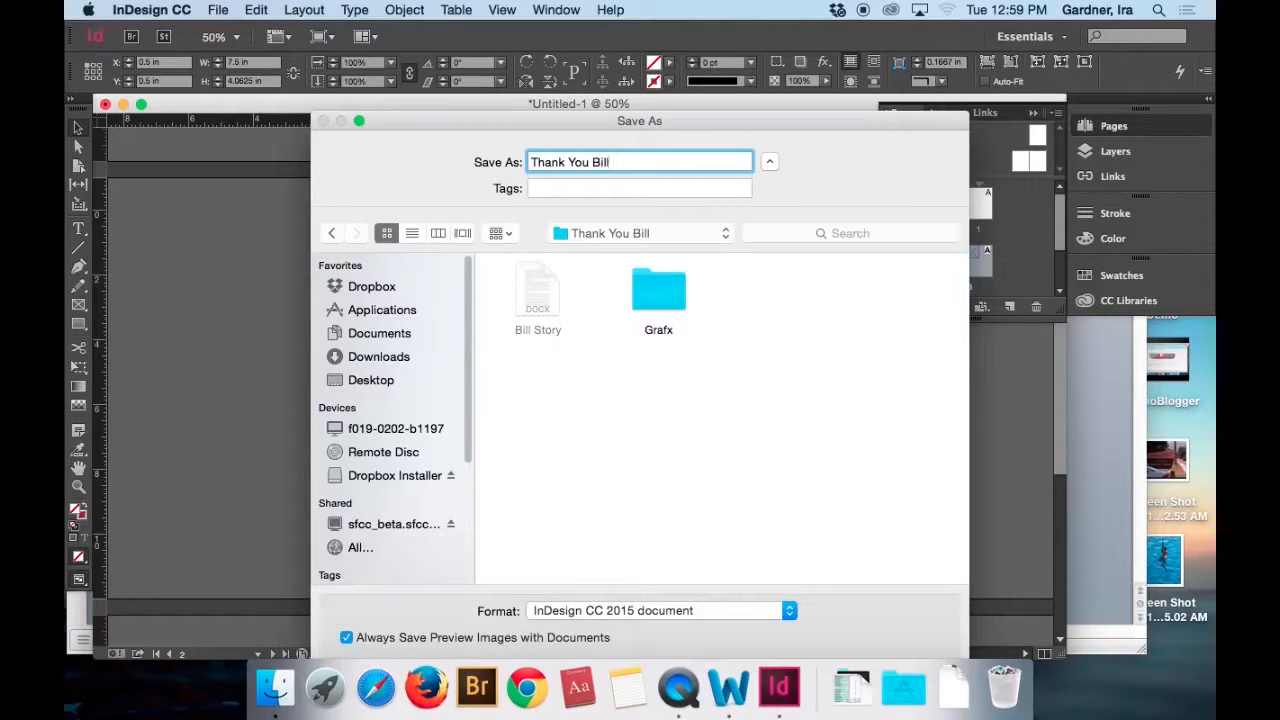
key("Return")
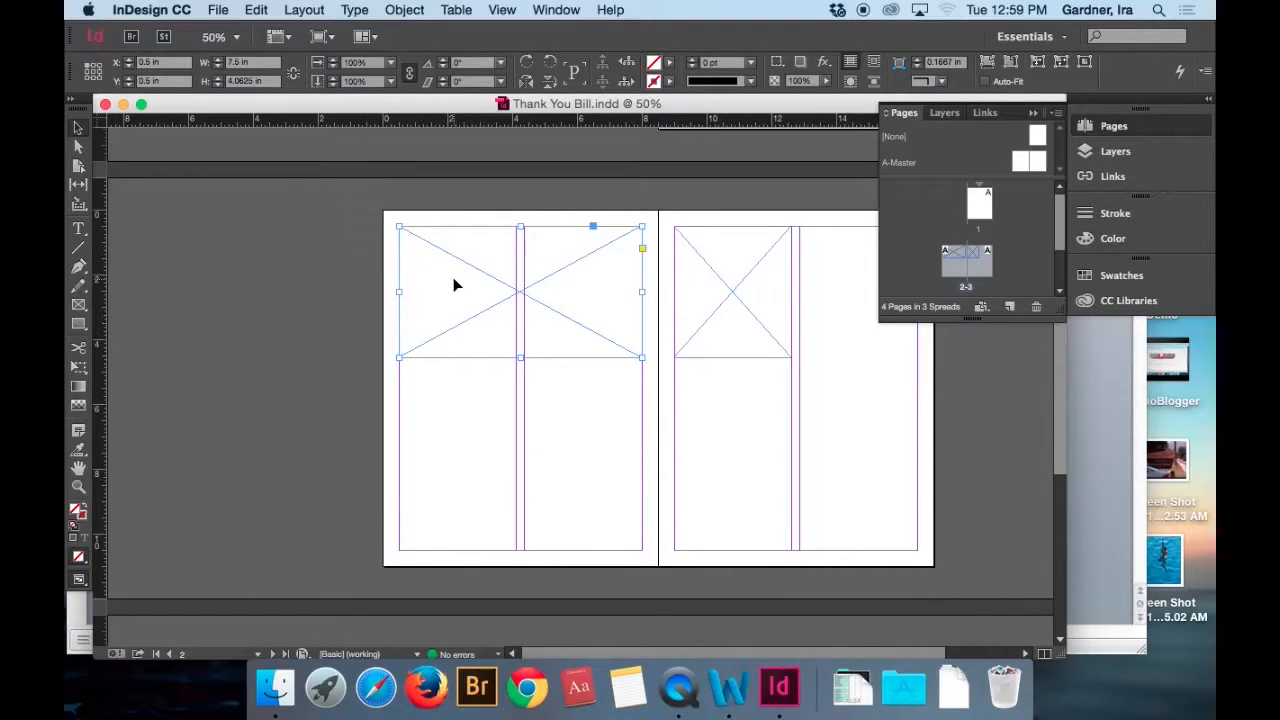
Place IMG_8207.jpg from the Grafx folder into the selected wide frame on page 2.
left_click(217, 9)
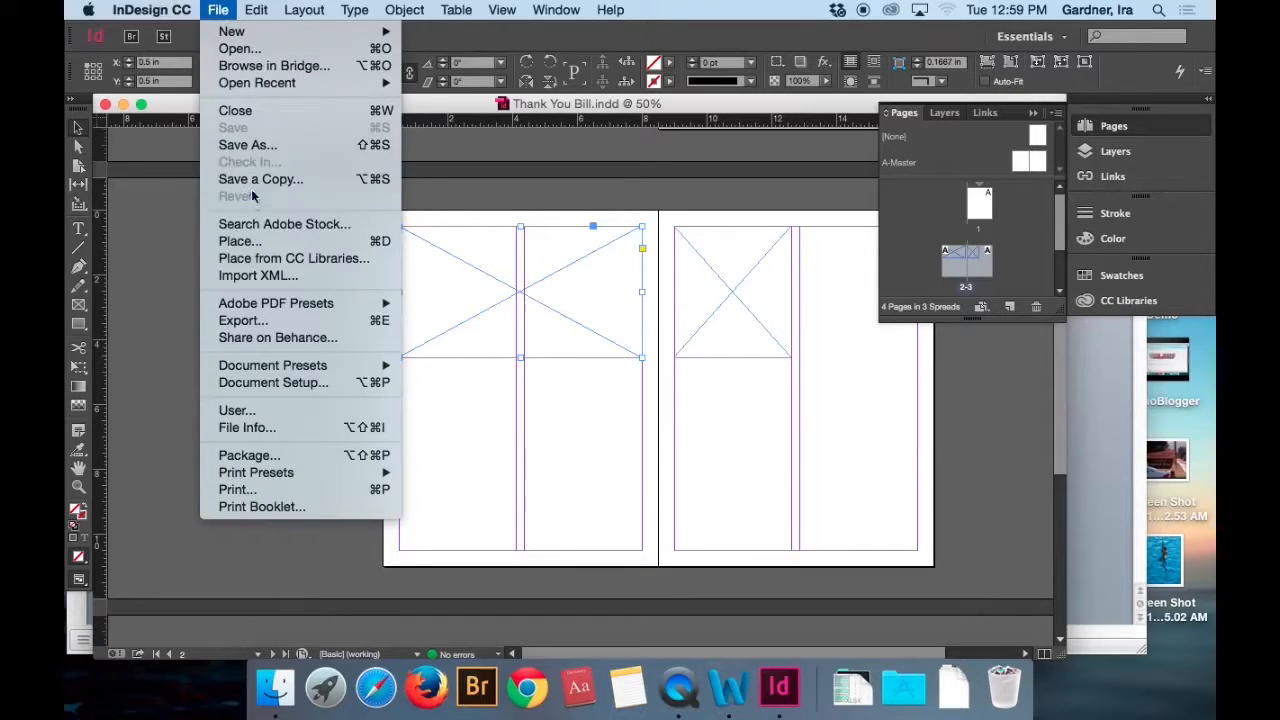
left_click(256, 245)
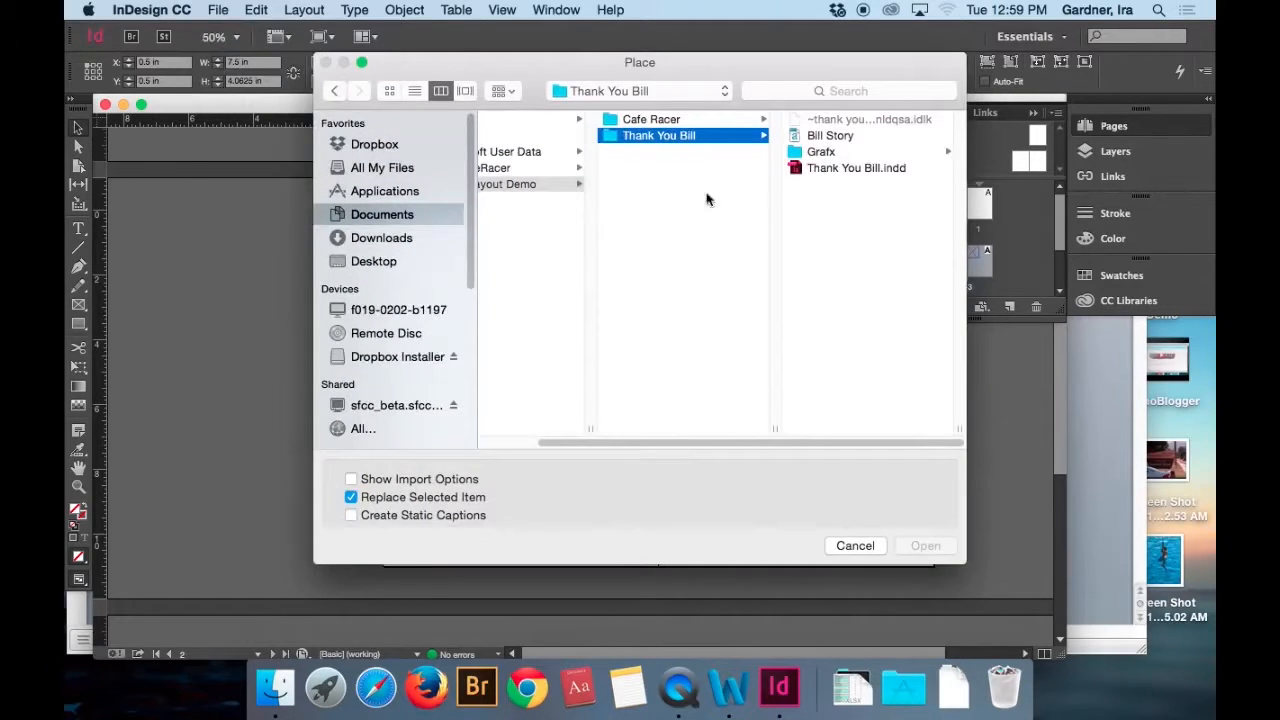
left_click(816, 151)
left_click(820, 120)
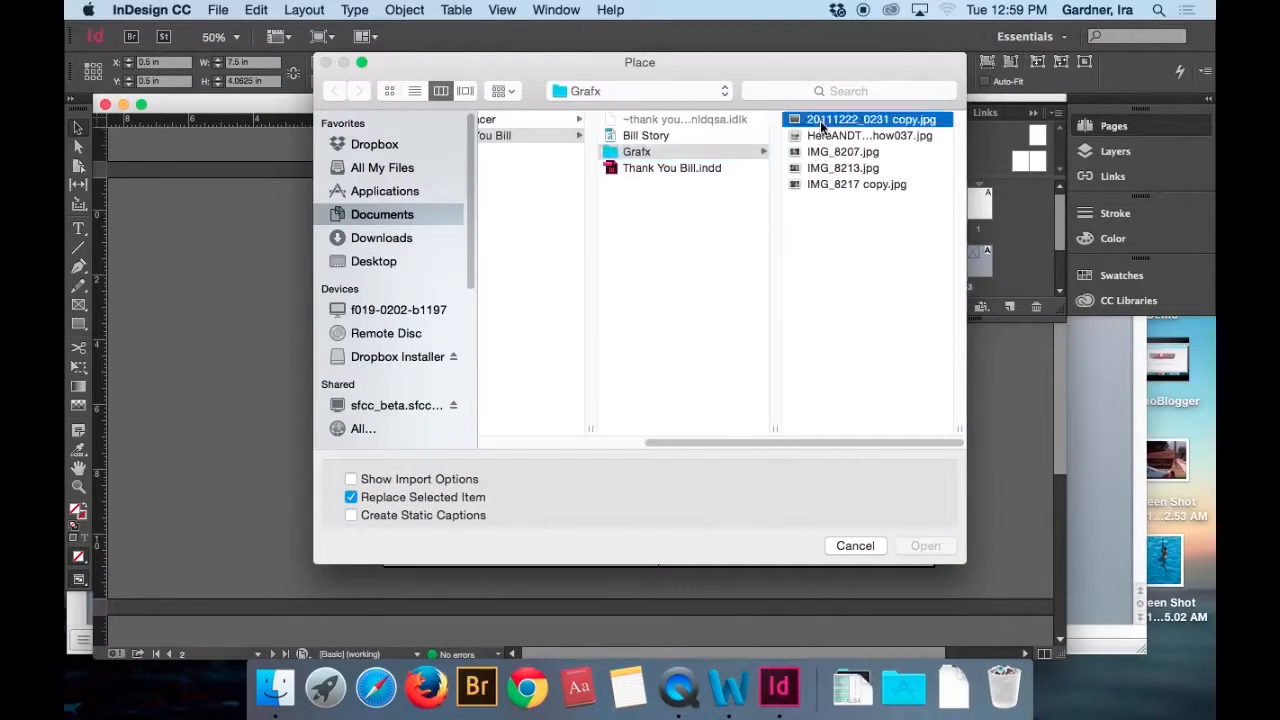
key("Down")
key("Down")
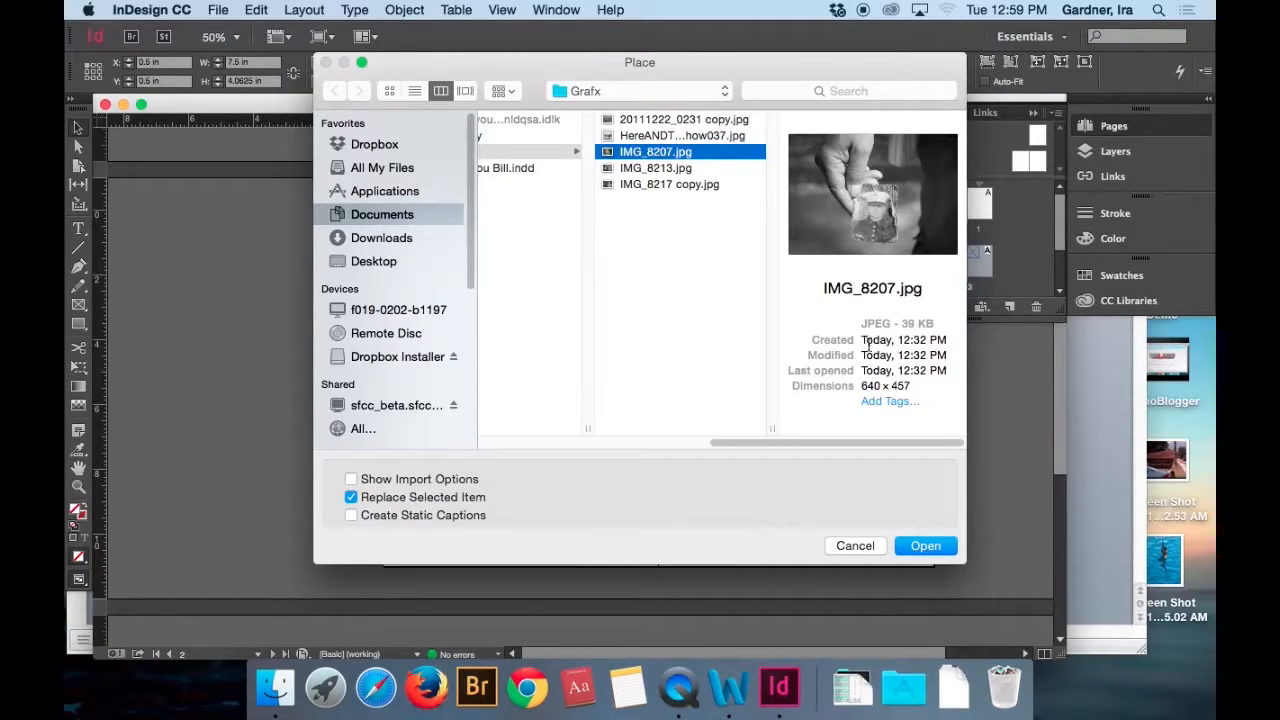
left_click(925, 546)
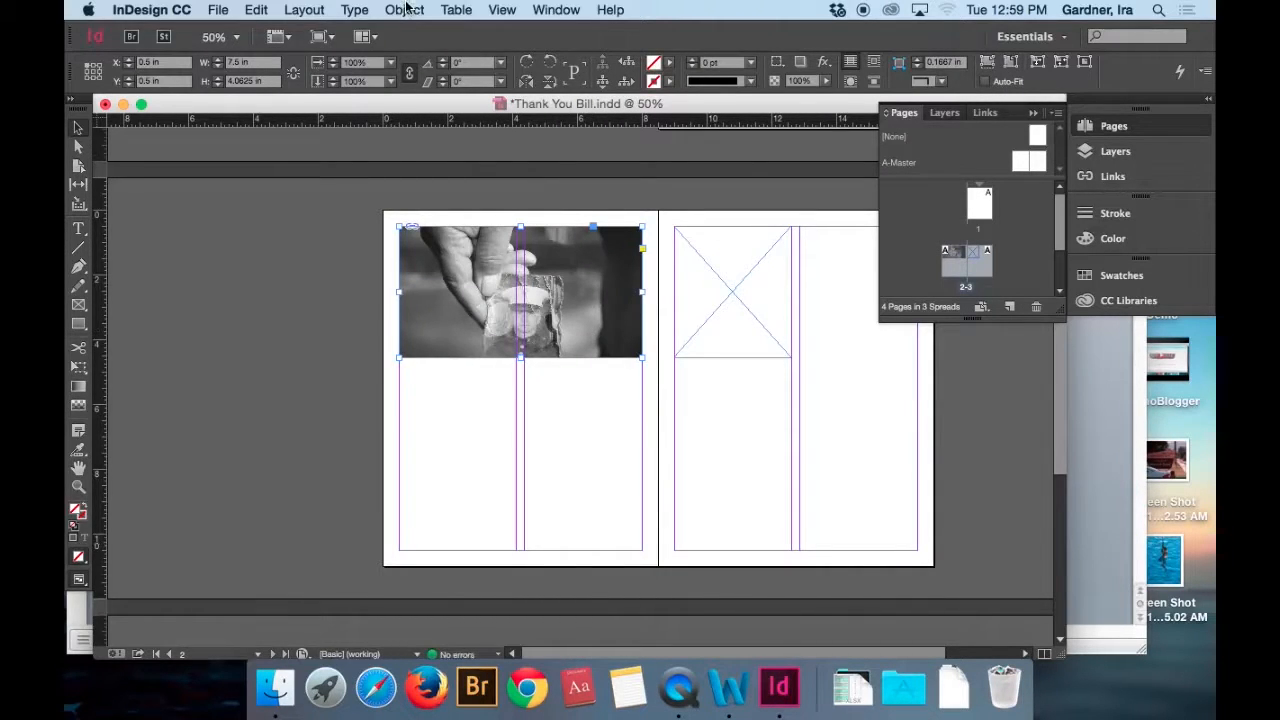
Apply Fill Frame Proportionally to the photo in the page 2 frame.
mouse_move(520, 358)
left_mouse_down()
mouse_move(522, 399)
mouse_move(523, 358)
left_mouse_up()
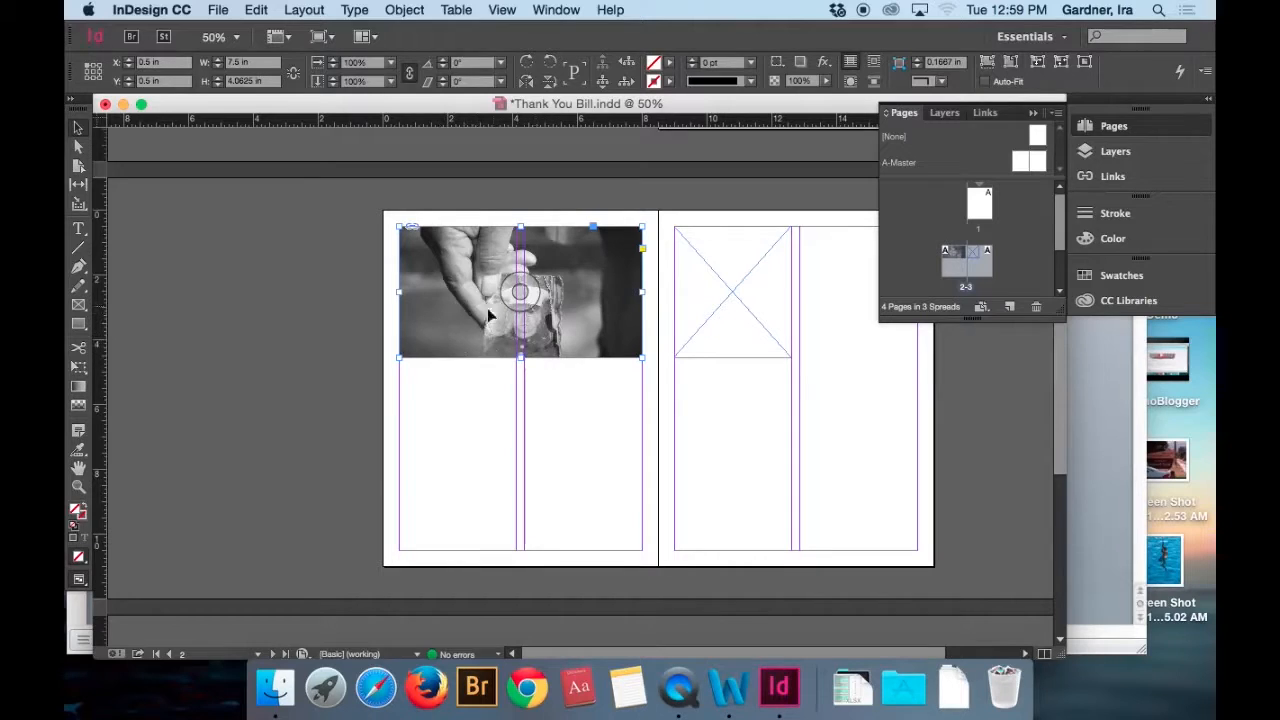
left_click(403, 10)
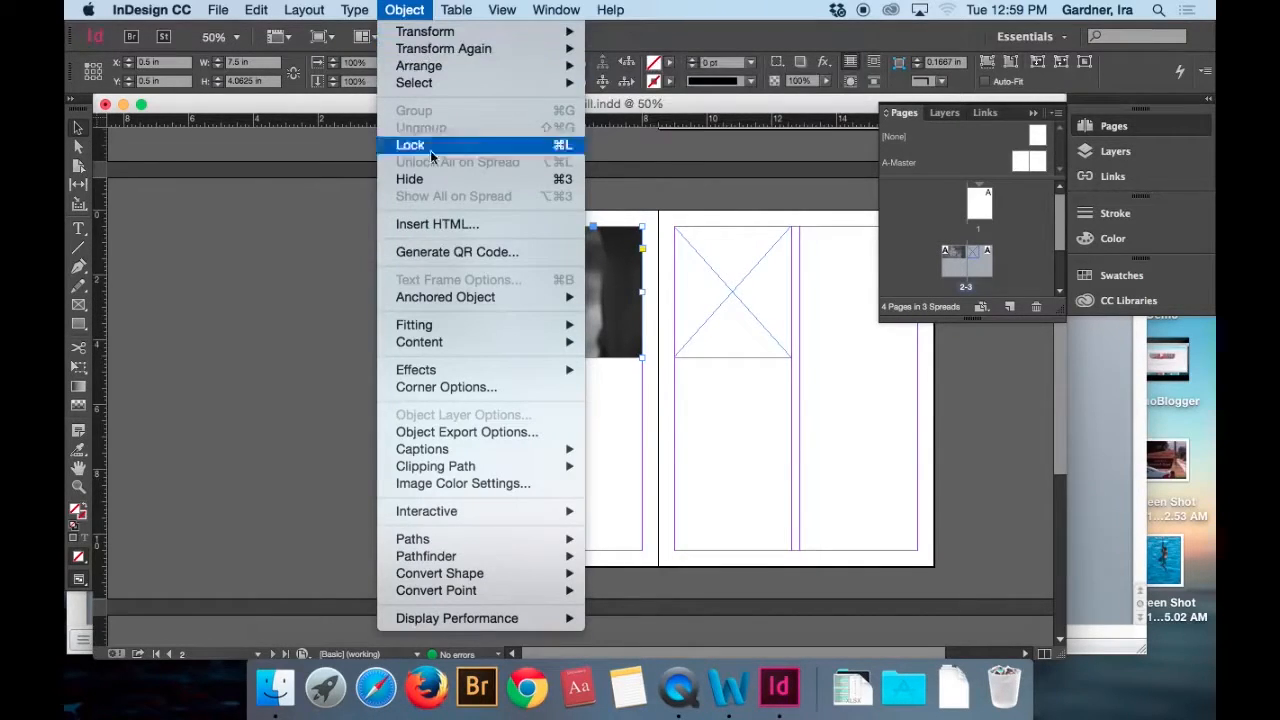
mouse_move(459, 328)
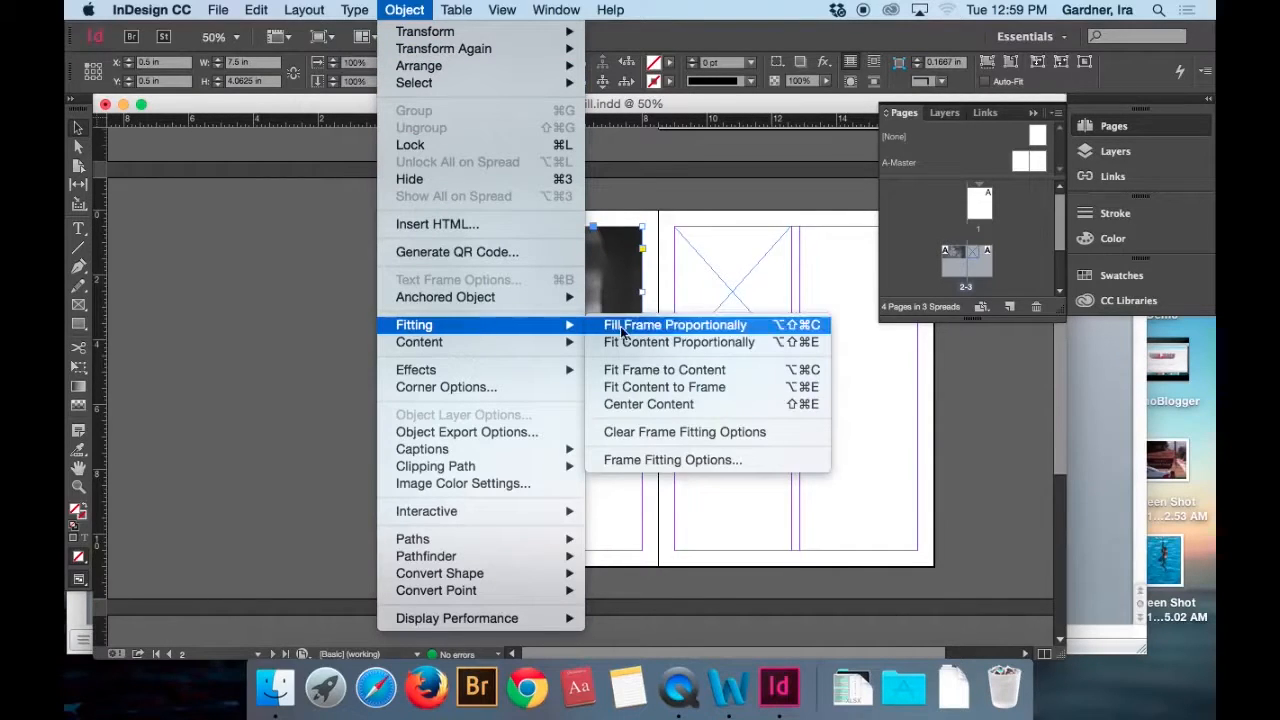
left_click(678, 327)
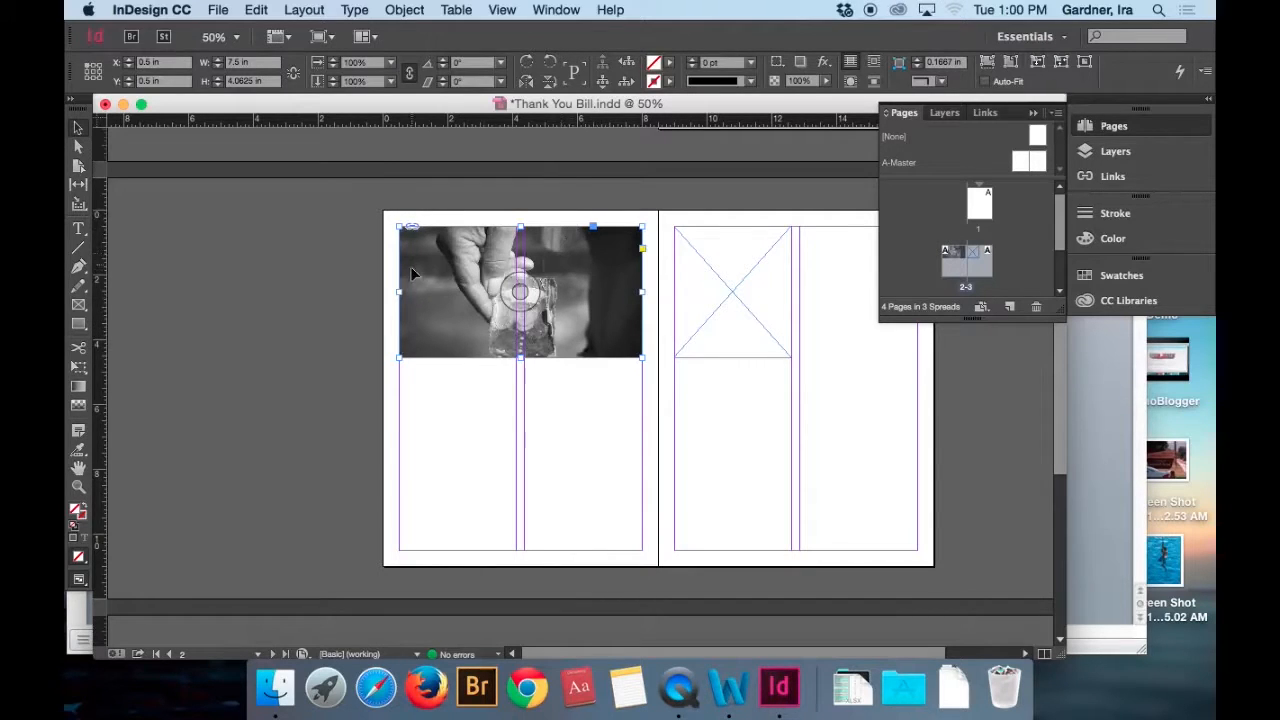
Fit the page 2 photo proportionally, extend its frame downward to about 4.88 in high, and fit the content proportionally again.
left_click(404, 9)
mouse_move(452, 332)
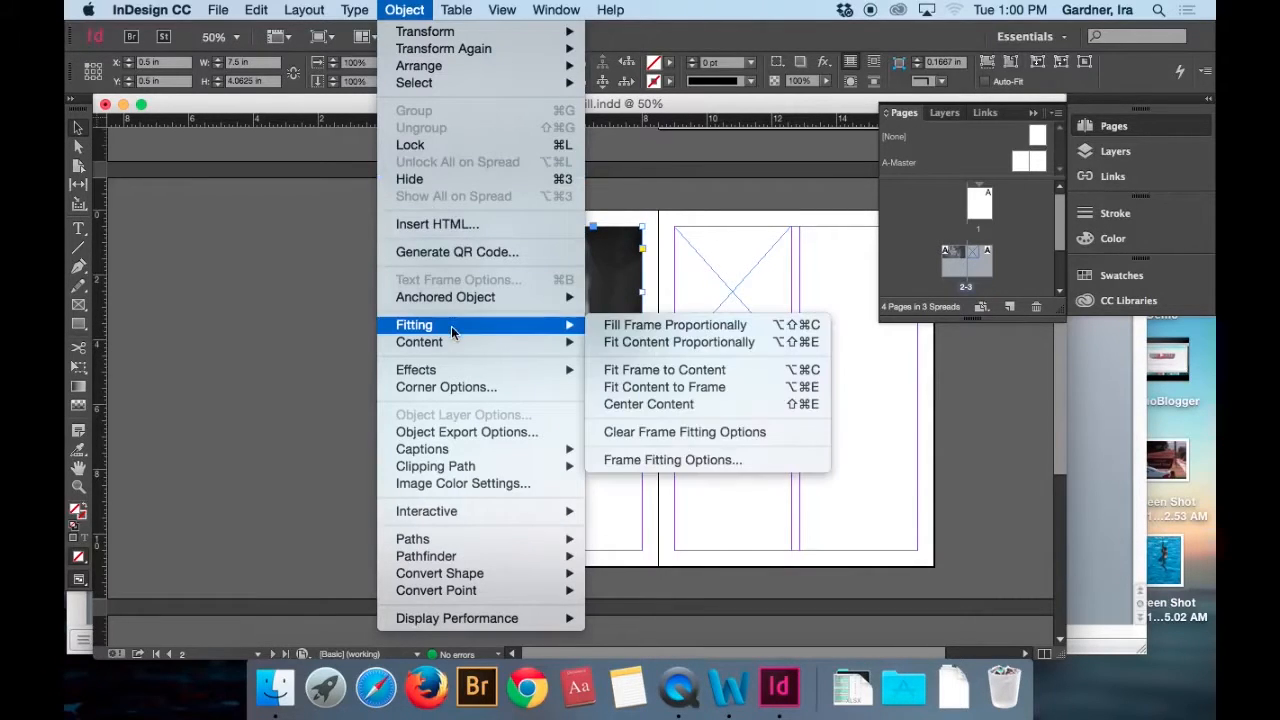
left_click(628, 342)
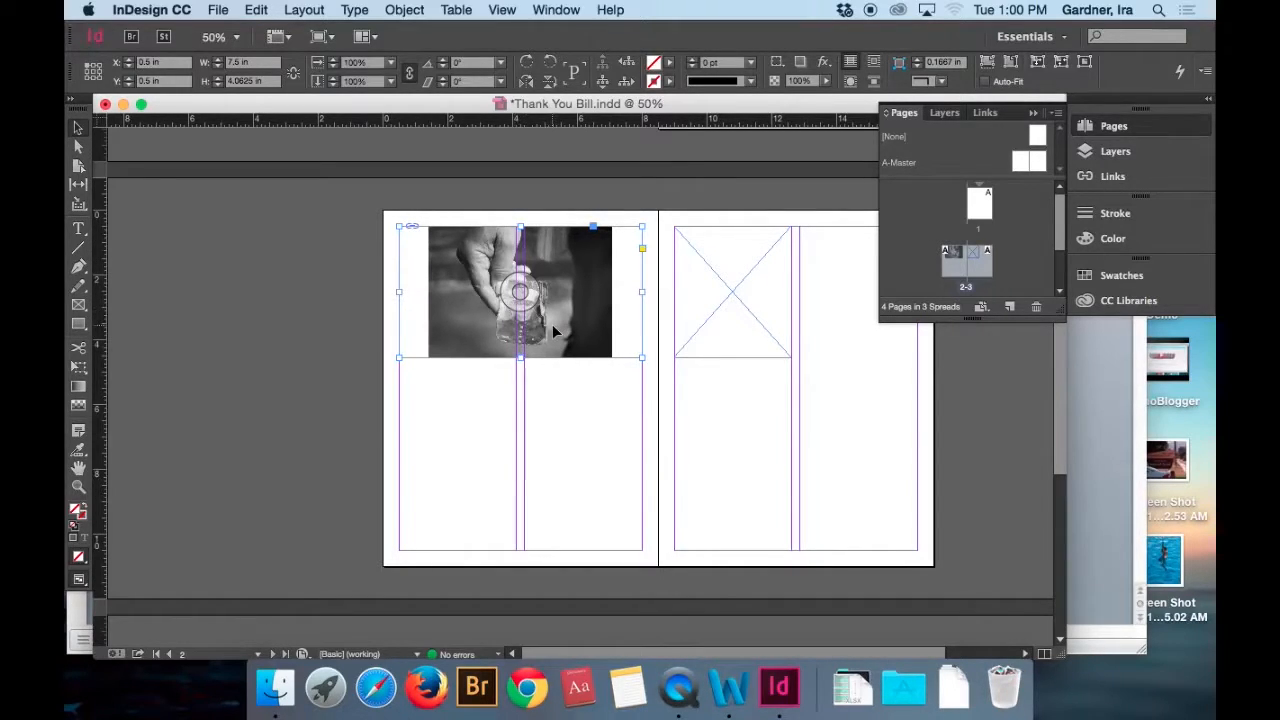
left_click_drag(520, 357, 521, 384)
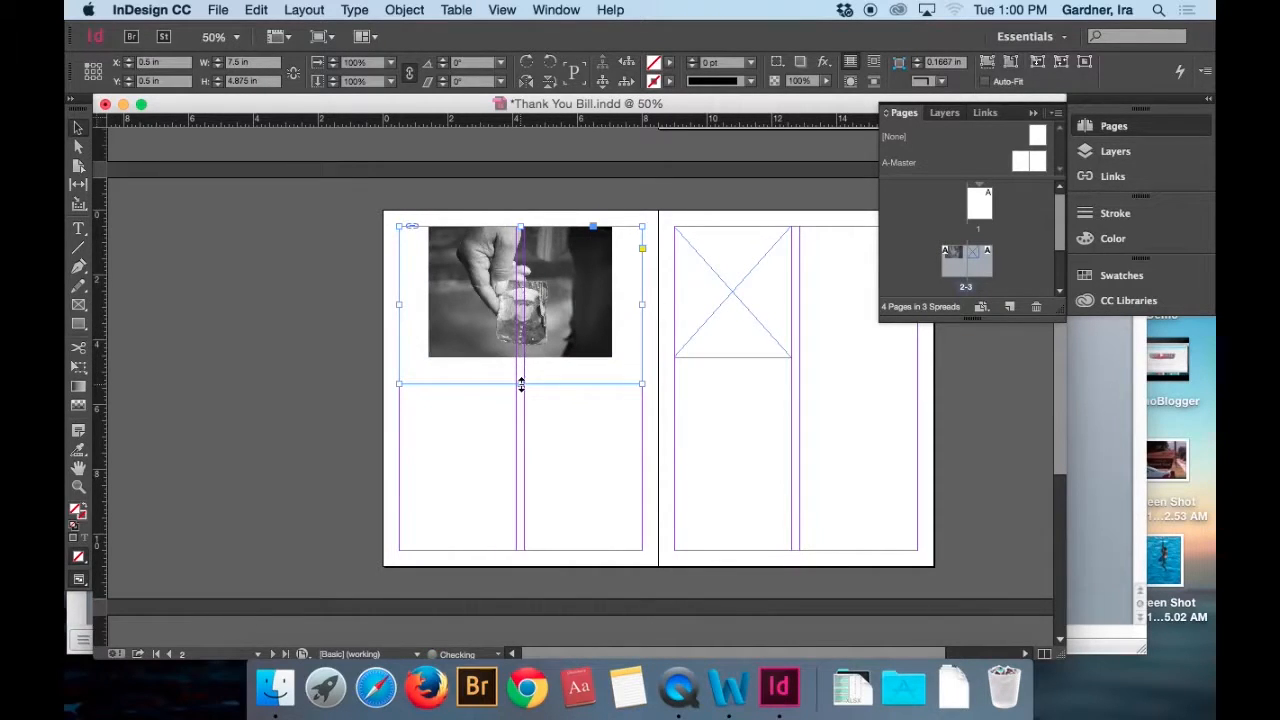
key("alt+shift+super+e")
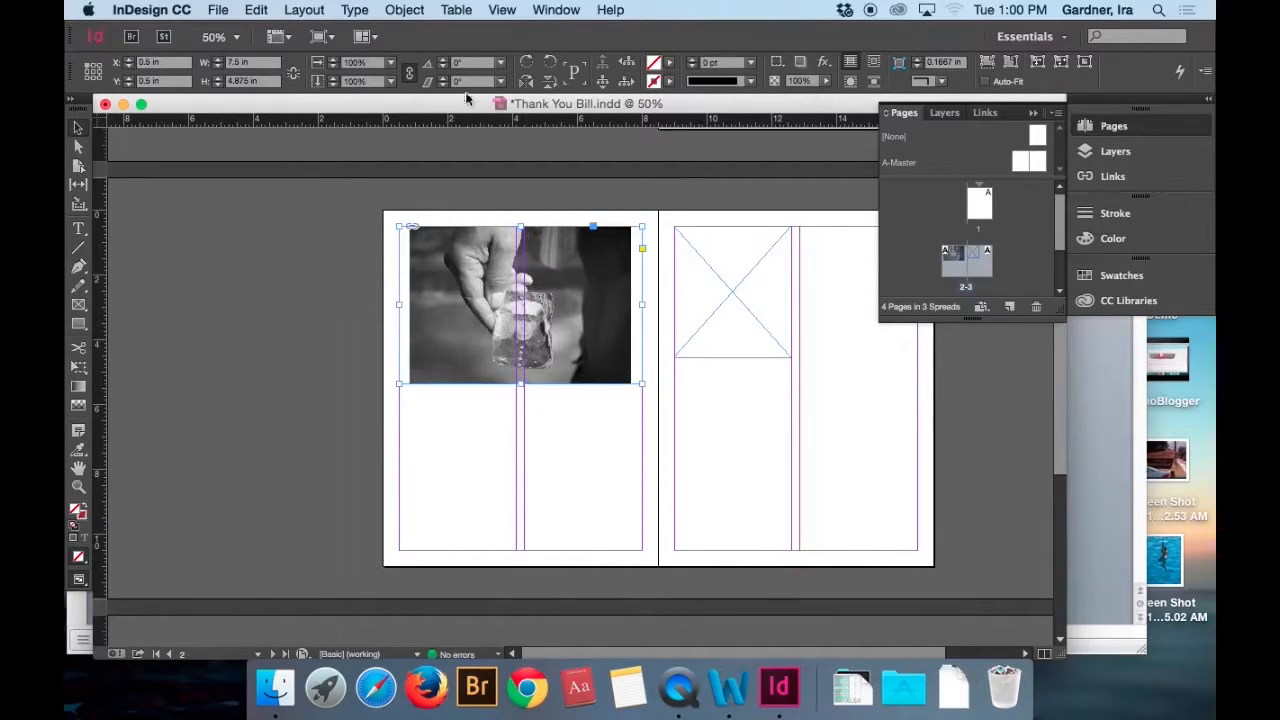
Scale the photo inside the page 2 frame to about 7.88 × 5.63 in so it covers the whole frame.
double_click(454, 331)
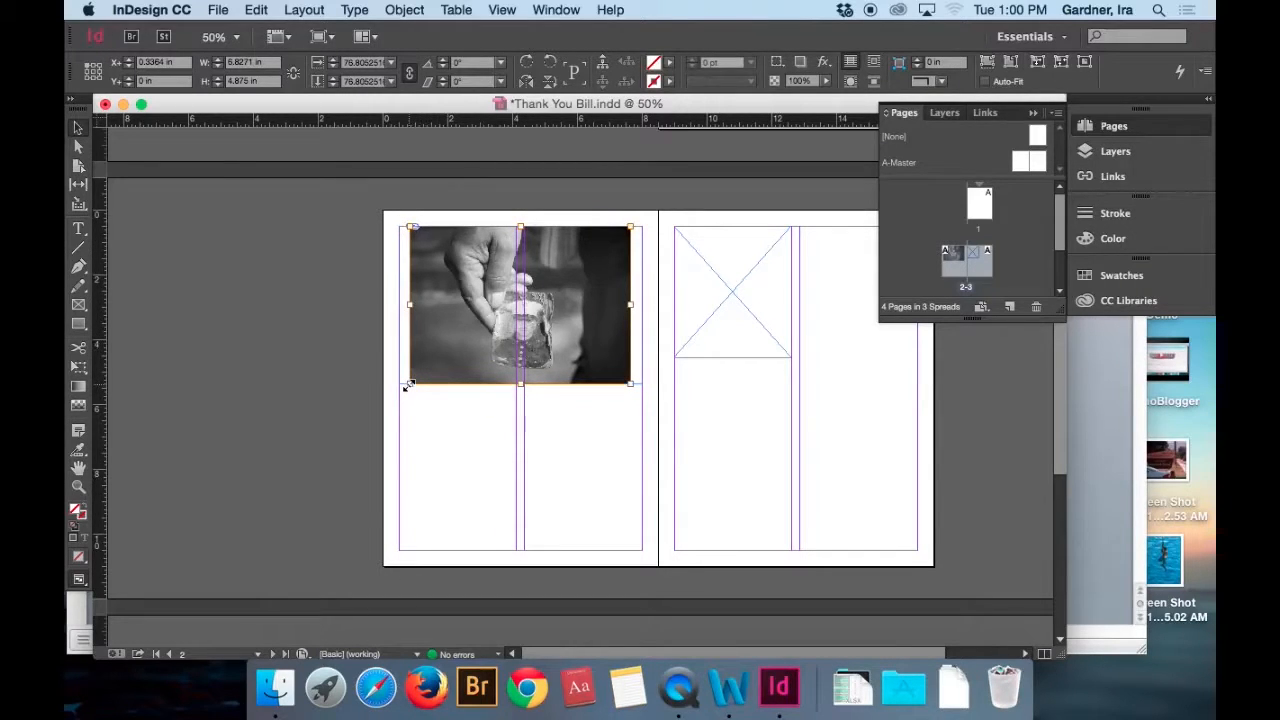
left_click_drag(409, 385, 399, 391)
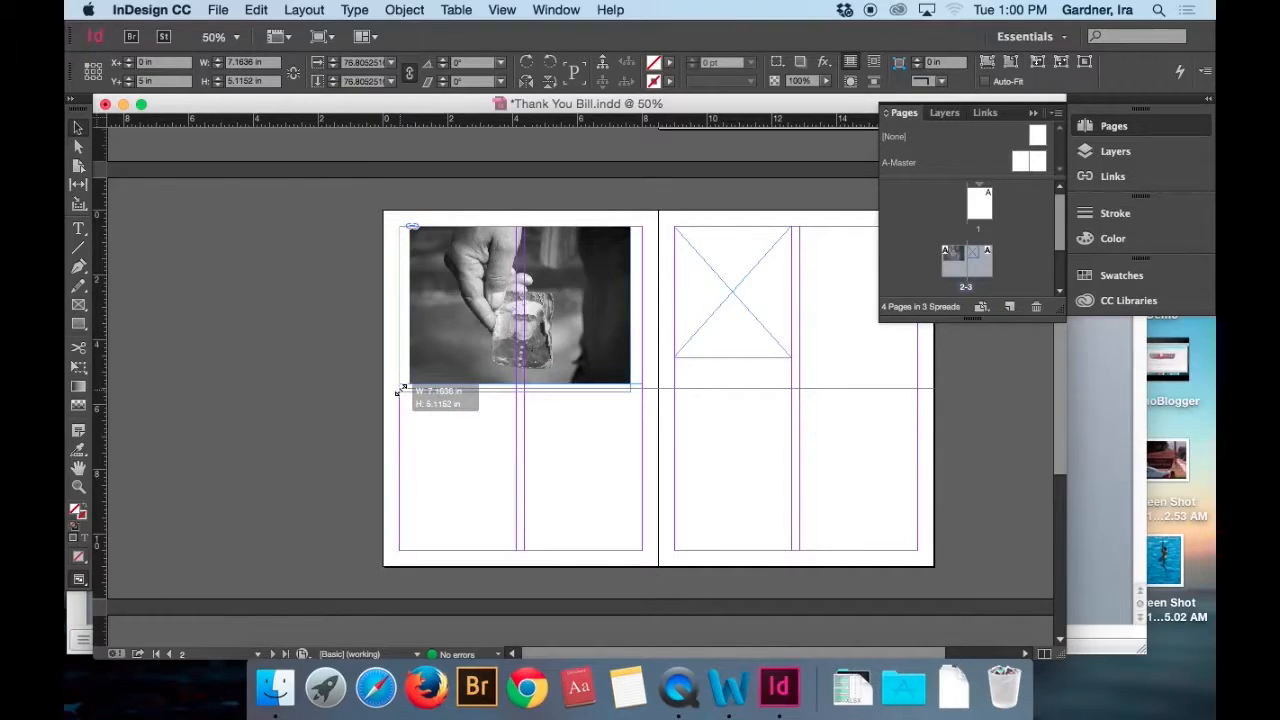
left_click_drag(630, 227, 677, 193)
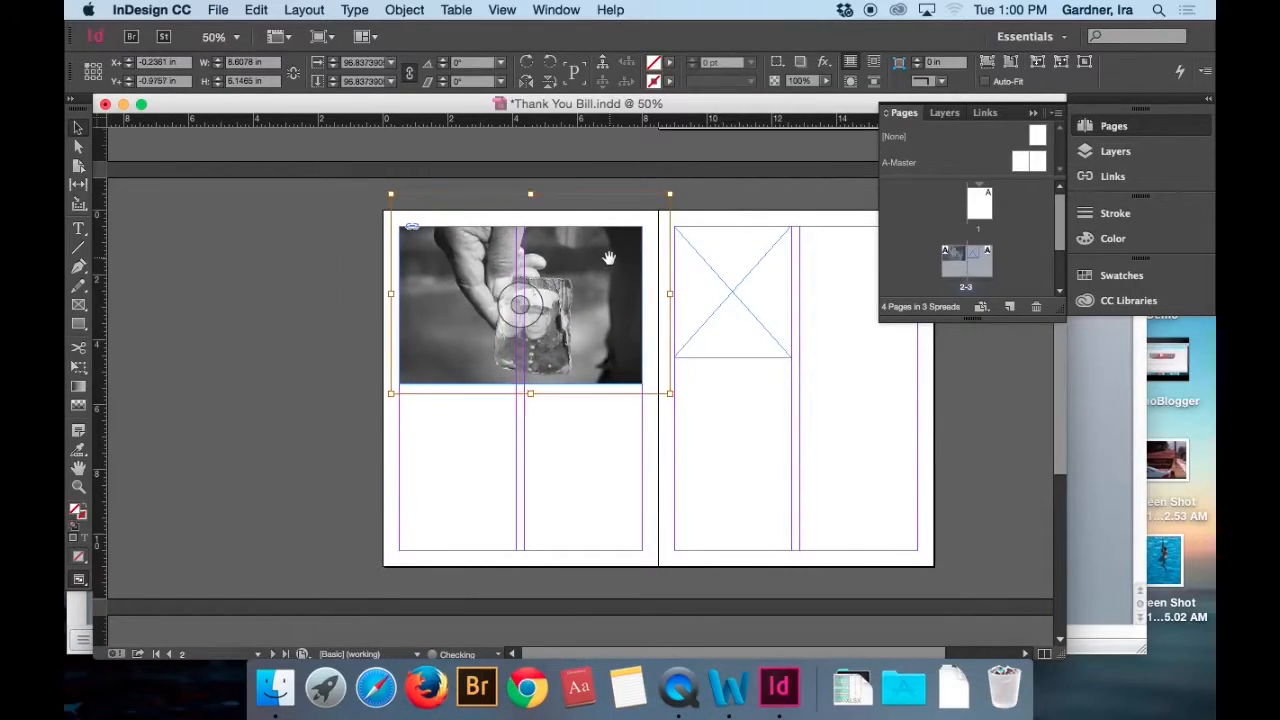
left_click_drag(672, 189, 648, 210)
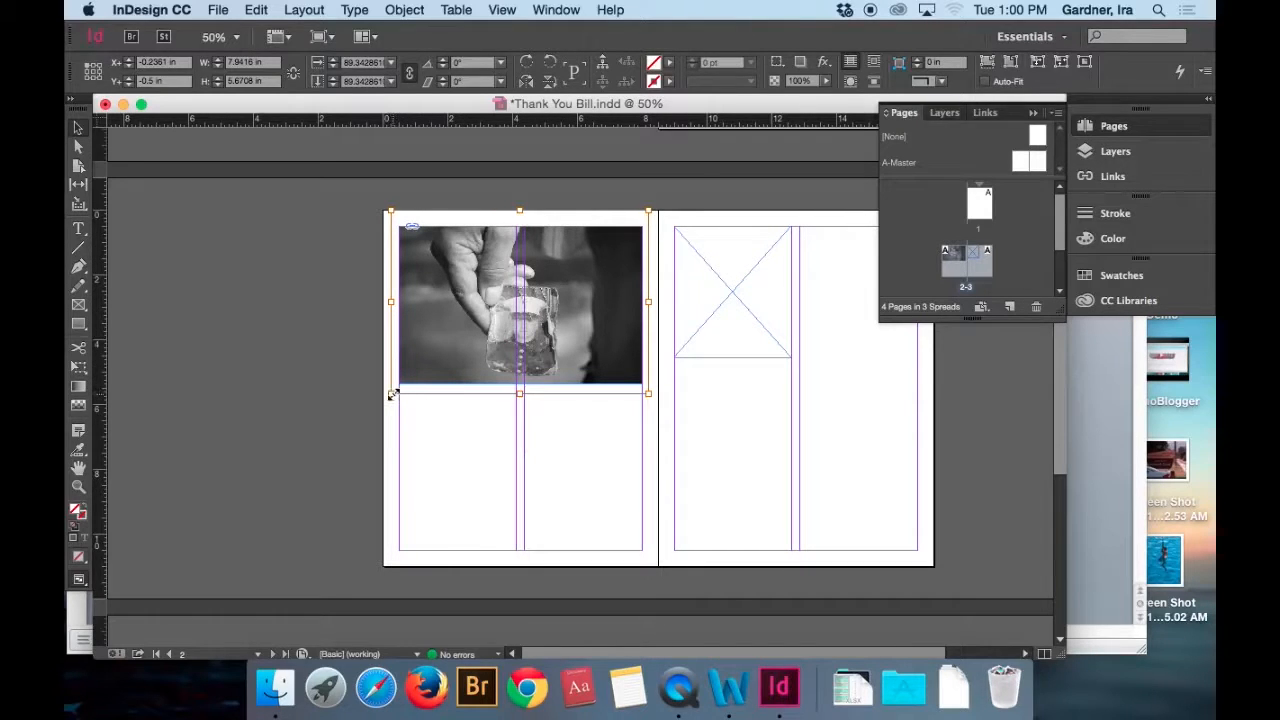
left_click_drag(392, 395, 396, 395)
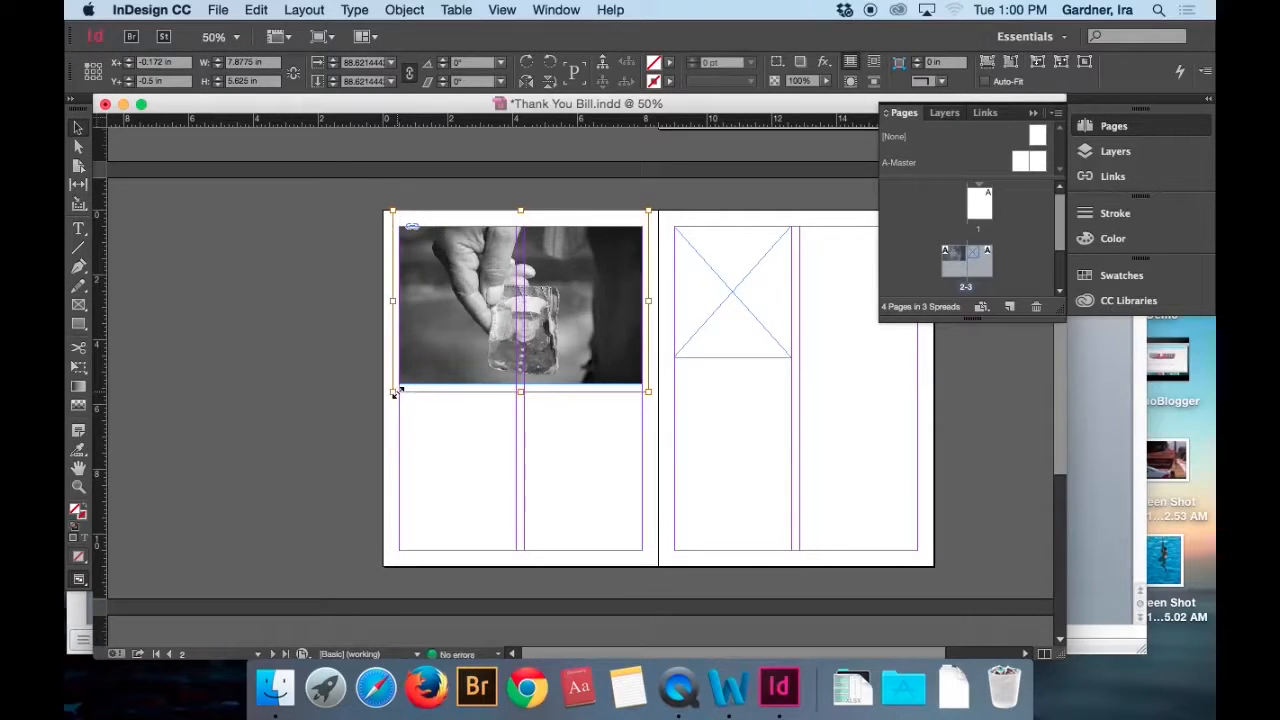
Reposition the photo within the page 2 frame to offsets of about -0.19 in X and -0.63 in Y, then reselect the frame.
left_click_drag(474, 334, 476, 332)
key("Down")
key("Down")
key("Down")
key("Down")
key("Down")
key("Down")
key("Down")
key("Down")
key("Down")
key("Down")
key("Down")
key("Down")
key("Down")
key("Down")
key("Down")
key("Down")
key("Down")
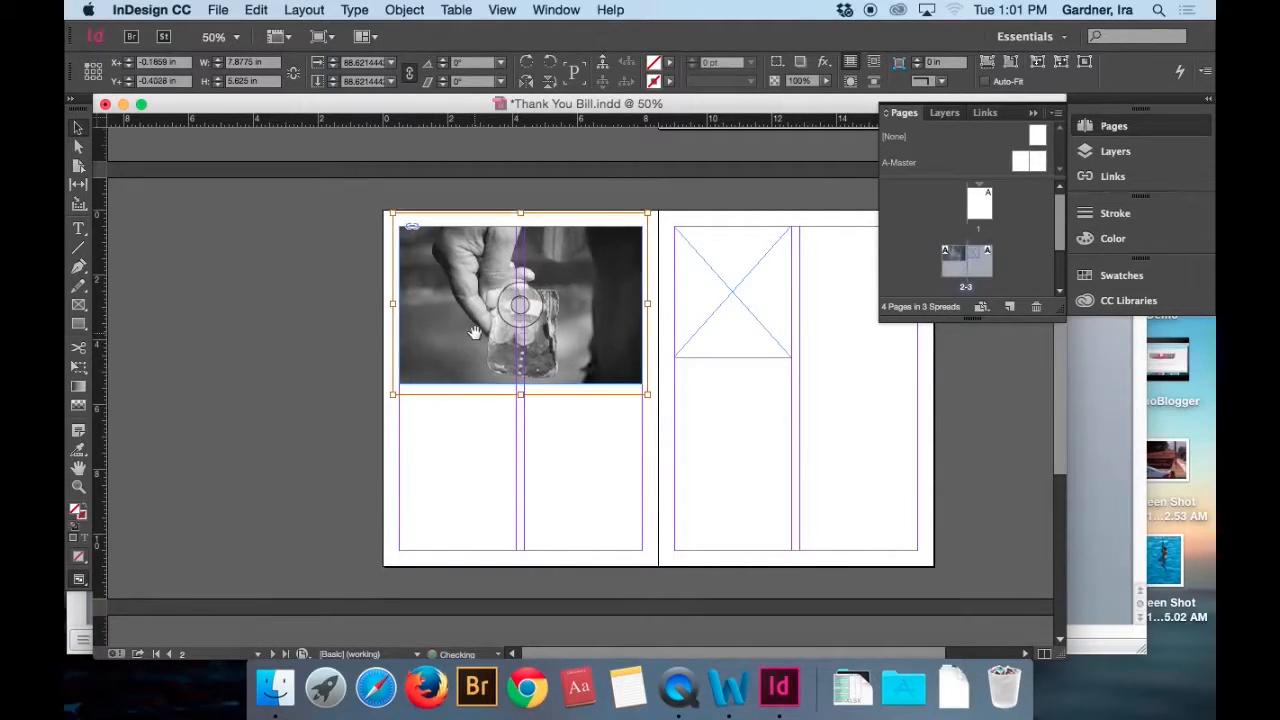
key("Down")
key("Down")
key("Down")
key("Down")
key("Down")
key("Down")
key("Down")
key("Down")
key("Down")
key("Down")
key("Down")
key("Down")
key("Down")
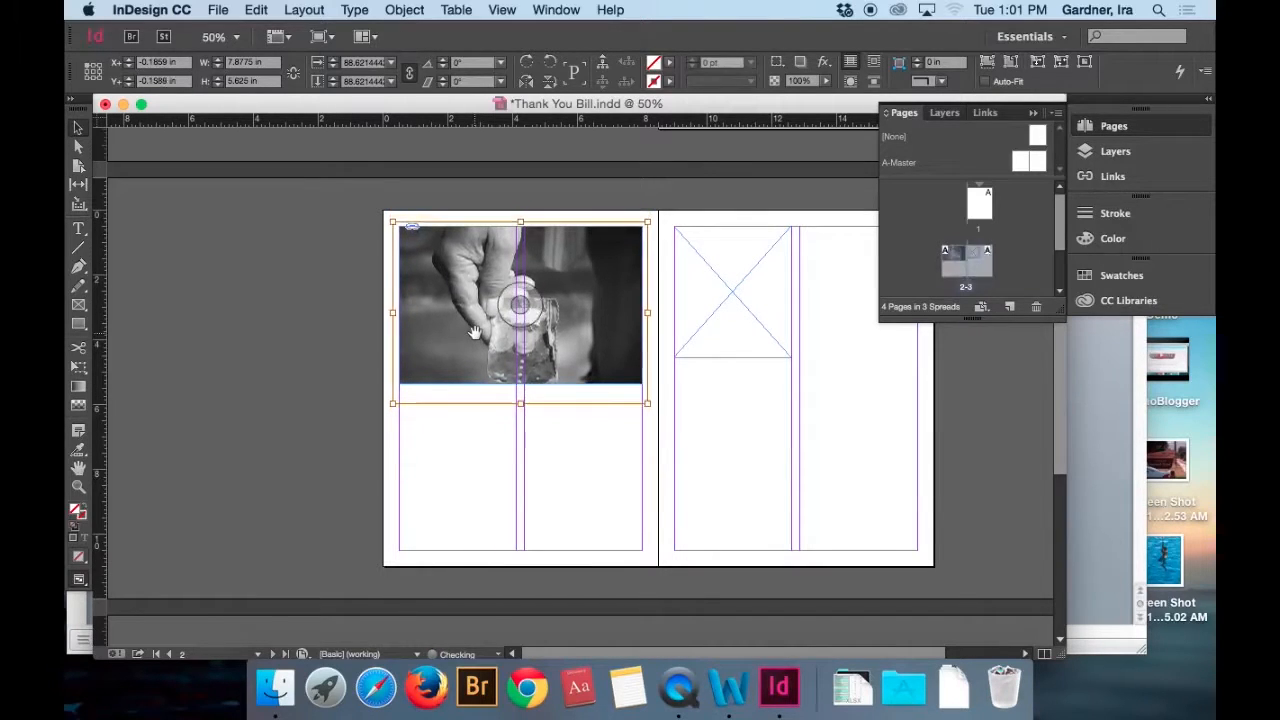
key("Up")
key("Up")
key("Up")
key("Up")
key("Up")
key("Up")
key("Up")
key("Up")
key("Up")
key("Up")
key("Up")
key("Up")
key("Up")
key("Up")
key("Up")
key("Up")
key("Up")
key("Up")
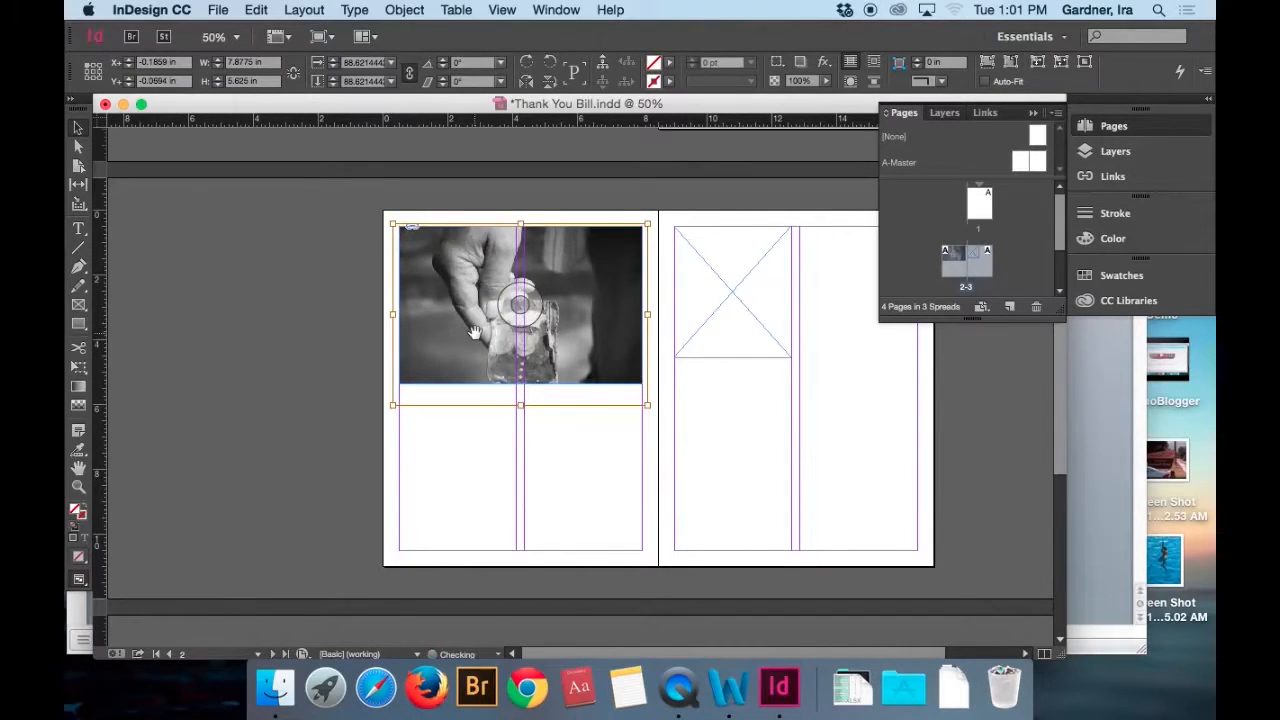
key("Up")
key("Up")
key("Up")
key("Up")
key("Up")
key("Up")
key("Up")
key("Up")
key("Up")
key("Up")
key("Up")
key("Up")
key("Up")
key("Up")
key("Up")
key("Up")
key("Up")
key("Up")
key("Up")
key("Up")
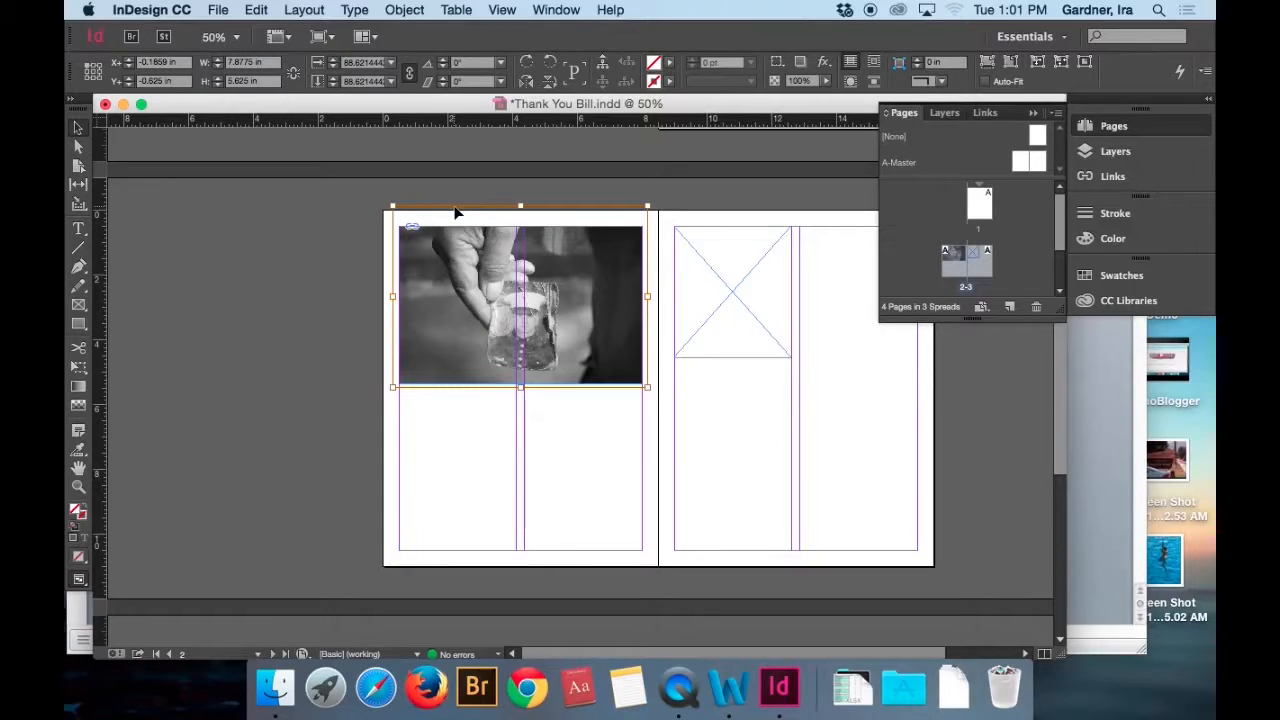
left_click(437, 258)
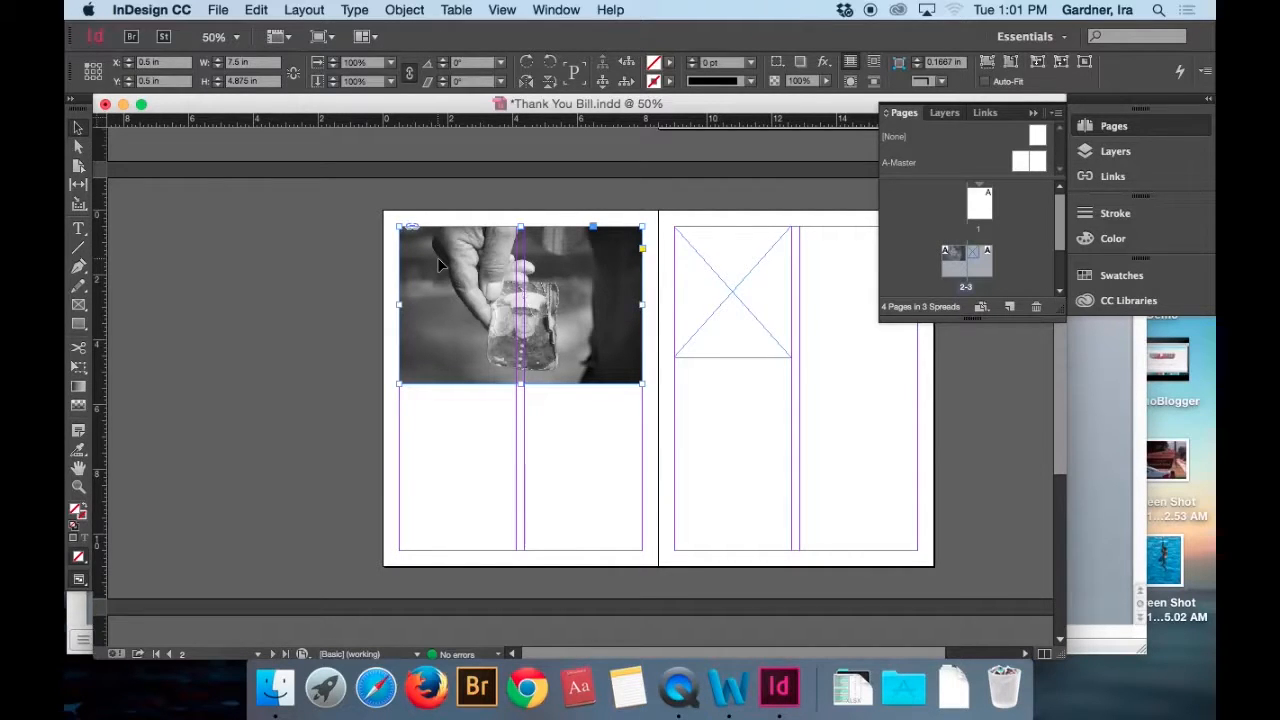
Place IMG_8213.jpg from the Grafx folder into the frame in page 3's first column.
left_click(724, 337)
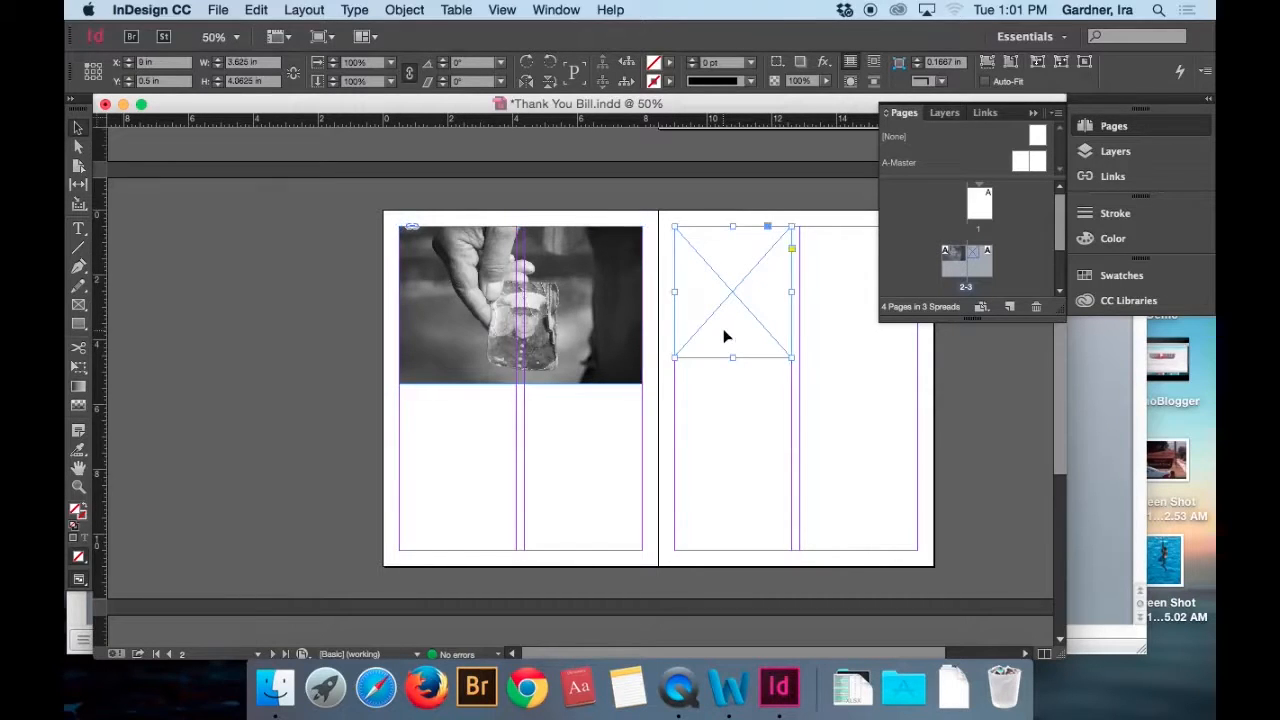
left_click(217, 10)
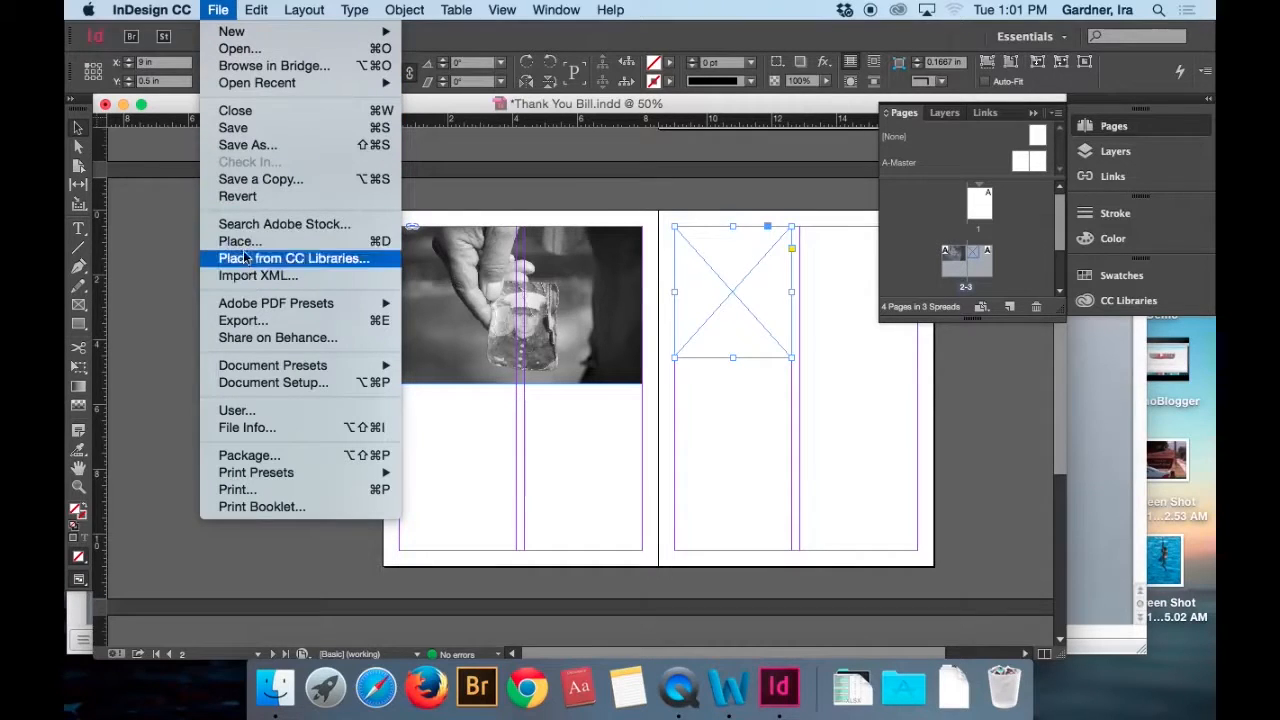
left_click(379, 244)
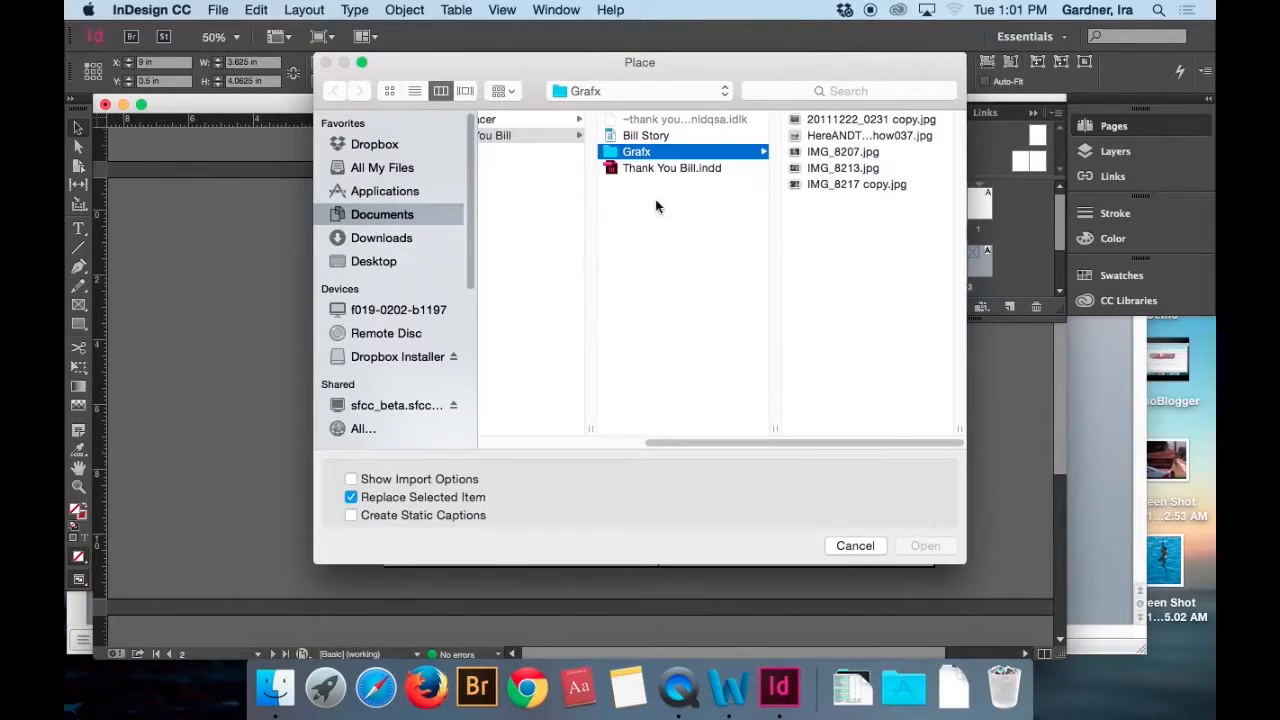
left_click(826, 154)
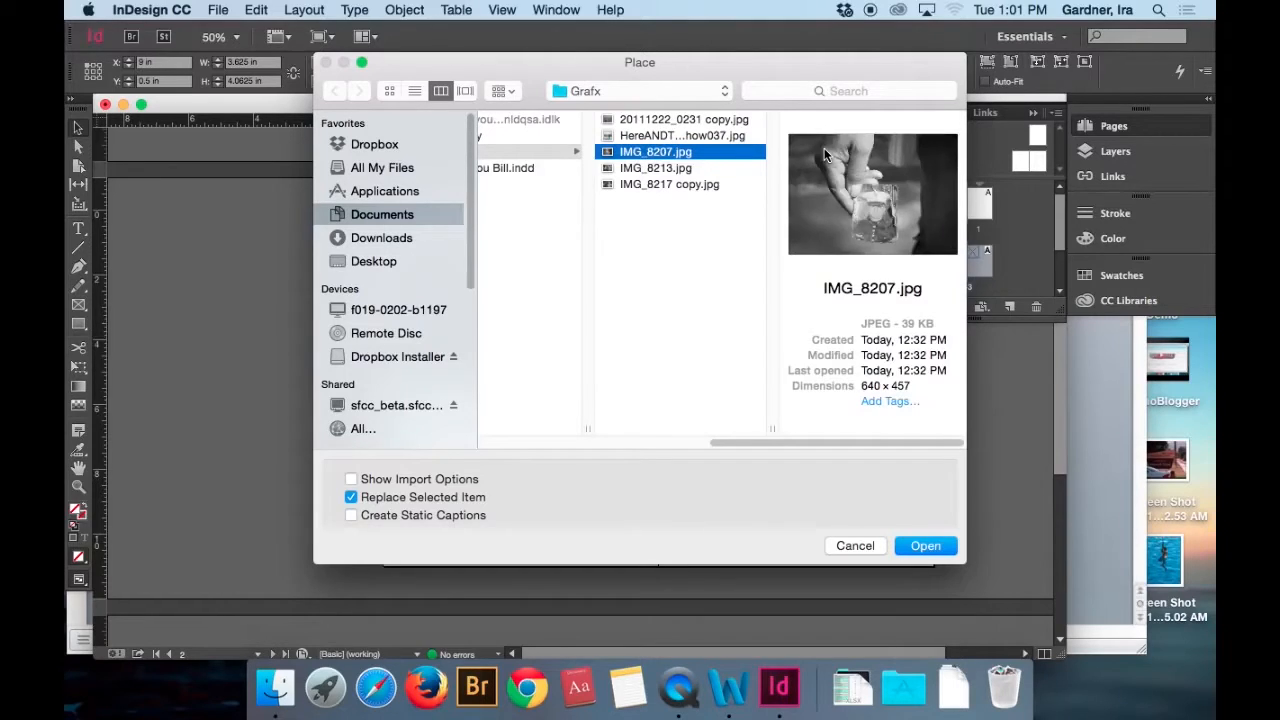
key("Down")
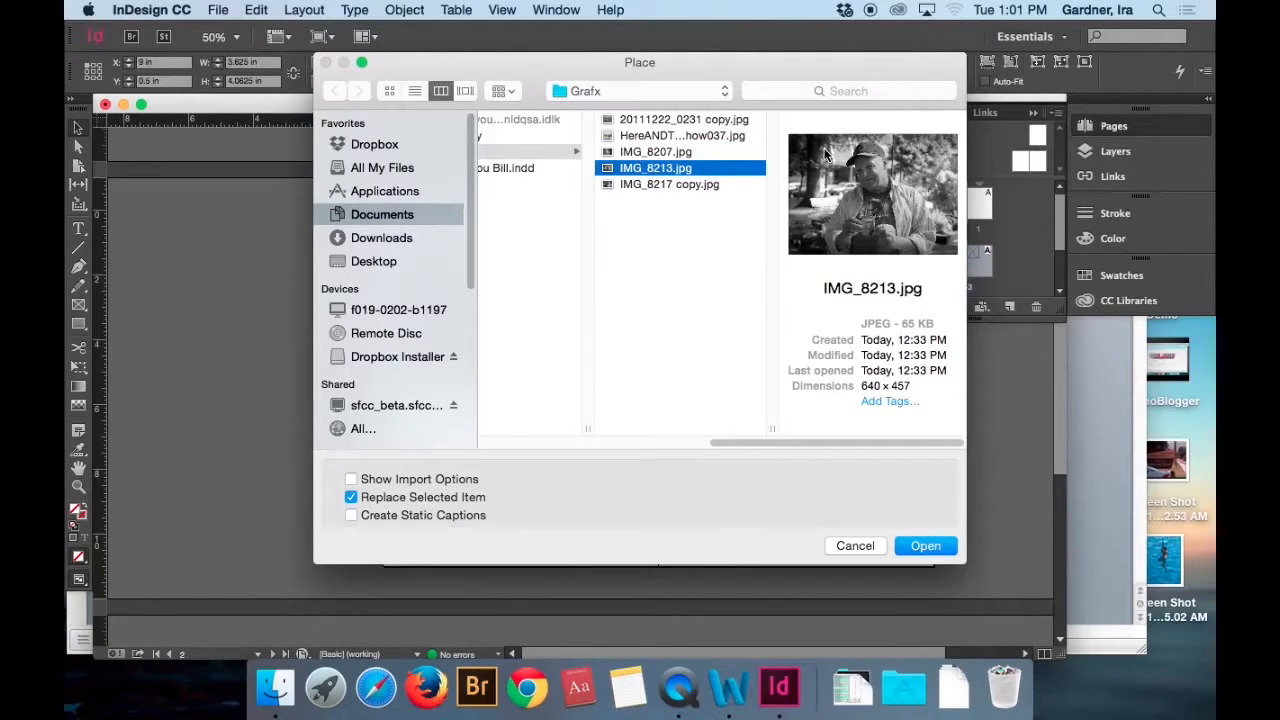
left_click(916, 547)
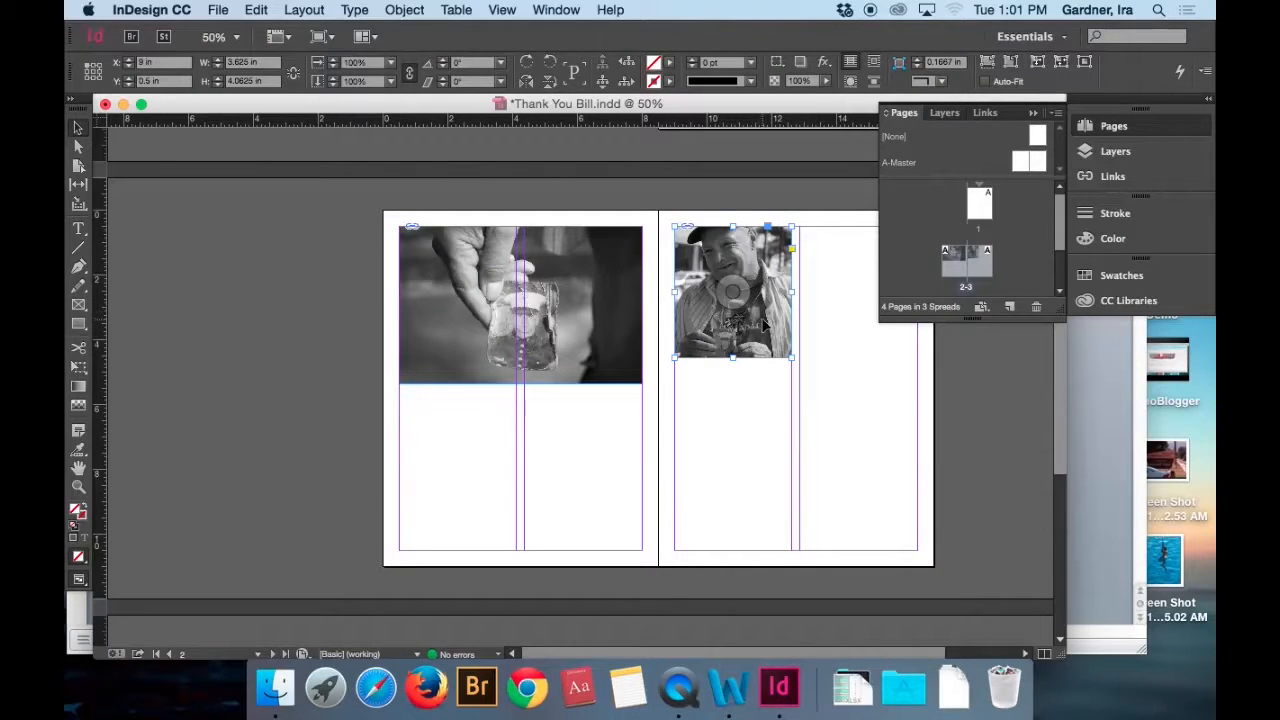
Scale the photo inside page 3's first-column frame down to about 6.48 × 4.63 in.
double_click(766, 324)
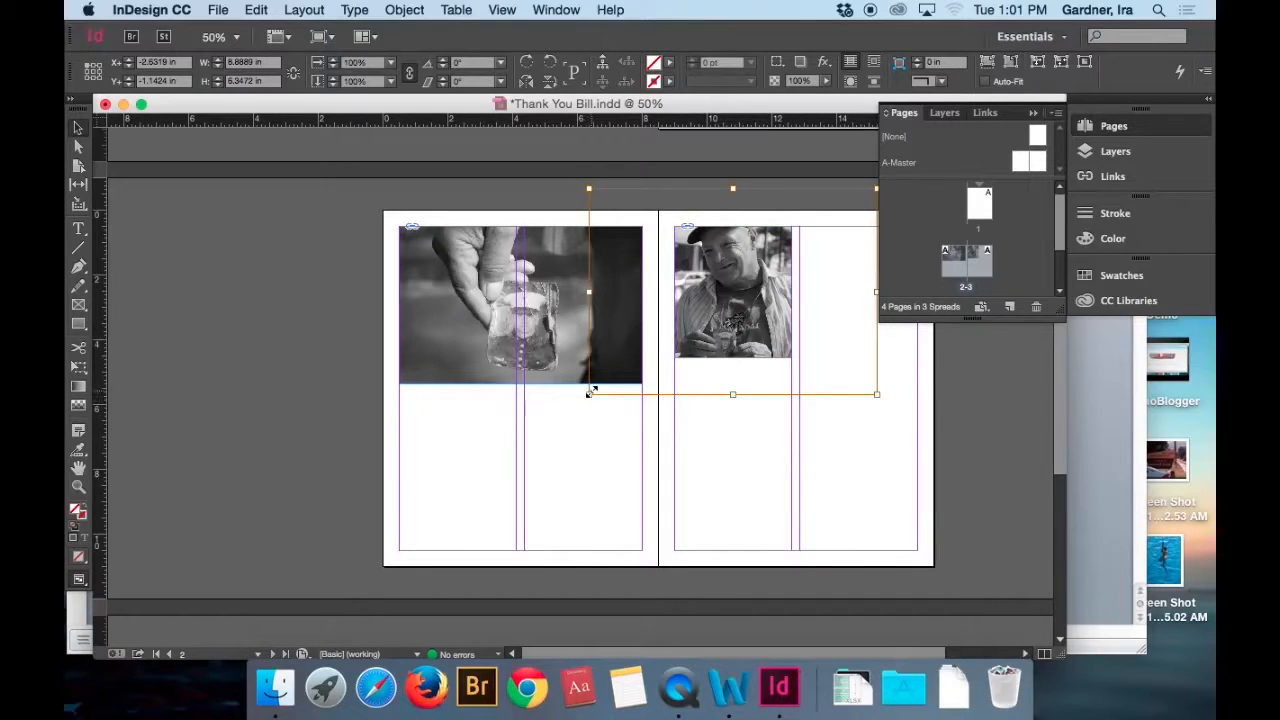
left_click_drag(590, 390, 616, 376)
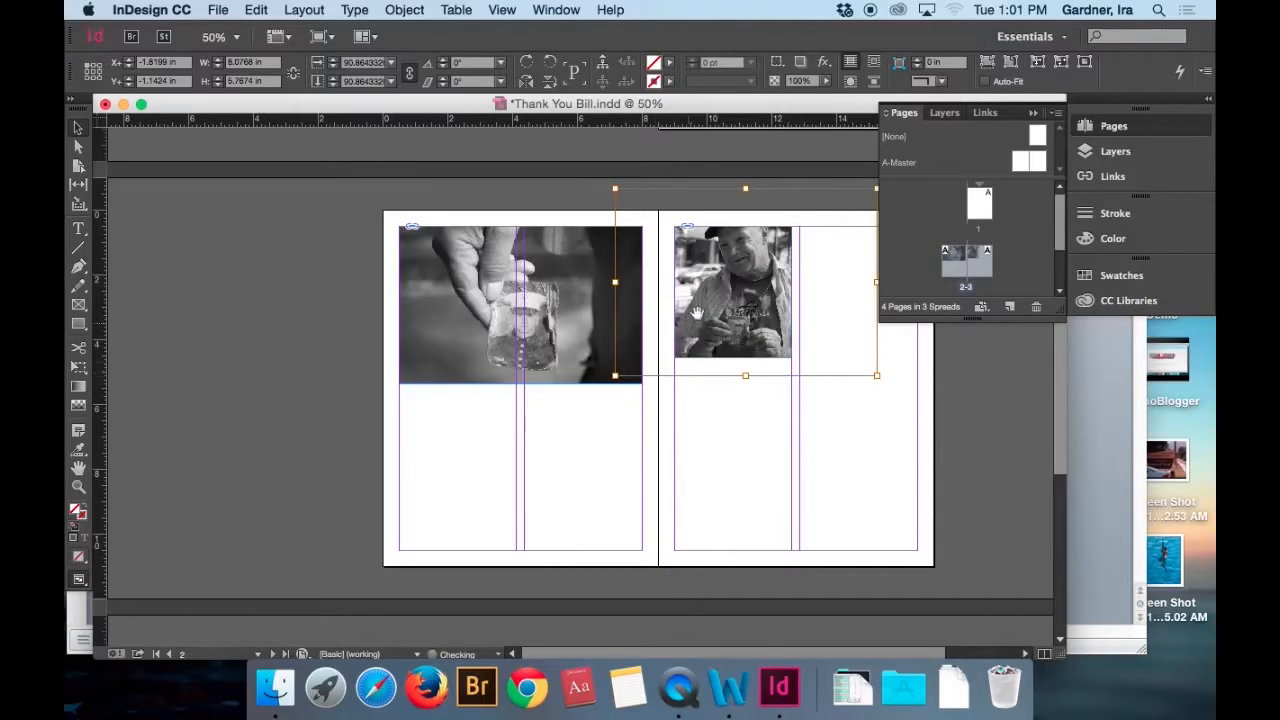
left_click_drag(875, 189, 816, 220)
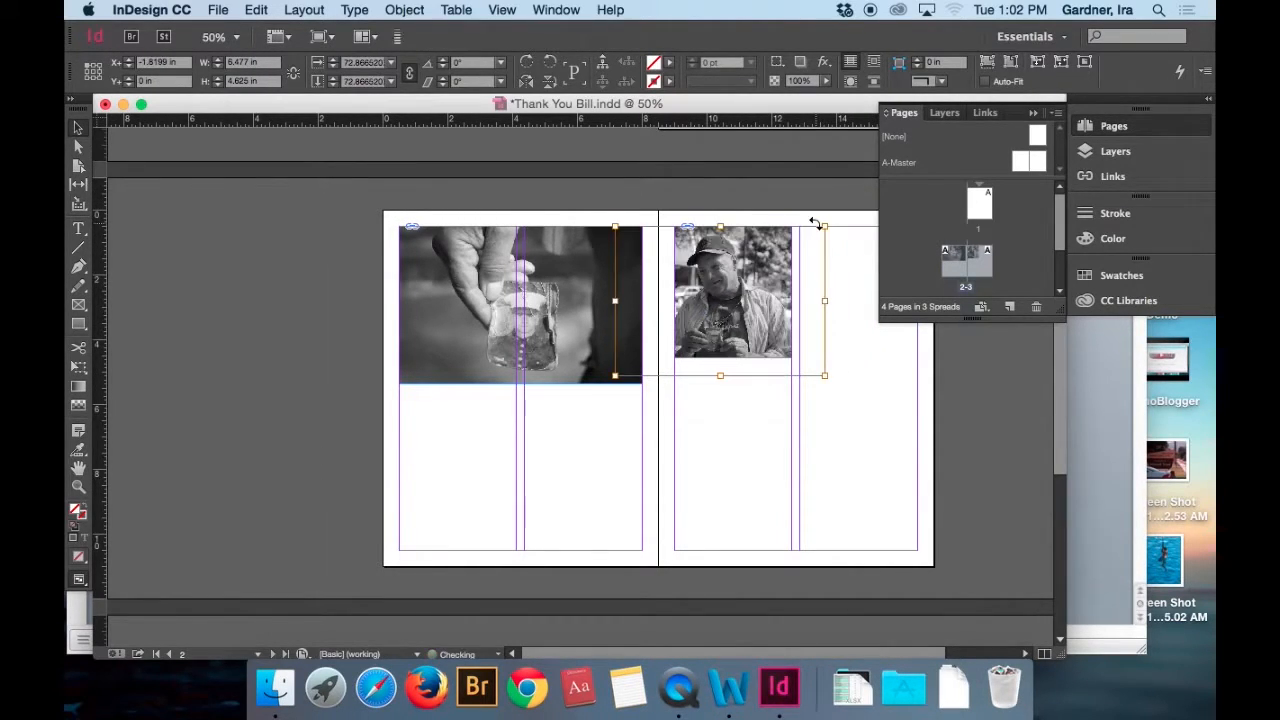
Reposition the photo within page 3's frame to offsets of about -1.57 in X and -0.08 in Y, then deselect it.
key("Right")
key("Right")
key("Right")
key("Right")
key("Right")
key("Right")
key("Right")
key("Right")
key("Right")
key("Right")
key("Right")
key("Right")
key("Right")
key("Right")
key("Right")
key("Right")
key("Right")
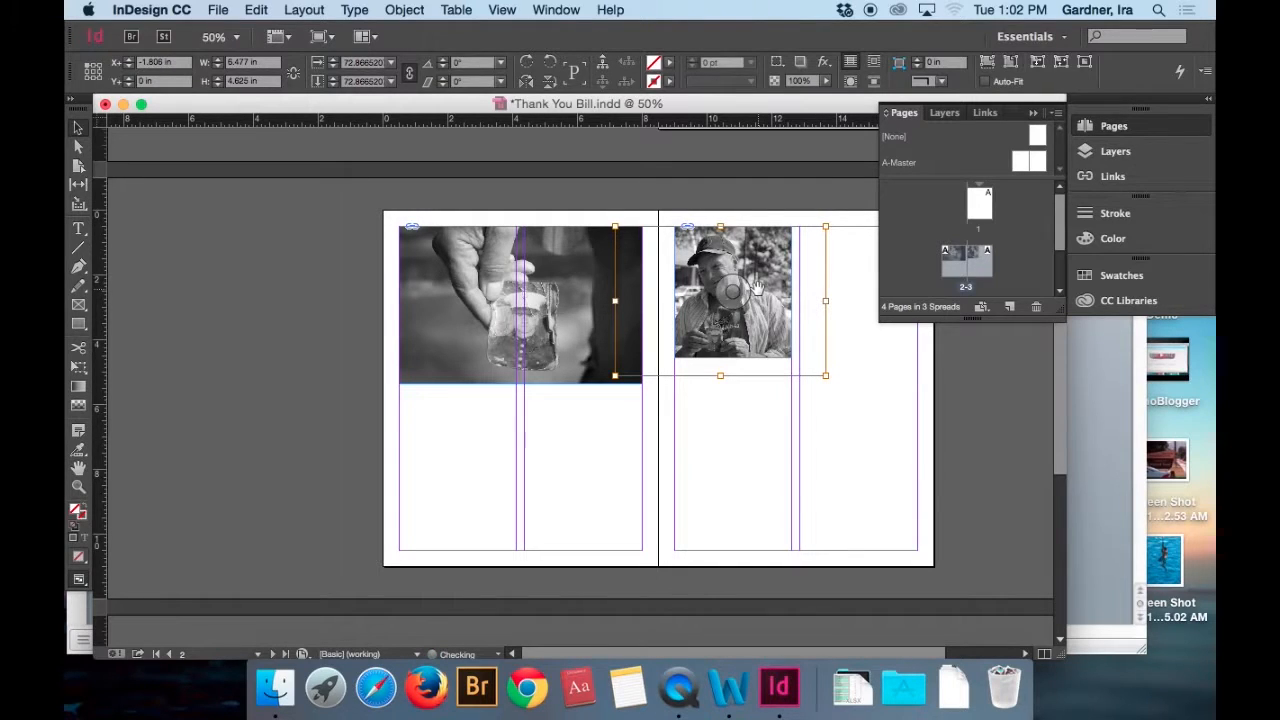
key("Right")
key("Up")
key("Up")
key("Up")
key("Up")
key("Up")
key("Up")
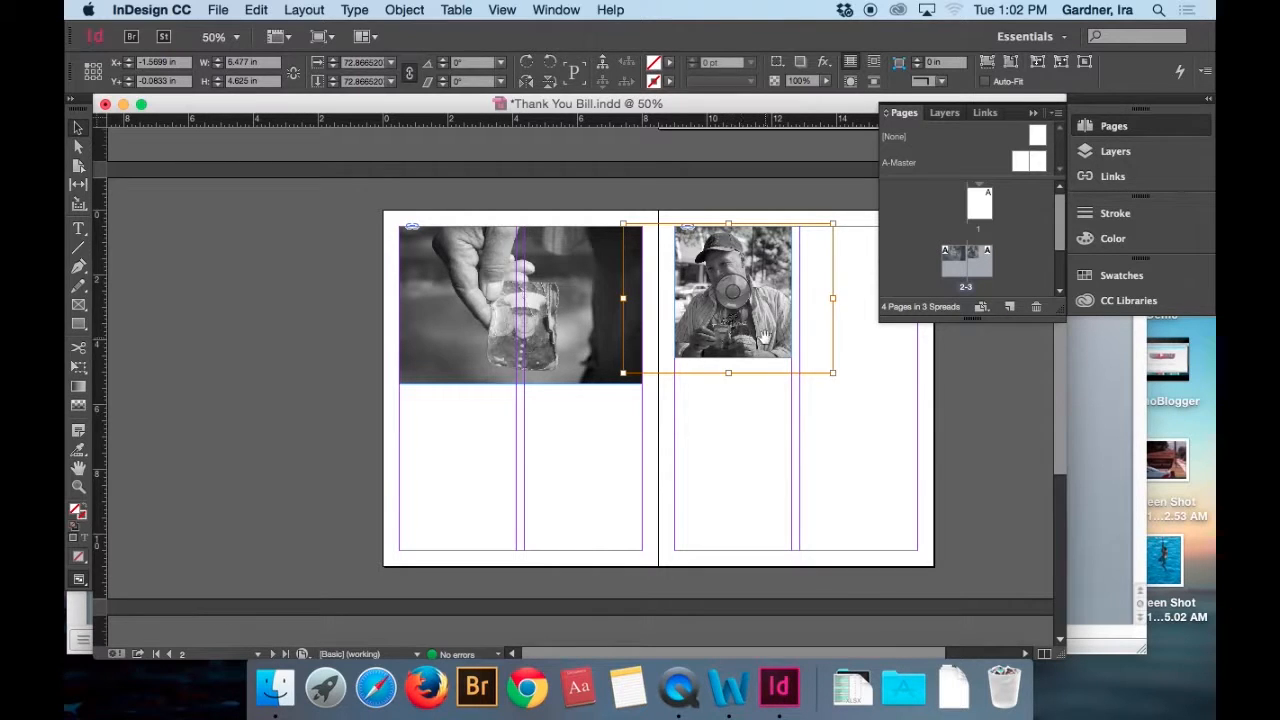
left_click(864, 360)
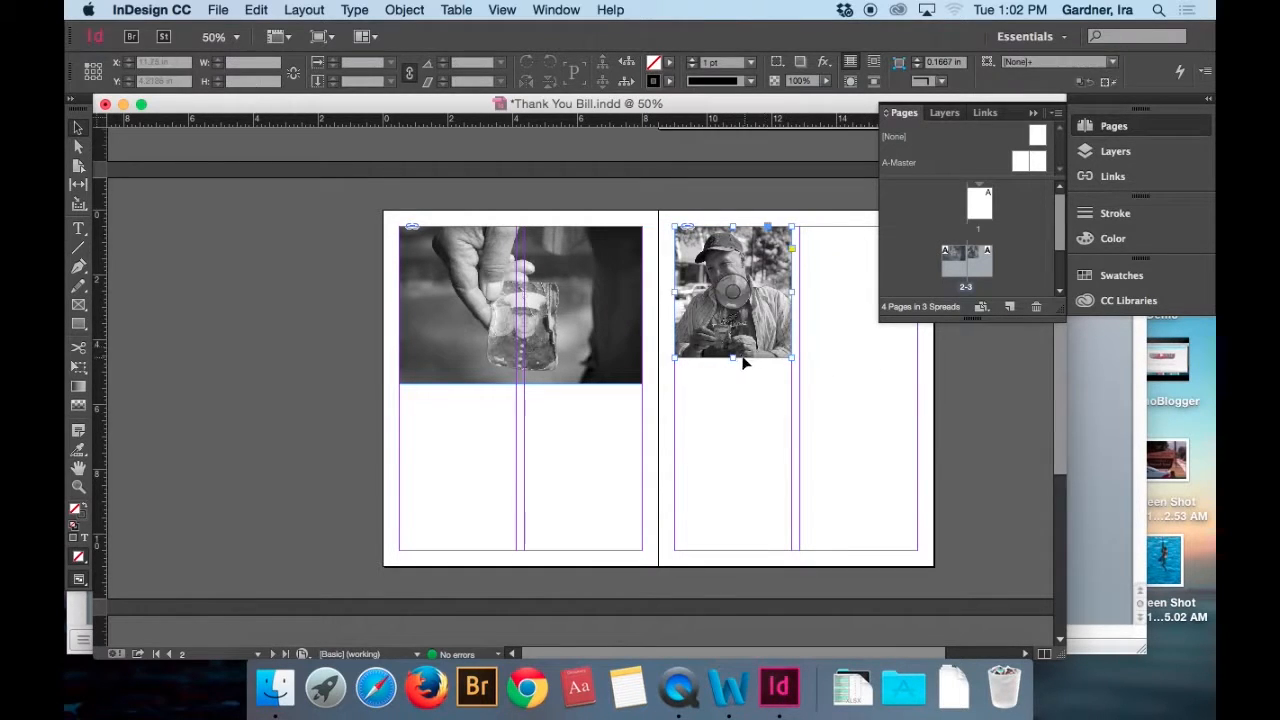
Extend page 3's photo frame downward to 4.875 in high and scale its photo to about 6.94 × 4.96 in to cover it.
left_click(742, 352)
left_click_drag(732, 358, 729, 382)
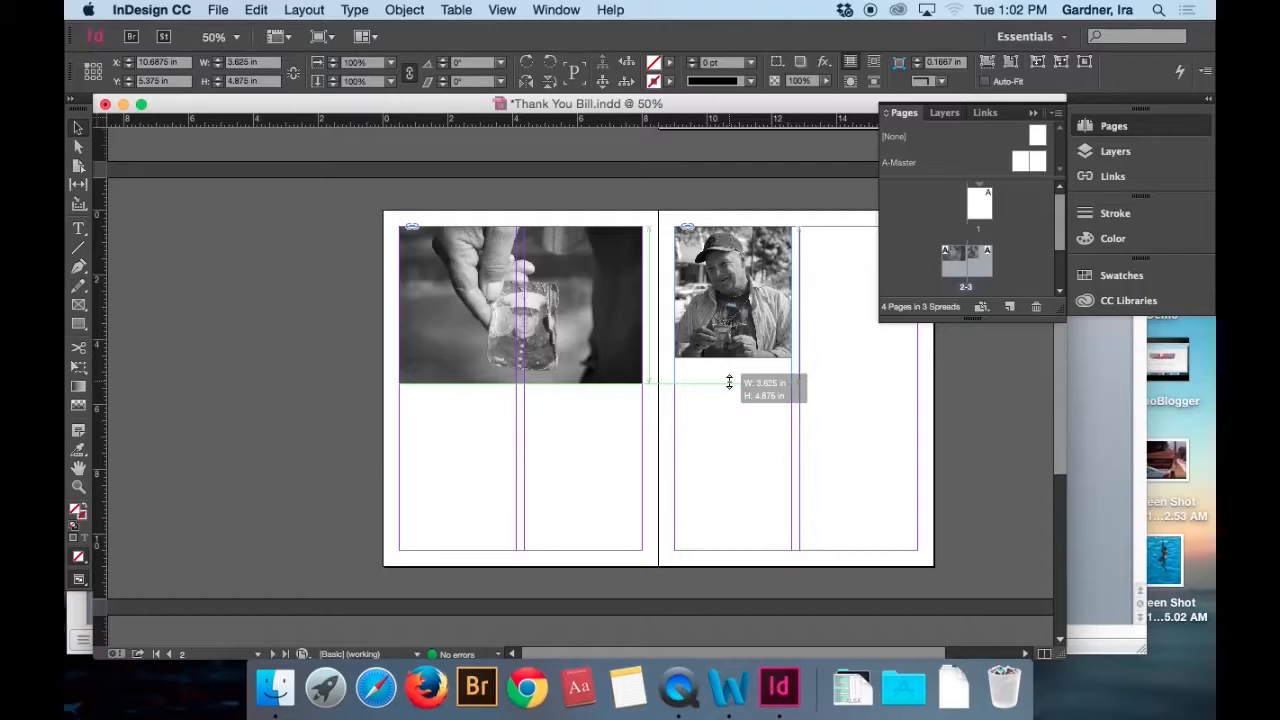
left_click_drag(729, 382, 729, 383)
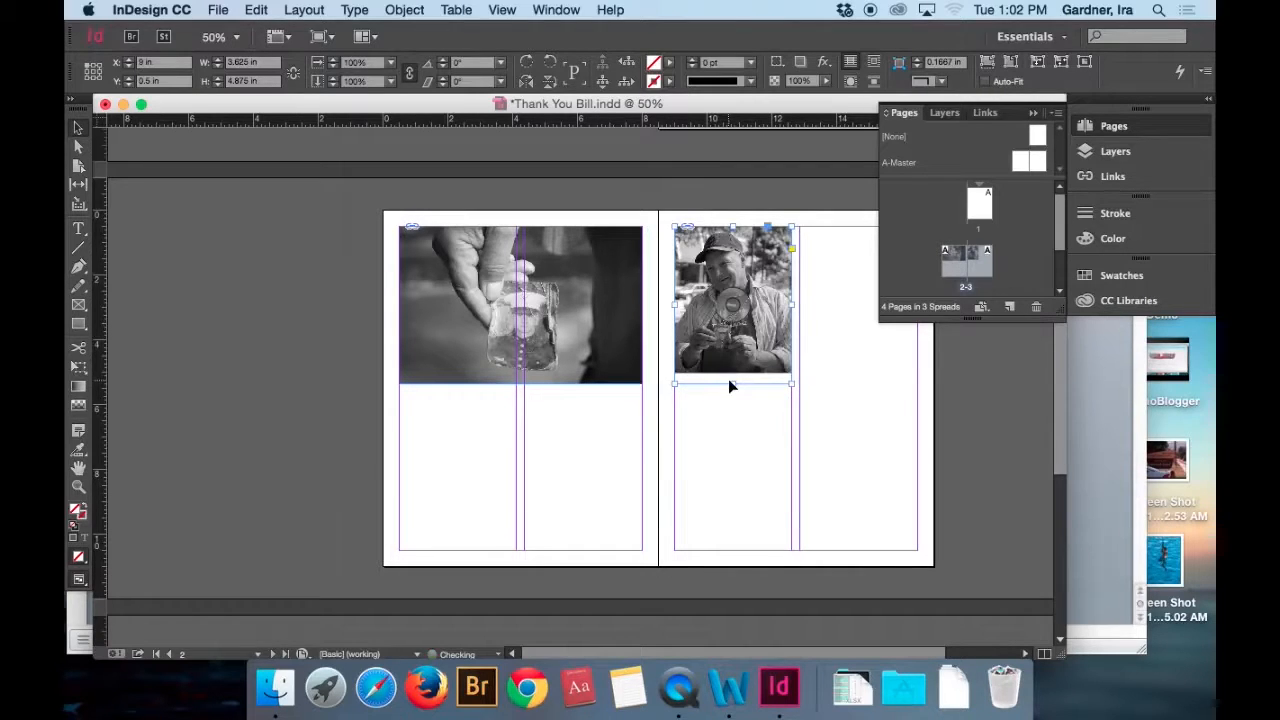
left_click(734, 299)
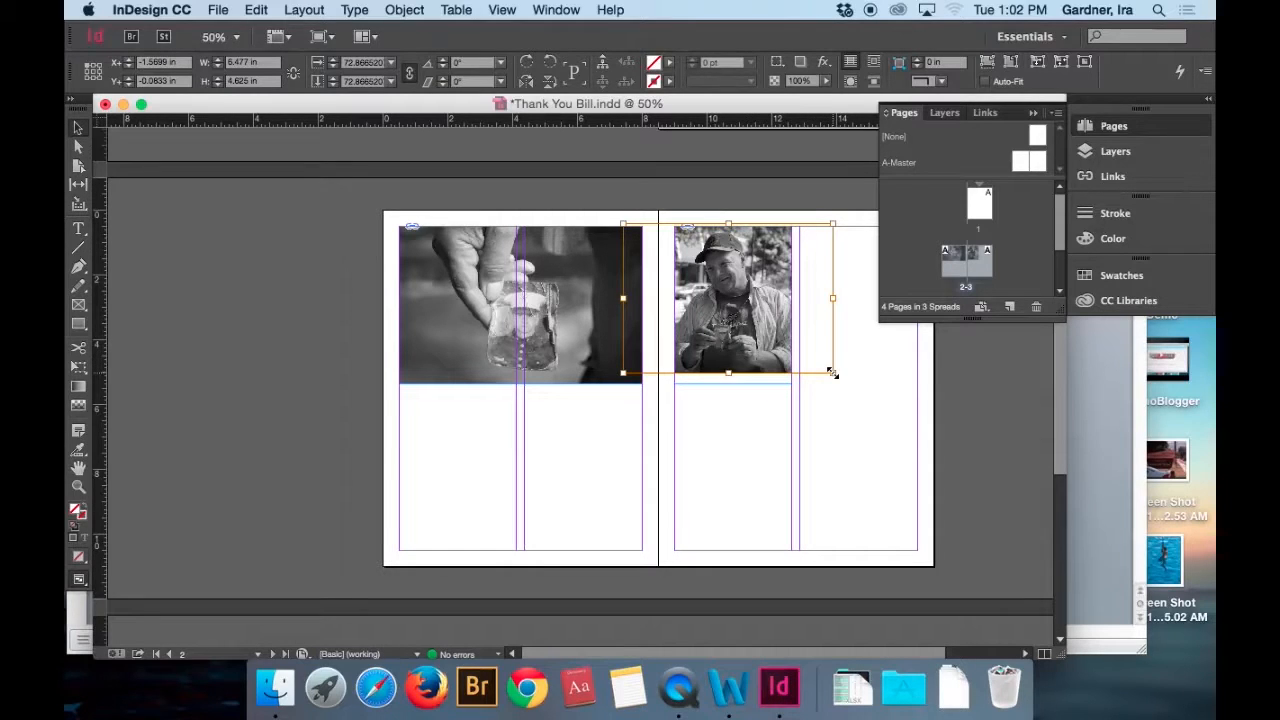
left_click_drag(832, 373, 846, 383)
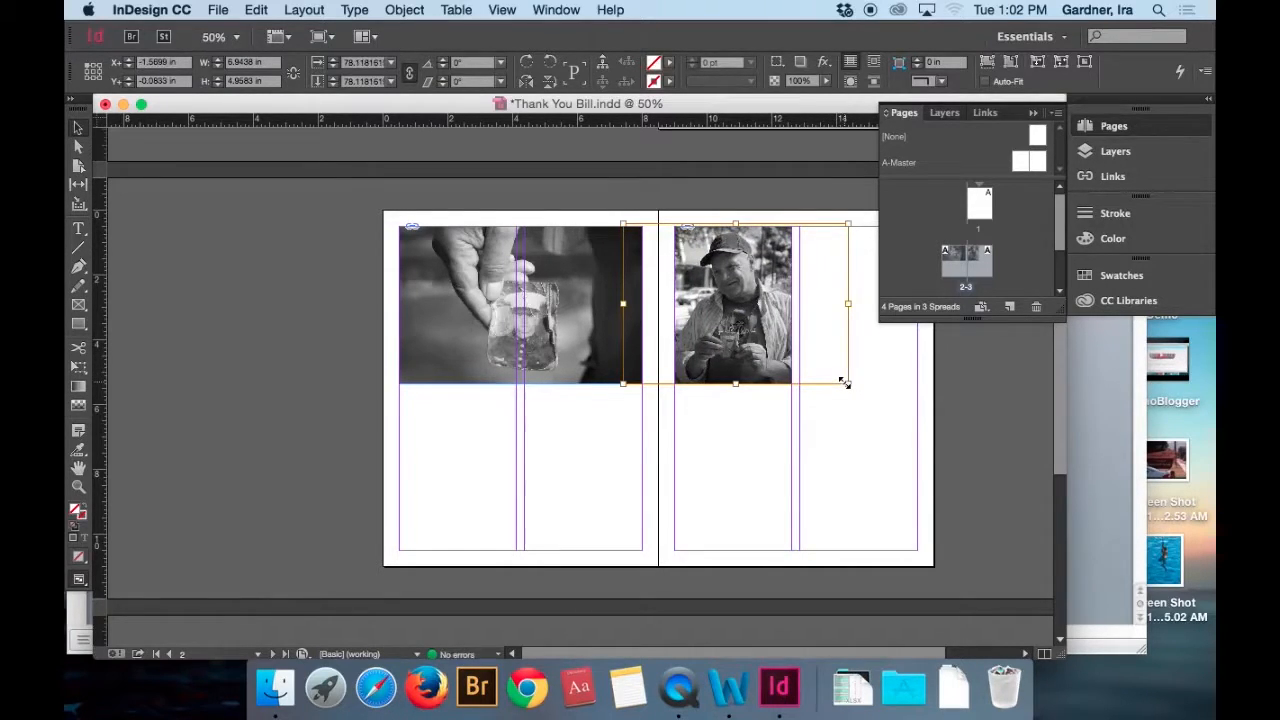
left_click(773, 429)
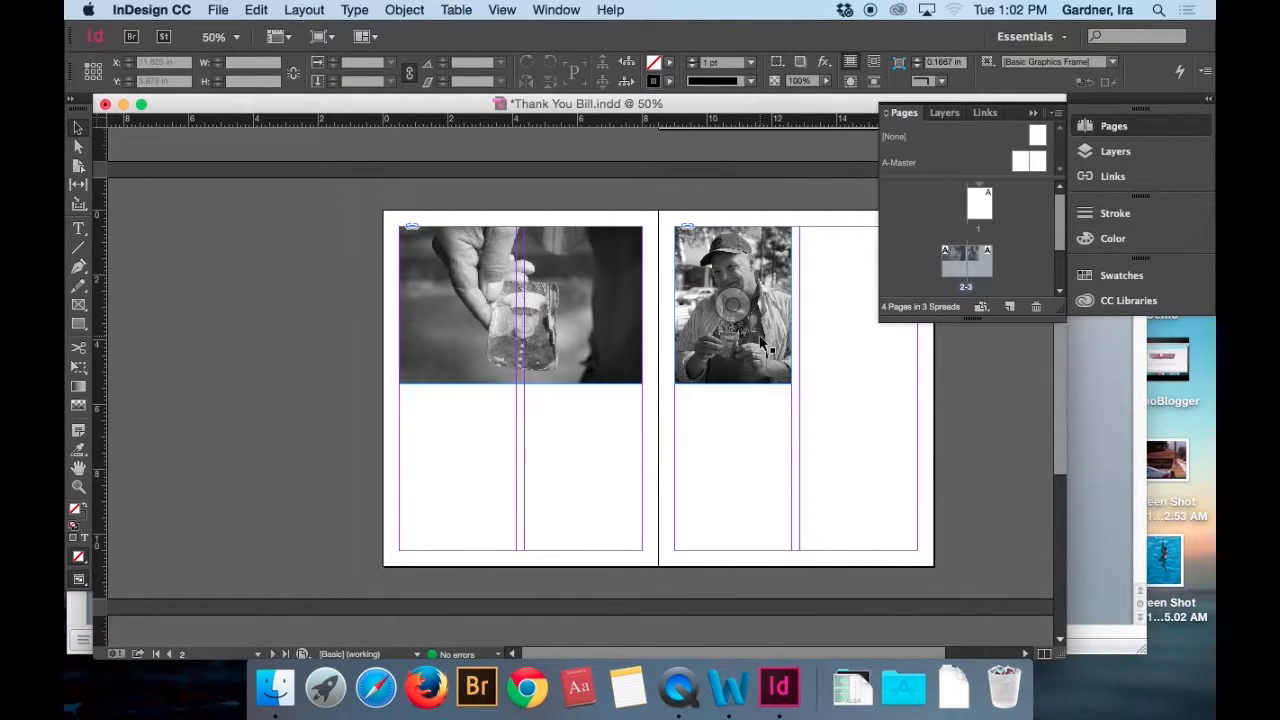
Move page 3's photo frame to the bottom of the second column and put a copy at the top of the first column.
left_click_drag(762, 343, 886, 510)
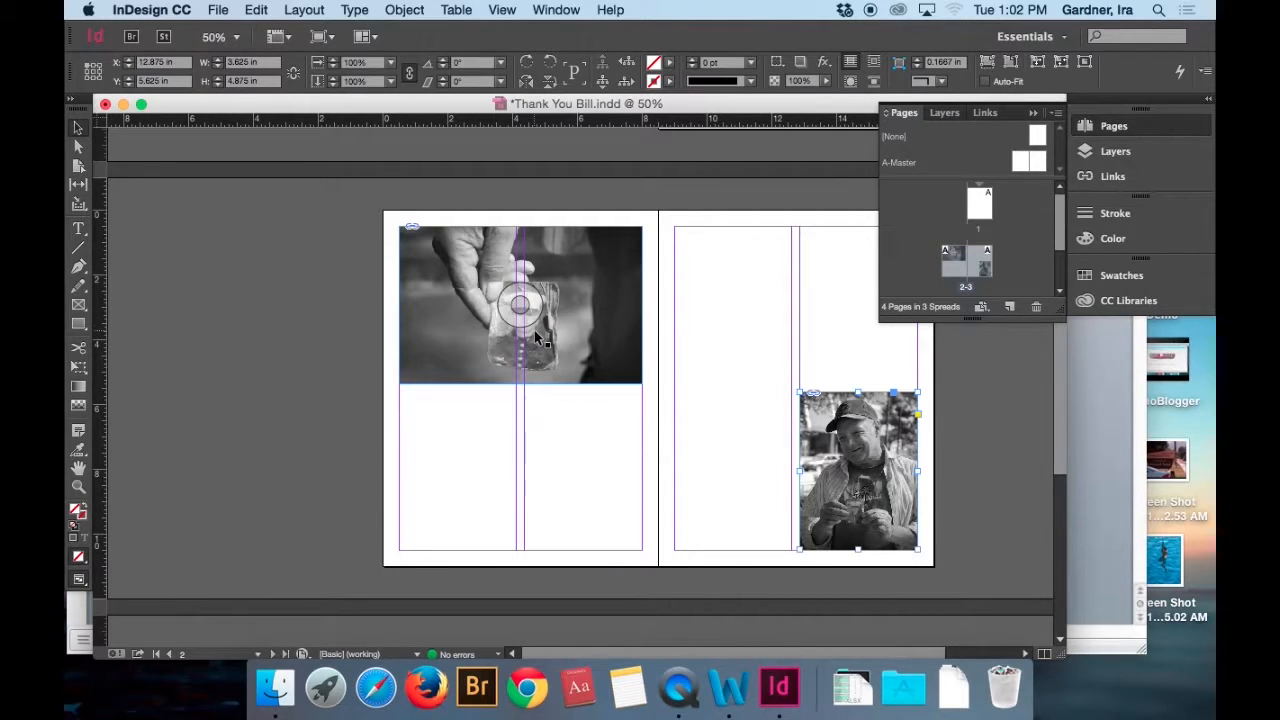
left_click(256, 9)
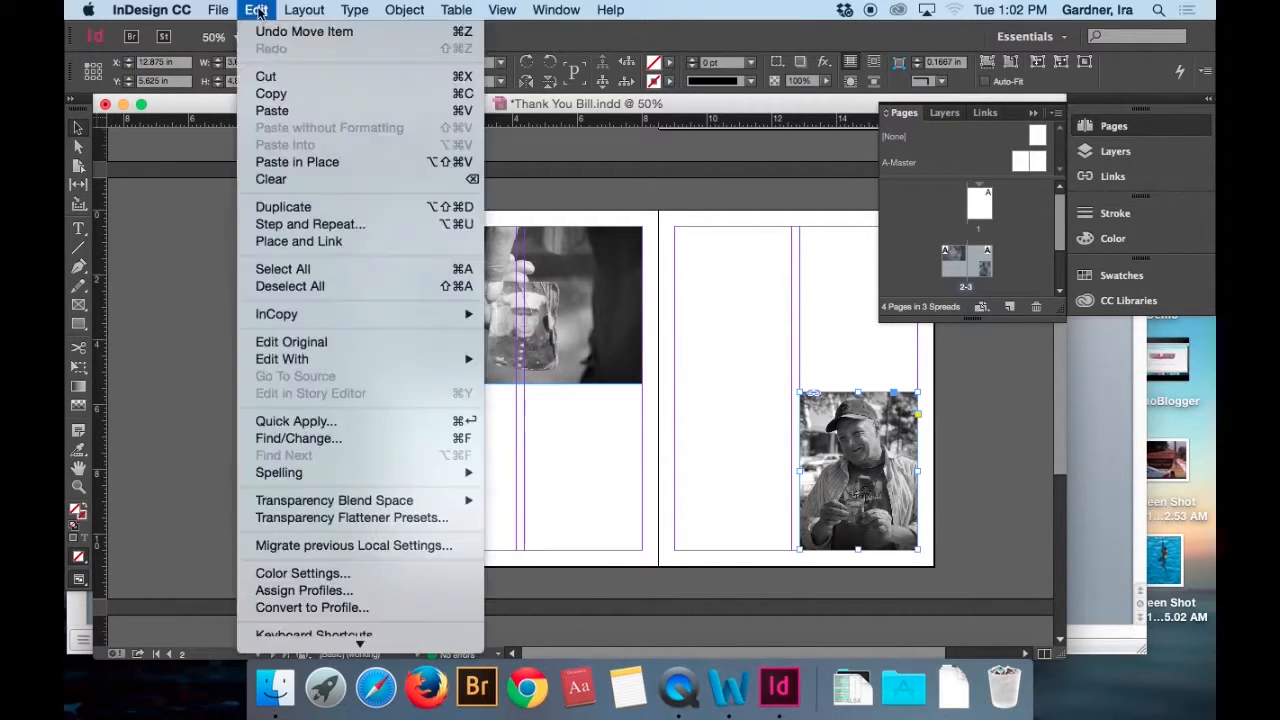
left_click(268, 94)
key("super+v")
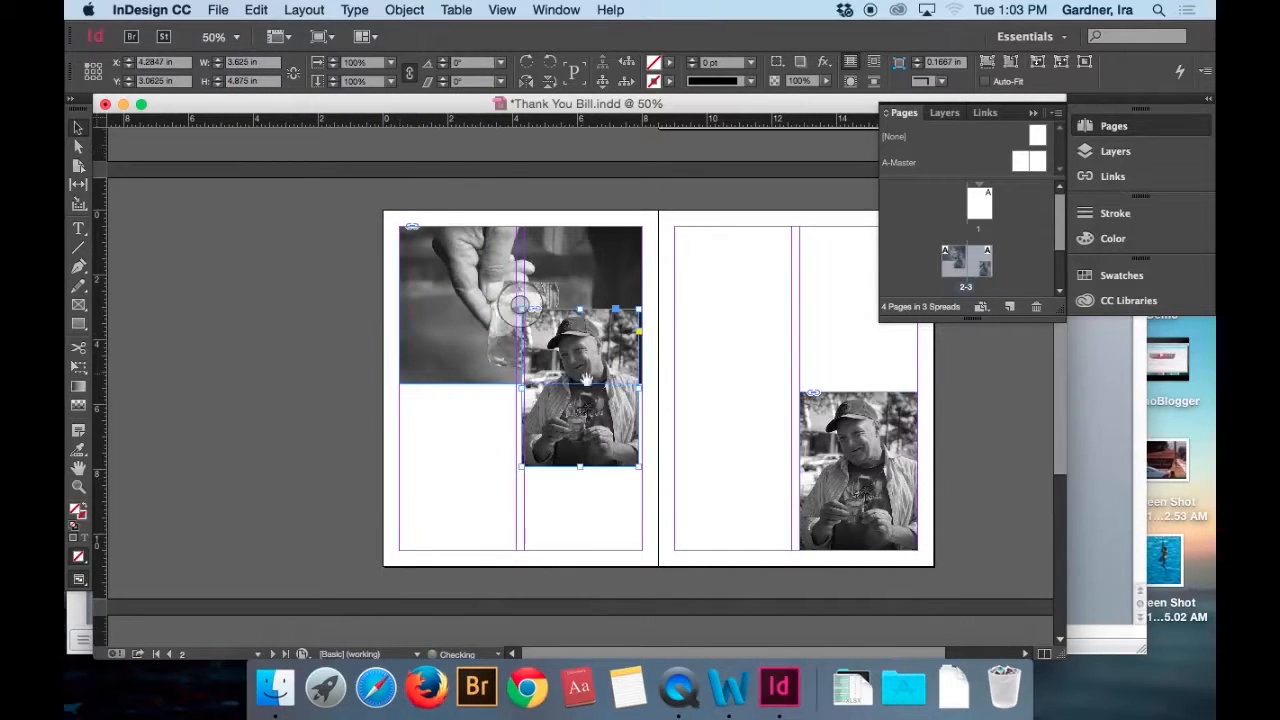
left_click_drag(585, 388, 752, 318)
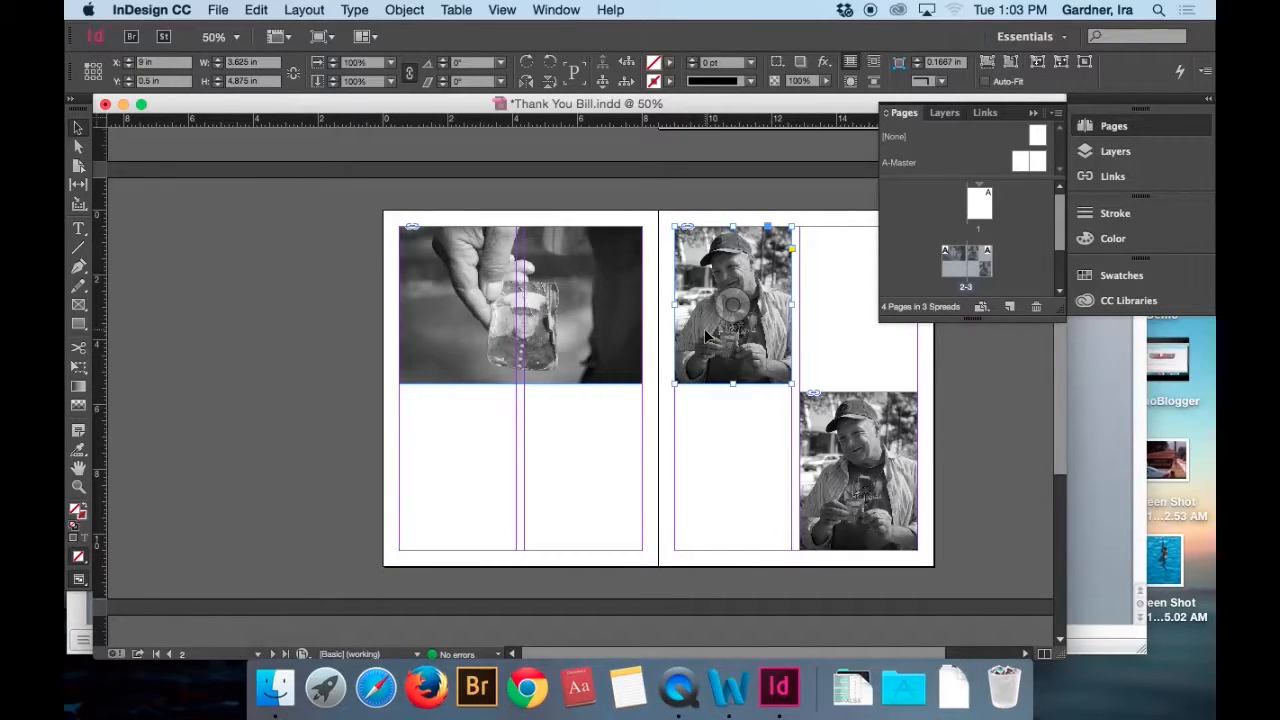
Replace the photo in page 3's copied first-column frame with IMG_8217 copy.jpg from the Grafx folder.
left_click(220, 9)
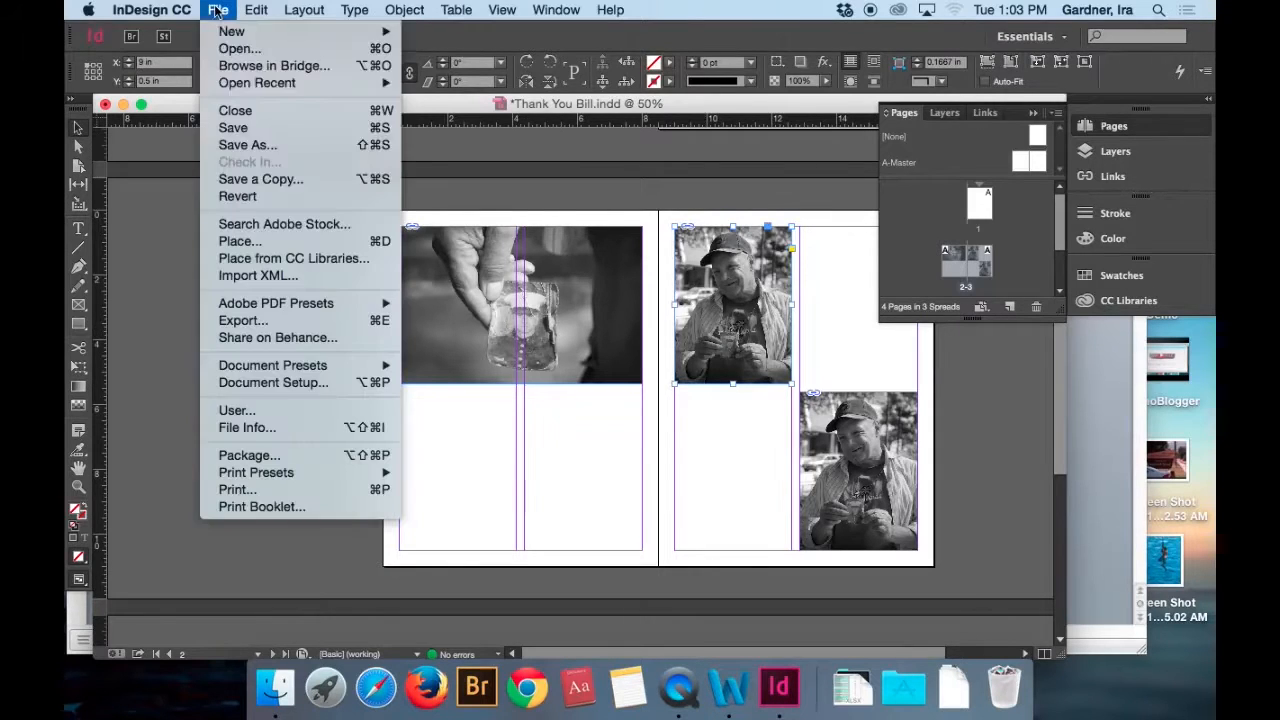
left_click(262, 241)
left_click(853, 184)
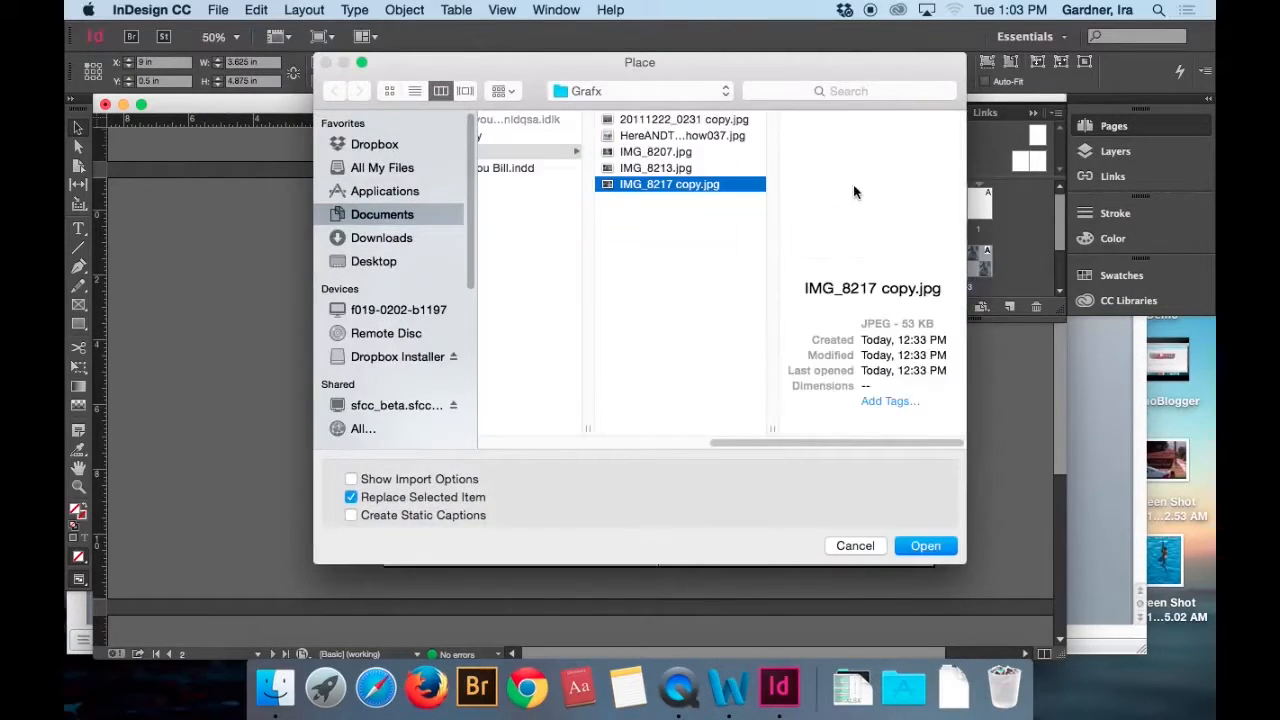
left_click(925, 546)
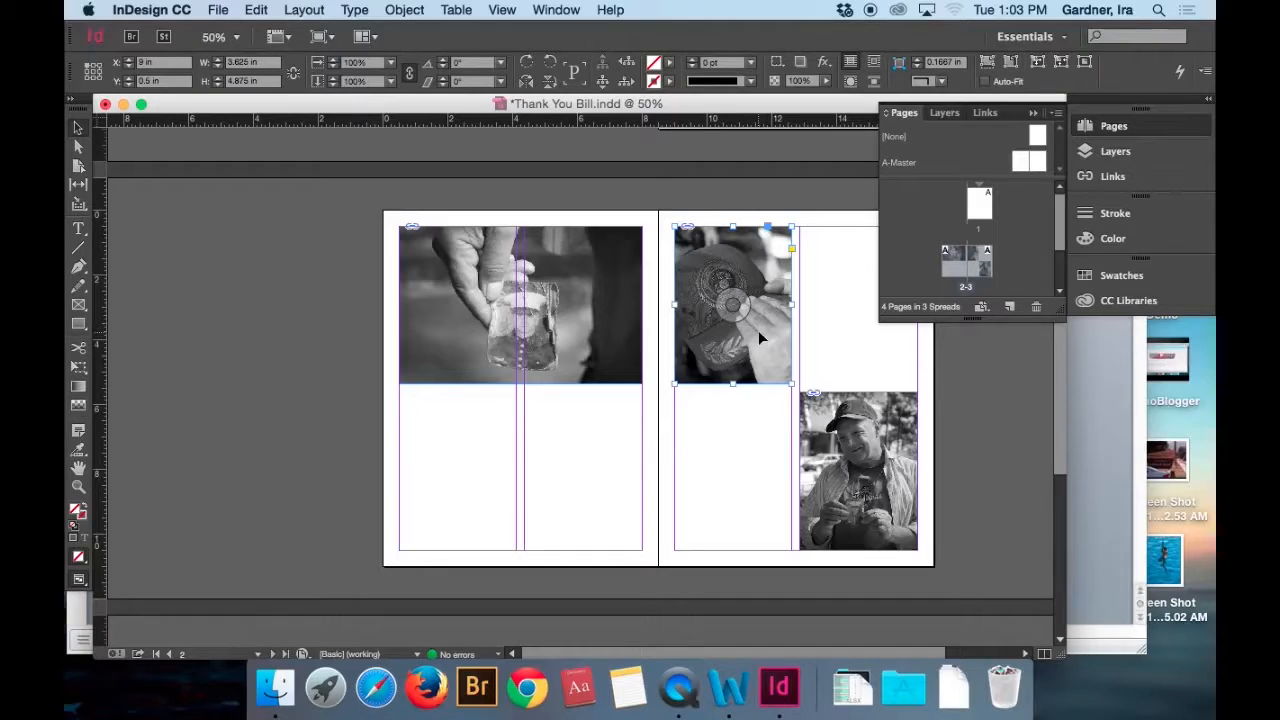
Reposition the cap photo within its frame to an X offset of about -1.17 in, keeping the frame at the column top, then deselect it.
left_click_drag(758, 331, 762, 336)
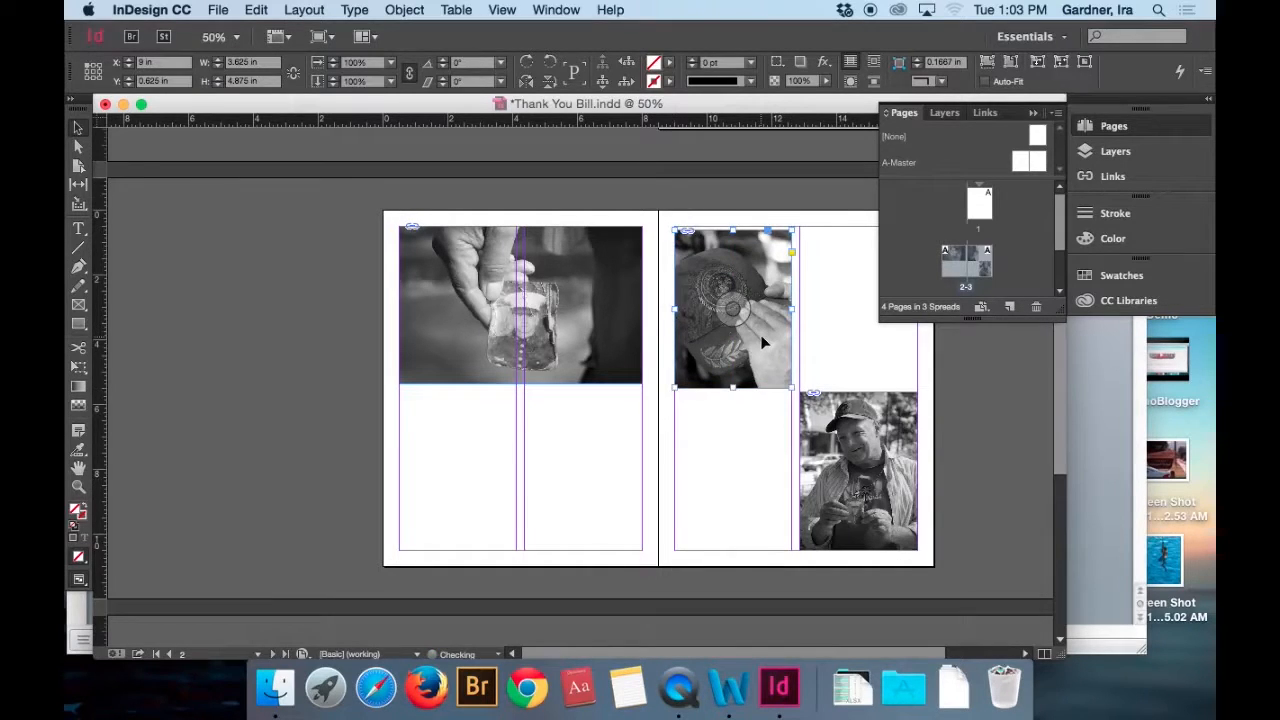
double_click(761, 331)
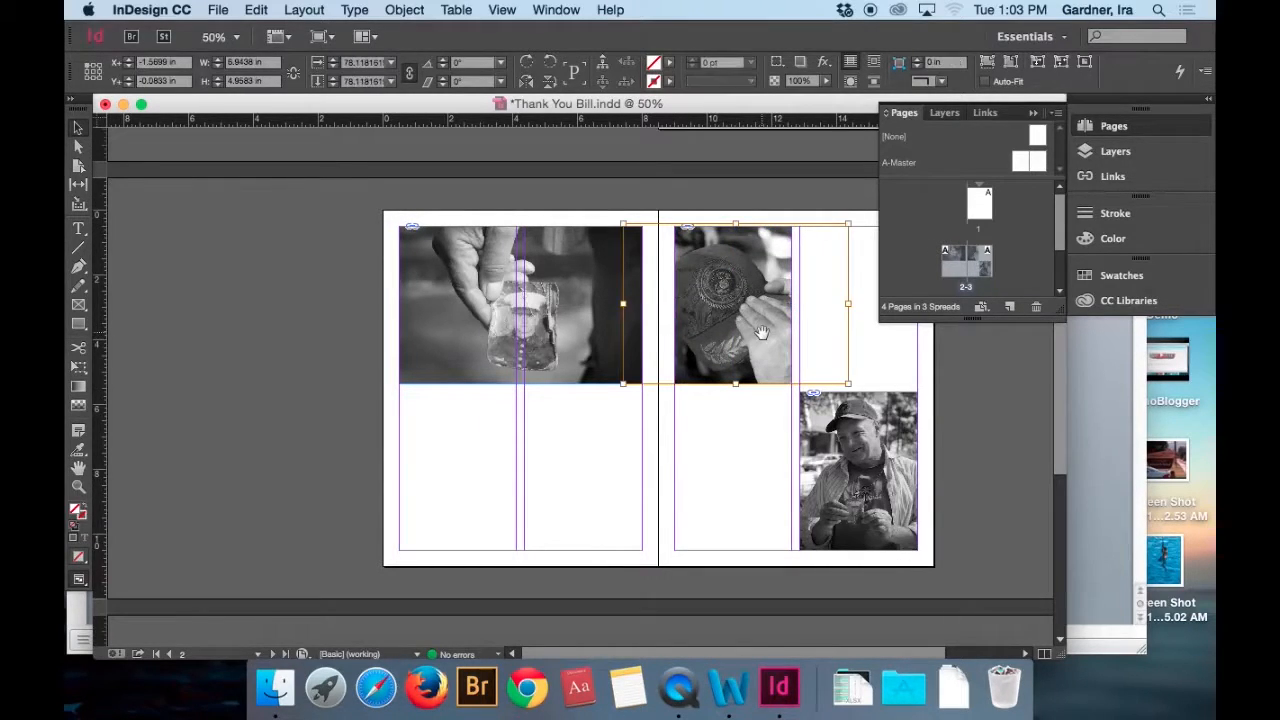
key("Right")
key("Right")
key("Right")
key("Right")
key("Right")
key("Right")
key("Right")
key("Right")
key("Right")
key("Right")
key("Right")
key("Right")
key("Right")
key("Right")
key("Right")
key("Right")
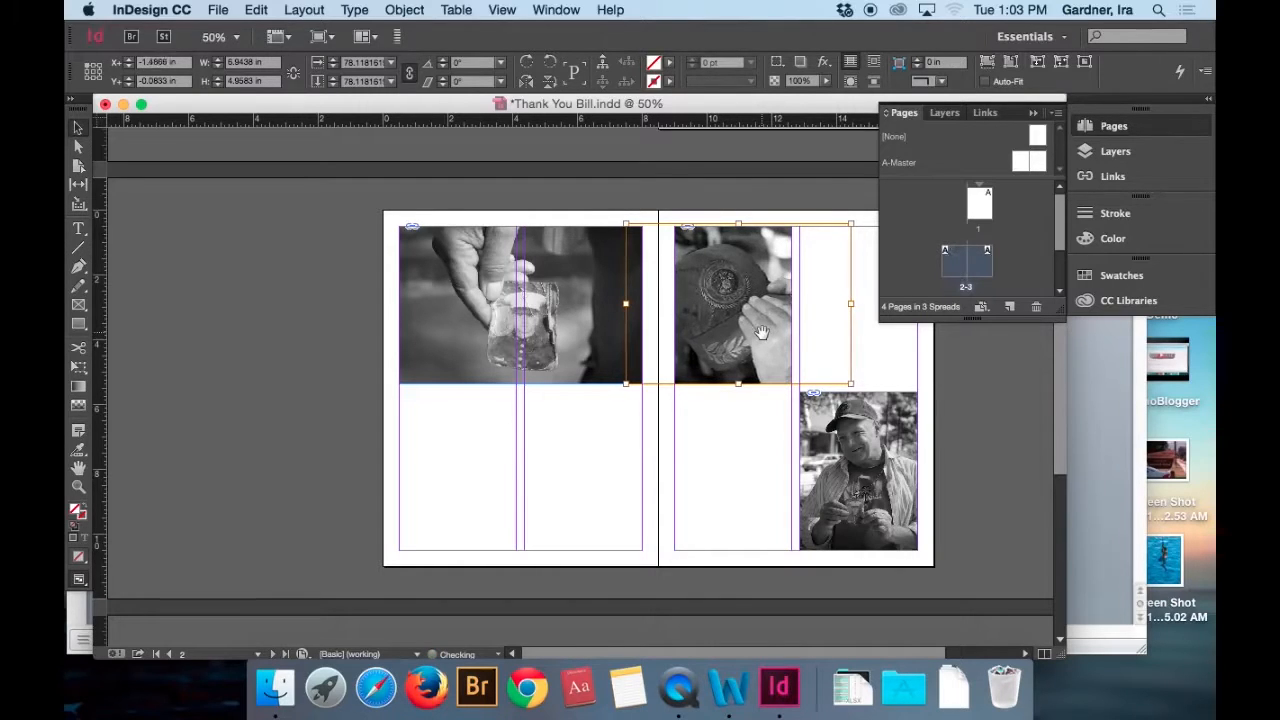
key("Right")
key("Right")
key("Right")
key("Right")
key("Right")
key("Right")
key("Right")
key("Right")
key("Right")
key("Right")
key("Right")
key("Right")
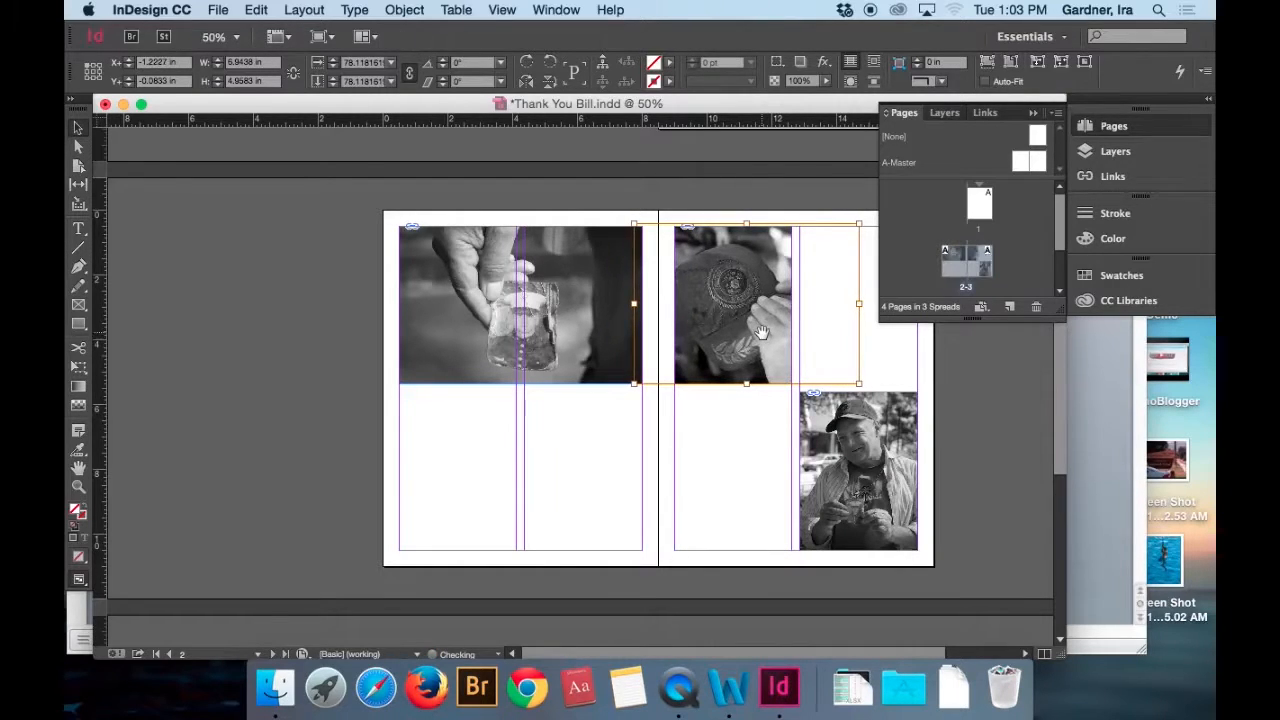
key("Right")
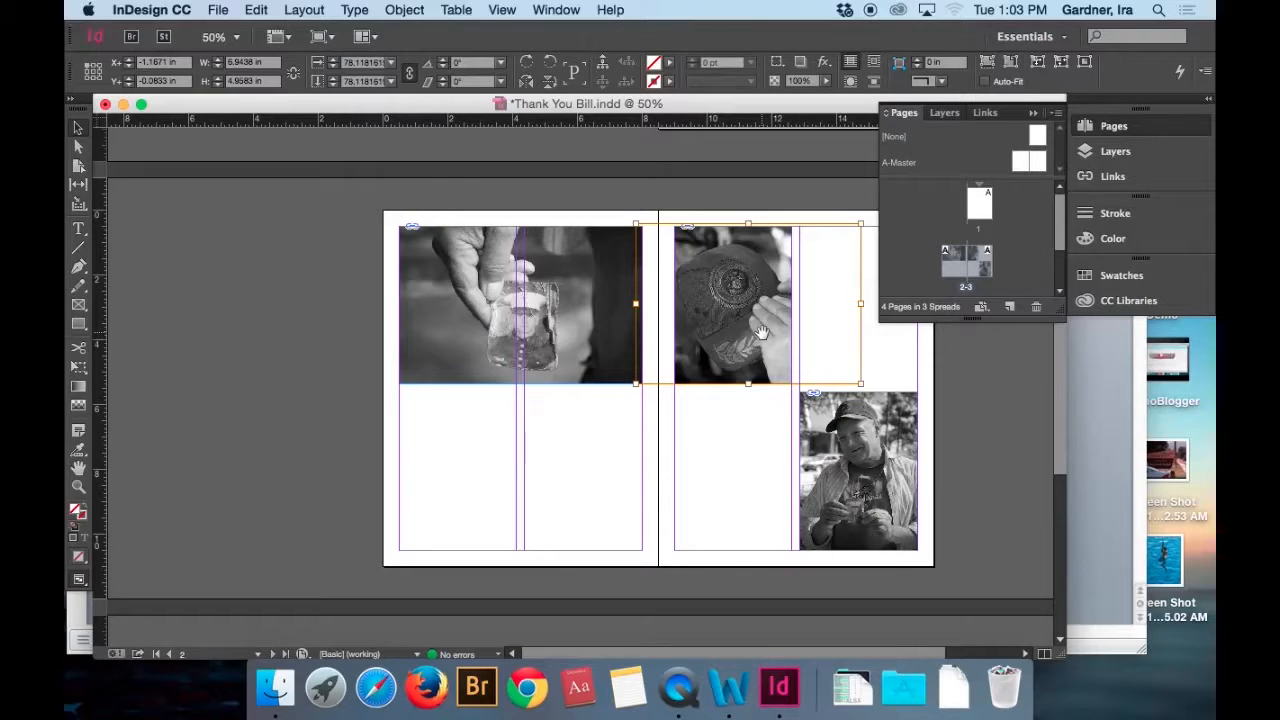
left_click(347, 240)
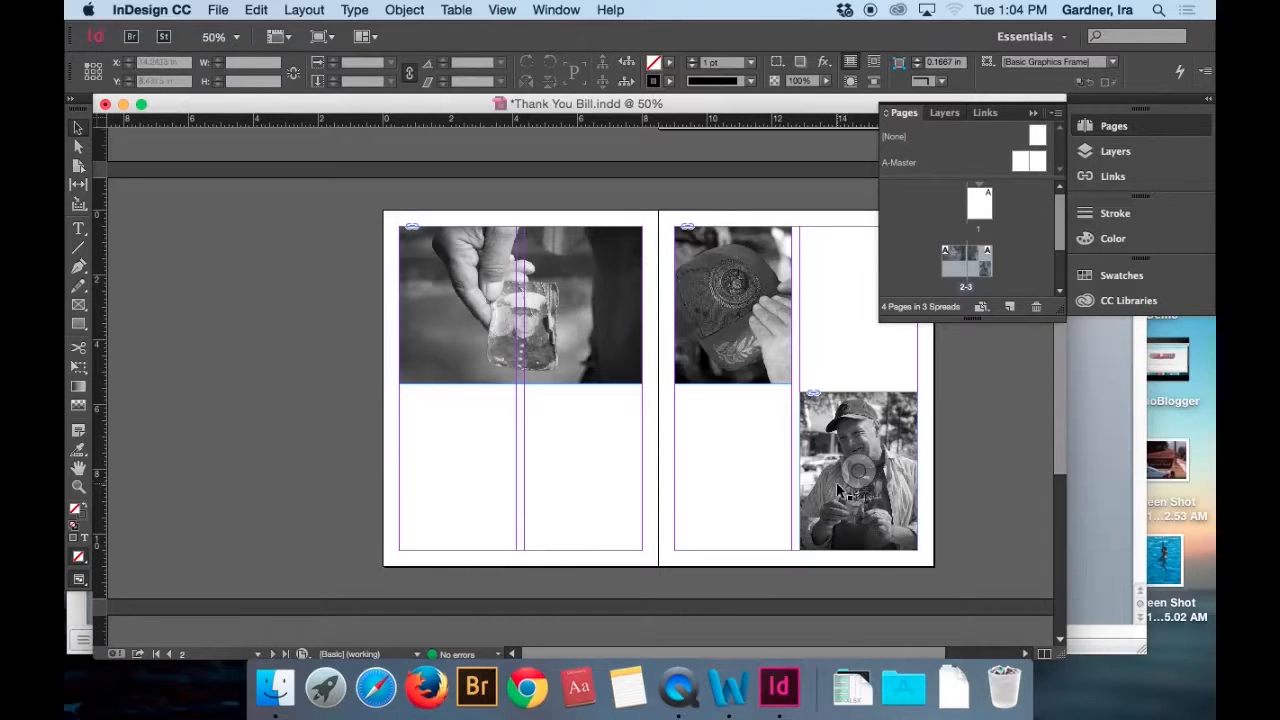
Move page 3's portrait to the bottom of the first column and the cap photo to the top of the second column.
left_click_drag(835, 481, 714, 493)
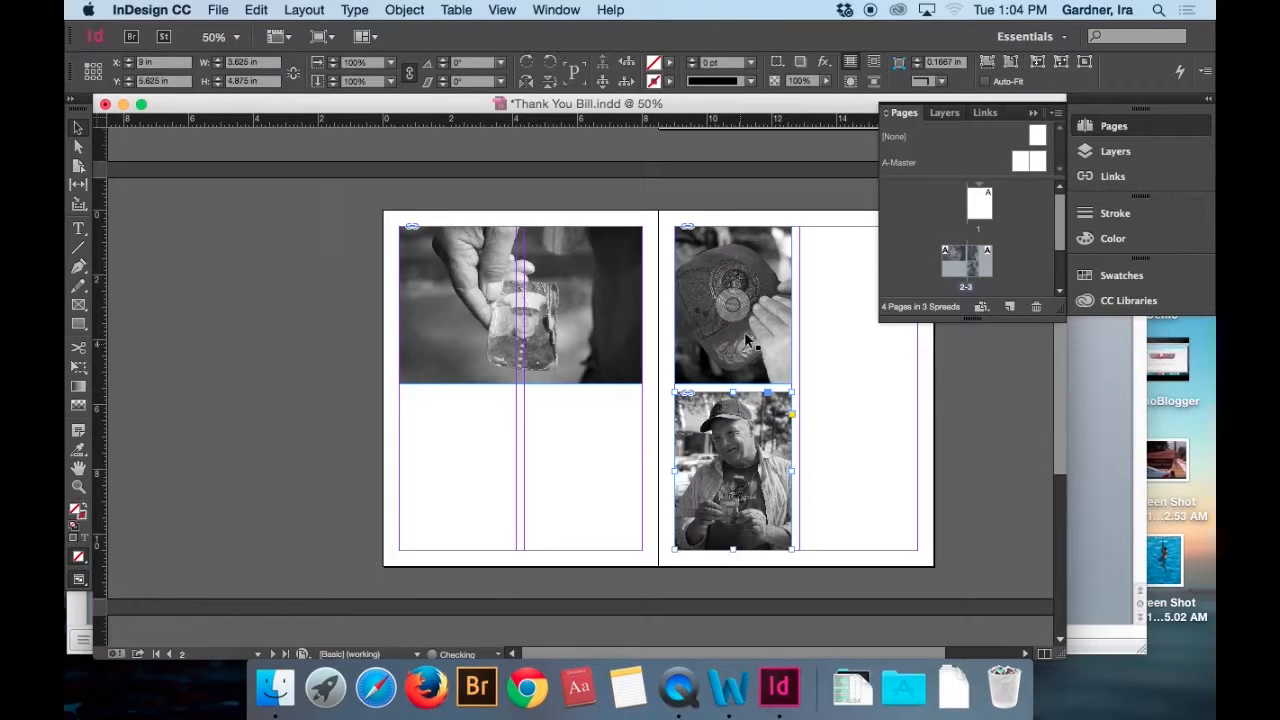
left_click_drag(748, 328, 872, 332)
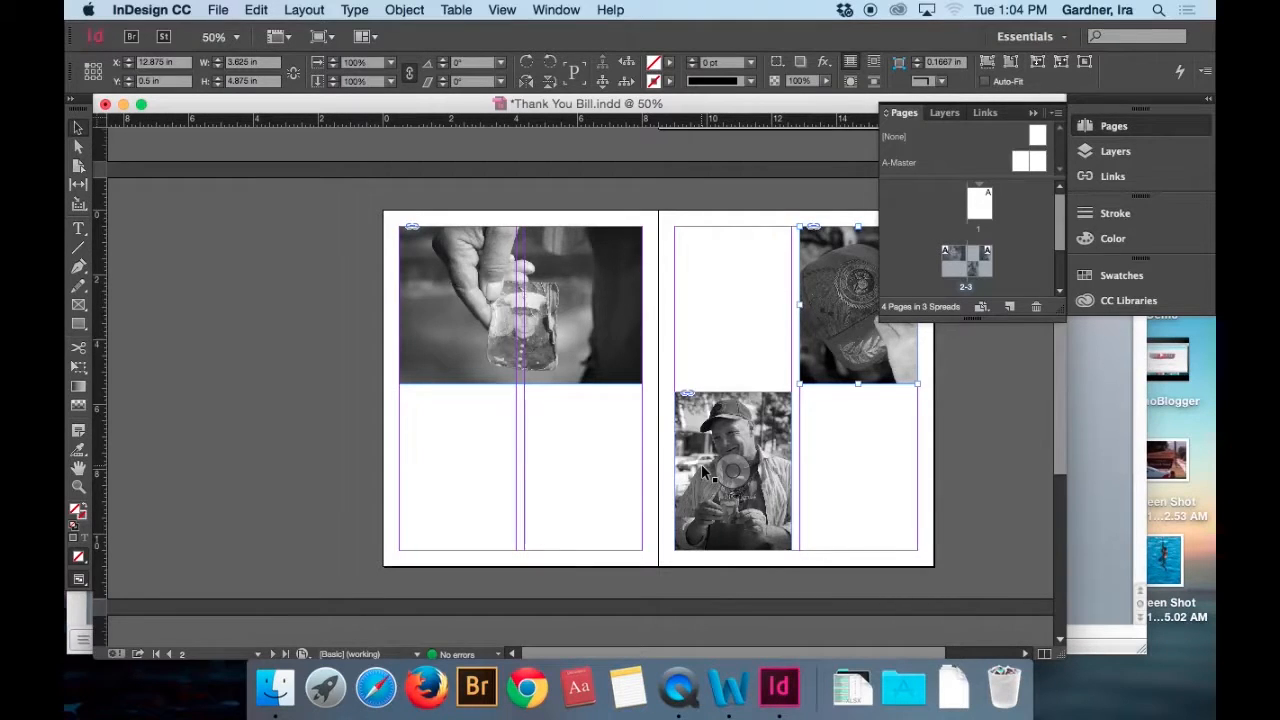
Draw an 8.5 × 11 in rectangle frame covering the whole of page 1.
scroll(702, 473, "up", 5)
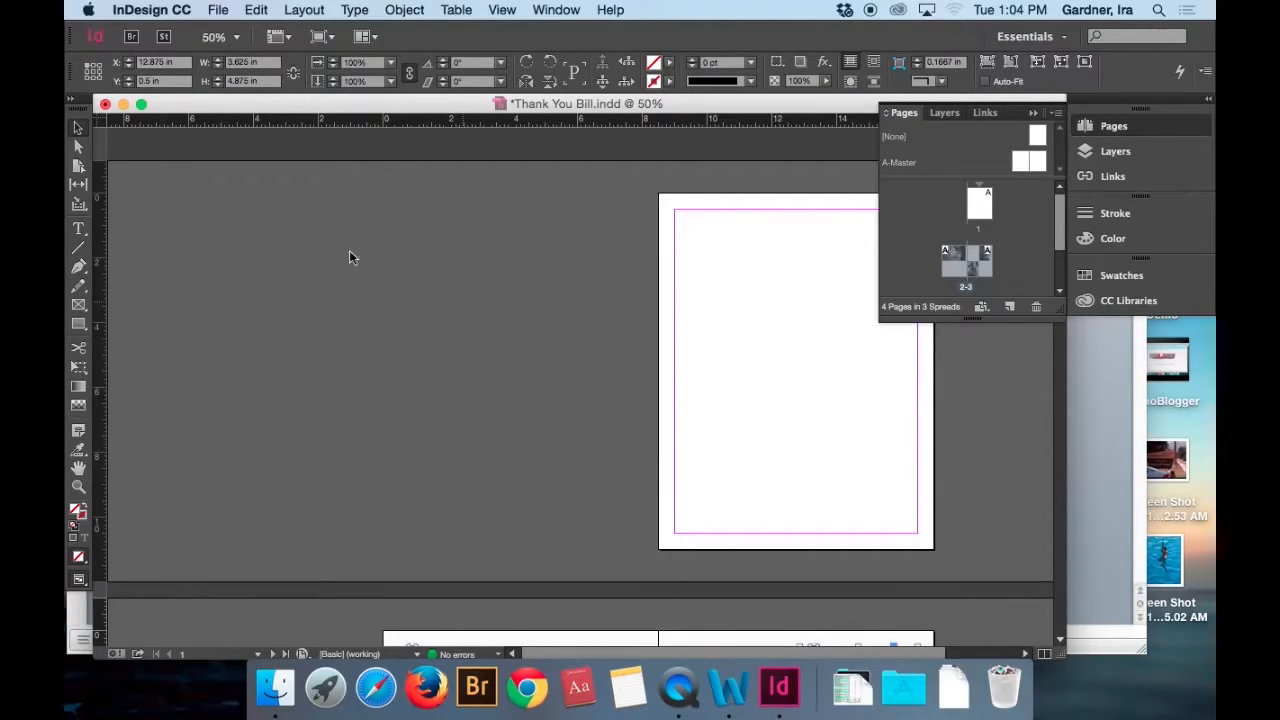
left_click(79, 304)
scroll(556, 228, "right", 5)
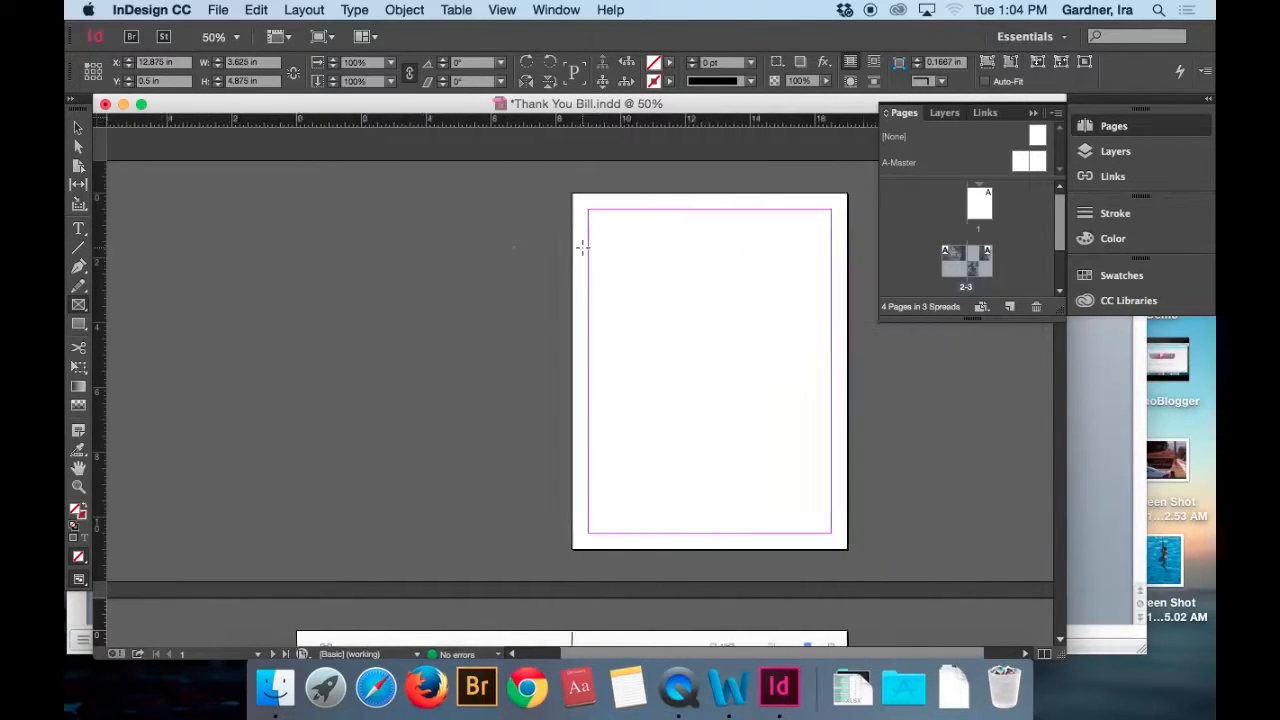
left_click_drag(511, 194, 791, 553)
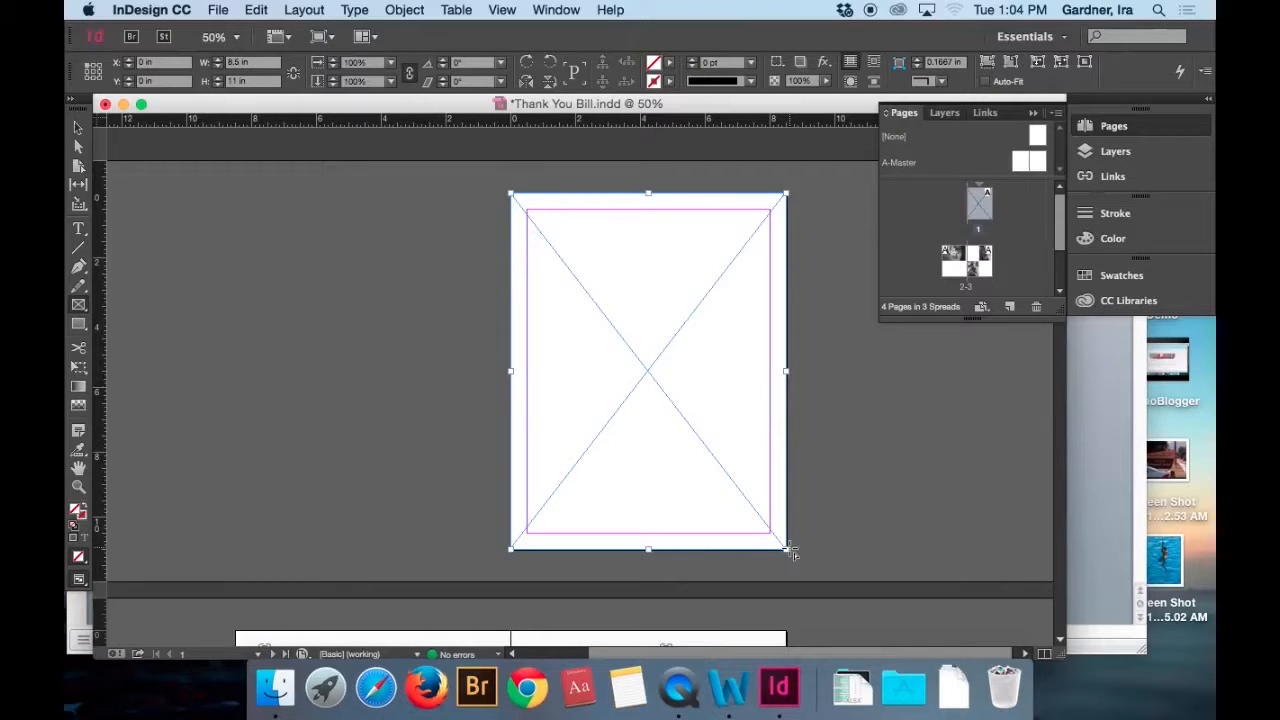
left_click(79, 128)
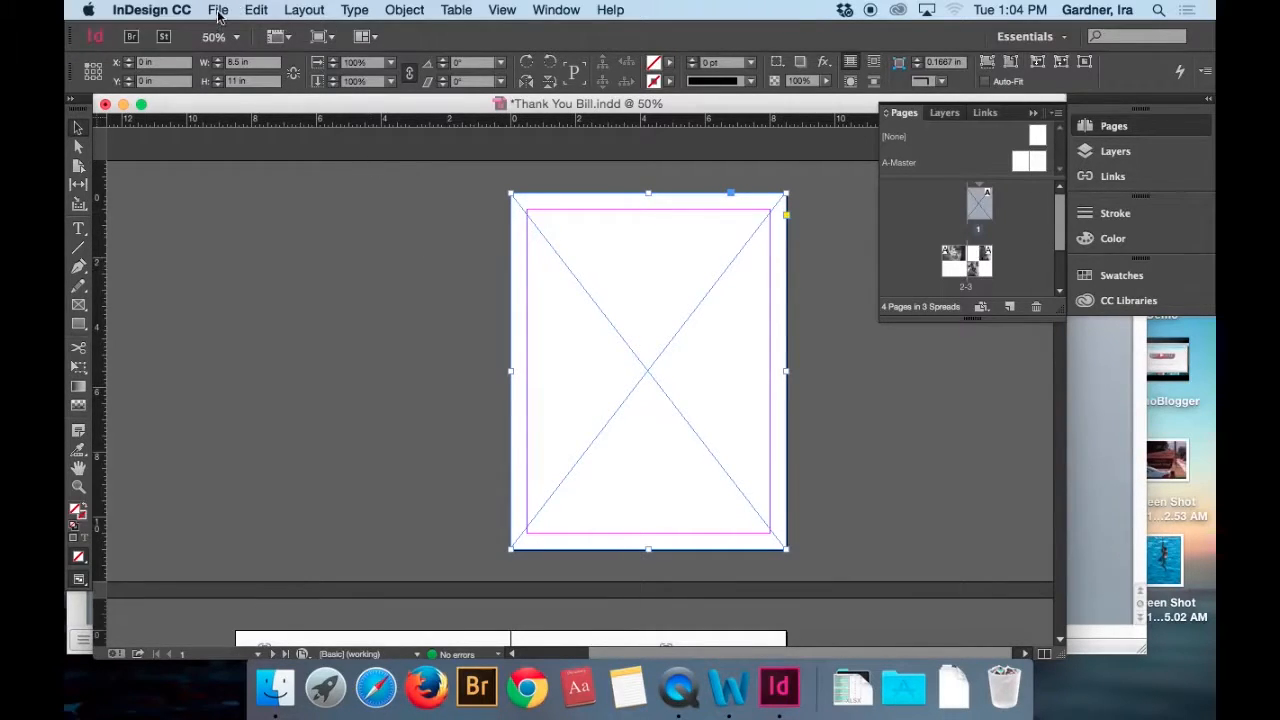
Place HereANDT…how037.jpg from the Grafx folder into page 1's full-page frame.
left_click(218, 10)
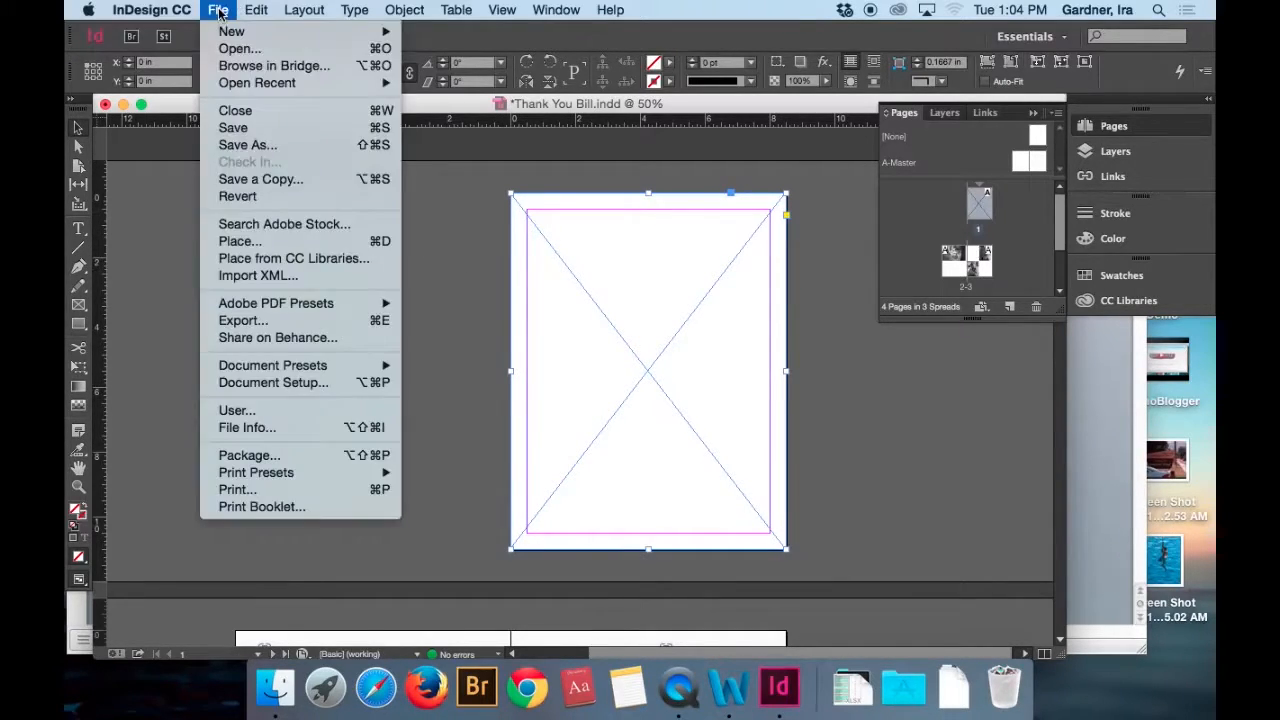
left_click(265, 243)
left_click(822, 117)
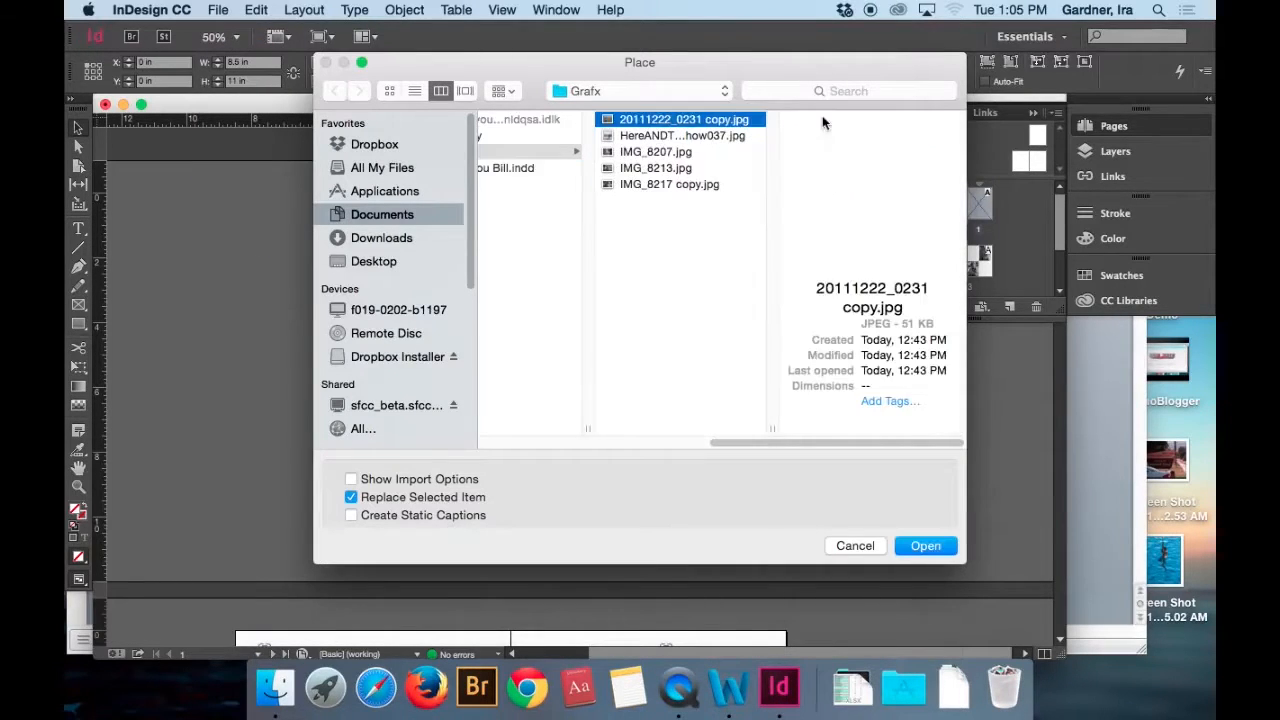
double_click(658, 138)
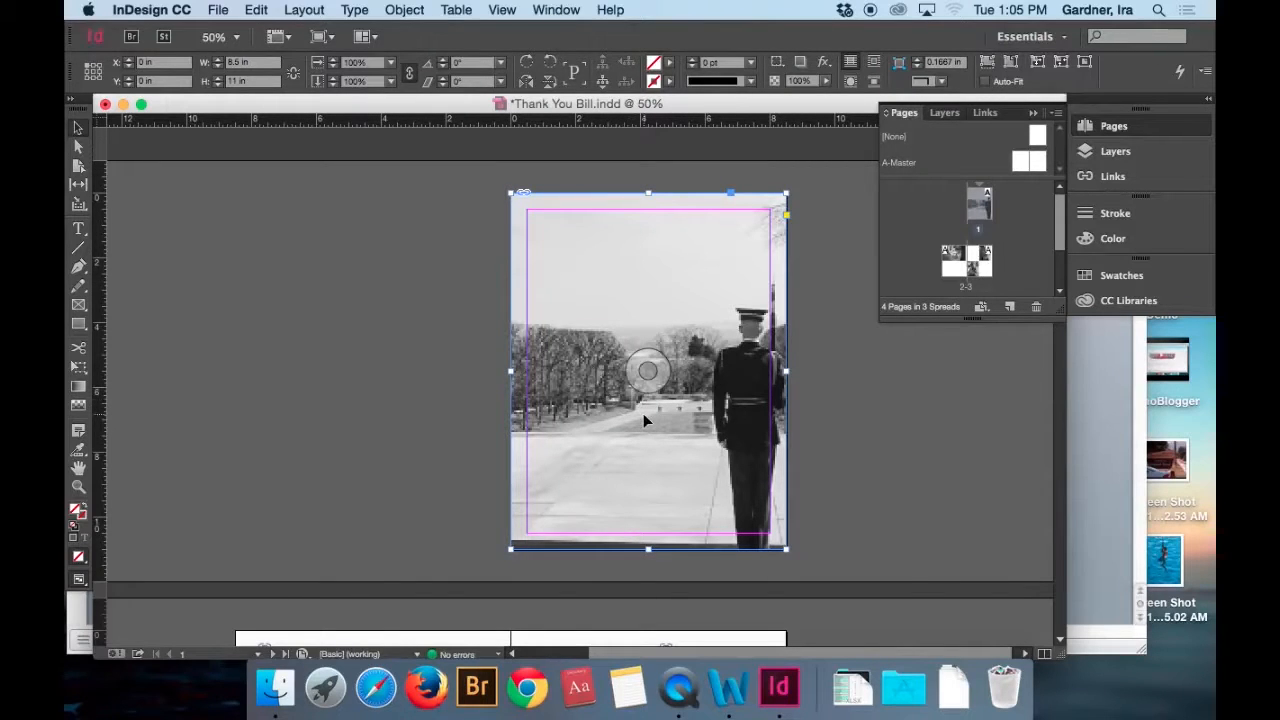
Scale the cover photo inside page 1's full-page frame down proportionally to about 84.9%, keeping the frame filled.
double_click(643, 413)
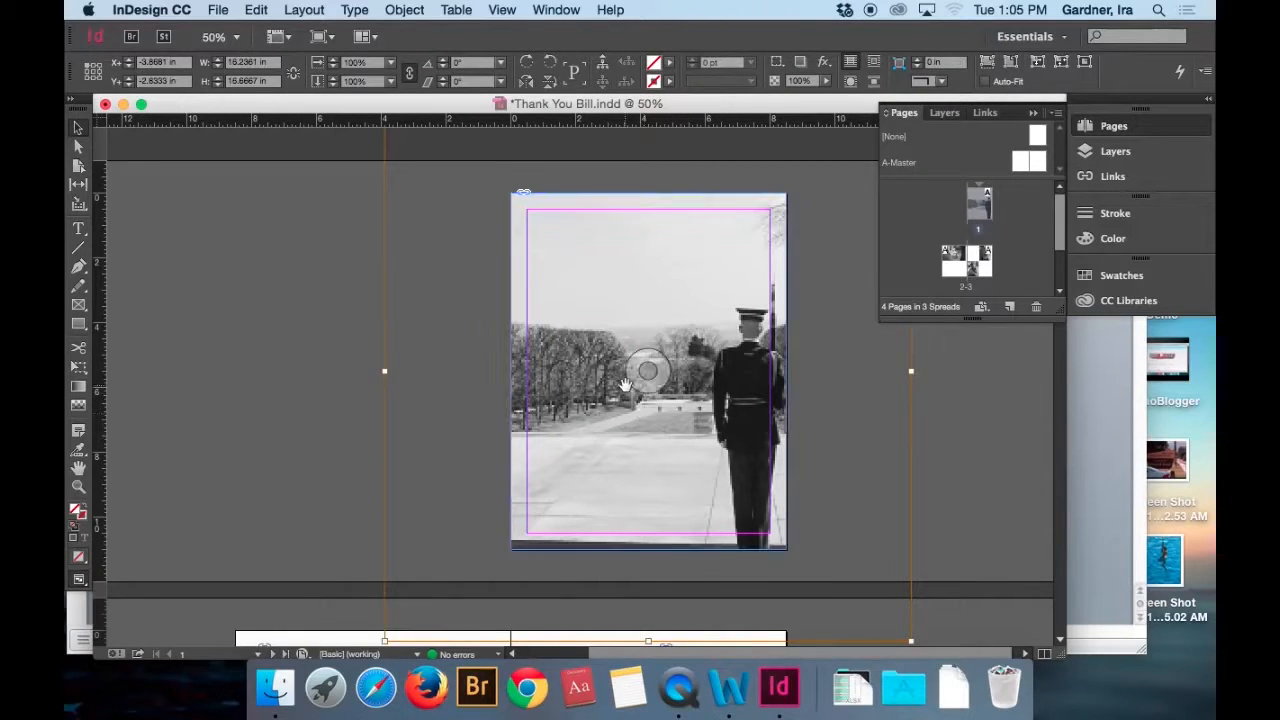
key("super+minus")
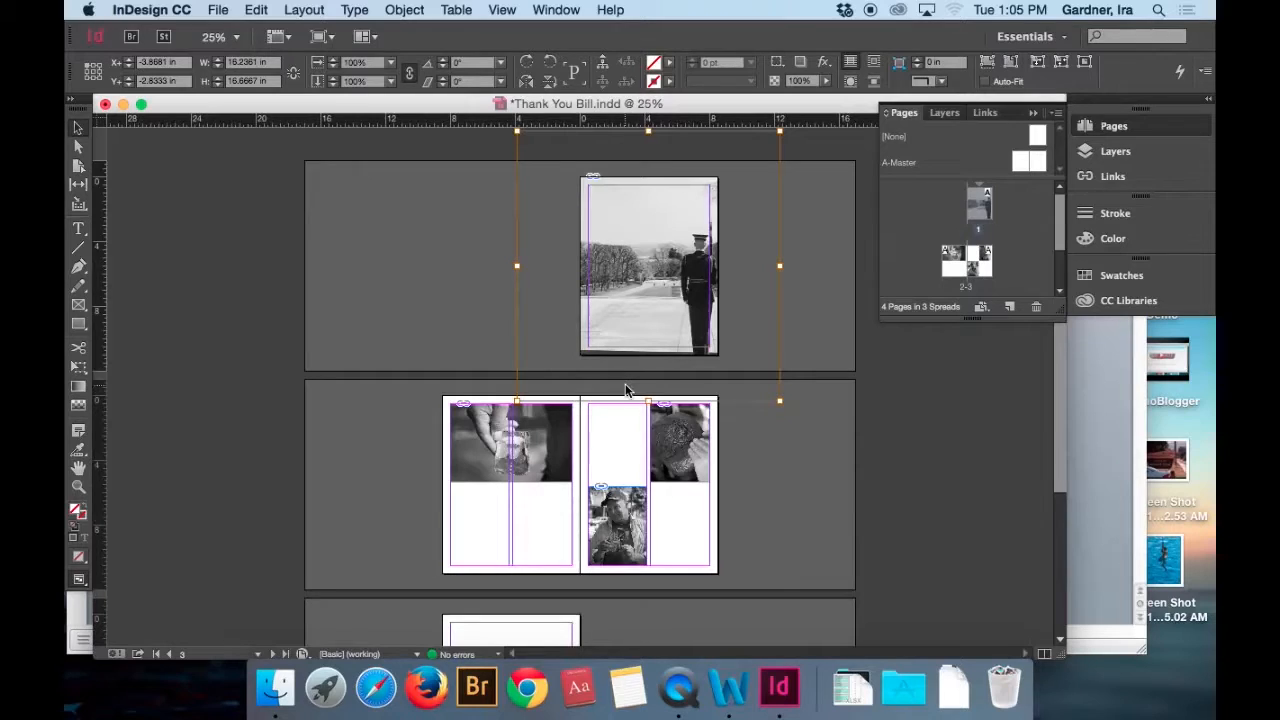
left_click_drag(779, 400, 738, 360)
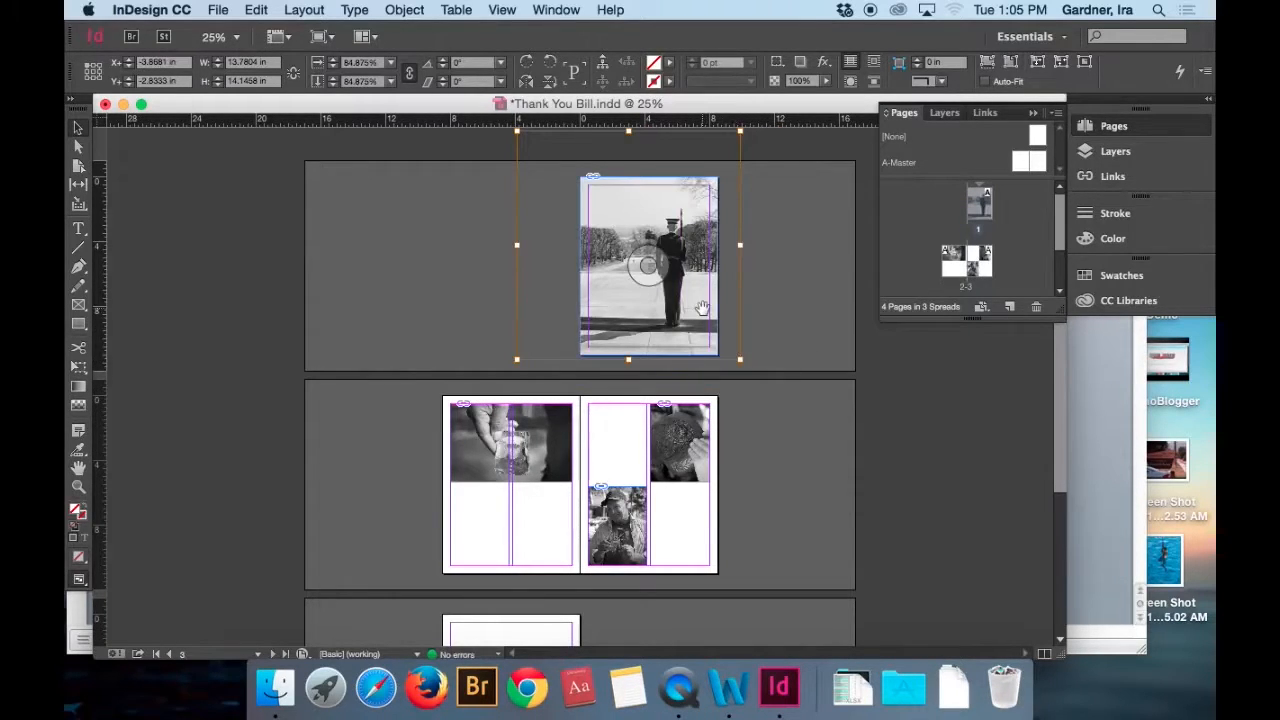
Move the cover photo down within its frame to a Y offset of about -2.42 in, then deselect it.
key("Down")
key("Down")
key("Down")
key("Down")
key("Down")
key("Down")
key("Down")
key("Down")
key("Down")
key("Down")
key("Down")
key("Down")
key("Down")
key("Down")
key("Down")
key("Down")
key("Down")
key("Down")
key("Down")
key("Down")
key("Down")
key("Down")
key("Down")
key("Down")
key("Down")
key("Down")
key("Down")
key("Down")
key("Down")
key("Down")
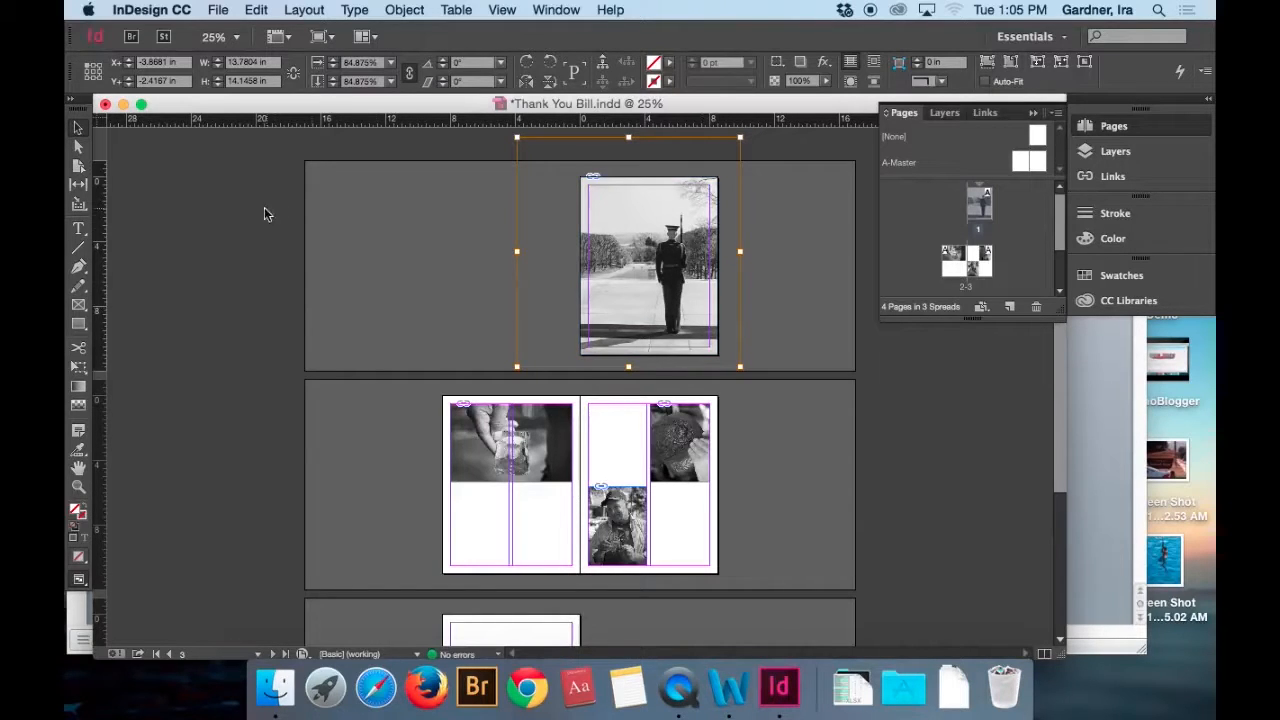
left_click(379, 209)
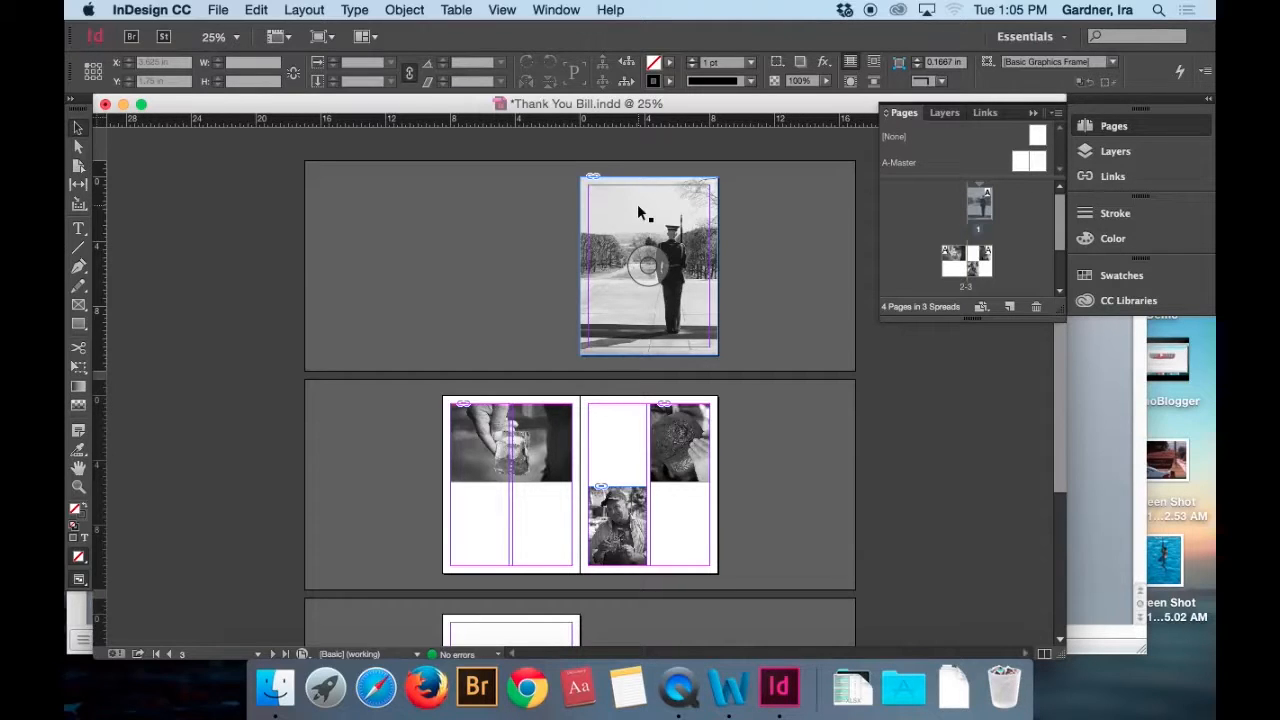
Create a text frame in the sky area from page 1's upper-left margin corner and enter the title "Thank You Bill".
left_click(79, 230)
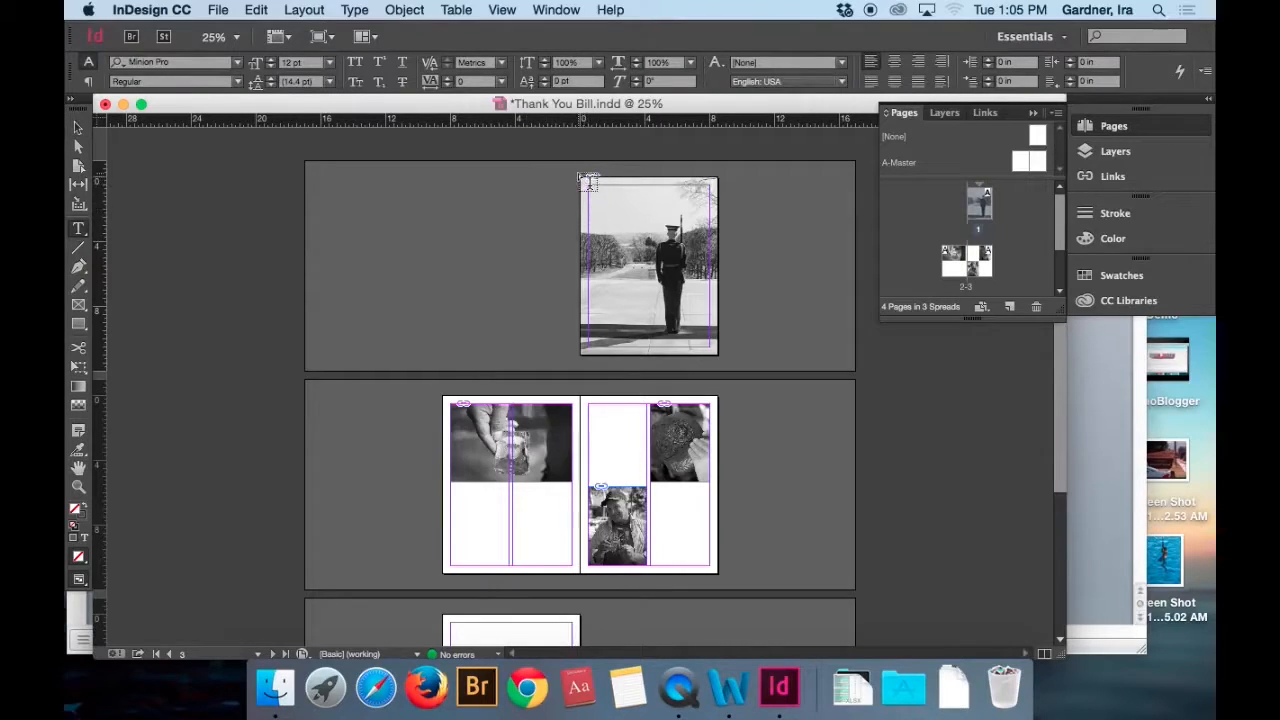
left_click_drag(581, 178, 678, 212)
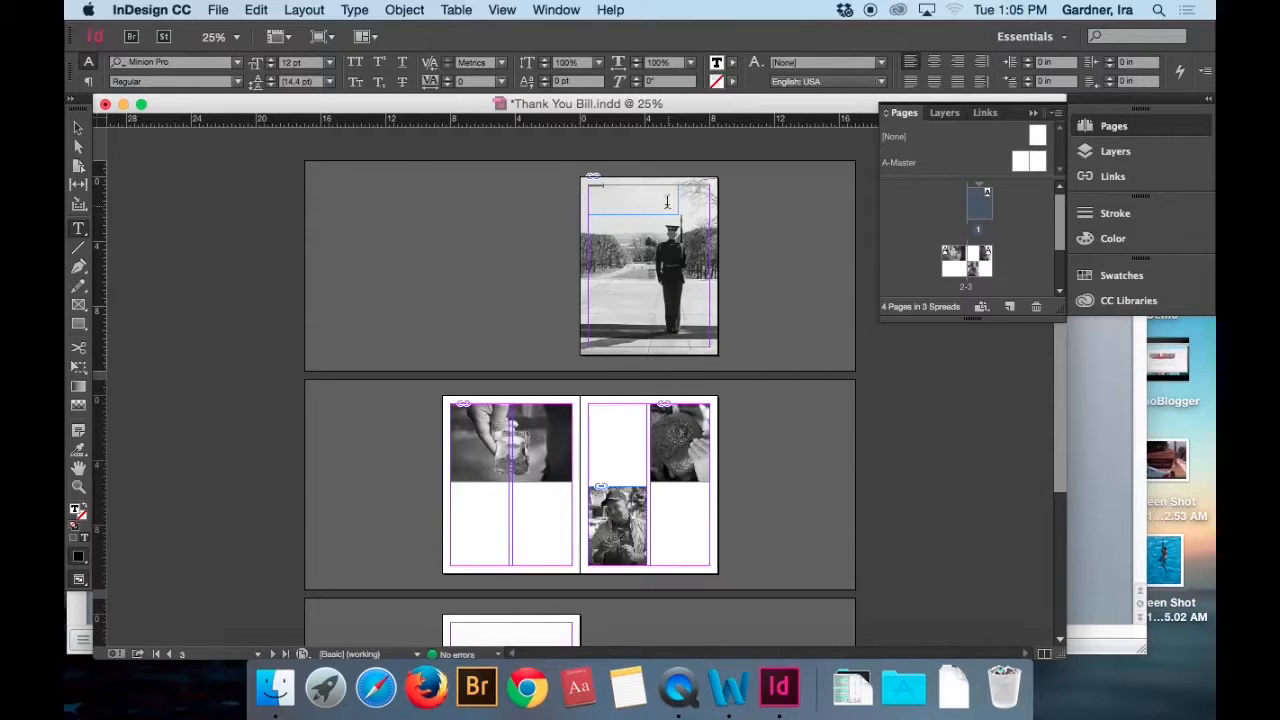
key("super")
key("super+equal")
key("super+equal")
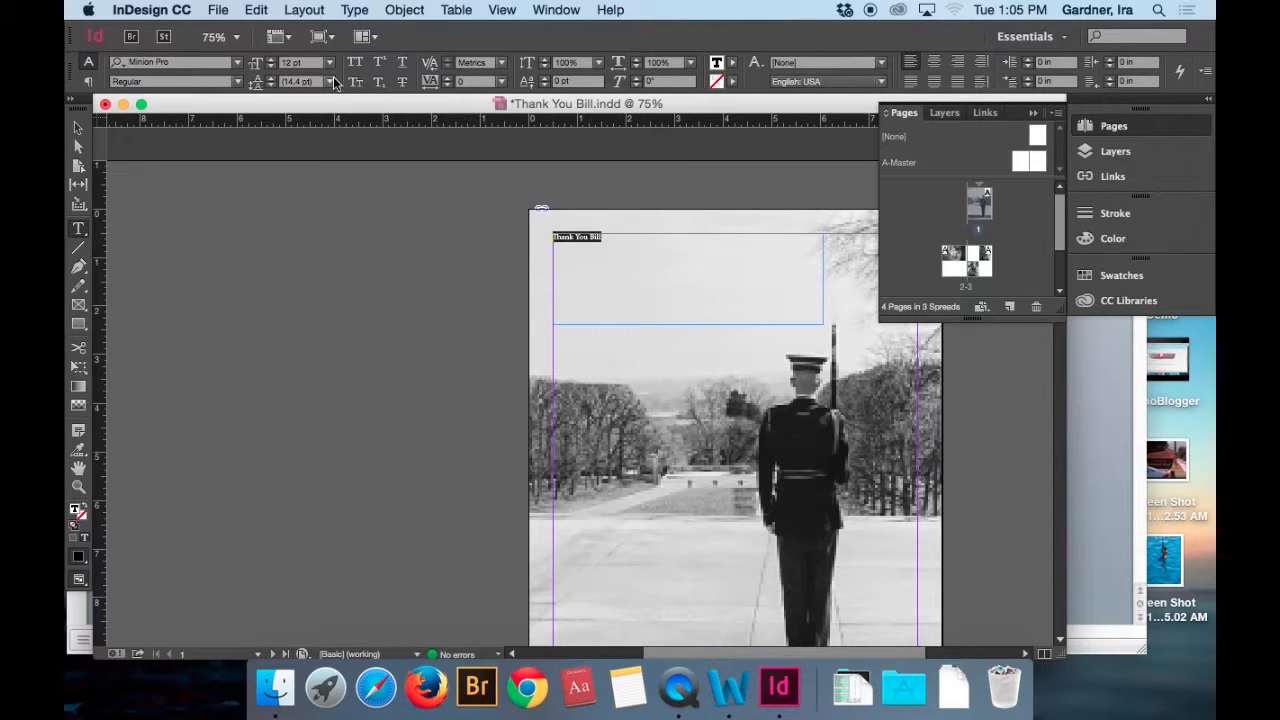
Format the "Thank You Bill" cover title in Times New Roman at 60 pt.
left_click(237, 63)
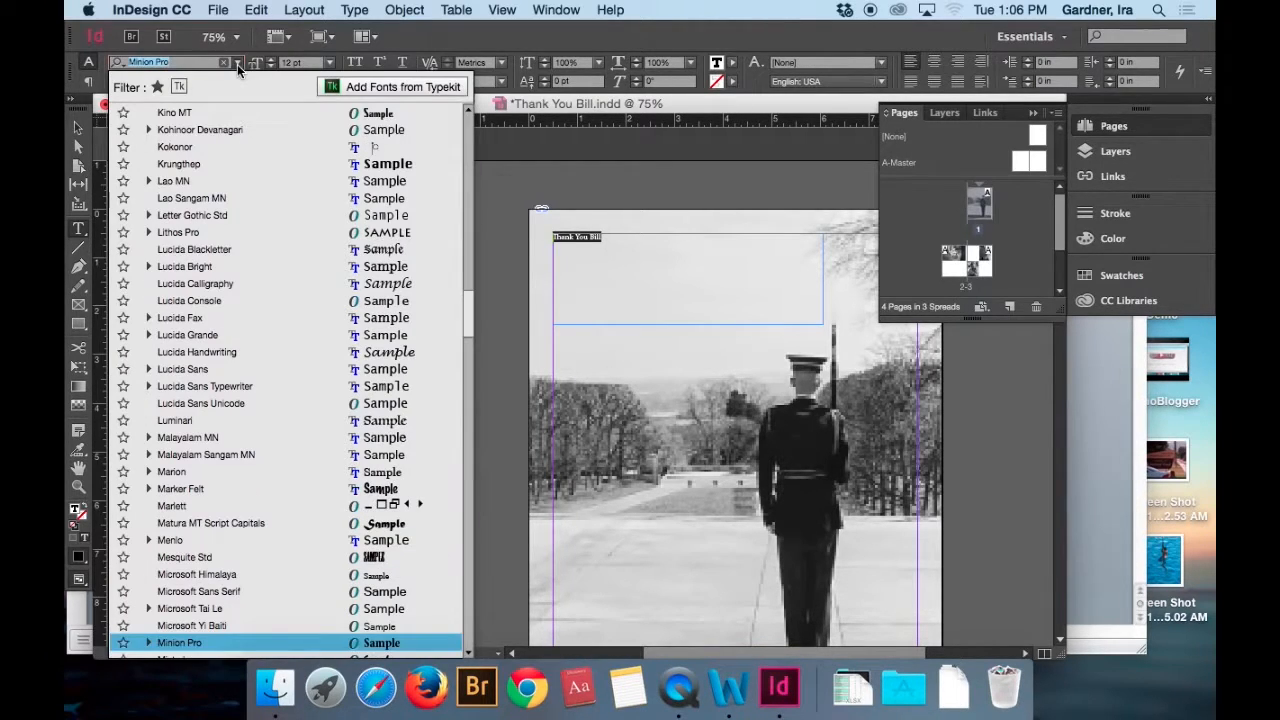
left_click_drag(467, 321, 463, 122)
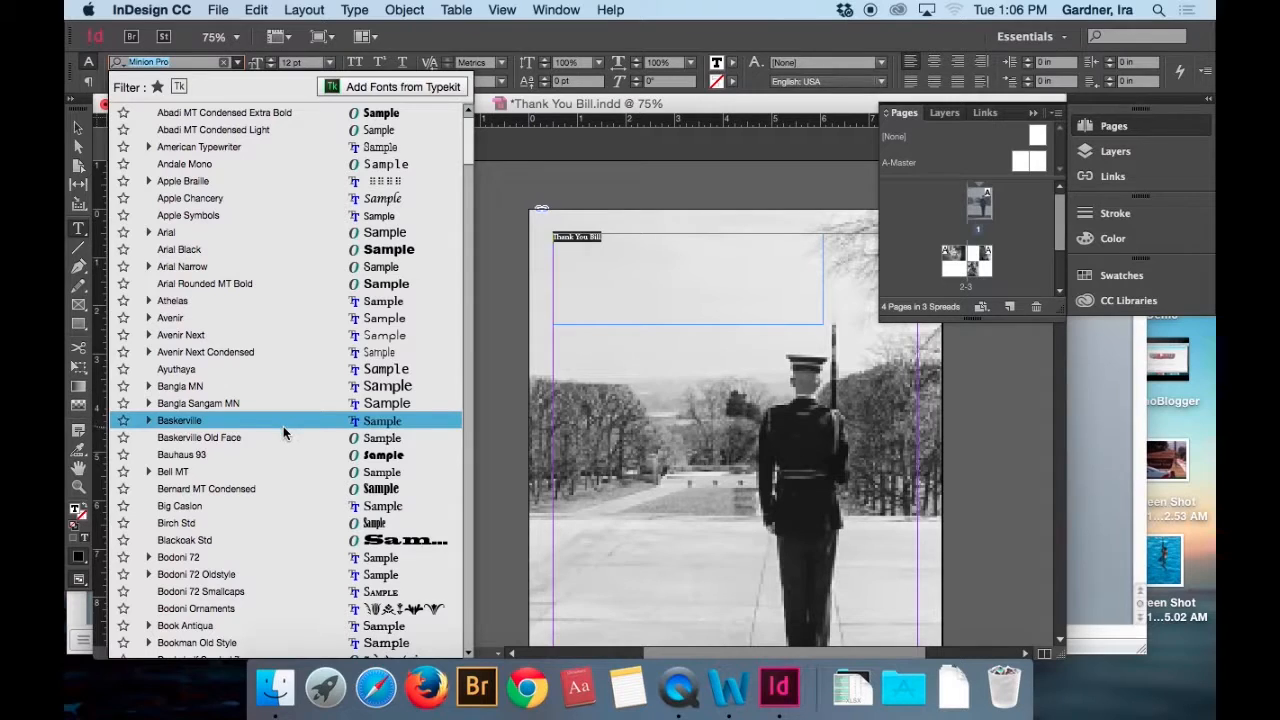
scroll(296, 432, "down", 2)
scroll(296, 437, "down", 7)
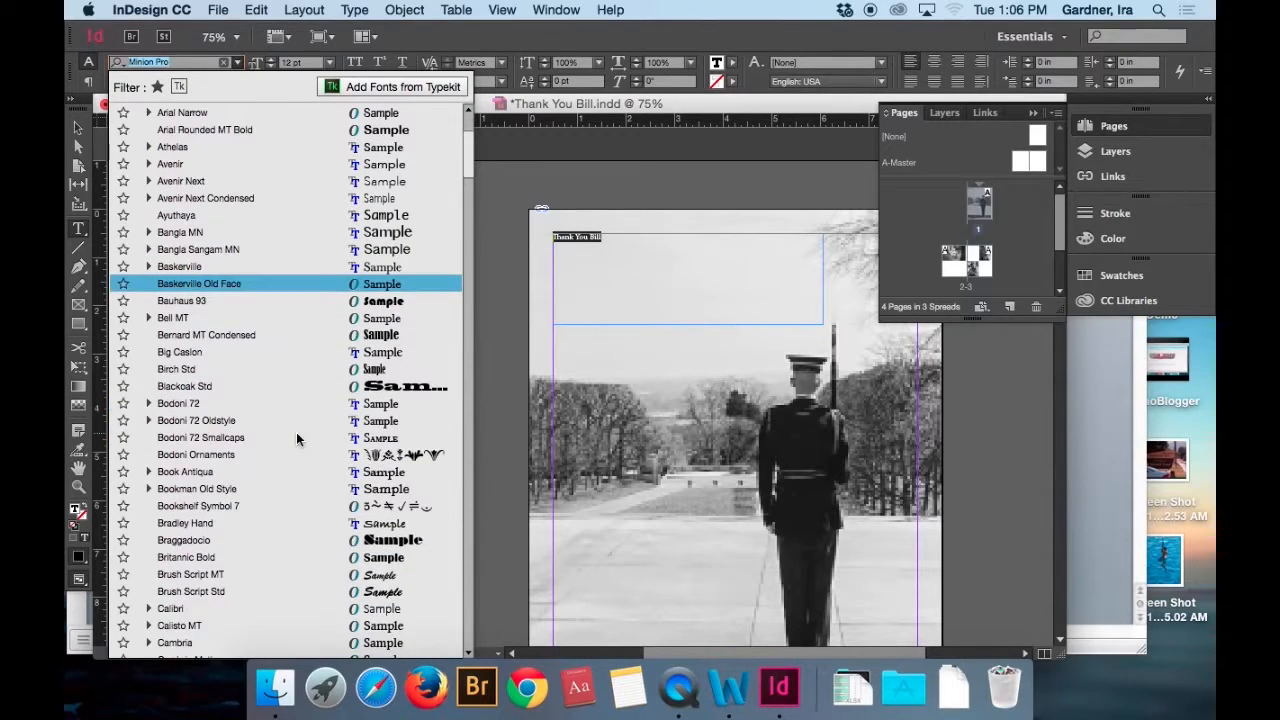
scroll(296, 437, "down", 9)
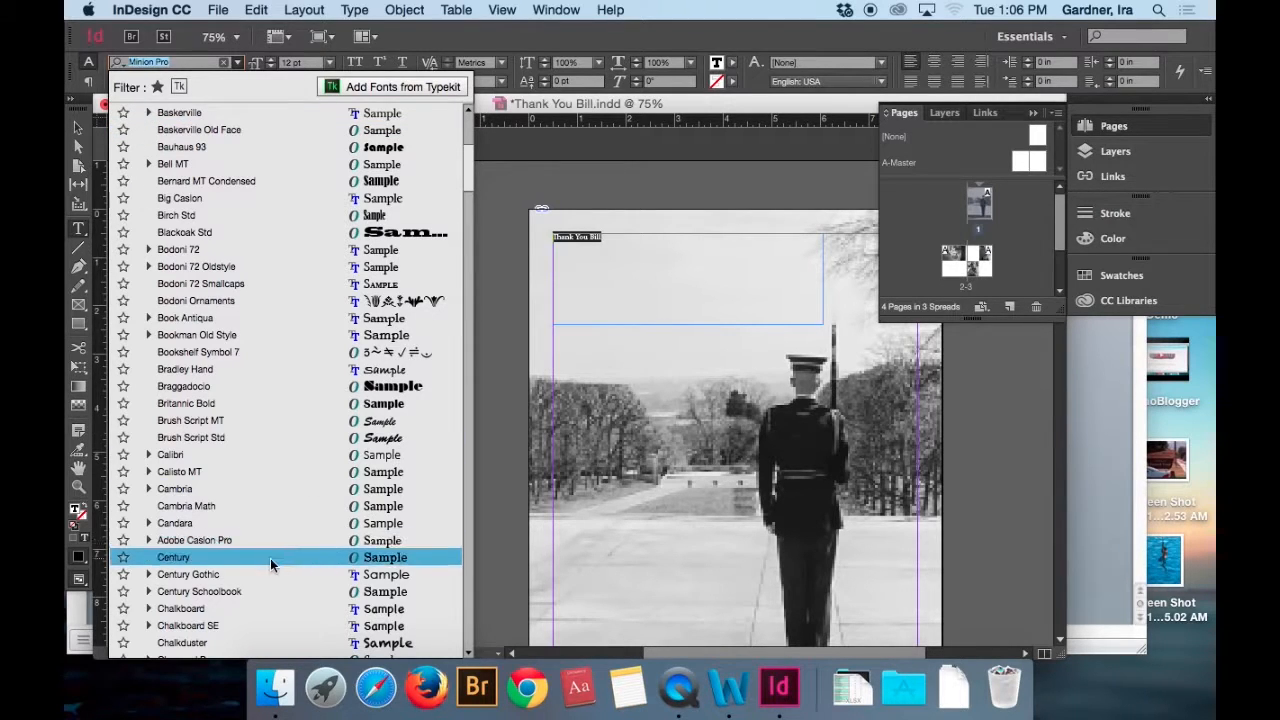
scroll(267, 556, "down", 9)
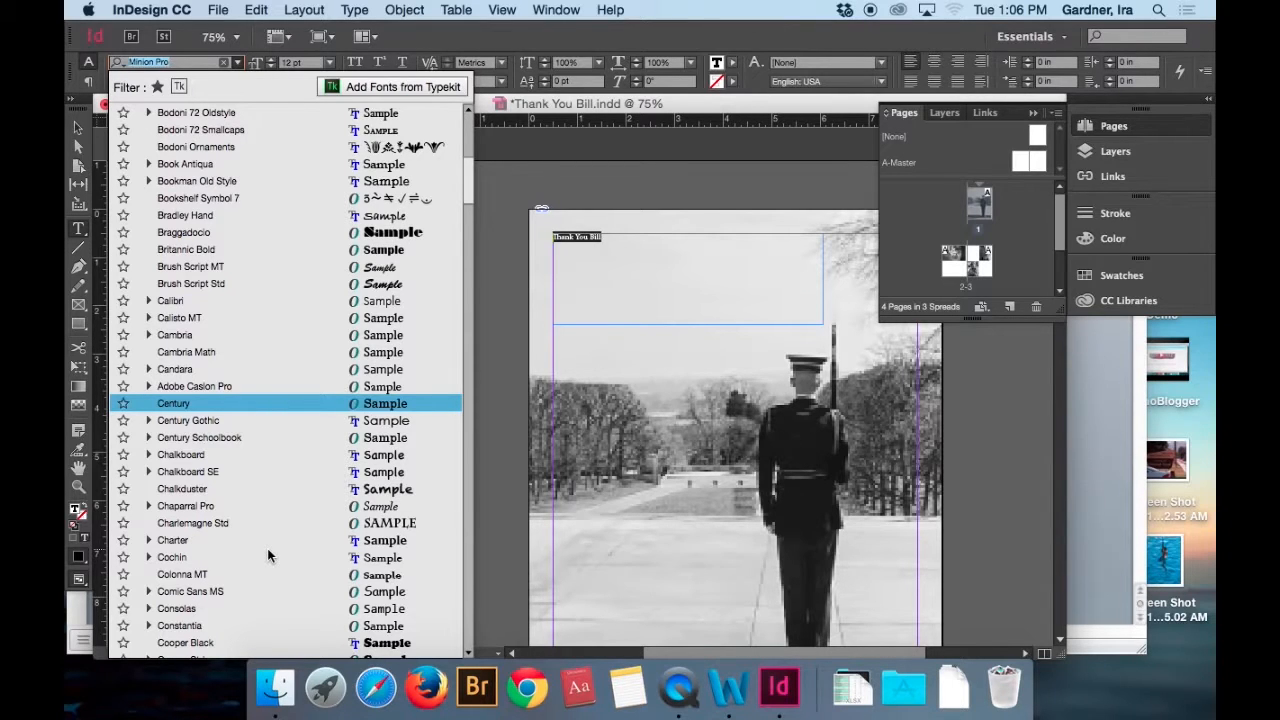
scroll(267, 556, "down", 20)
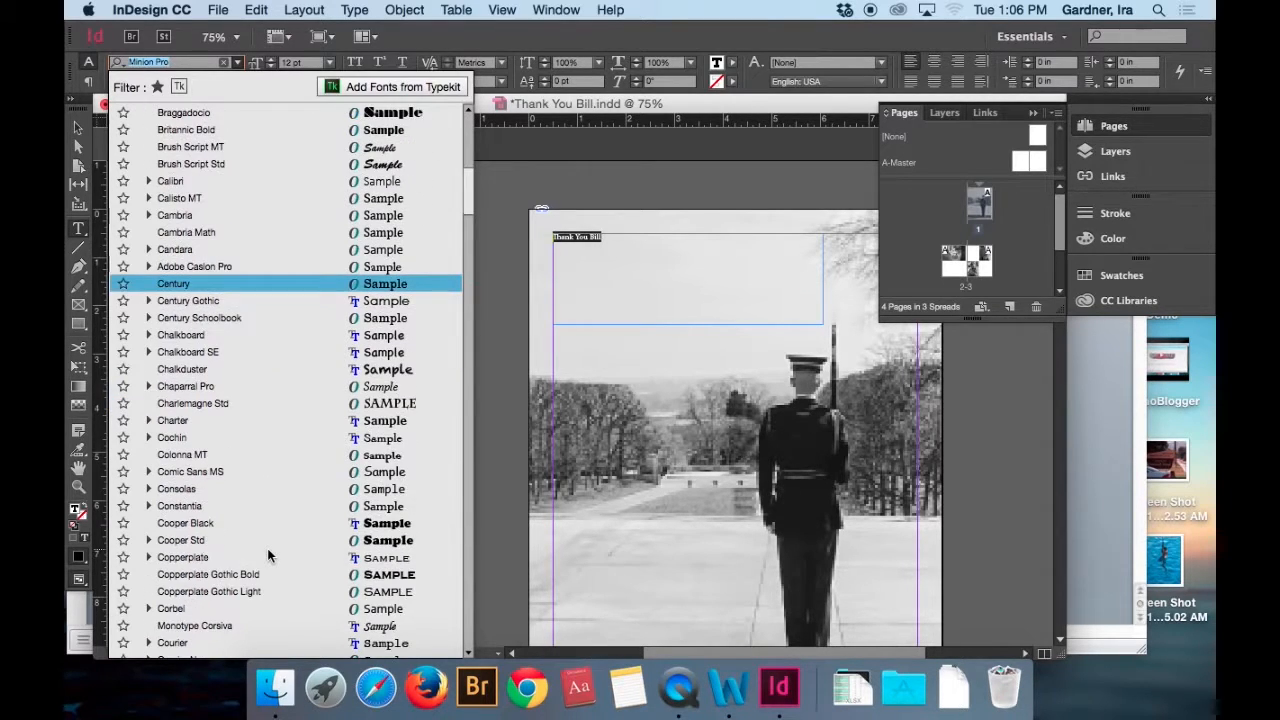
scroll(267, 556, "down", 20)
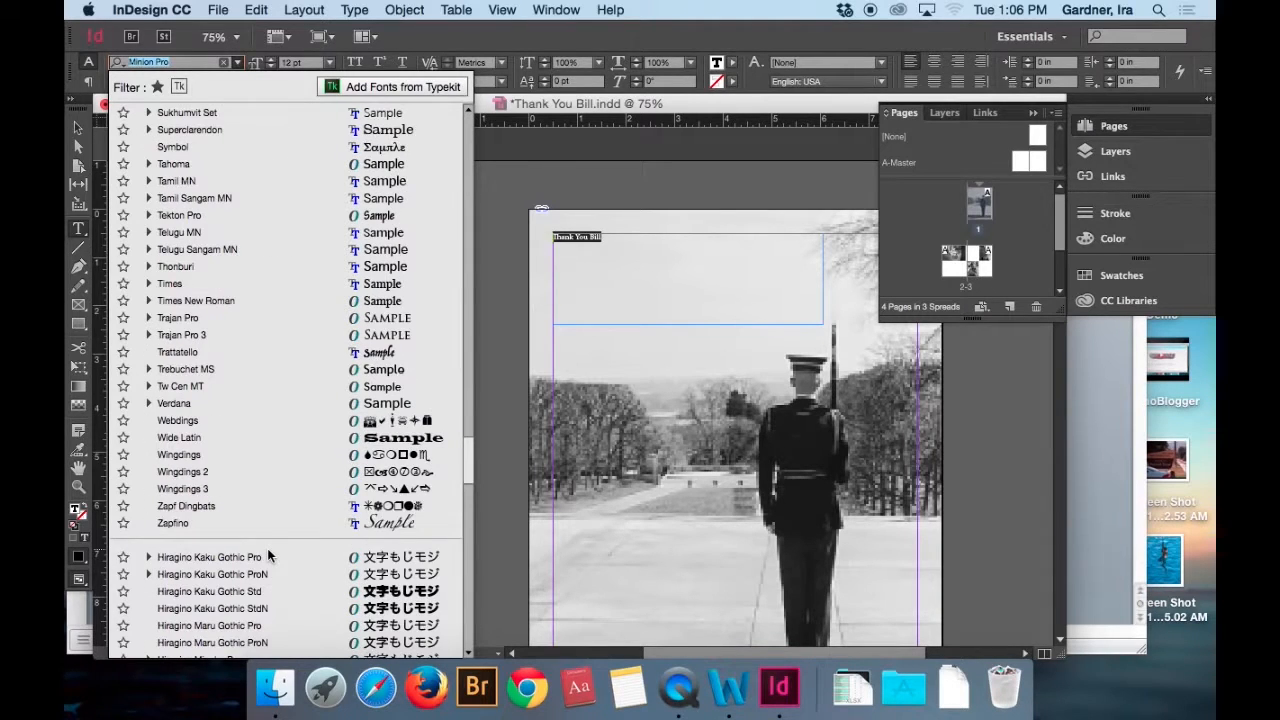
left_click(206, 300)
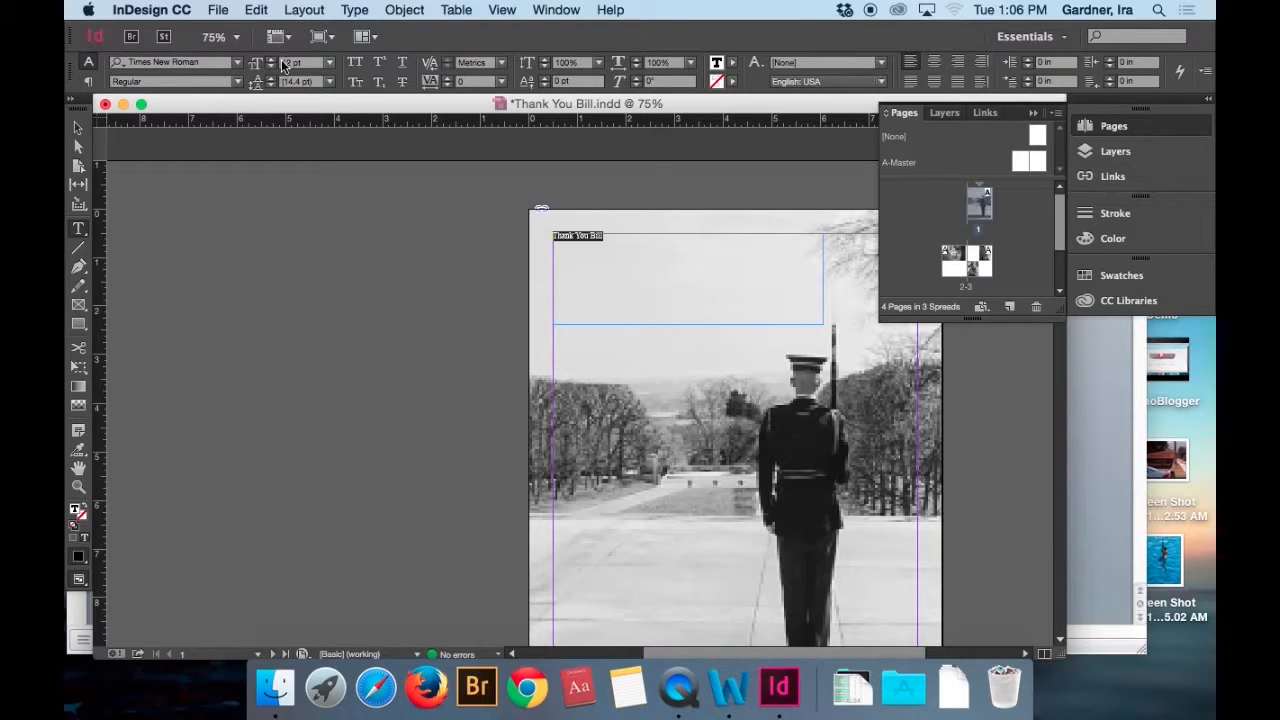
left_click(329, 62)
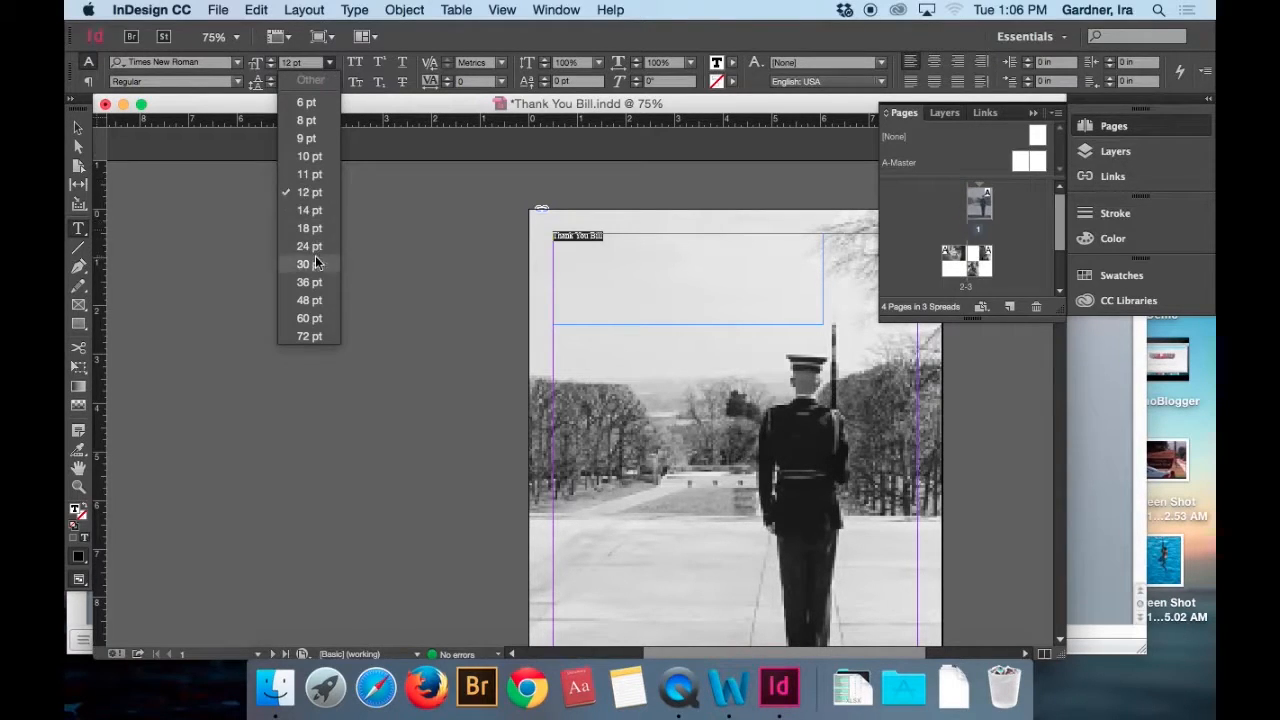
left_click(309, 318)
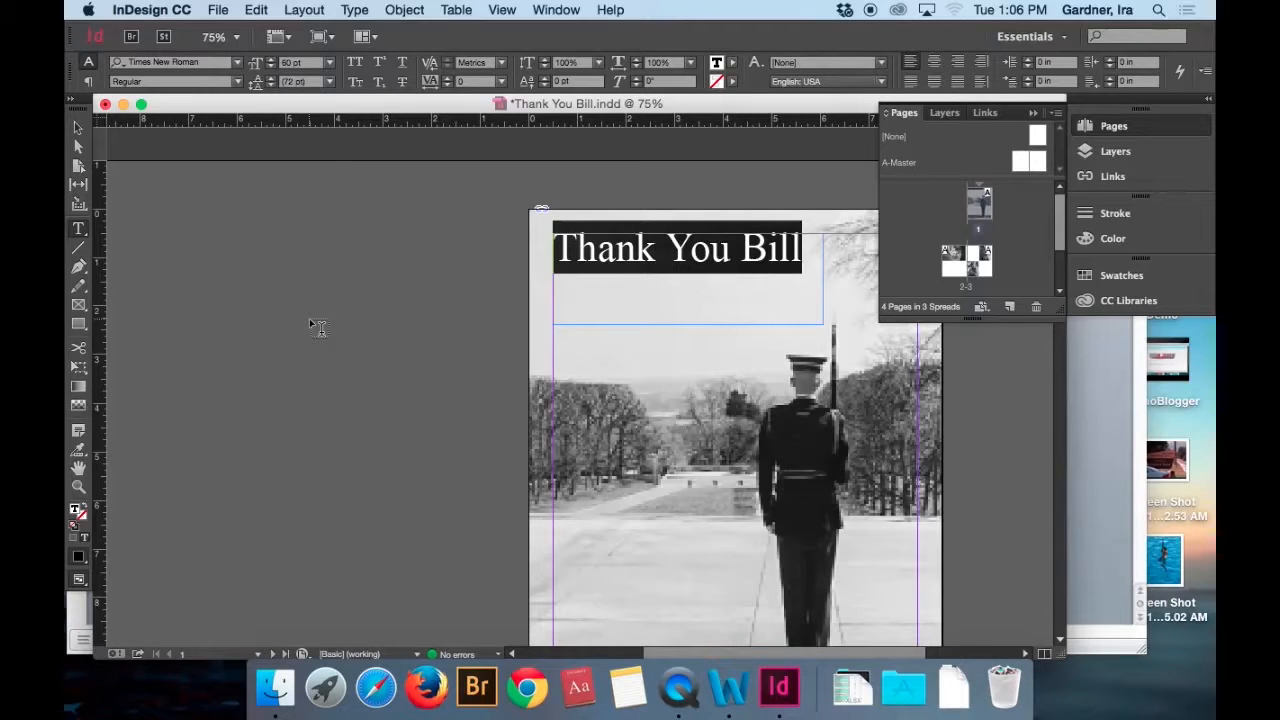
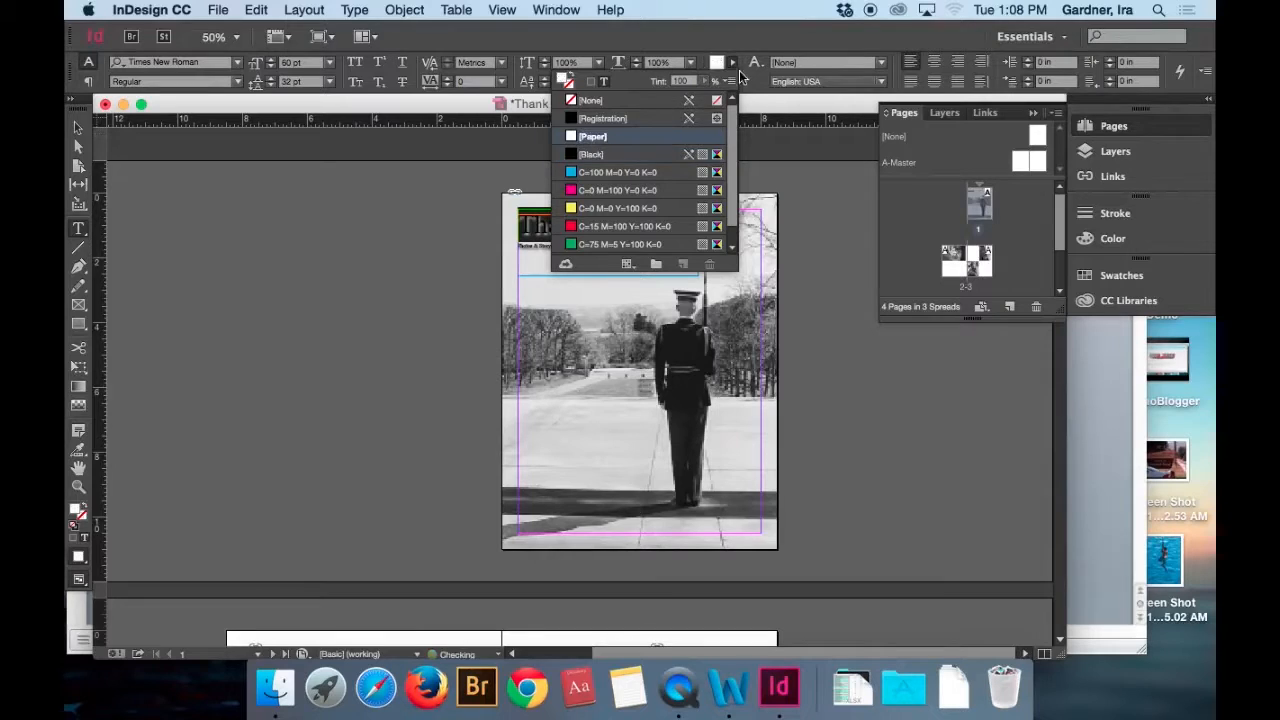
Outline the [Paper]-filled "Thank You Bill" cover title with a [Black] stroke.
left_click(739, 62)
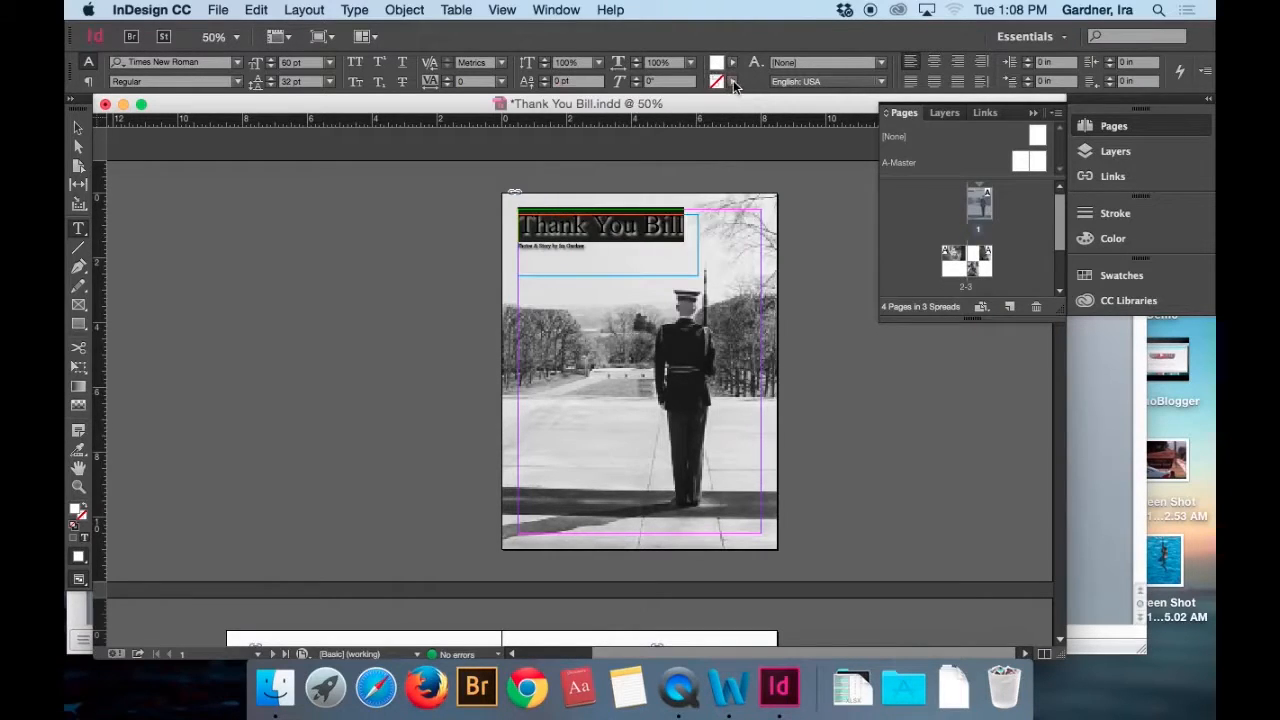
left_click(735, 82)
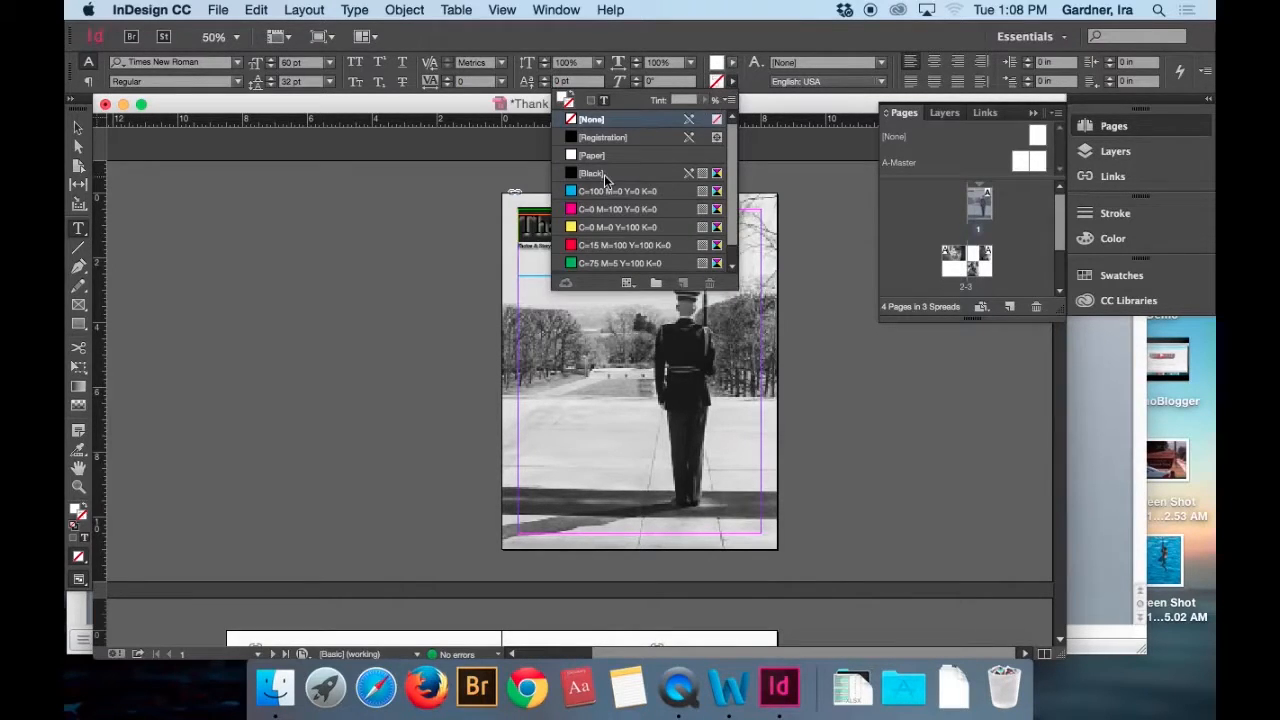
left_click(604, 173)
left_click(768, 198)
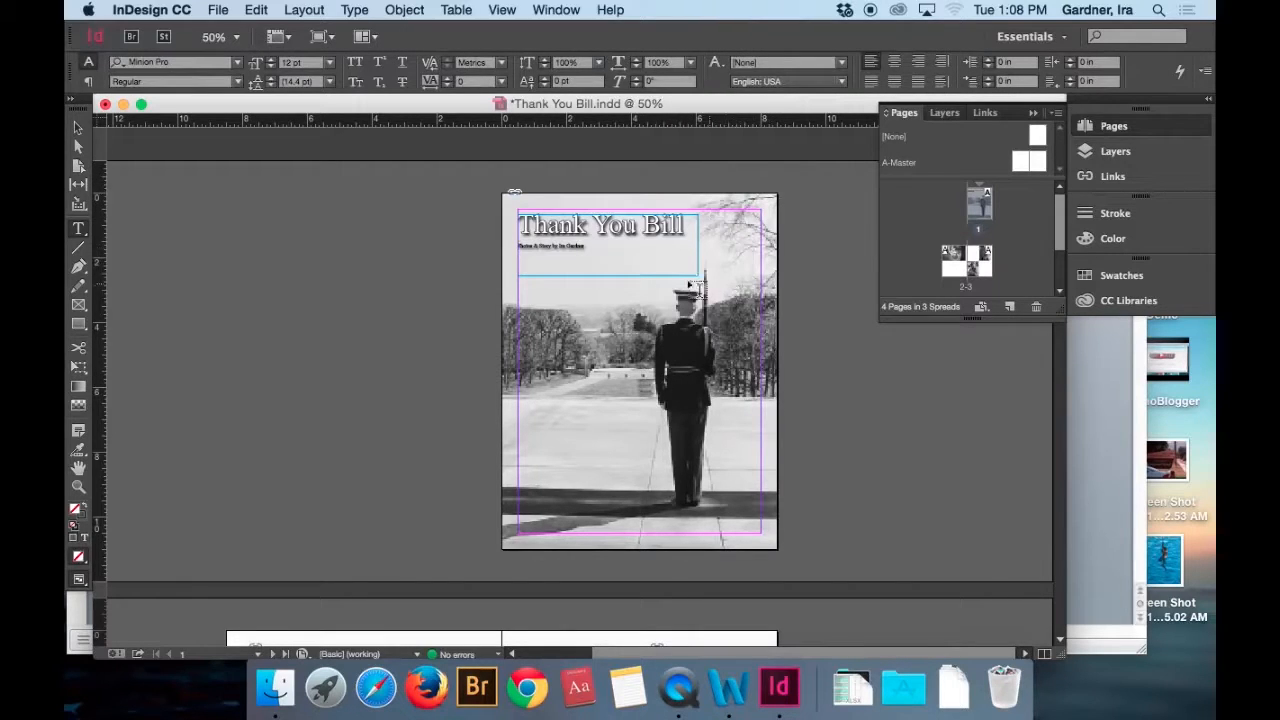
Cut the small byline out of the cover title's text frame and shorten the frame to about 1.07 in high.
left_click_drag(595, 248, 493, 240)
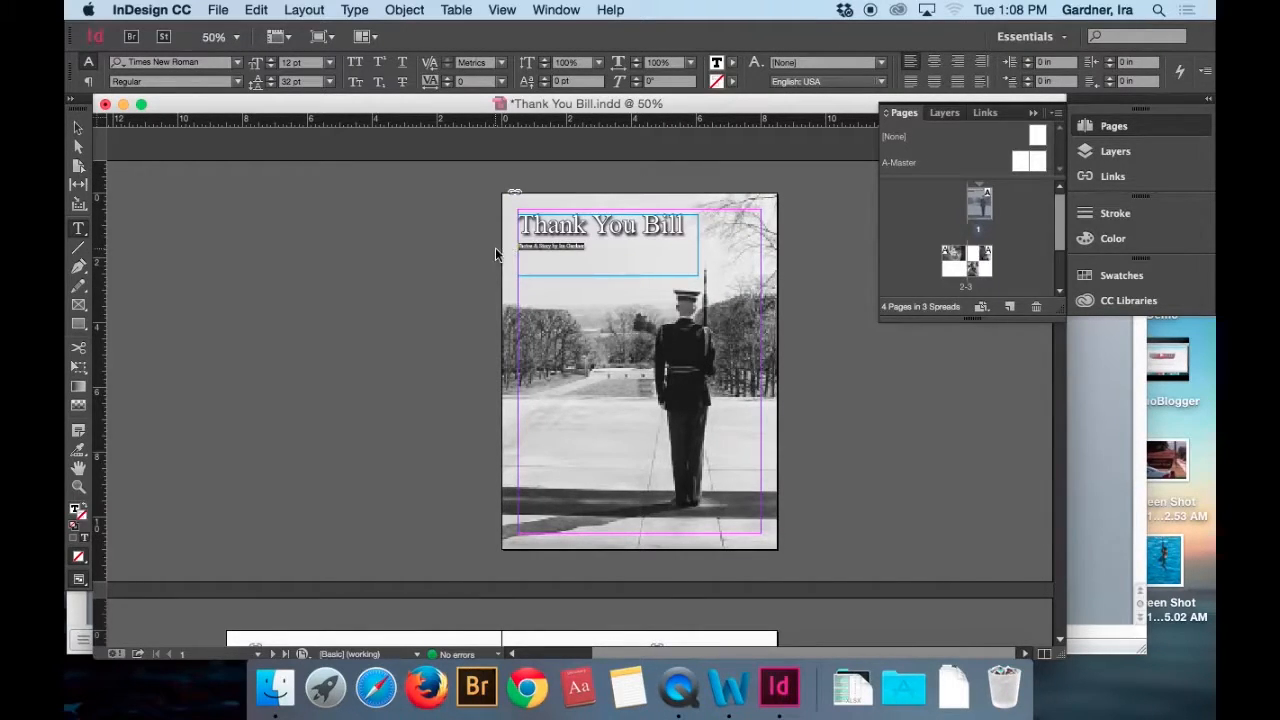
key("BackSpace")
left_click(76, 128)
left_click_drag(607, 275, 607, 249)
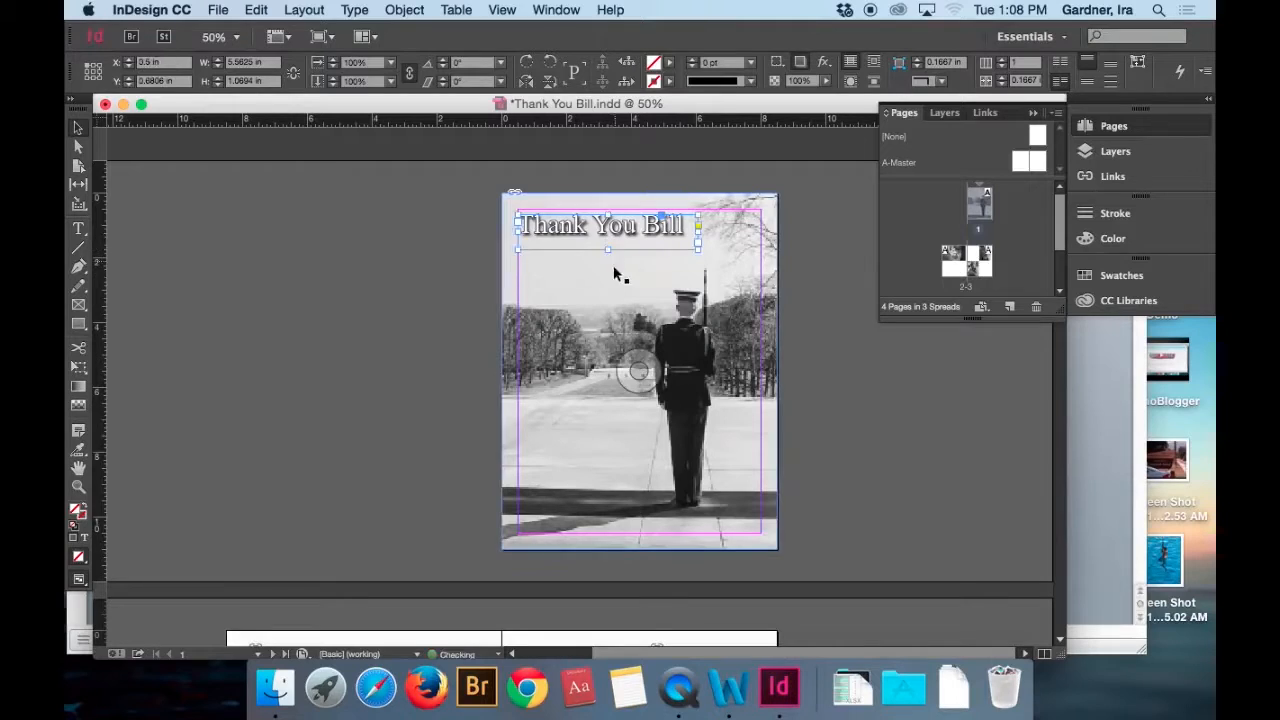
Paste the byline as its own text frame and position it just beneath the title at X 0.5 in, Y about 1.61 in.
key("super+v")
left_click_drag(584, 377, 551, 289)
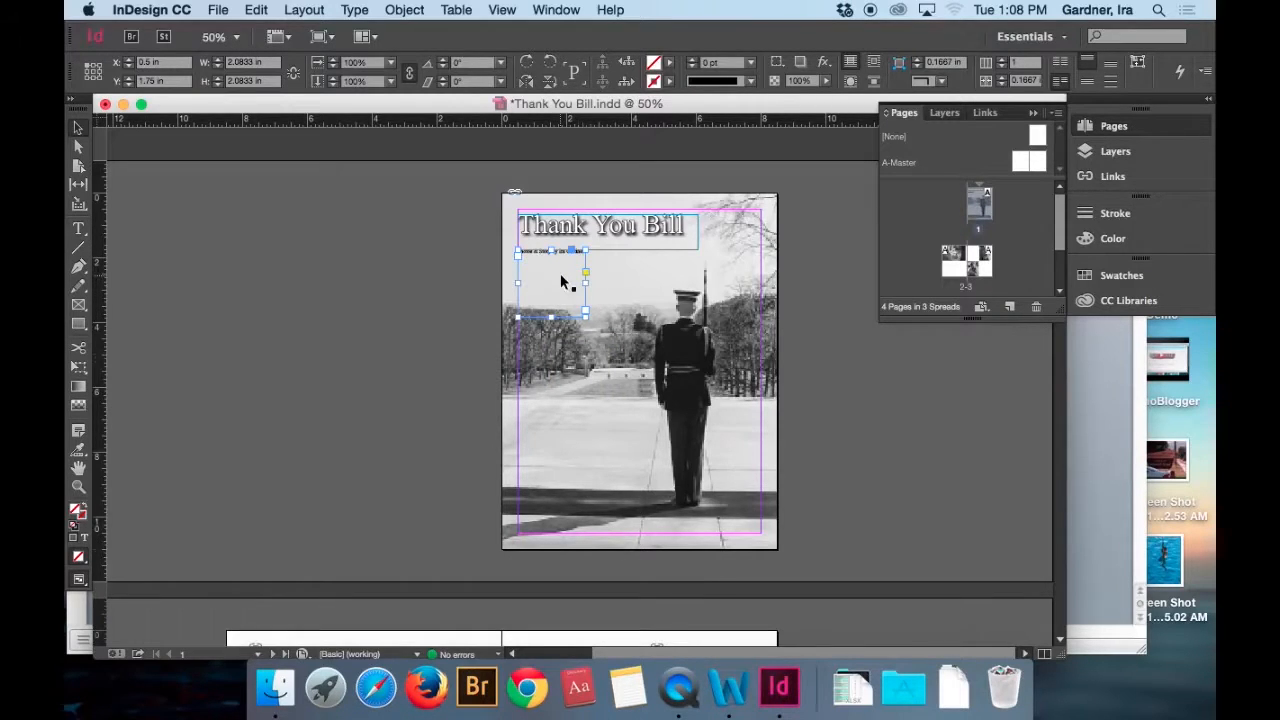
key("super+equal")
key("super+equal")
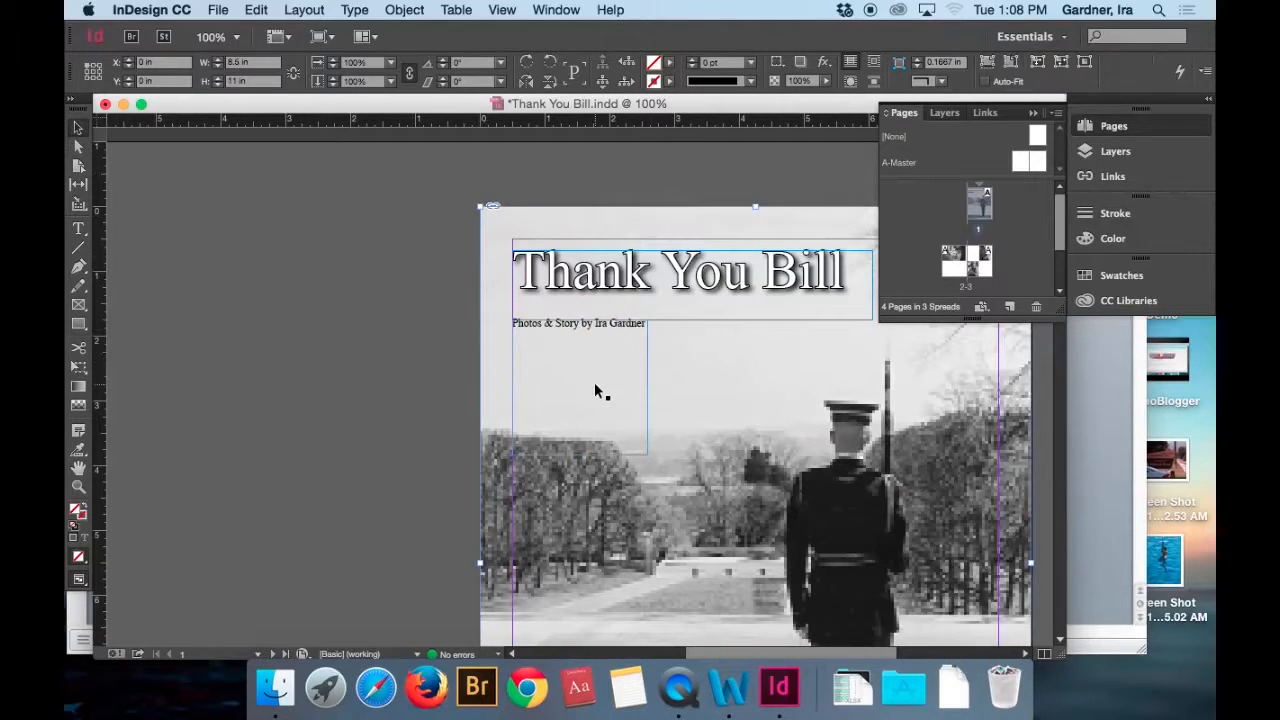
key("Up")
key("Up")
key("Up")
key("Up")
key("Up")
key("Up")
key("Up")
key("Up")
key("Up")
key("Up")
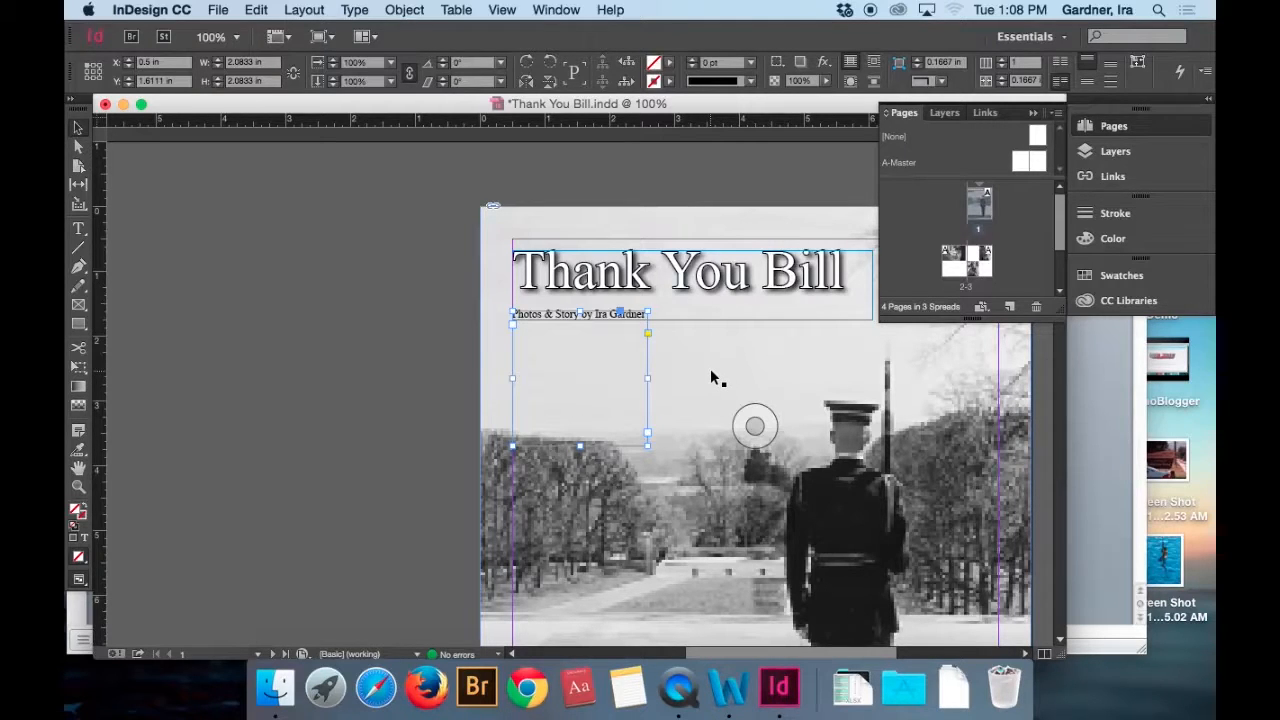
Shorten the byline's text frame to about 0.70 in high.
key("super+minus")
key("super+minus")
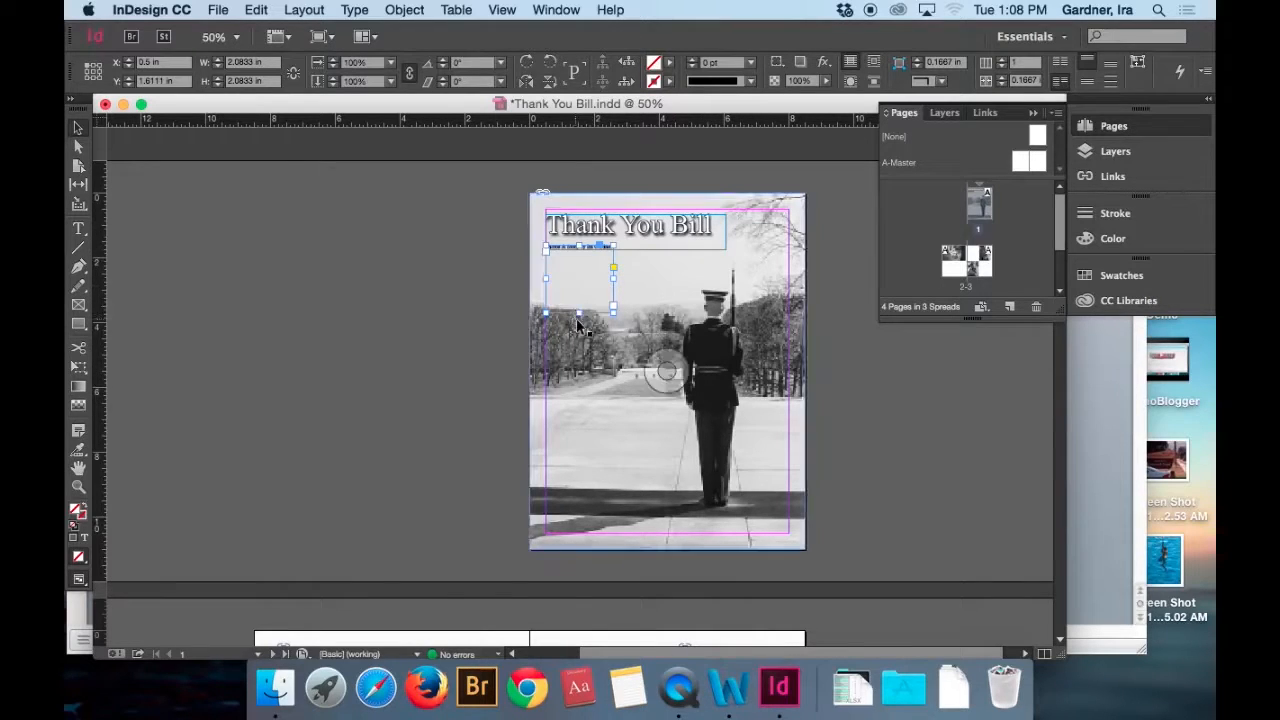
left_click_drag(578, 313, 572, 267)
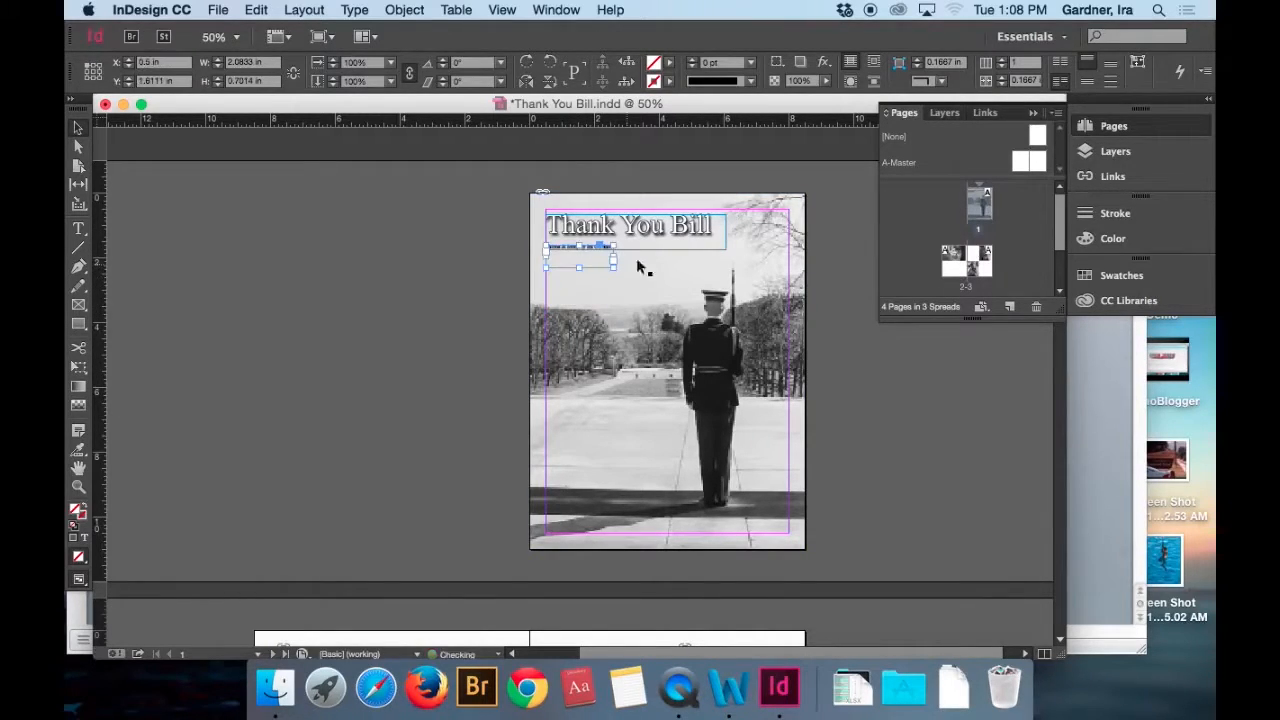
Group the title and byline frames and move the group up to page 1's top margin.
left_click(657, 242, "shift")
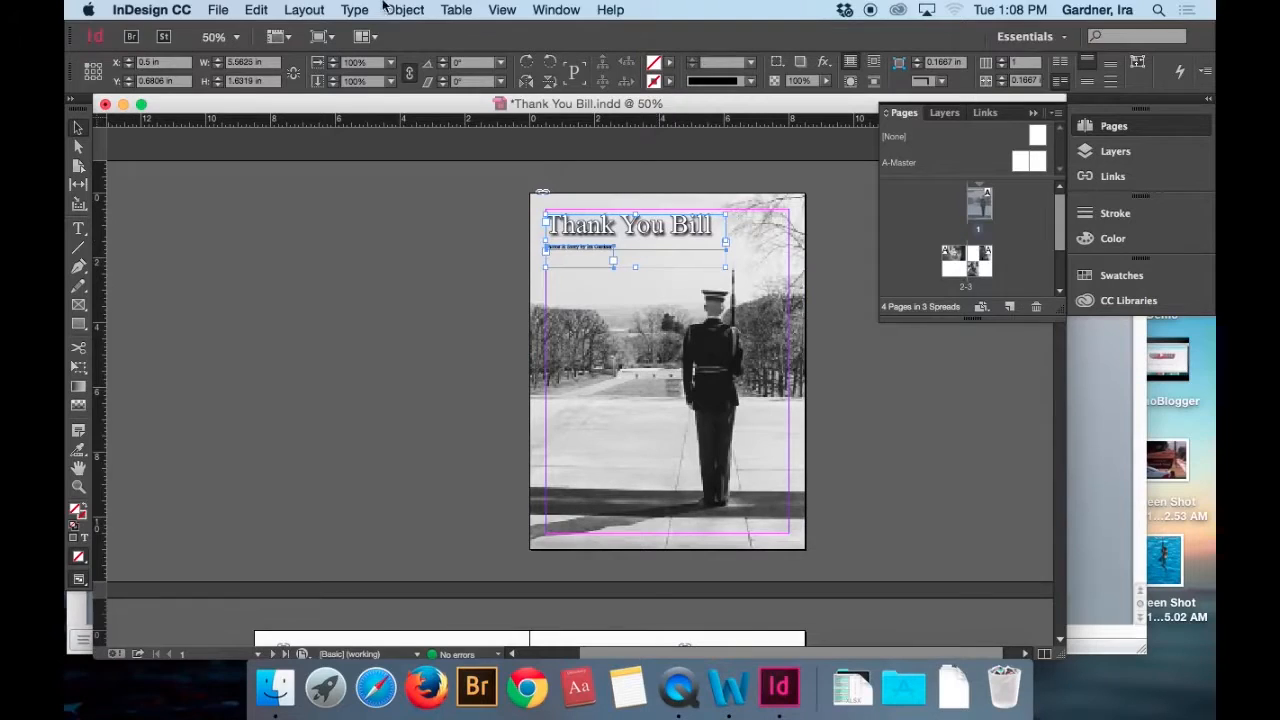
left_click(301, 10)
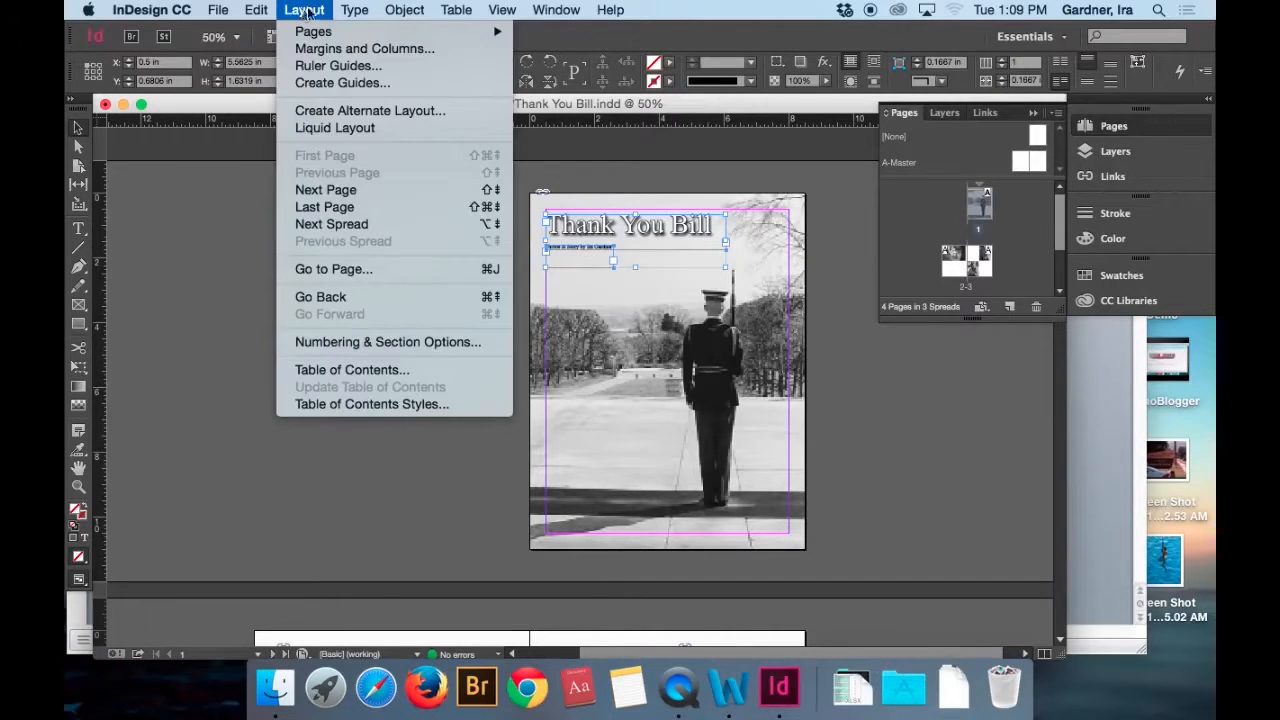
mouse_move(399, 10)
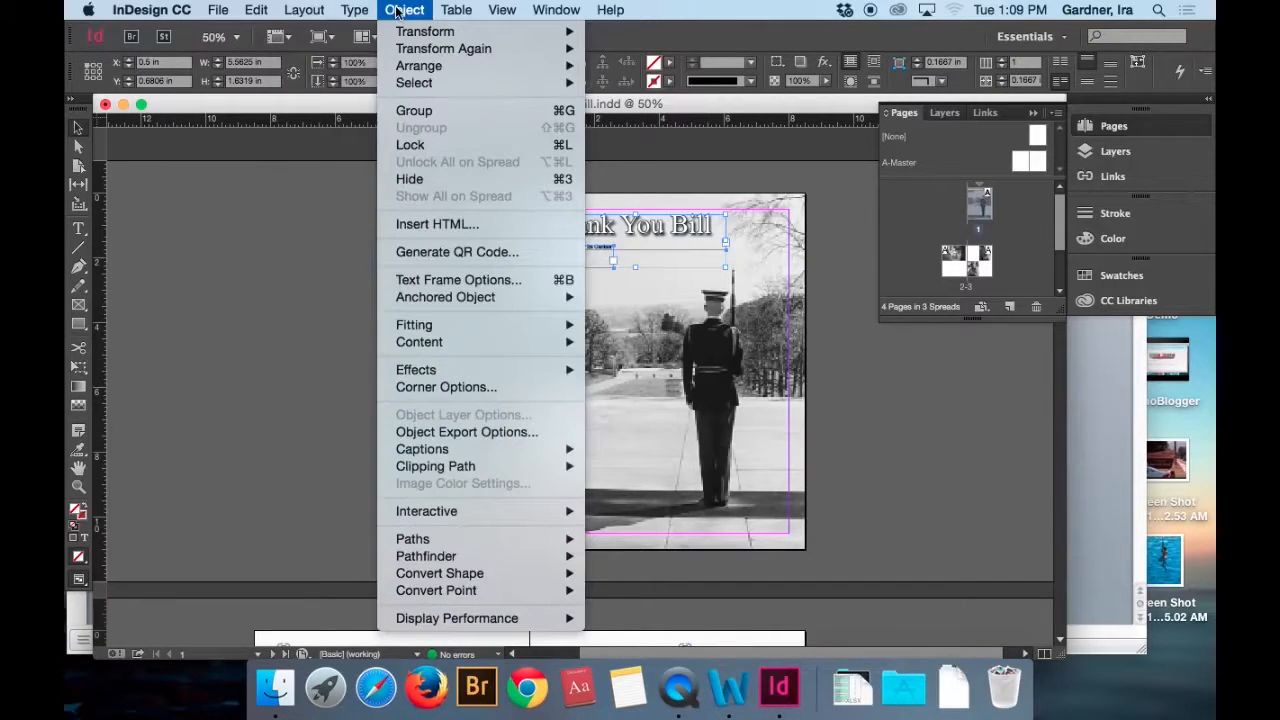
left_click(436, 114)
mouse_move(658, 249)
left_mouse_down()
mouse_move(657, 262)
mouse_move(654, 237)
left_mouse_up()
left_click(423, 379)
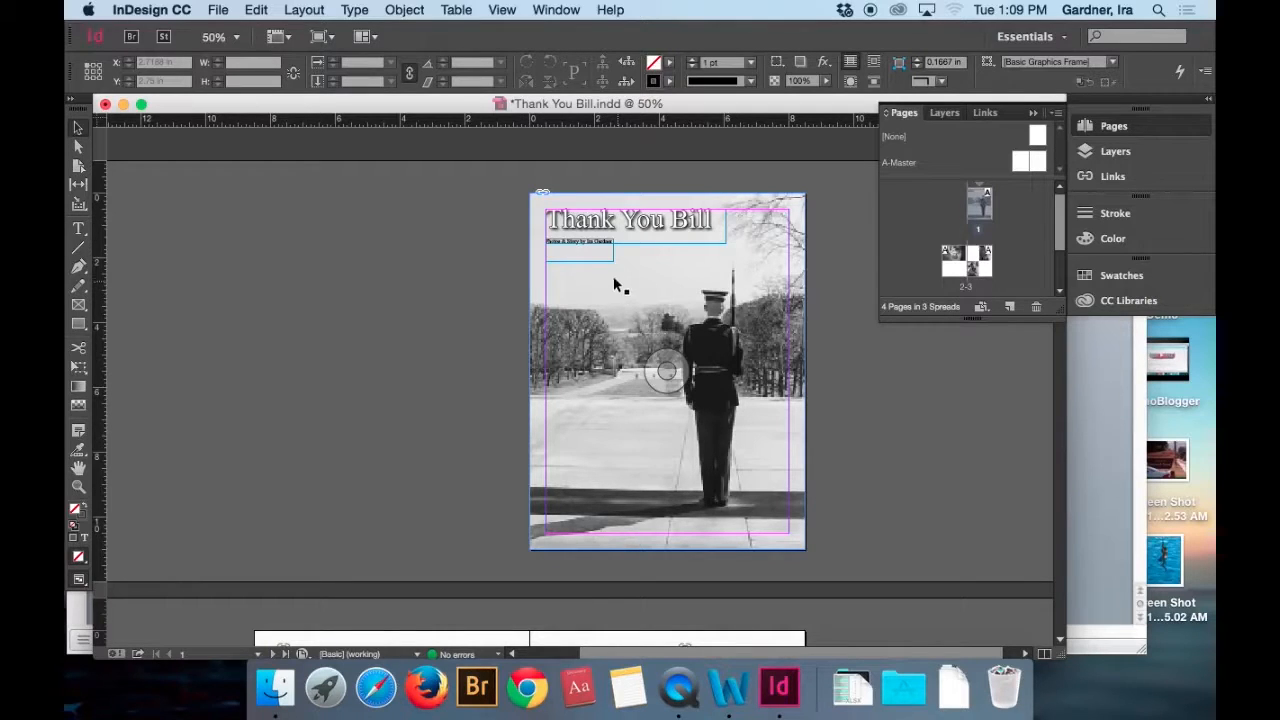
Move the grouped title and byline down the cover to a Y position of about 1.21 in, then deselect the group.
left_click(618, 244)
key("Down")
key("Down")
key("Down")
key("Down")
key("Down")
key("Down")
key("Down")
key("Down")
key("Down")
key("Down")
key("Down")
key("Down")
key("Down")
key("Down")
key("Down")
key("Down")
key("Down")
key("Down")
key("Down")
key("Down")
key("Down")
key("Down")
key("Down")
key("Down")
key("Down")
key("Down")
key("Down")
key("Down")
key("Down")
key("Down")
key("Down")
key("Down")
key("Down")
key("Down")
key("Down")
key("Down")
key("Down")
key("Down")
key("Down")
key("Down")
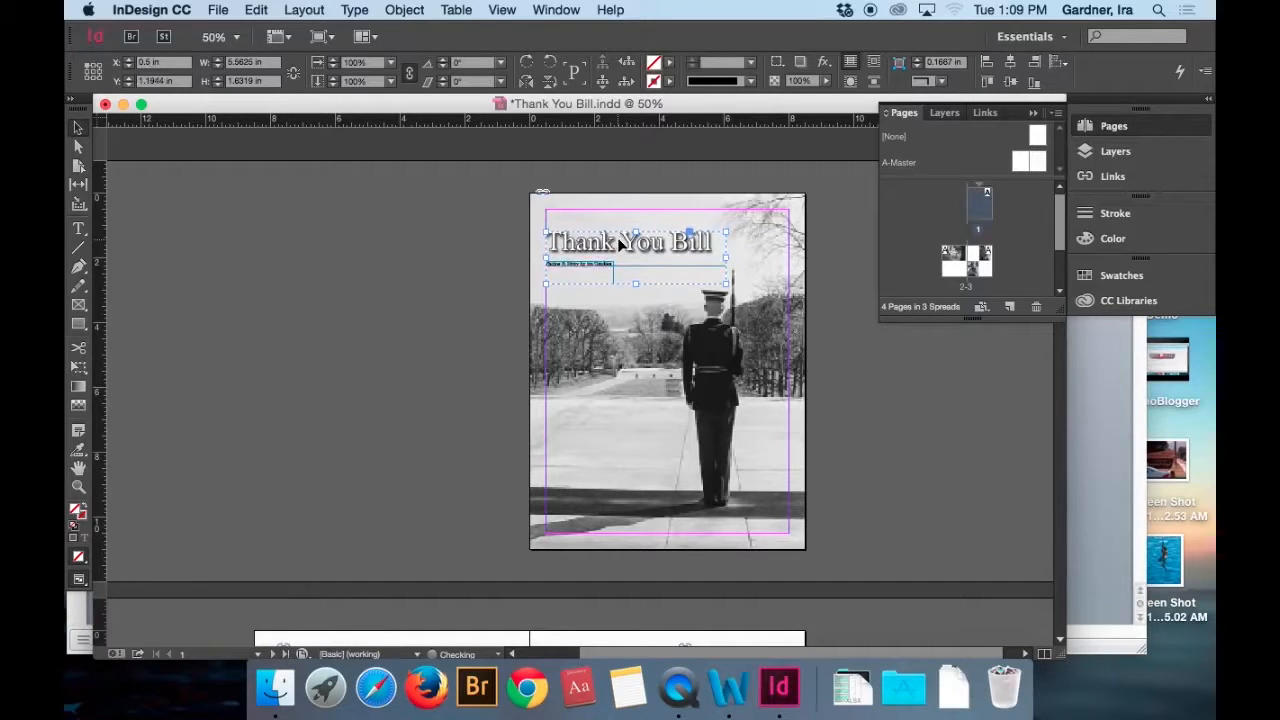
key("Down")
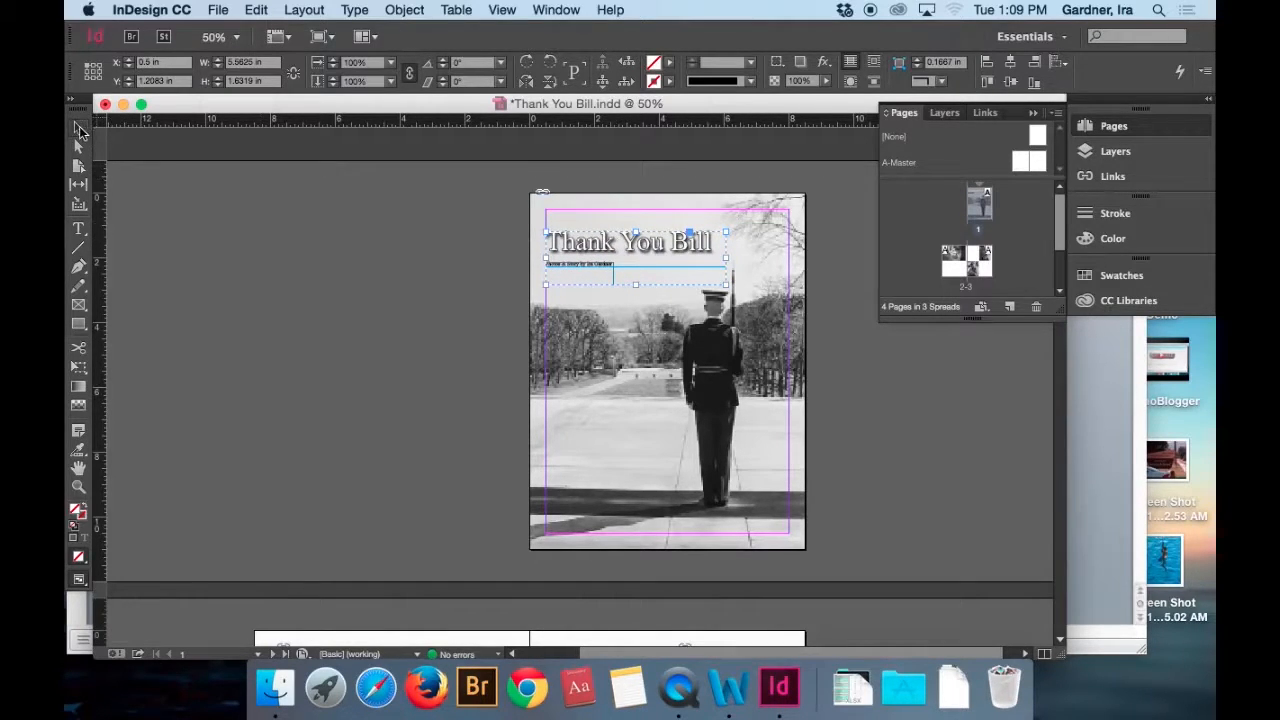
left_click(374, 398)
Place the Bill Story file in a 3.625 by 5 in text frame below the photo in page 2's first column.
scroll(382, 402, "down", 10)
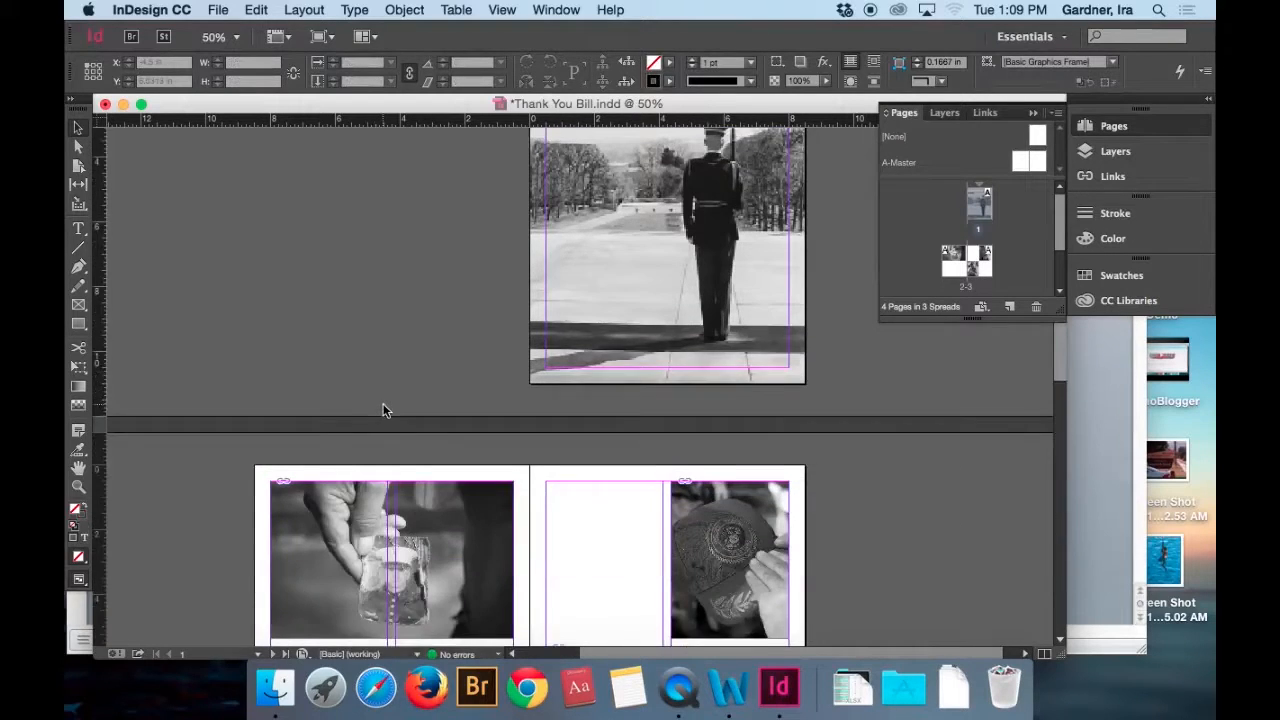
scroll(384, 408, "down", 1)
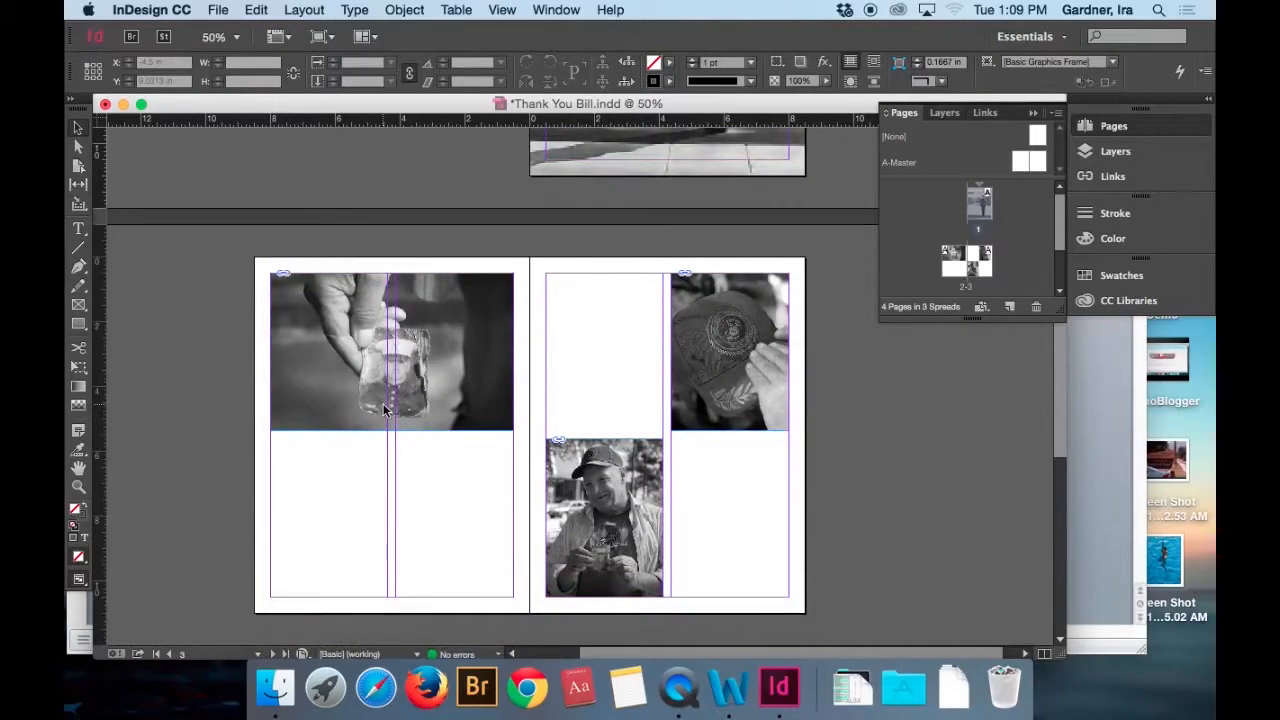
scroll(384, 408, "down", 1)
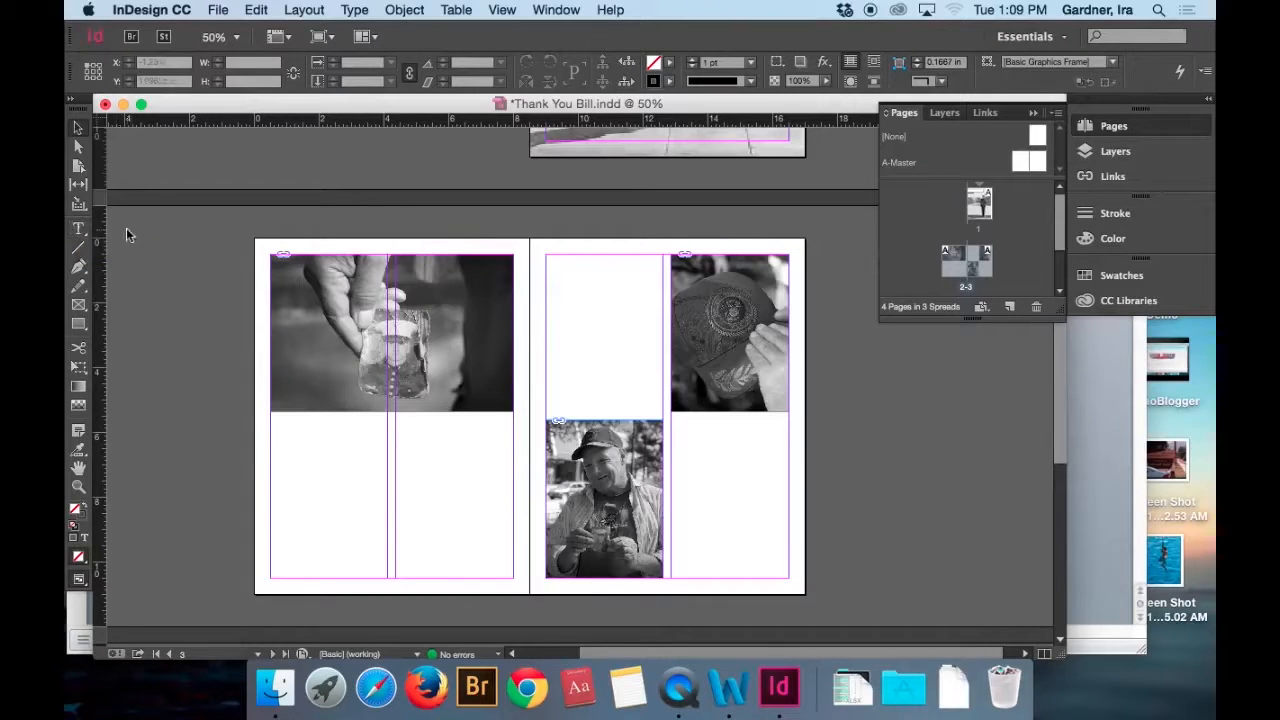
left_click(217, 10)
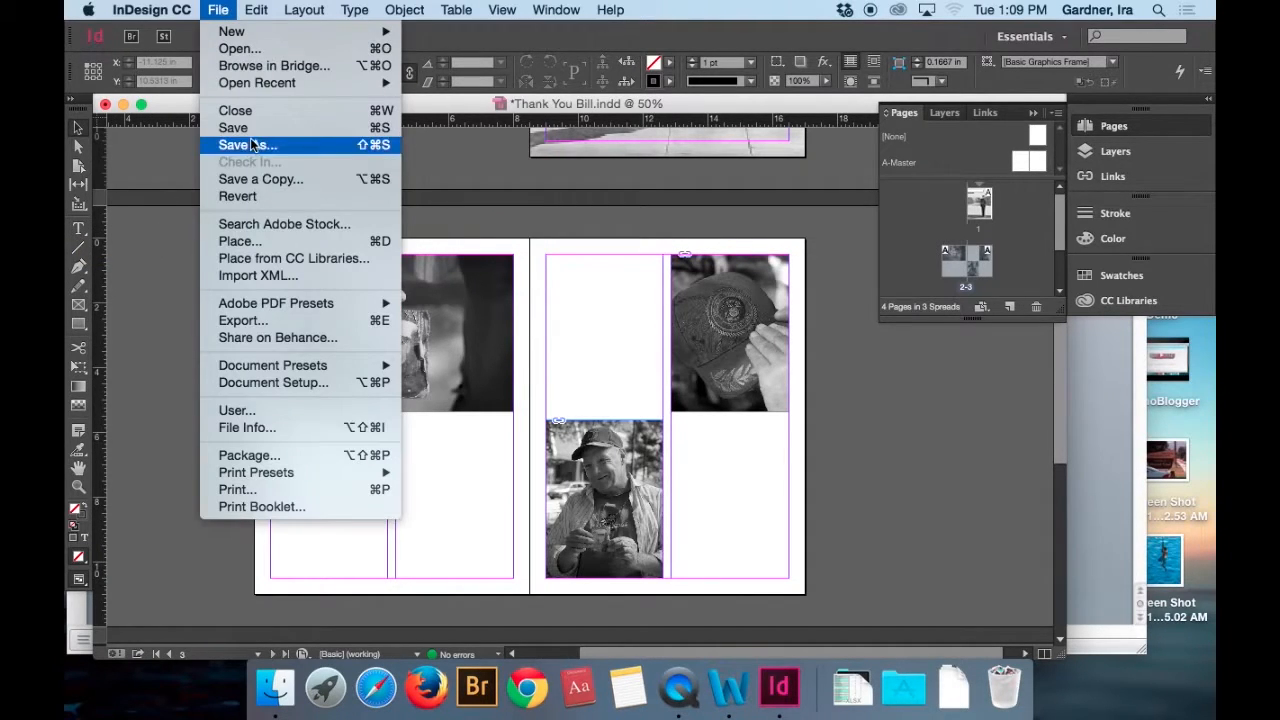
left_click(241, 242)
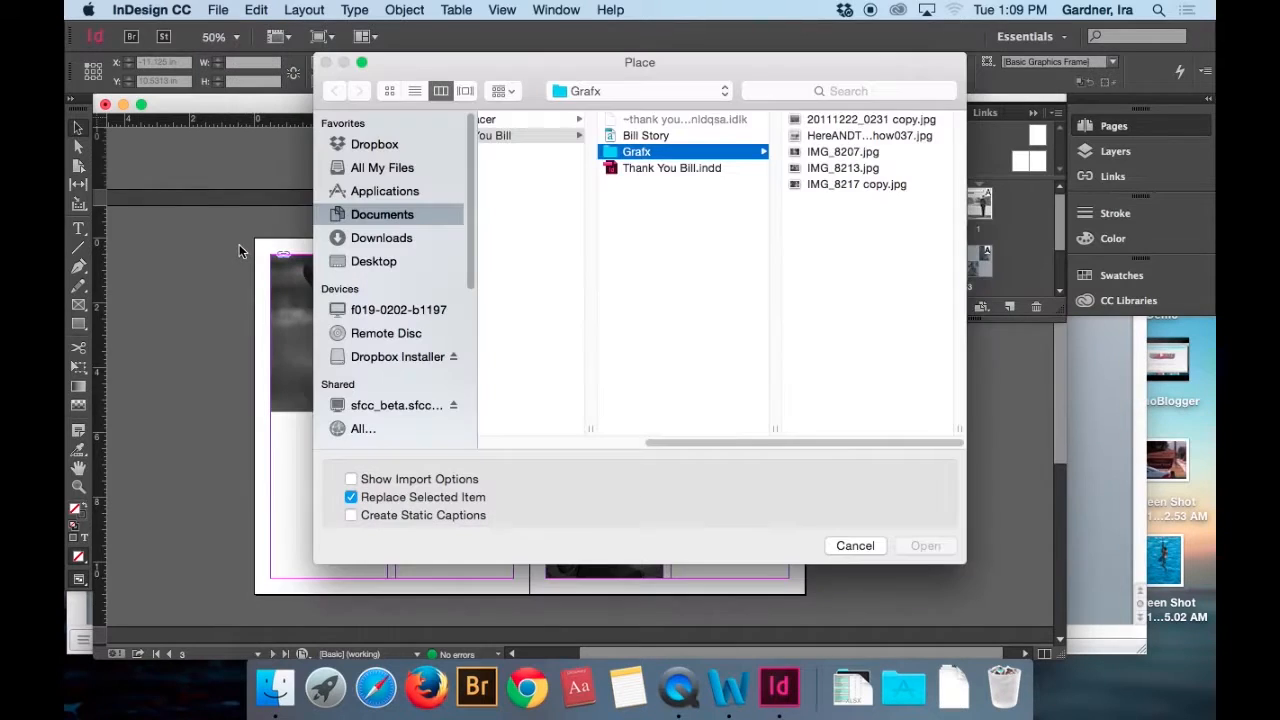
double_click(676, 135)
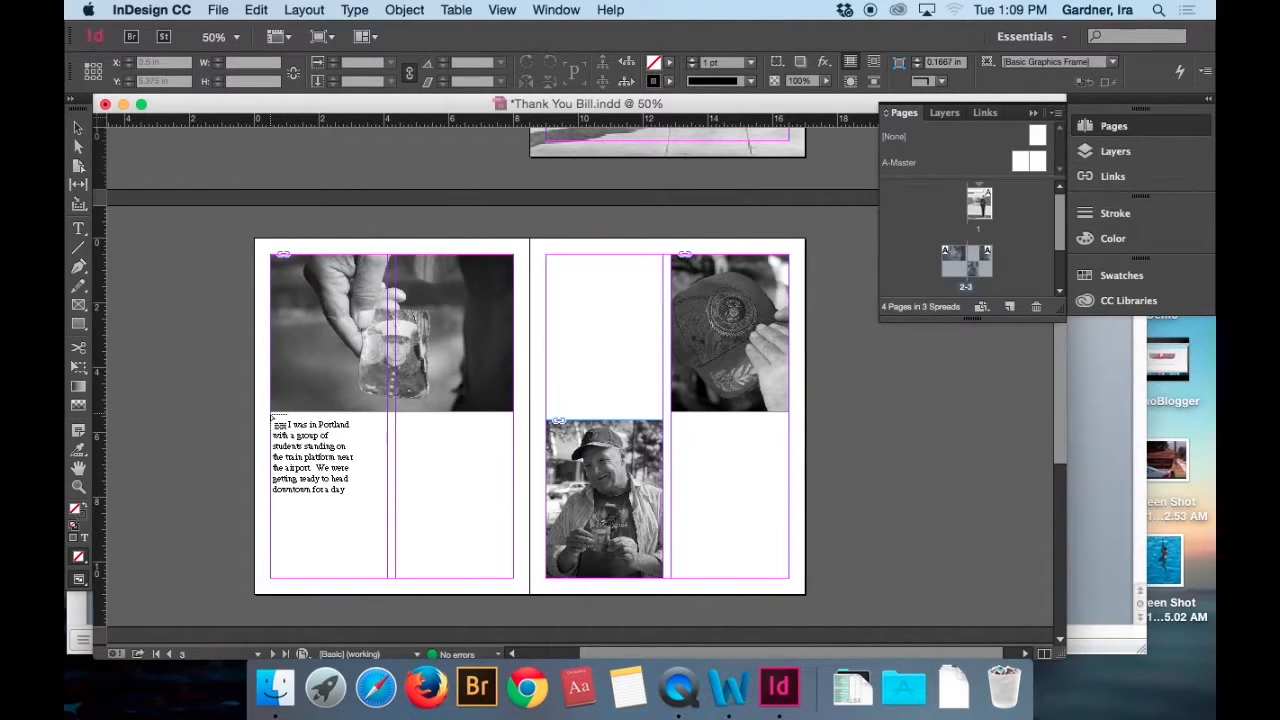
left_click_drag(272, 415, 388, 578)
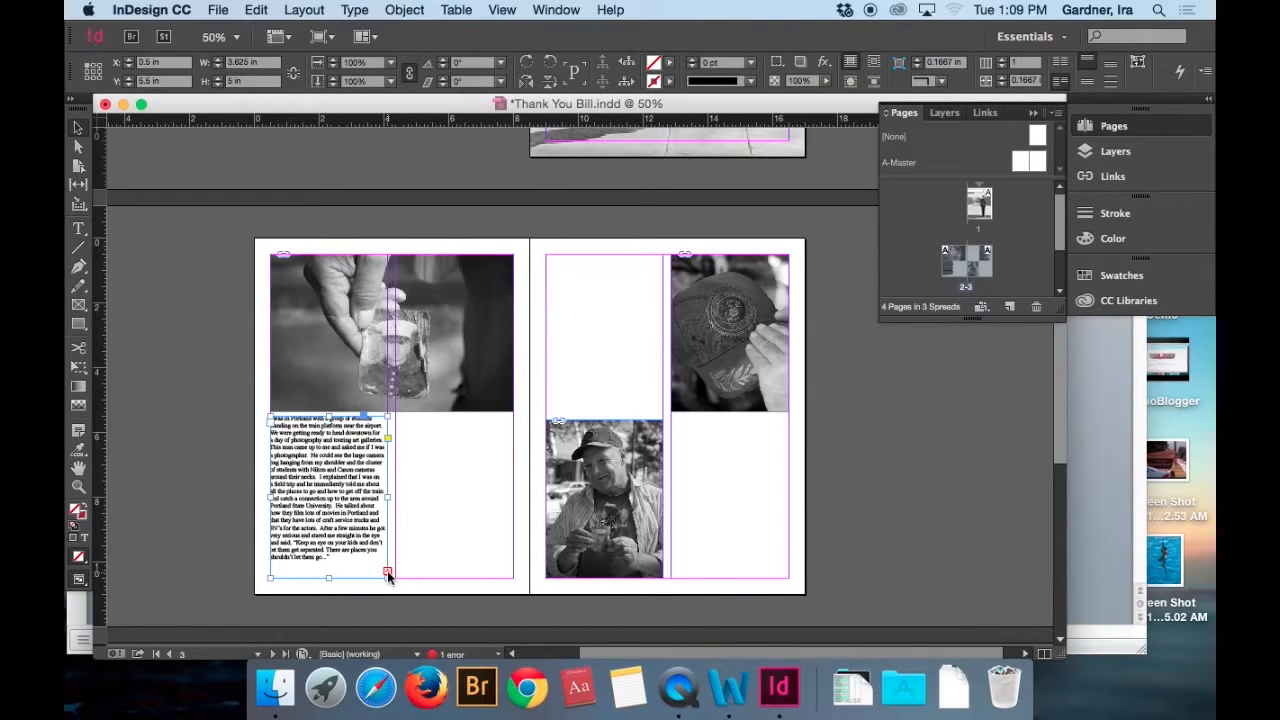
Thread the overset story text into page 2's second column below the photo and into page 3's first column.
left_click(388, 573)
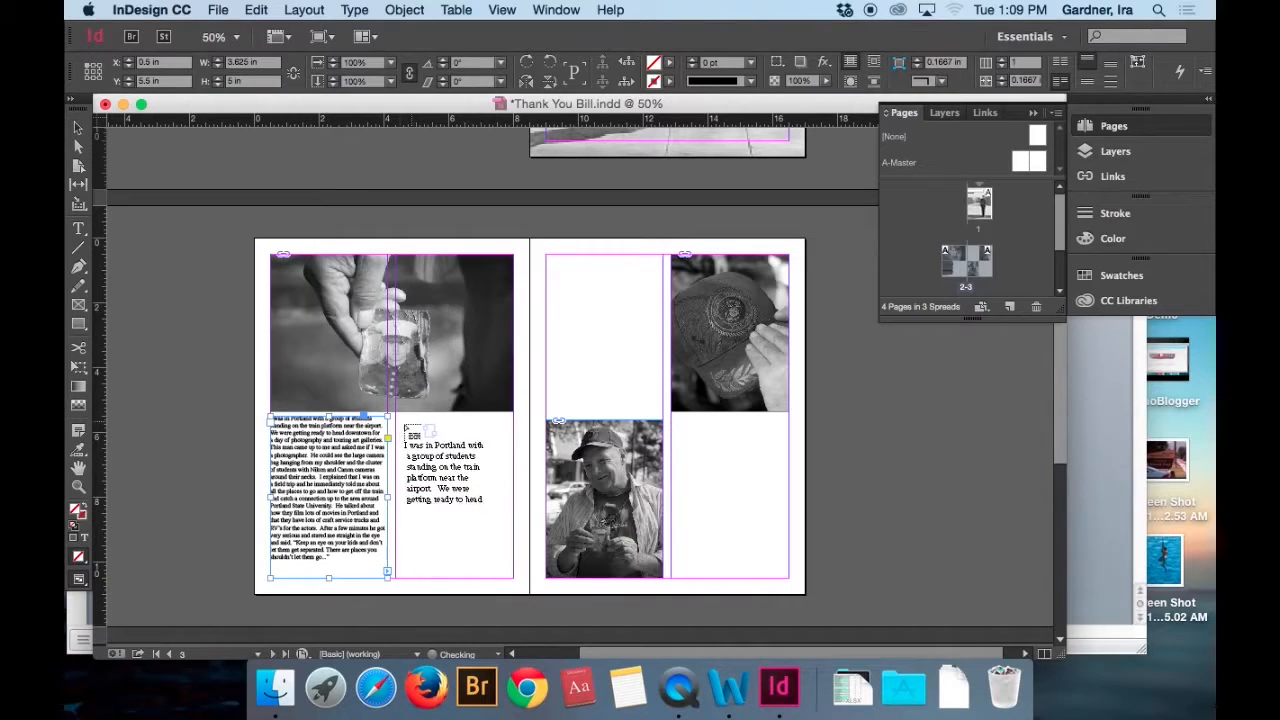
left_click(398, 420)
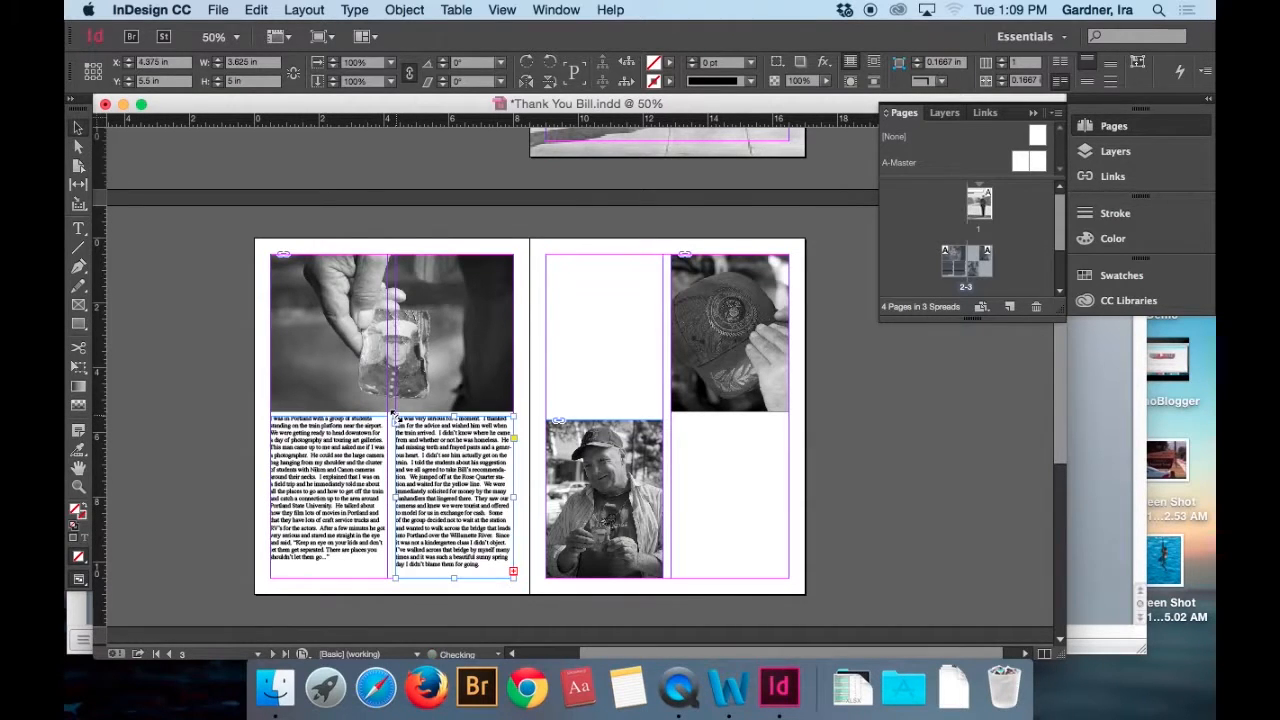
left_click(514, 574)
left_click(549, 262)
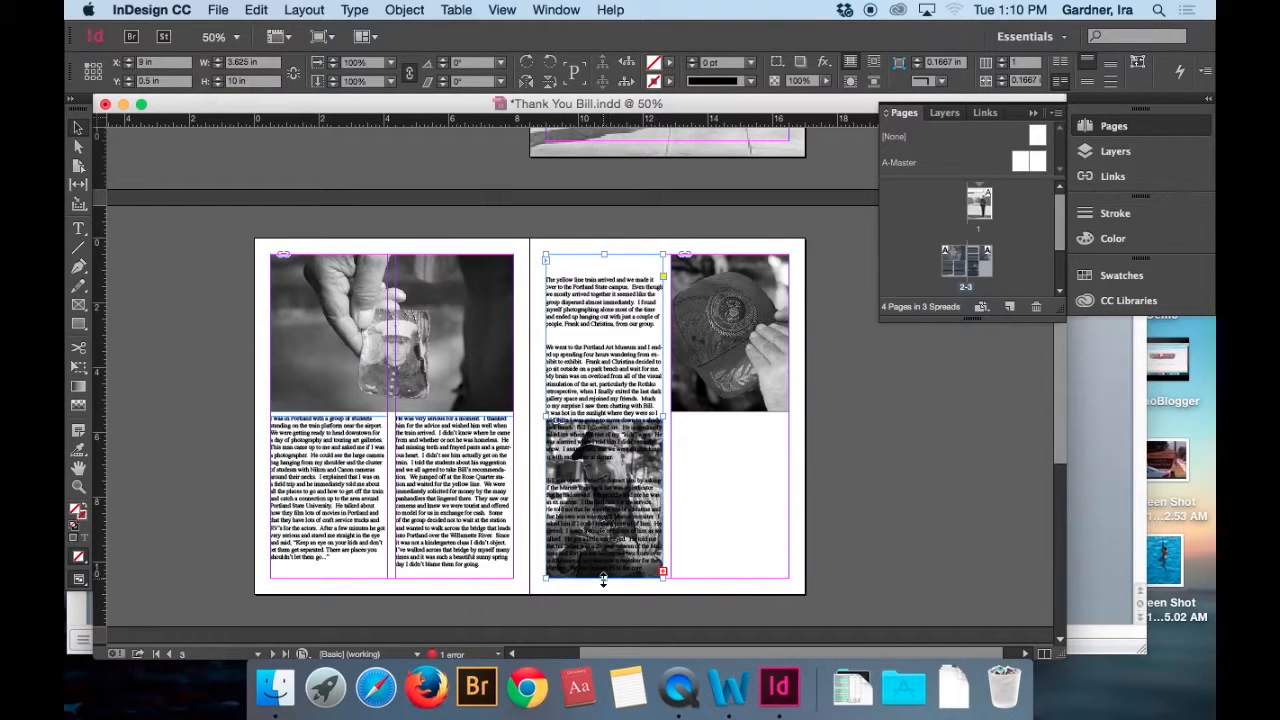
Wrap text around the bounding box of page 3's portrait photo and make the first column's text frame 10 in high.
left_click_drag(603, 579, 603, 474)
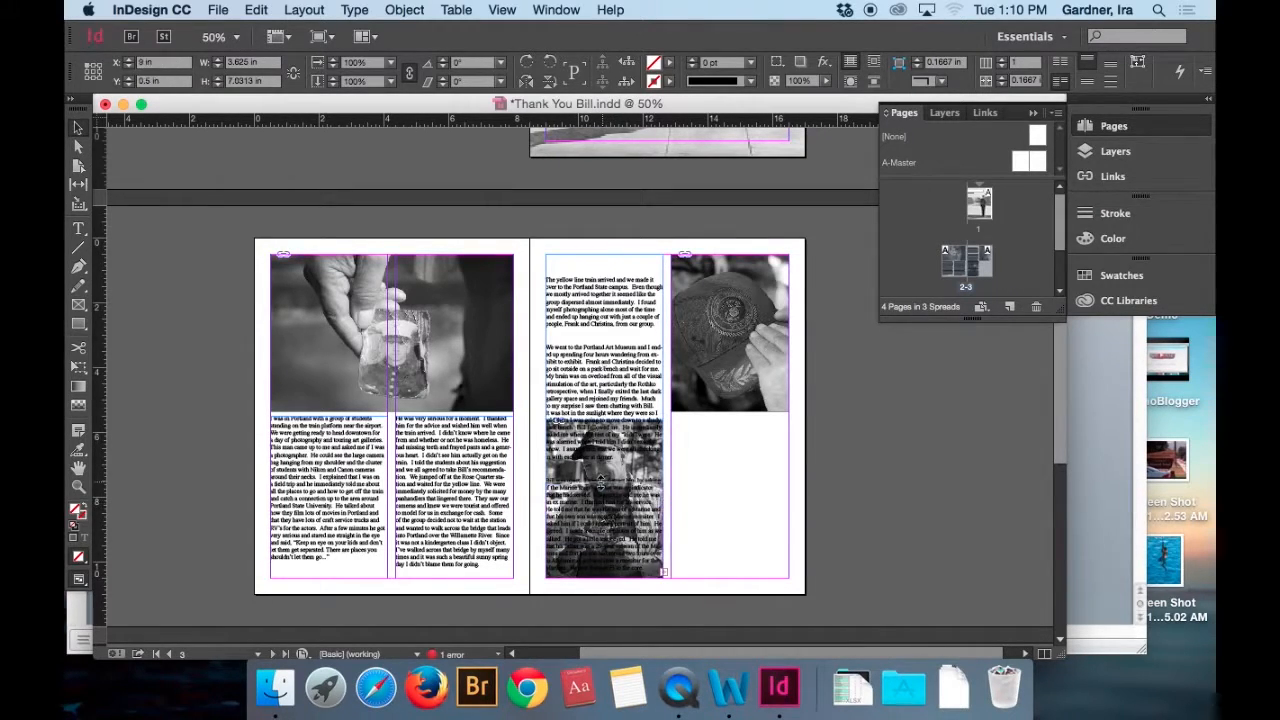
left_click(630, 540)
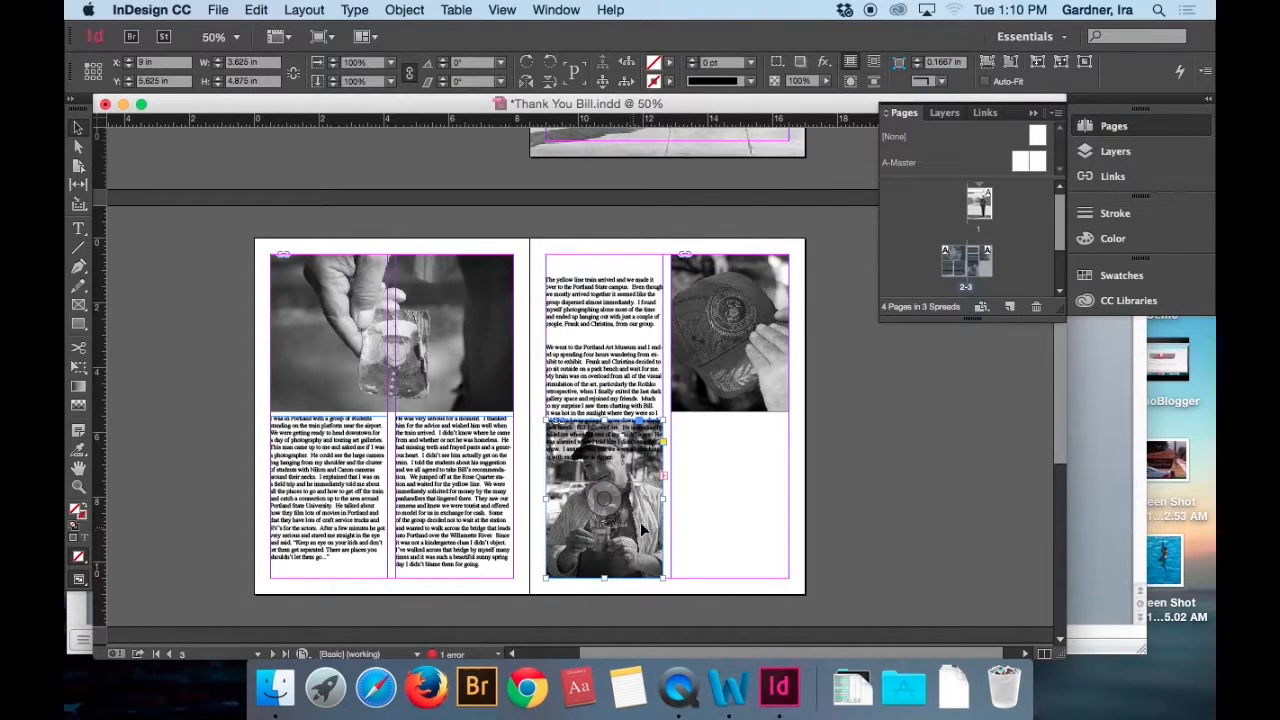
left_click(871, 64)
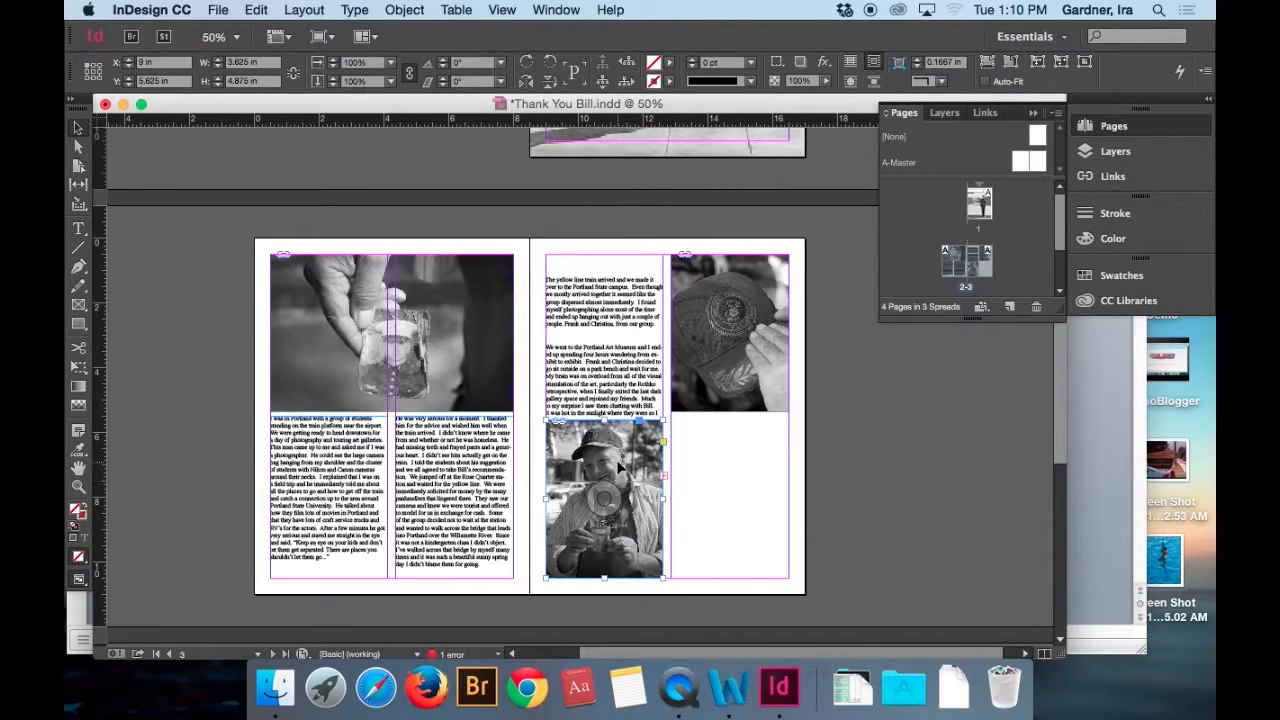
left_click(605, 484)
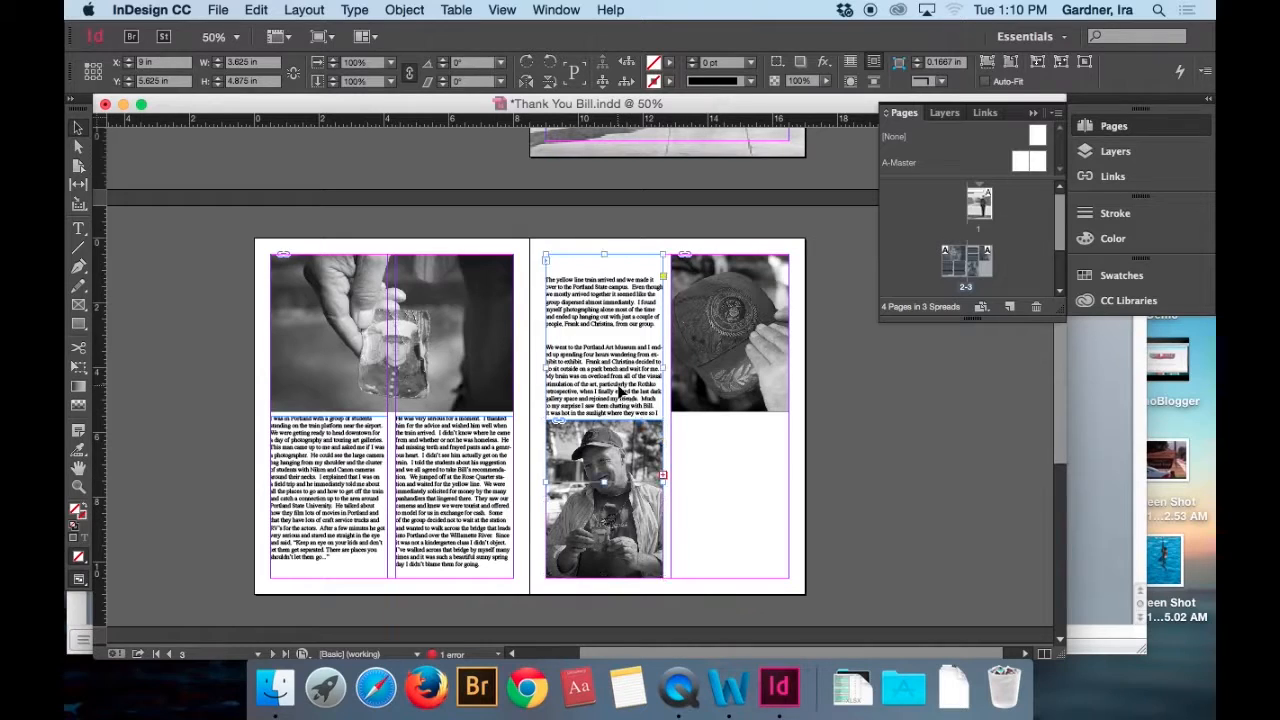
left_click_drag(605, 484, 595, 578)
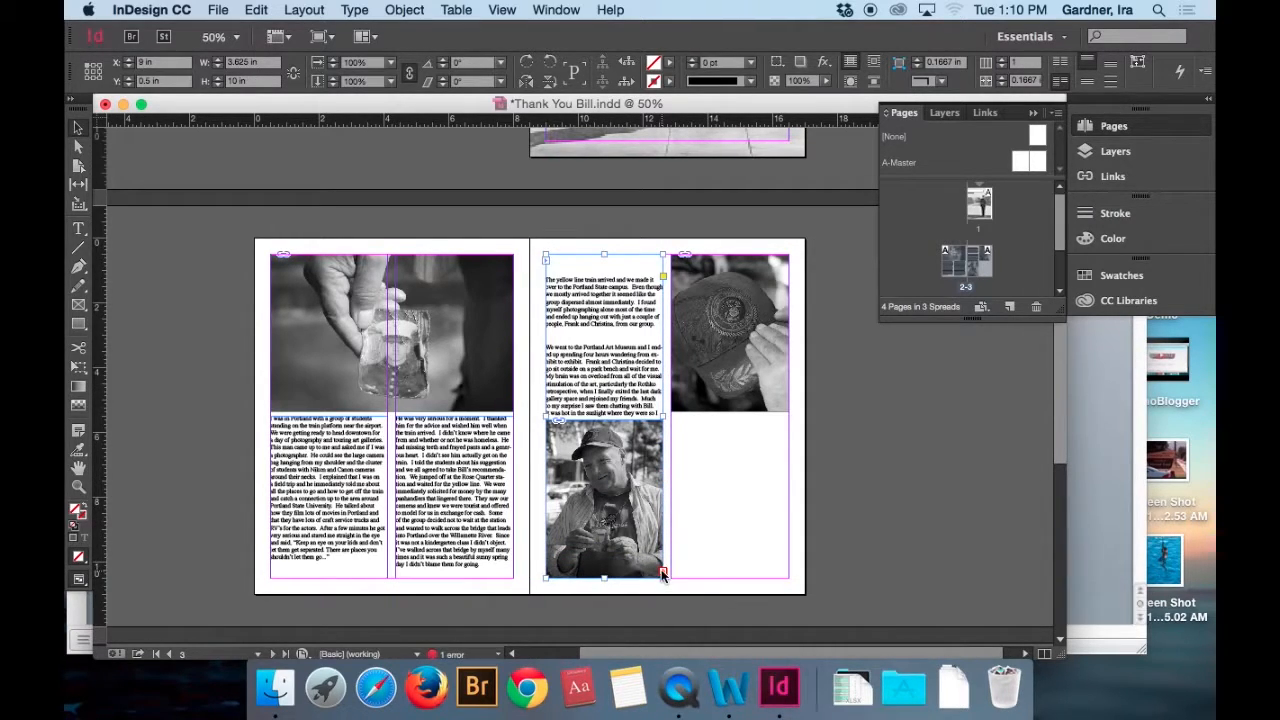
Wrap text around the bounding box of page 3's cap photo and thread the overset story into the second column.
left_click(735, 360)
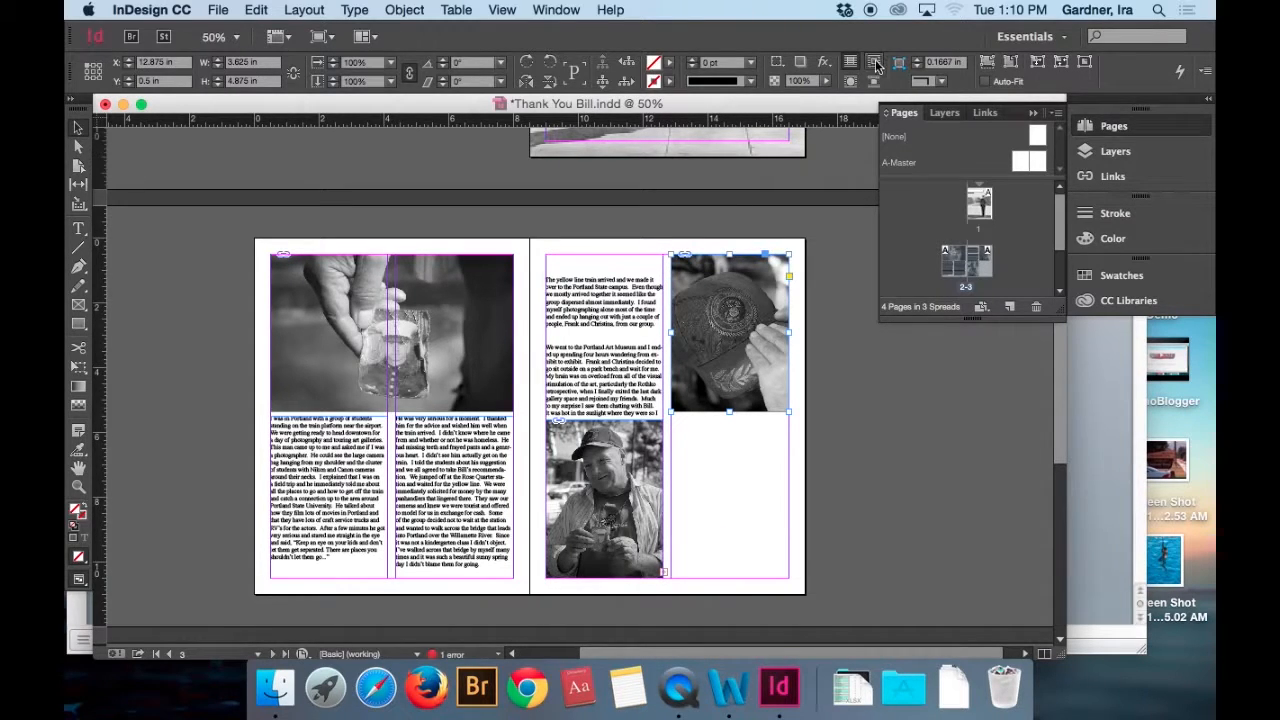
left_click(662, 570)
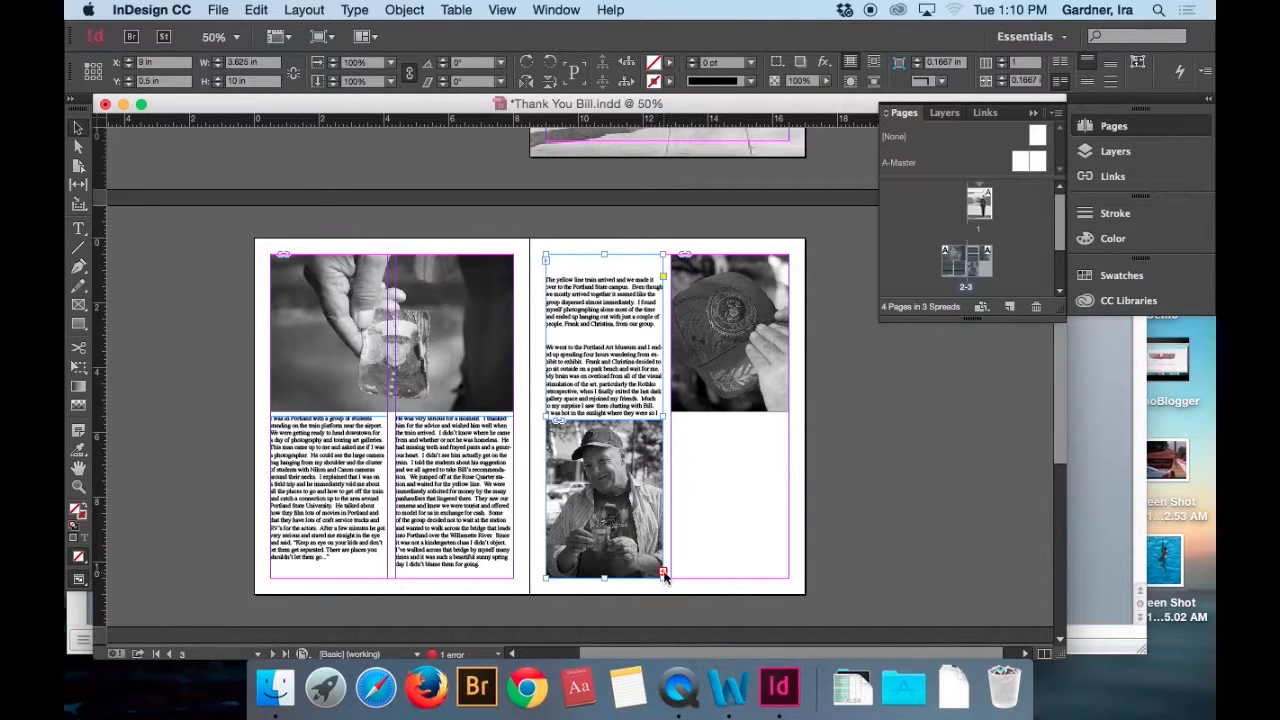
left_click(662, 572)
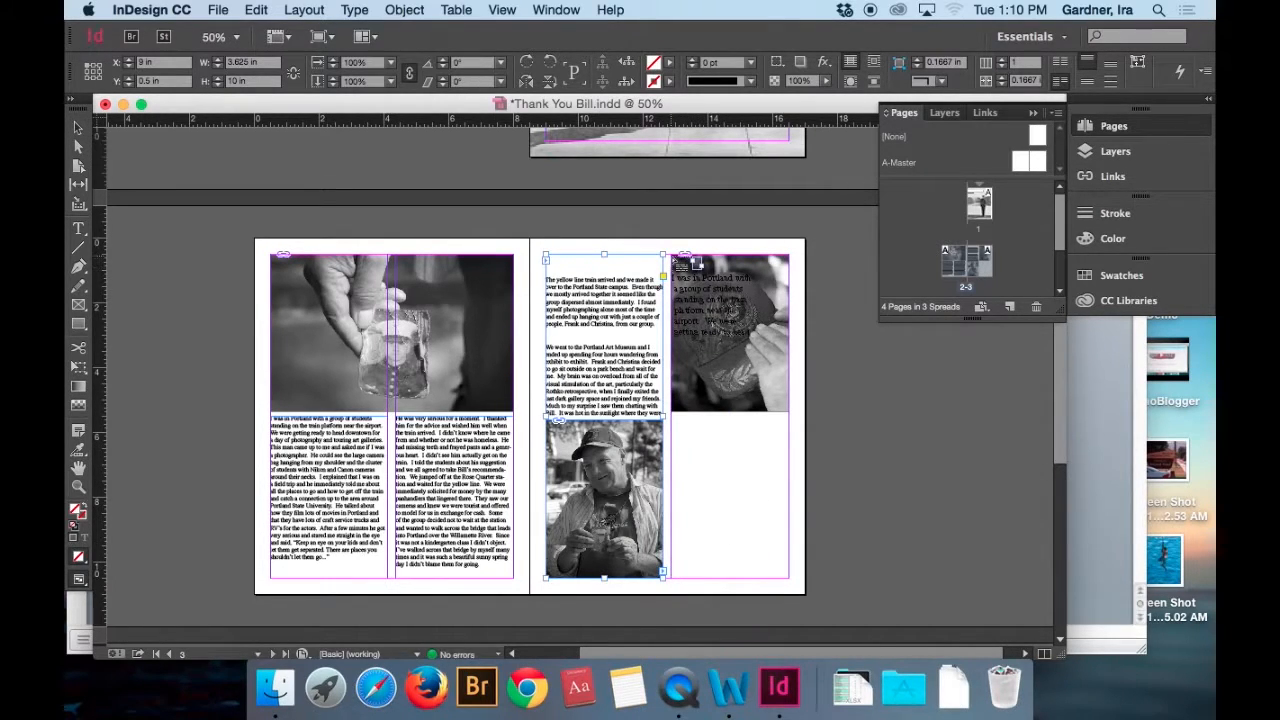
left_click(670, 256)
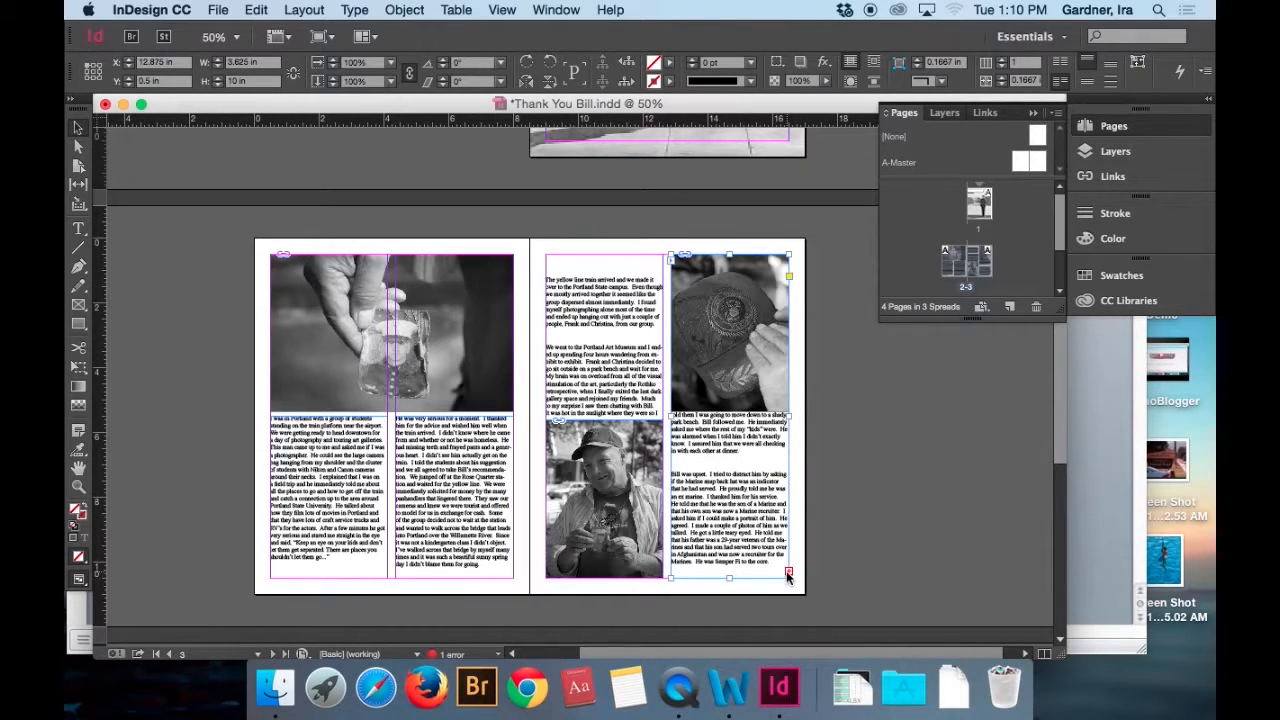
Delete the blank lines above the story text at the top of page 3's first column.
double_click(559, 270)
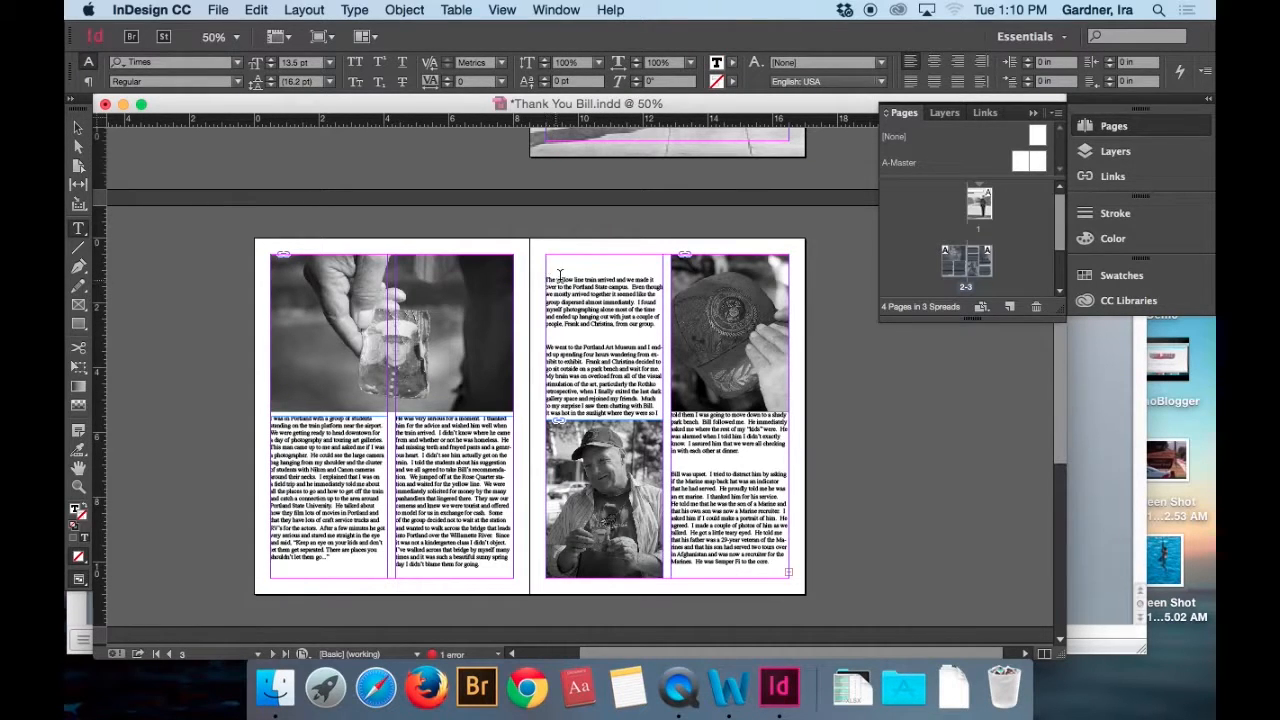
key("BackSpace")
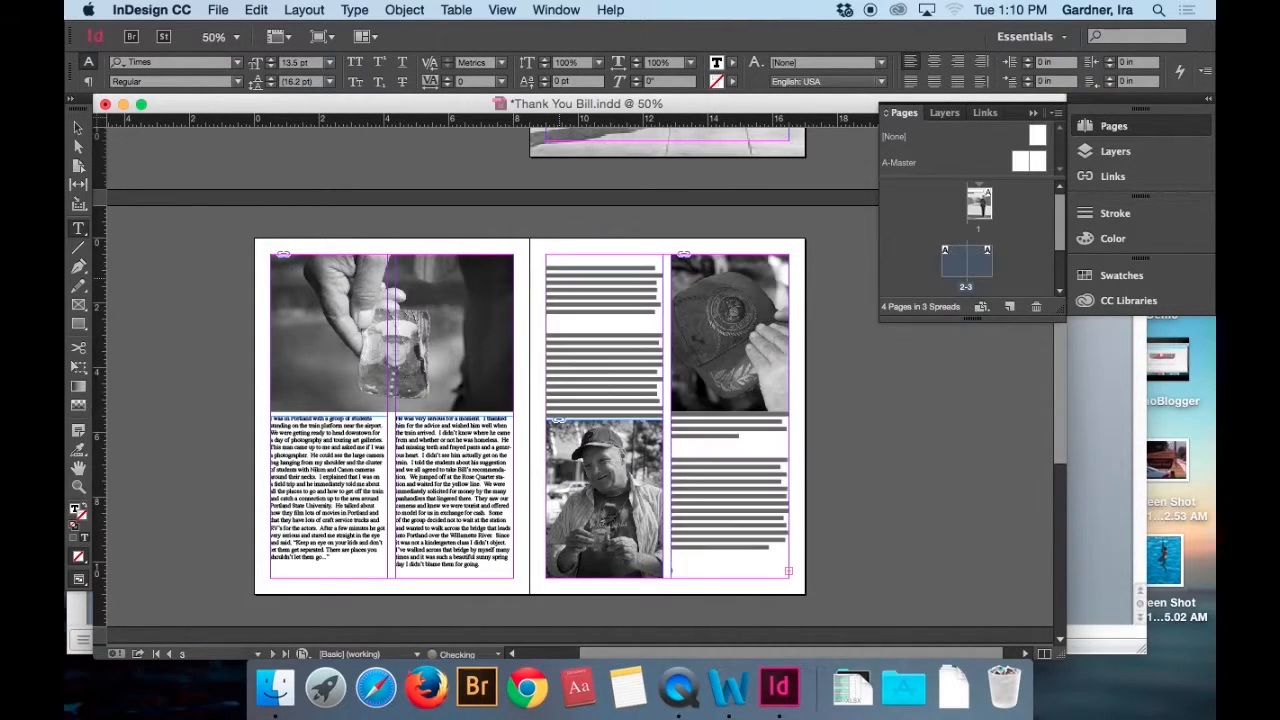
key("BackSpace")
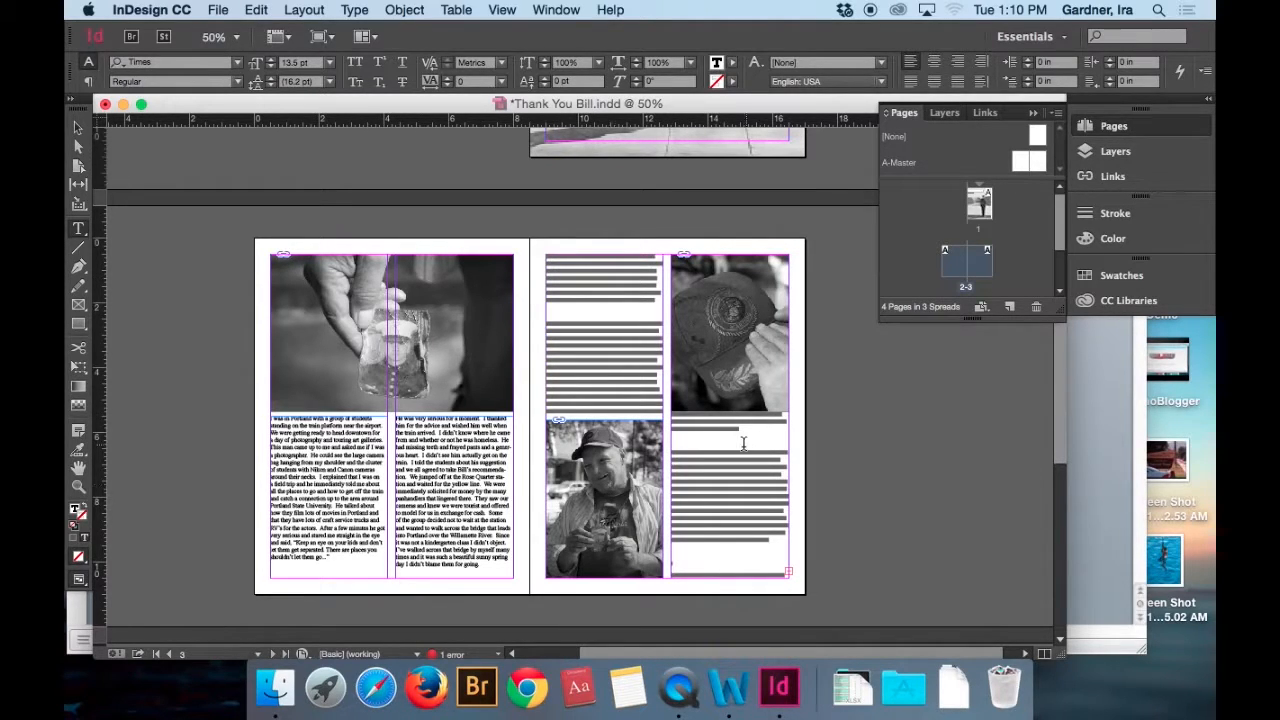
left_click(78, 127)
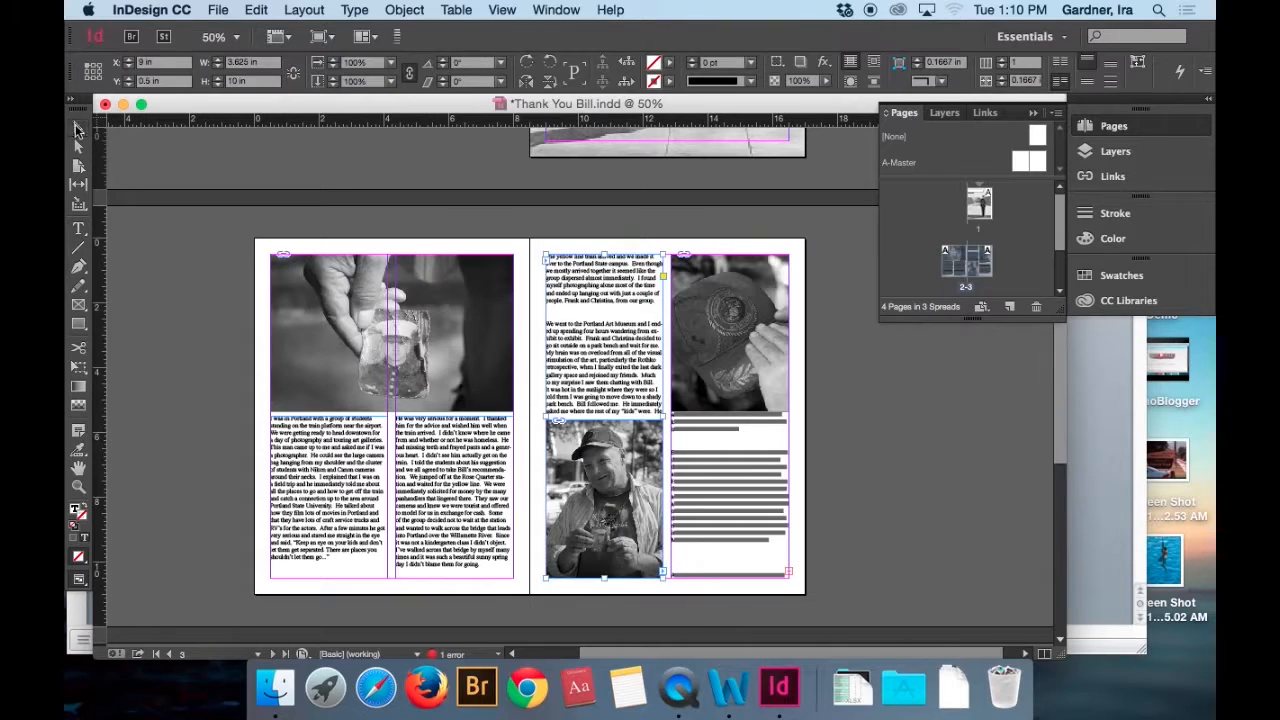
Lower the top edge of the text frame in page 2's first column, making the frame 4.375 in high.
left_click(318, 436)
left_click_drag(329, 416, 326, 430)
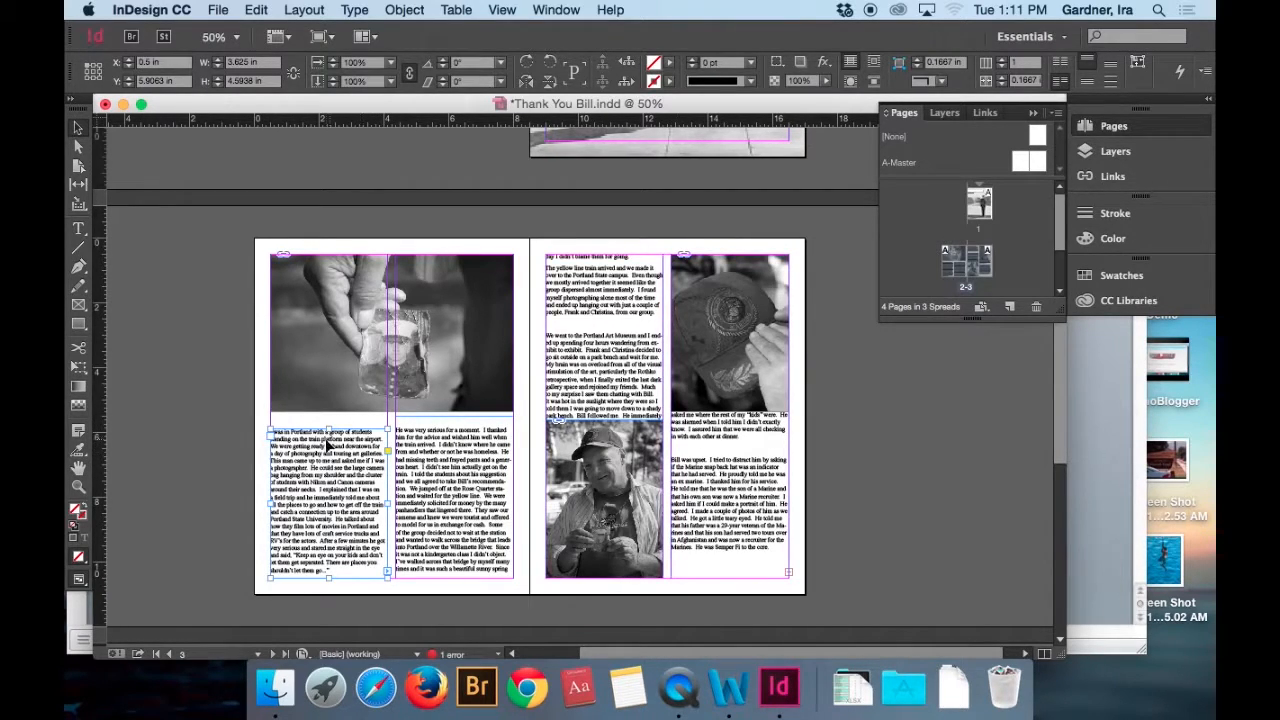
left_click_drag(327, 428, 327, 437)
left_click(449, 474)
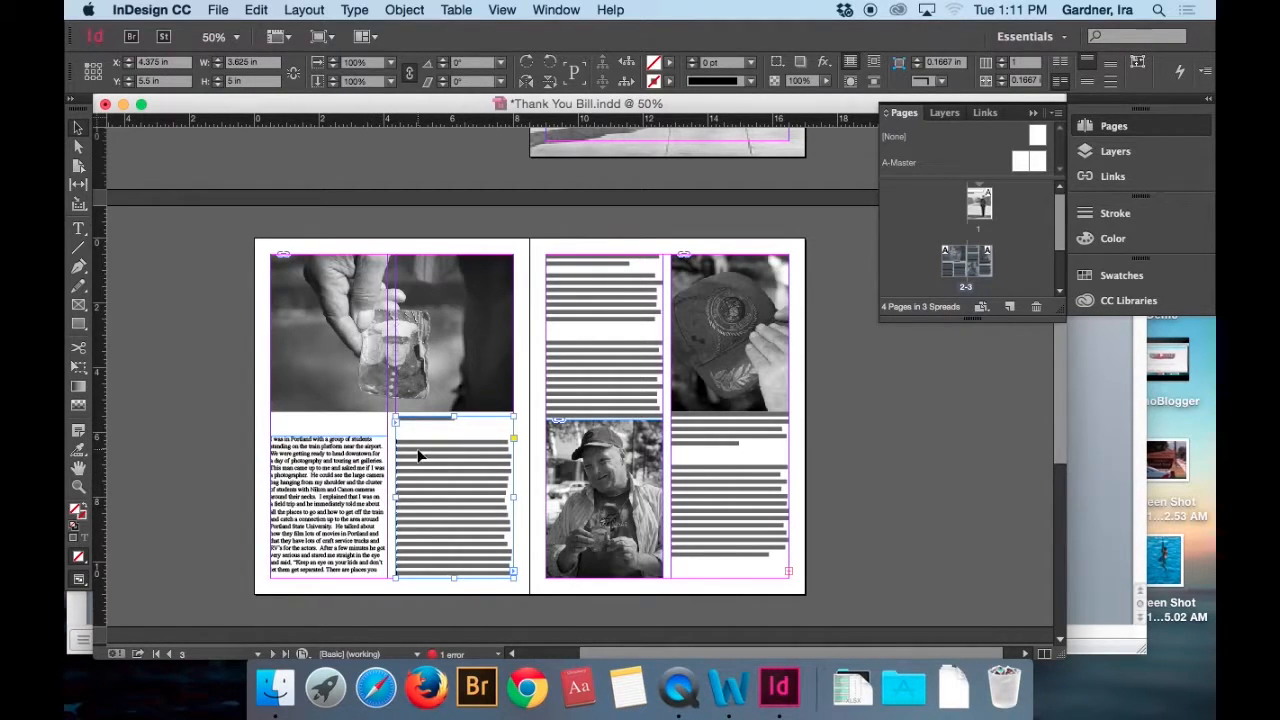
Try extending the text frame in page 3's second column past the page bottom to about 17.5 in high.
left_click(743, 517)
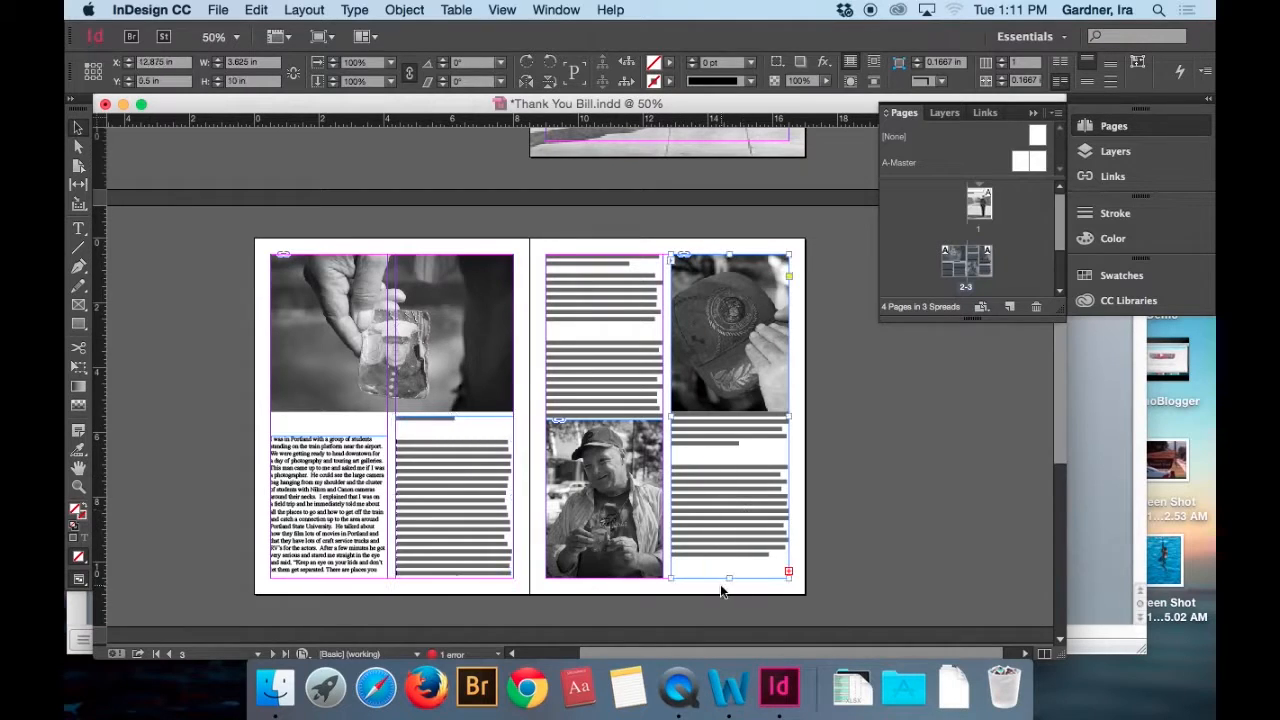
left_click_drag(729, 580, 733, 607)
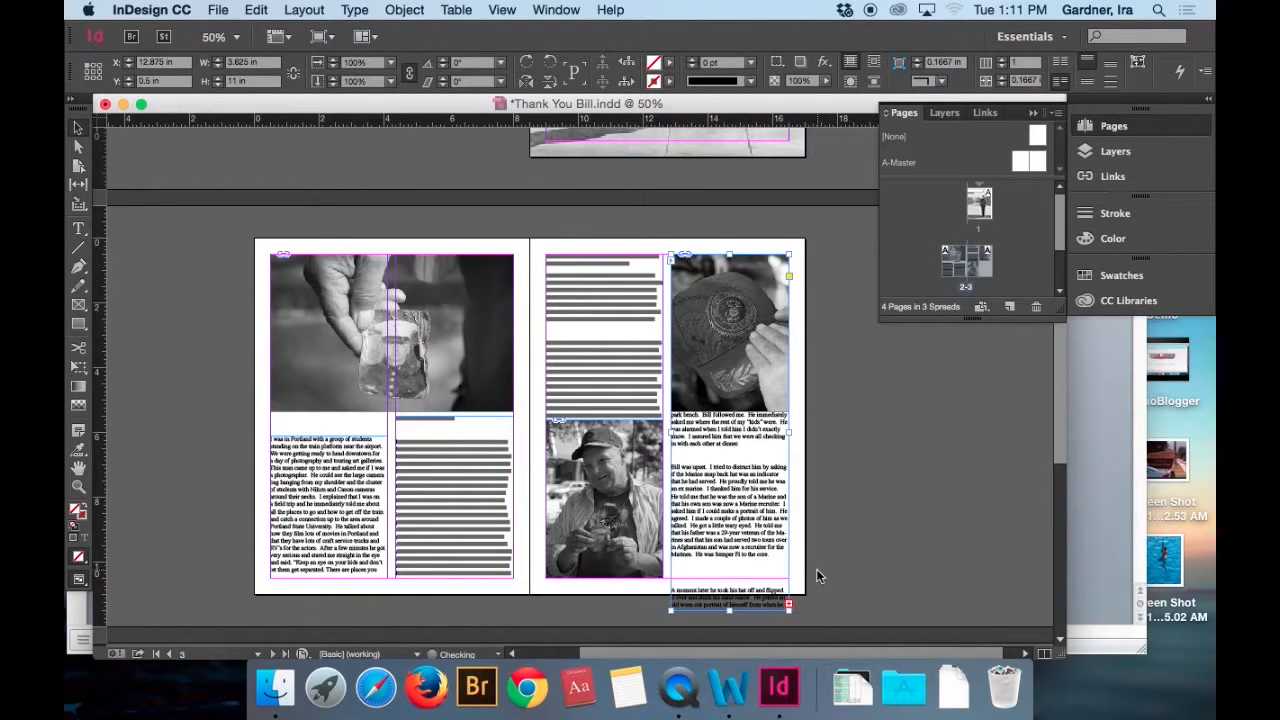
scroll(816, 575, "down", 1)
left_click_drag(729, 584, 731, 610)
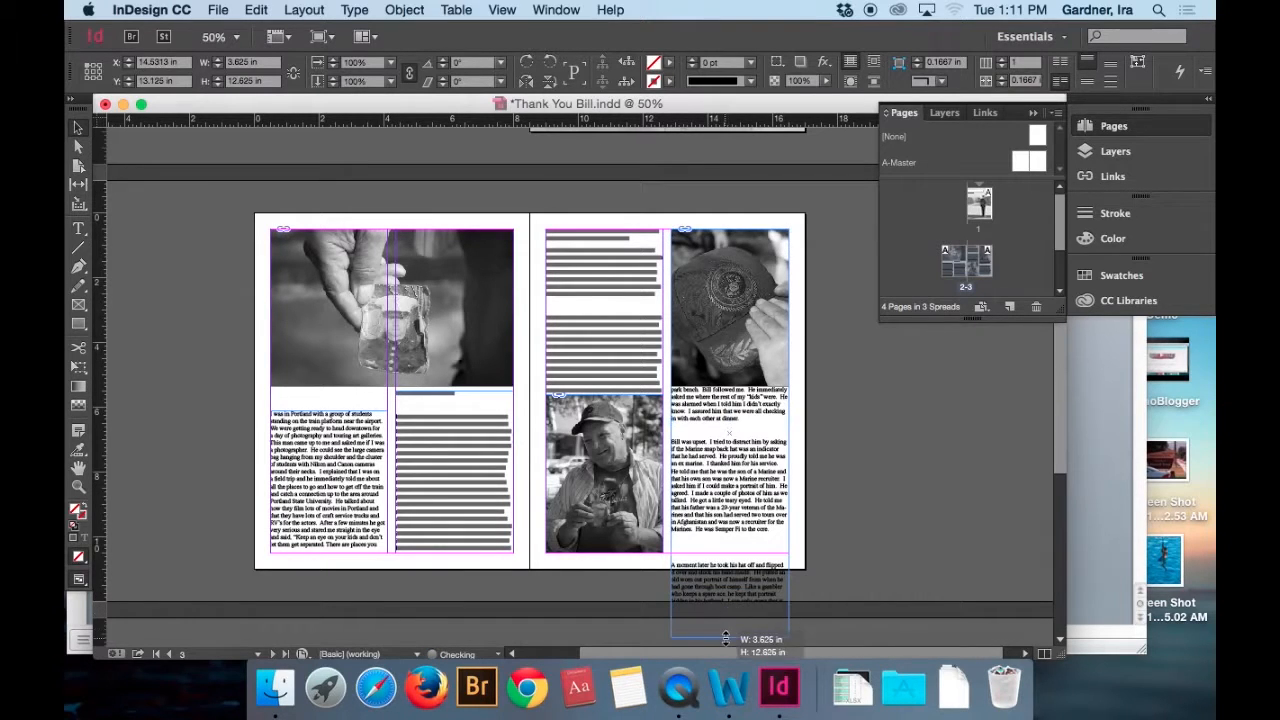
scroll(734, 621, "down", 5)
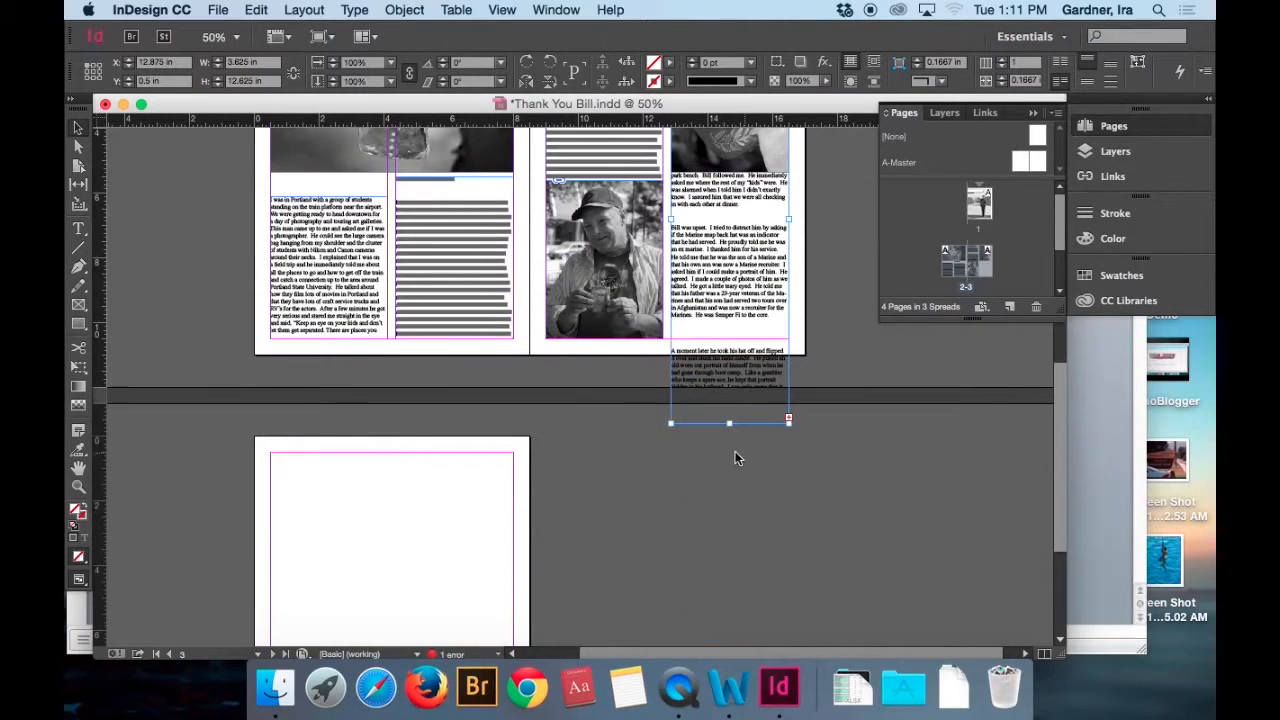
left_click_drag(729, 424, 729, 581)
left_click(716, 554)
left_click(712, 538)
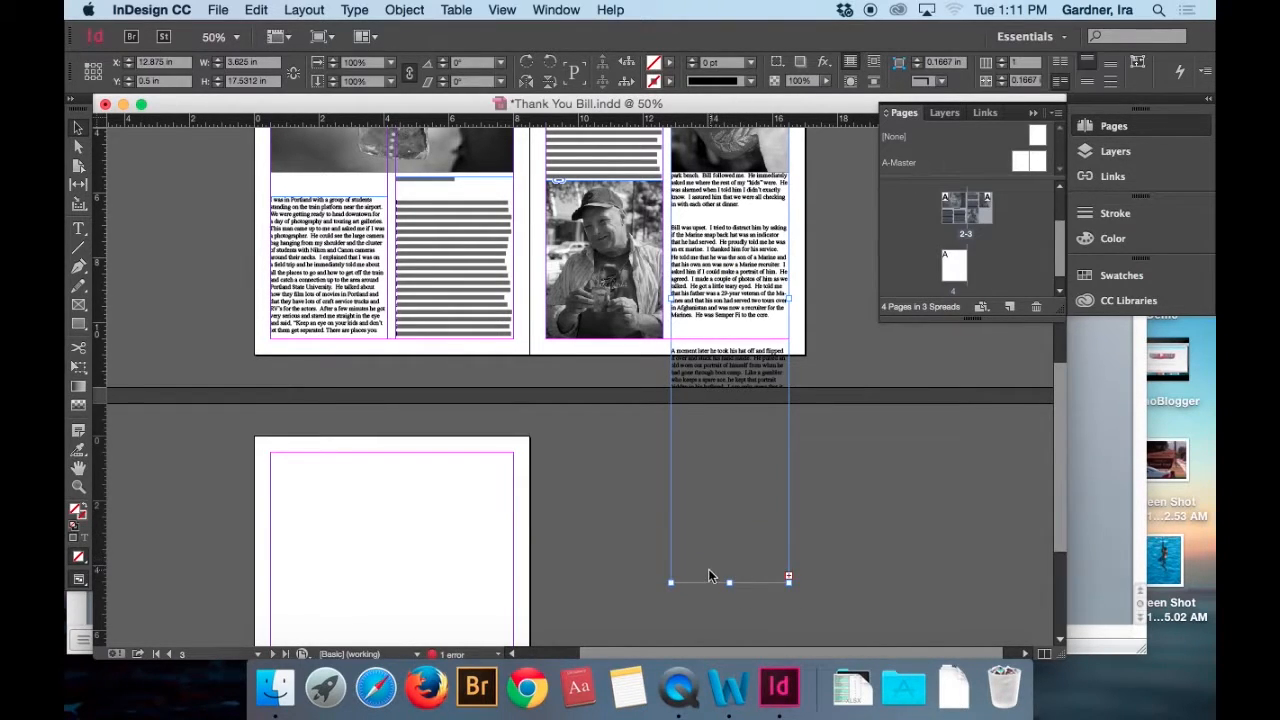
left_click(708, 568)
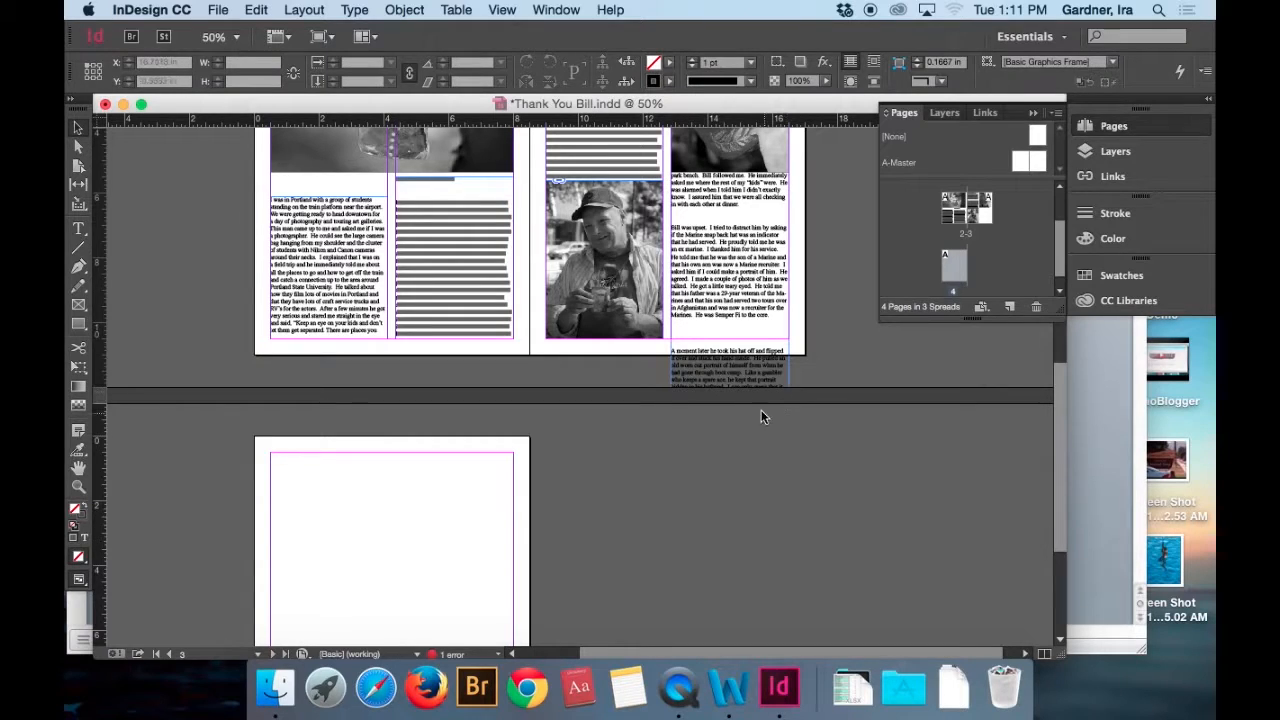
Open the story in the Story Editor, examine where the overset text begins and ends, and close the editor.
left_click(340, 250)
left_click(256, 10)
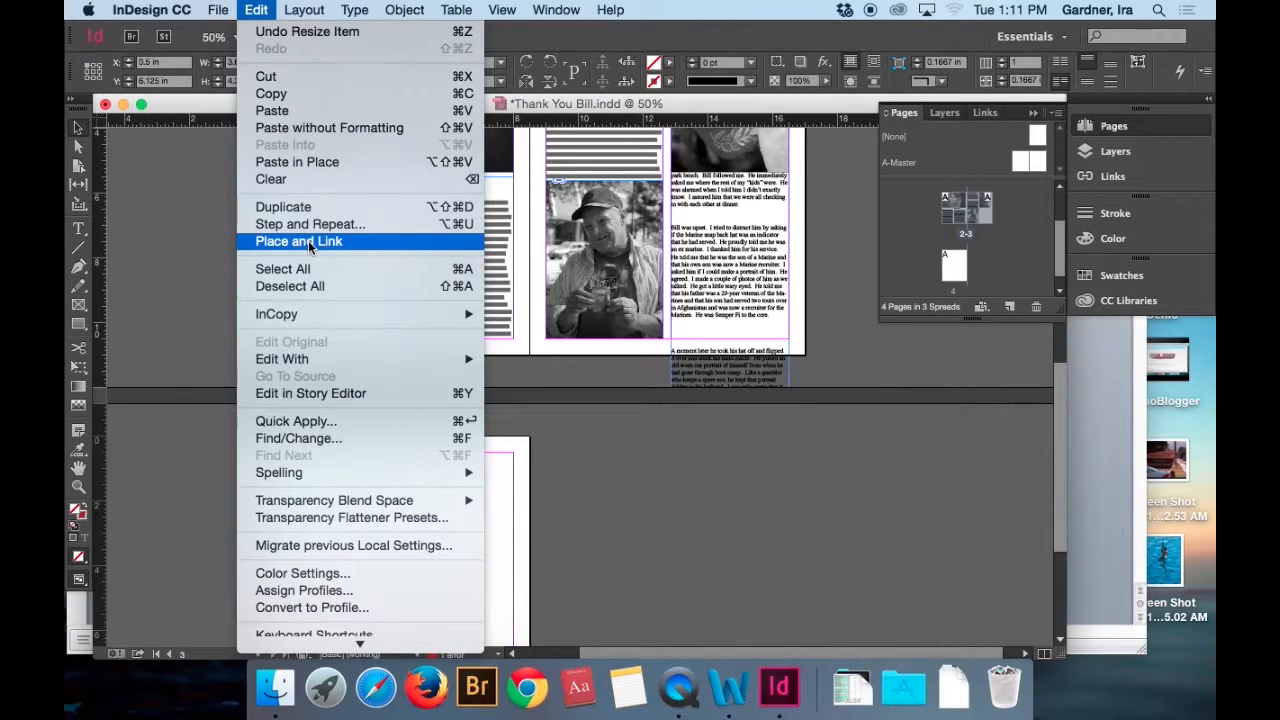
left_click(307, 393)
scroll(309, 388, "down", 15)
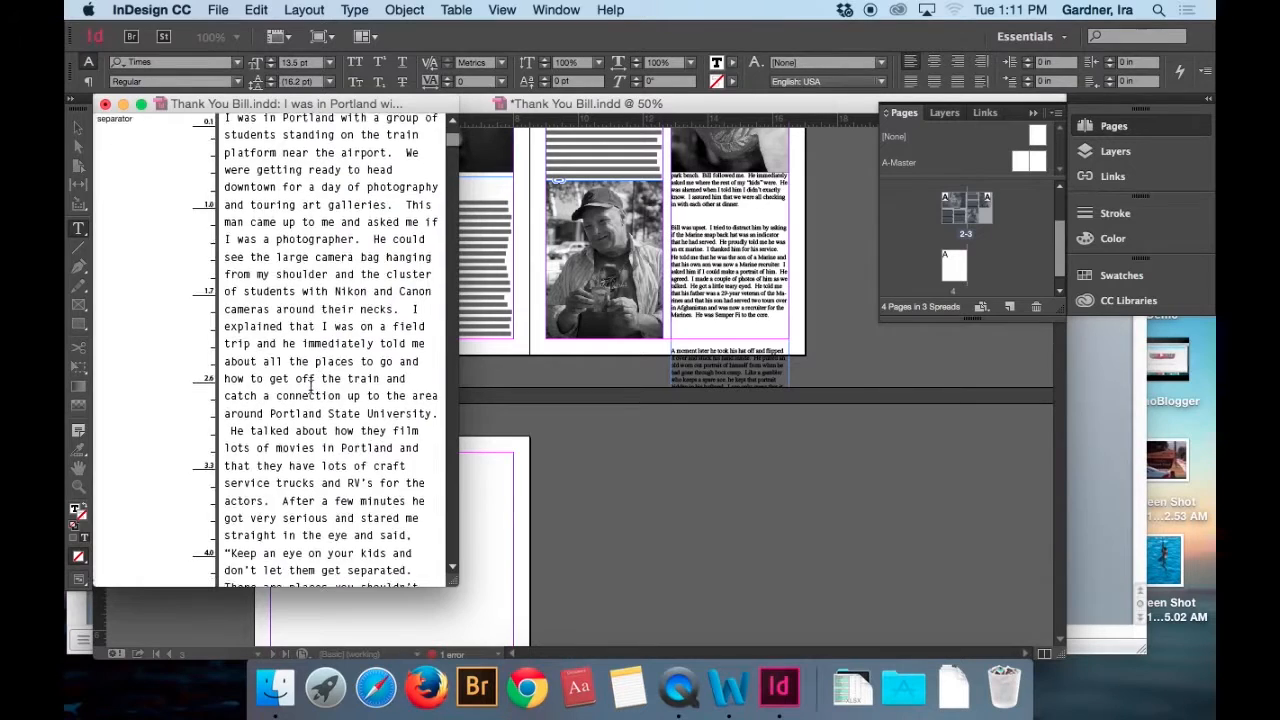
scroll(311, 388, "up", 10)
scroll(311, 388, "down", 10)
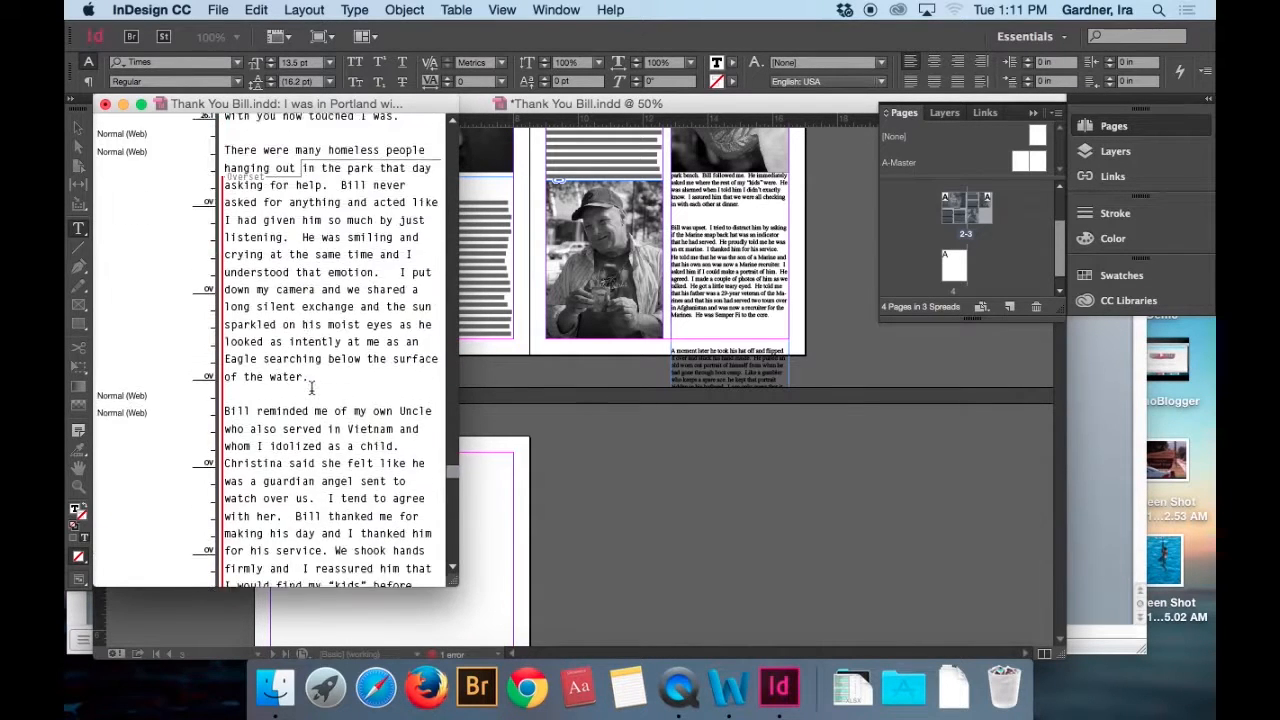
scroll(311, 388, "up", 2)
scroll(311, 388, "up", 4)
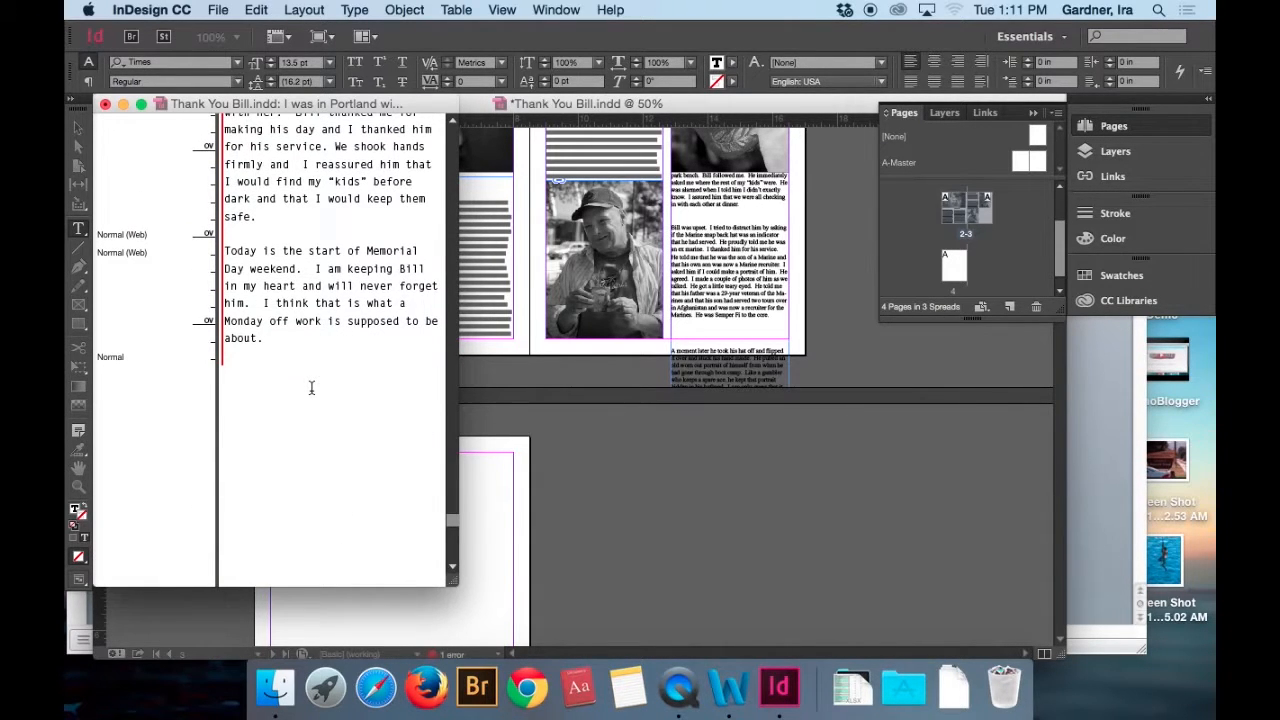
scroll(311, 388, "down", 4)
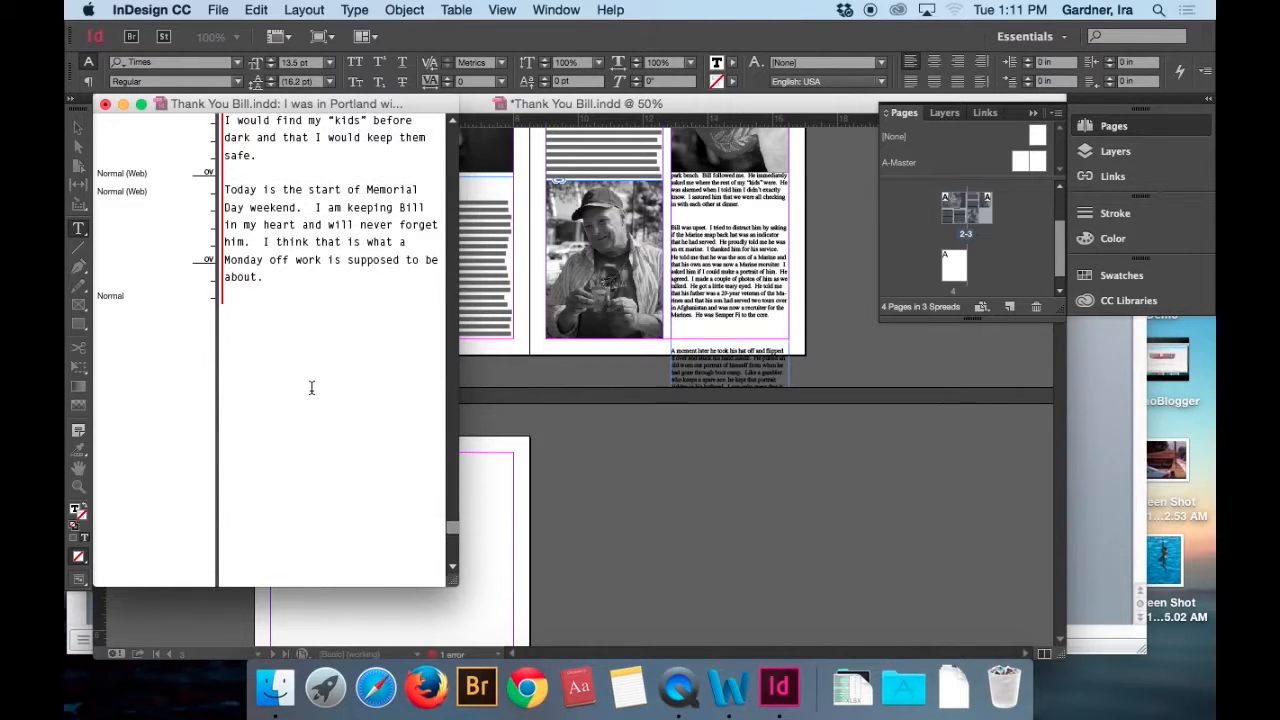
scroll(311, 388, "down", 5)
scroll(311, 388, "up", 15)
scroll(311, 388, "up", 4)
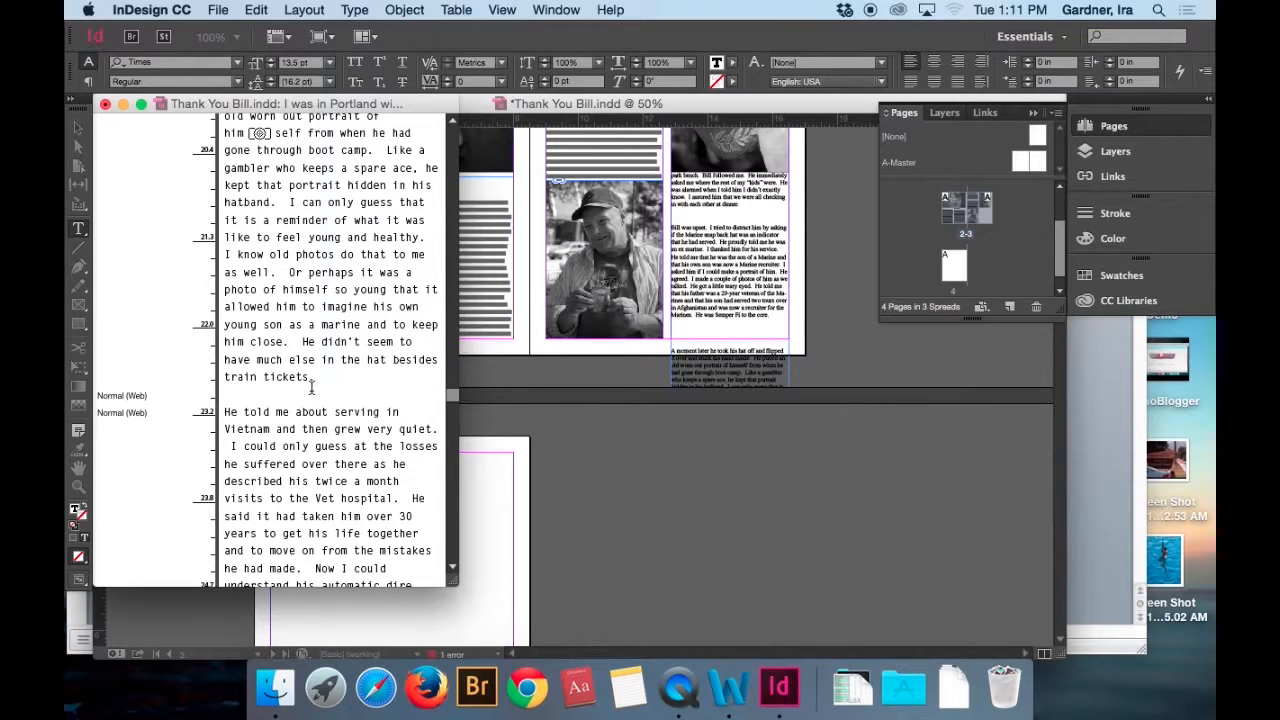
scroll(311, 388, "down", 2)
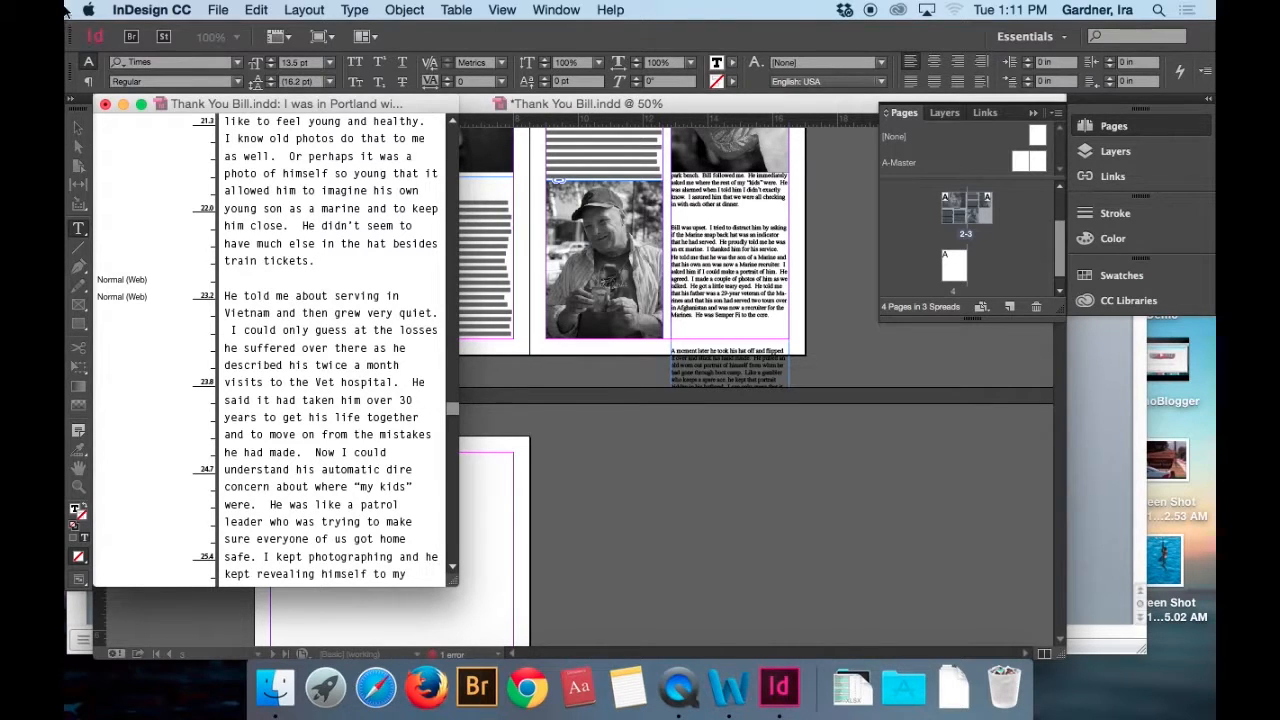
left_click(105, 104)
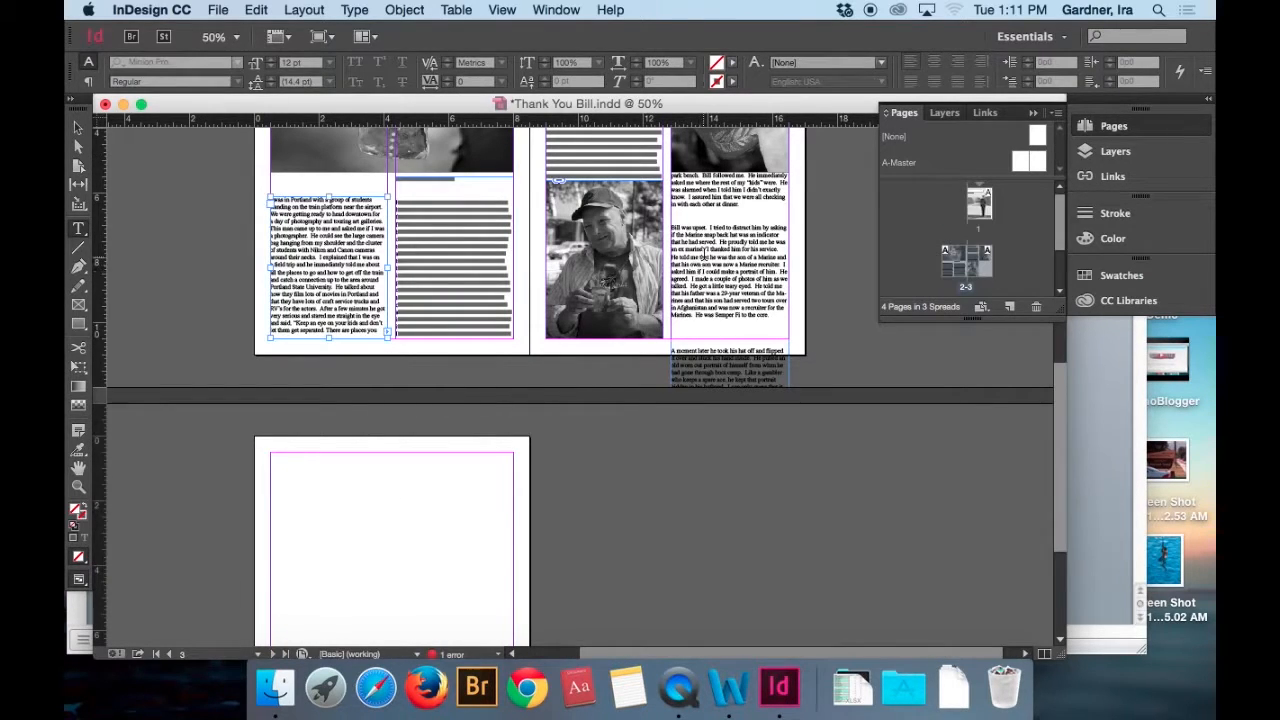
Shorten page 3's second-column text frame to 10 in and thread the overset story into a 7.5 by 9.75 in frame on page 4.
left_click(704, 256)
left_click(79, 129)
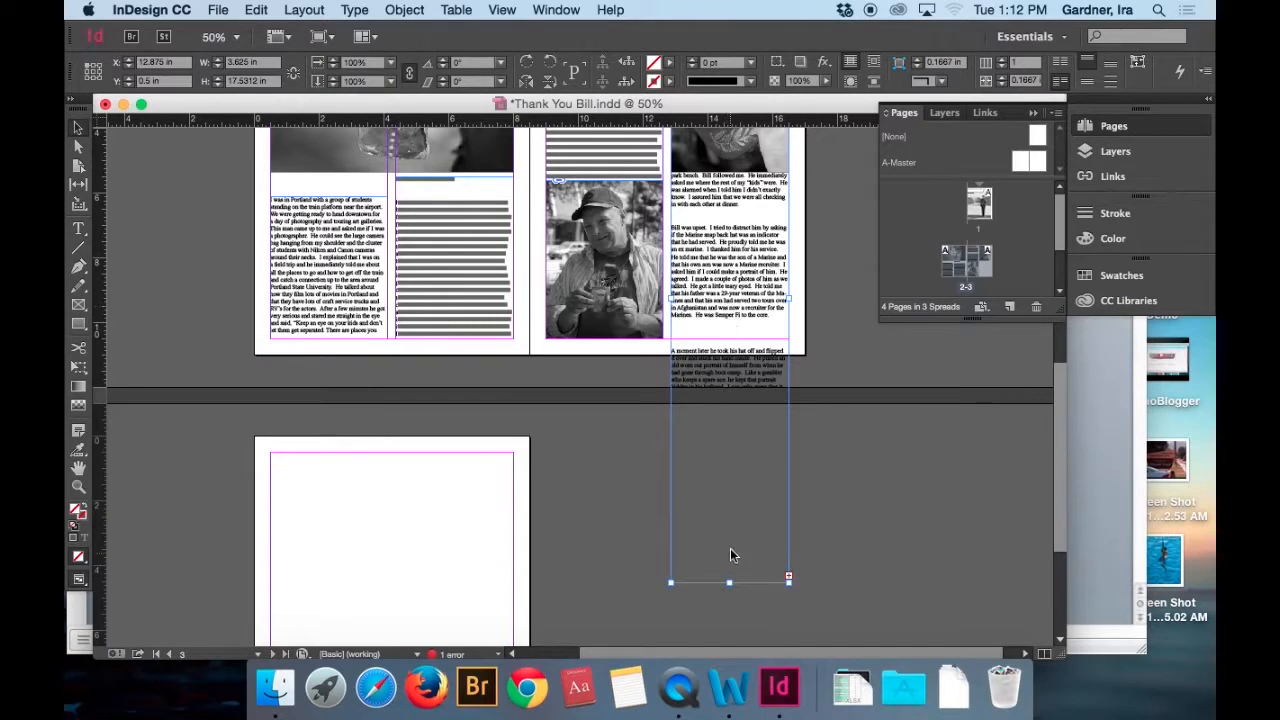
left_click_drag(730, 581, 772, 340)
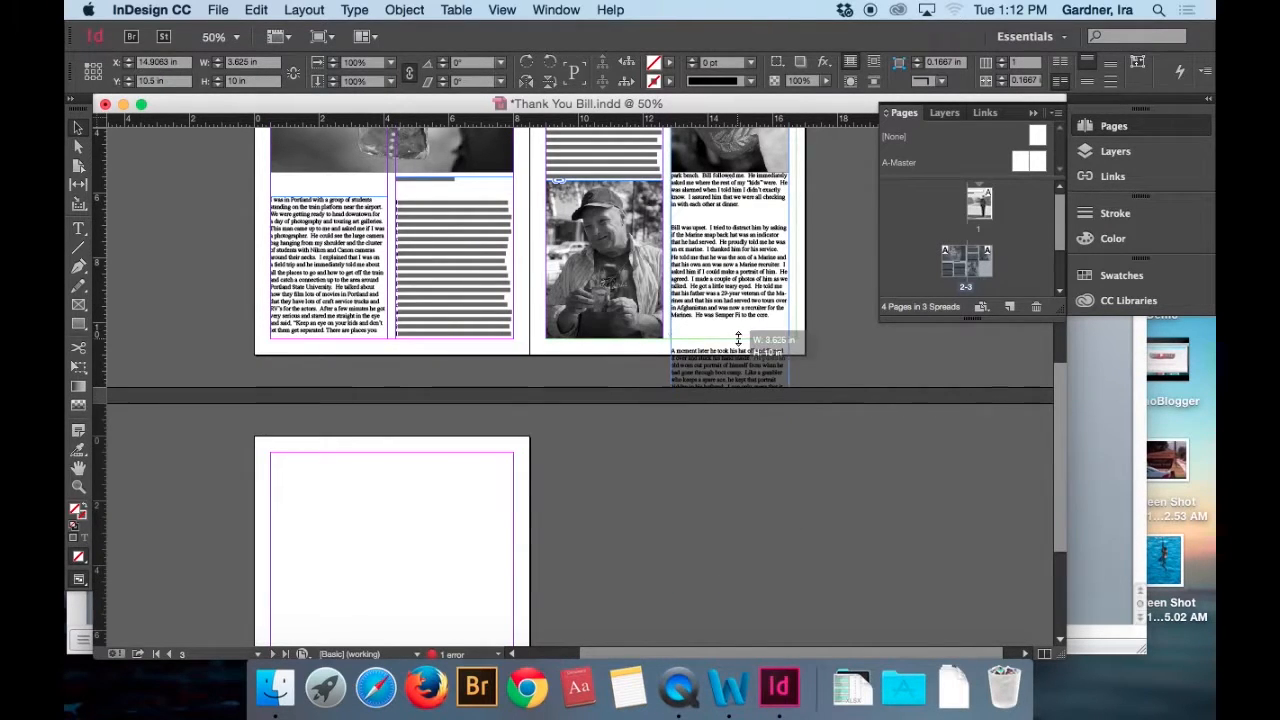
left_click(789, 332)
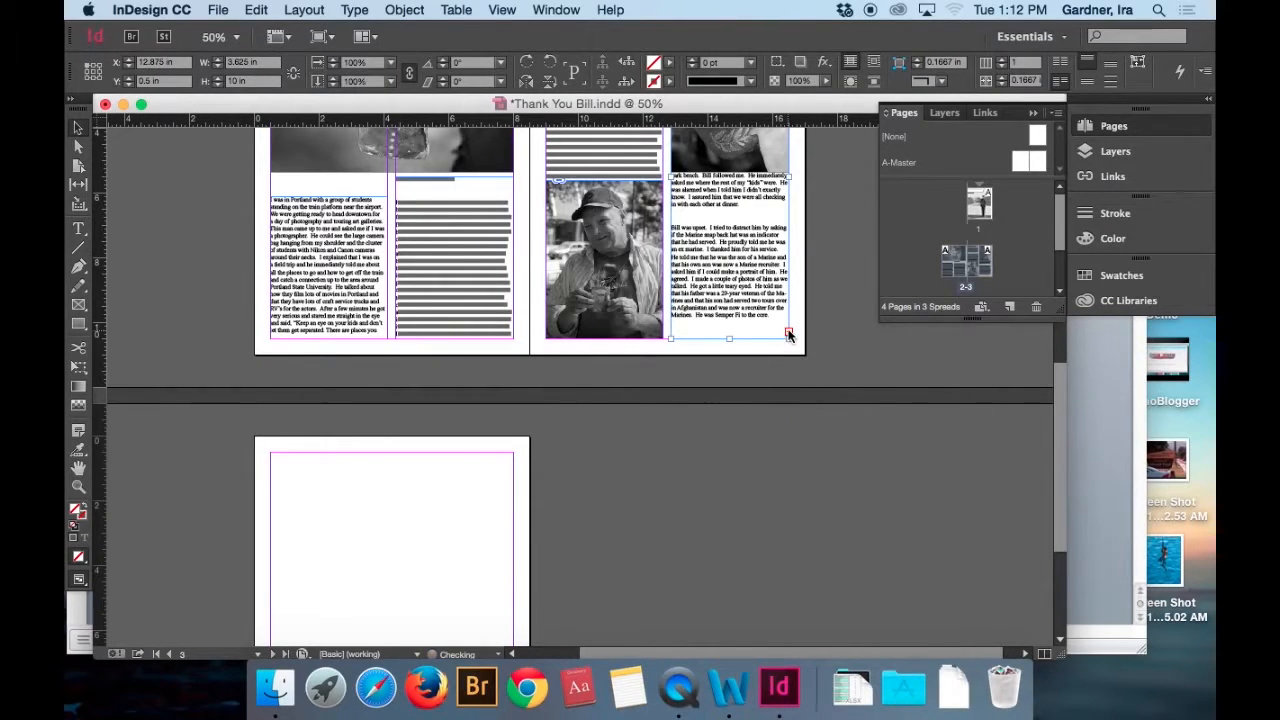
left_click(284, 464)
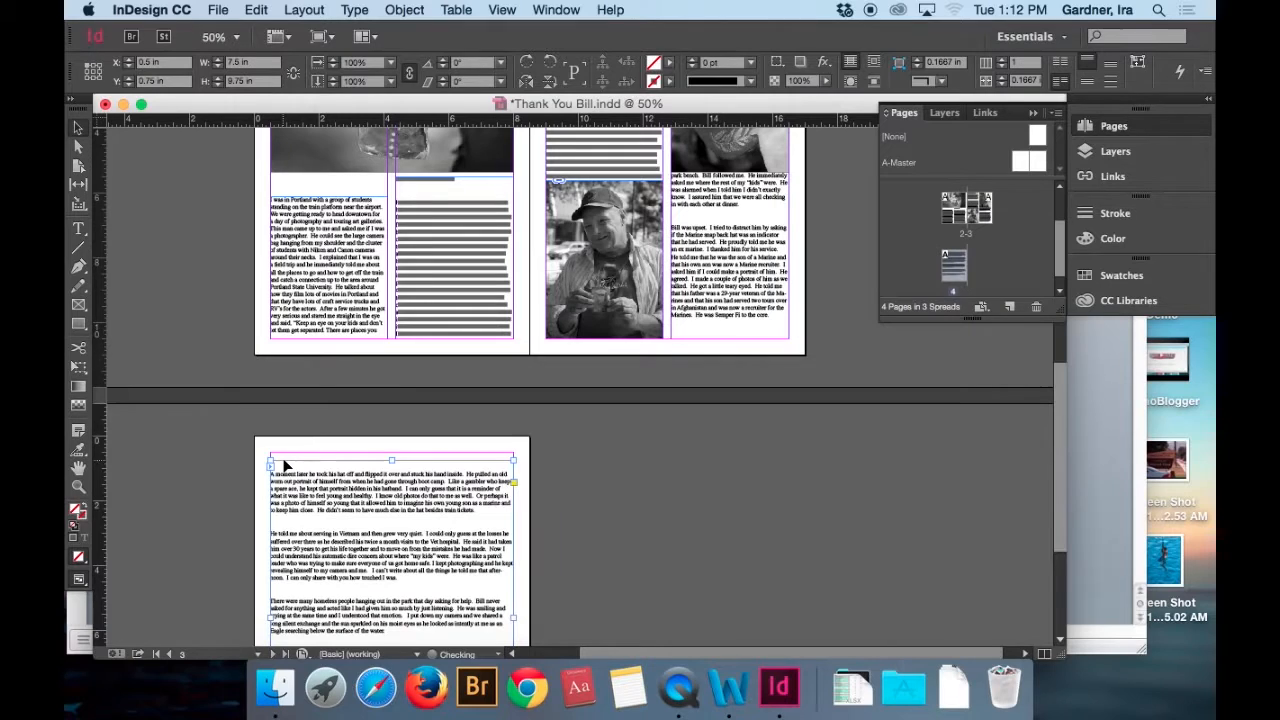
Set the entire threaded story to a 12 pt font size with 13 pt leading.
double_click(352, 232)
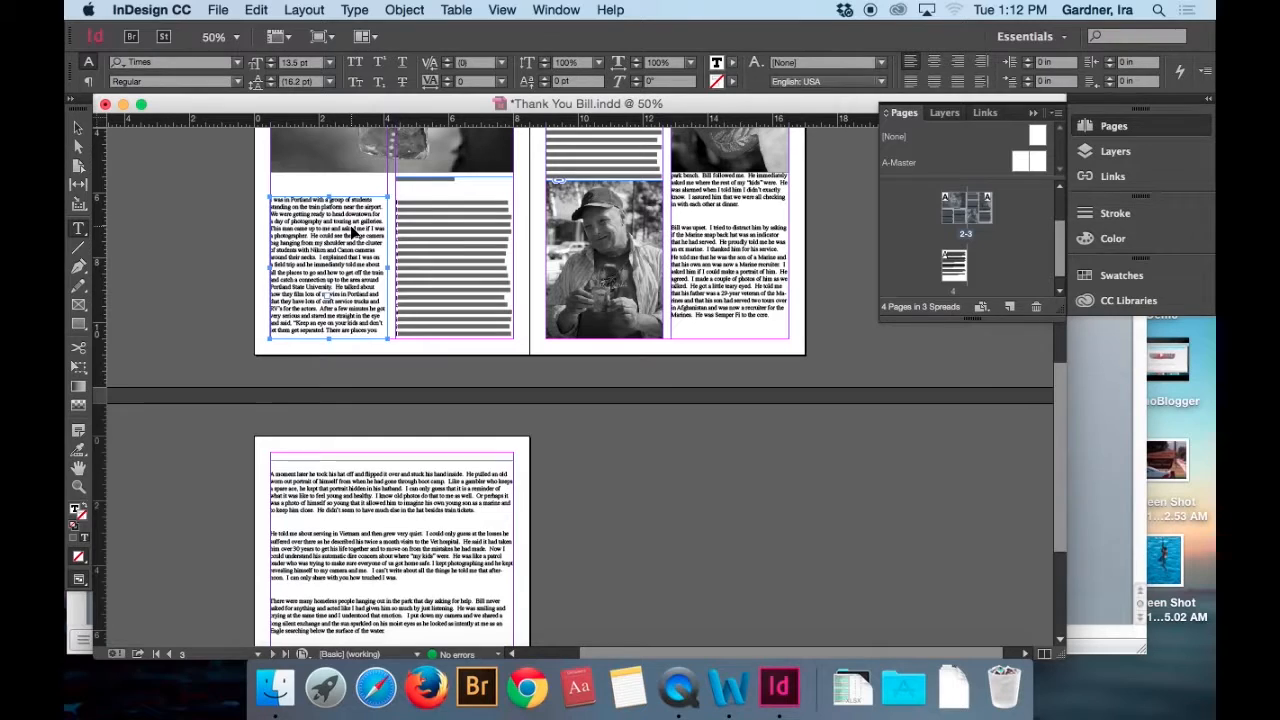
key("super+a")
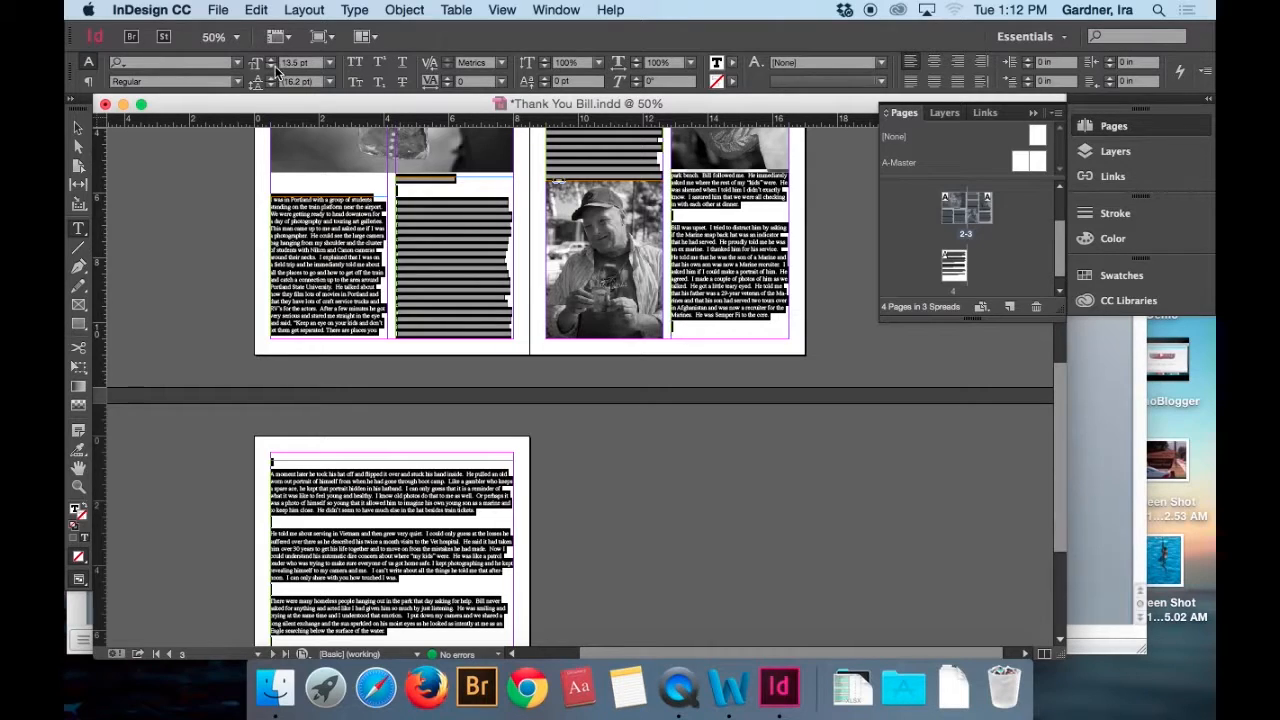
left_click(330, 63)
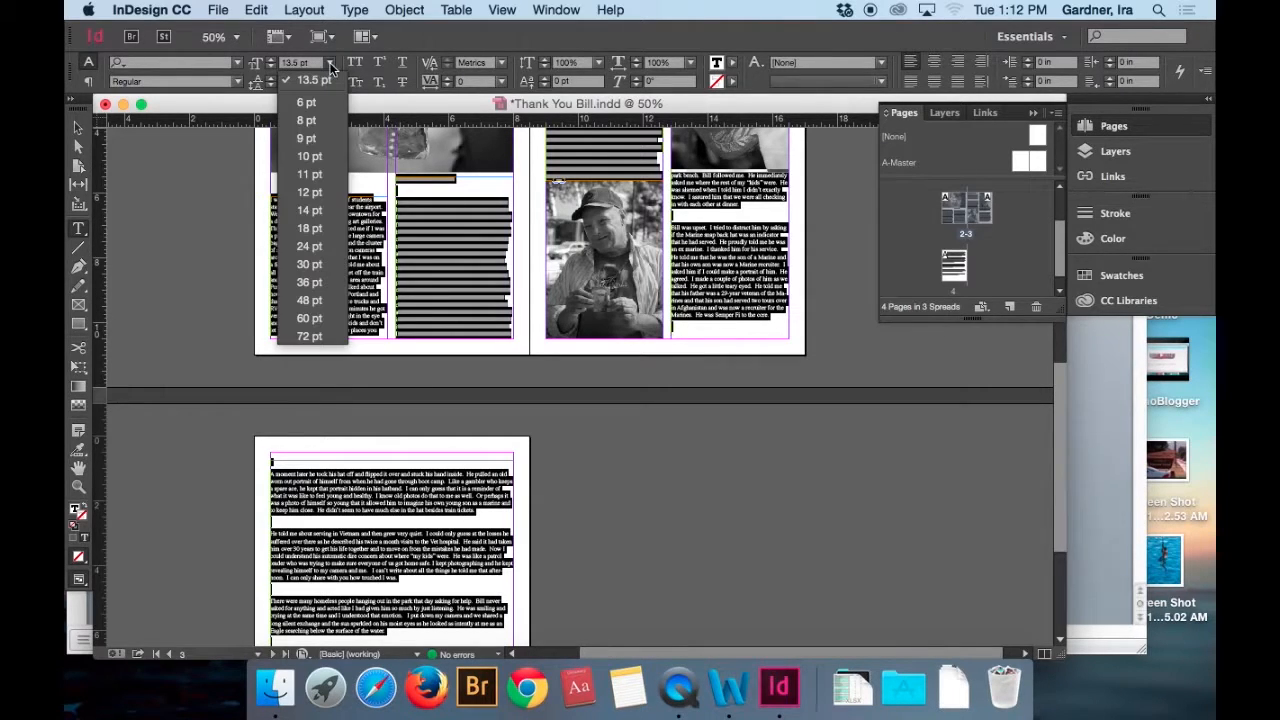
left_click(316, 192)
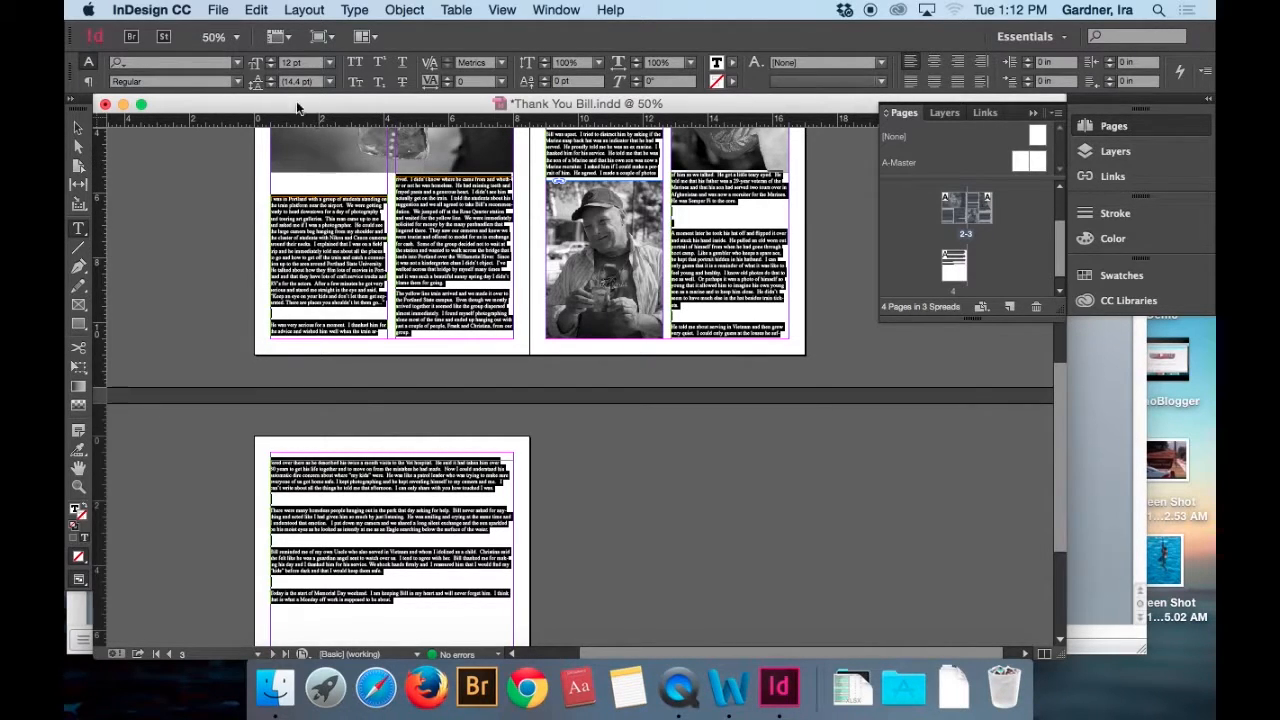
left_click(268, 85)
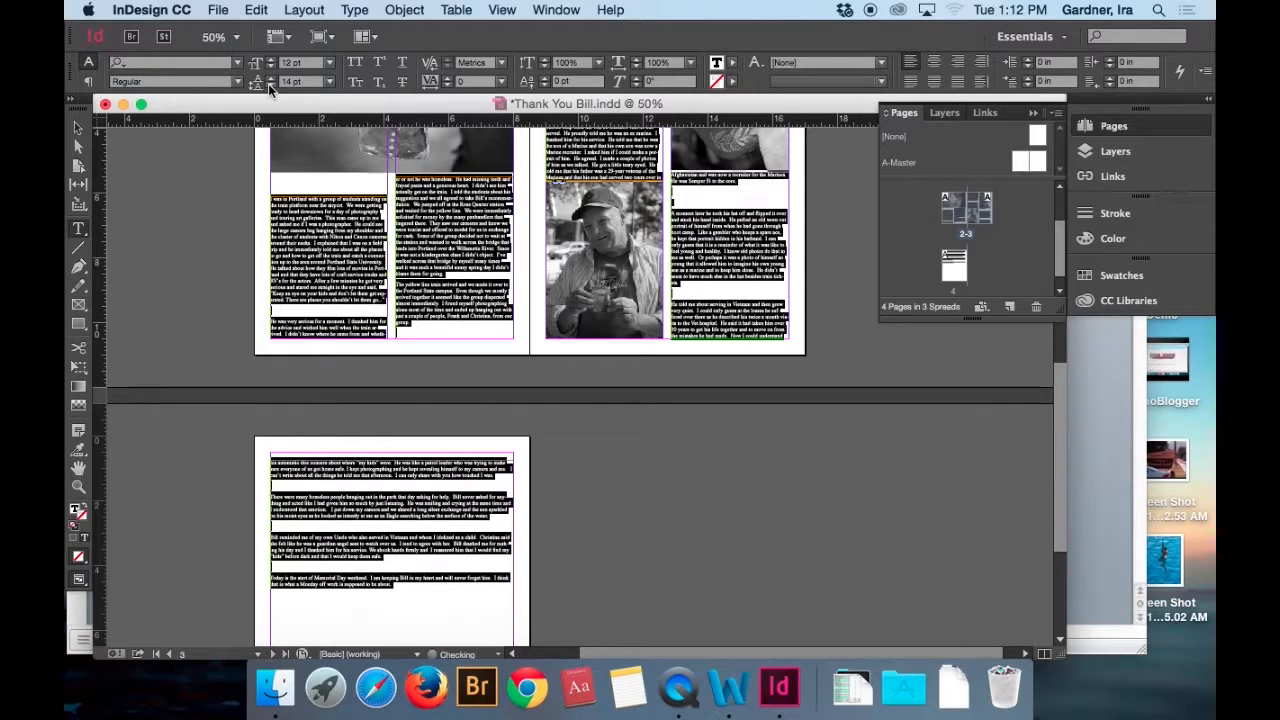
left_click(268, 83)
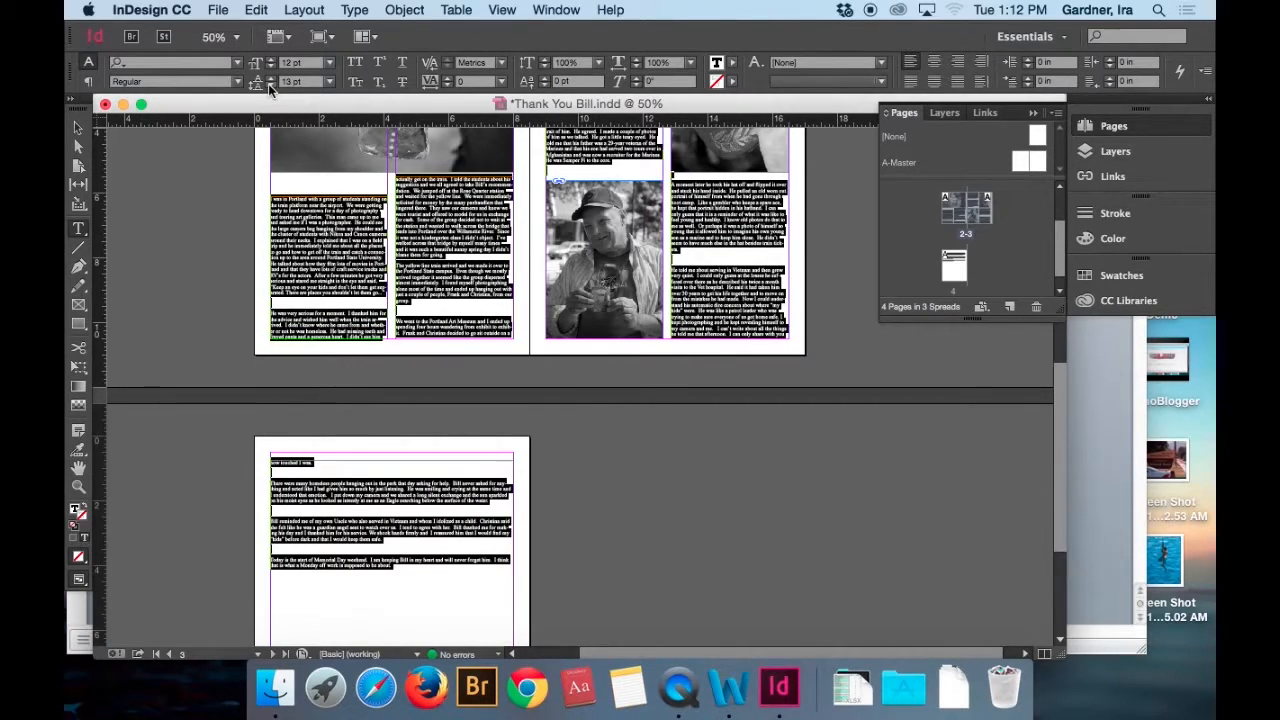
Narrow the image inside page 2's photo frame to 3.625 in wide so it spans only the first column.
left_click_drag(1058, 504, 1051, 421)
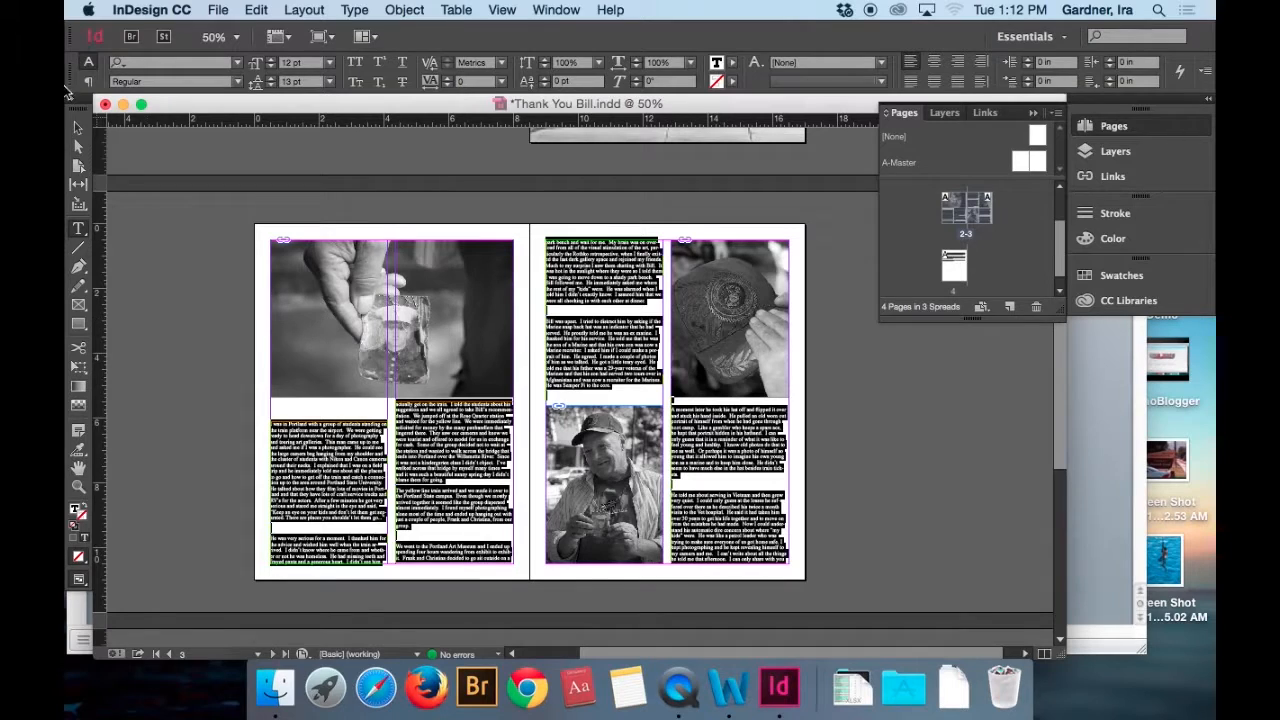
left_click(78, 128)
left_click(370, 316)
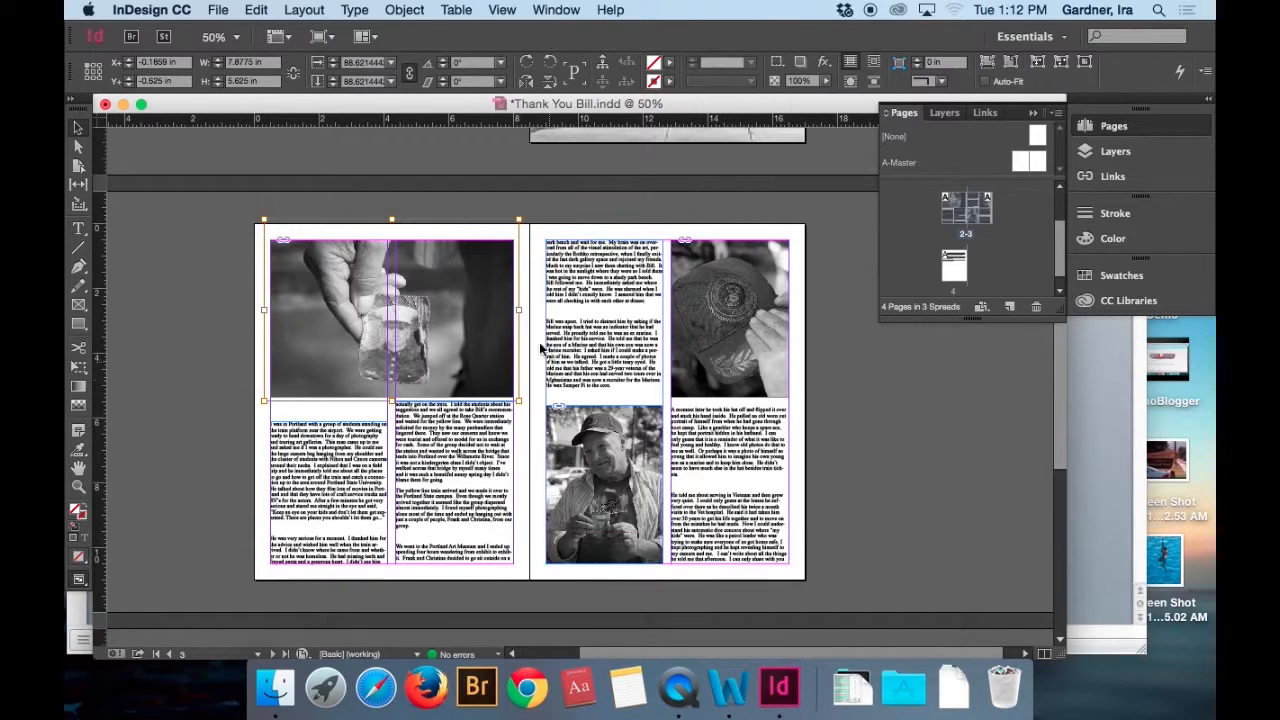
left_click_drag(519, 310, 388, 310)
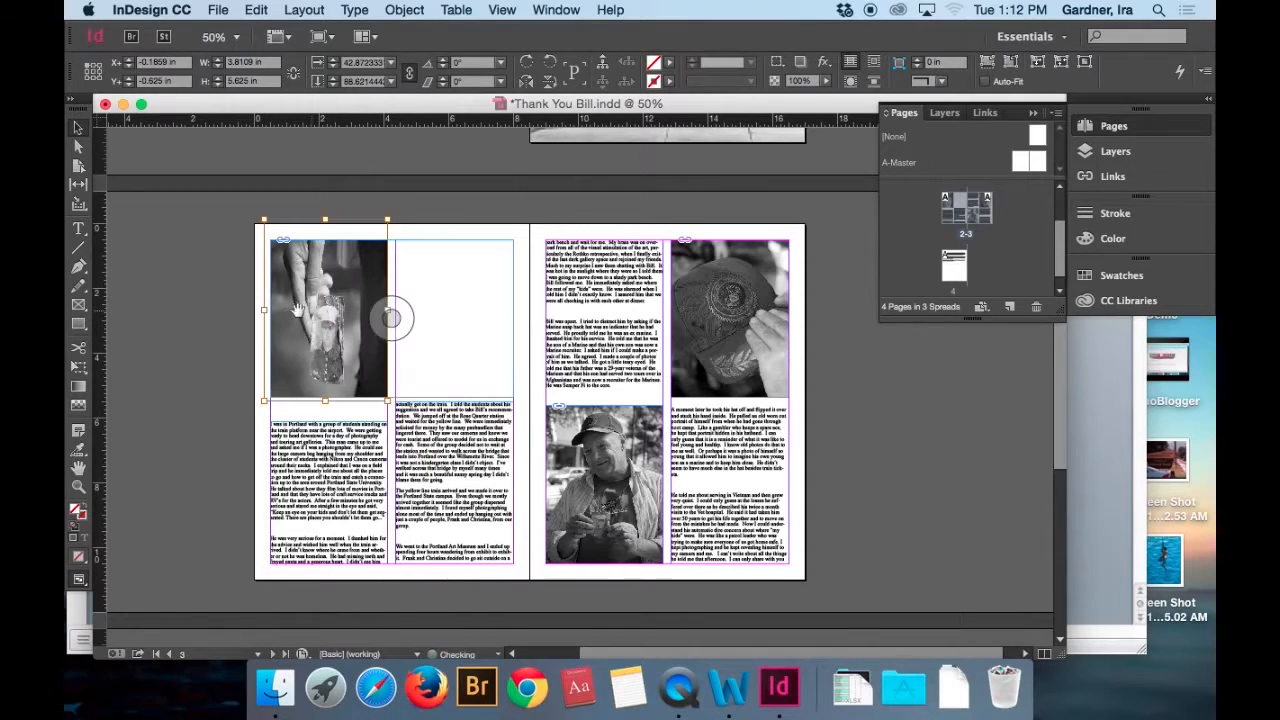
left_click_drag(264, 310, 270, 310)
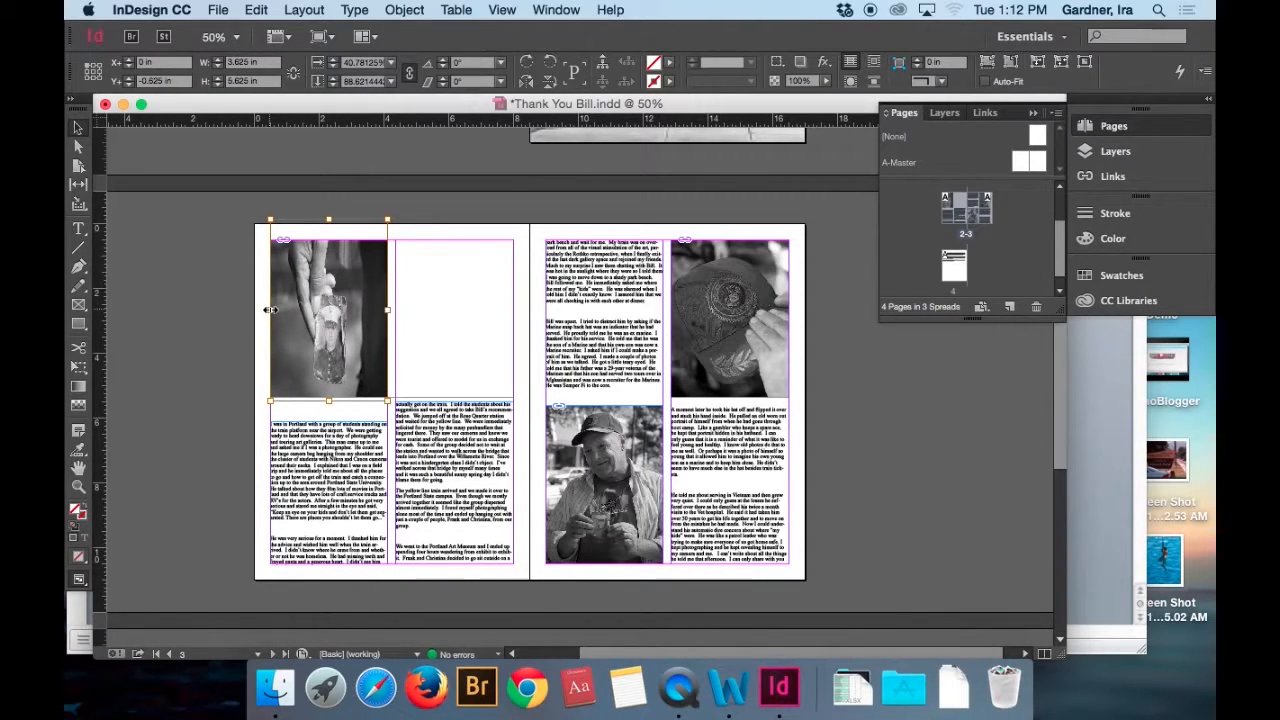
Undo the narrowing of the image inside page 2's photo frame and narrow the frame itself to 3.625 in wide.
key("super+z")
key("super+z")
key("super+z")
key("super+z")
key("super+shift+z")
key("super+shift+z")
key("super+shift+z")
key("super+shift+z")
key("super+z")
left_click(449, 352)
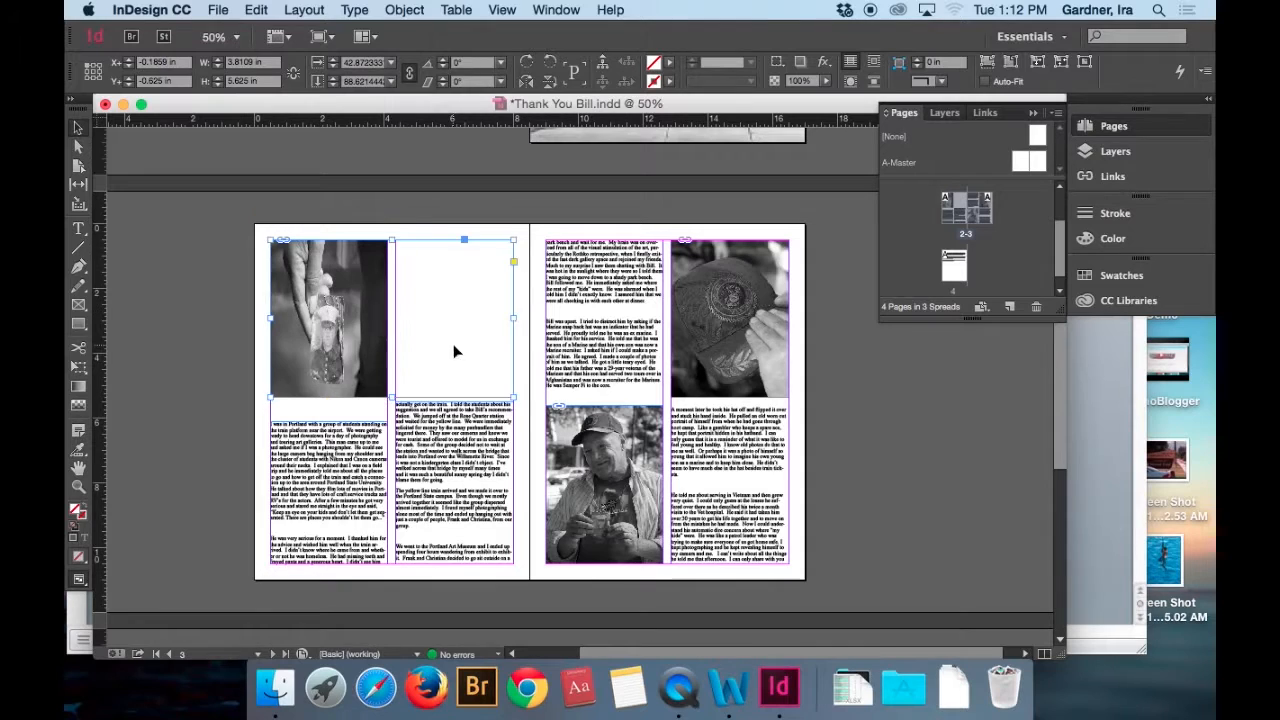
left_click_drag(512, 319, 387, 316)
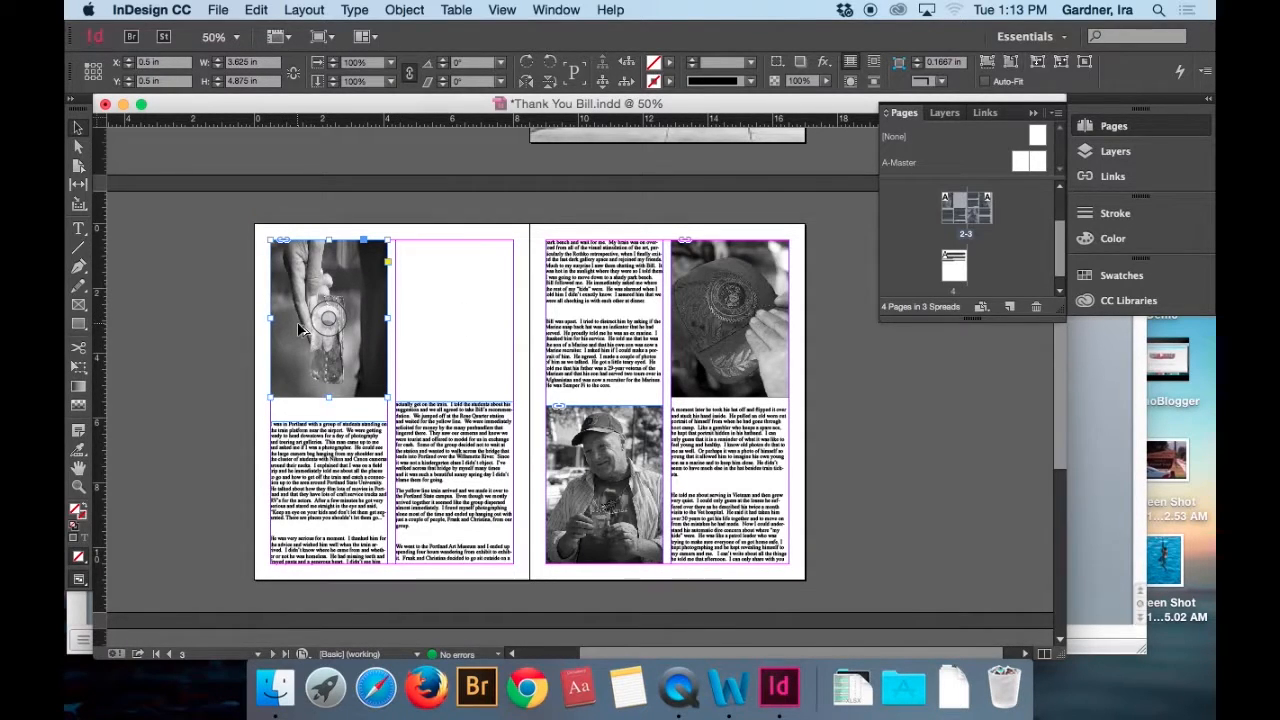
Fit page 2's photo proportionally to its frame, then enlarge the image to about 6.83 by 4.875 in so it fills the frame.
key("super+alt+shift+e")
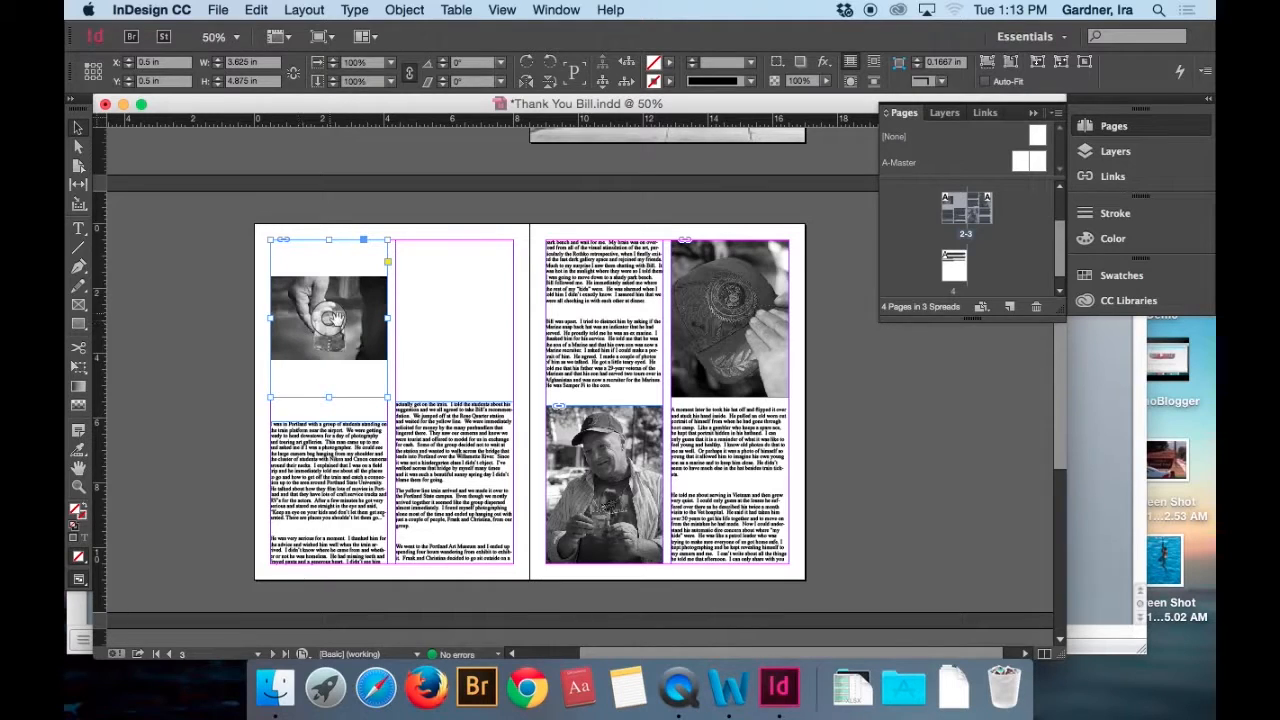
left_click(338, 320)
mouse_move(391, 272)
left_mouse_down()
mouse_move(410, 235)
mouse_move(395, 241)
mouse_move(396, 281)
left_mouse_up()
left_click_drag(437, 361, 488, 397)
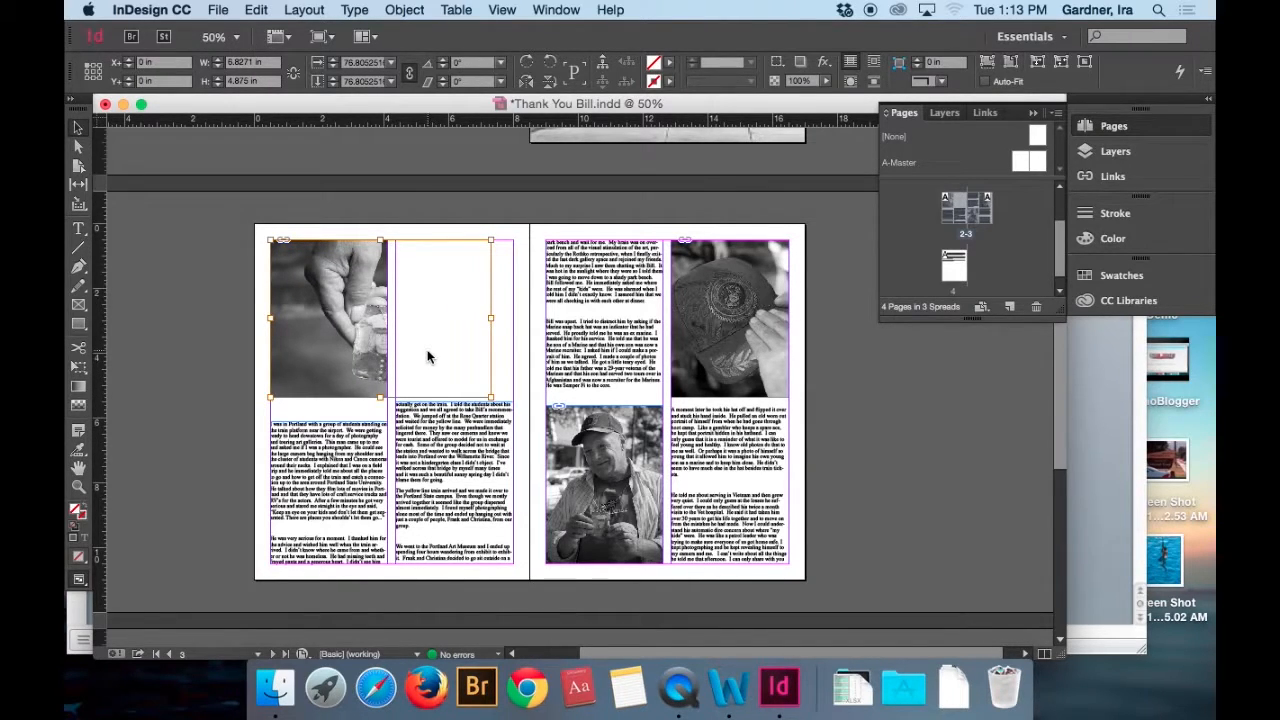
Shift the image left within page 2's photo frame to an X offset of -1.5806 in and enlarge it proportionally to about 7.53 by 5.375 in.
key("Left")
key("Left")
key("Left")
key("Left")
key("Left")
key("Left")
key("Left")
key("Left")
key("Left")
key("Left")
key("Left")
key("Left")
key("Left")
key("Left")
key("Left")
key("Left")
key("Left")
key("Left")
key("Left")
key("Left")
key("Left")
key("Left")
key("Left")
key("Left")
key("Left")
key("Left")
key("Left")
key("Left")
key("Left")
key("Left")
key("Left")
key("Left")
key("Left")
key("Left")
key("Left")
key("Left")
key("Left")
key("Left")
key("Left")
key("Left")
key("Left")
key("Left")
key("Left")
key("Left")
key("Left")
key("Left")
key("Left")
key("Left")
key("Left")
key("Left")
key("Left")
key("Left")
key("Left")
key("Left")
key("Left")
key("Left")
key("Left")
key("Left")
key("Left")
key("Left")
key("Left")
key("Left")
key("Left")
key("Left")
key("Left")
key("Left")
key("Left")
key("Left")
key("Left")
key("Left")
key("Left")
key("Left")
key("Left")
key("Left")
key("Left")
key("Left")
key("Left")
key("Left")
key("Left")
key("Left")
key("Left")
key("Left")
key("Left")
key("Left")
key("Left")
key("Left")
key("Left")
key("Left")
key("Left")
key("Left")
key("Left")
key("Left")
key("Left")
key("Left")
key("Left")
key("Left")
key("Left")
key("Left")
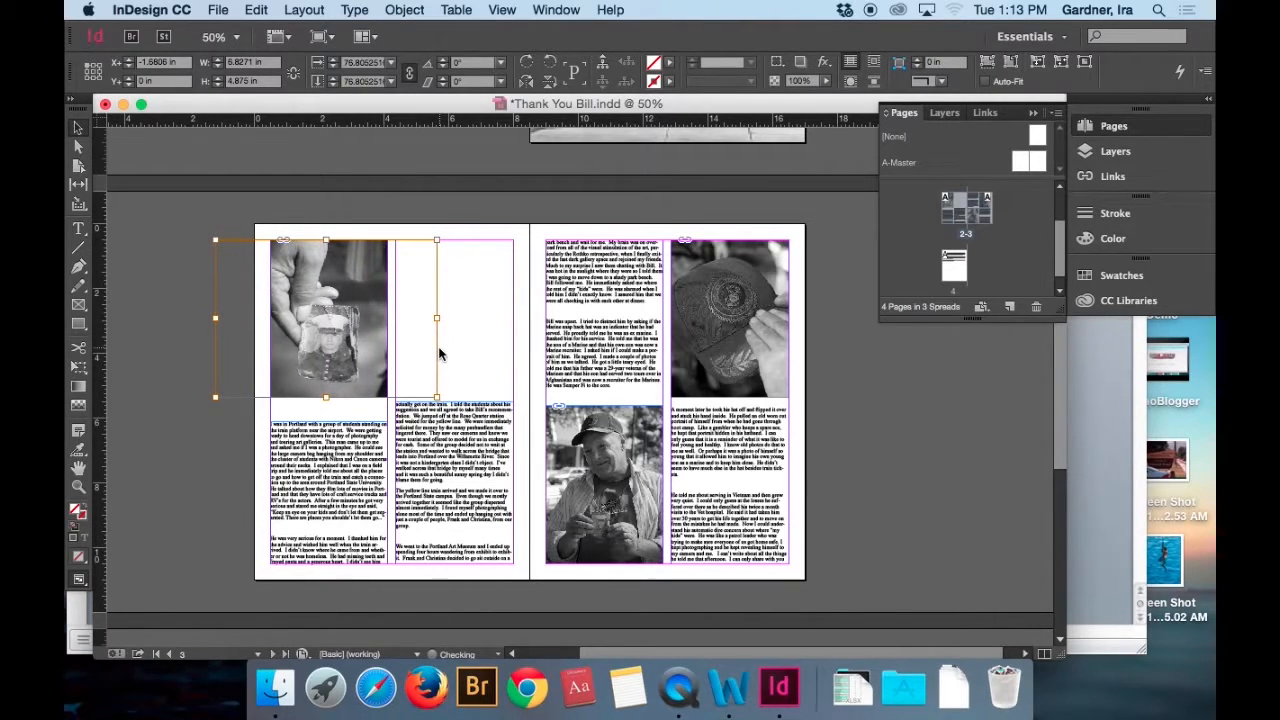
left_click_drag(436, 241, 459, 225)
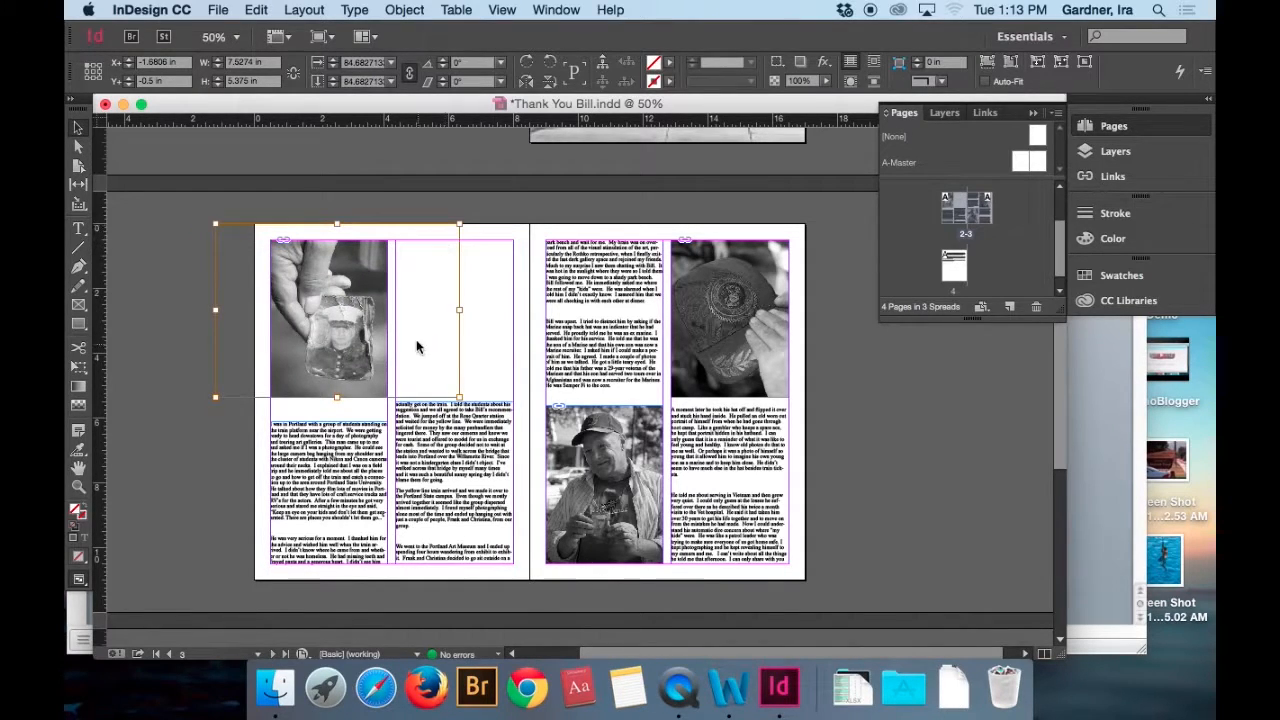
Move page 2's photo to the top of the second column and extend the first-column text frame upward to 10 in high.
left_click(343, 193)
left_click_drag(347, 335, 480, 371)
left_click(334, 450)
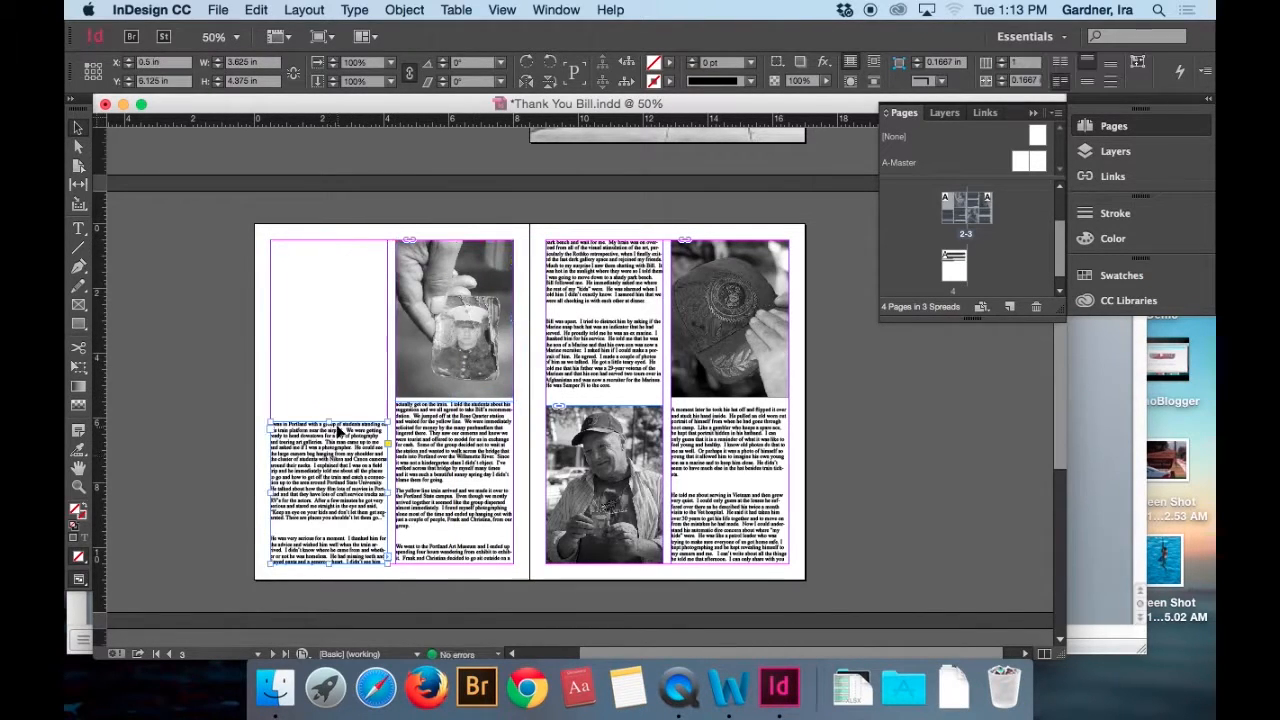
left_click_drag(331, 423, 334, 241)
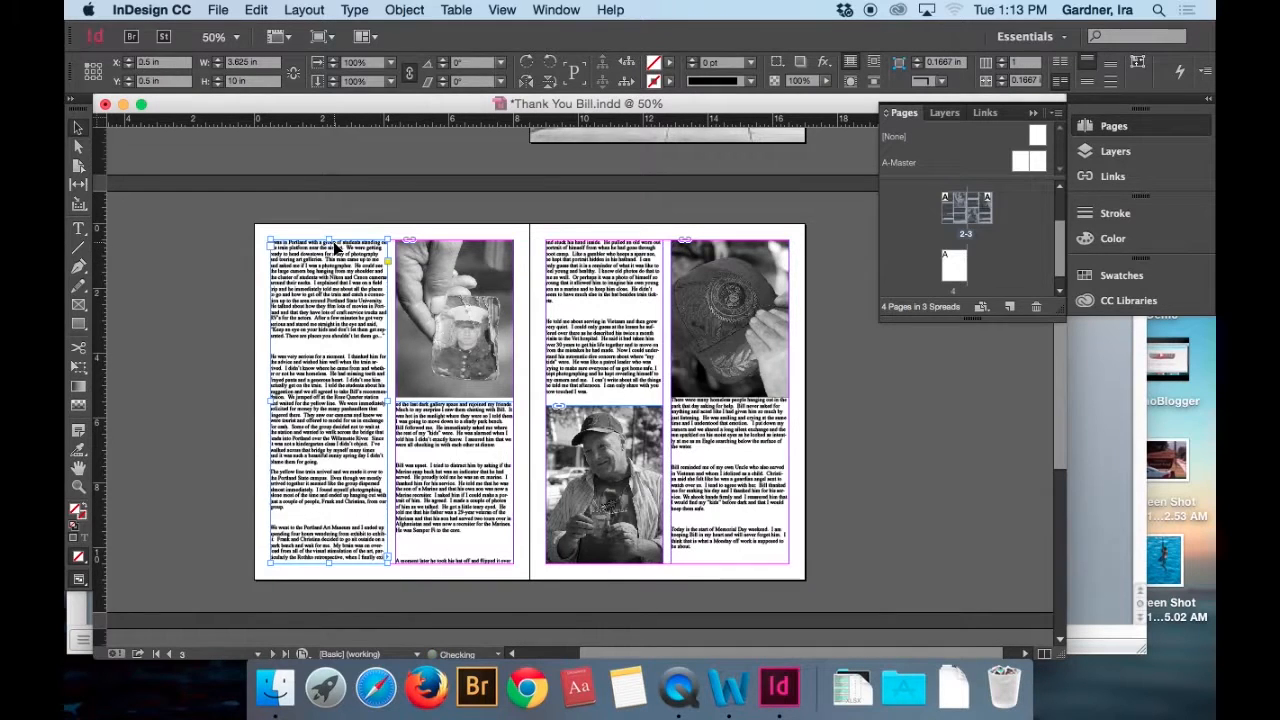
Delete the extra blank line above the last paragraph in page 2's second column and set the whole story's leading to 14 pt.
double_click(454, 543)
key("BackSpace")
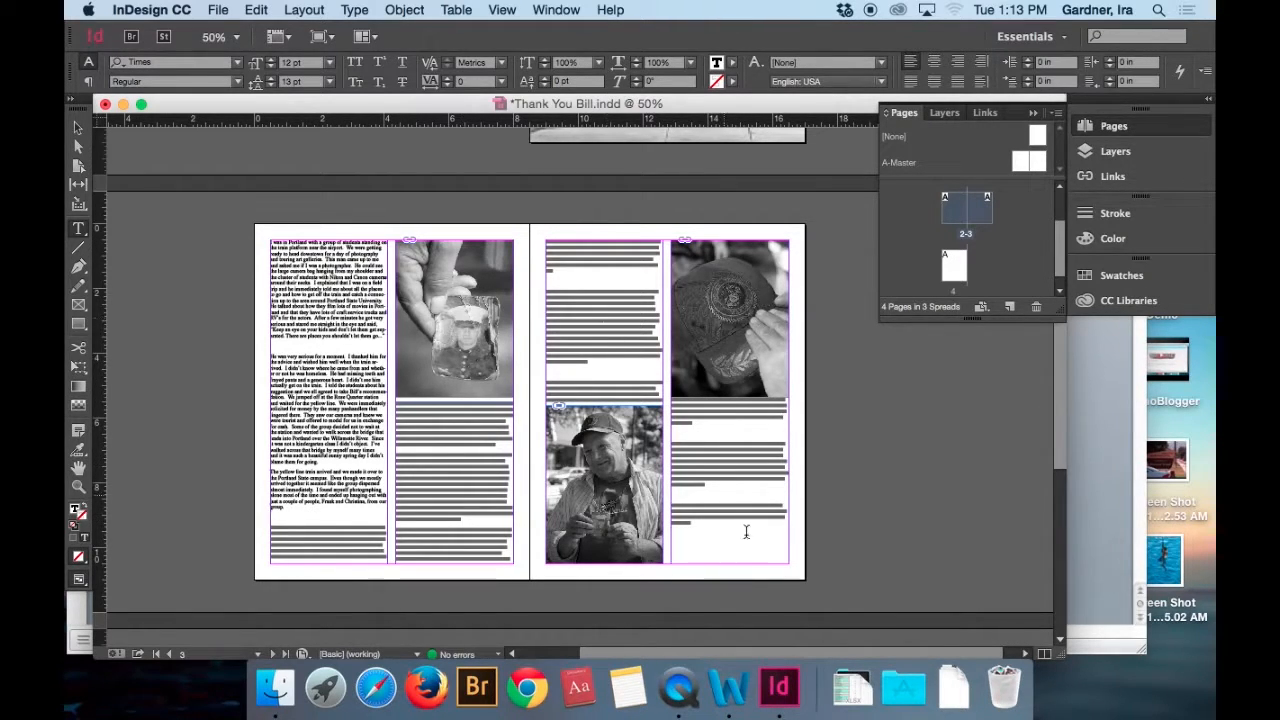
key("super+a")
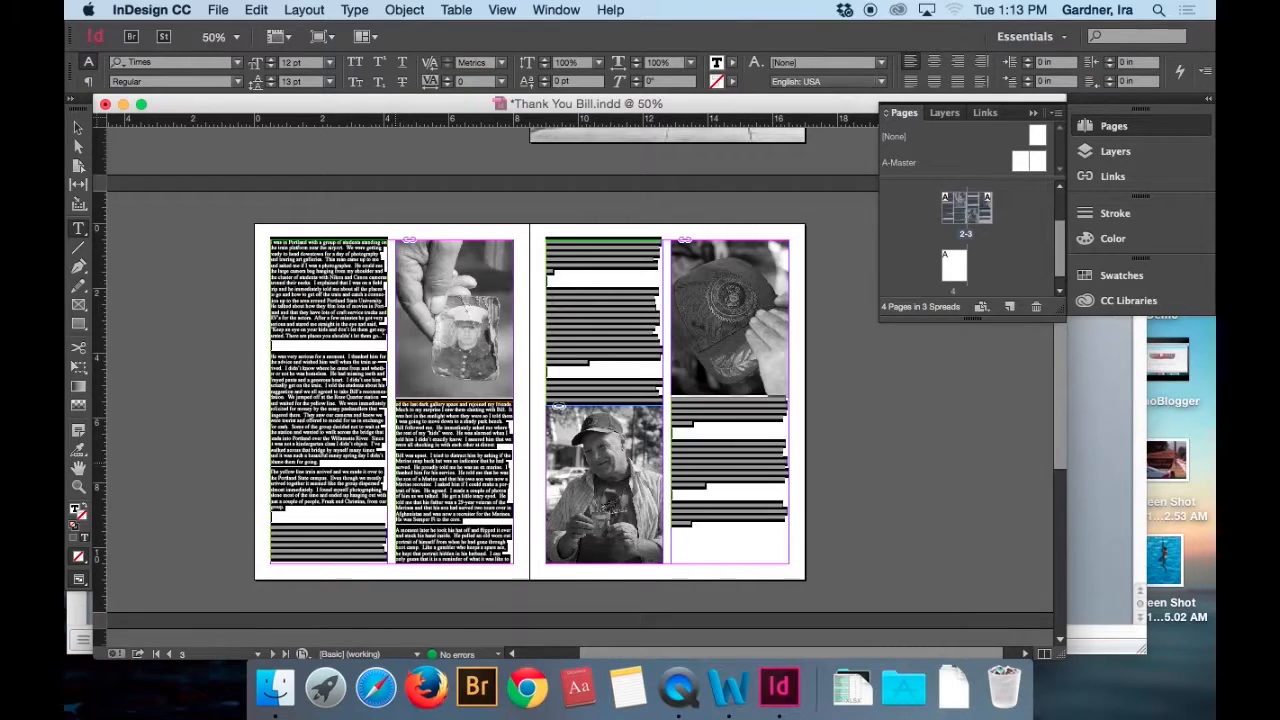
left_click(270, 79)
left_click(484, 474)
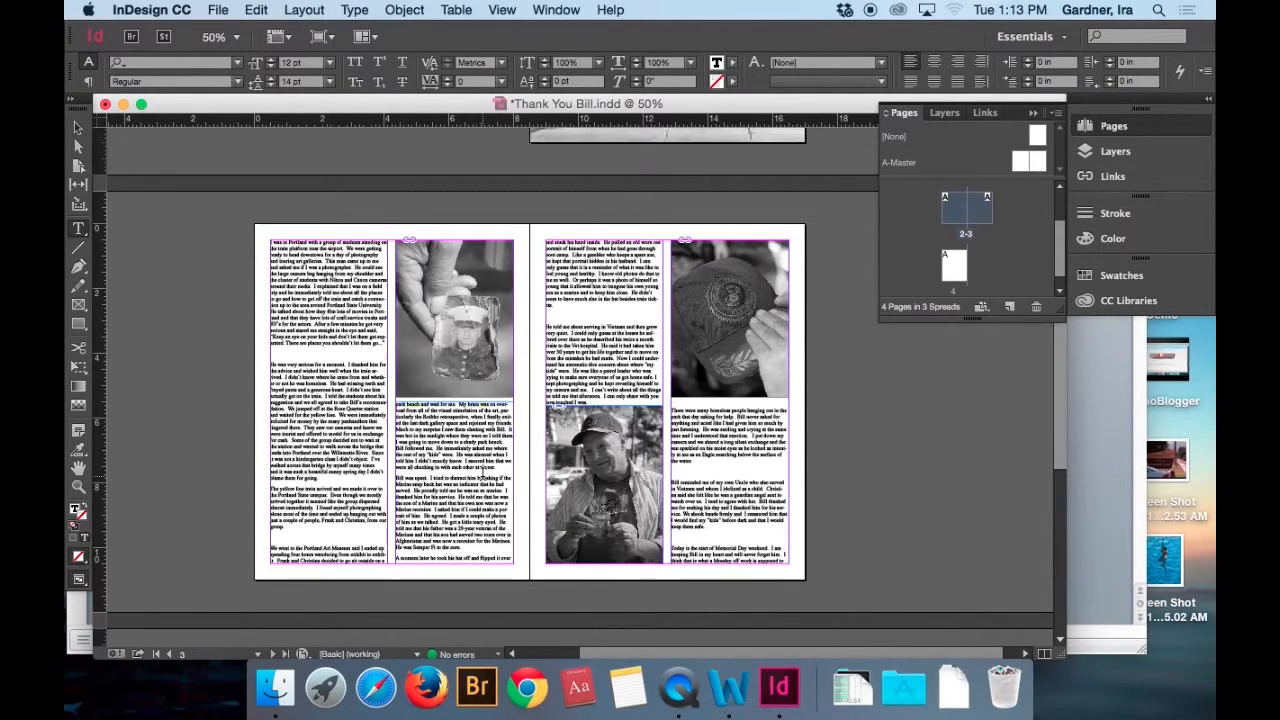
Delete the remaining extra blank lines between the story's paragraphs on pages 2 and 3.
scroll(694, 537, "up", 4)
scroll(650, 540, "down", 8)
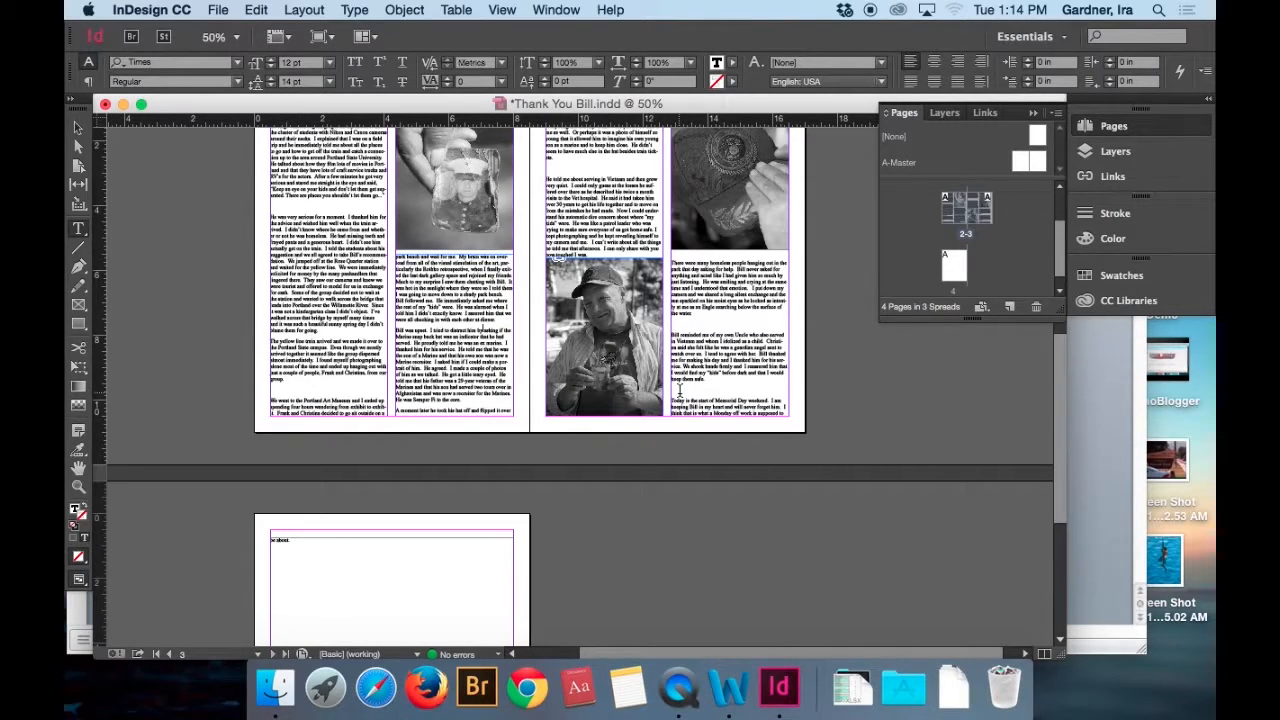
key("BackSpace")
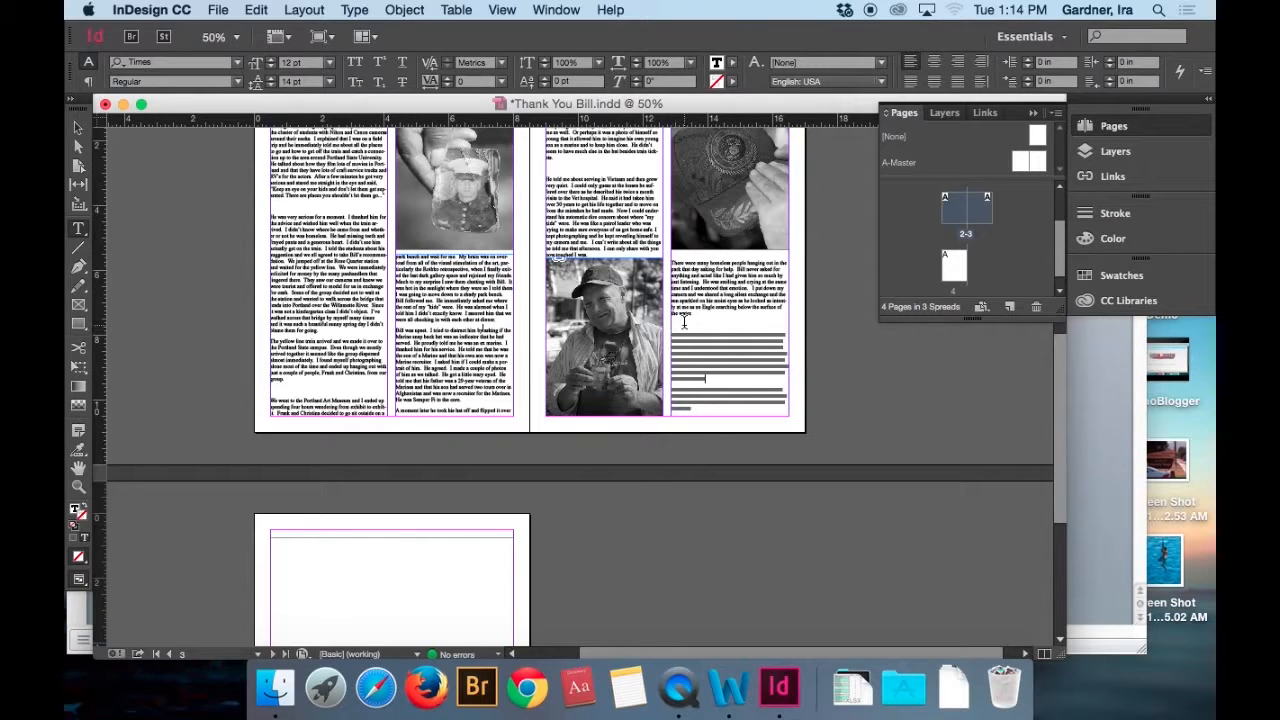
key("BackSpace")
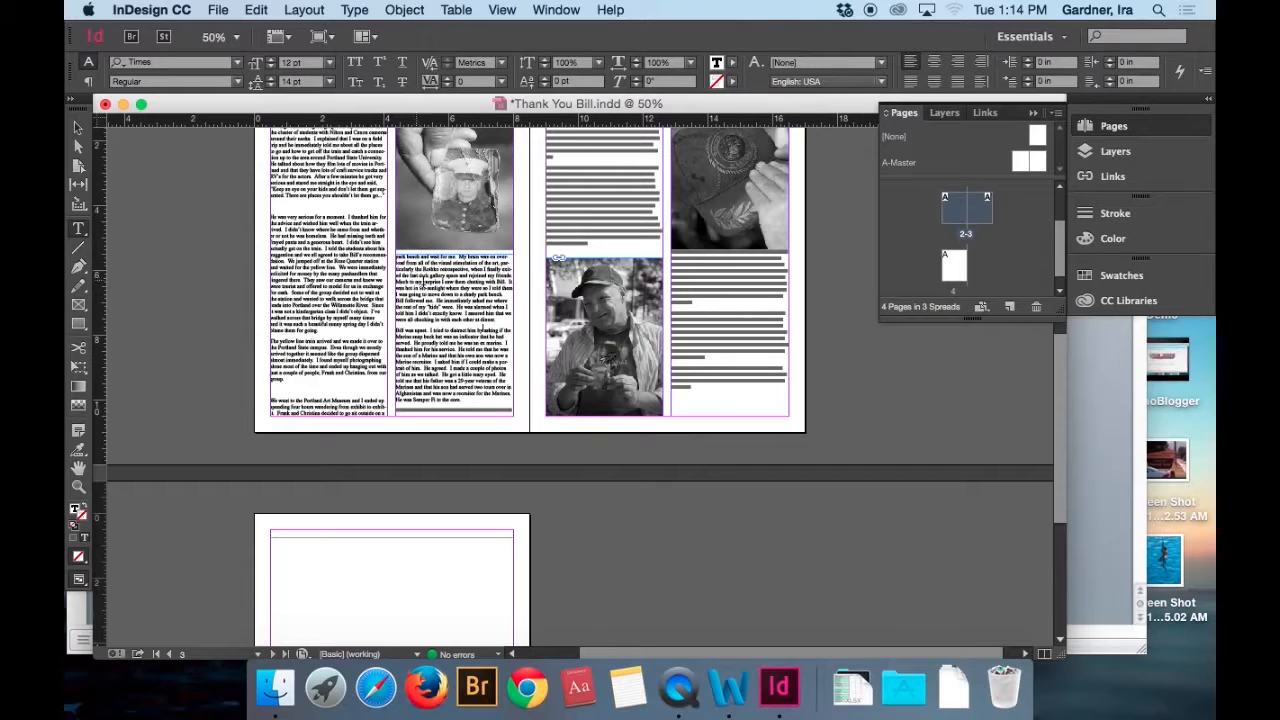
left_click(284, 388)
key("BackSpace")
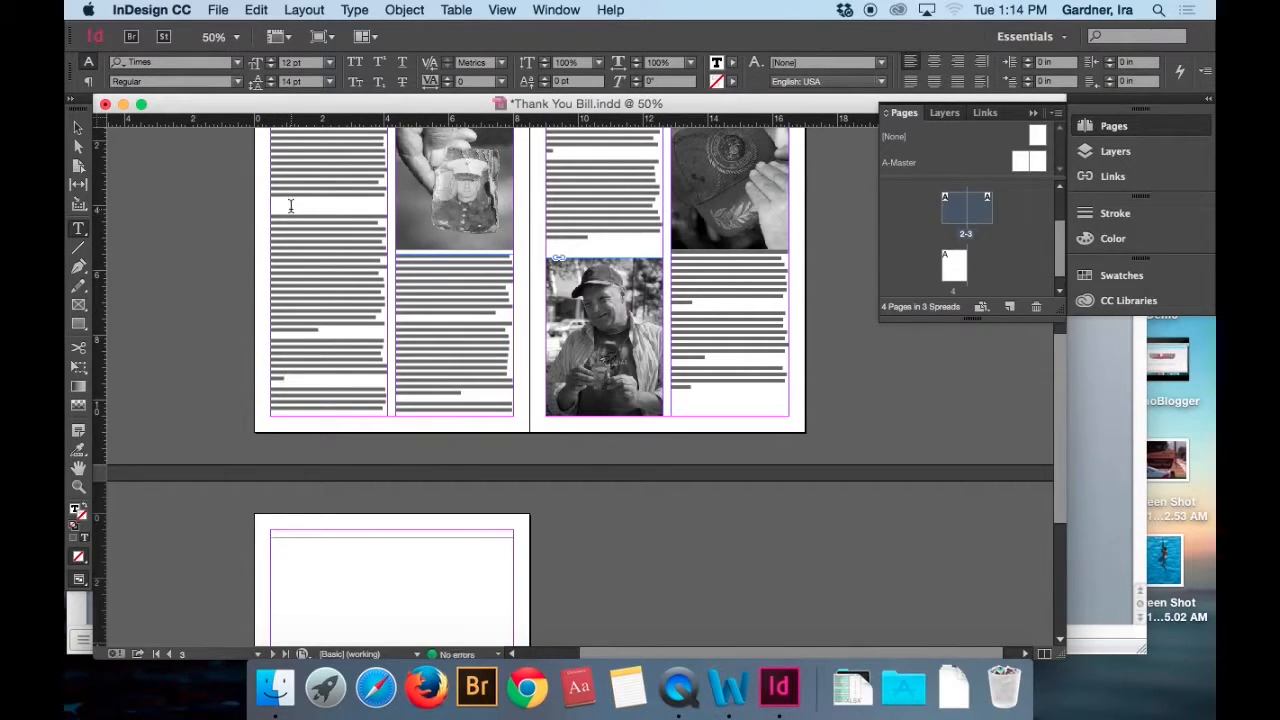
left_click(290, 205)
key("BackSpace")
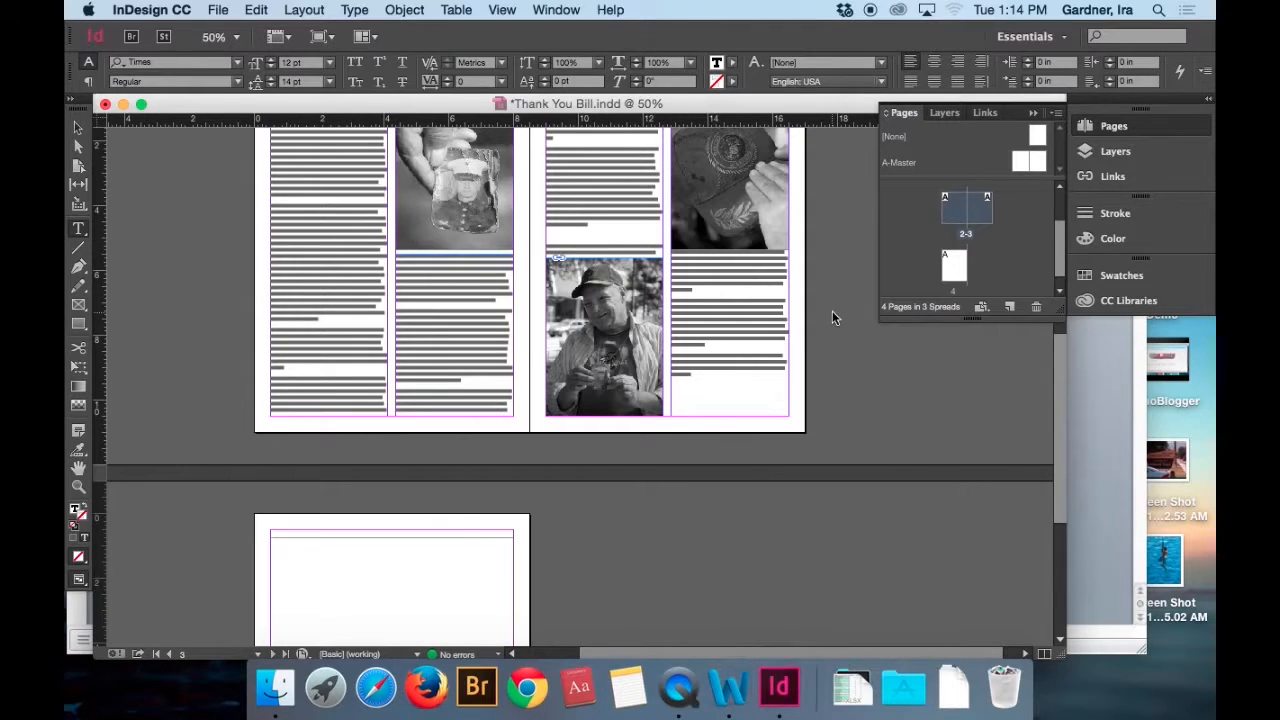
Shorten page 2's first-column text frame from its upper edge so it starts at Y 2 in and is 8.5 in high.
key("super+equal")
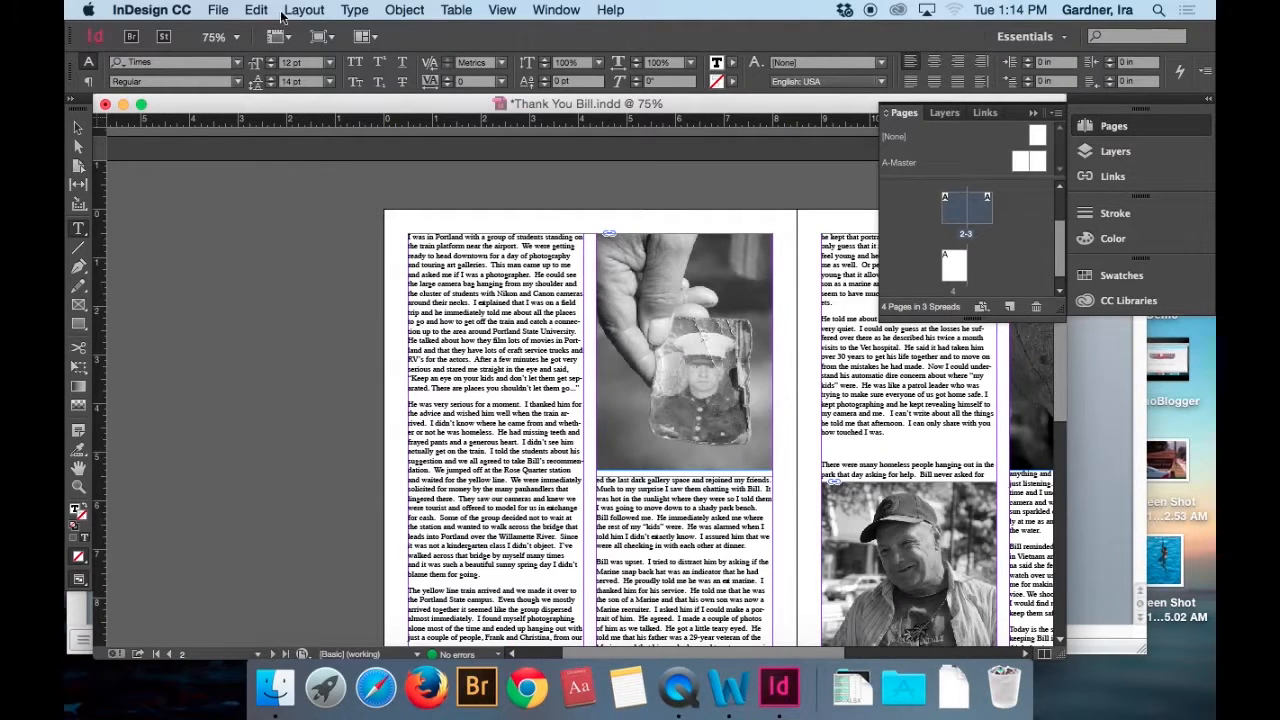
left_click(78, 128)
left_click_drag(497, 245, 497, 311)
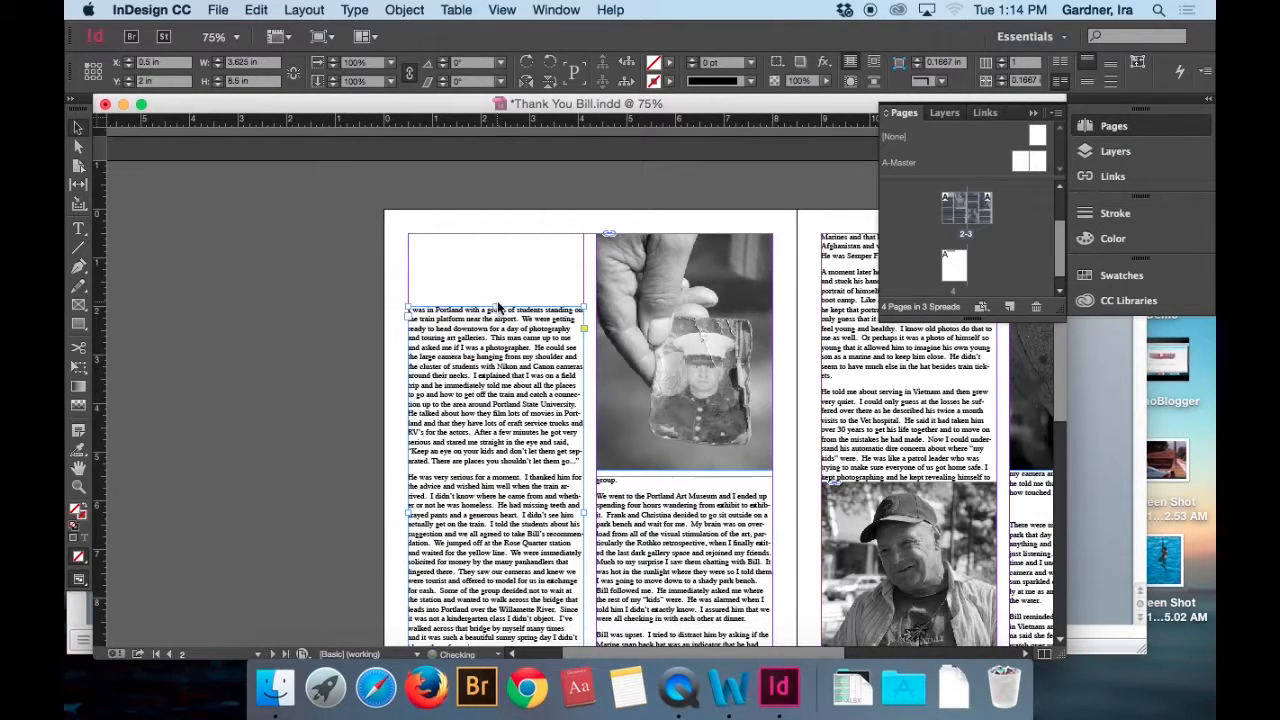
Add a column-wide text frame above the story on page 2 with the title "Thank you Bill" and a "Photos & Story by" line naming the author.
left_click(80, 232)
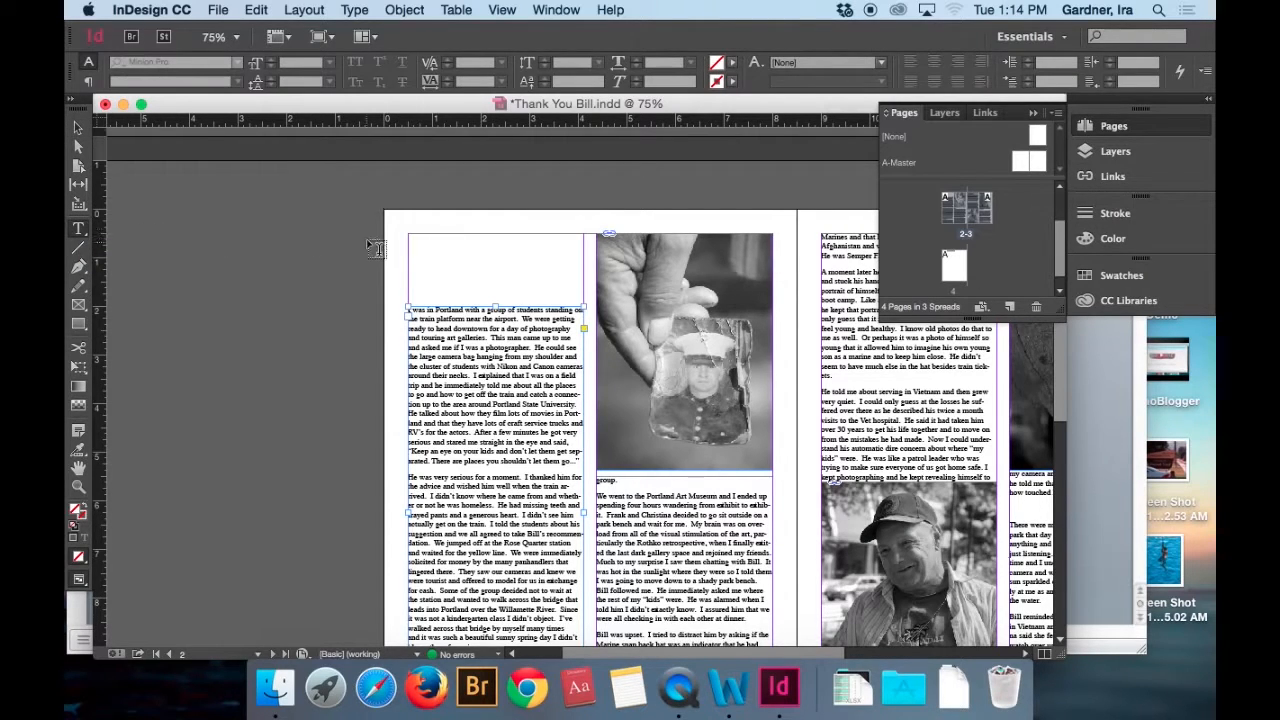
left_click_drag(408, 232, 582, 285)
type("Thank you Bill")
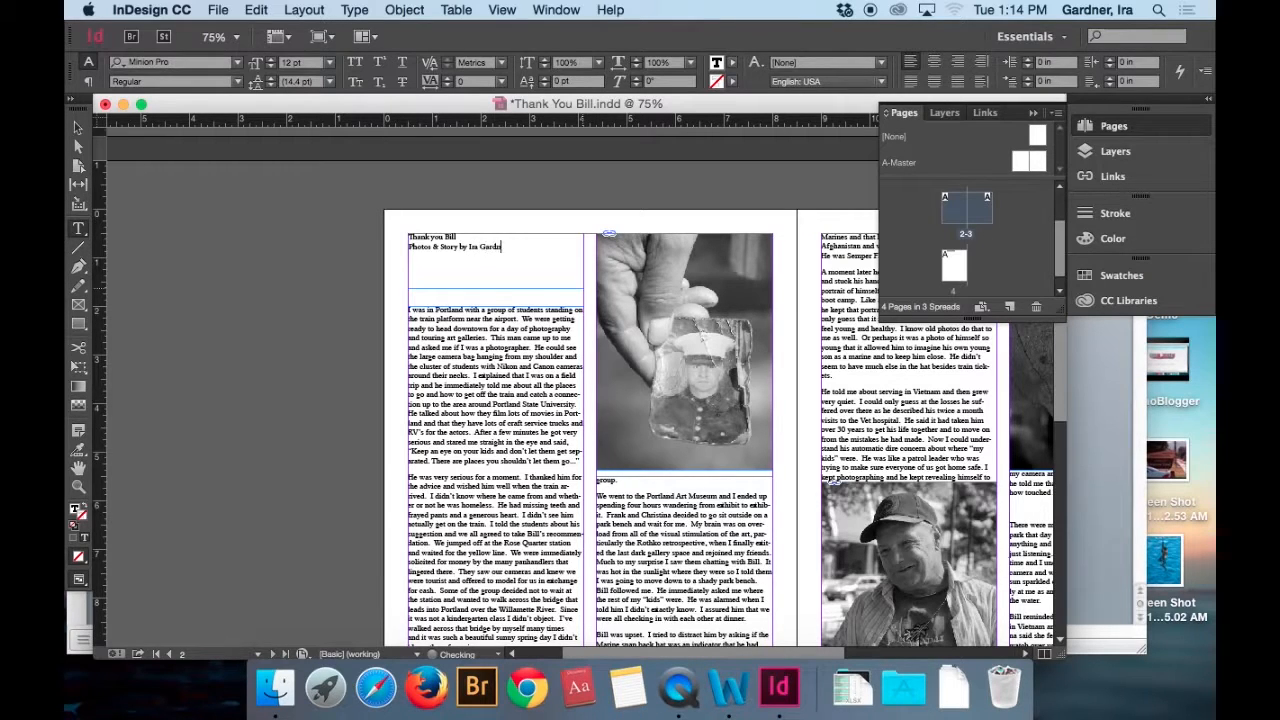
Enlarge the font size of the "Thank you Bill" title line and centre both the title and the byline.
left_click_drag(457, 237, 376, 232)
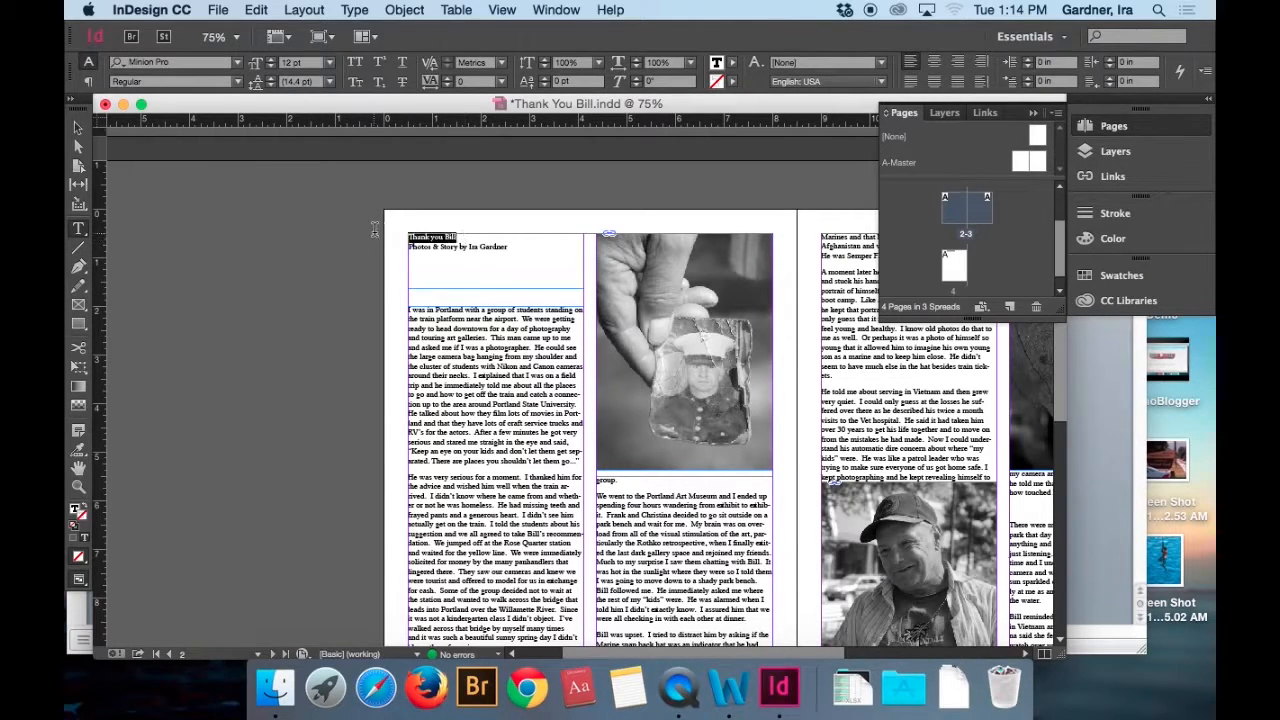
left_click(270, 59)
left_click(270, 59)
left_click(270, 59)
left_click(270, 59)
left_click(270, 59)
left_click(270, 59)
left_click(270, 59)
left_click(270, 59)
left_click(270, 59)
left_click(270, 59)
left_click(270, 59)
left_click(270, 59)
key("super+a")
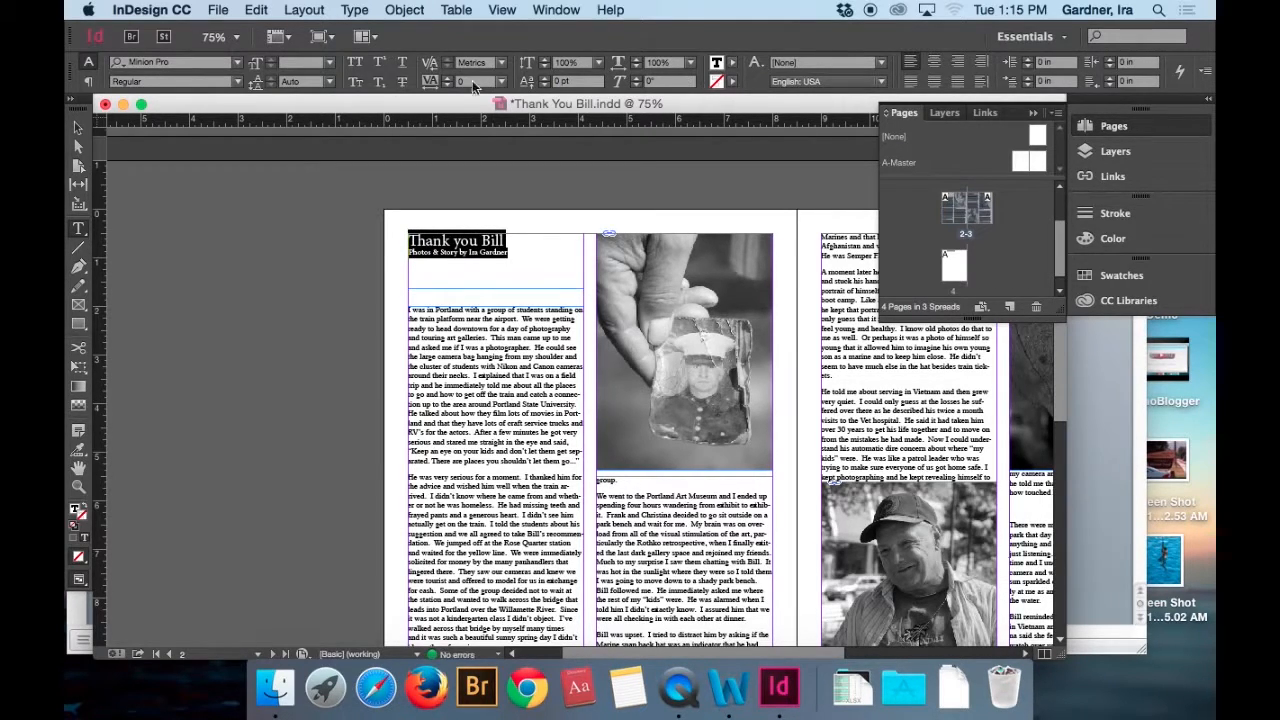
left_click(933, 62)
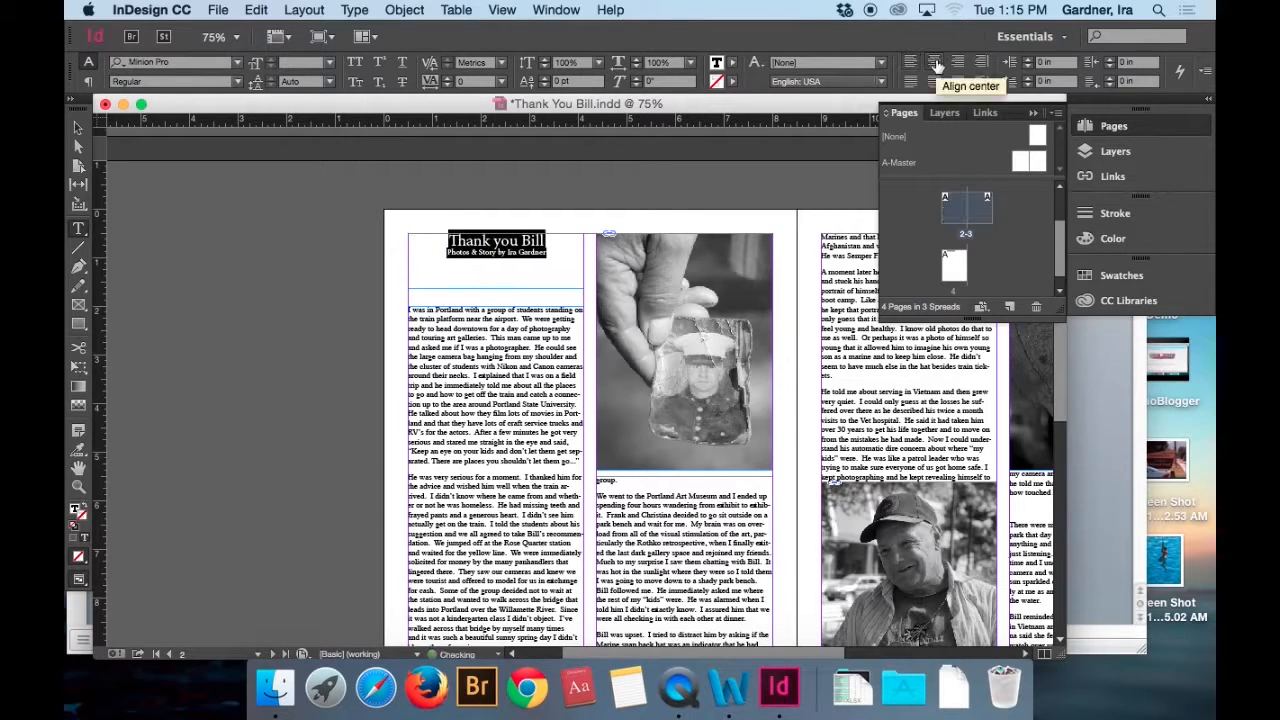
Change the font of the "Thank you Bill" title line to Times New Roman.
triple_click(523, 241)
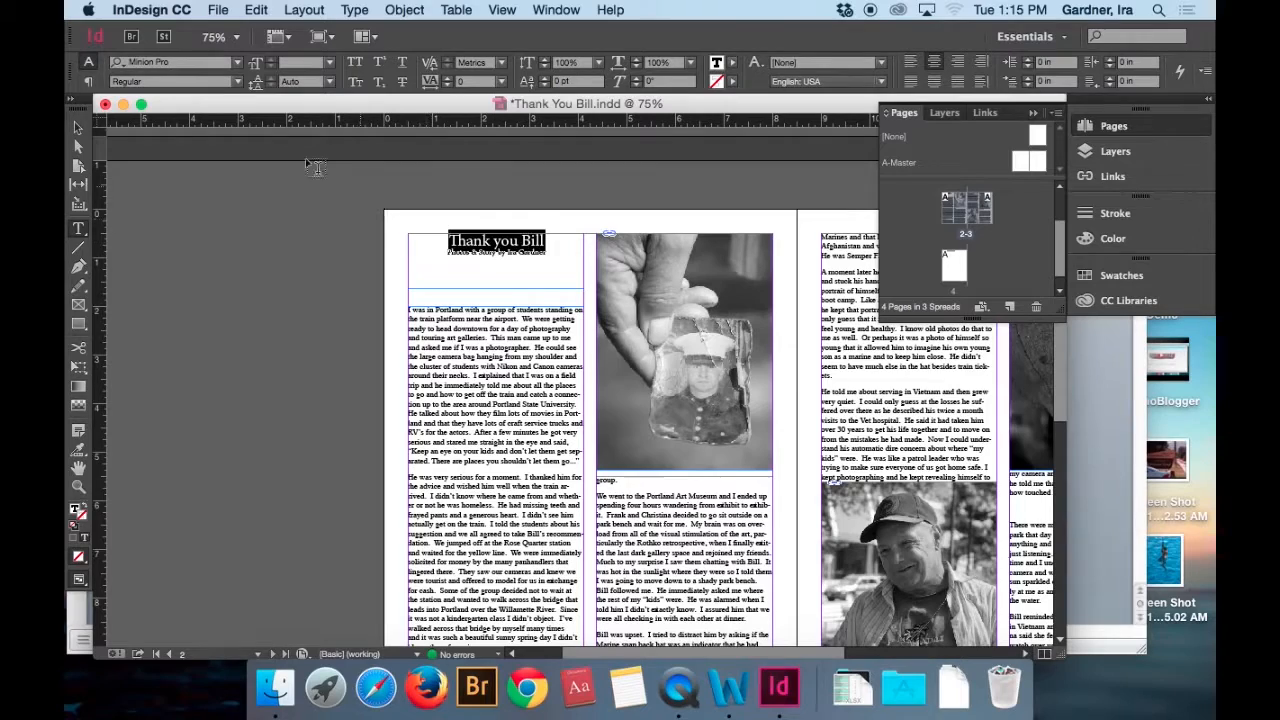
left_click(237, 66)
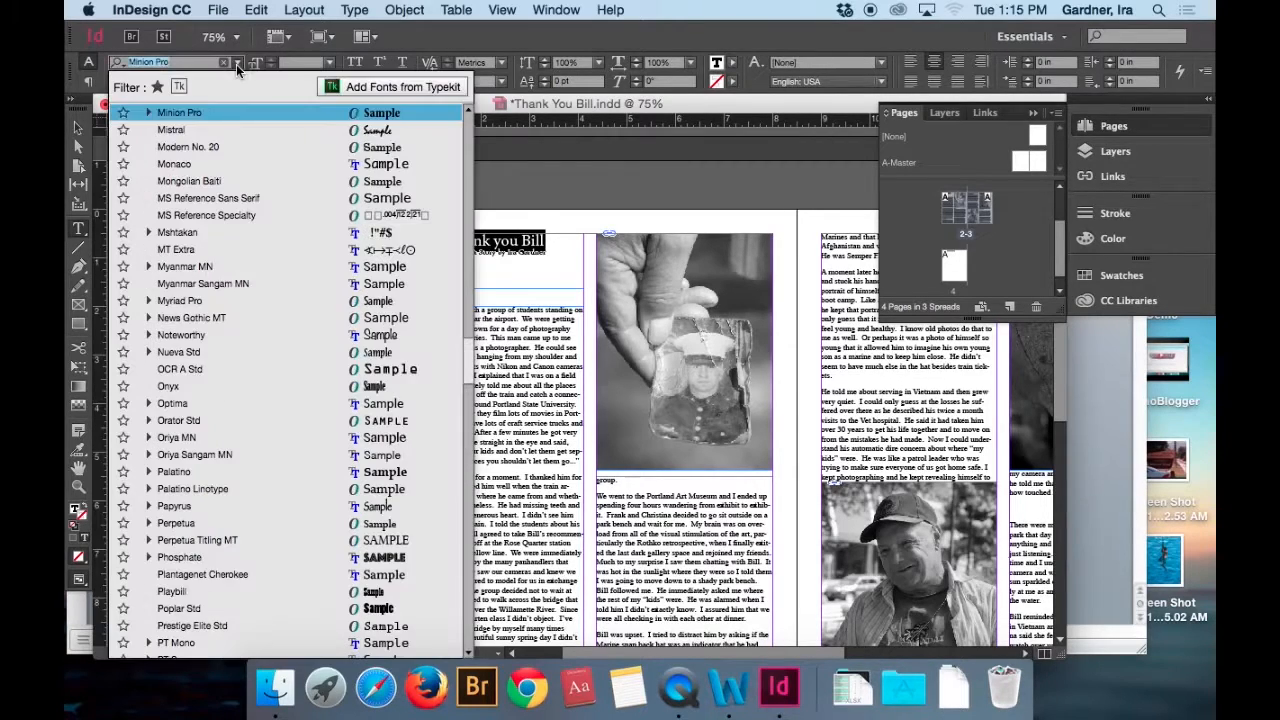
scroll(251, 409, "down", 15)
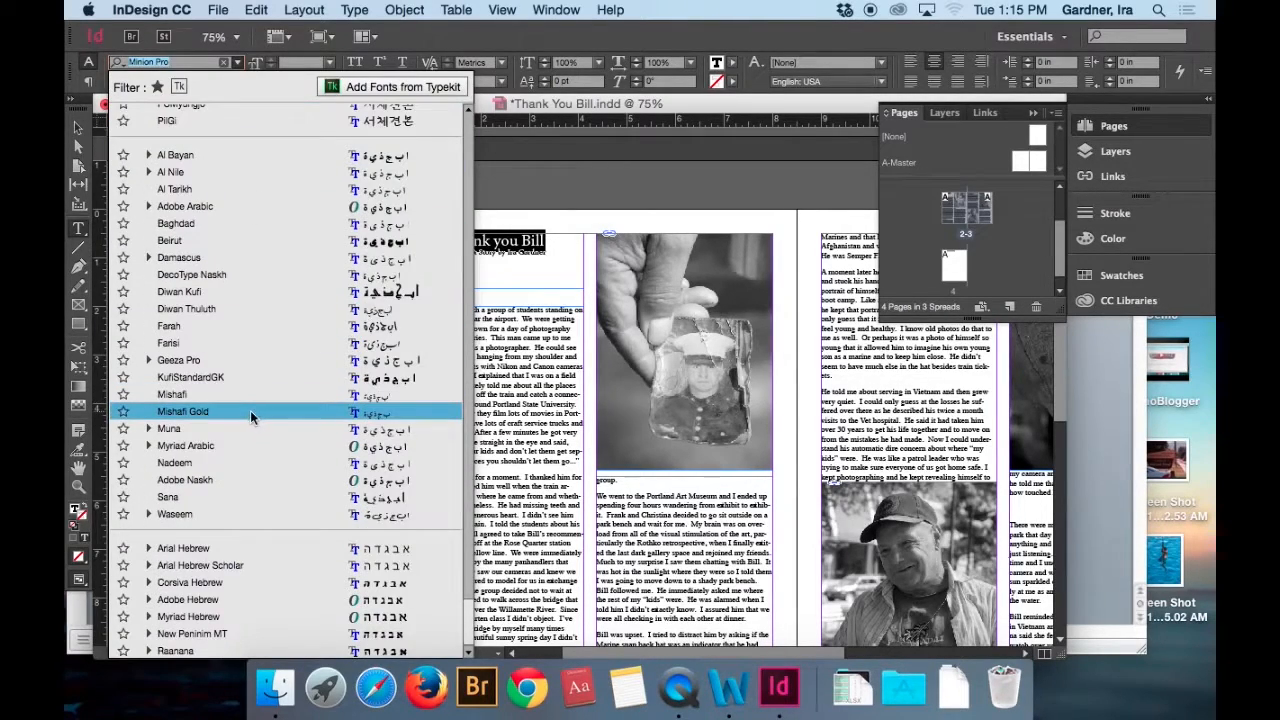
scroll(251, 480, "up", 8)
scroll(251, 481, "down", 8)
scroll(250, 480, "down", 15)
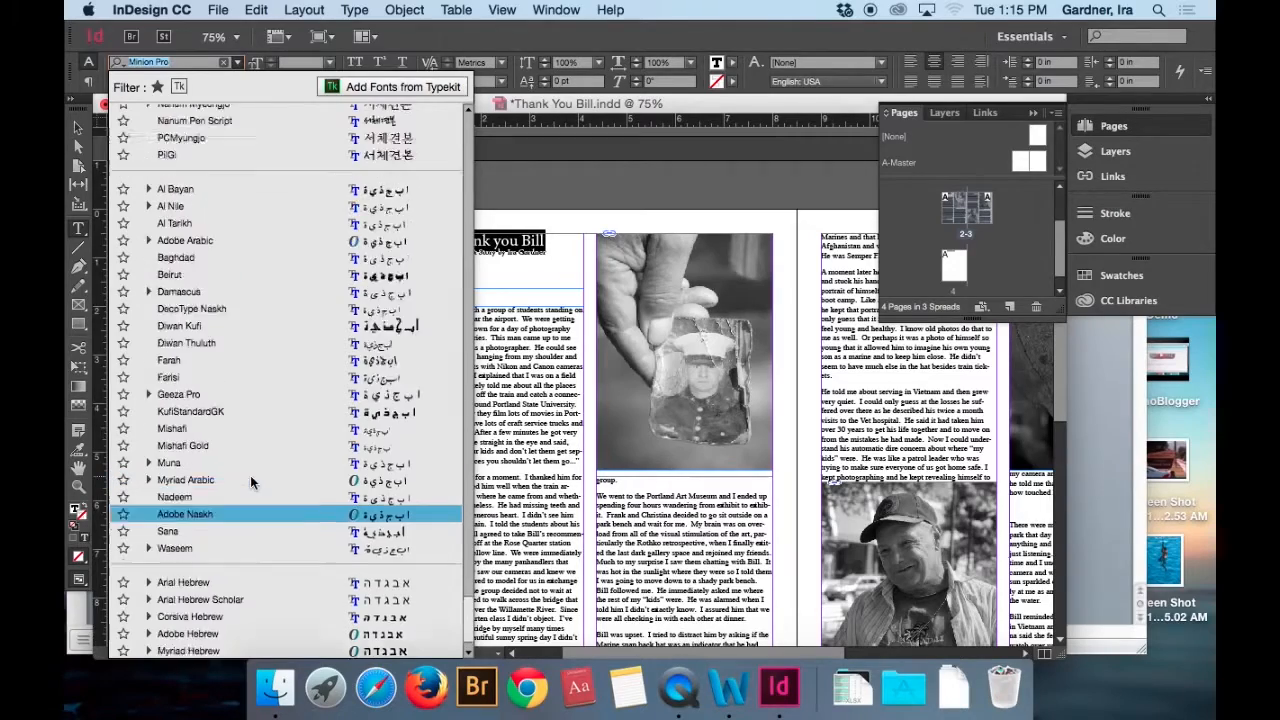
scroll(250, 475, "down", 10)
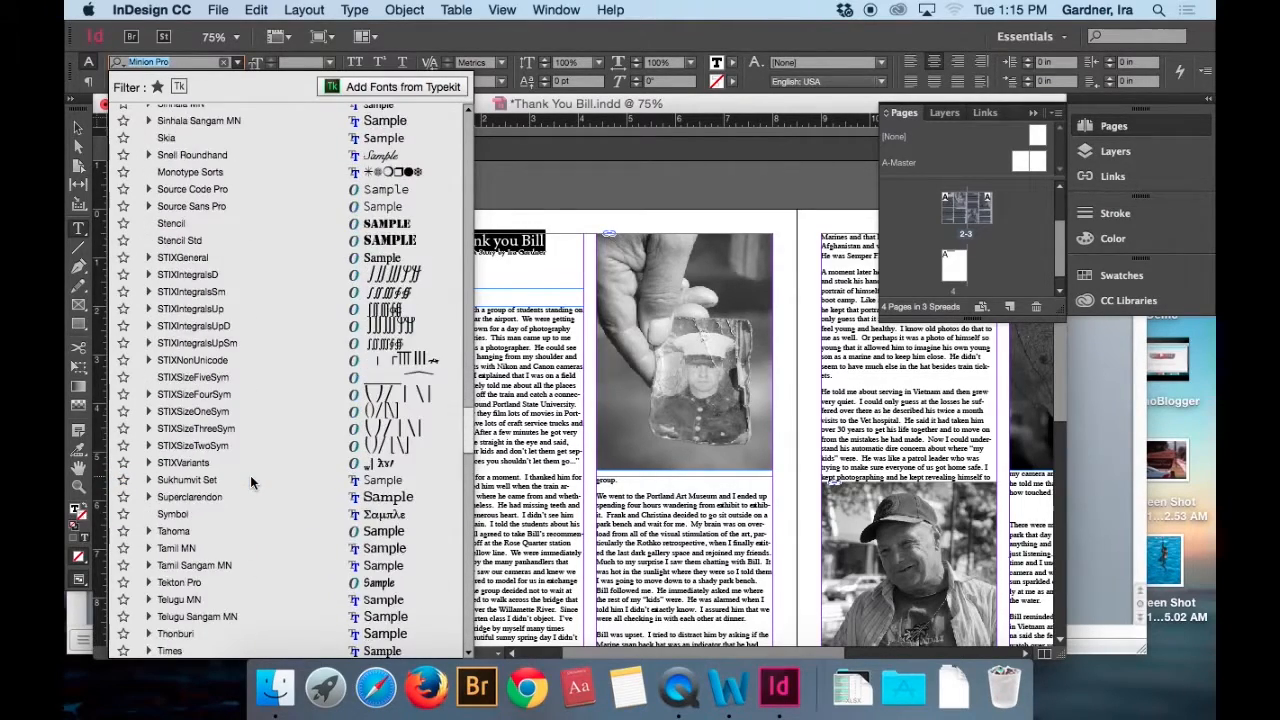
left_click(207, 398)
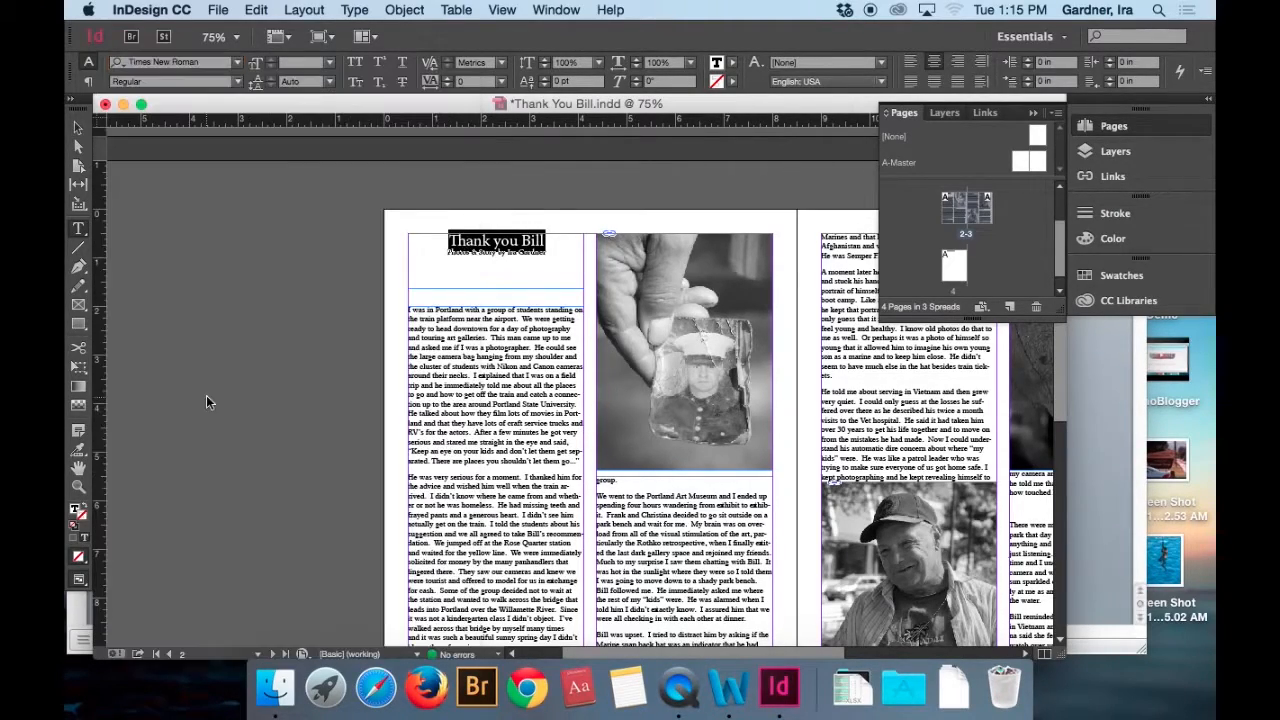
left_click(467, 249)
left_click(424, 260)
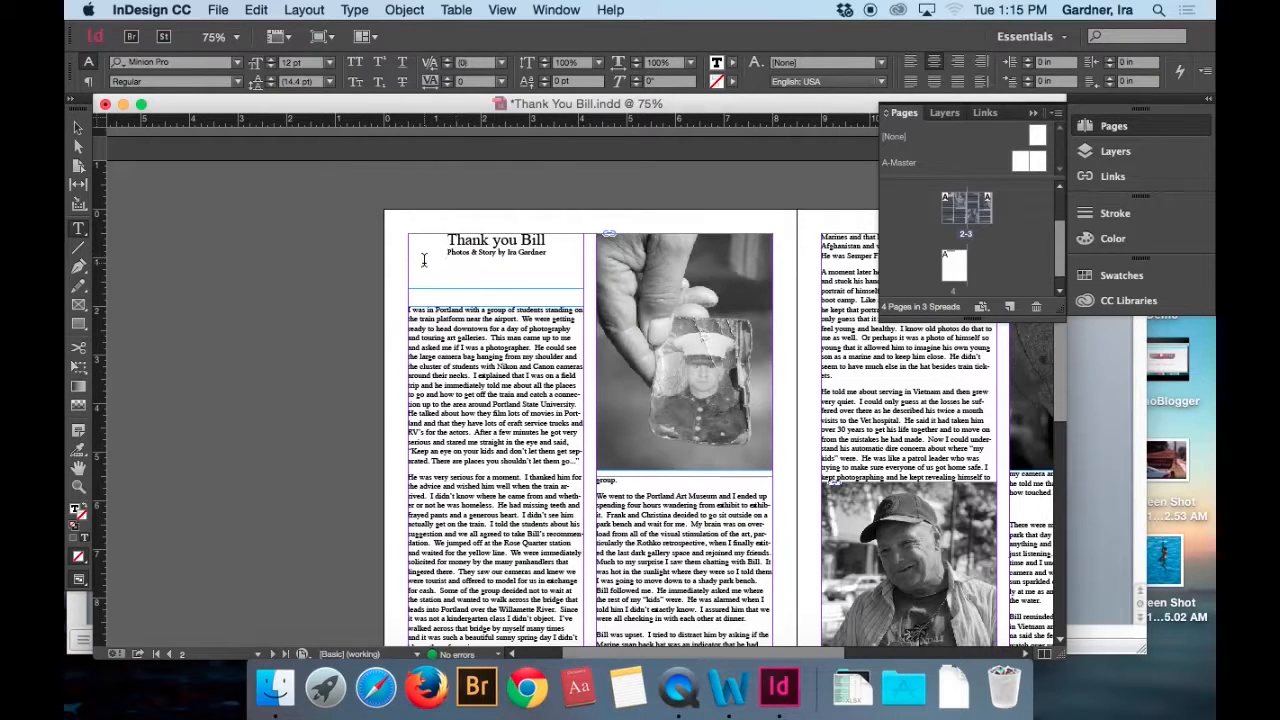
Change the font of the entire threaded story to Times New Roman.
left_click(414, 320)
key("super+a")
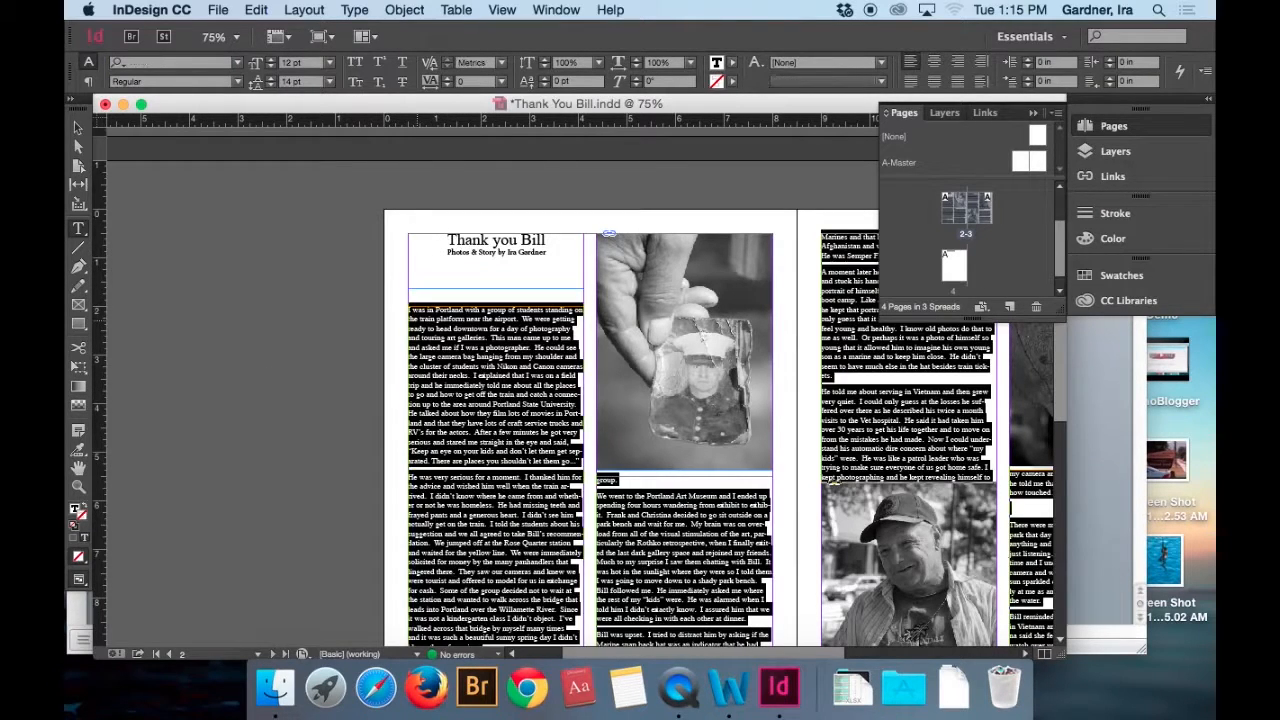
left_click(235, 63)
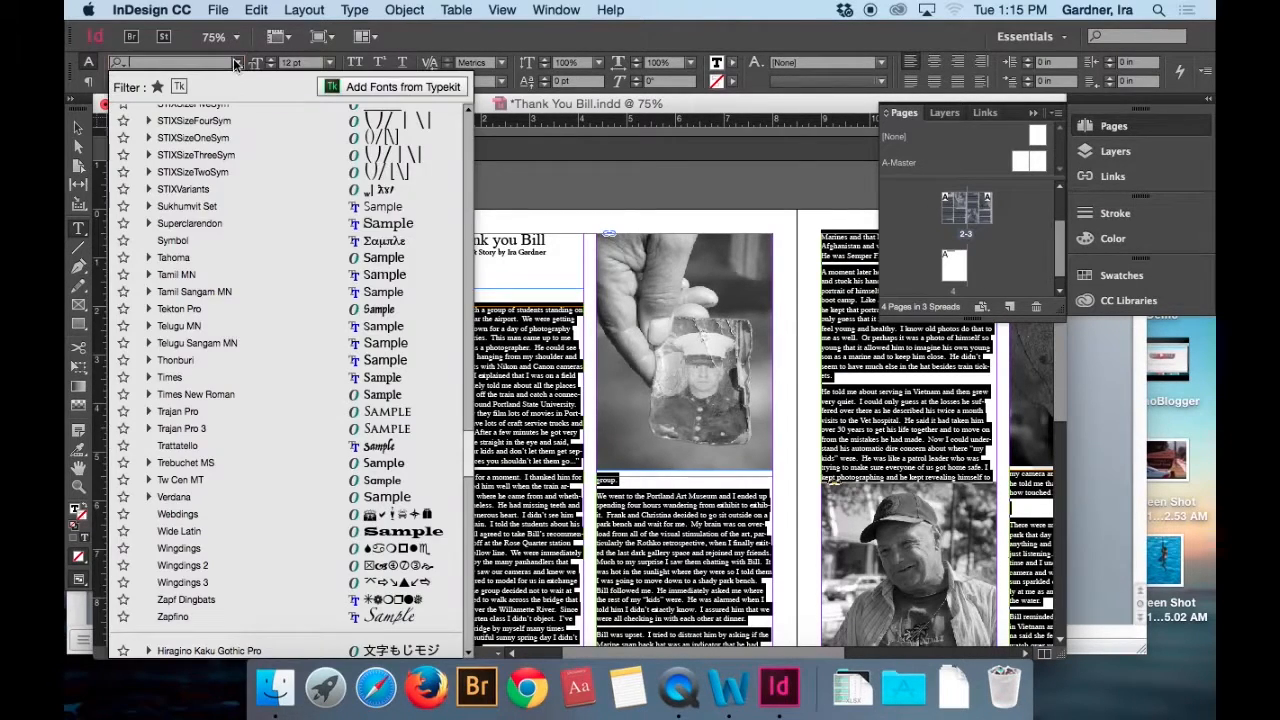
left_click(222, 399)
Extend page 2's first-column text frame upward toward the byline, starting at Y 1.32 in with a height of 9.18 in.
left_click(426, 300)
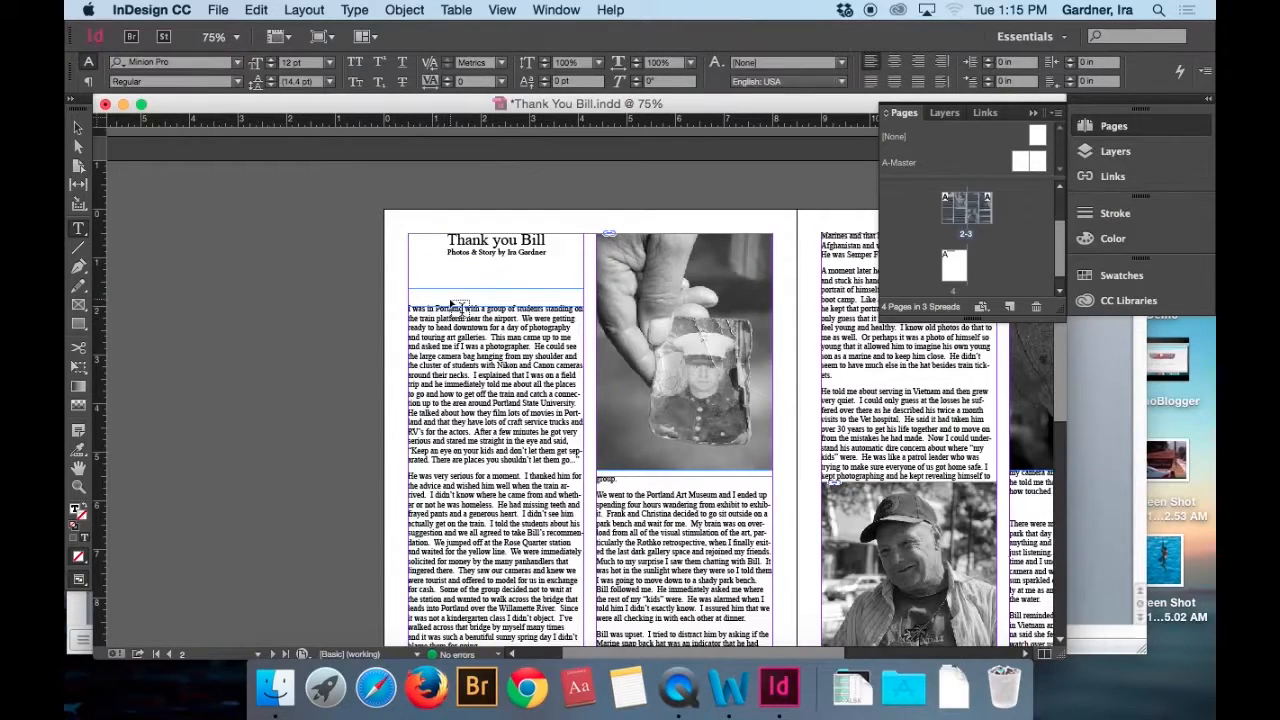
left_click(78, 128)
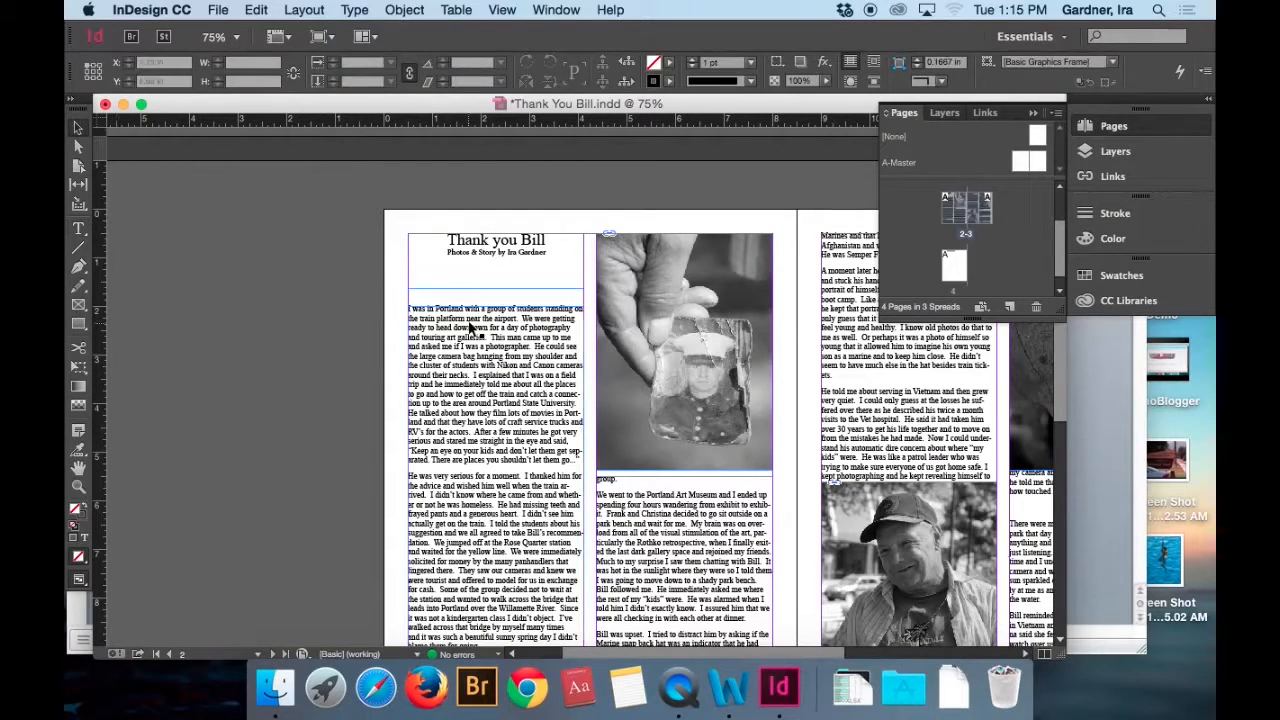
left_click_drag(494, 305, 494, 272)
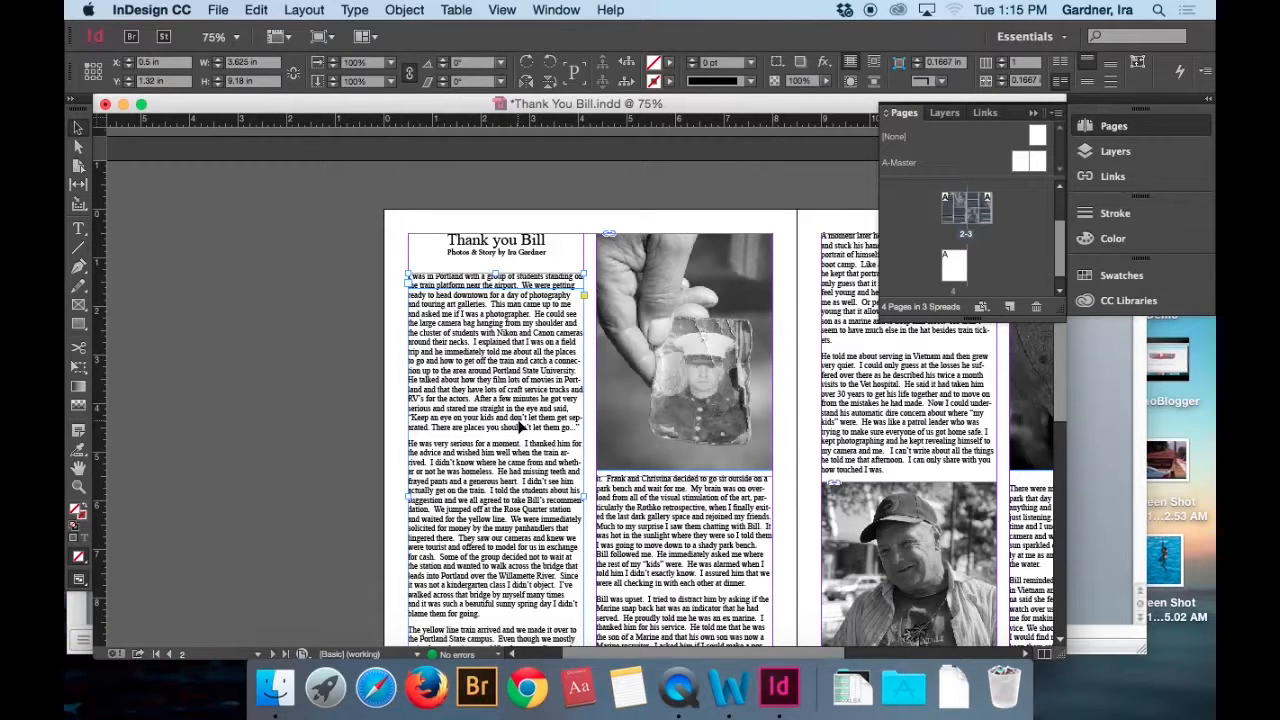
Move page 2's second-column text frame down slightly below the photo, to Y 5.6944 in.
scroll(586, 421, "left", 5)
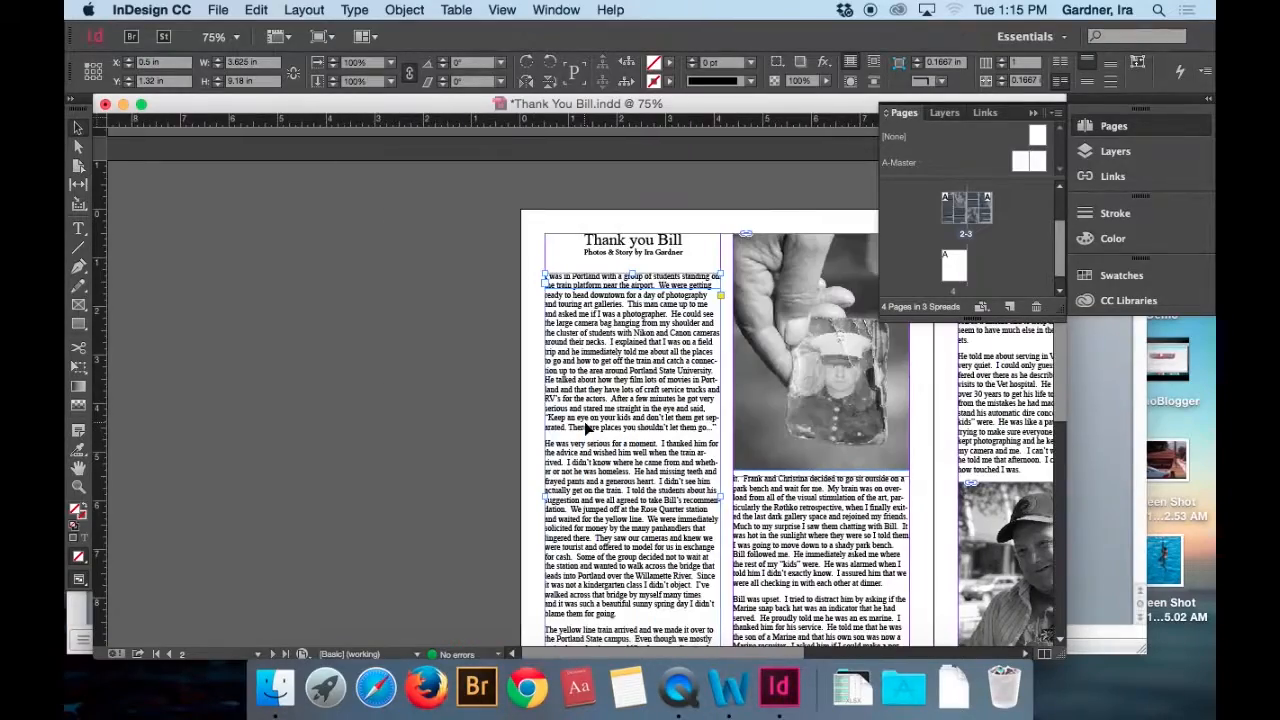
scroll(584, 421, "right", 10)
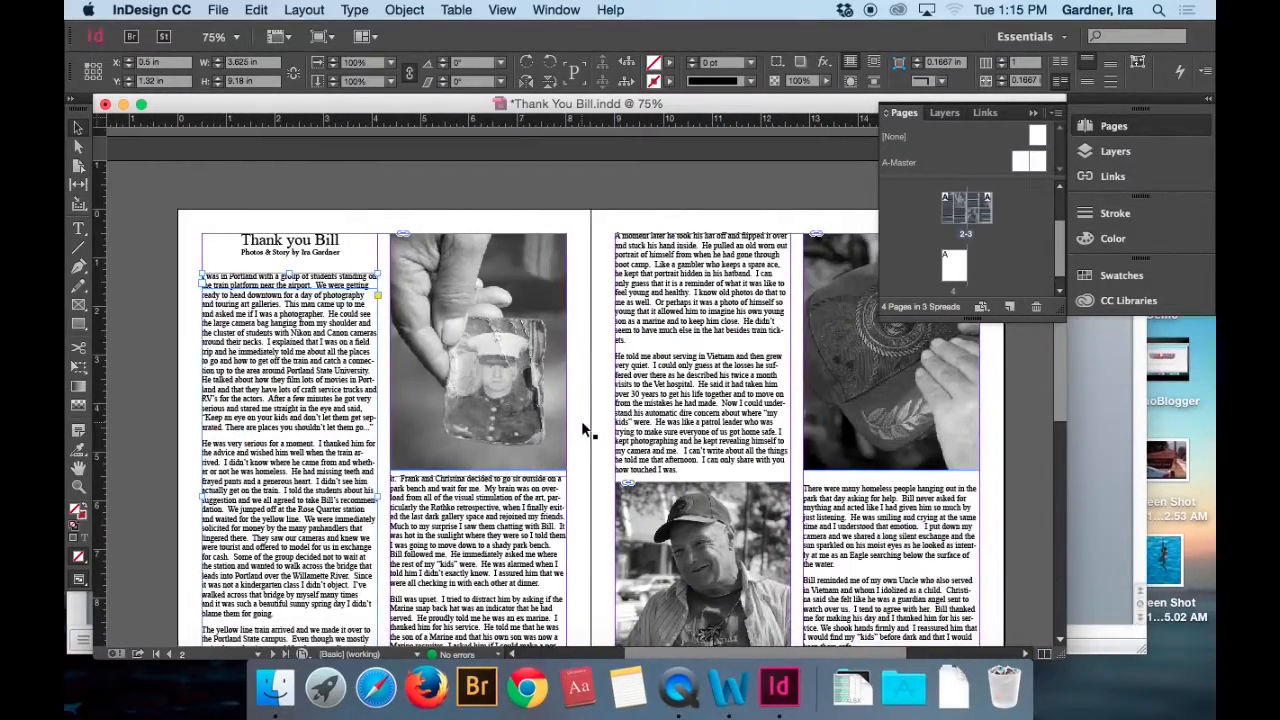
scroll(581, 420, "down", 5)
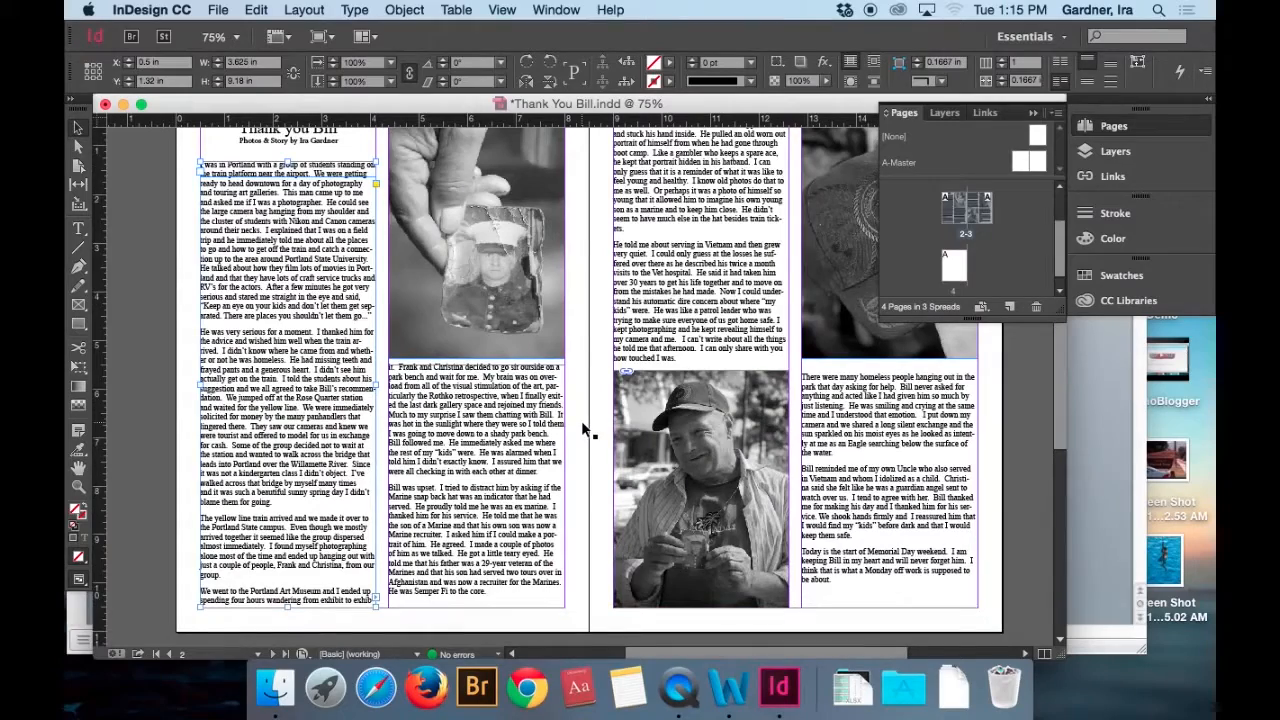
left_click(481, 421)
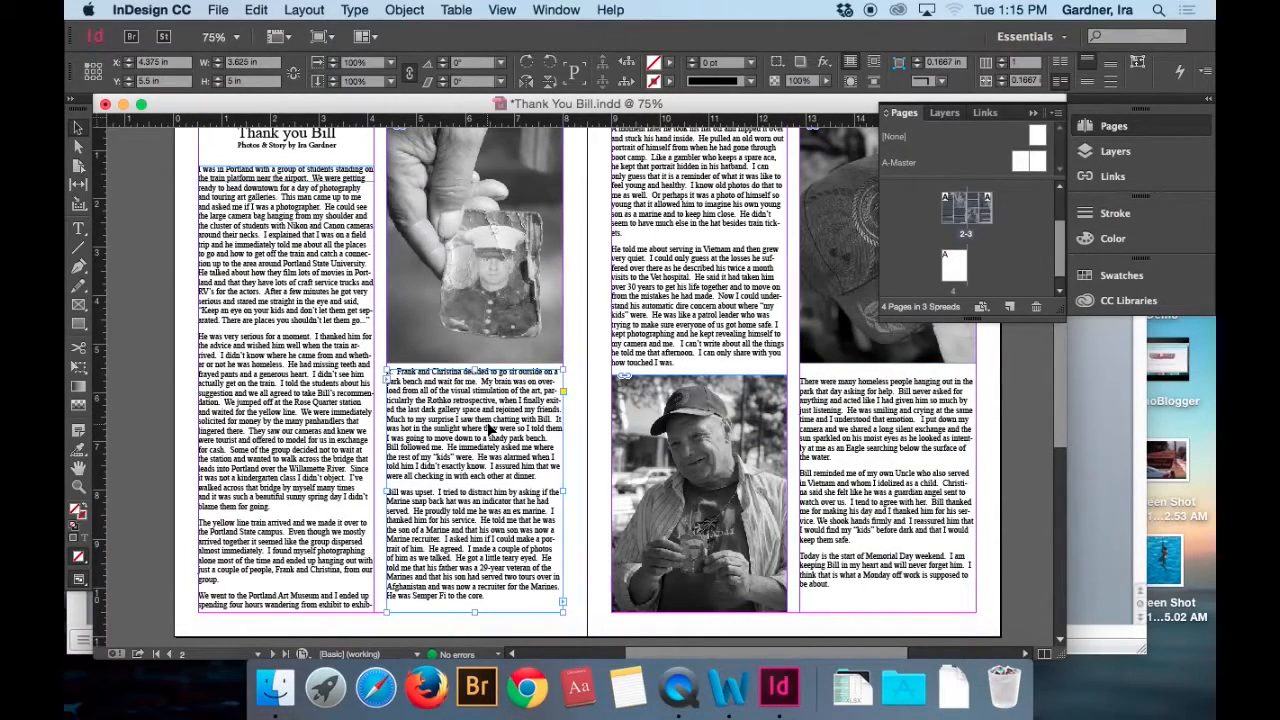
left_click_drag(489, 427, 489, 433)
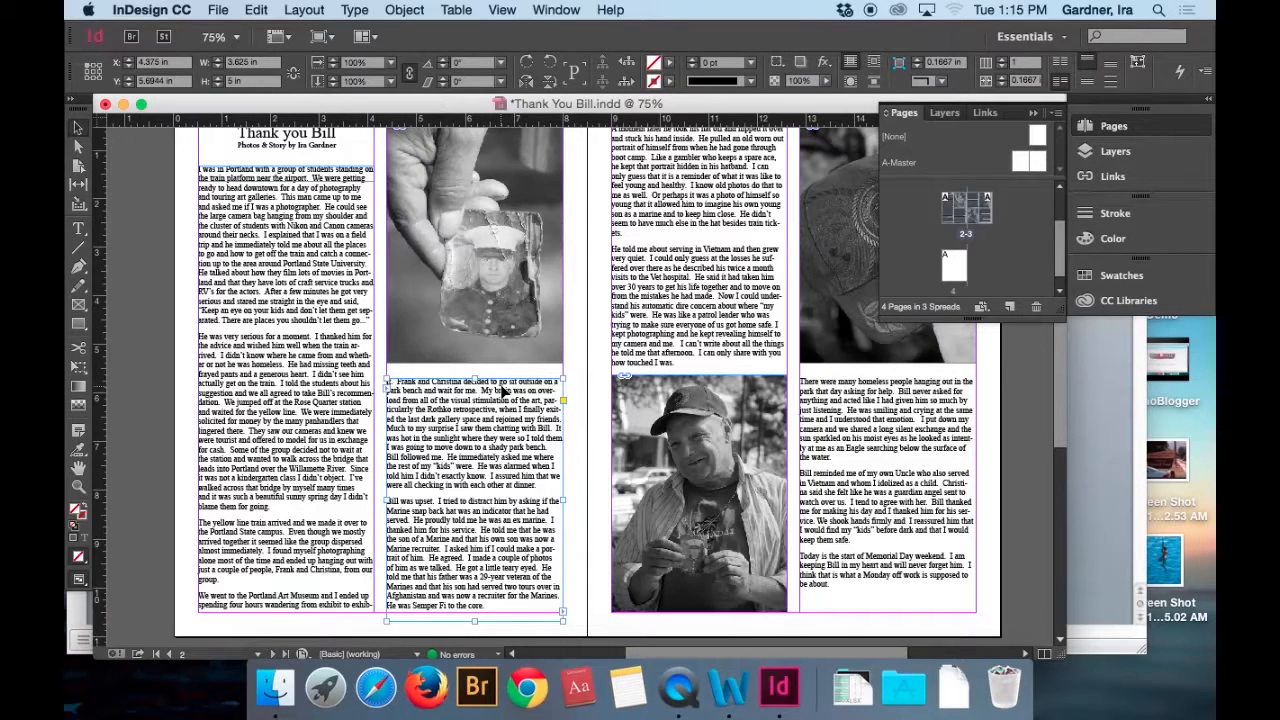
Check the position and size of the photo and text frames on pages 2 and 3.
scroll(479, 339, "up", 2)
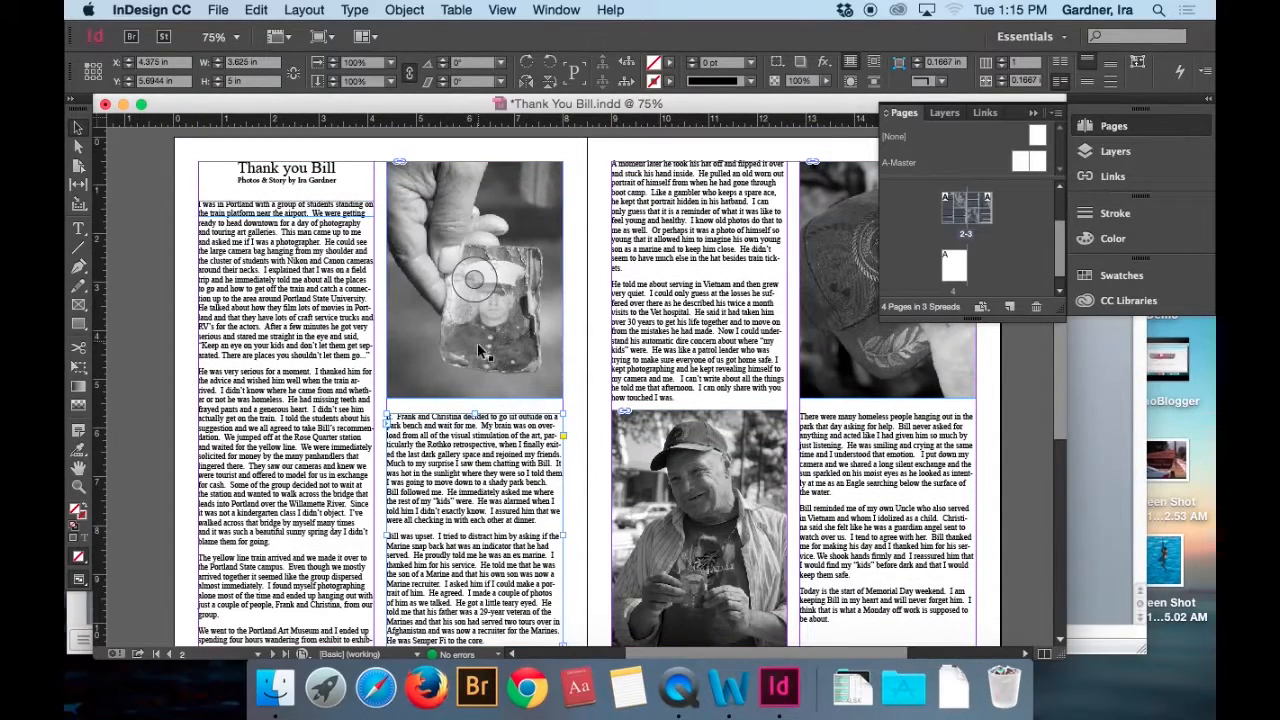
left_click(486, 377)
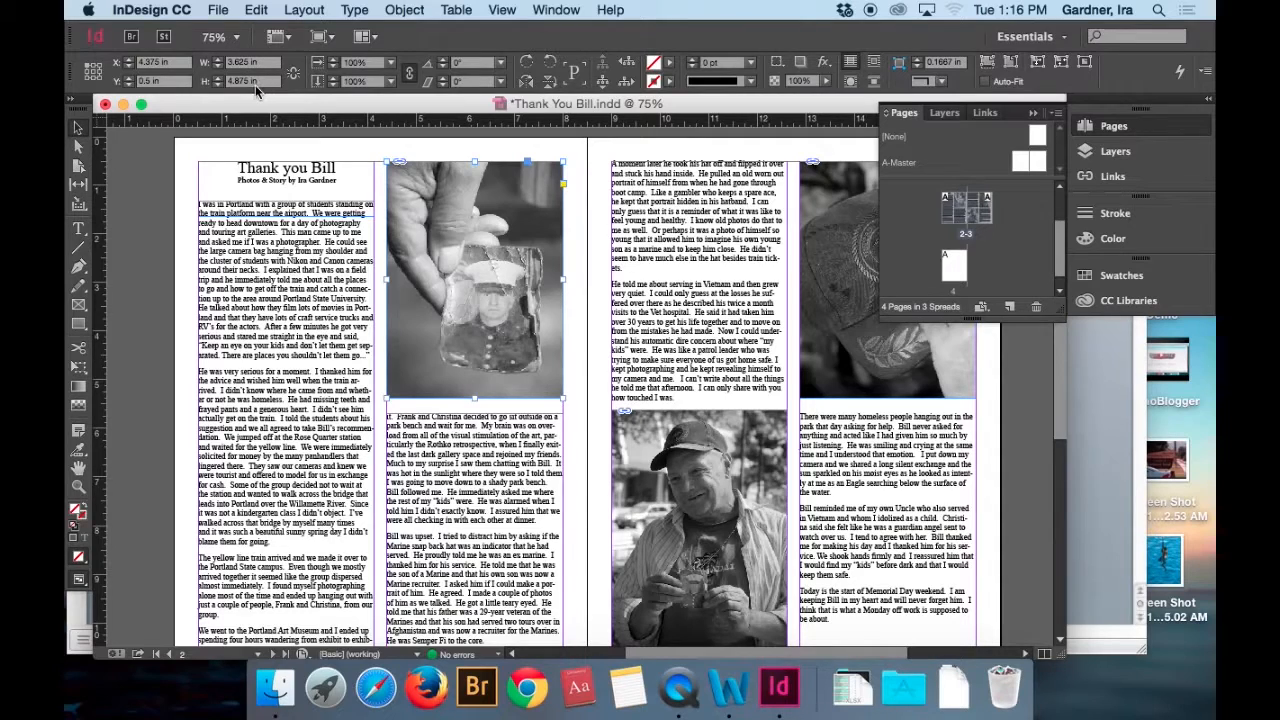
left_click(679, 455)
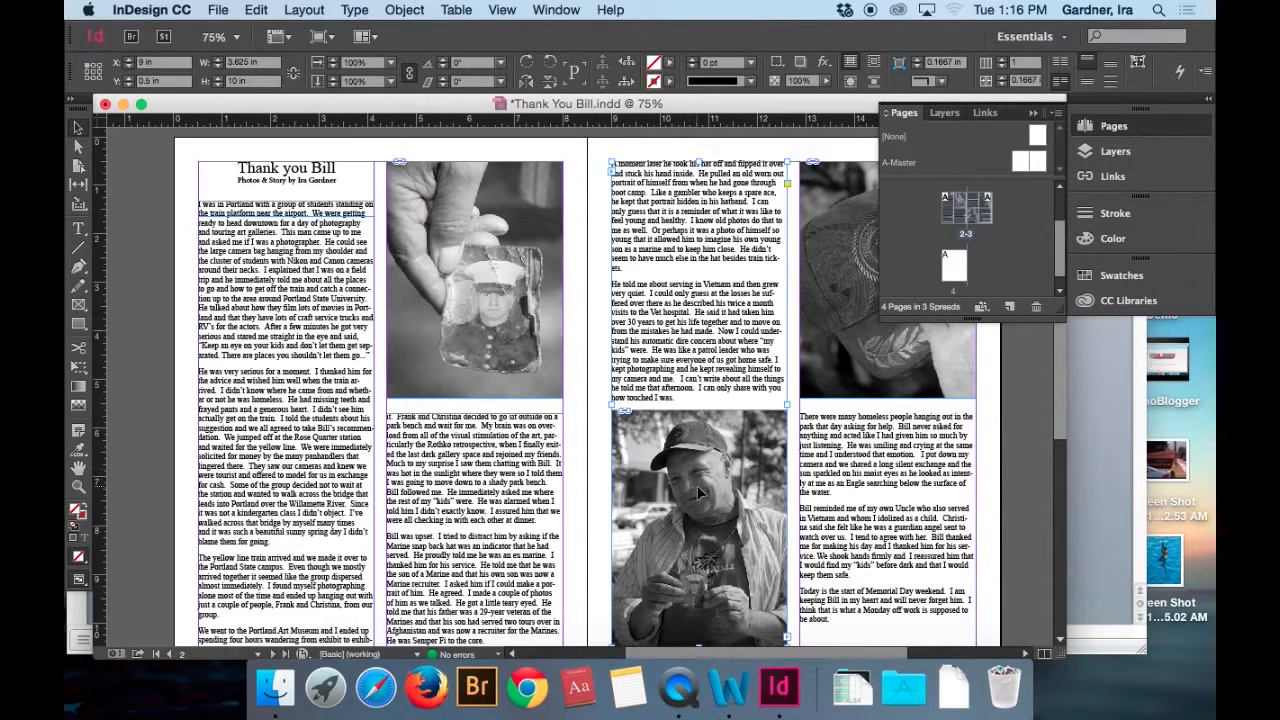
left_click(827, 371)
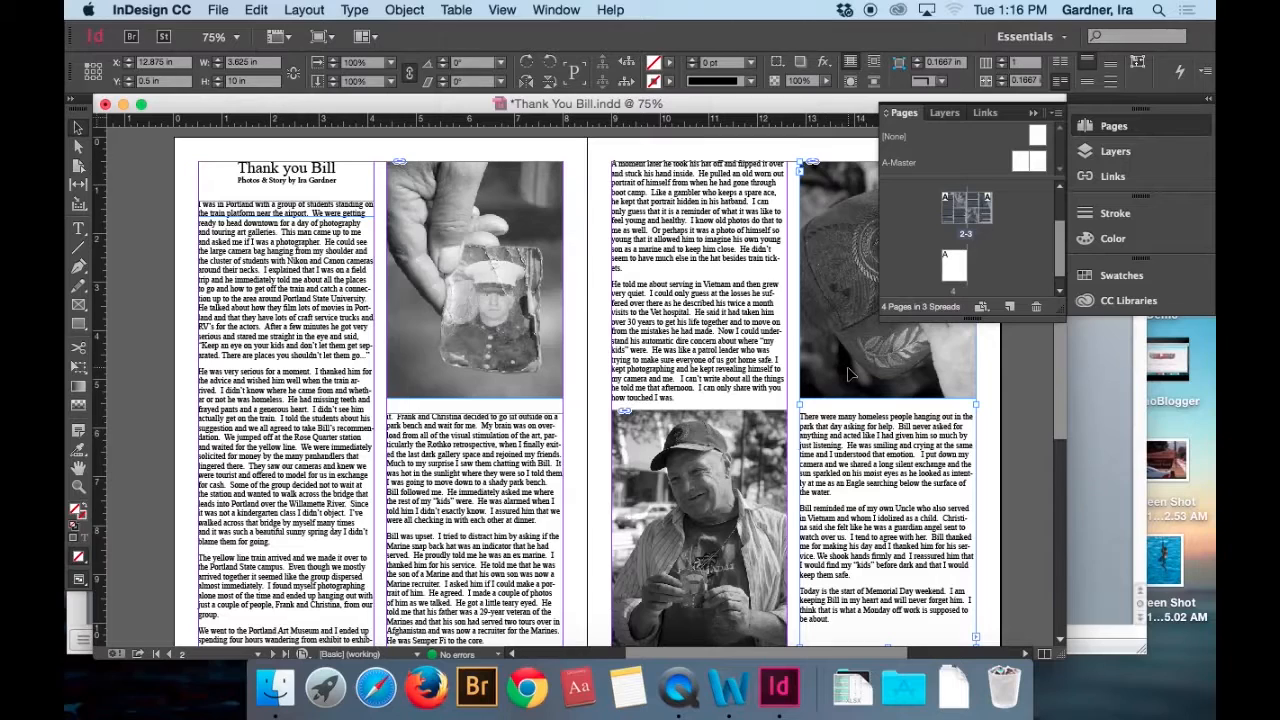
left_click(835, 366)
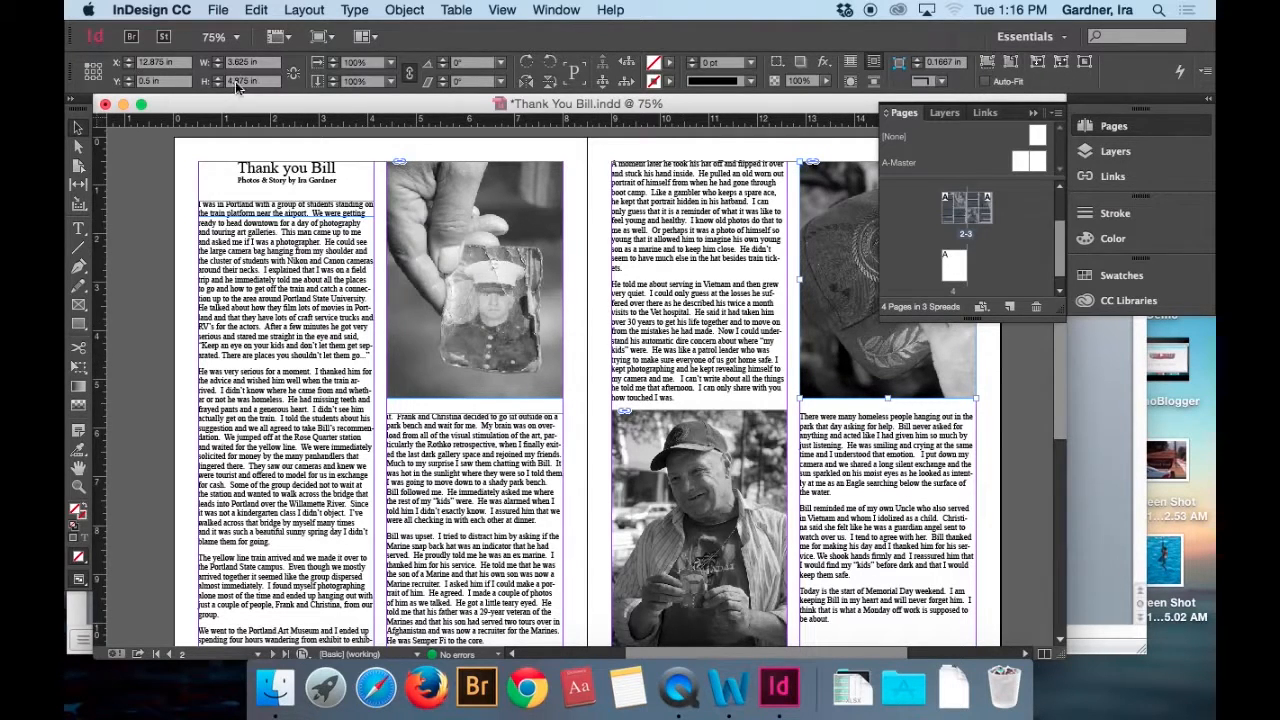
left_click(575, 348)
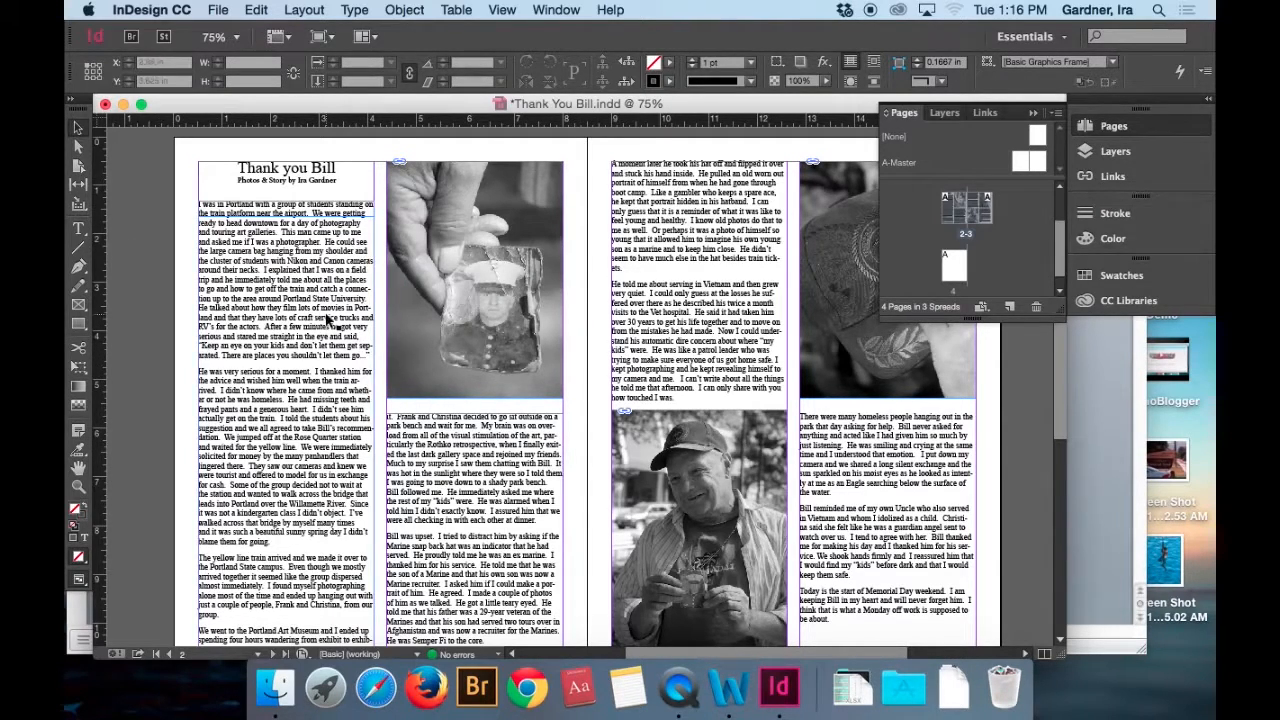
Set the leading of the text in page 3's second column to 15 pt.
scroll(330, 320, "down", 3)
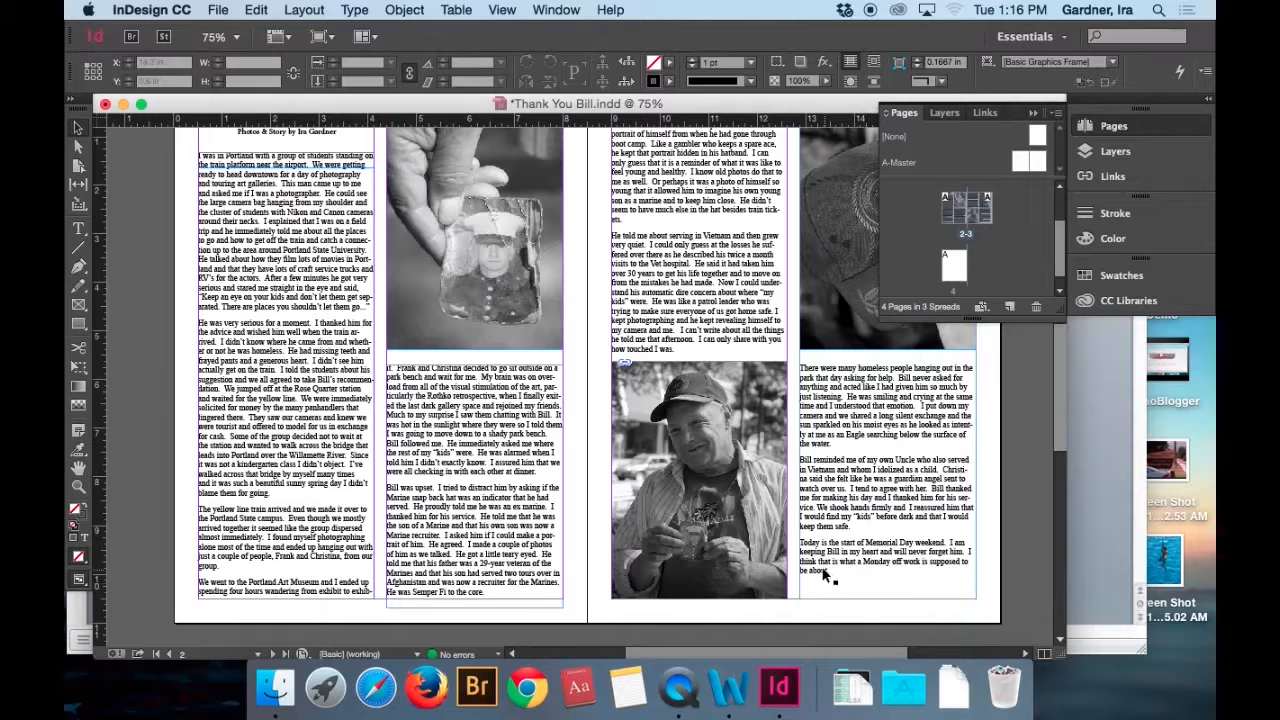
double_click(634, 252)
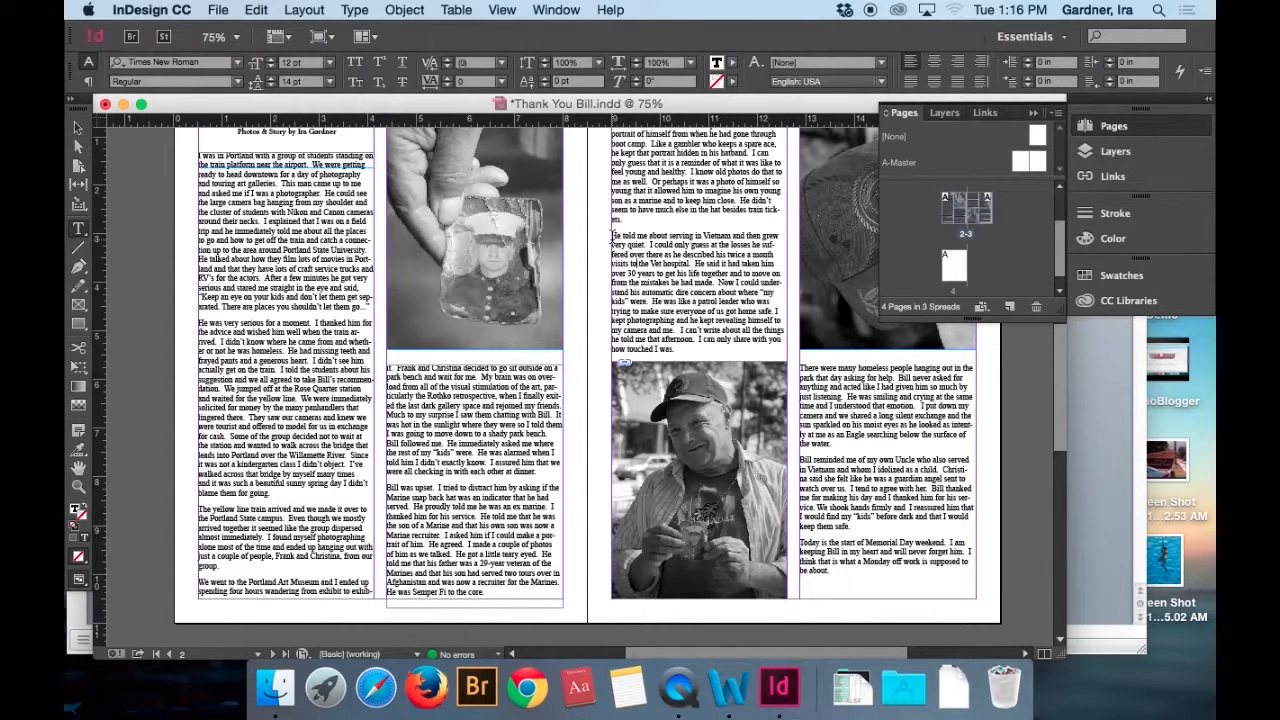
left_click_drag(611, 236, 990, 580)
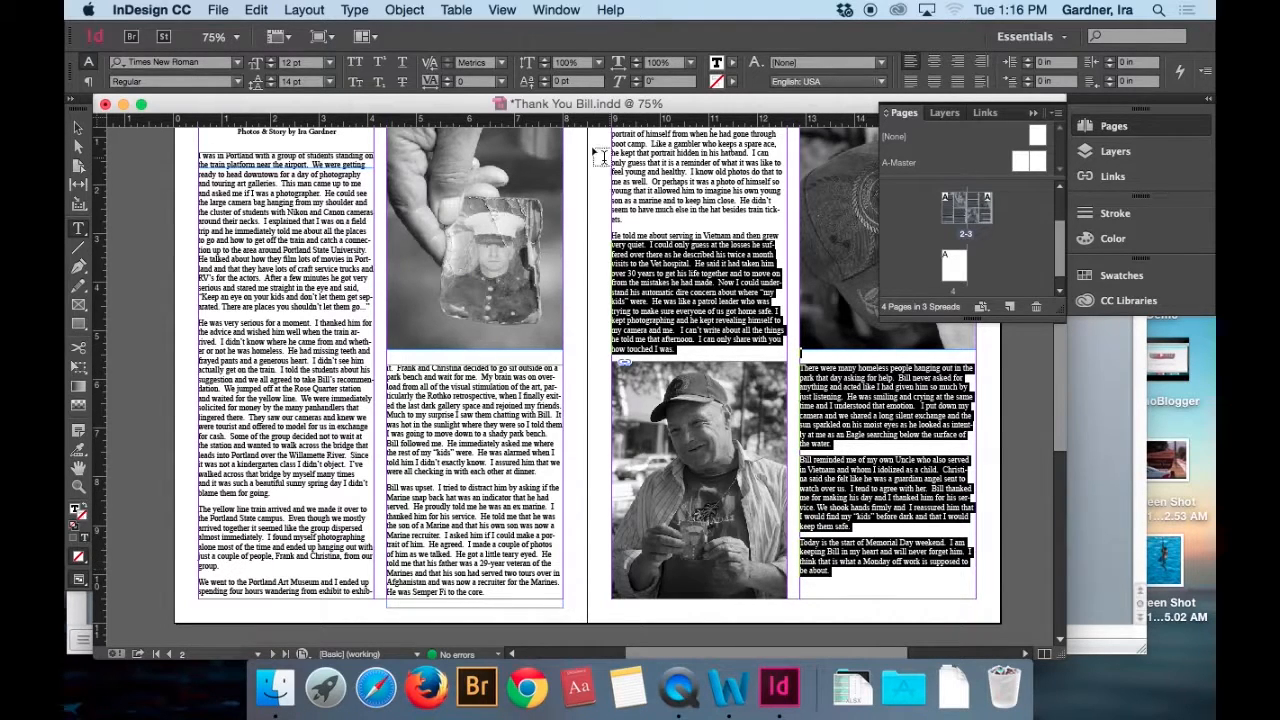
left_click(926, 473)
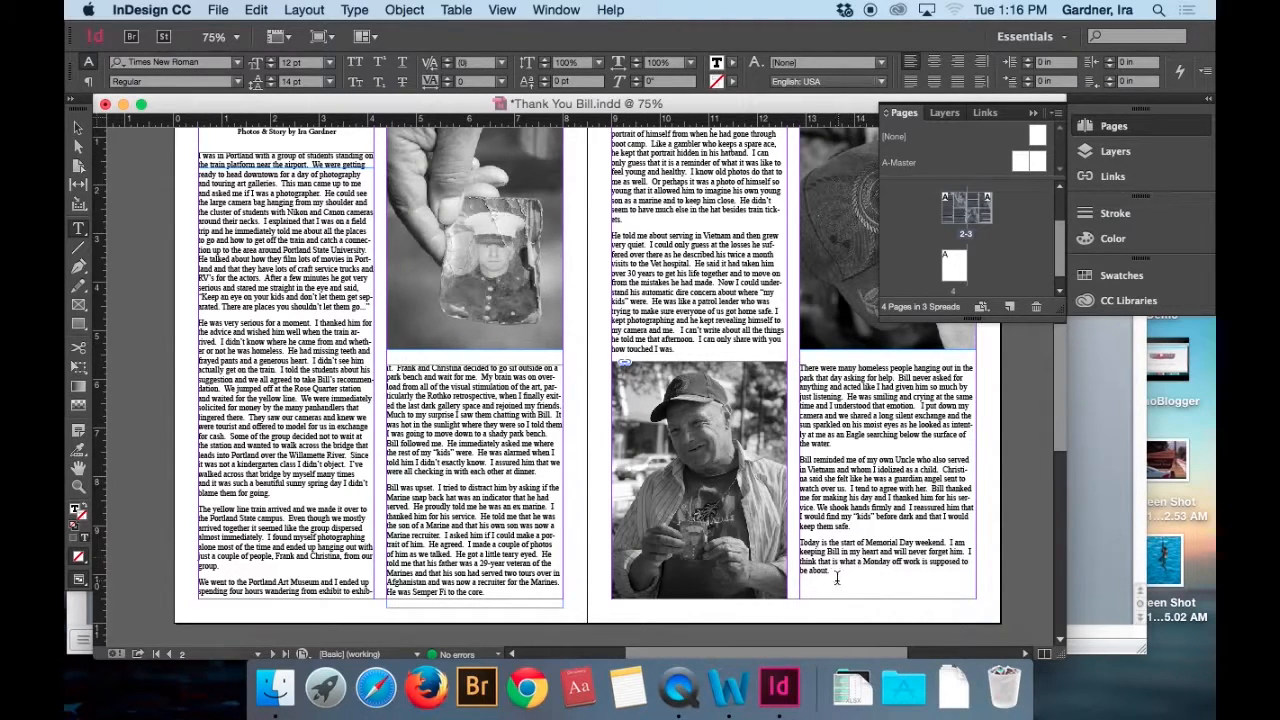
left_click_drag(828, 570, 797, 366)
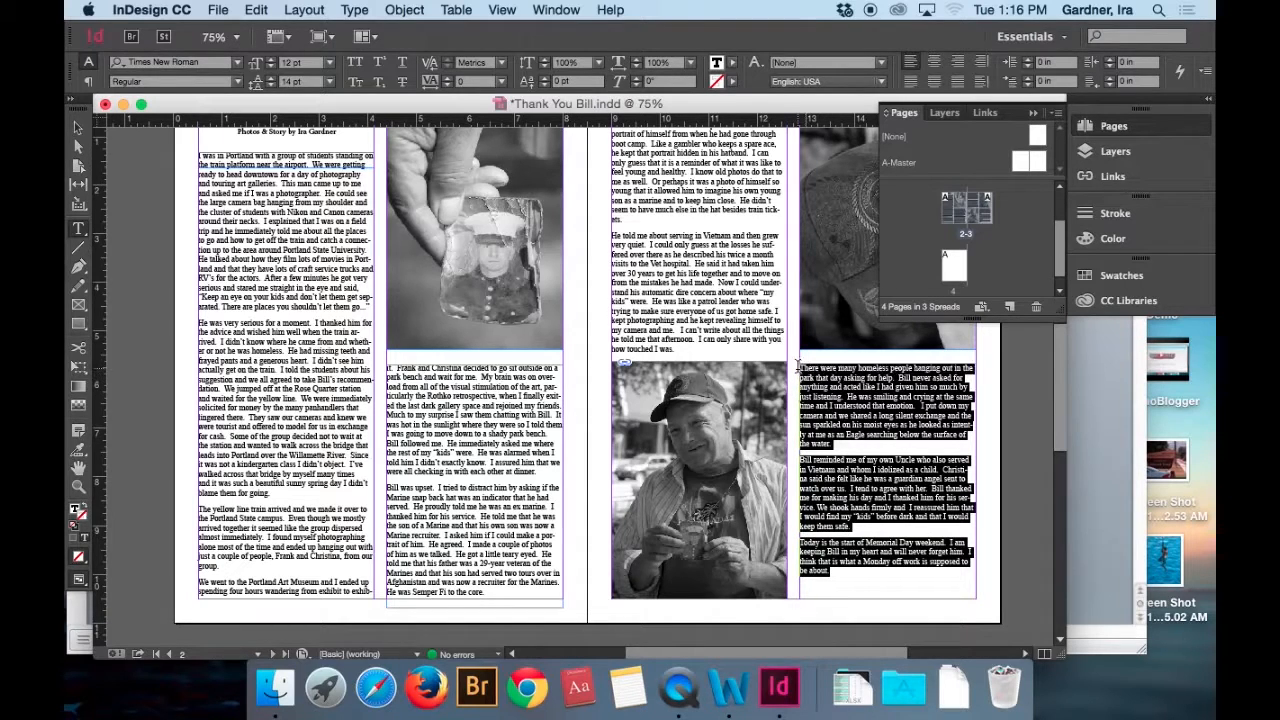
left_click(270, 78)
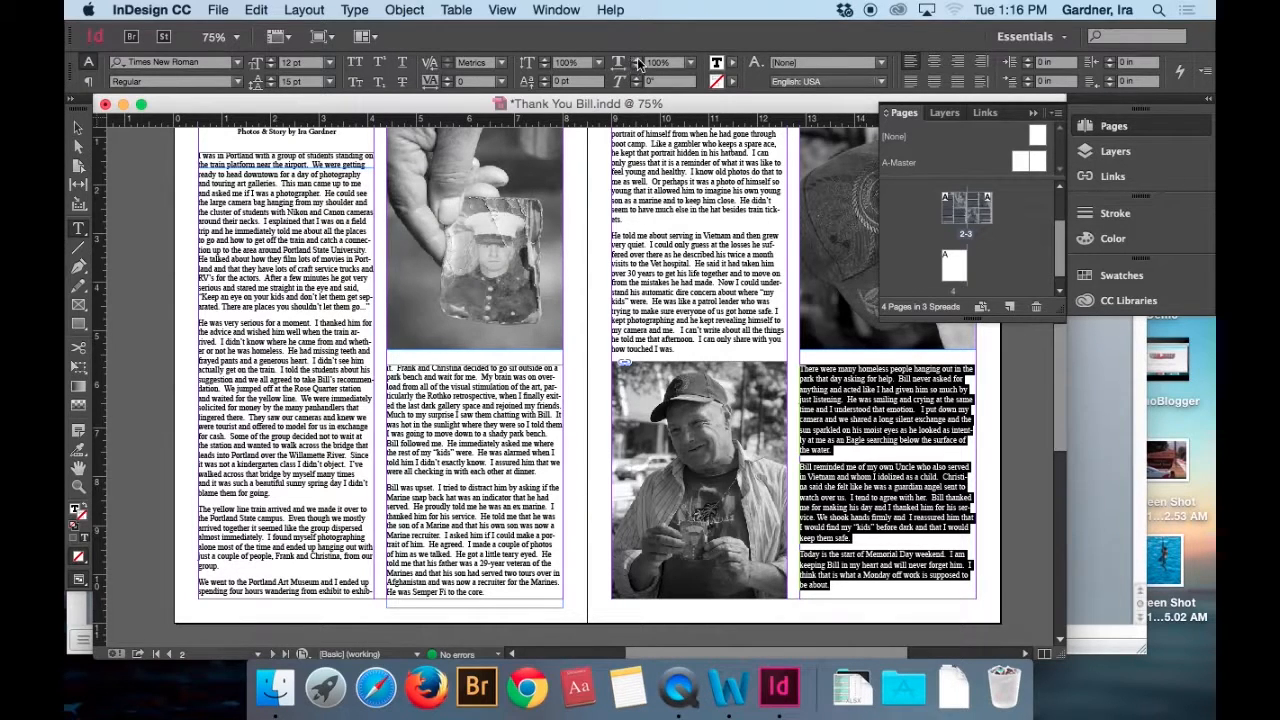
Increase the horizontal scale of page 3's second-column text to 109% so it fills the column.
left_click(637, 58)
left_click(637, 58)
left_click(637, 58)
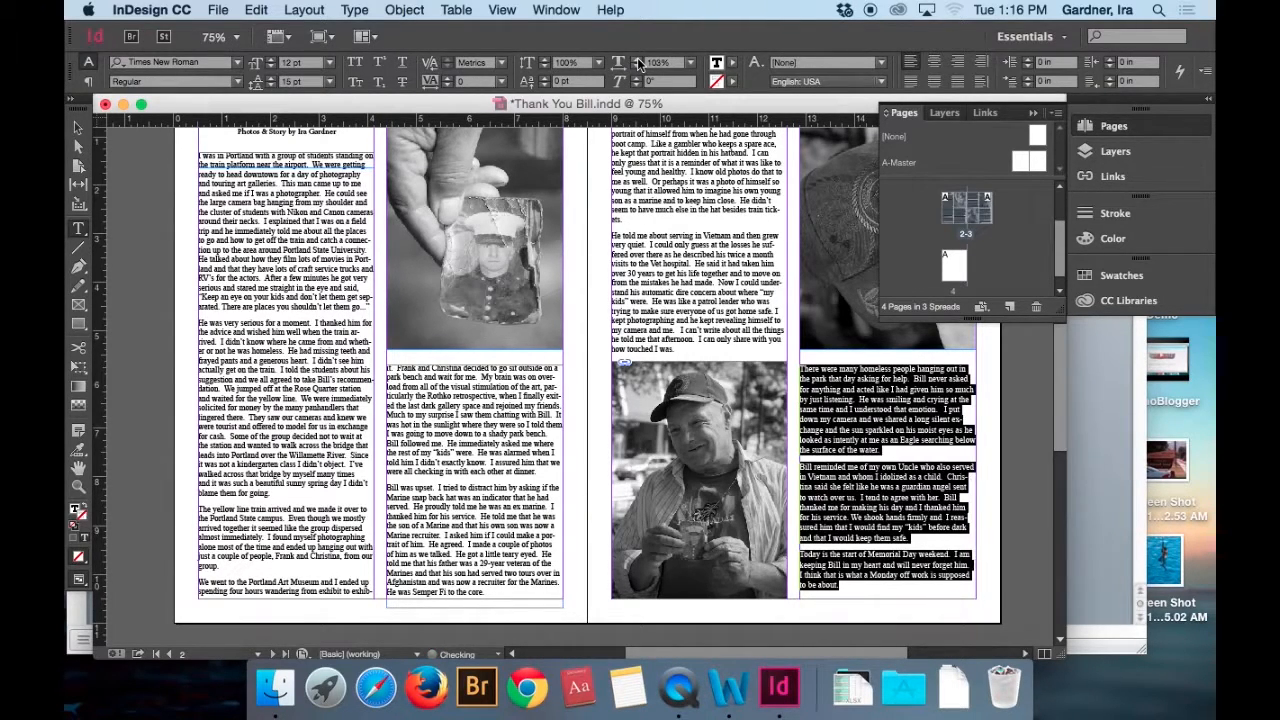
left_click(637, 58)
left_click(637, 58)
left_click(637, 58)
left_click(637, 58)
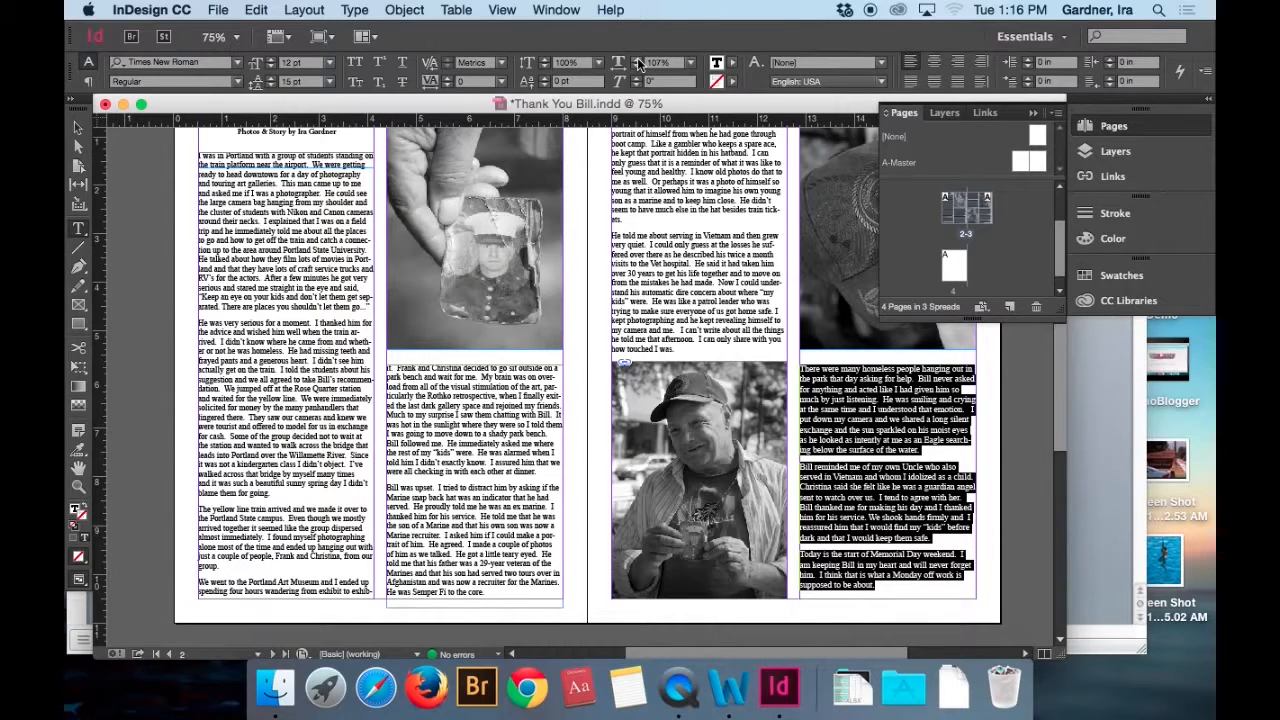
left_click(637, 60)
left_click(637, 60)
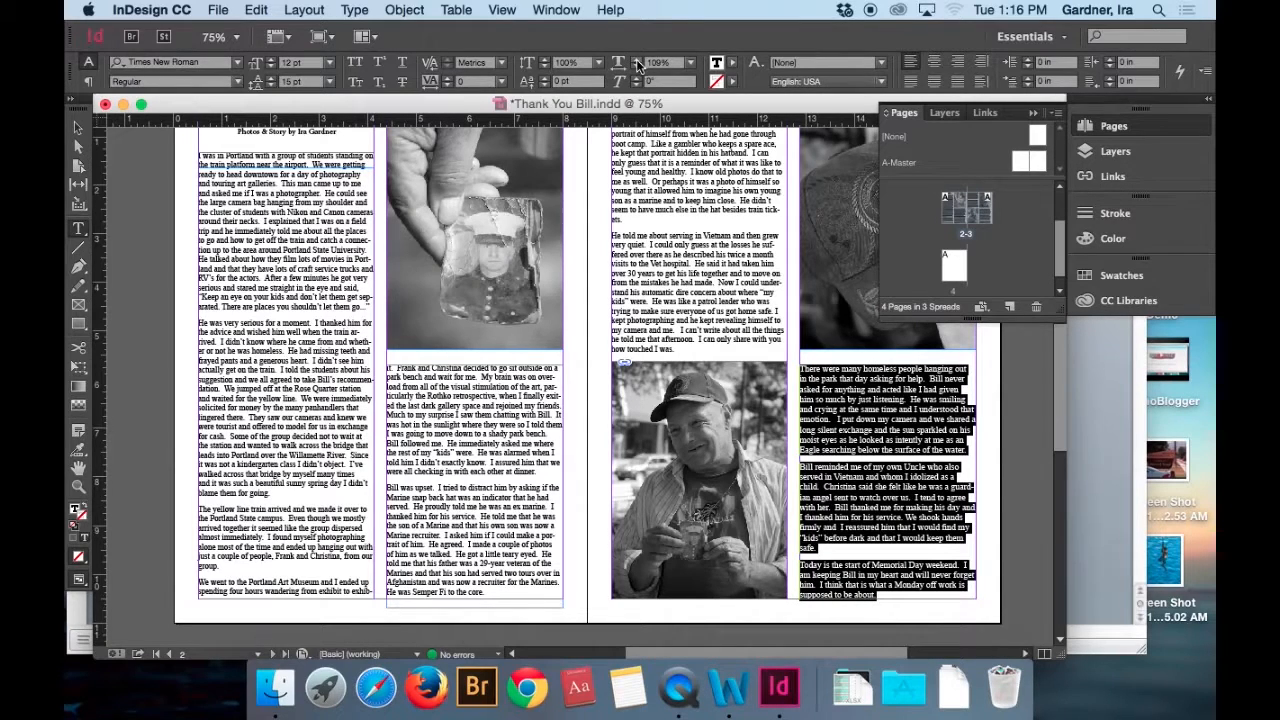
left_click(866, 480)
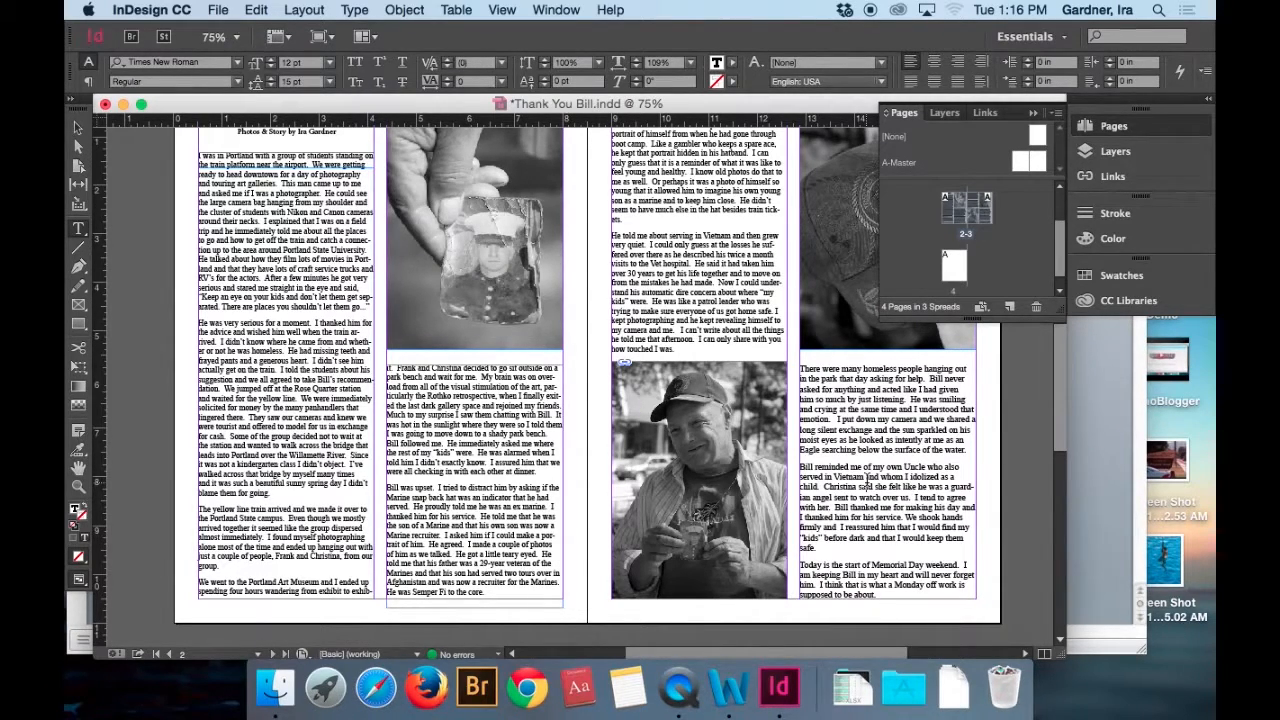
Delete the empty text frame on page 4.
key("super+minus")
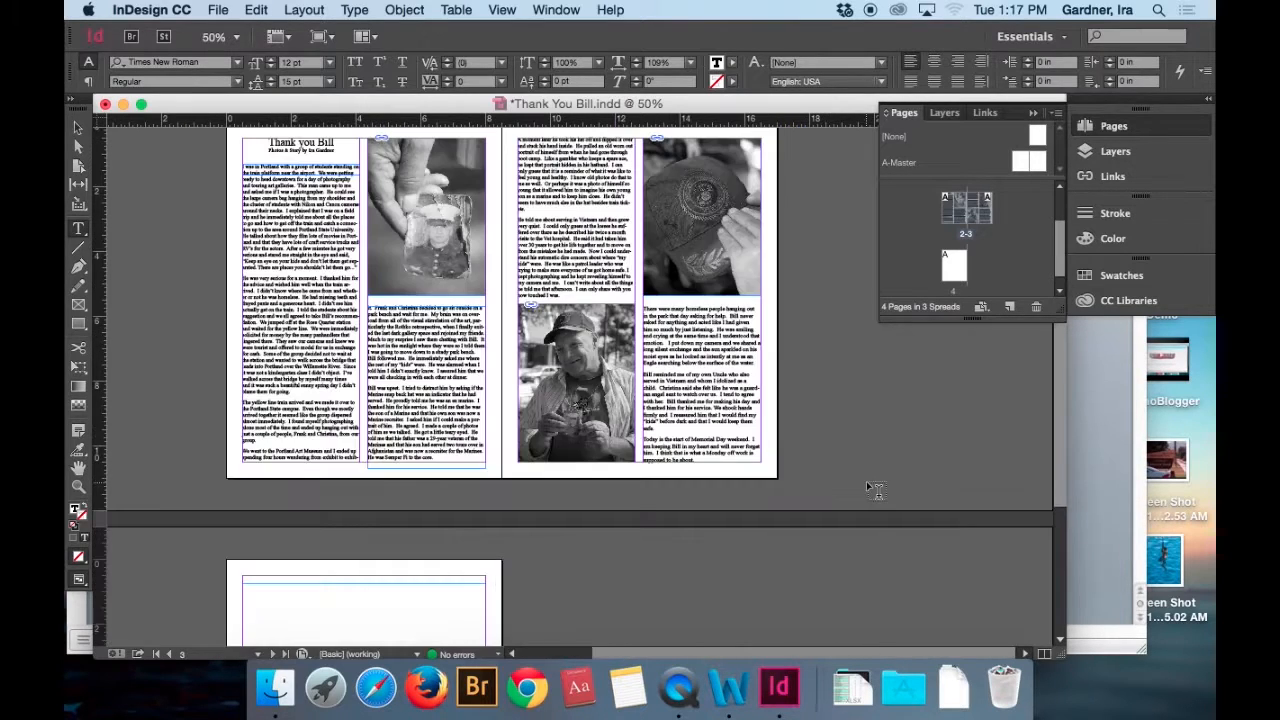
key("super+minus")
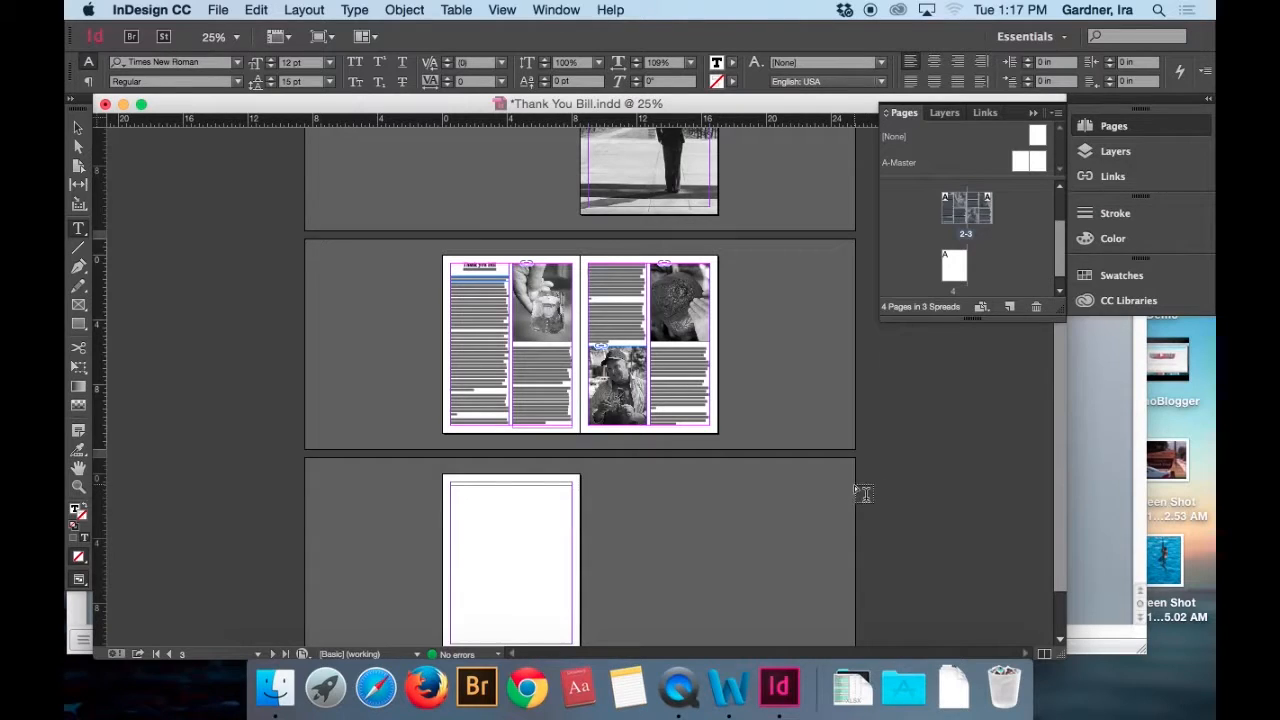
left_click(78, 128)
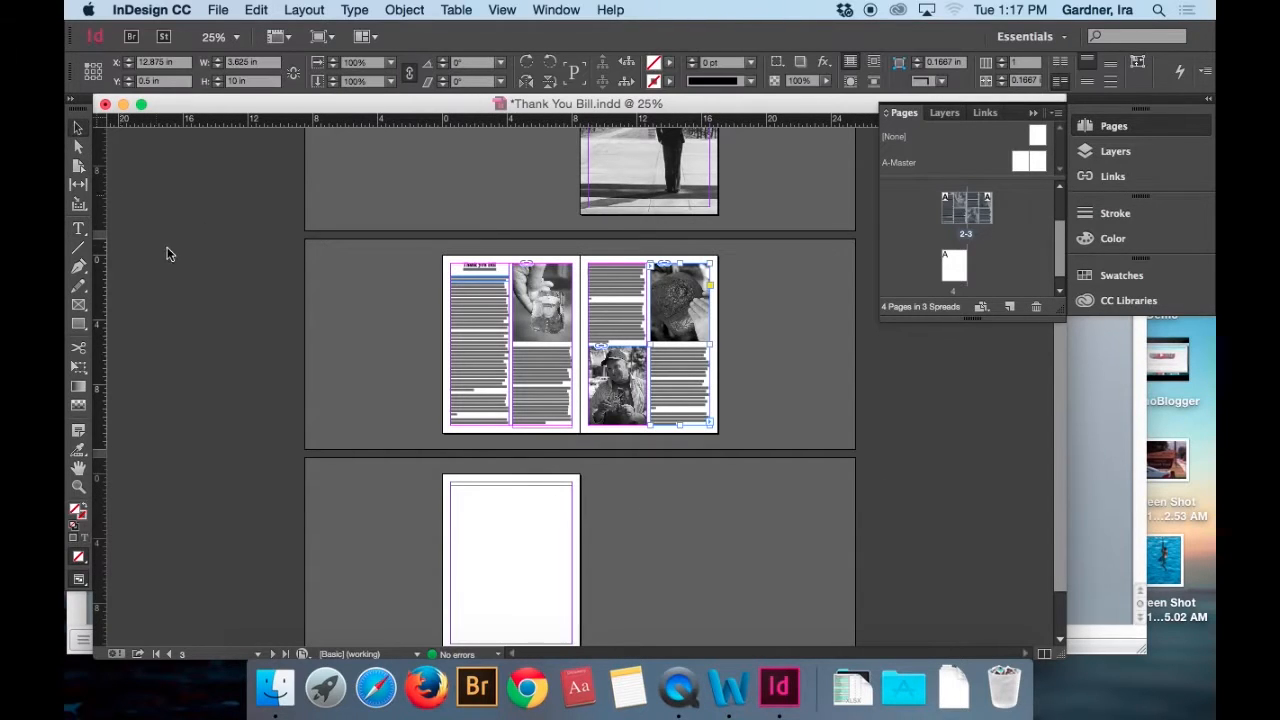
left_click(486, 534)
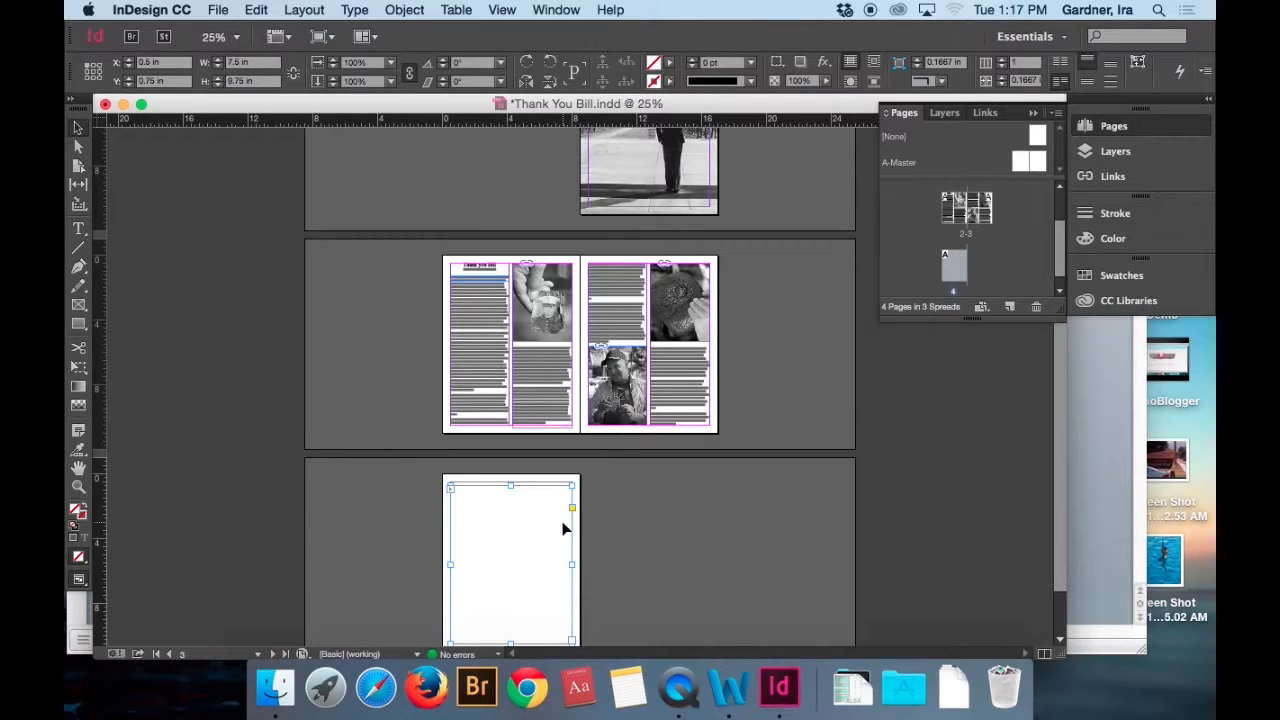
key("Delete")
Draw an 8.5 by 11 in rectangle frame covering all of page 4.
scroll(152, 237, "down", 2)
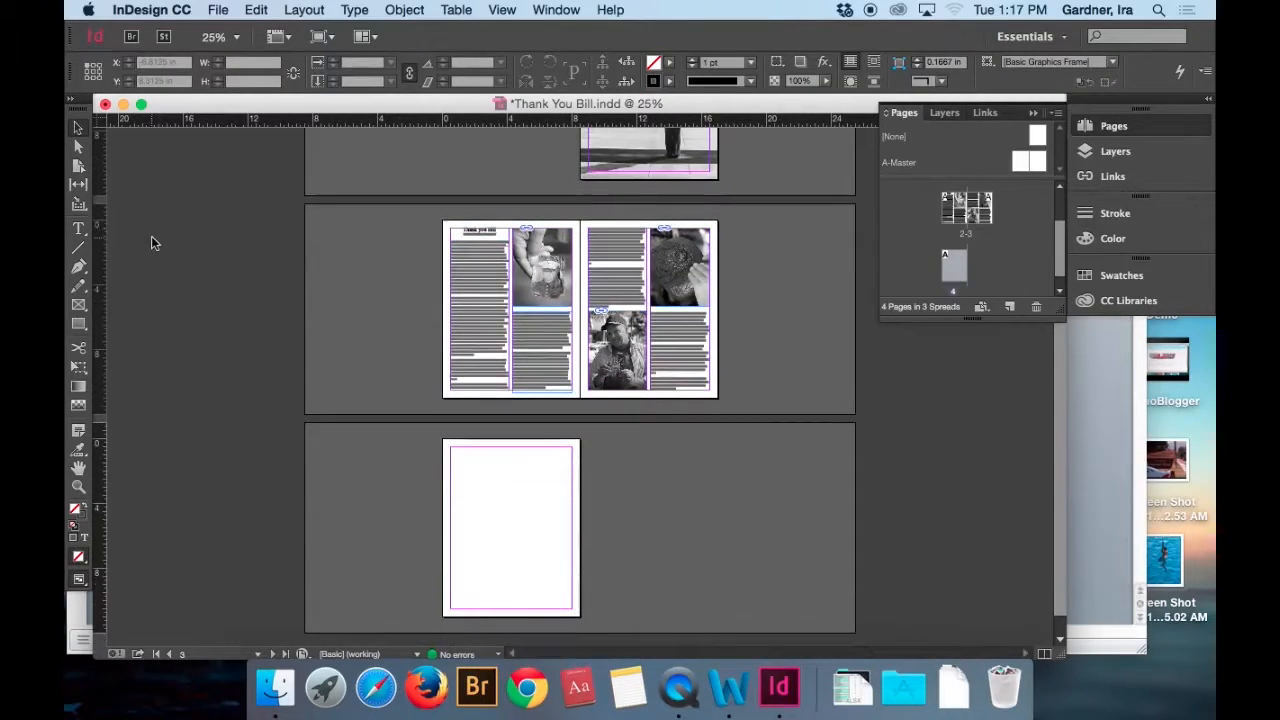
left_click(80, 306)
mouse_move(443, 438)
left_mouse_down()
mouse_move(520, 519)
mouse_move(585, 623)
left_mouse_up()
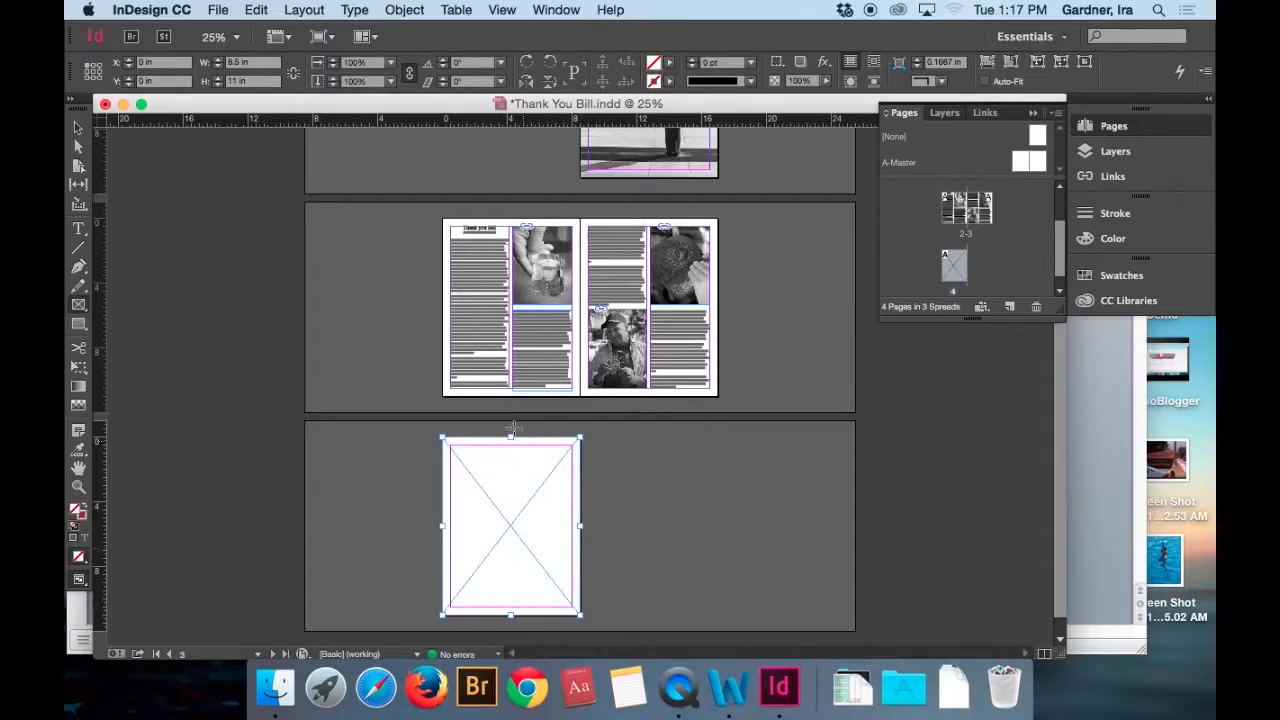
left_click(79, 129)
Place the image 20111222_0231 copy.jpg from the Grafx folder into page 4's full-page frame.
key("super+equal")
key("super+equal")
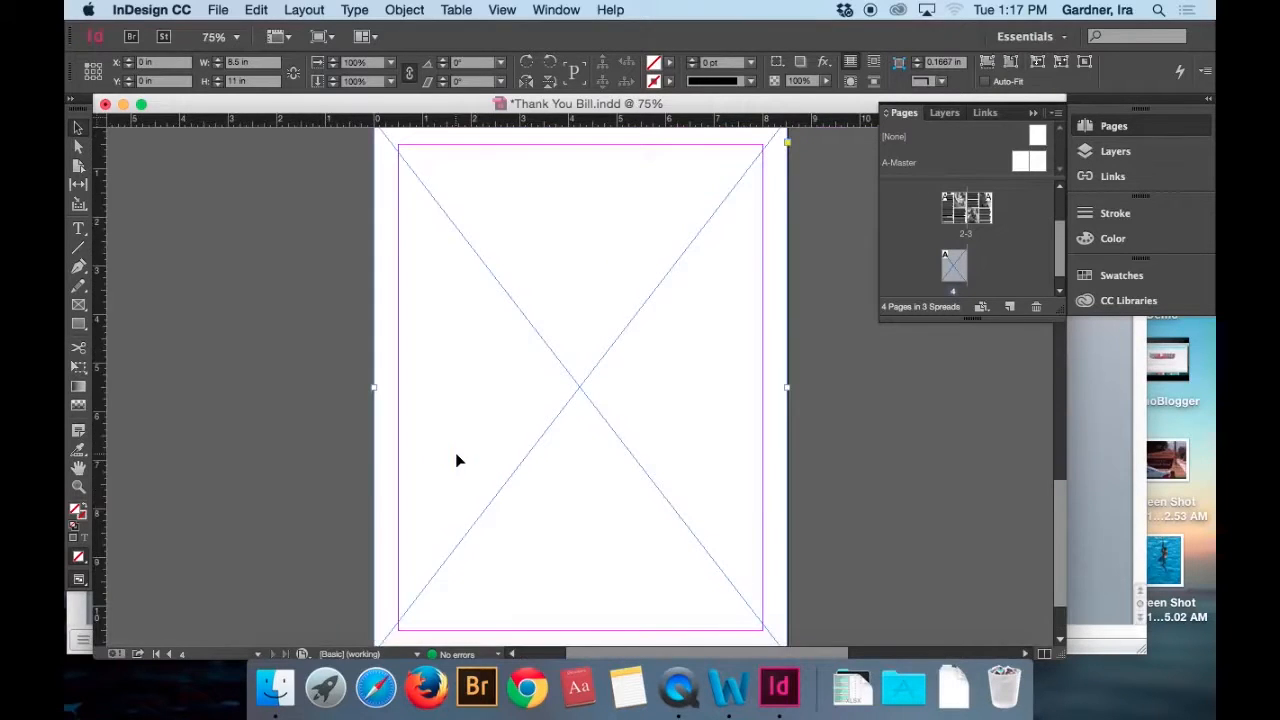
key("super+minus")
key("super+d")
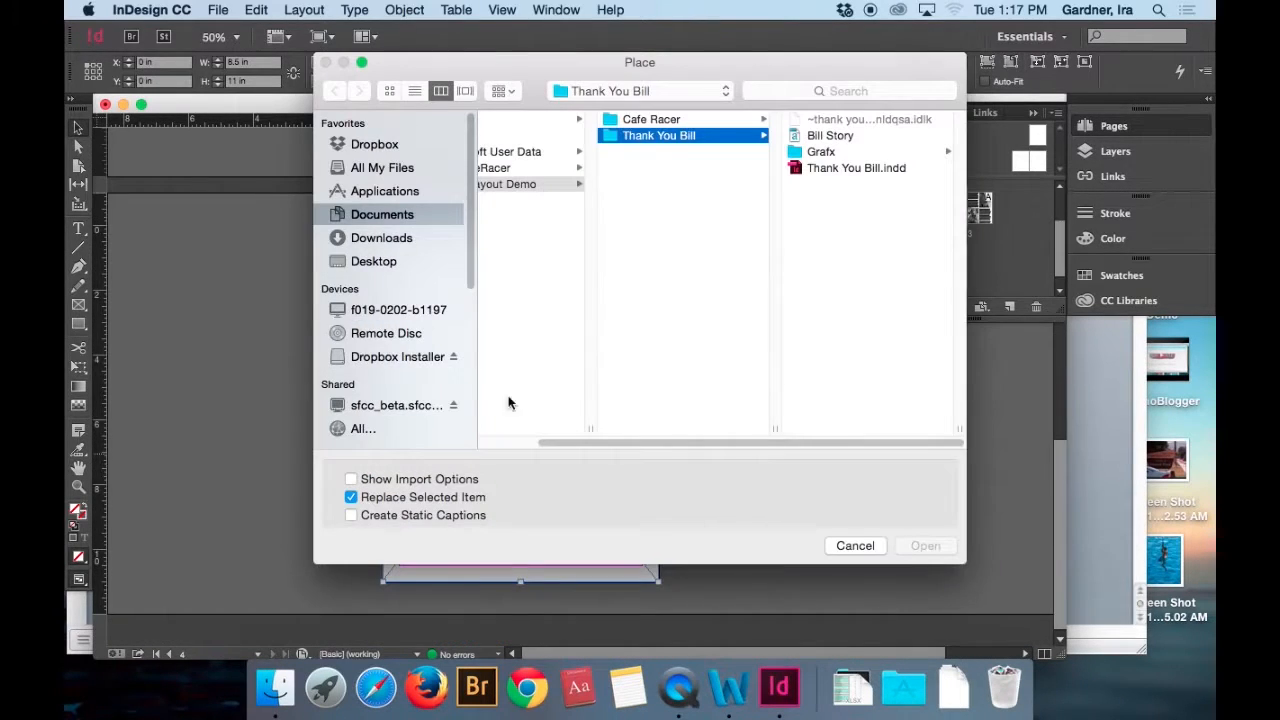
left_click(824, 155)
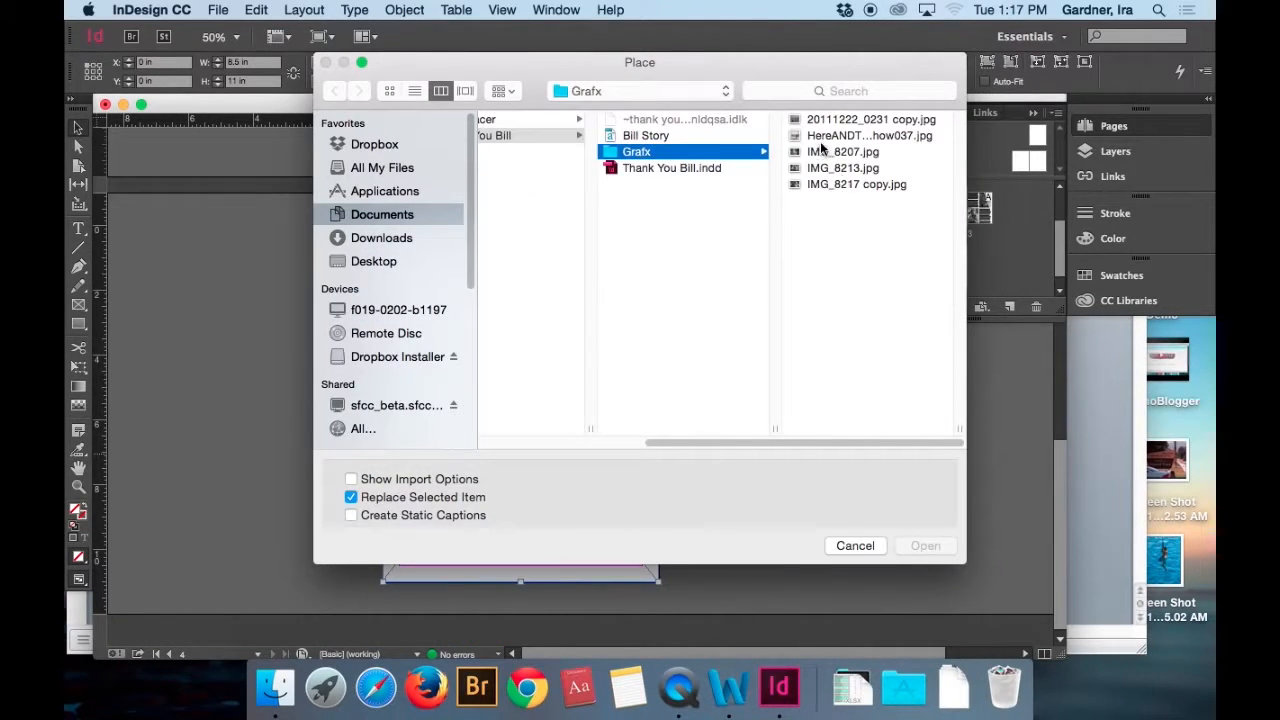
left_click(815, 121)
key("Return")
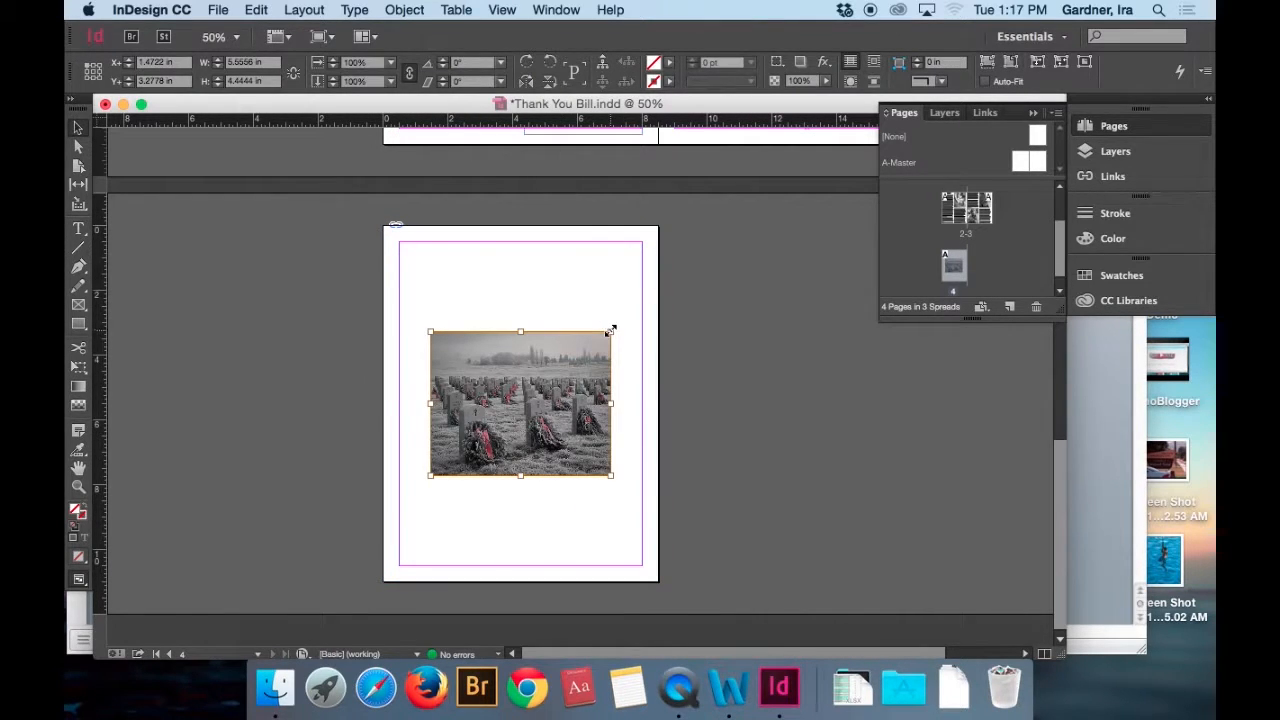
Scale the cemetery photo to 247.5% to fill page 4's frame and shift it rightward within the frame to X -1.8889 in.
left_click_drag(612, 330, 743, 225)
left_click_drag(430, 474, 297, 580)
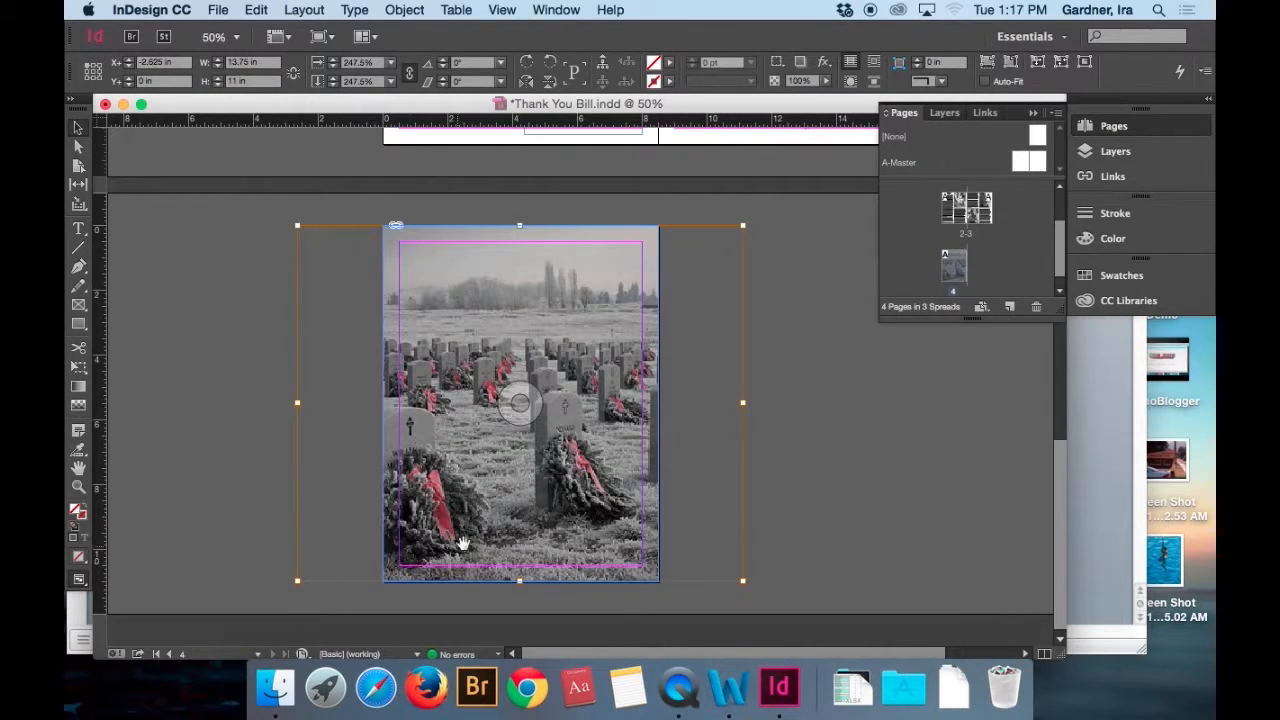
key("Right")
key("Right")
key("Right")
key("Right")
key("Right")
key("Right")
key("Right")
key("Right")
key("Right")
key("Right")
key("Right")
key("Right")
key("Right")
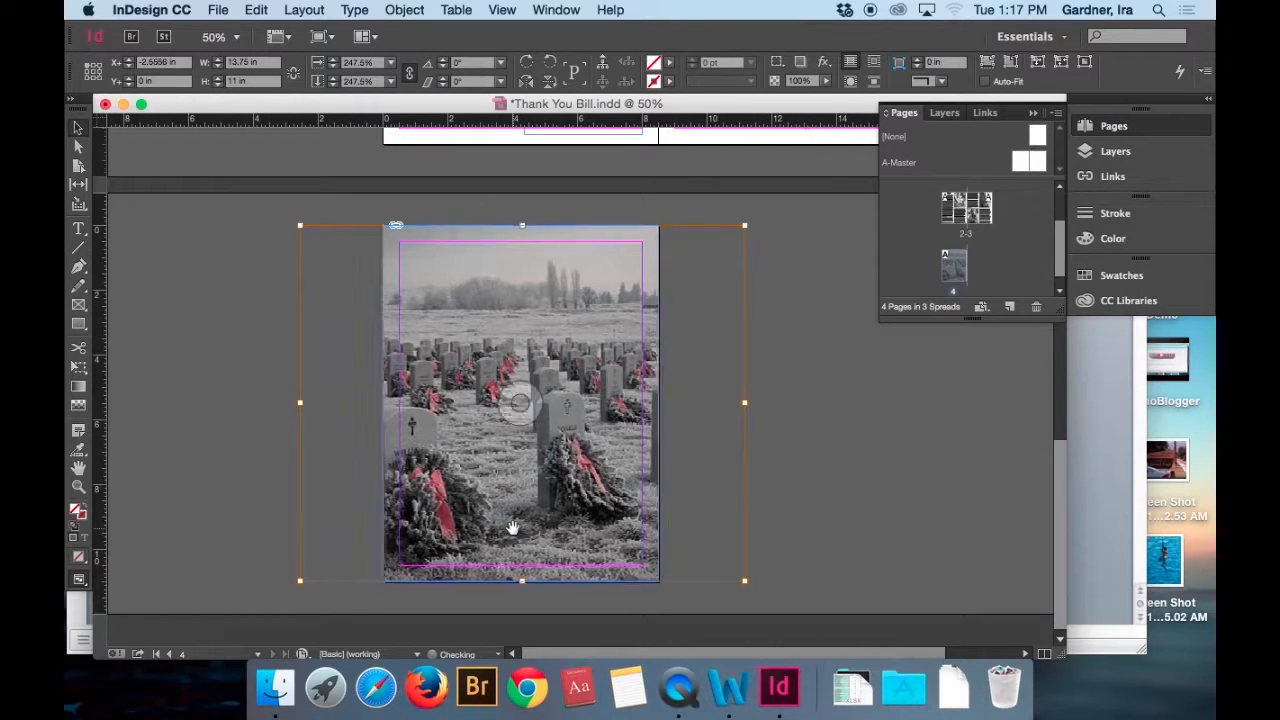
key("Right")
key("Right")
key("Right")
key("Right")
key("Right")
key("Right")
key("Right")
key("Right")
key("Right")
key("Right")
key("Right")
key("Right")
key("Right")
key("Right")
key("Right")
key("Right")
key("Right")
key("Right")
key("Right")
key("Right")
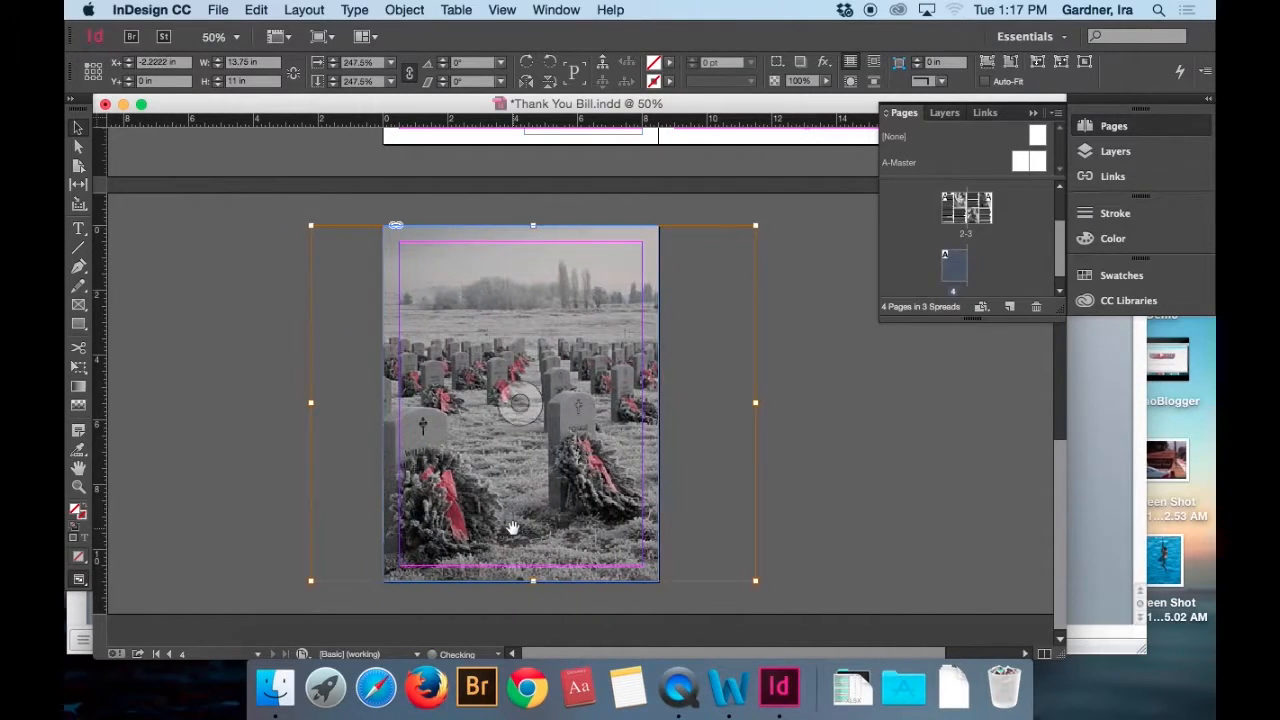
key("Right")
key("Right")
key("Right")
key("Right")
key("Right")
key("Right")
key("Right")
key("Right")
key("Right")
key("Right")
key("Right")
key("Right")
key("Right")
key("Right")
key("Right")
key("Right")
key("Right")
key("Right")
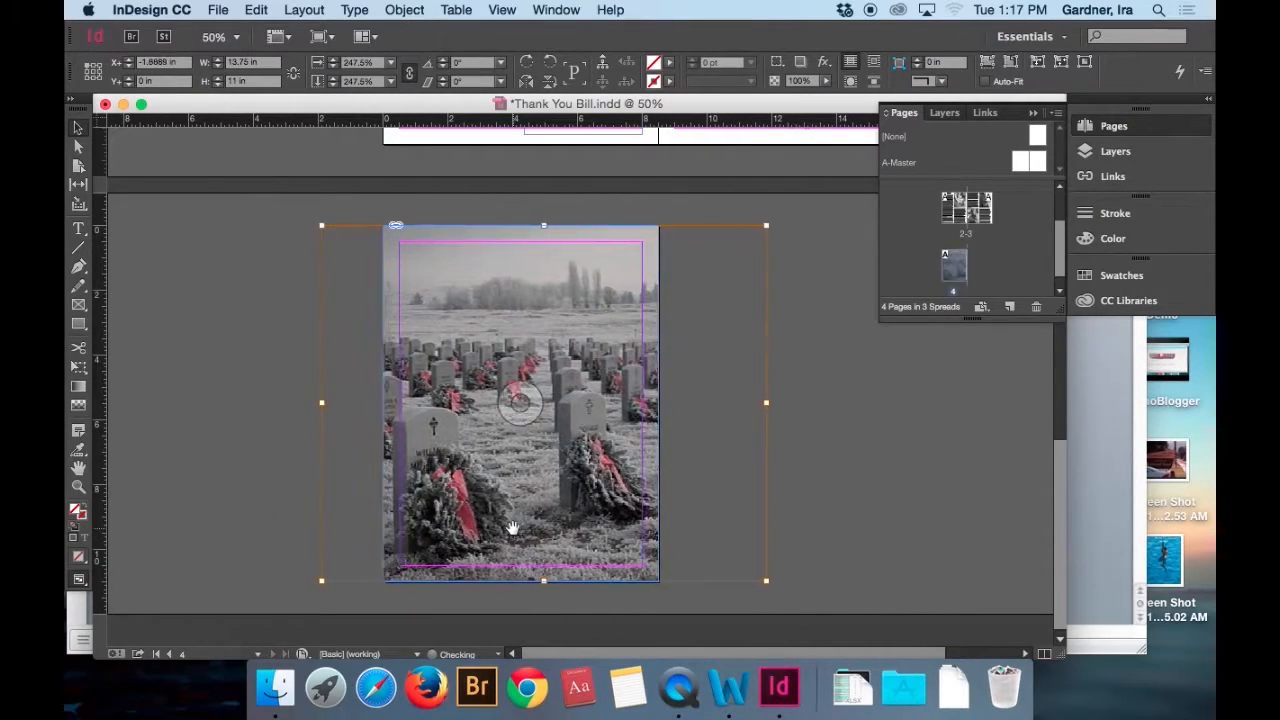
Nudge the cemetery photo rightward within page 4's frame to X -1.7917 in and deselect it.
key("Right")
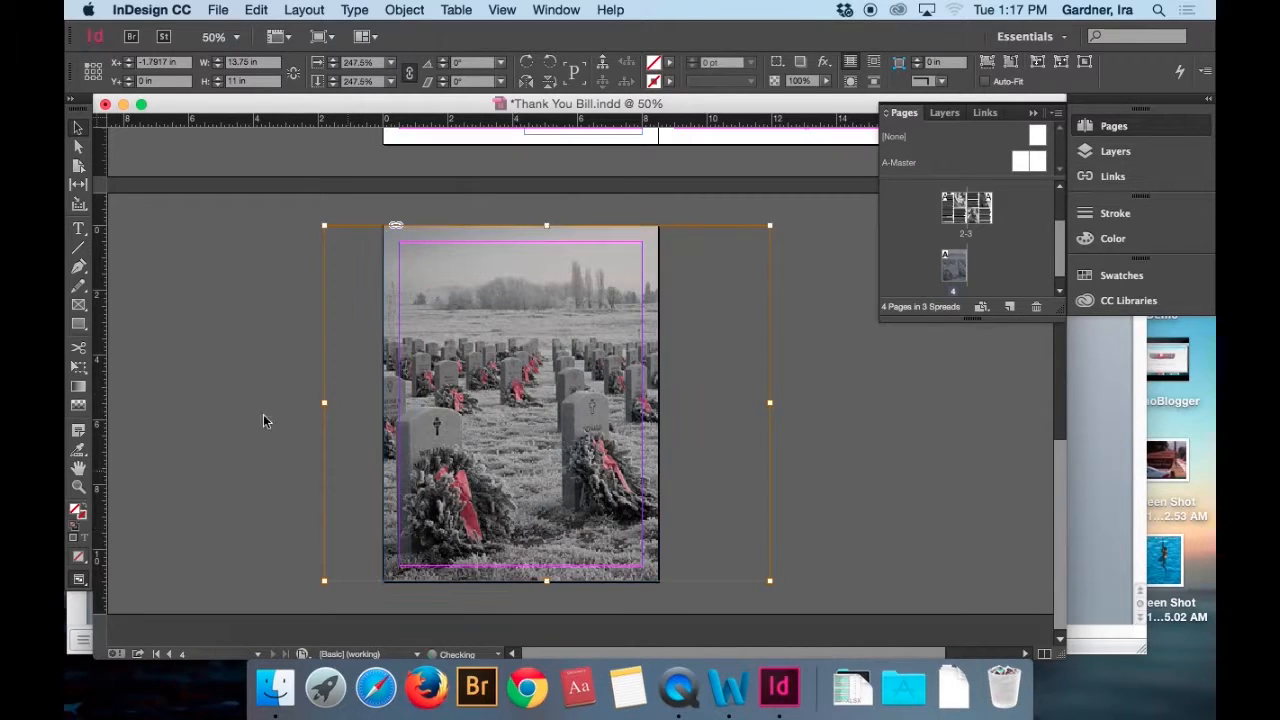
left_click(192, 376)
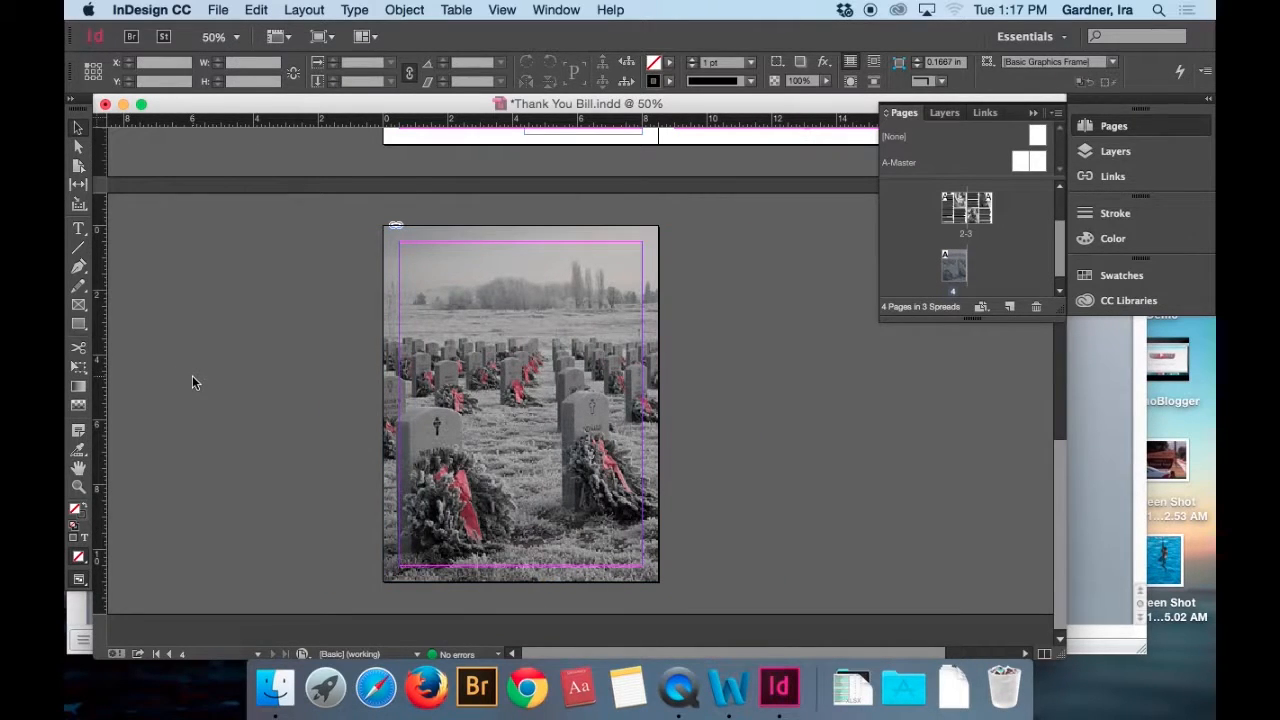
Preview the back cover, inside spread and front cover in Presentation mode, and return to the normal view.
key("shift+w")
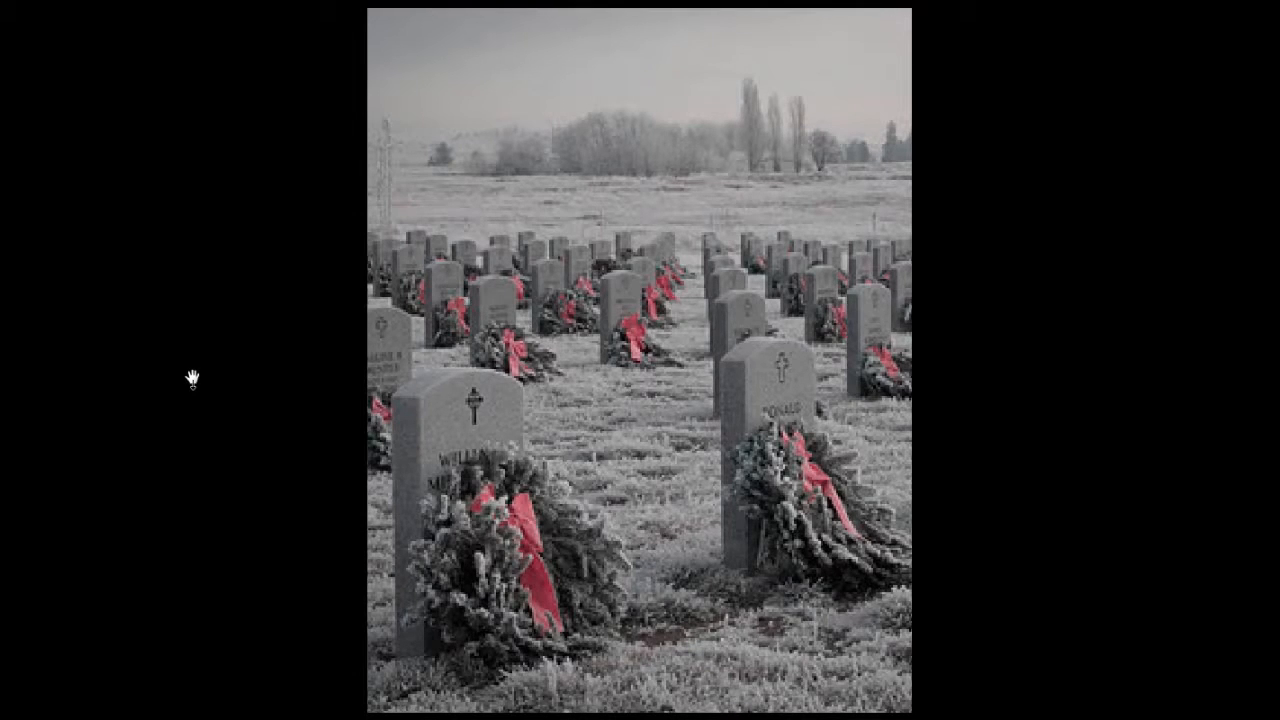
key("Right")
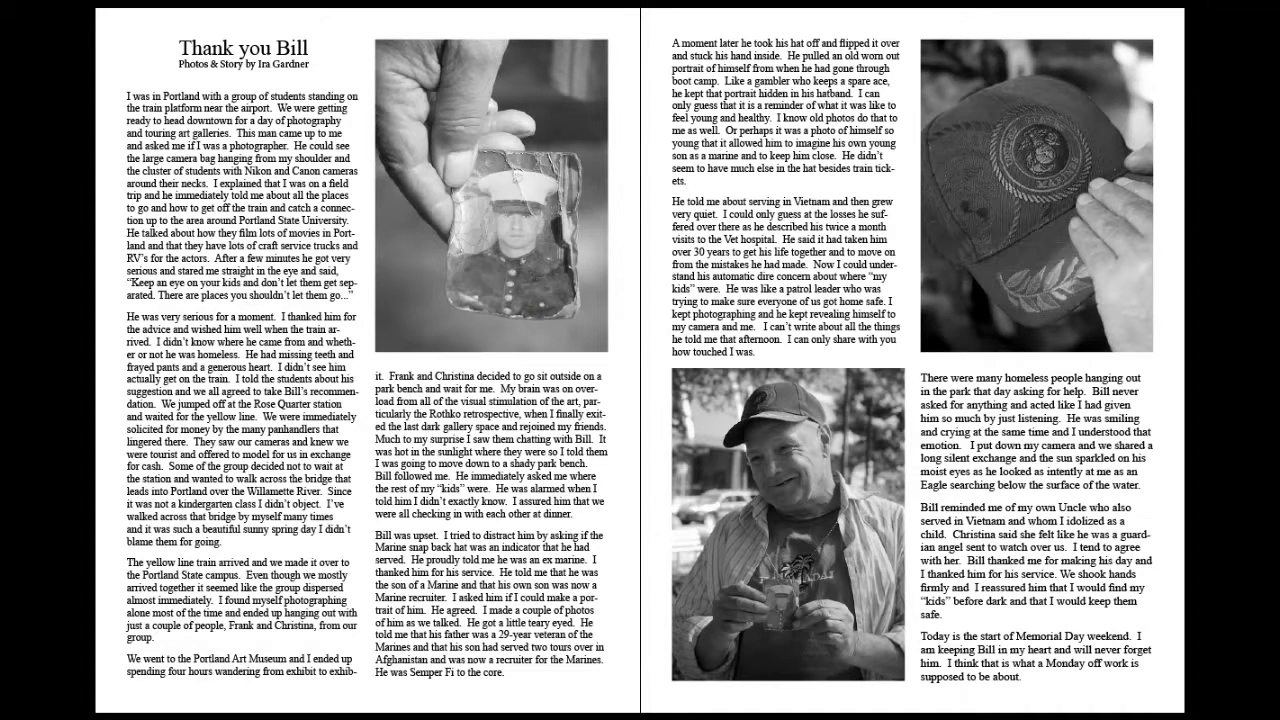
key("Left")
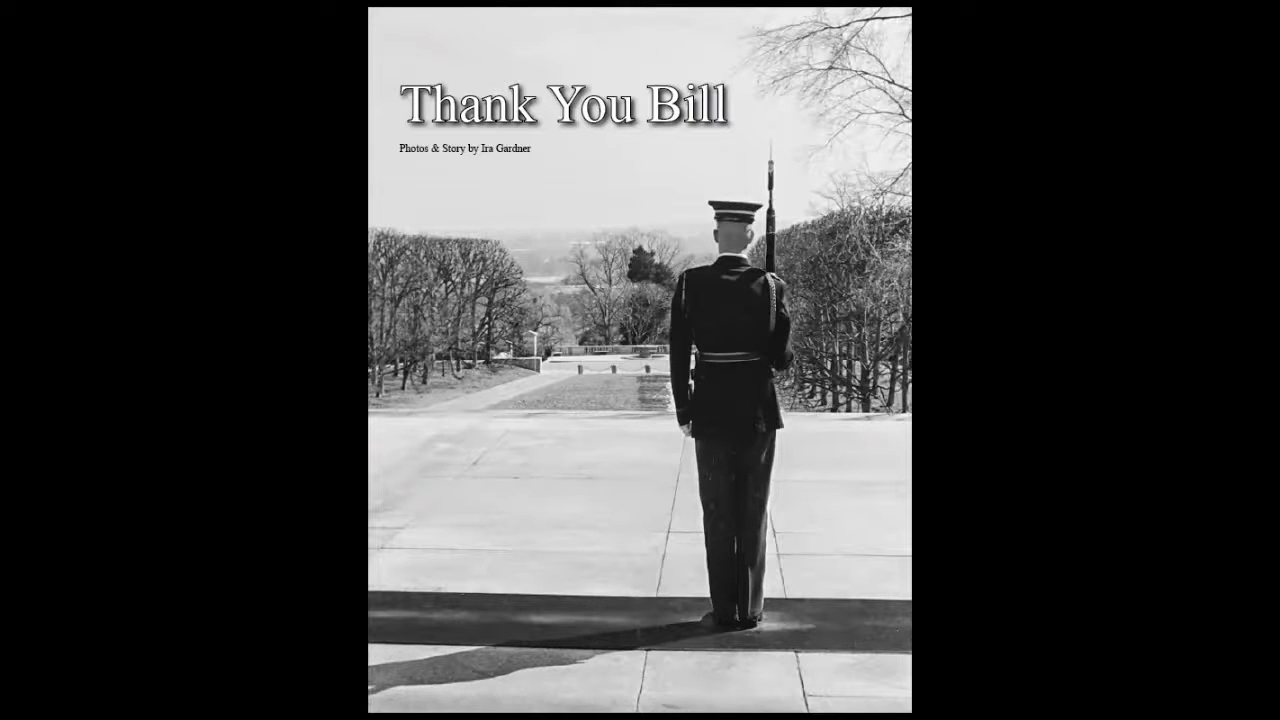
key("Escape")
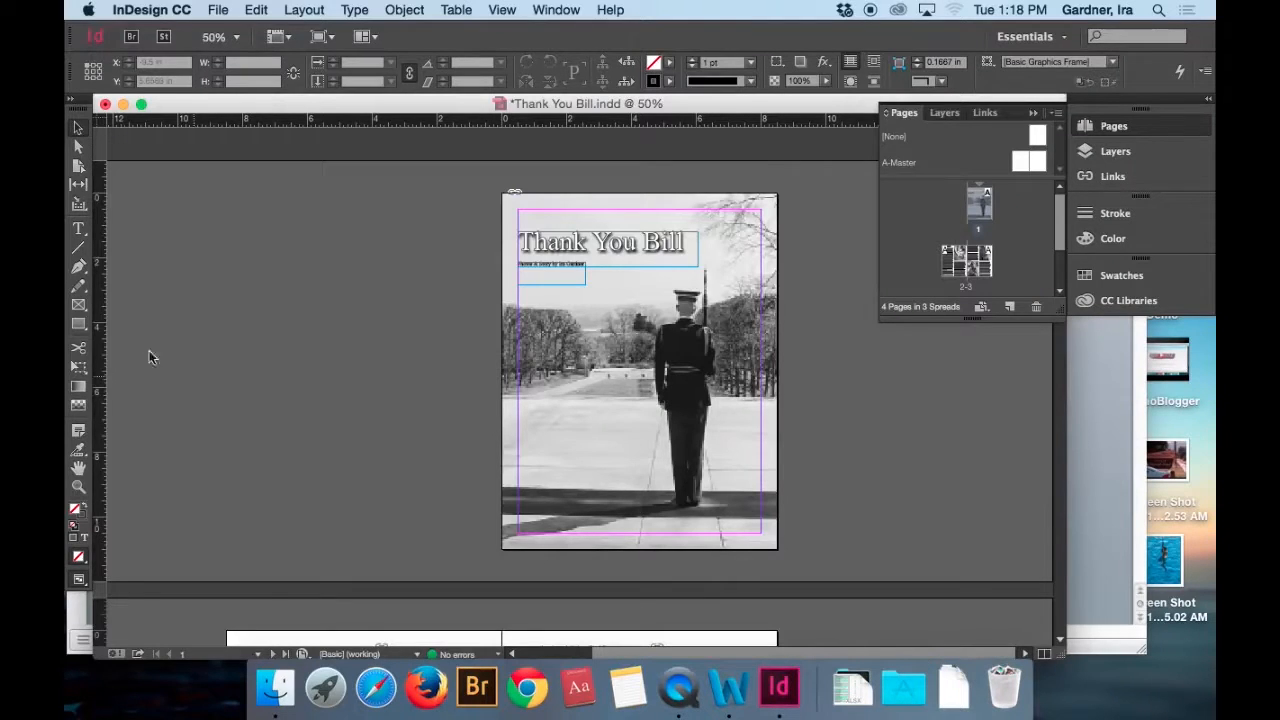
Look up the Presentation screen mode among the view options and preview the front cover with it.
left_click(503, 10)
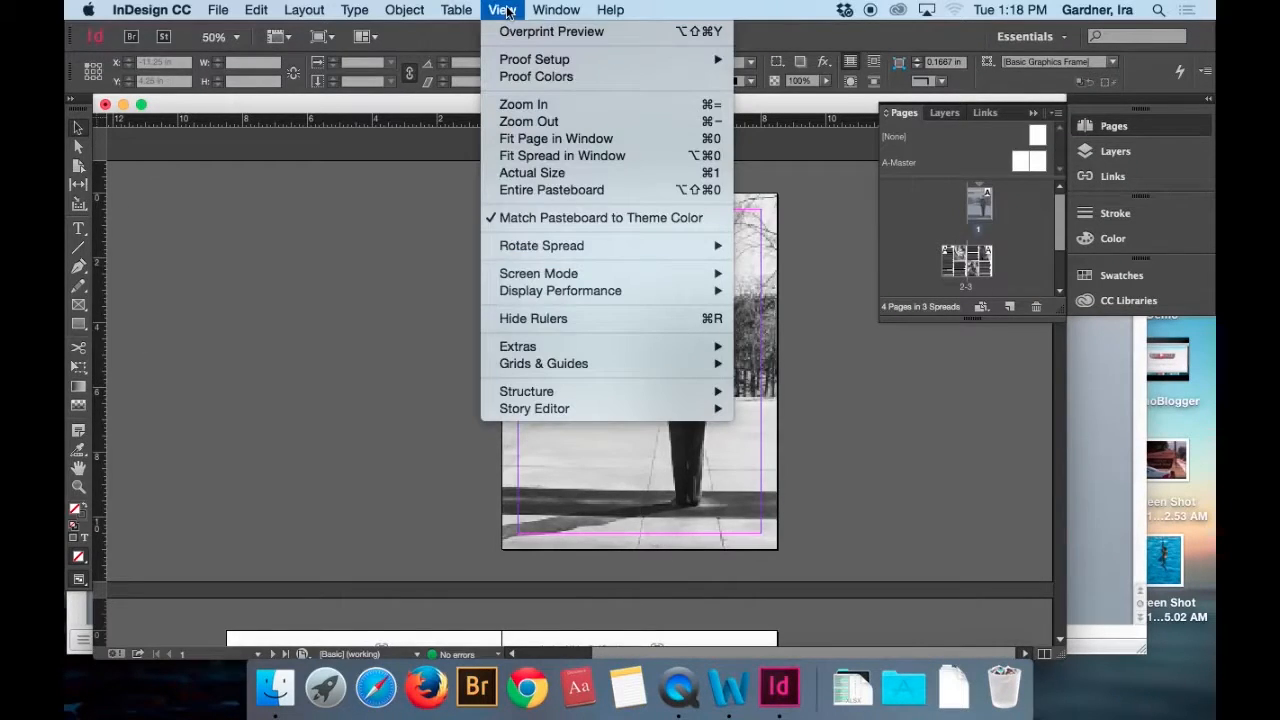
mouse_move(567, 272)
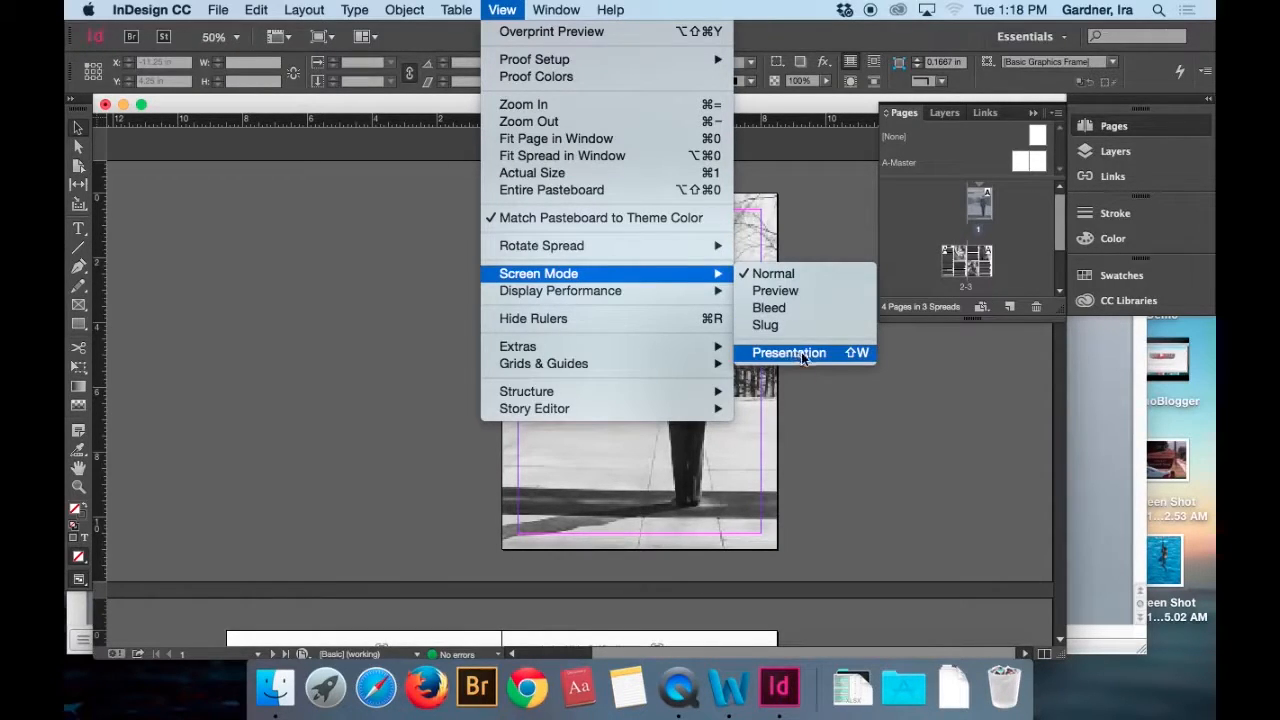
left_click(845, 397)
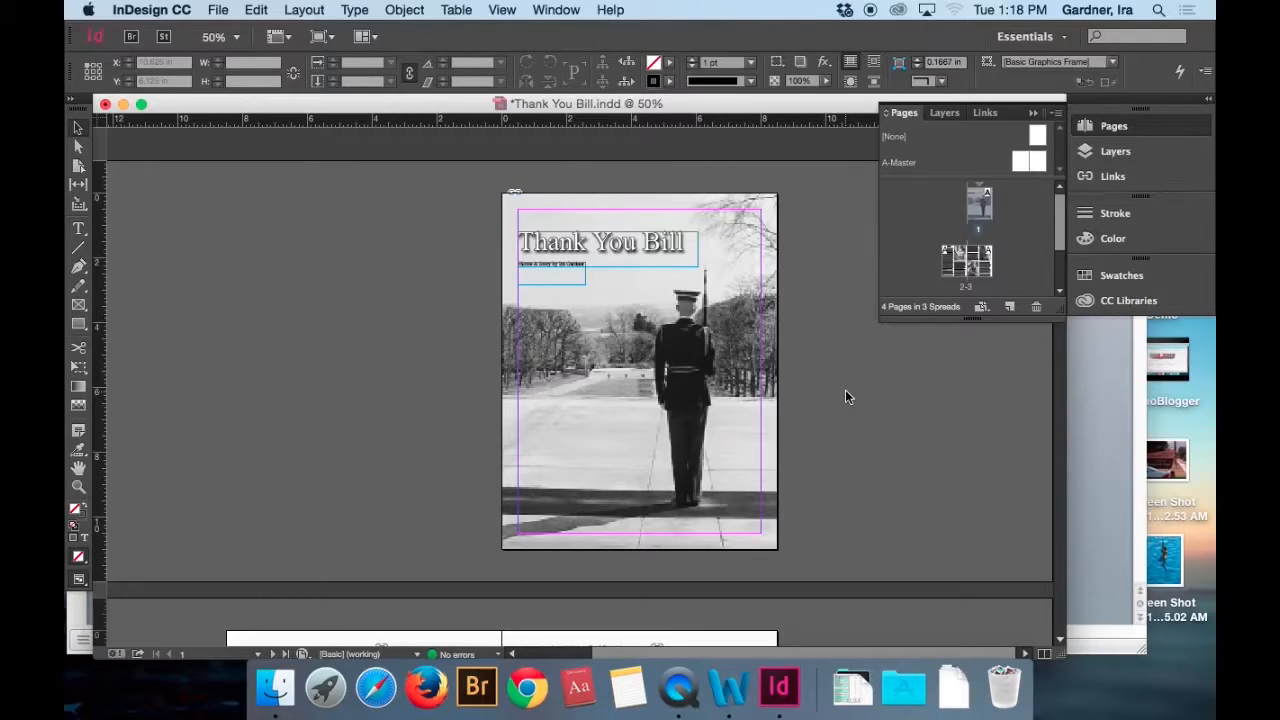
key("shift+w")
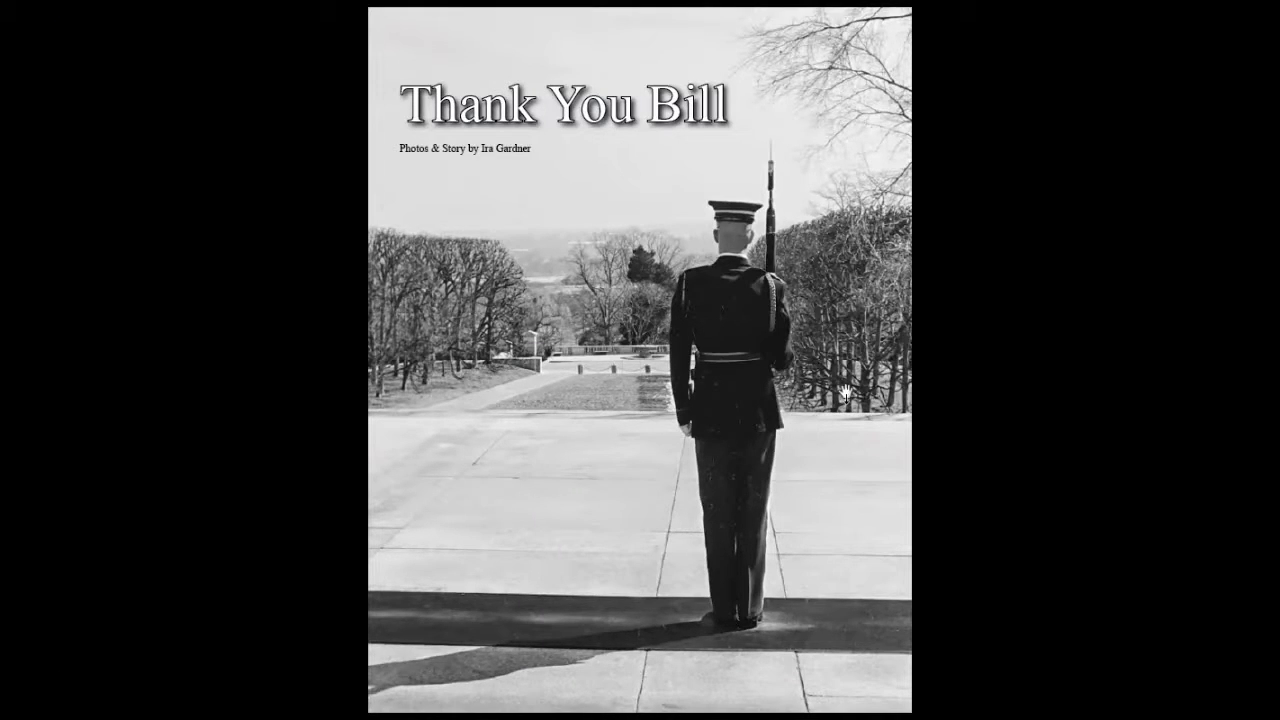
key("Escape")
Run through the whole document in Presentation mode from the front cover to the back cover, then return to the inside spread.
left_click(638, 372)
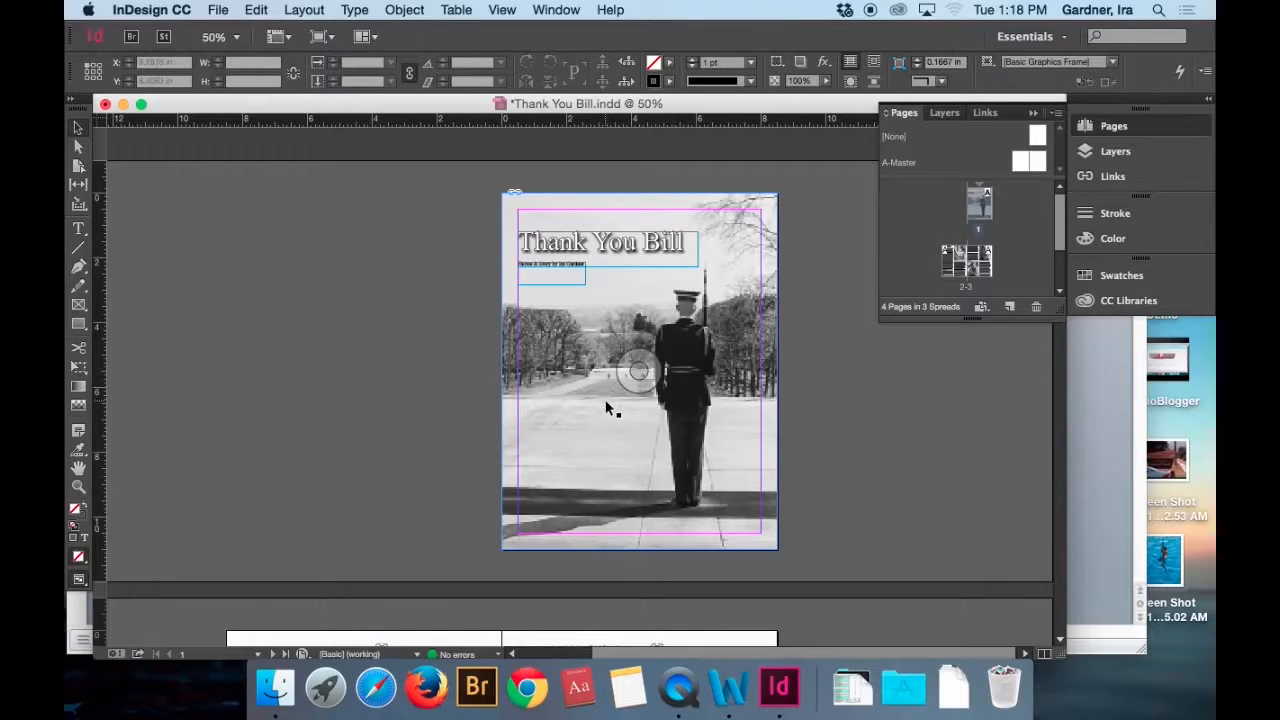
key("shift+w")
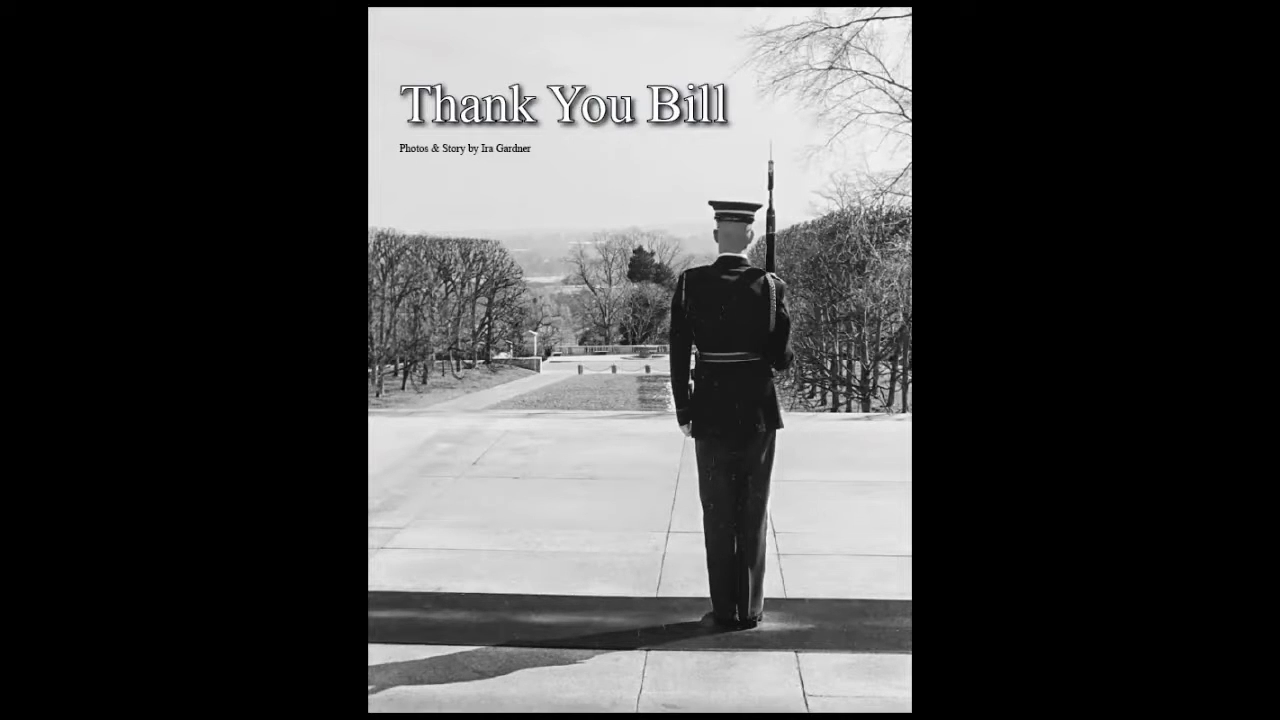
key("Right")
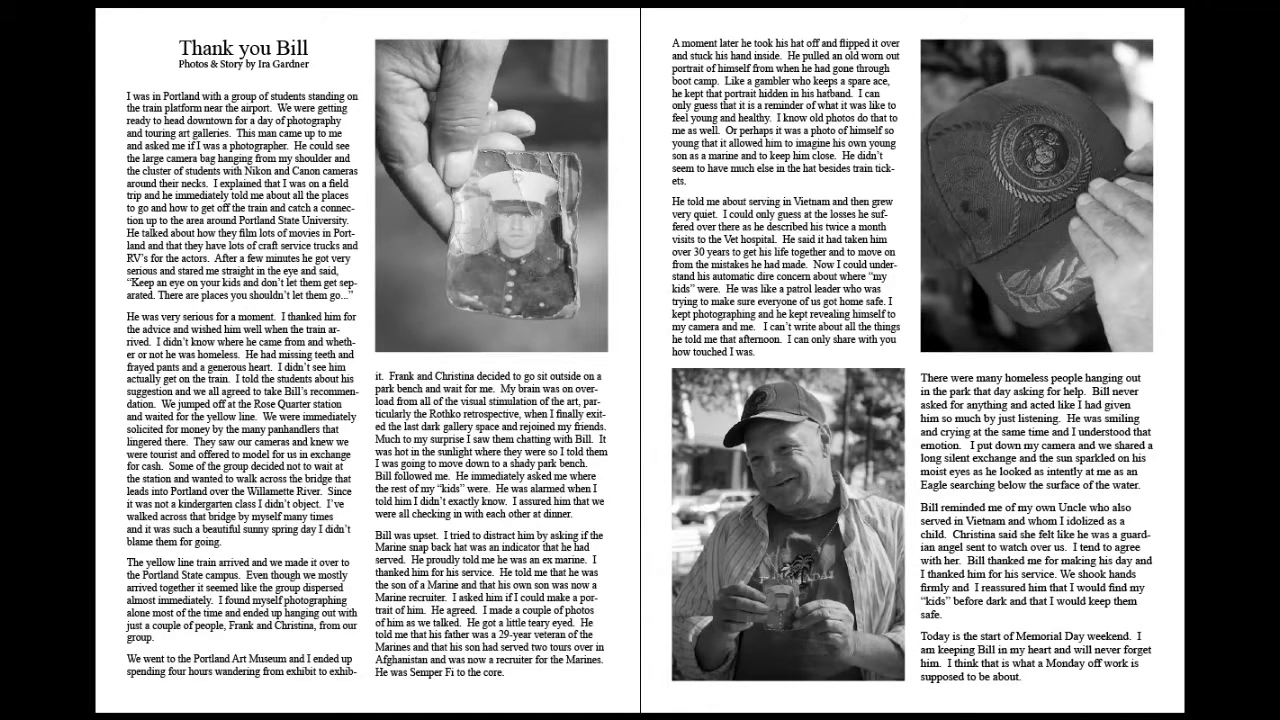
key("Escape")
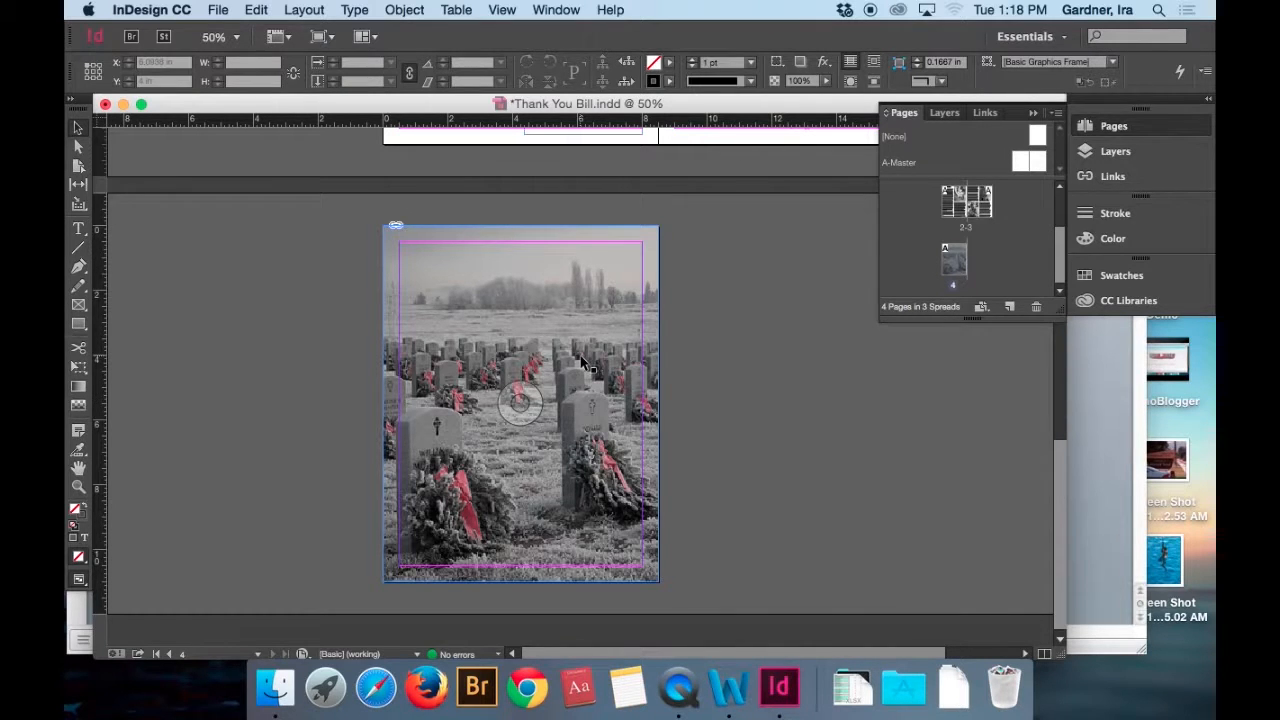
scroll(582, 362, "up", 10)
scroll(582, 362, "down", 5)
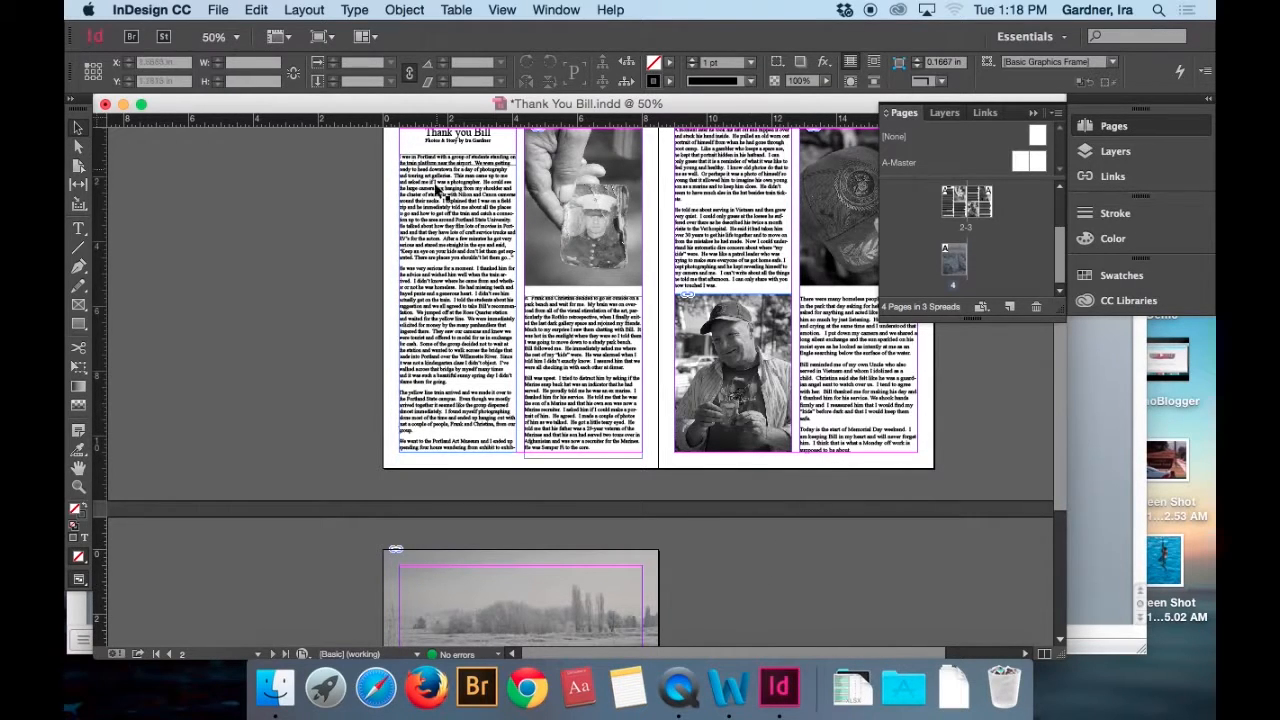
Switch to Finder, open the CafeRacer document from Documents > Page Layout Demo > Cafe Racer, and read its interview notes and story text.
left_click(282, 686)
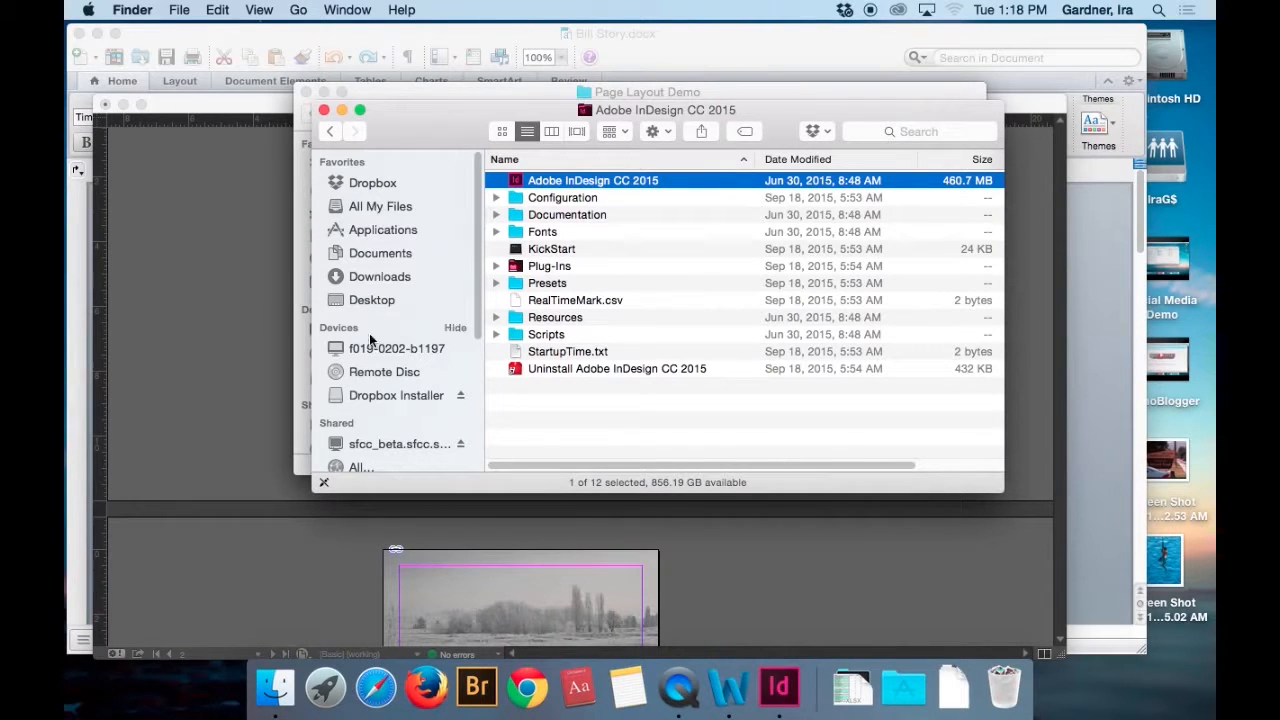
left_click(401, 257)
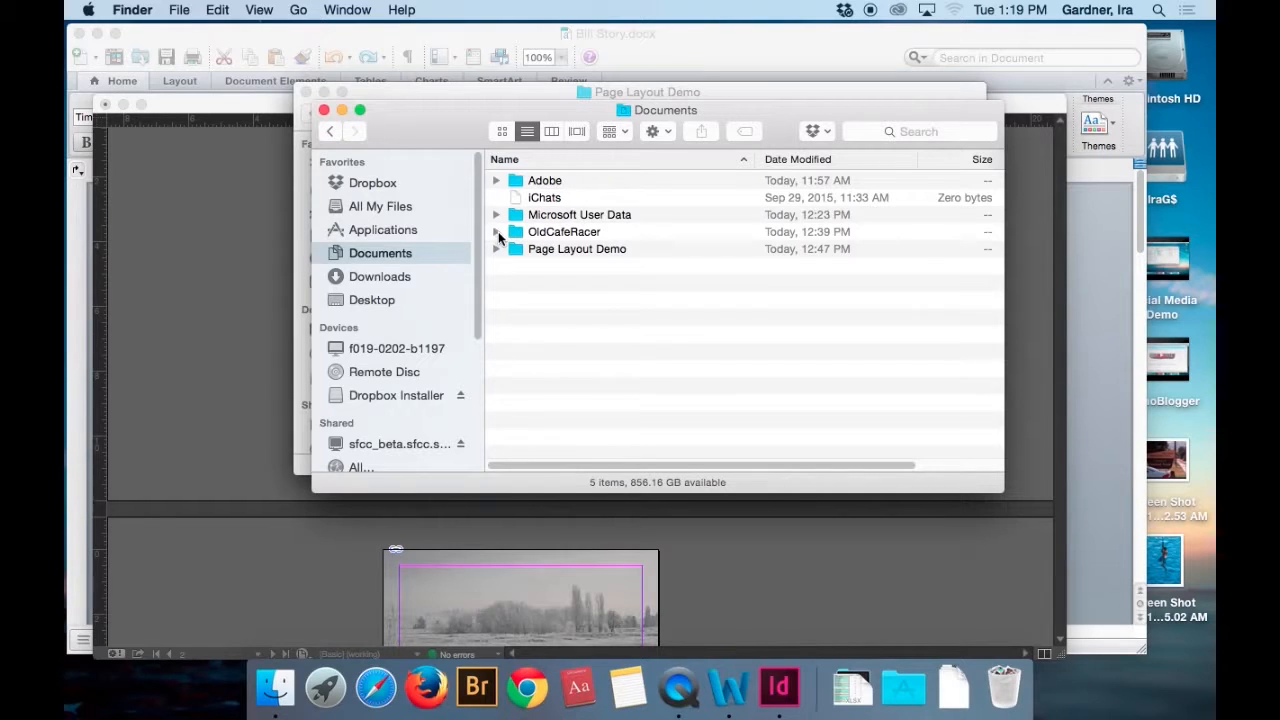
left_click(496, 249)
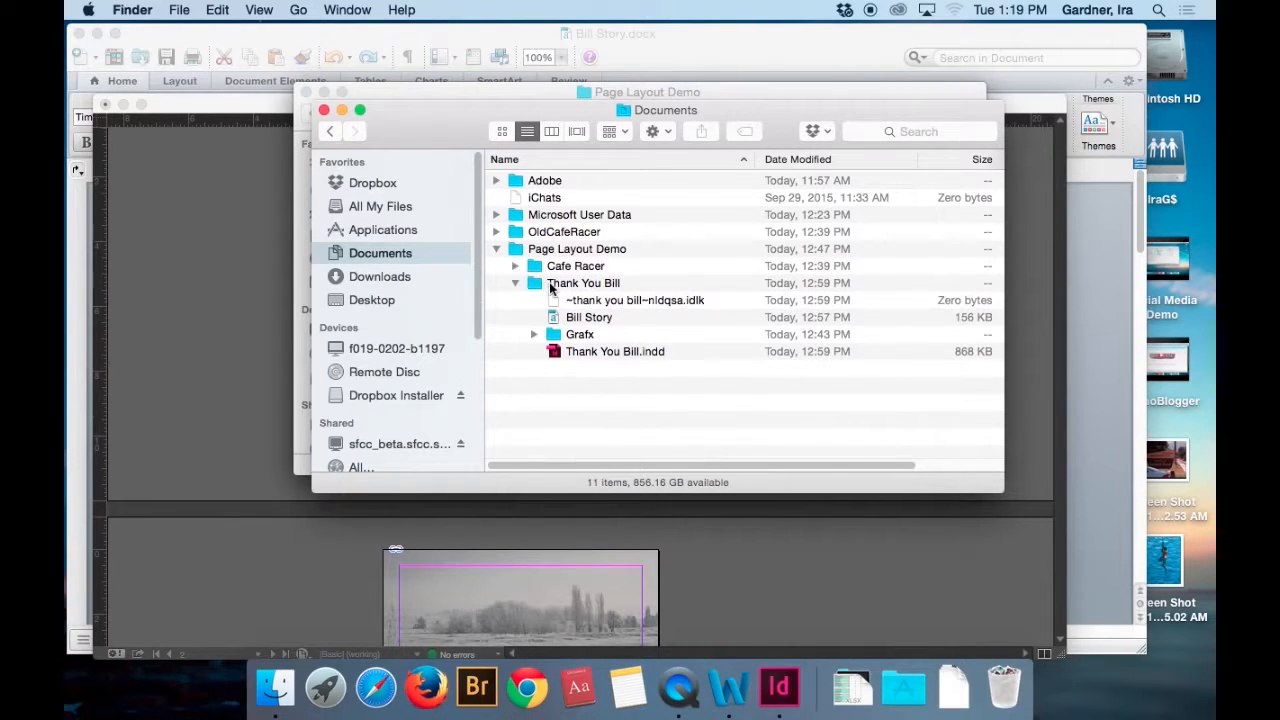
left_click(516, 285)
left_click(514, 266)
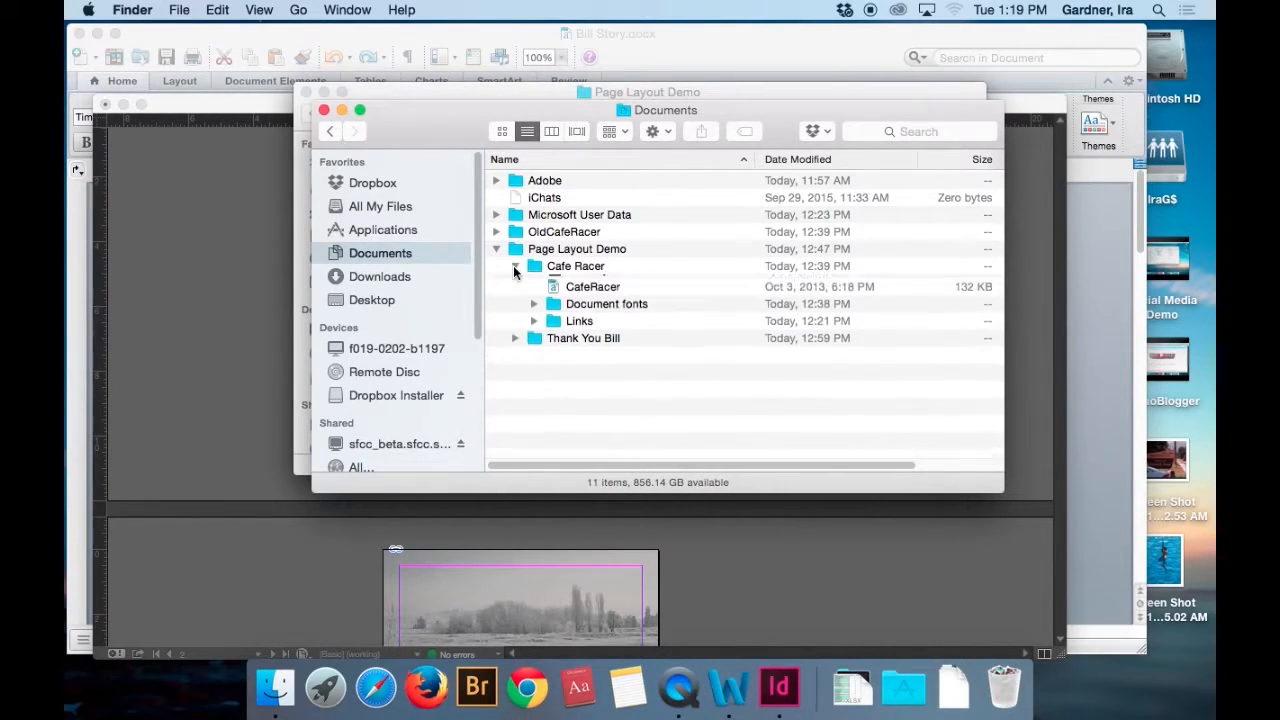
left_click(566, 305)
double_click(566, 302)
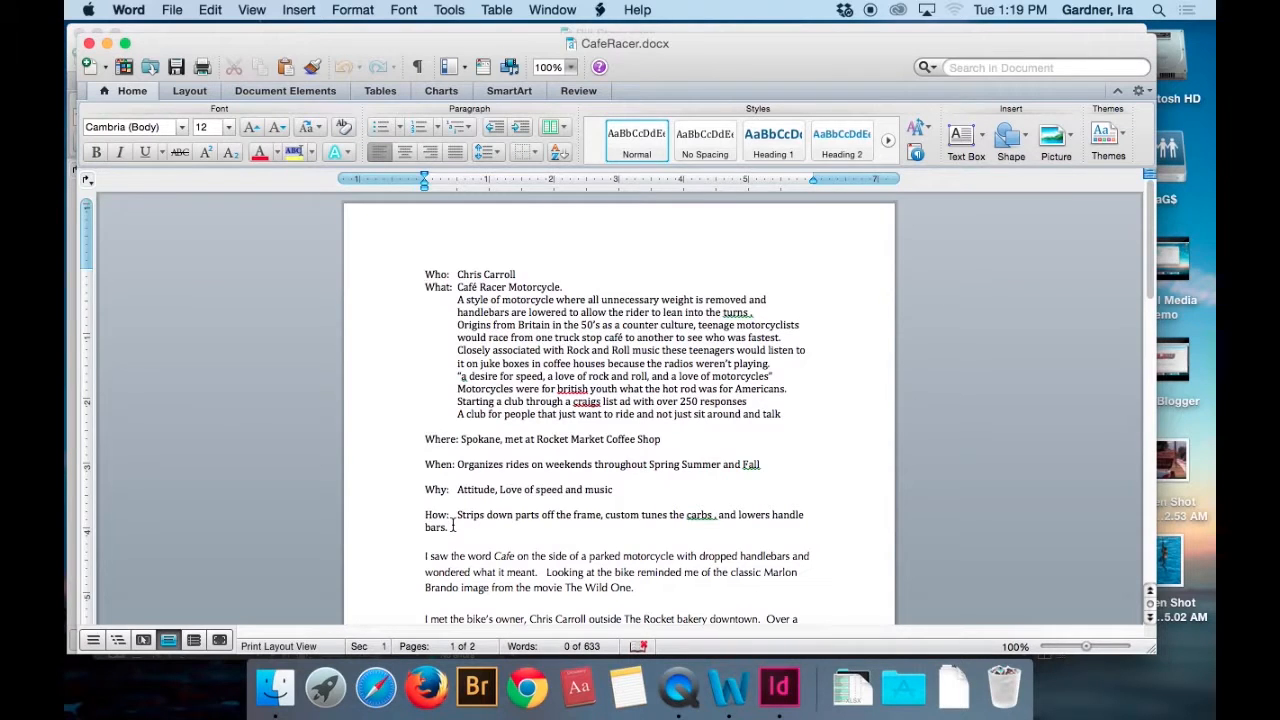
scroll(452, 521, "down", 5)
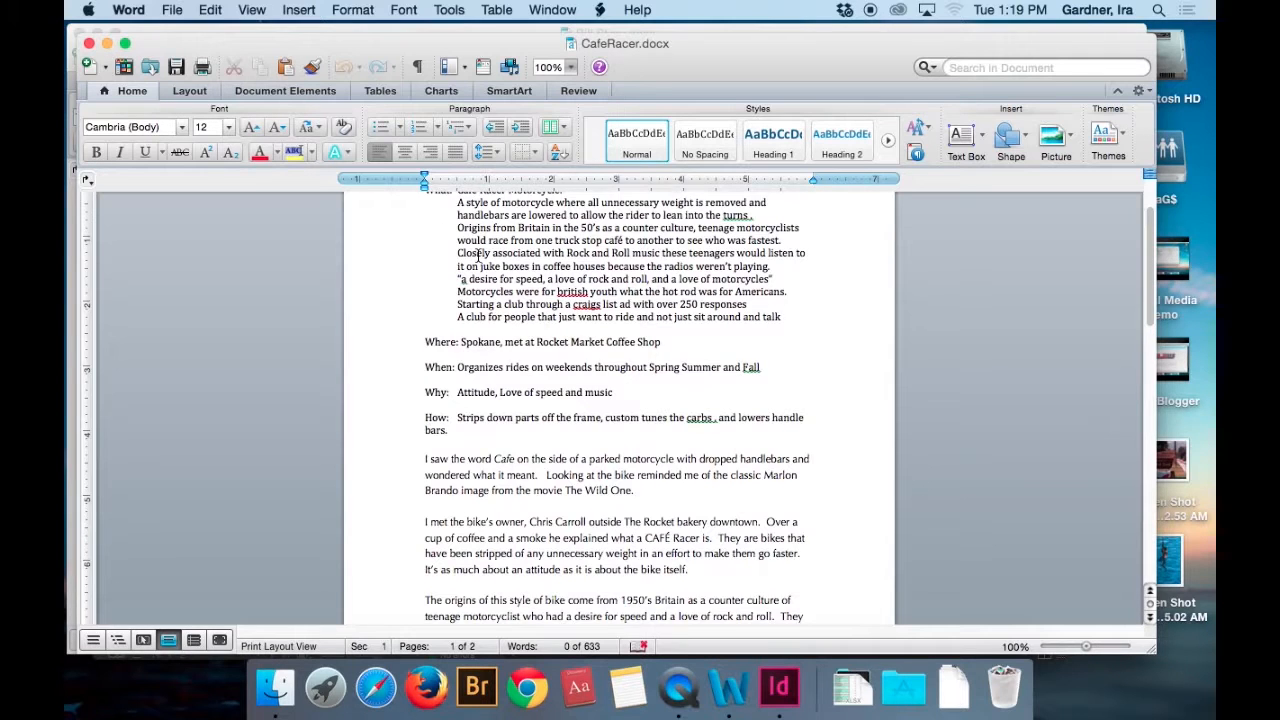
scroll(478, 256, "down", 5)
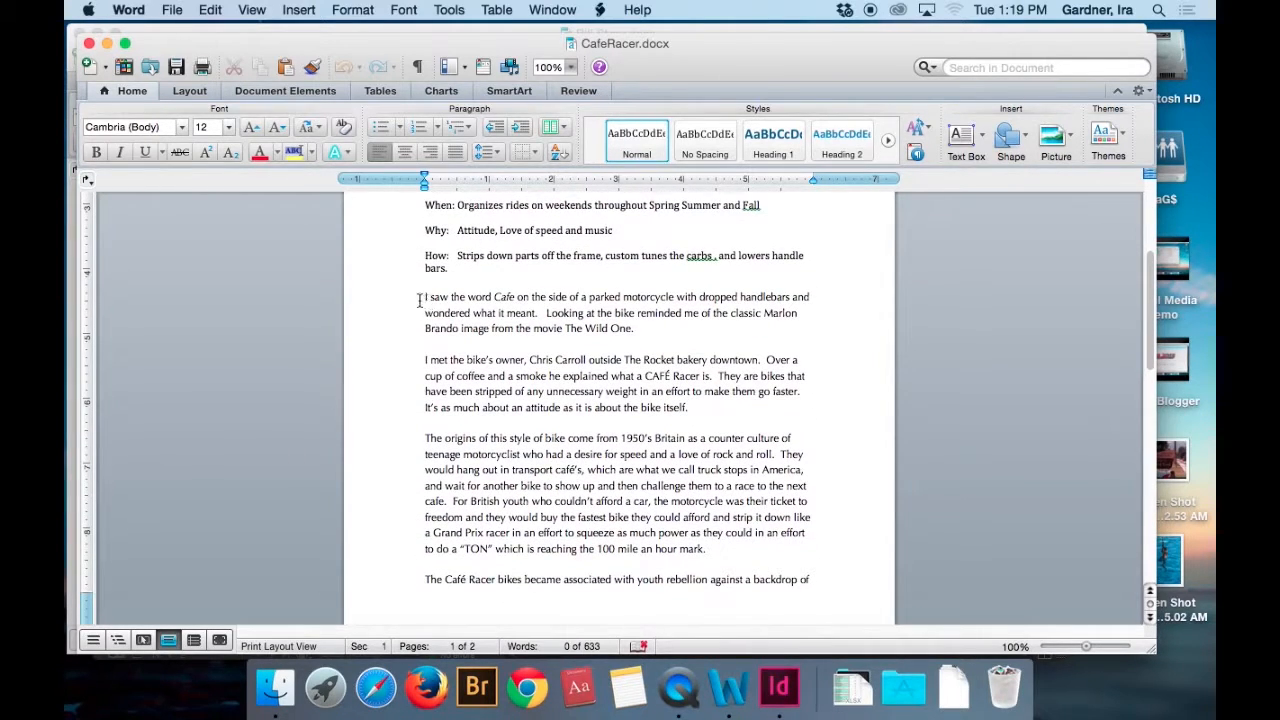
scroll(423, 296, "down", 2)
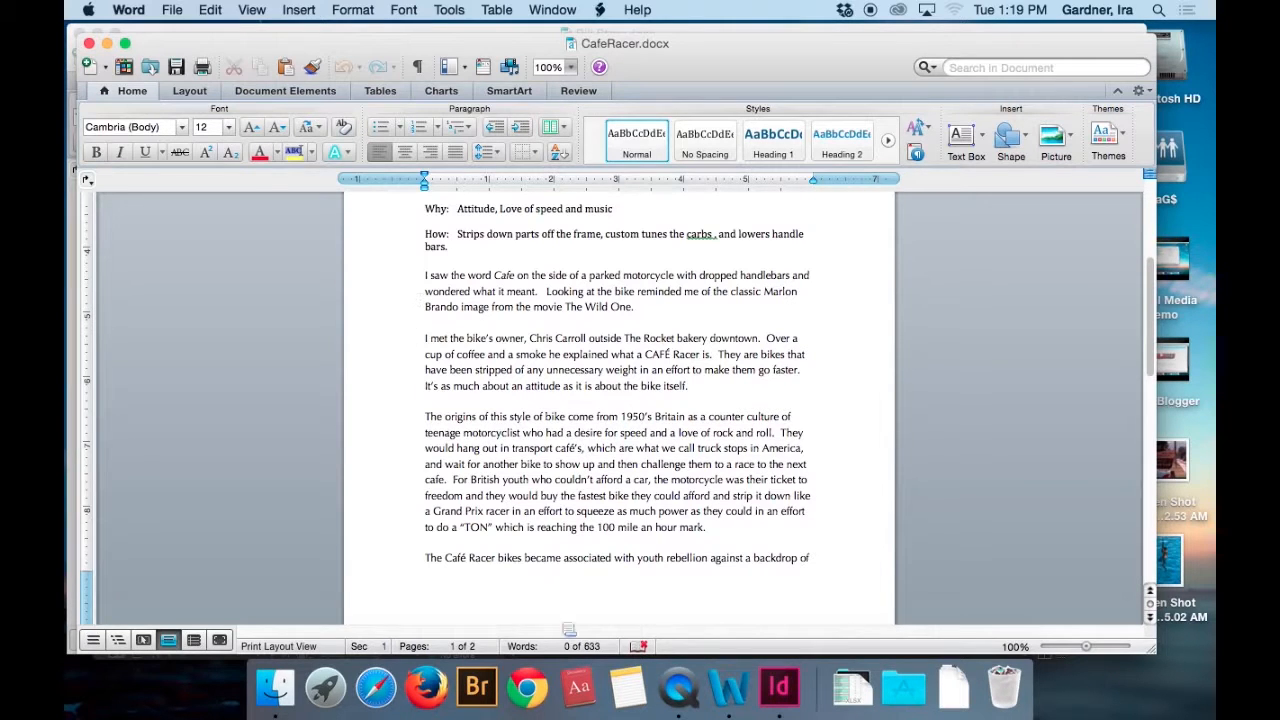
Switch to Chrome and search Google Images for "marlon brando wild ones".
left_click(535, 700)
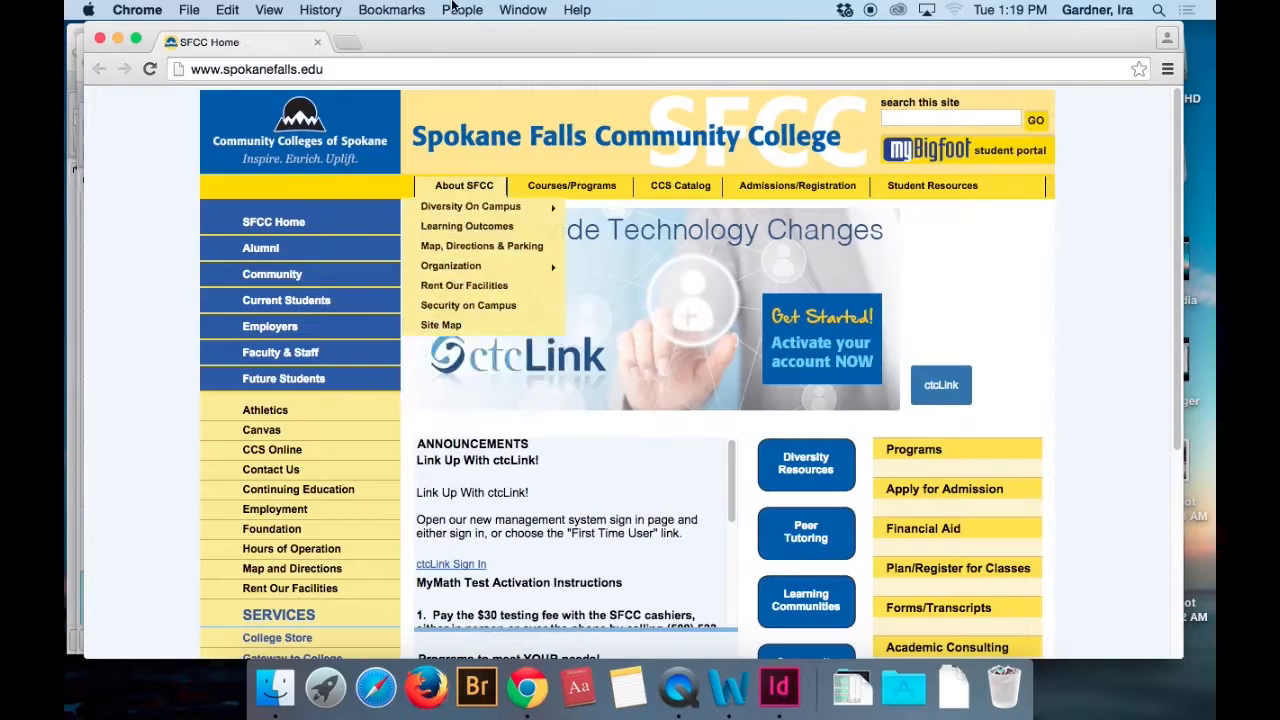
left_click(358, 68)
type("marl")
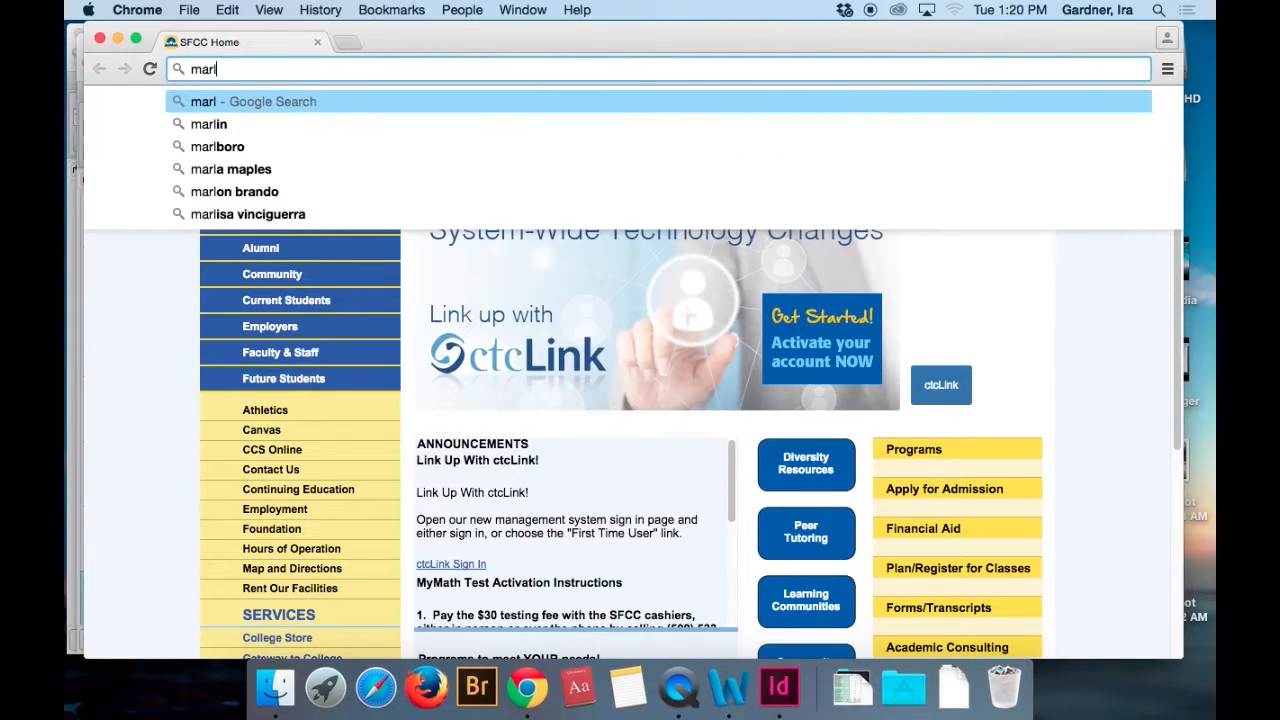
type("on Brando wild one")
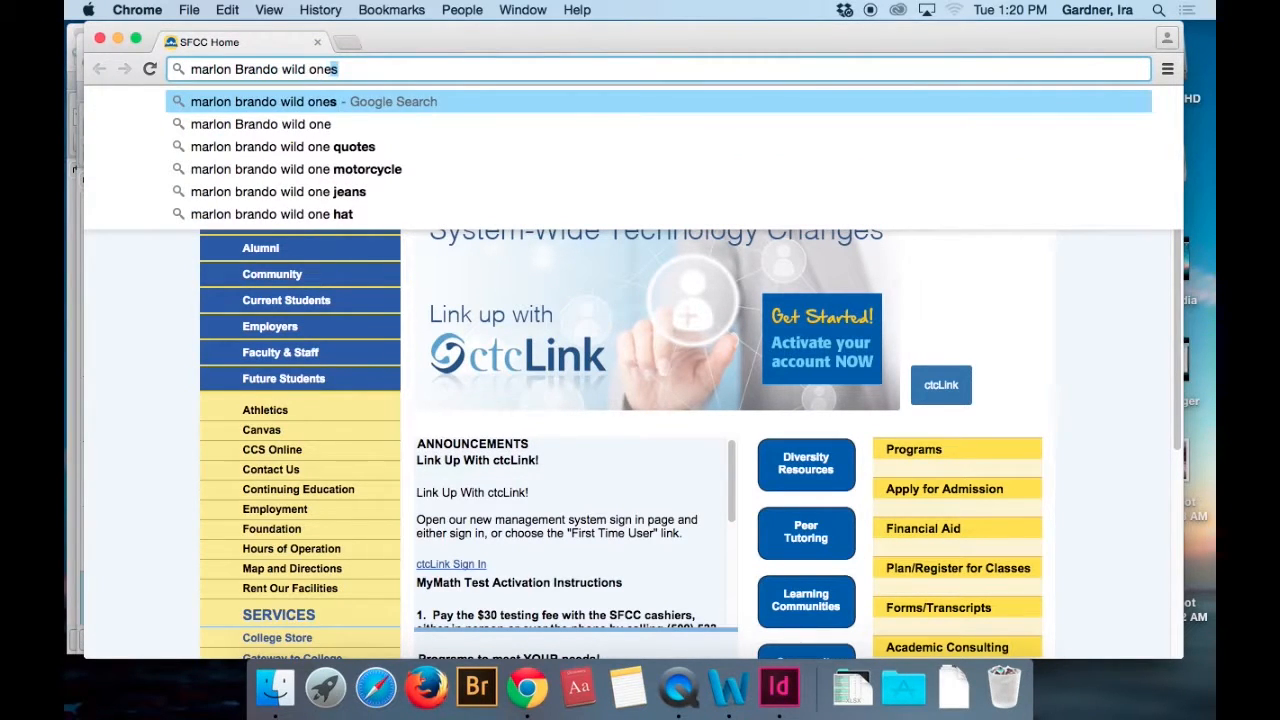
key("Return")
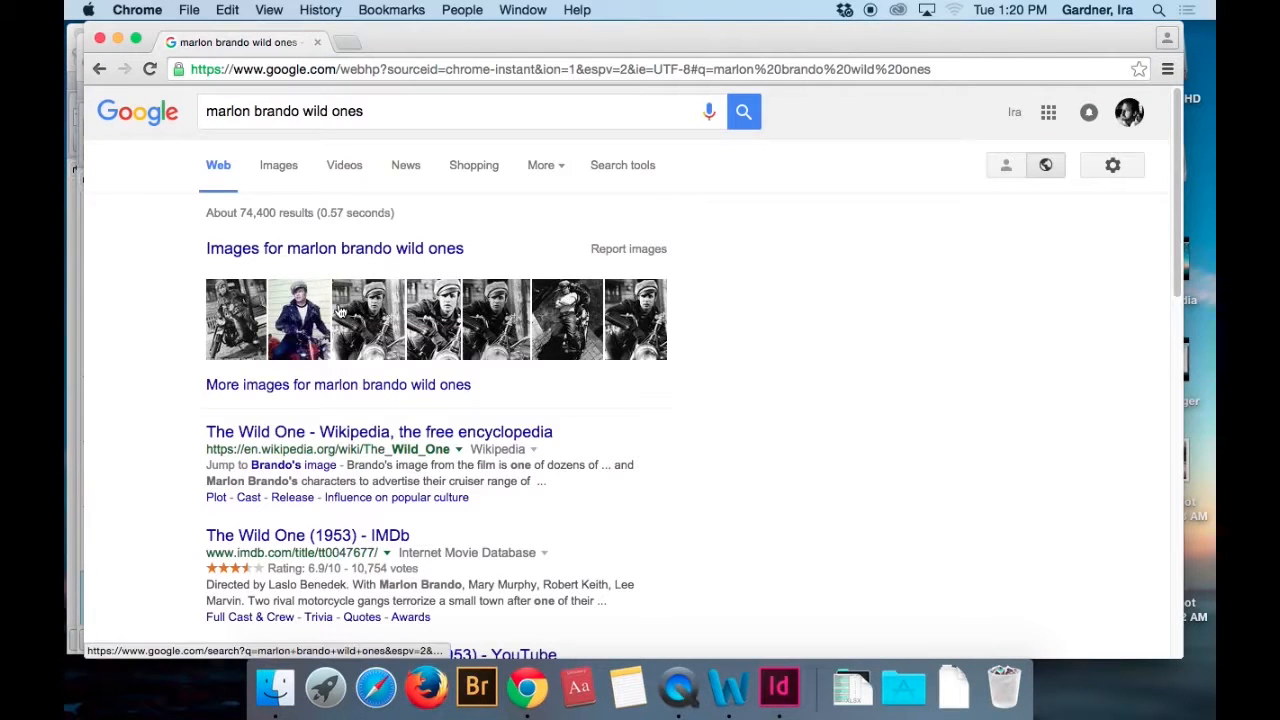
left_click(277, 167)
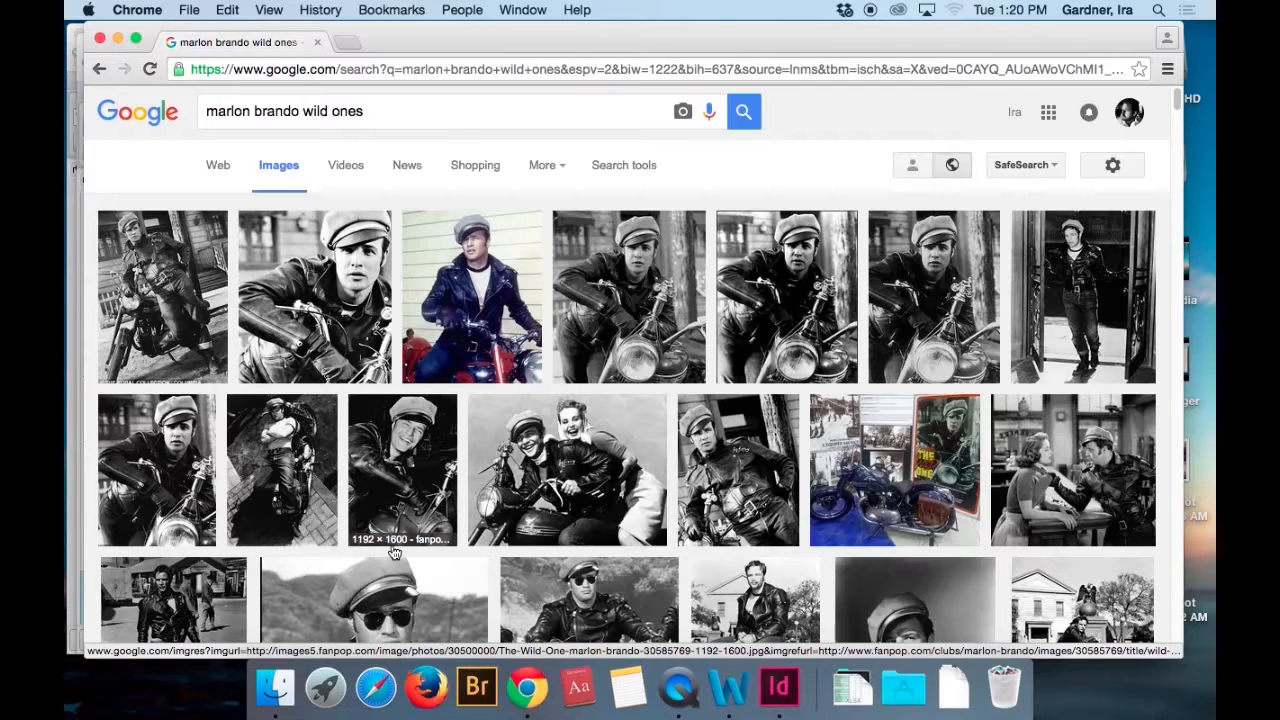
Switch to Finder and open CafeLayout.indd from the Cafe Racer folder in InDesign.
left_click(777, 703)
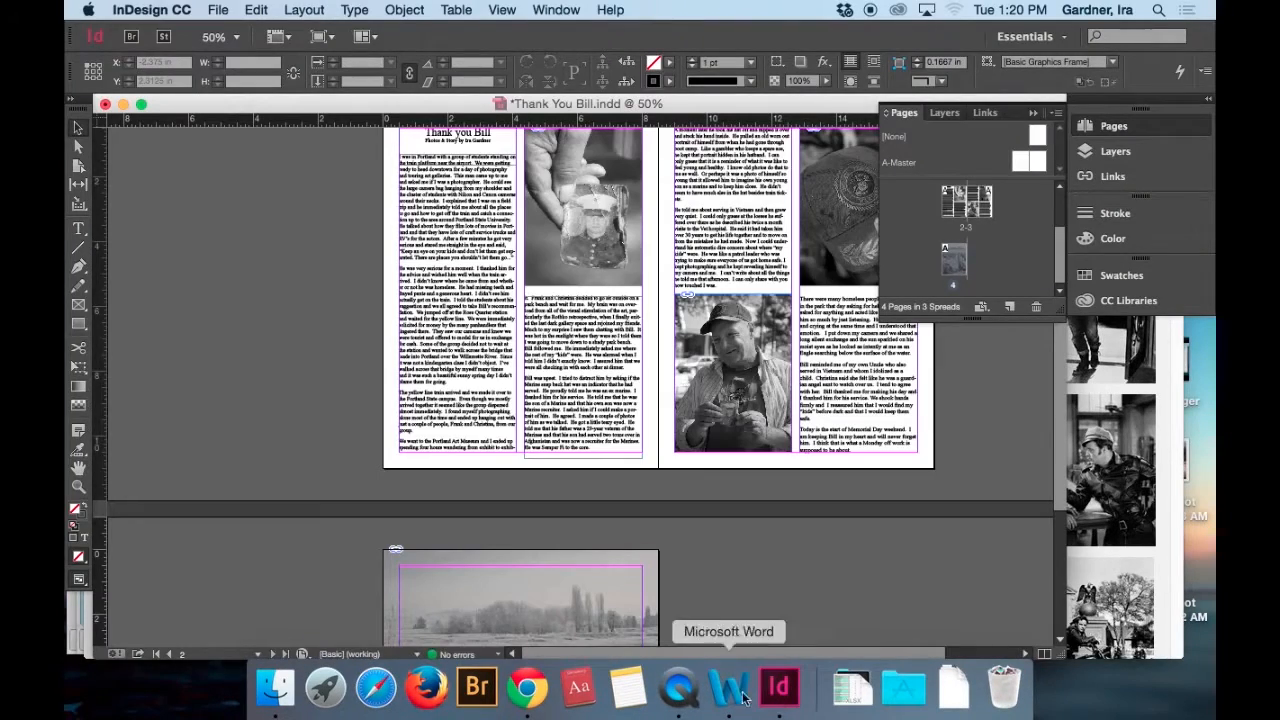
left_click(274, 697)
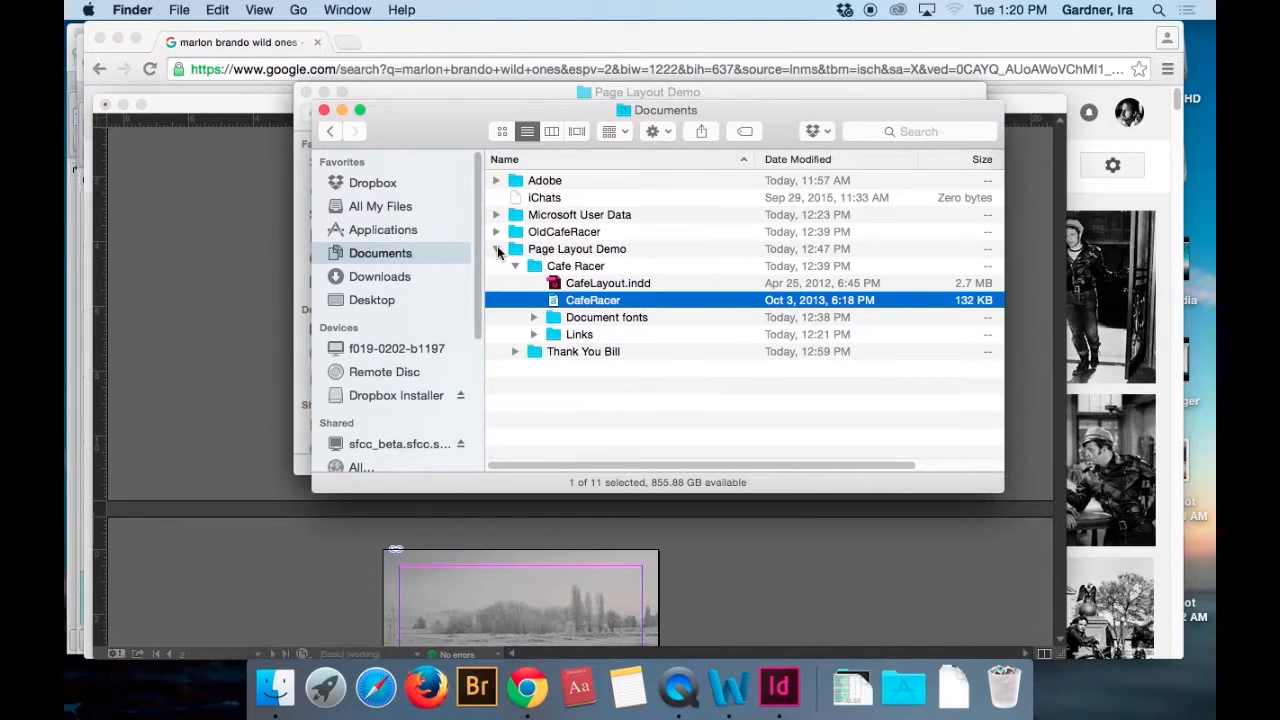
double_click(555, 285)
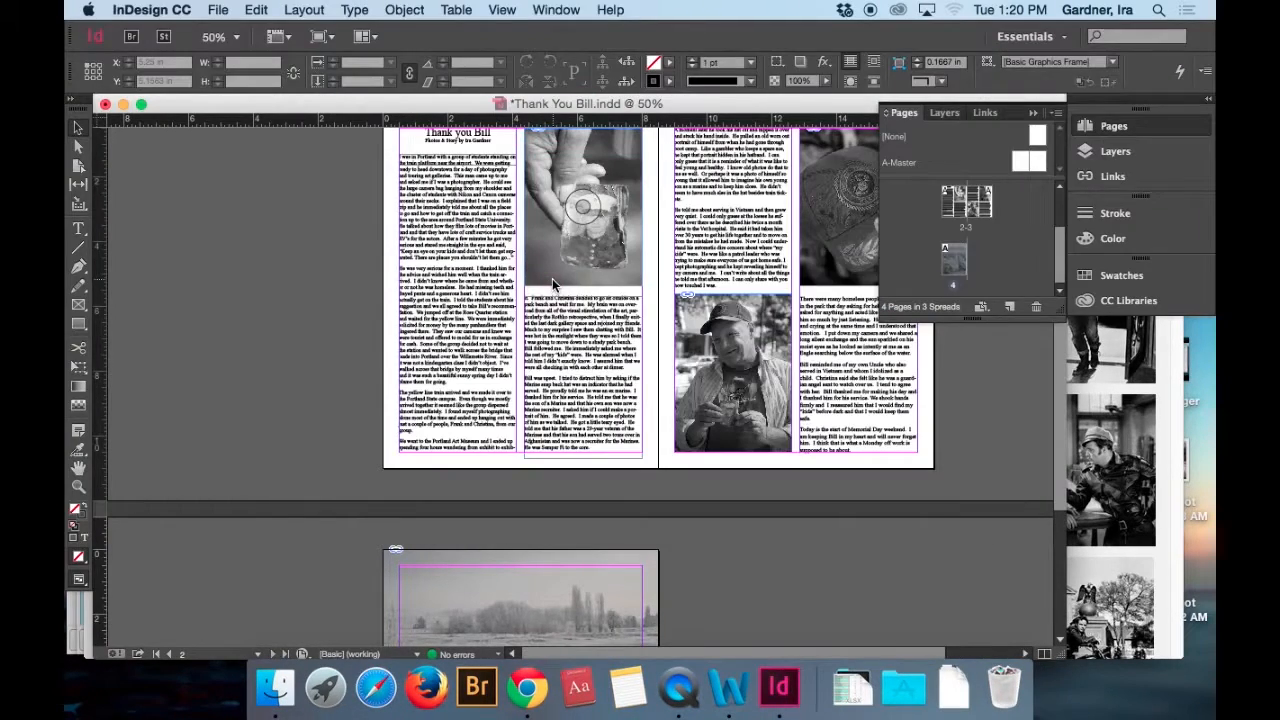
left_click(774, 420)
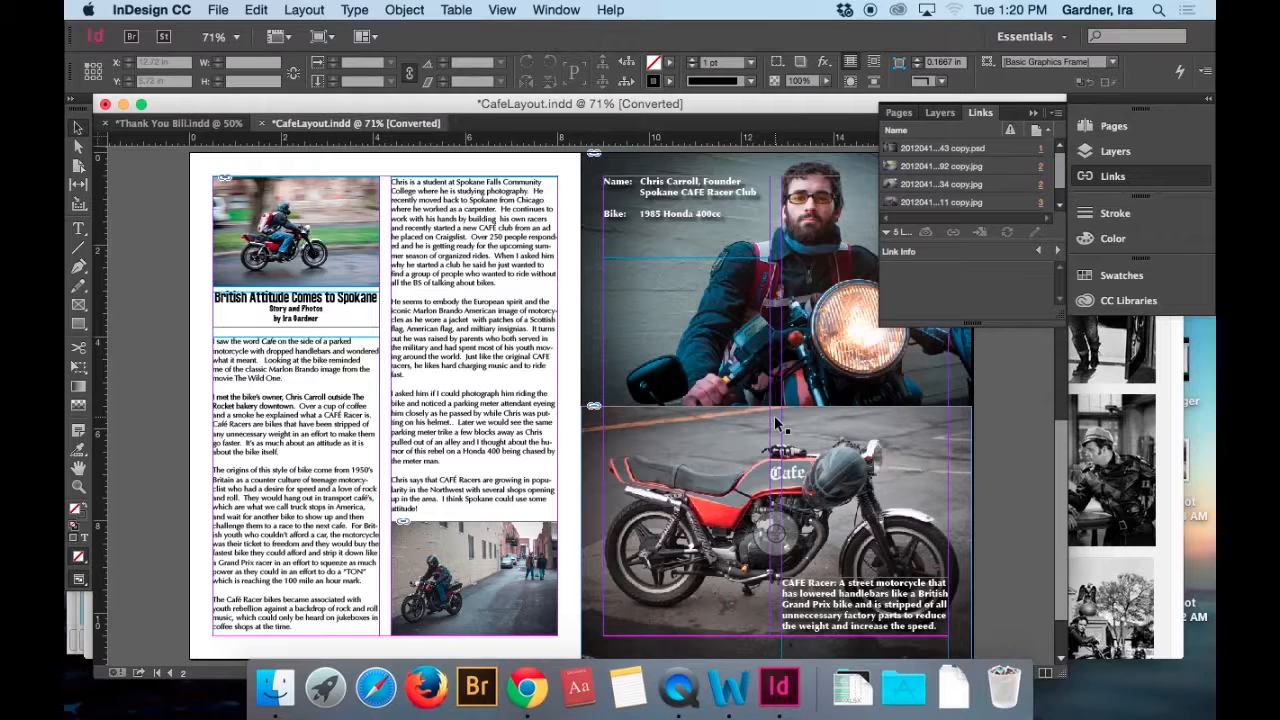
Examine the front cover of the café racer layout, including its motorcycle photo and title placement.
scroll(780, 425, "up", 5)
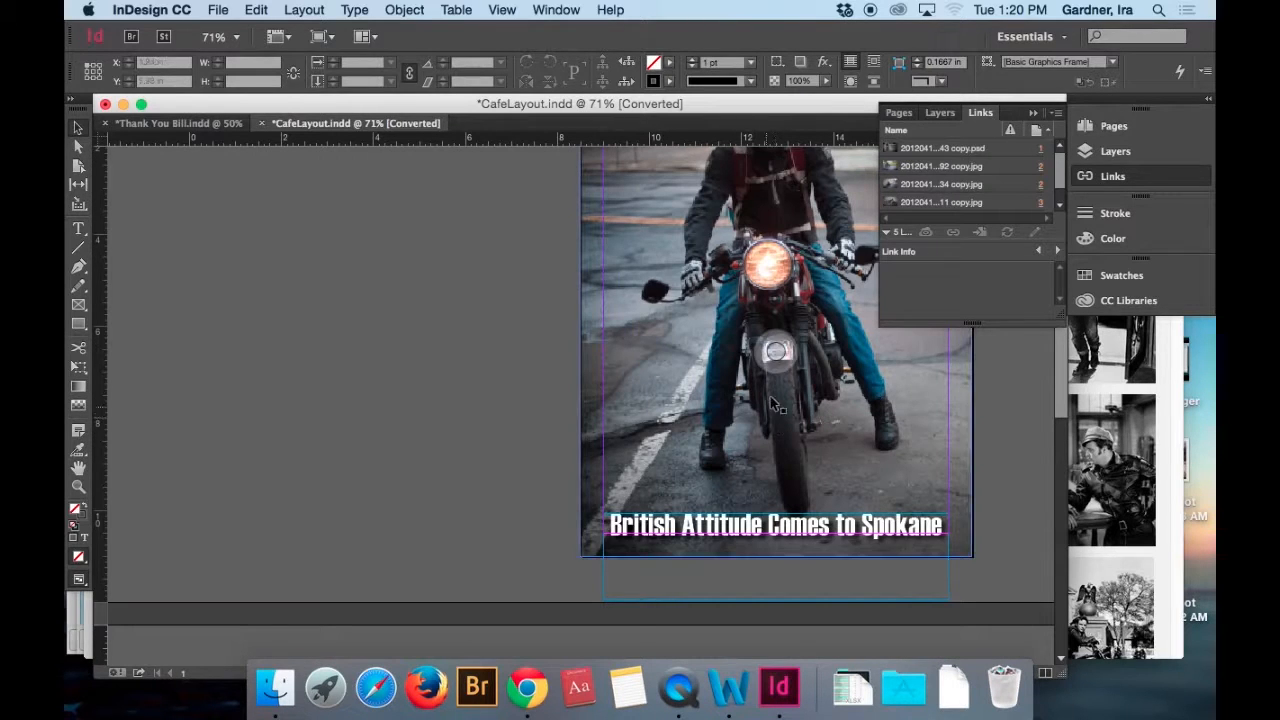
scroll(445, 390, "down", 3)
scroll(445, 390, "up", 3)
scroll(445, 391, "up", 3)
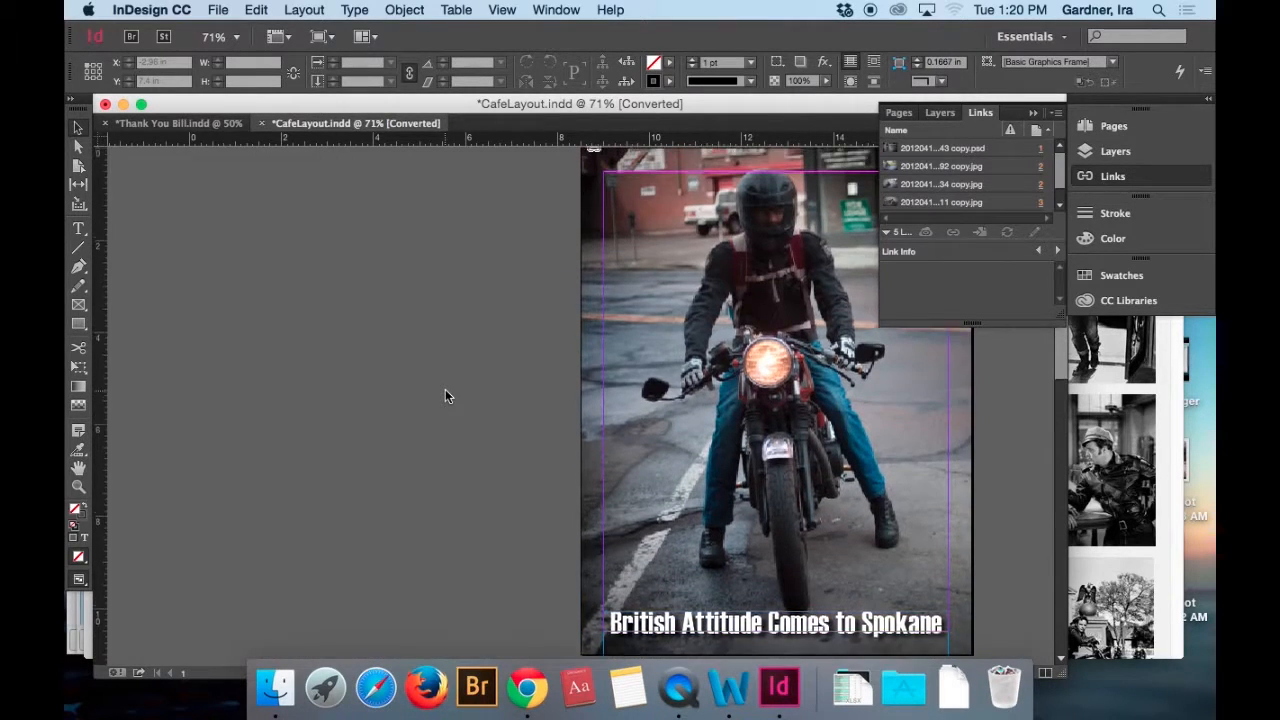
scroll(445, 391, "right", 2)
scroll(445, 395, "right", 3)
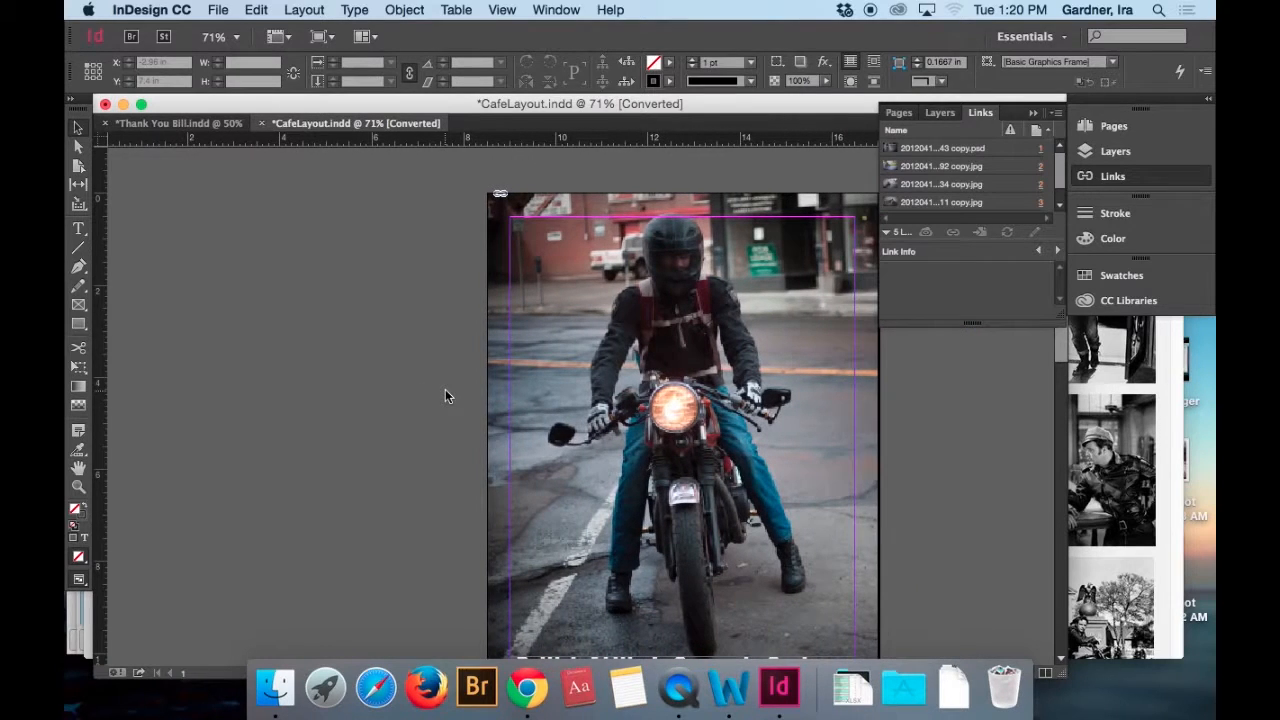
Examine the café racer layout from the cover through the inside spread, including the story columns, portrait, motorcycle photos and captions.
scroll(929, 504, "down", 2)
scroll(929, 504, "down", 1)
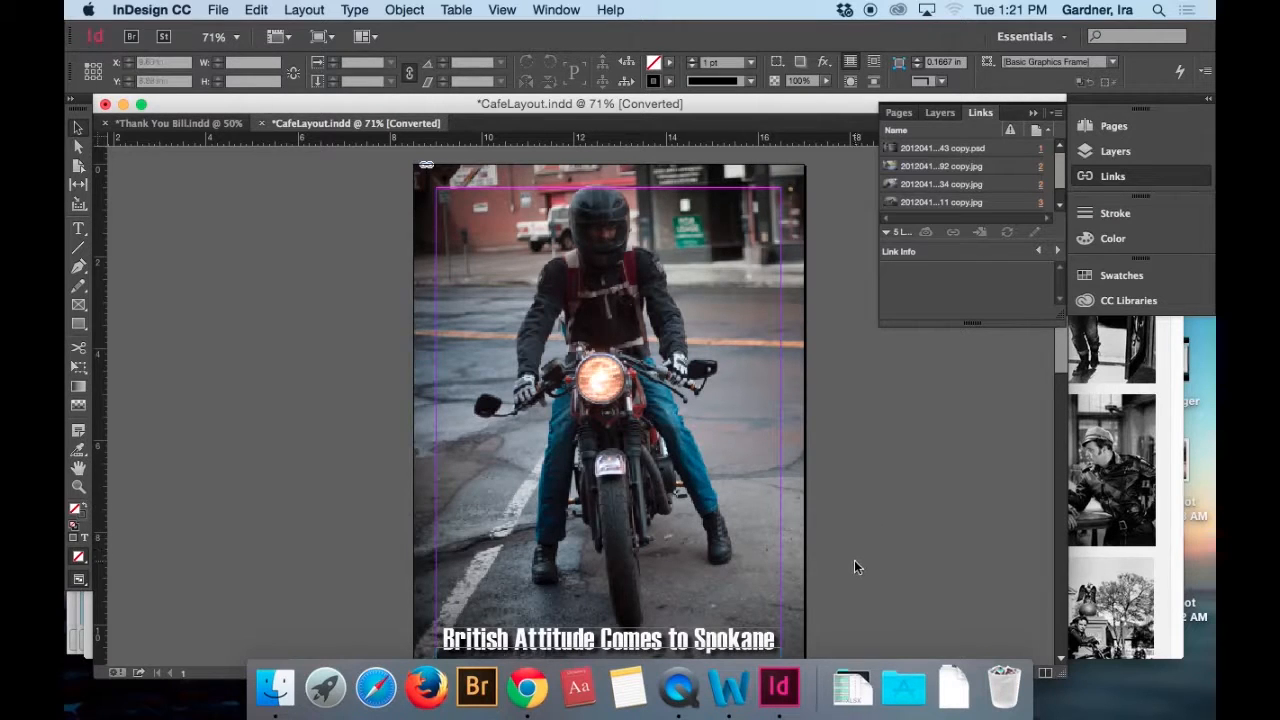
scroll(827, 574, "down", 10)
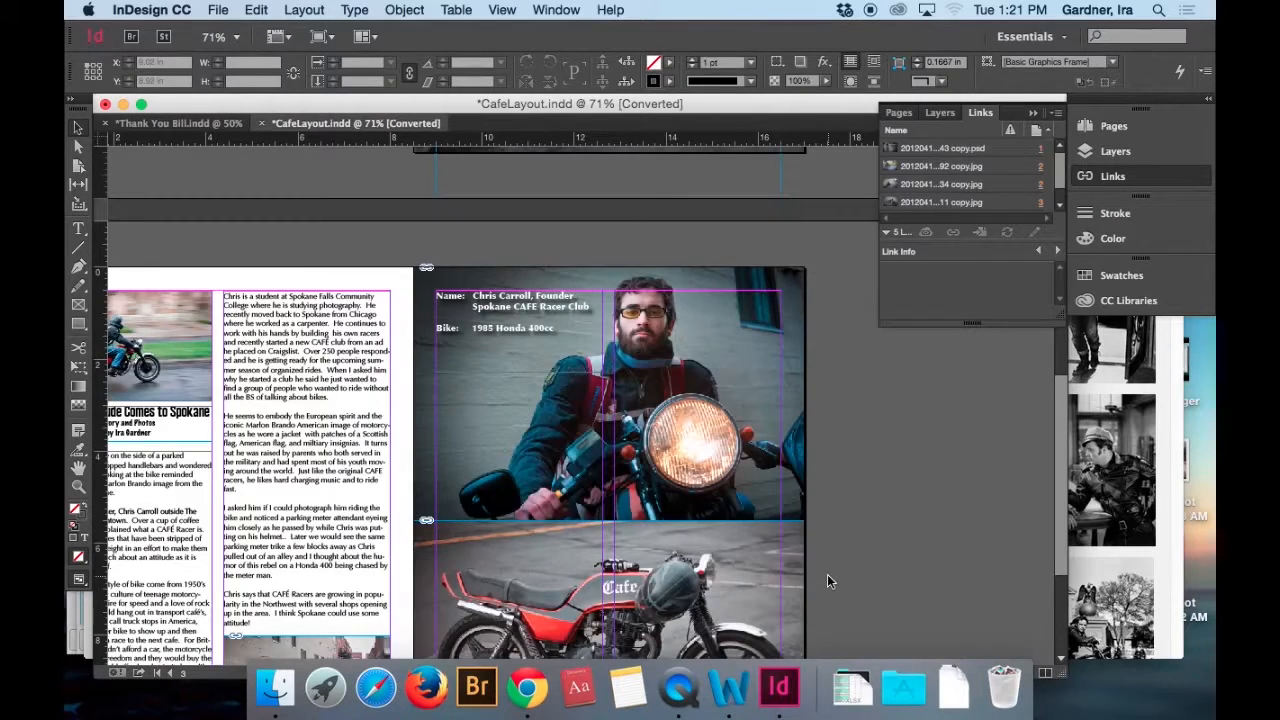
scroll(400, 590, "left", 5)
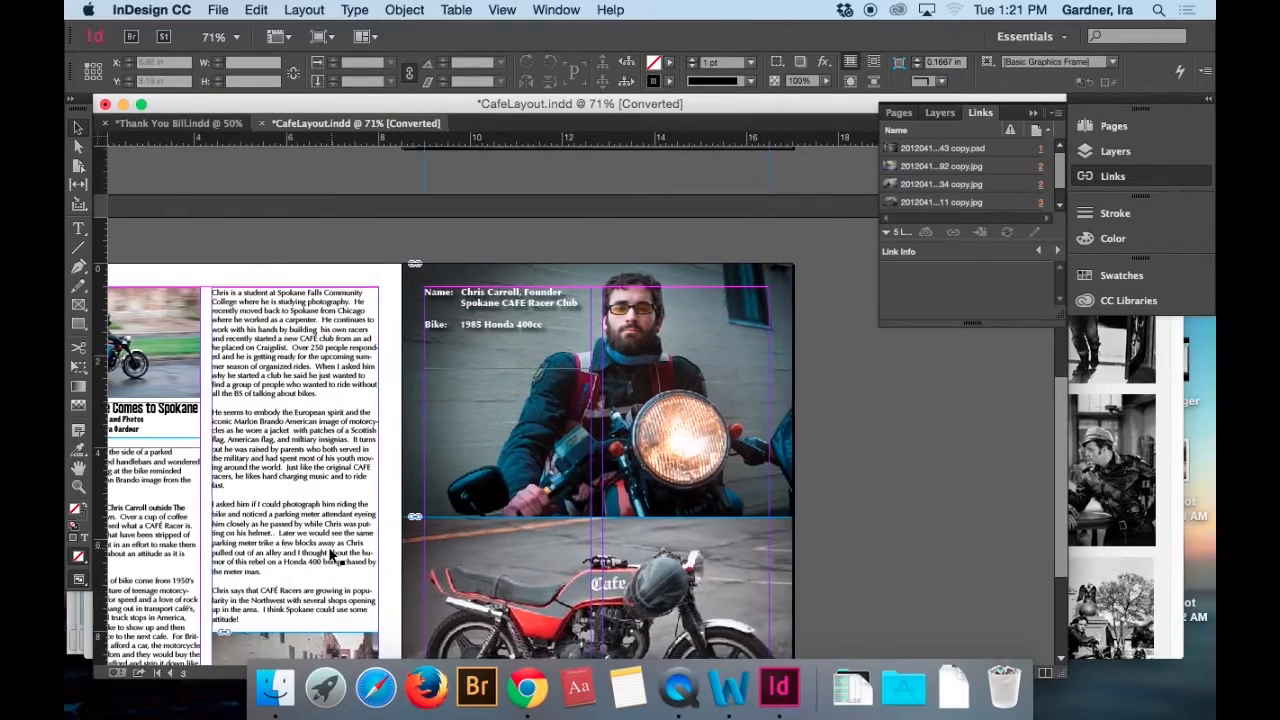
scroll(328, 555, "down", 5)
scroll(328, 555, "left", 3)
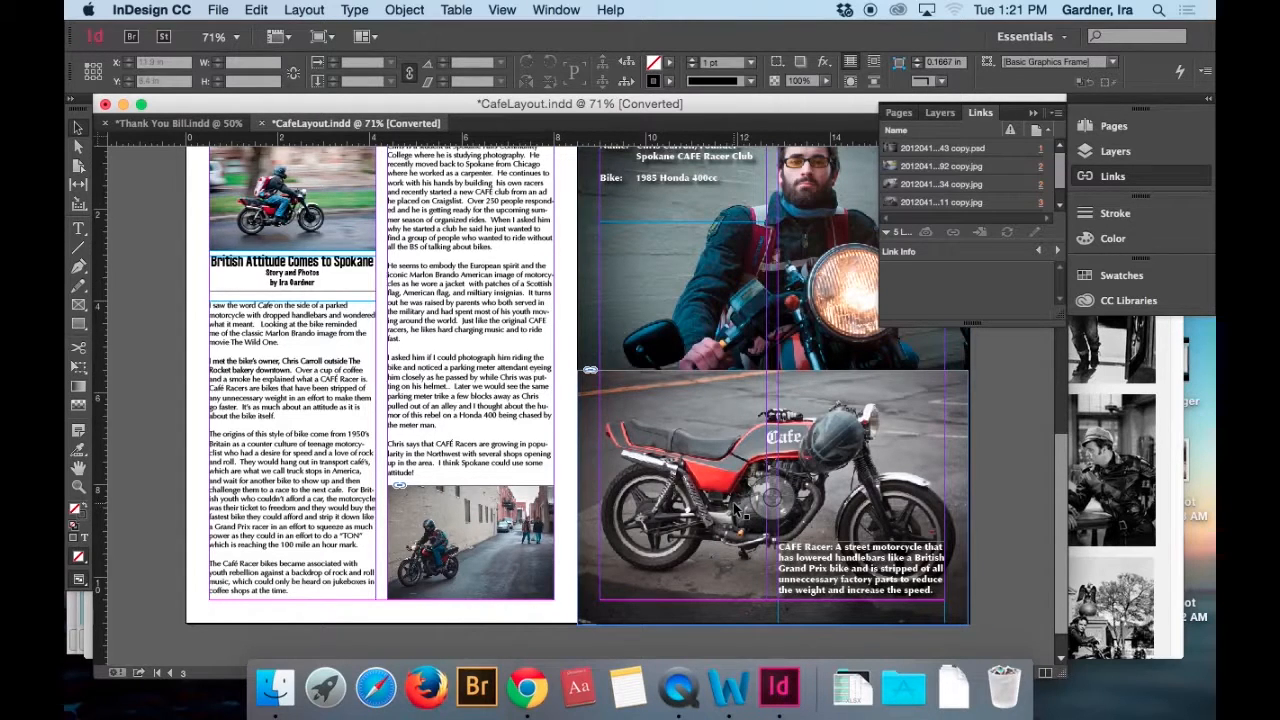
scroll(740, 512, "up", 2)
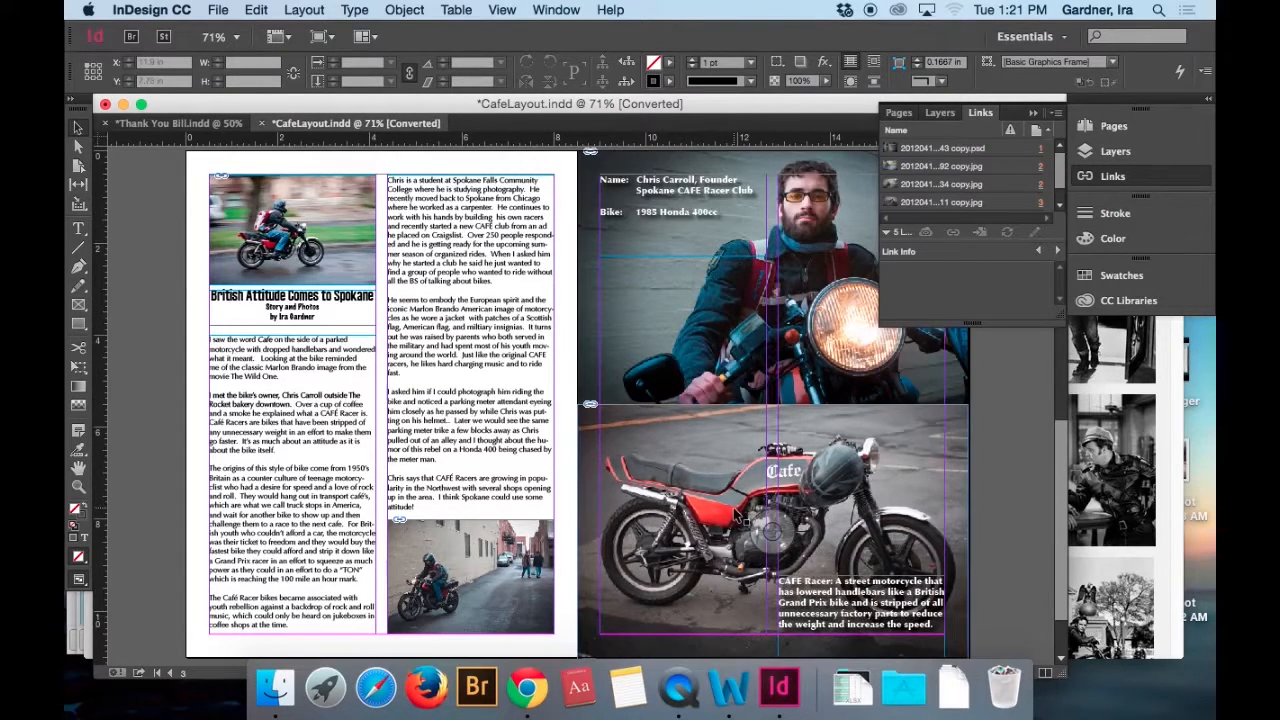
key("super+minus")
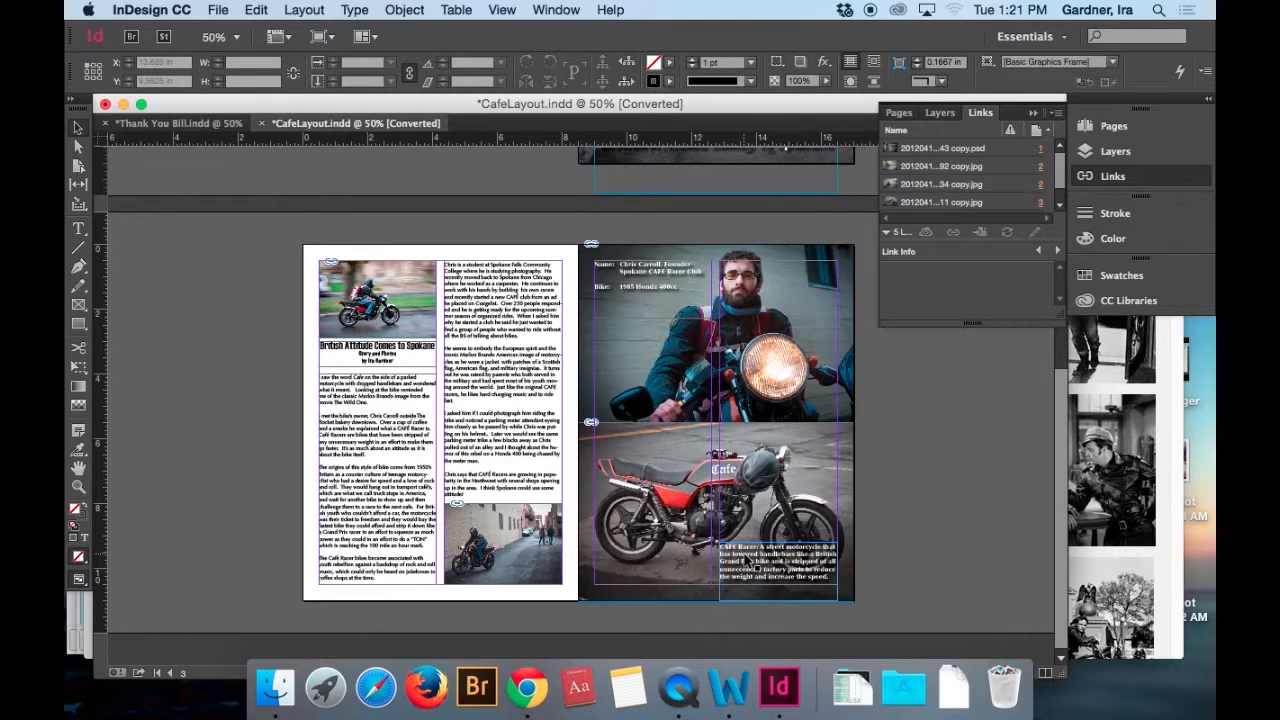
Start exporting the café layout and set the export format to Flash Player (SWF).
left_click(218, 10)
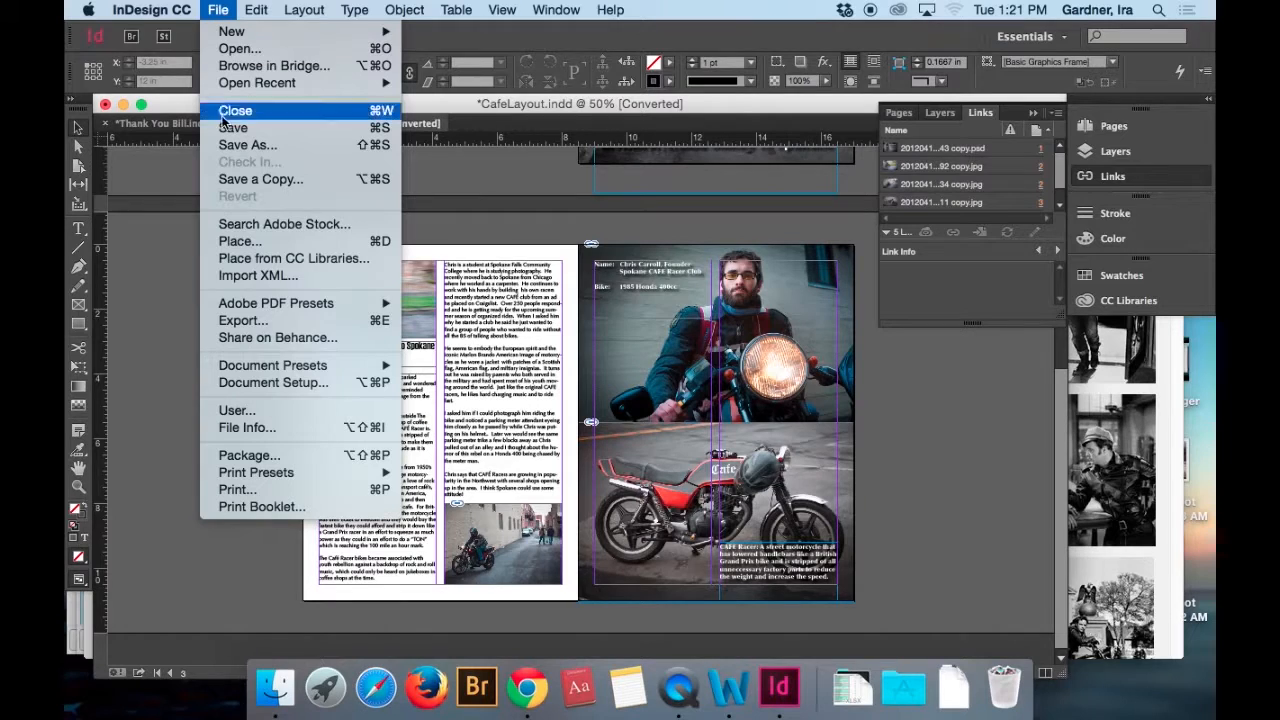
left_click(255, 321)
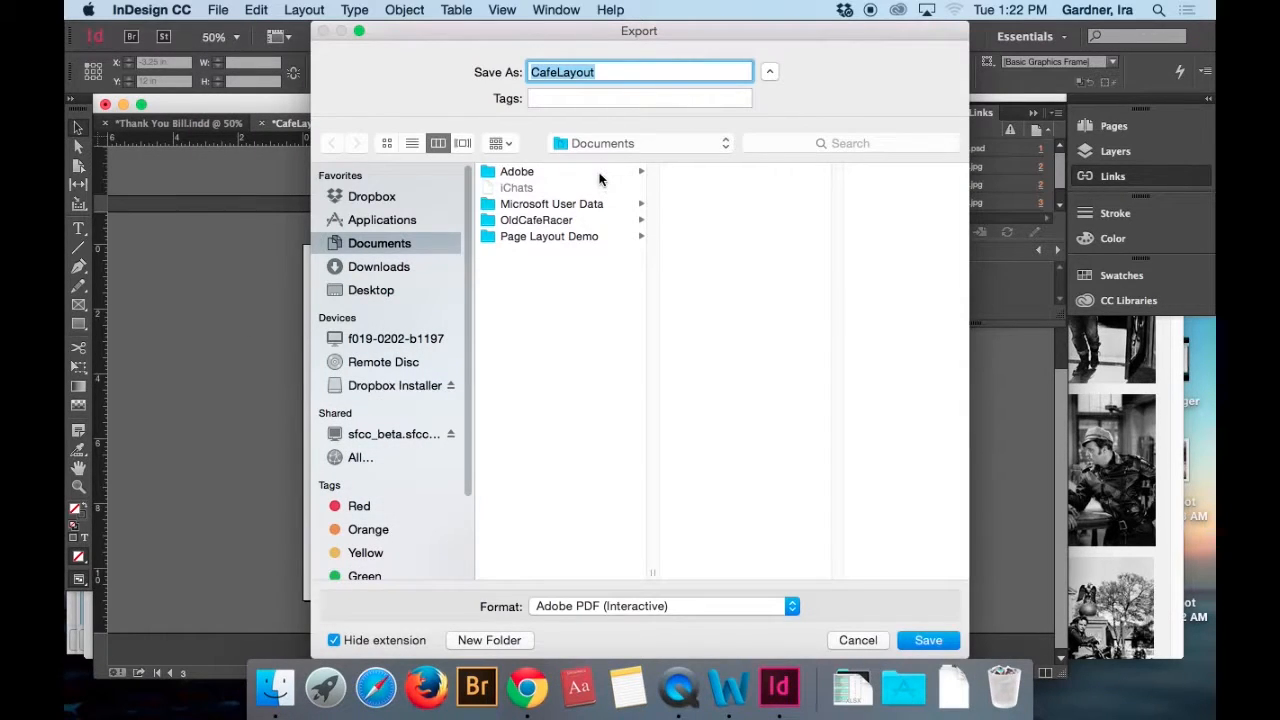
left_click(641, 610)
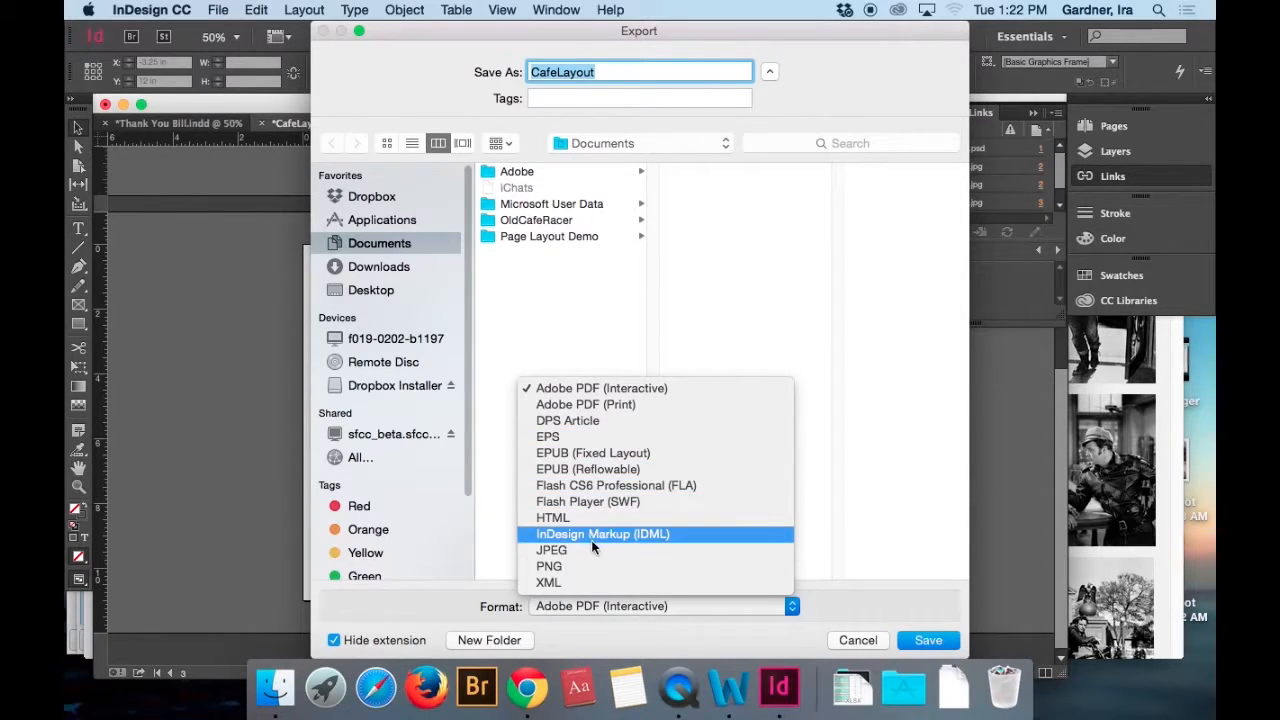
left_click(593, 501)
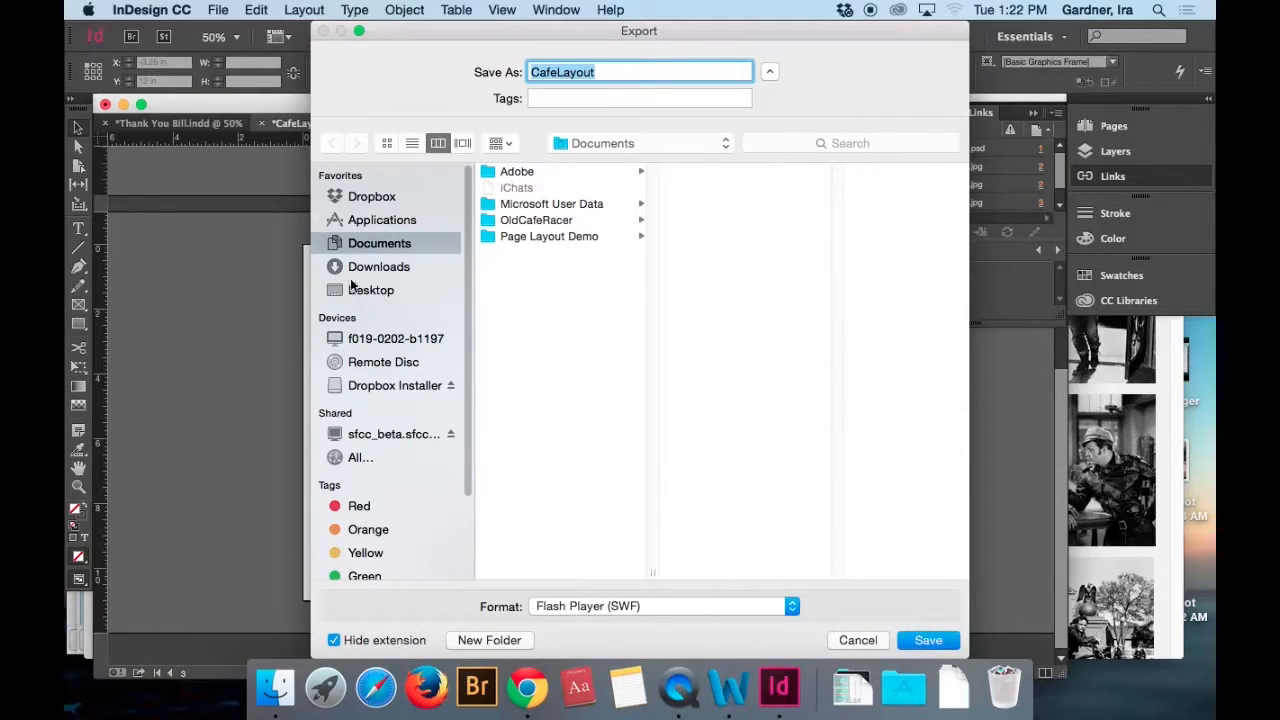
Create a folder named Output inside Page Layout Demo > Cafe Racer as the export destination.
left_click(521, 238)
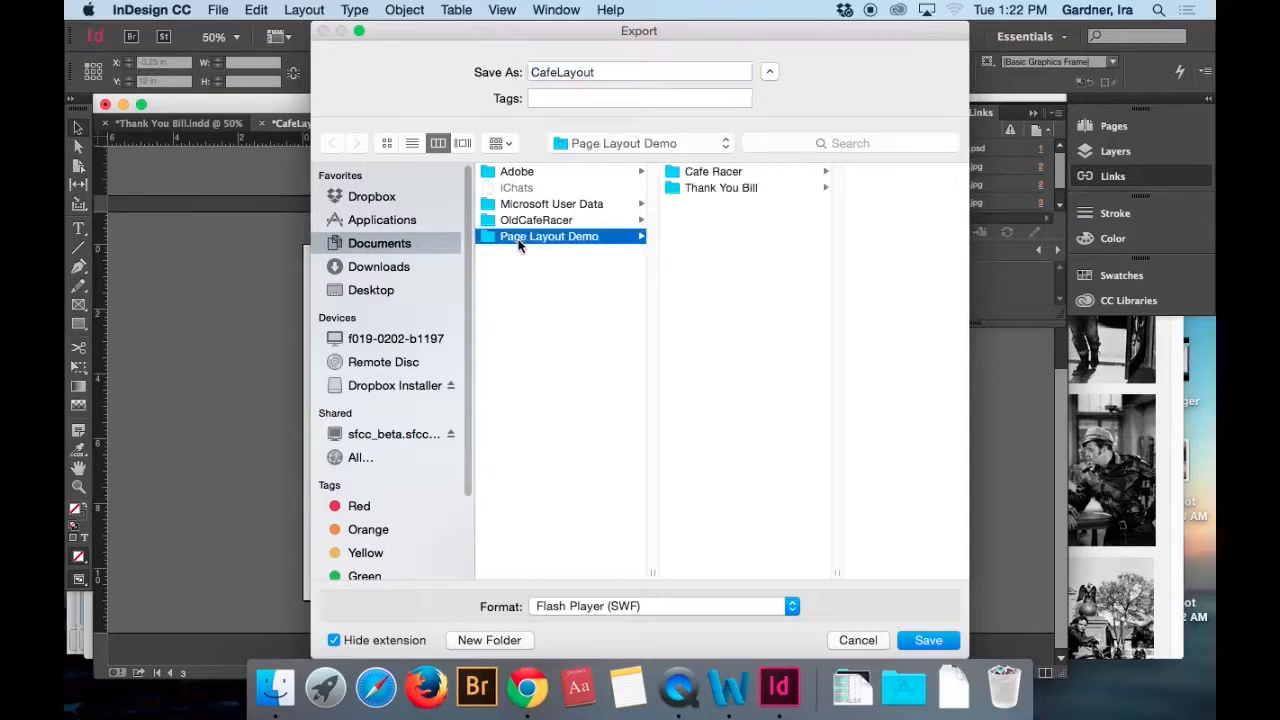
left_click(700, 172)
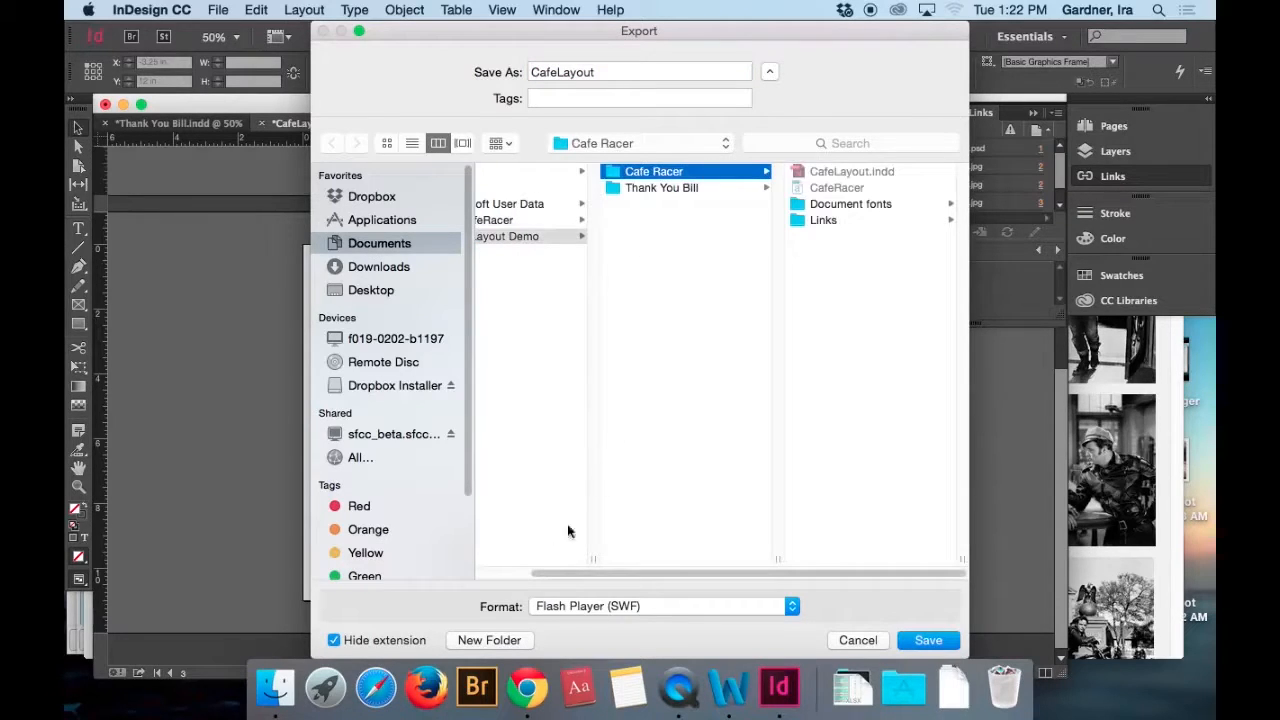
left_click(489, 640)
type("O")
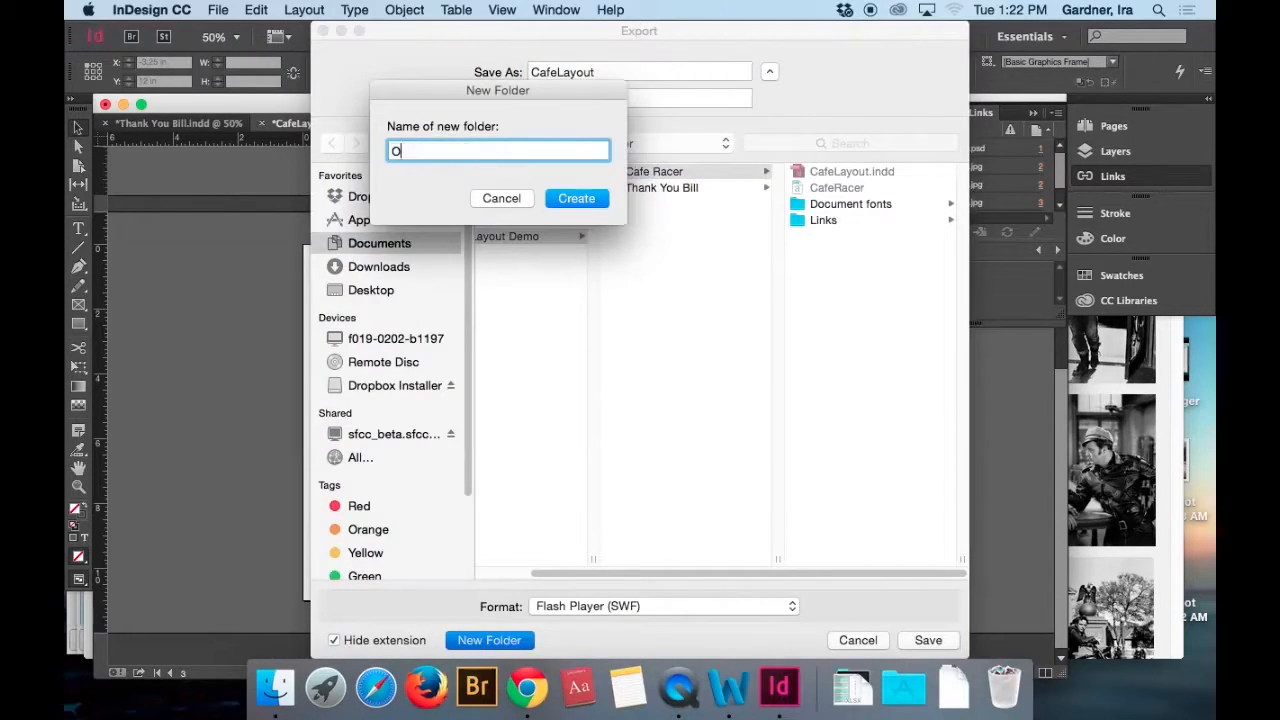
type("utput")
key("Return")
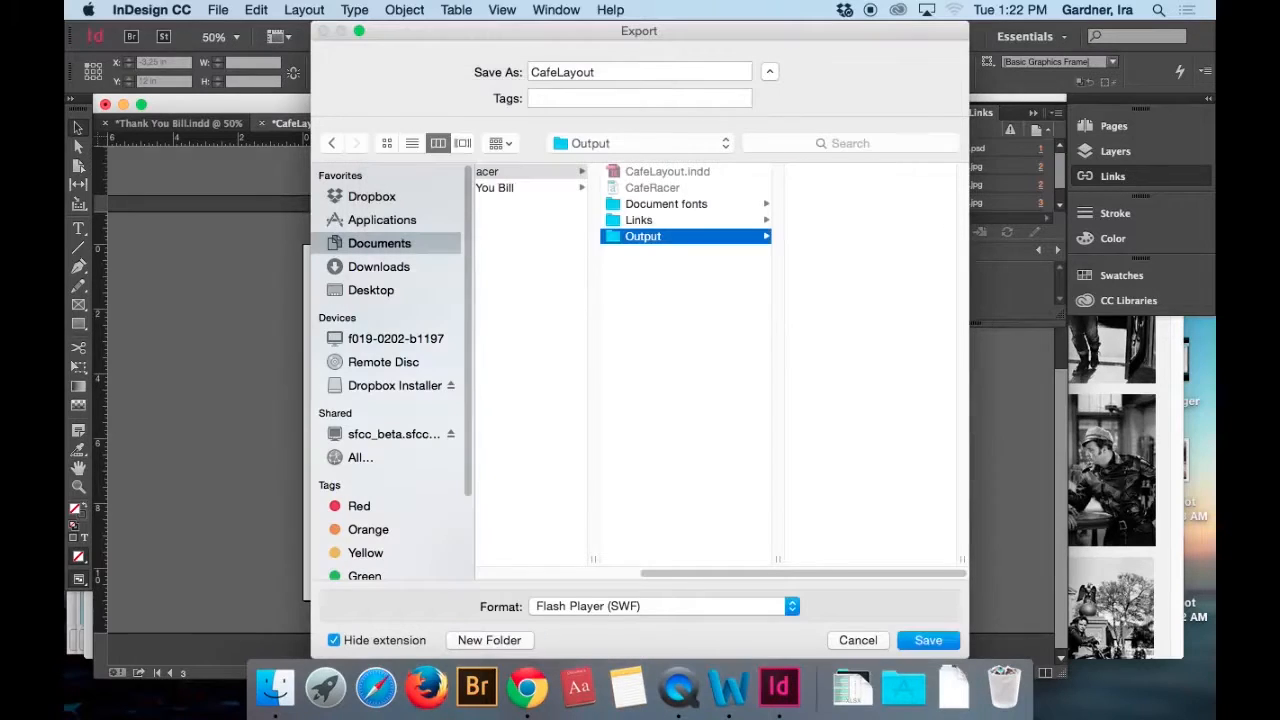
Export all pages as CafeLayout in the Output folder, fitted to 1024 x 768 with interactive page curl, accepting the CMYK blend space.
left_click(920, 640)
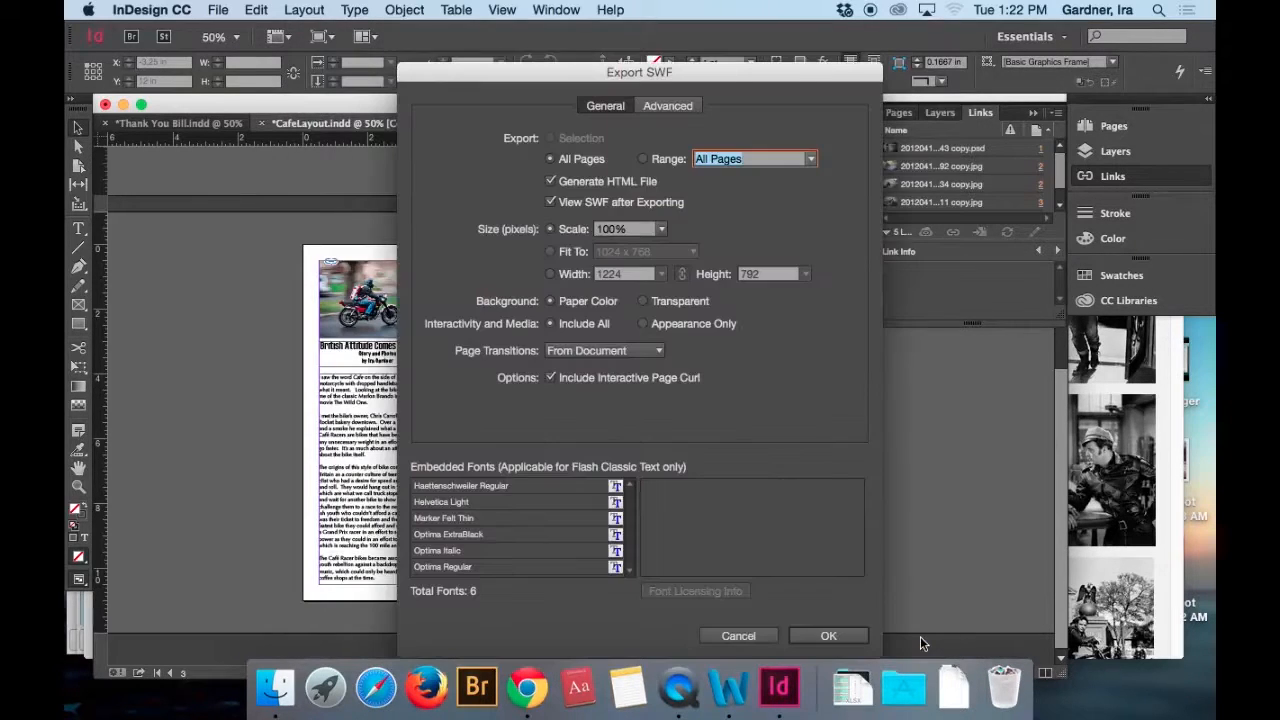
left_click(549, 251)
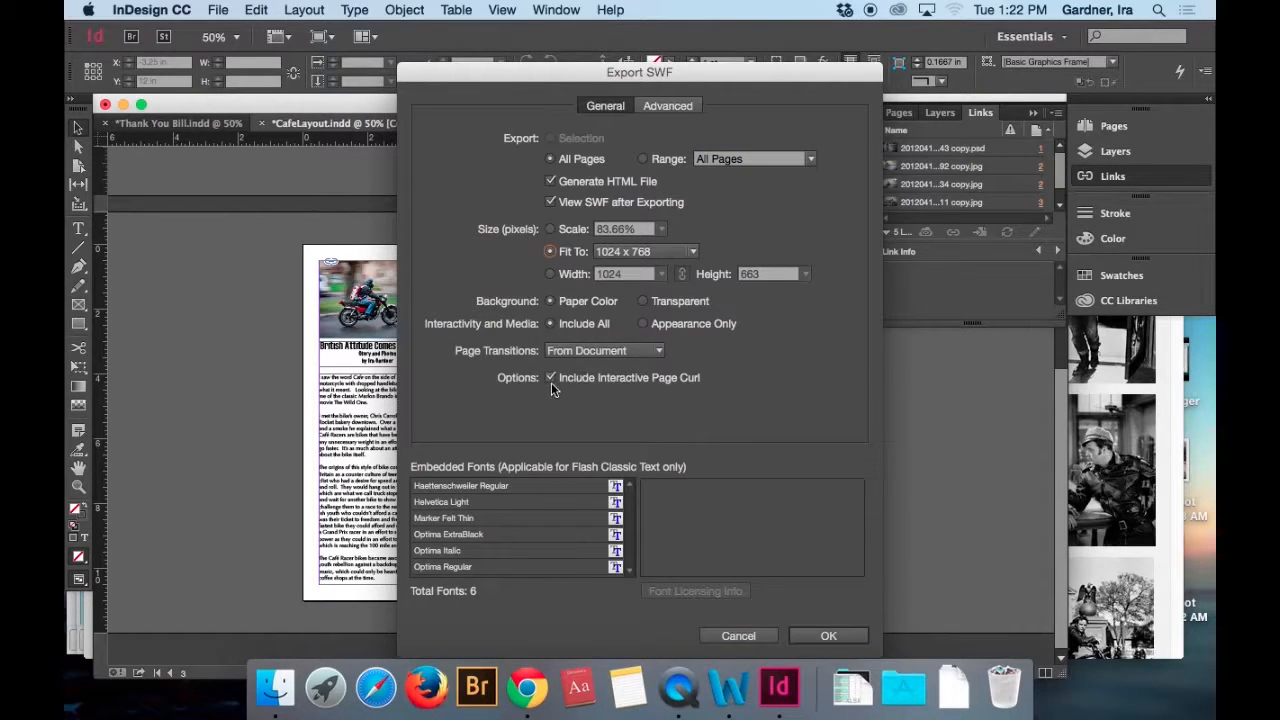
left_click(792, 636)
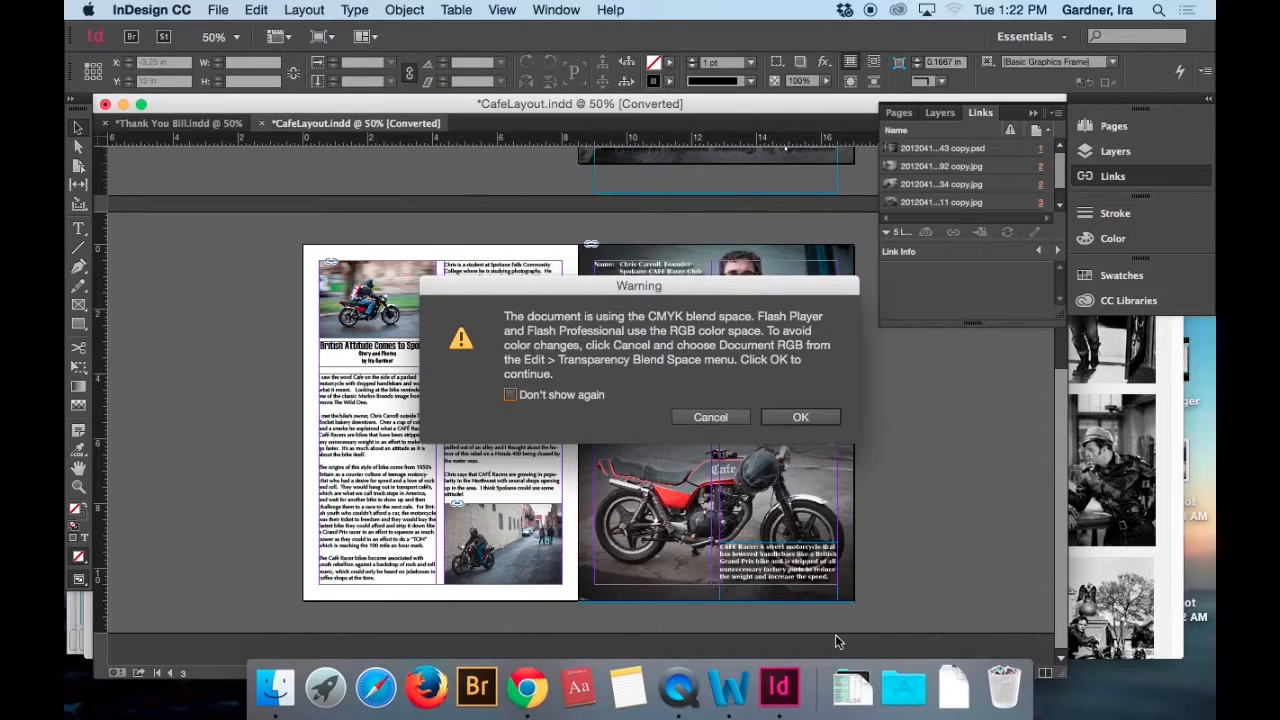
left_click(778, 418)
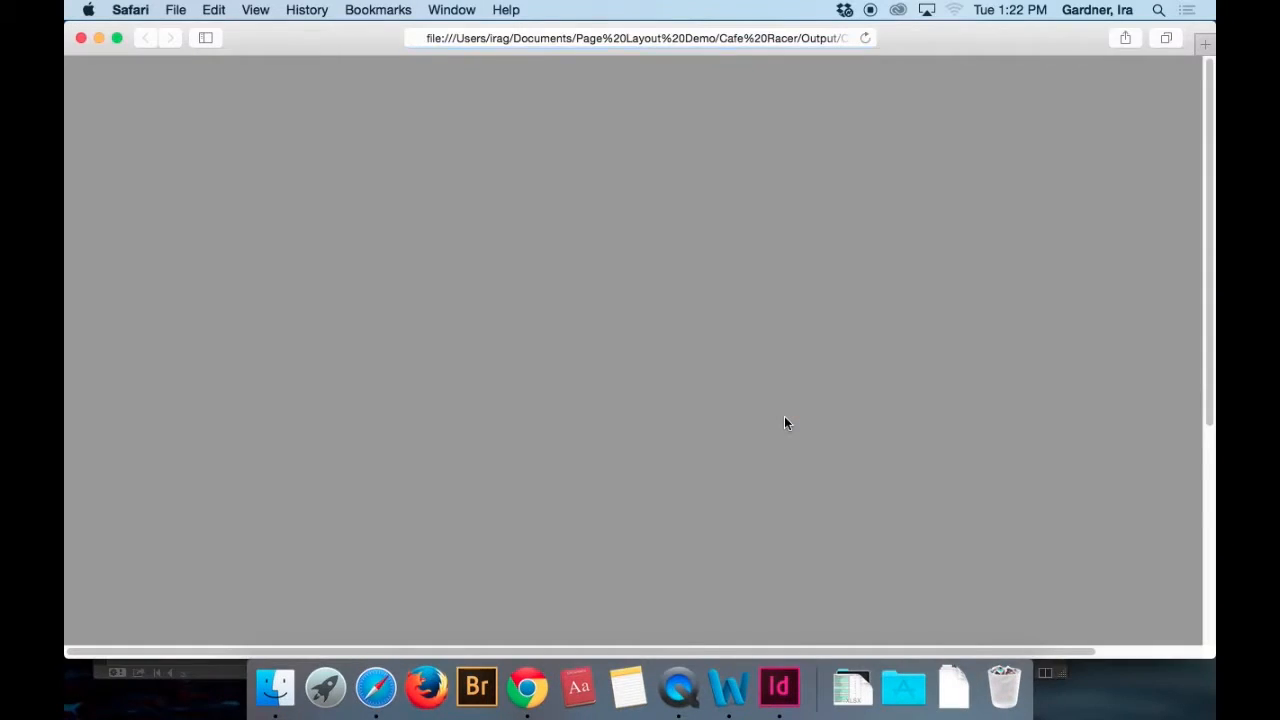
Preview the exported layout in Safari, turning the page from the cover to the inside spread, back, and forward again.
scroll(779, 410, "down", 3)
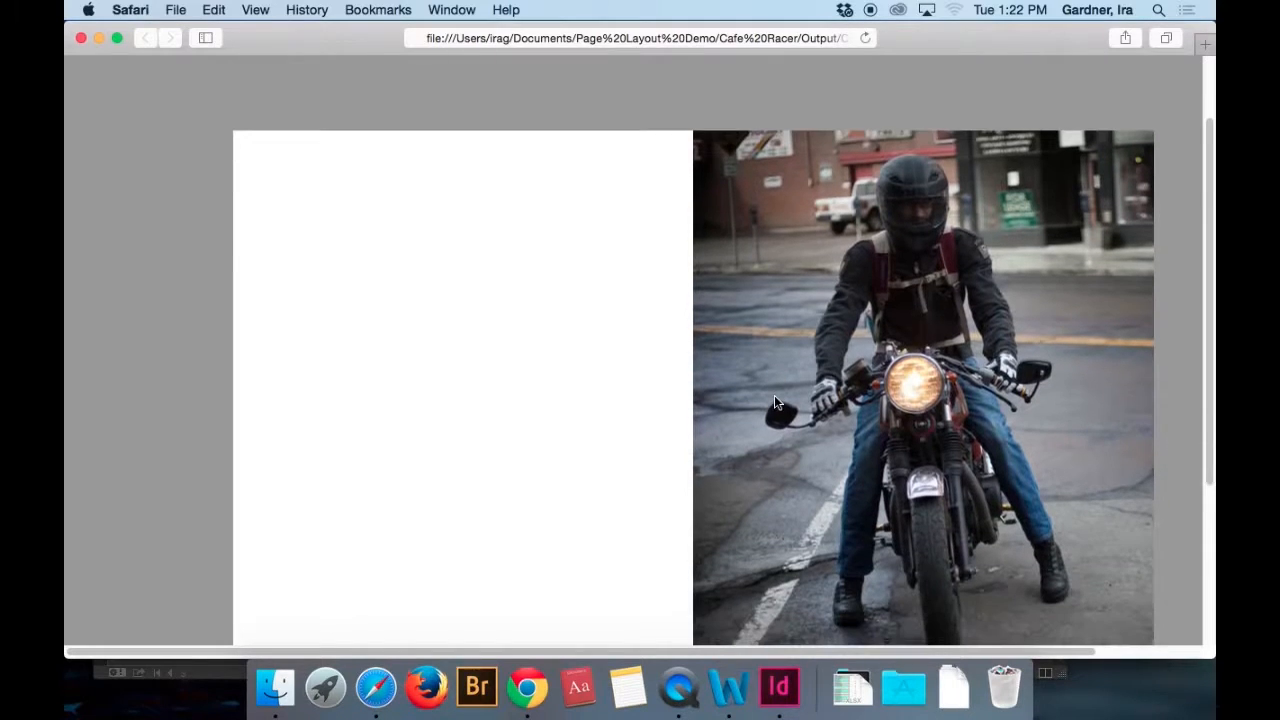
scroll(774, 402, "down", 2)
scroll(774, 402, "right", 3)
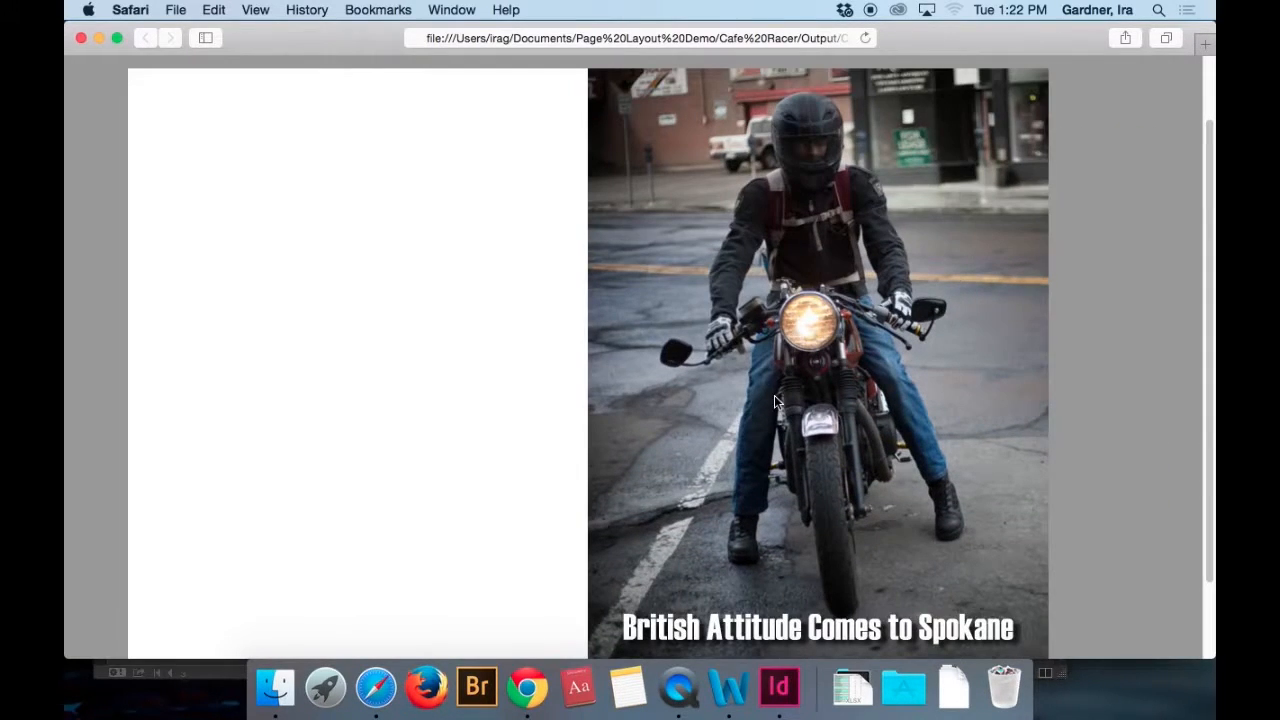
left_click_drag(1030, 640, 127, 637)
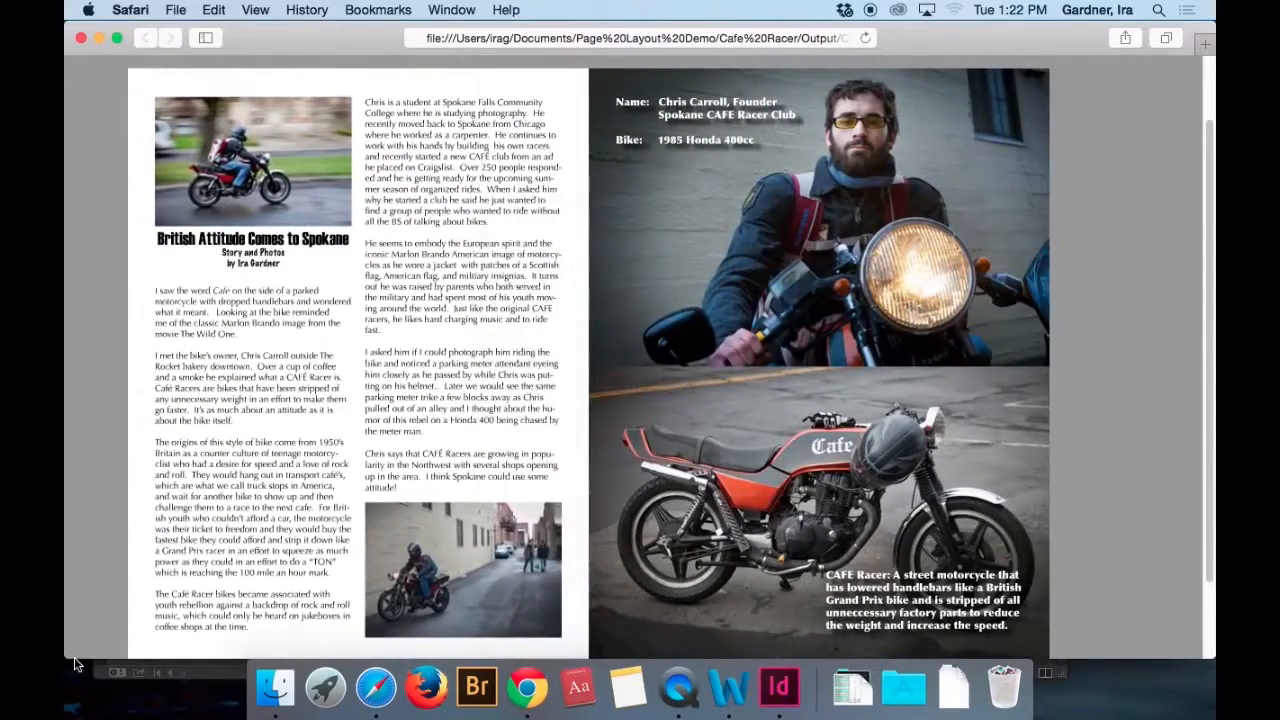
left_click(135, 655)
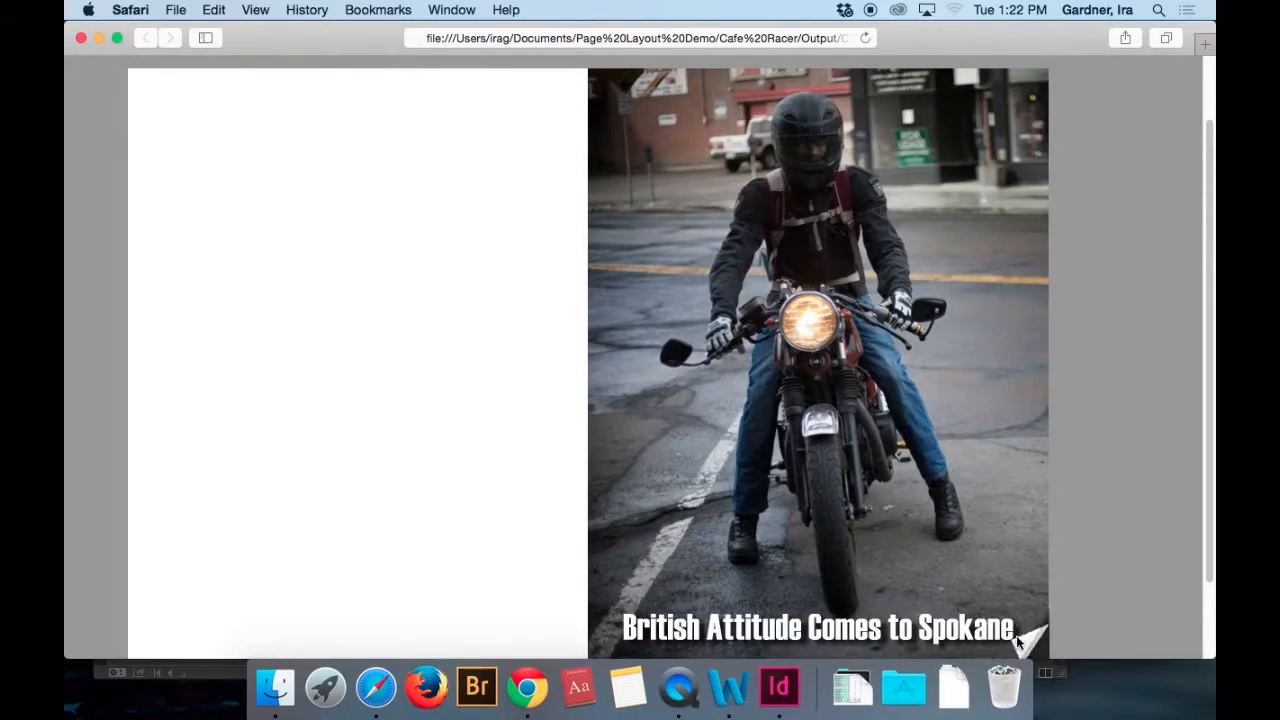
left_click(1030, 640)
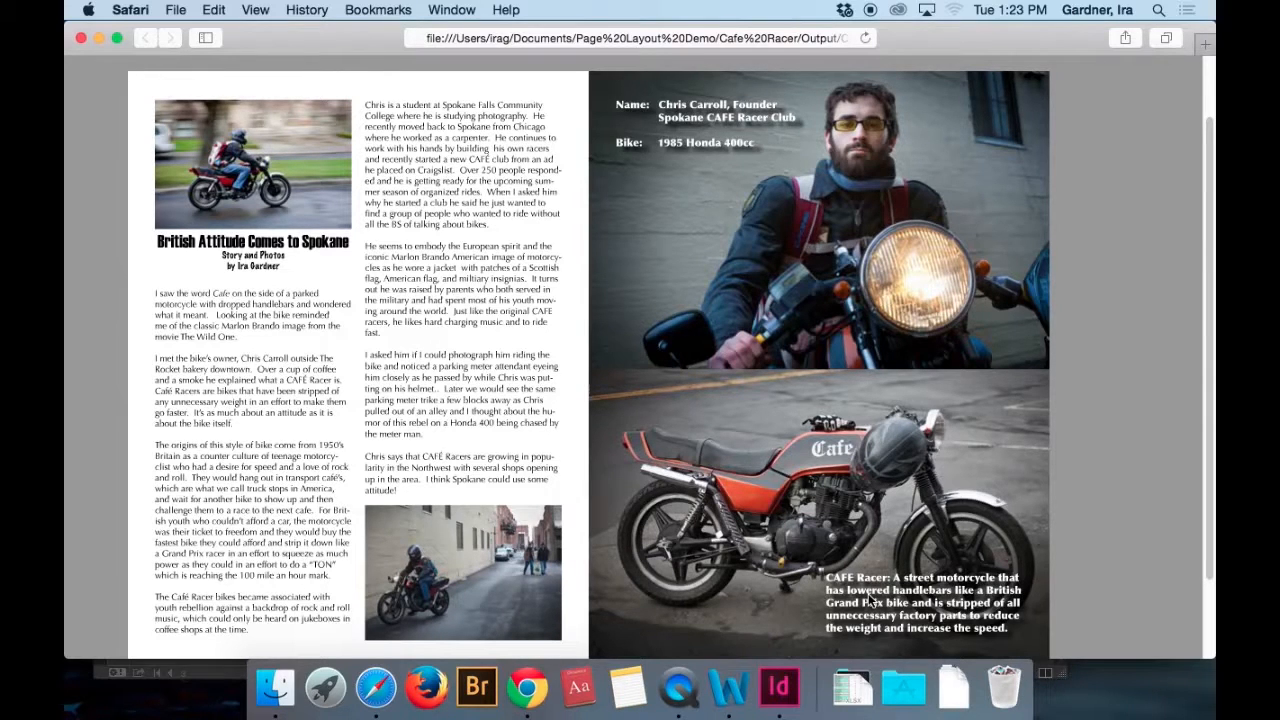
Switch back to InDesign and create a one-page Letter document in landscape orientation without facing pages.
left_click(779, 686)
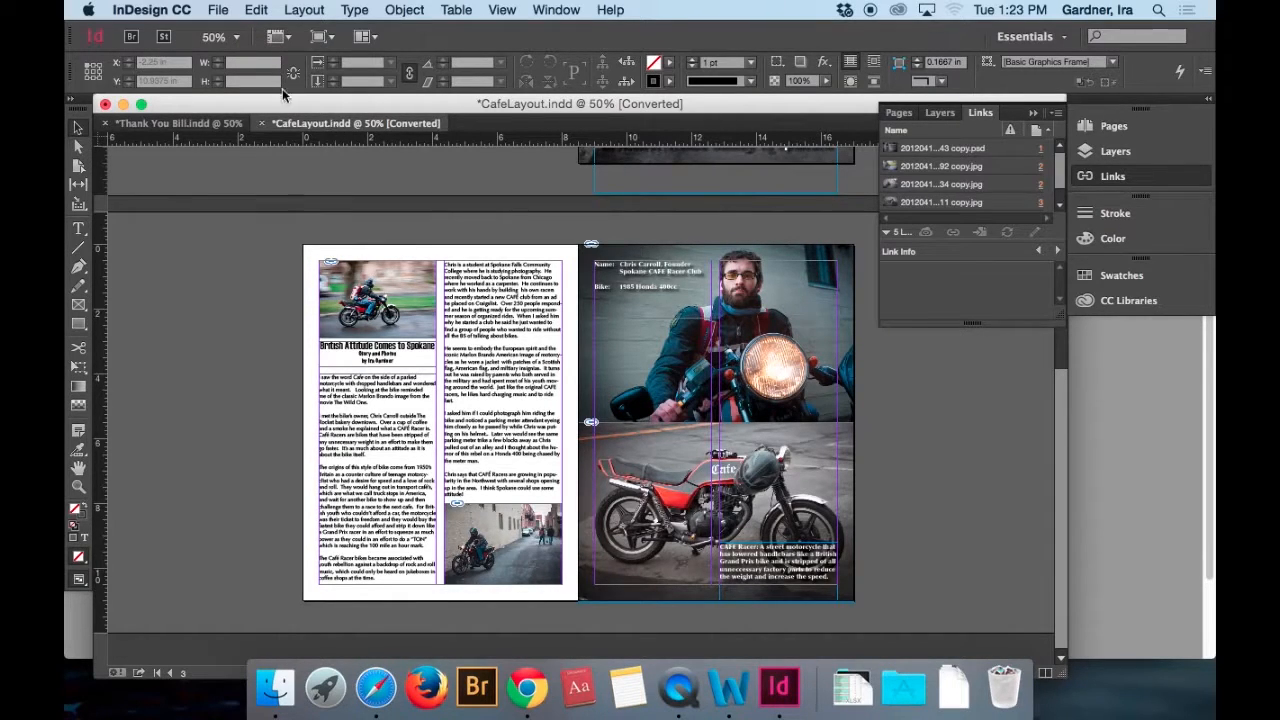
left_click(220, 10)
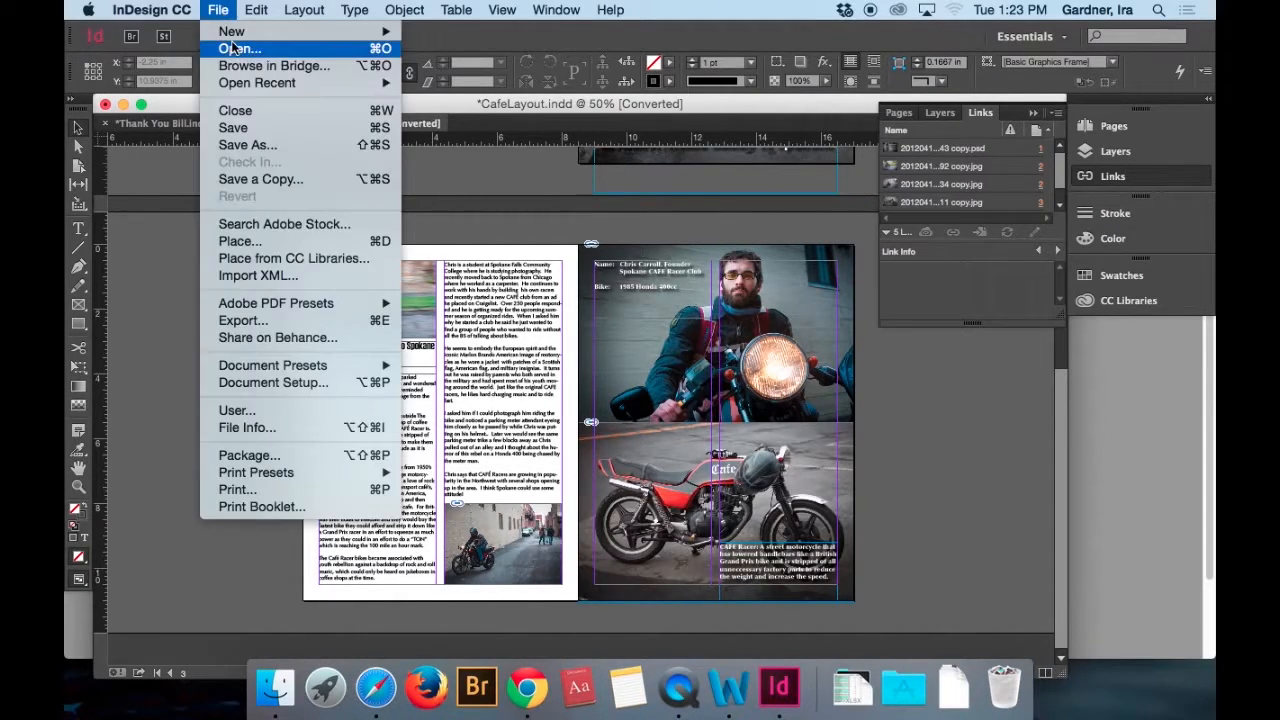
mouse_move(233, 33)
left_click(484, 40)
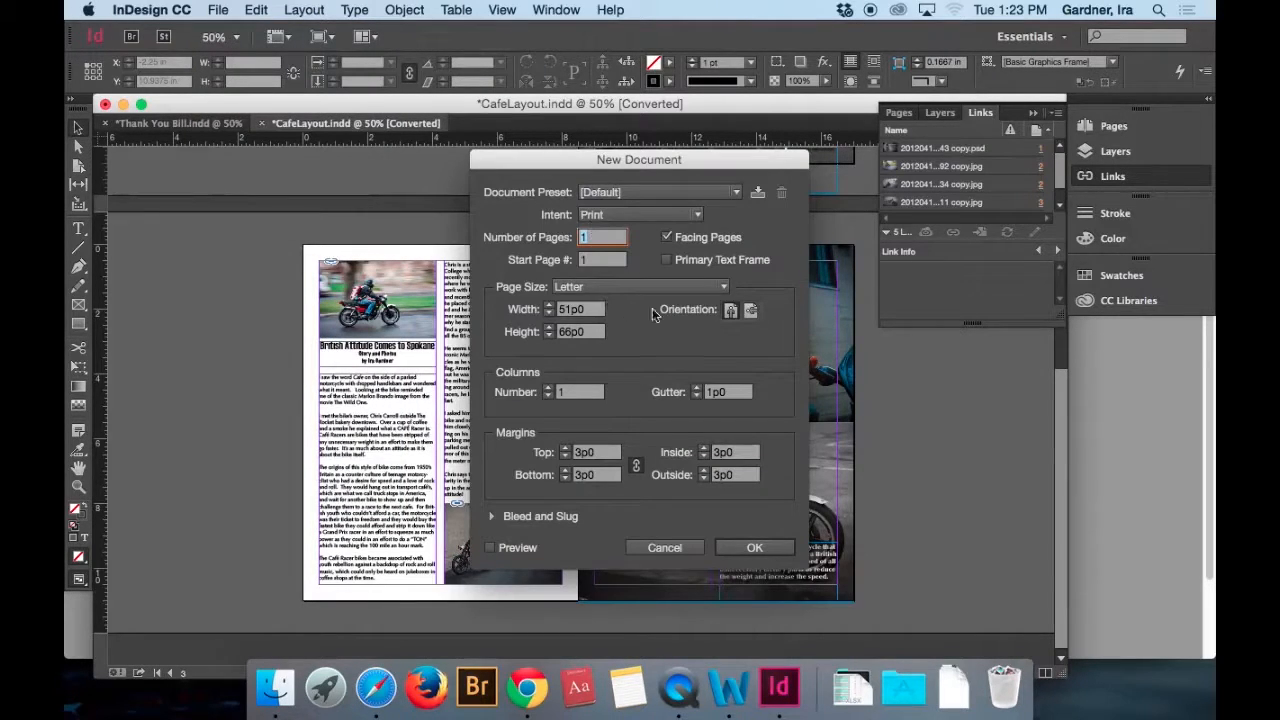
left_click(752, 311)
left_click(666, 237)
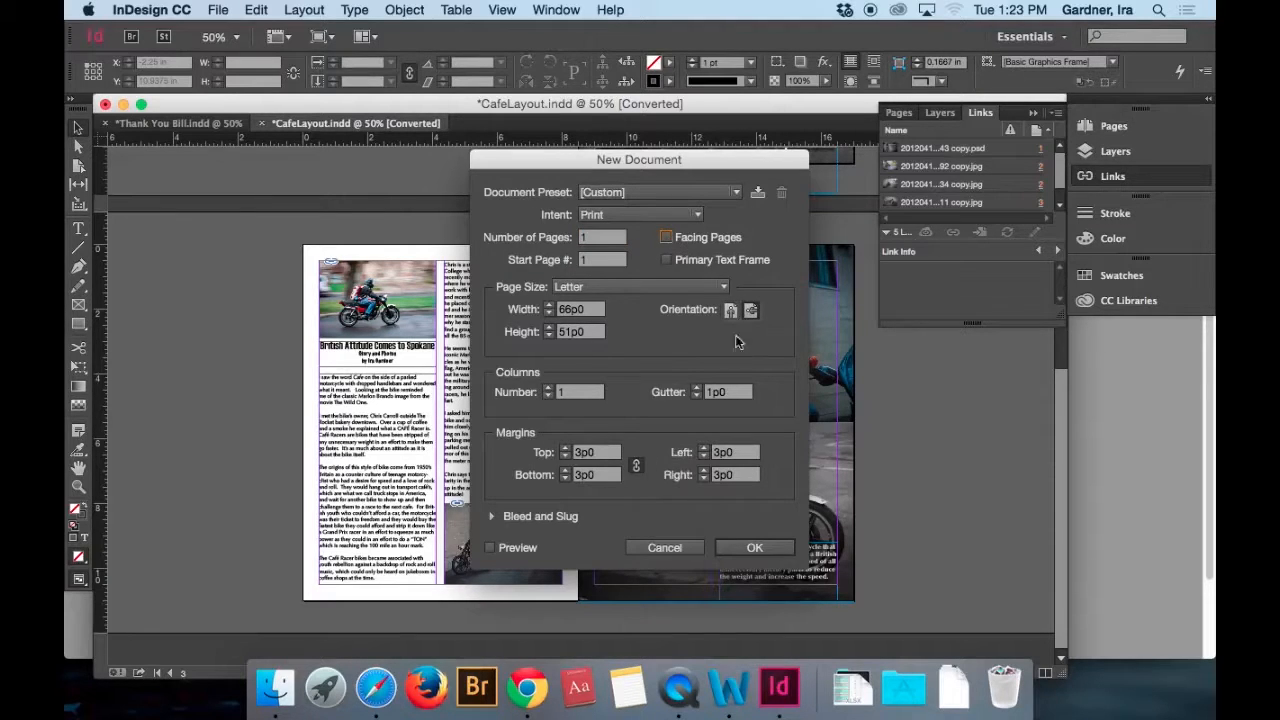
left_click(766, 545)
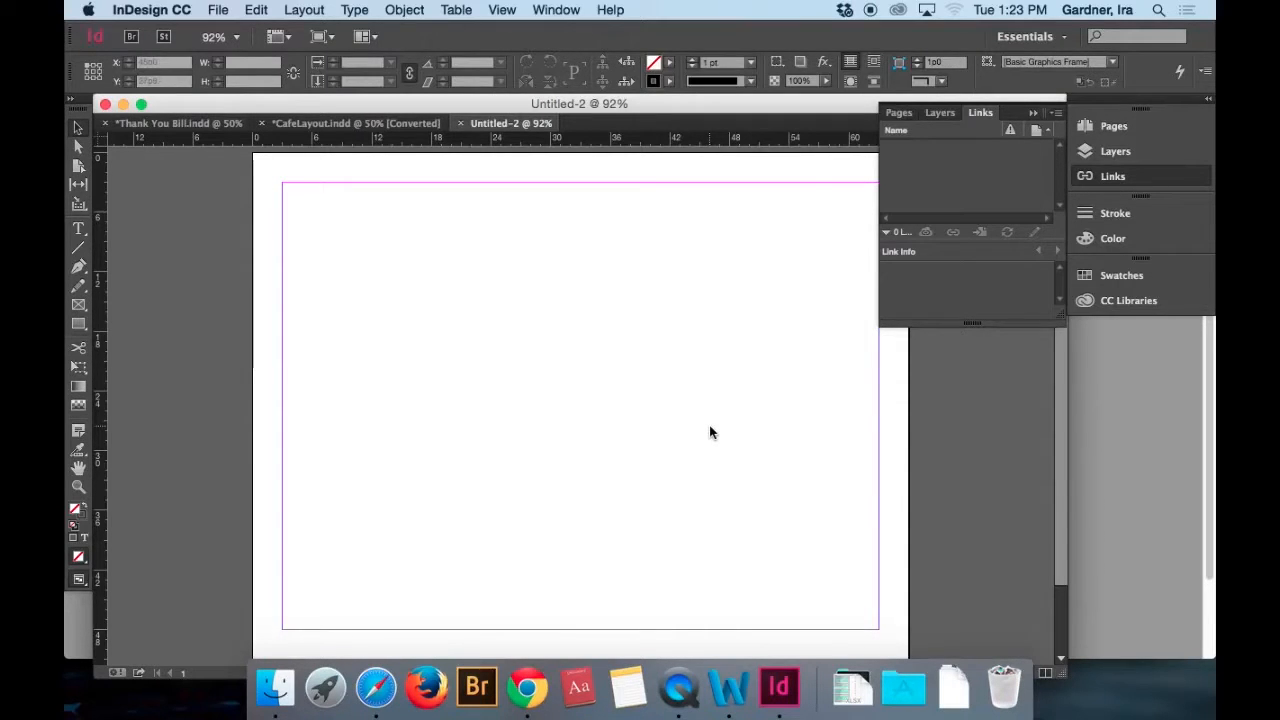
Place IMG_8207.jpg from the Grafx folder on the left half of the page, about 26p8 wide by 19p0.5 high.
key("super+d")
left_click(841, 153)
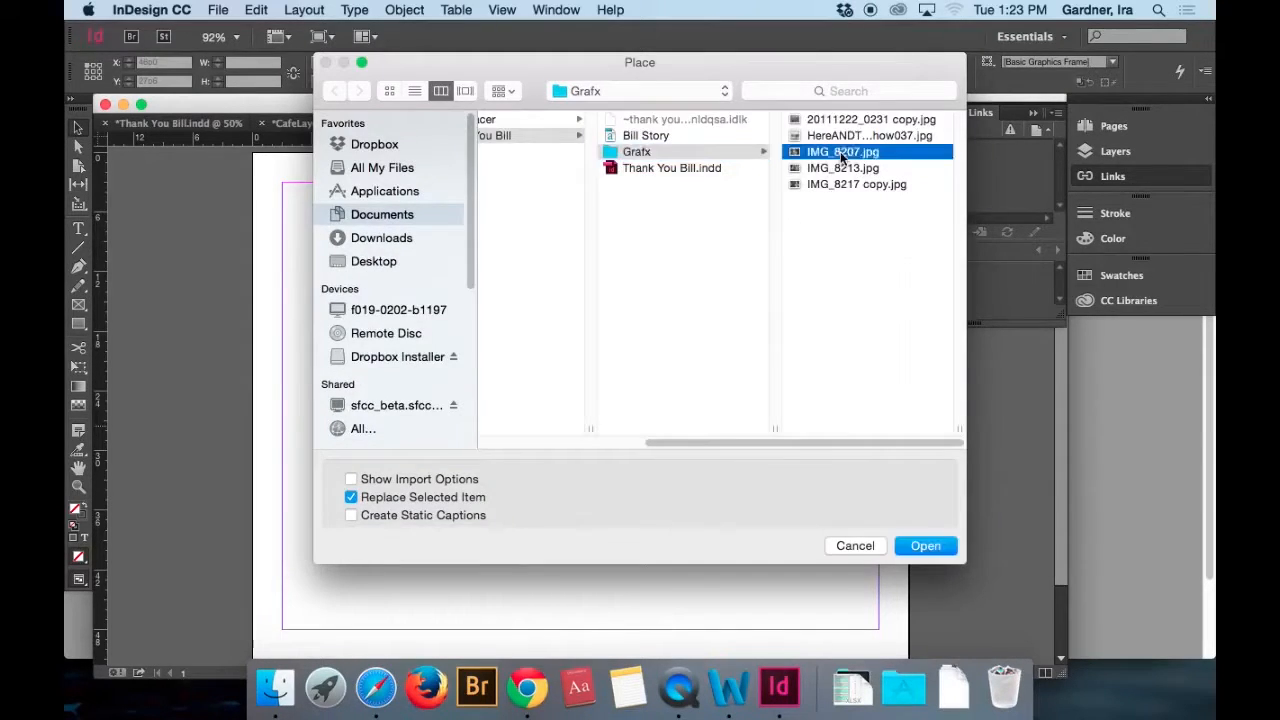
left_click(923, 546)
left_click_drag(306, 272, 573, 485)
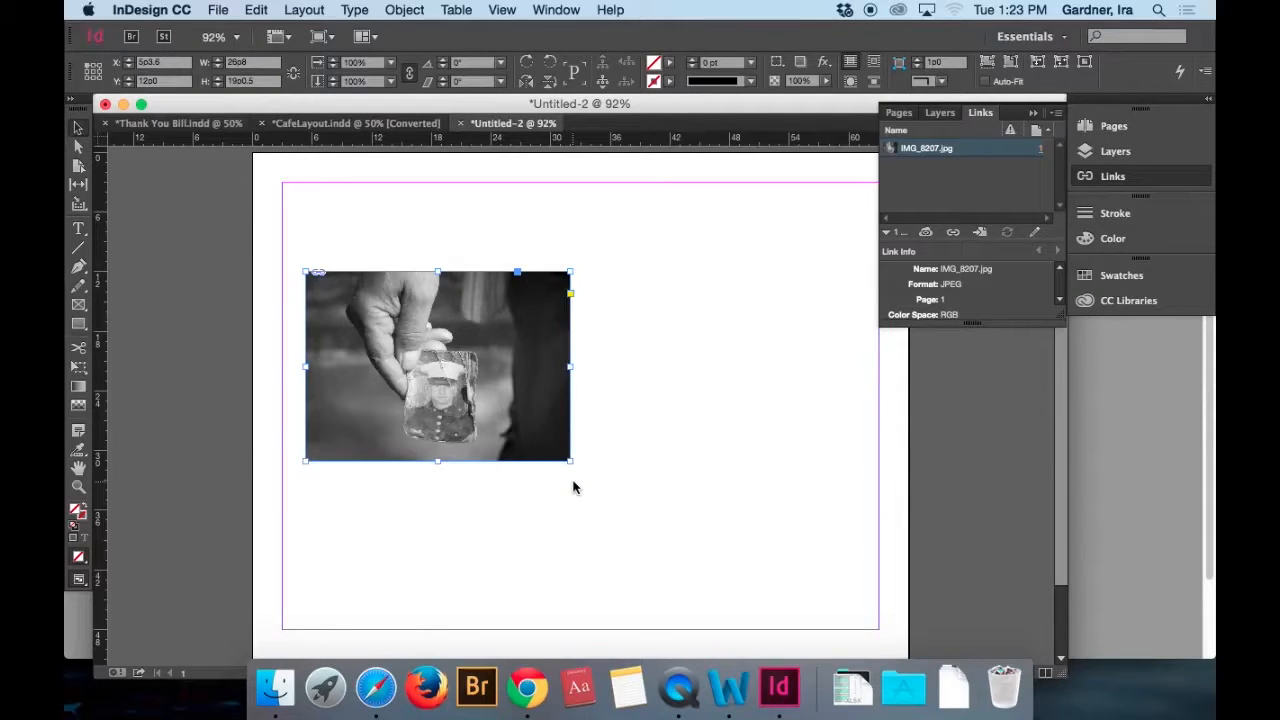
Import IMG_8213.jpg, undo its replacement of the first photo, and place it alongside at about 26p8 wide by 19p0.5 high.
key("super+d")
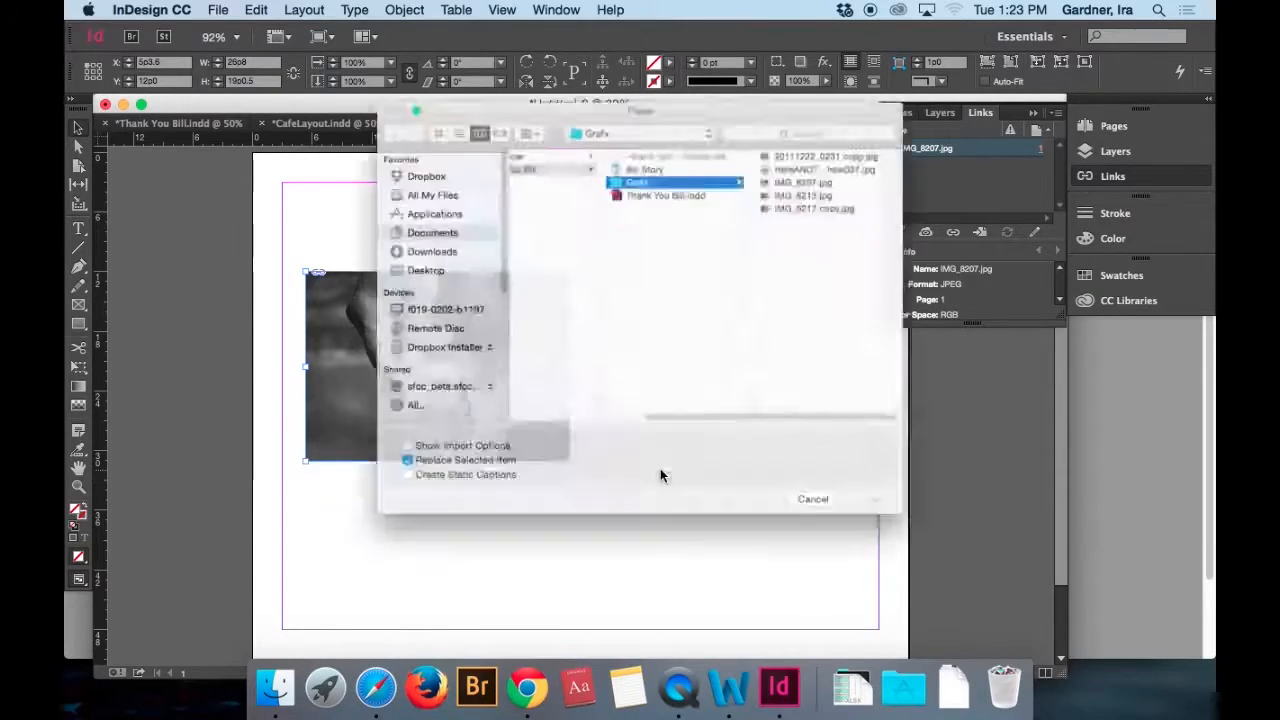
left_click(826, 165)
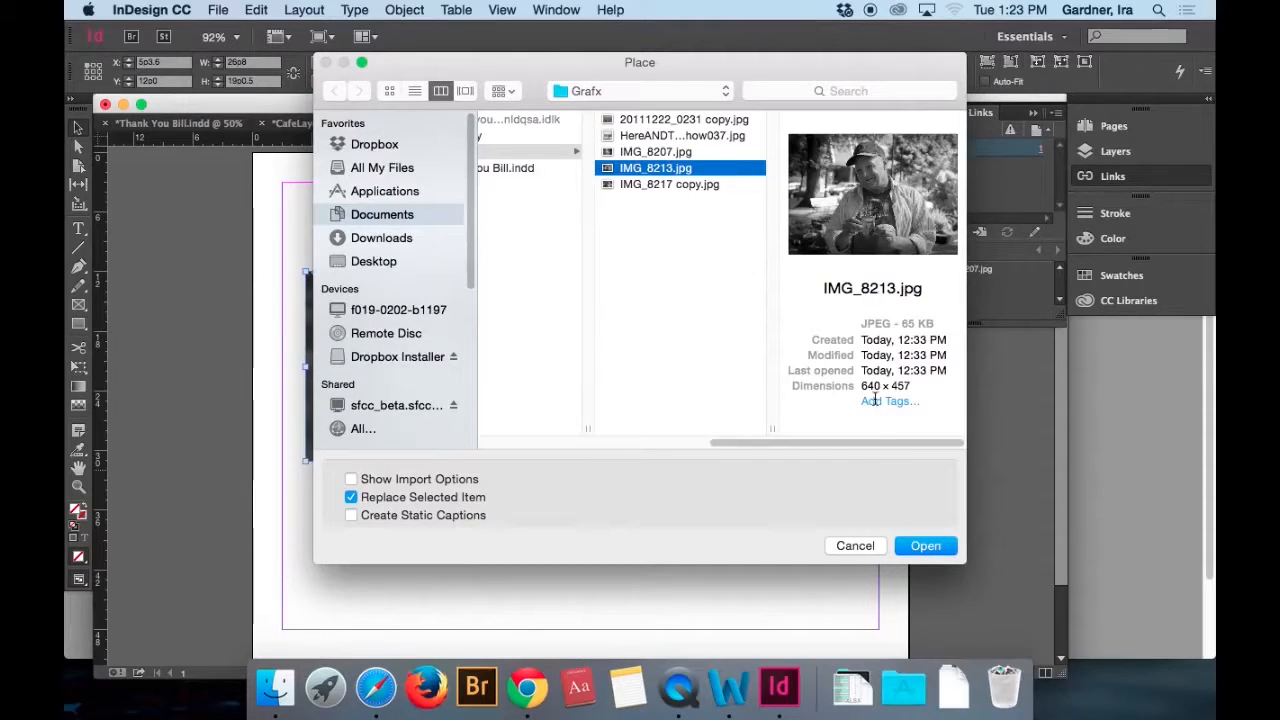
left_click(922, 545)
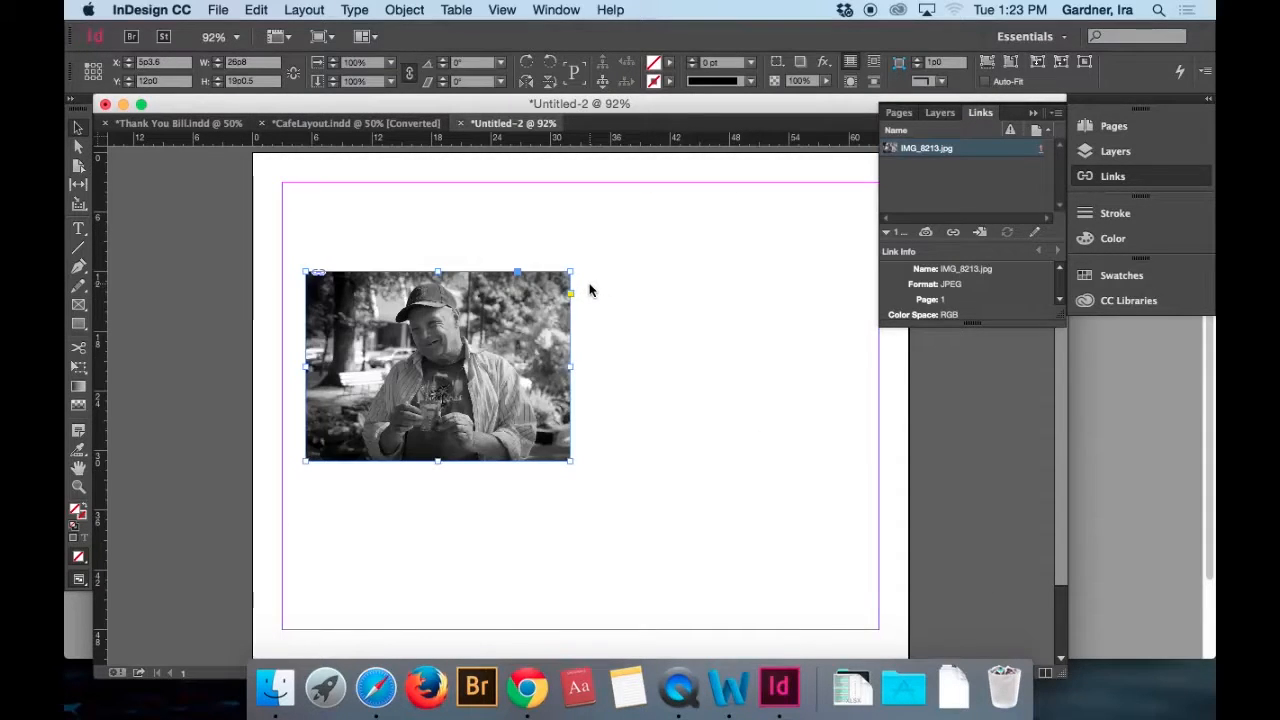
key("super+z")
left_click_drag(581, 271, 843, 514)
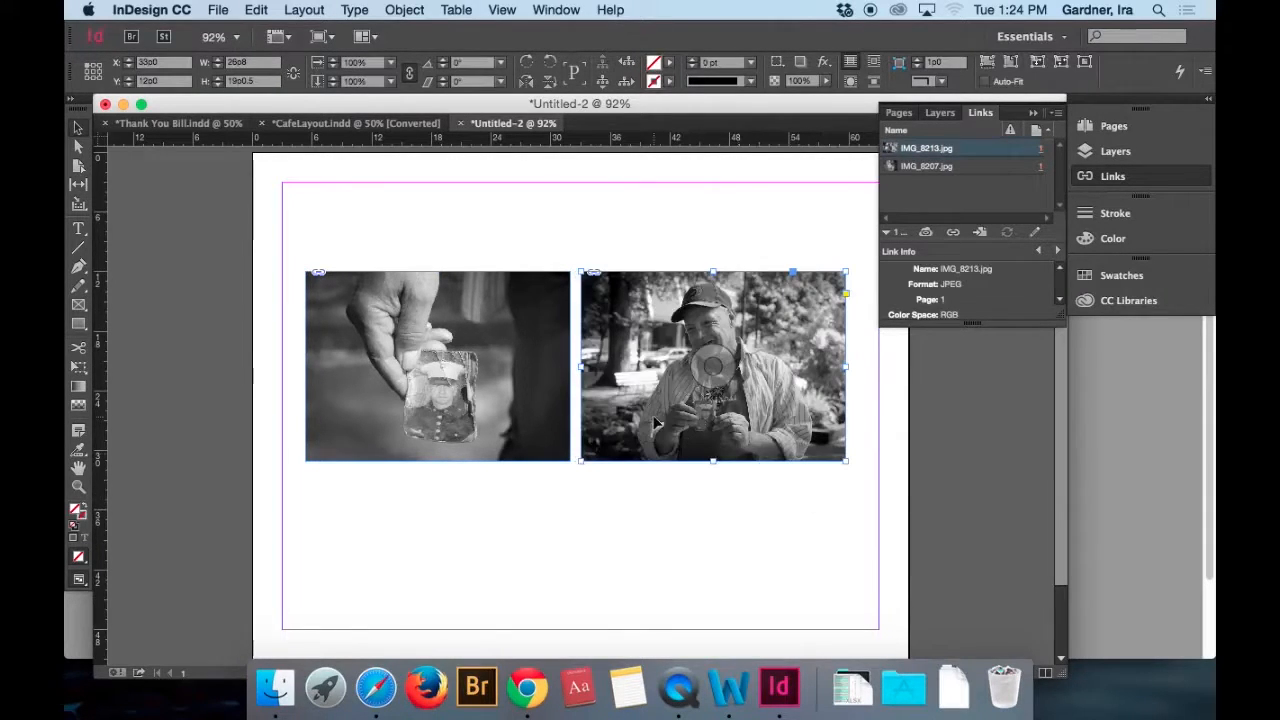
Select both photos and move them down together to a Y position of about 15p11.75, then deselect them.
left_click(79, 131)
left_click(482, 372)
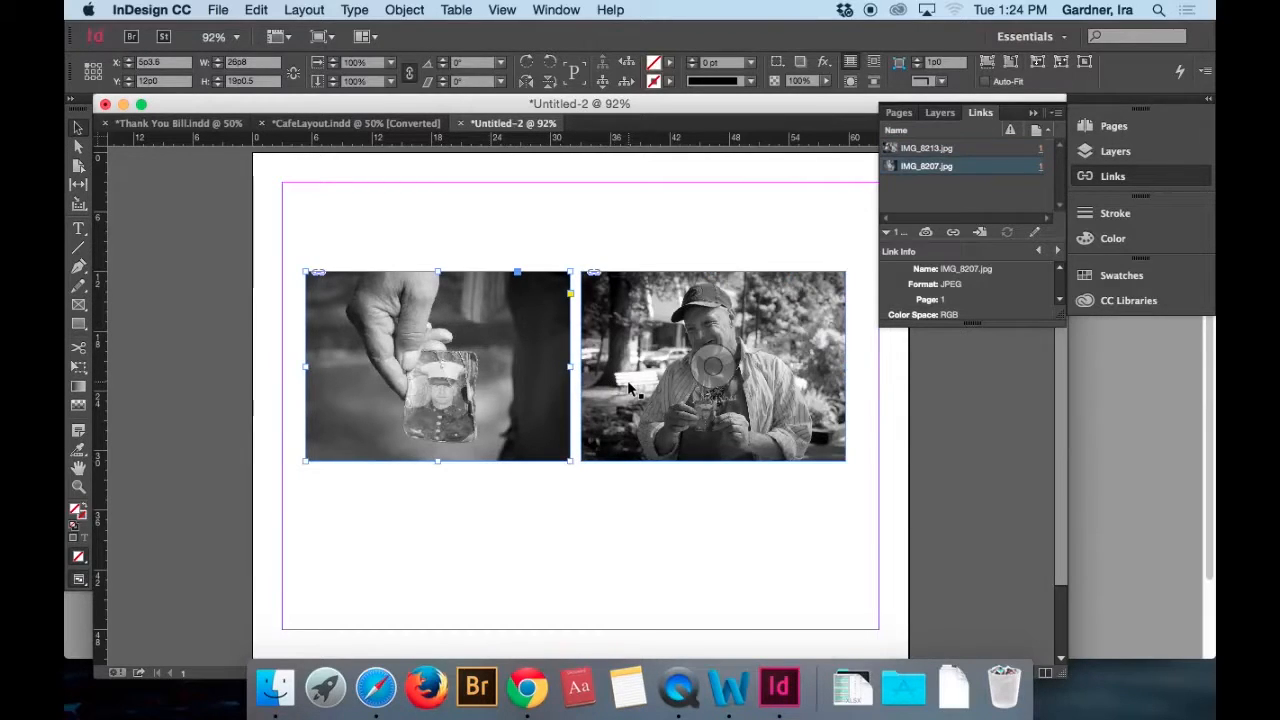
right_click(629, 389)
left_click(610, 388)
left_click(606, 388, "shift")
left_click_drag(607, 389, 612, 424)
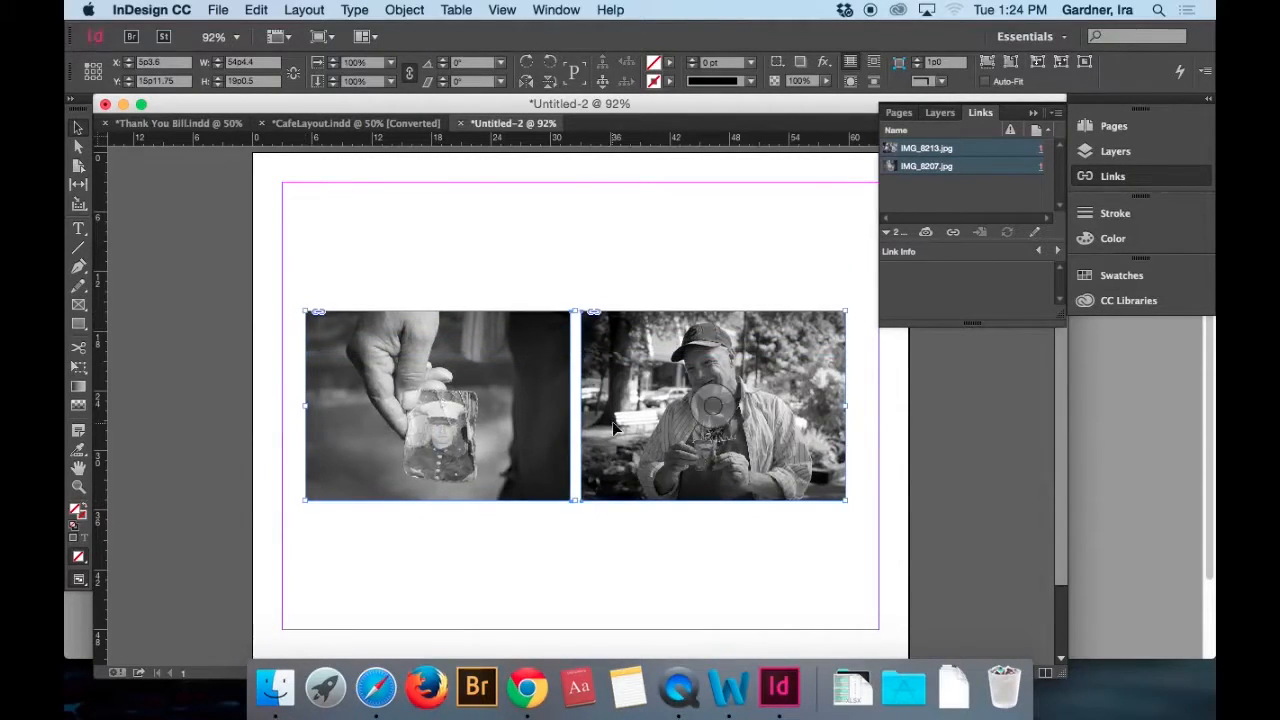
left_click(633, 546)
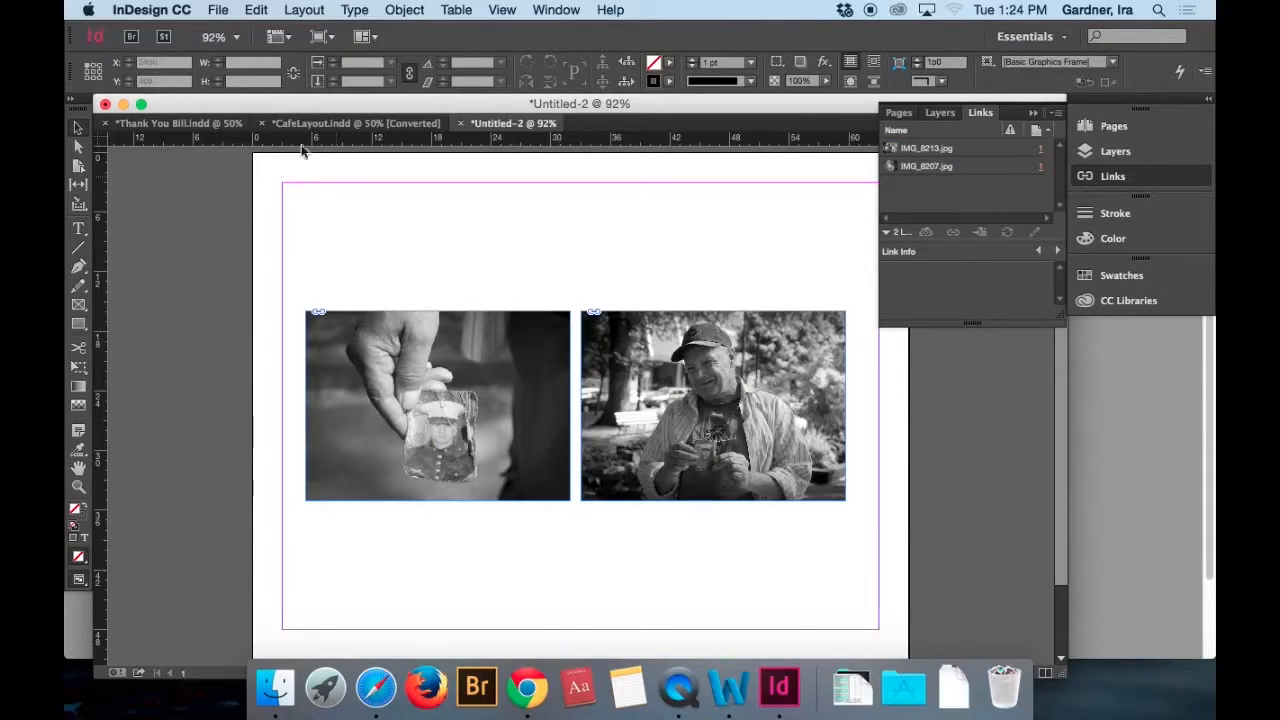
Start exporting the page and create a folder named Output inside Page Layout Demo's Thank You Bill folder as the destination.
left_click(214, 10)
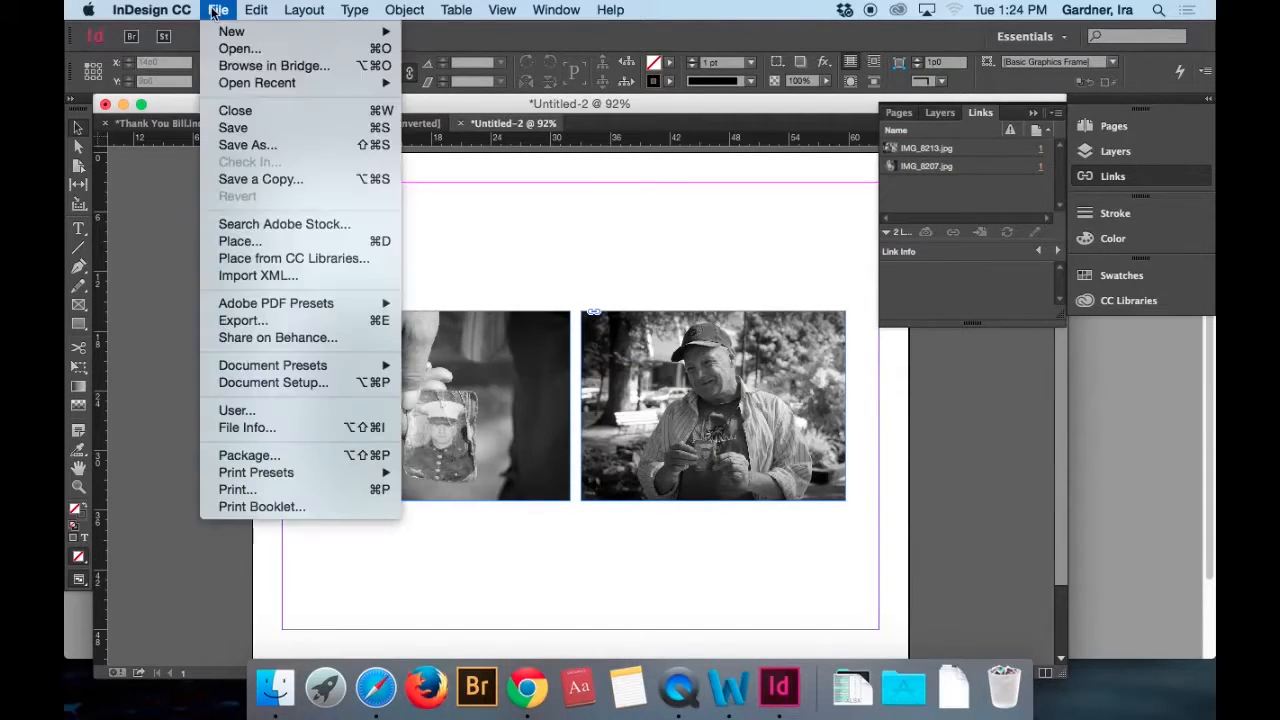
left_click(249, 323)
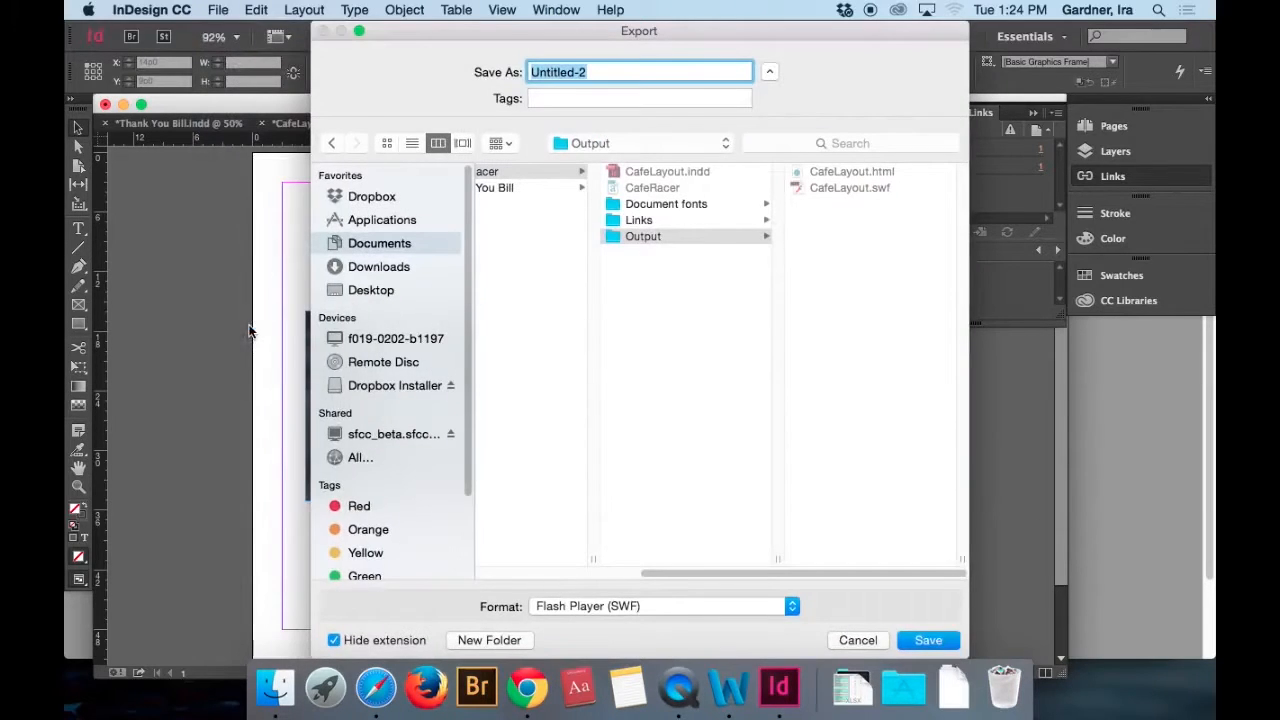
left_click(611, 143)
left_click(605, 181)
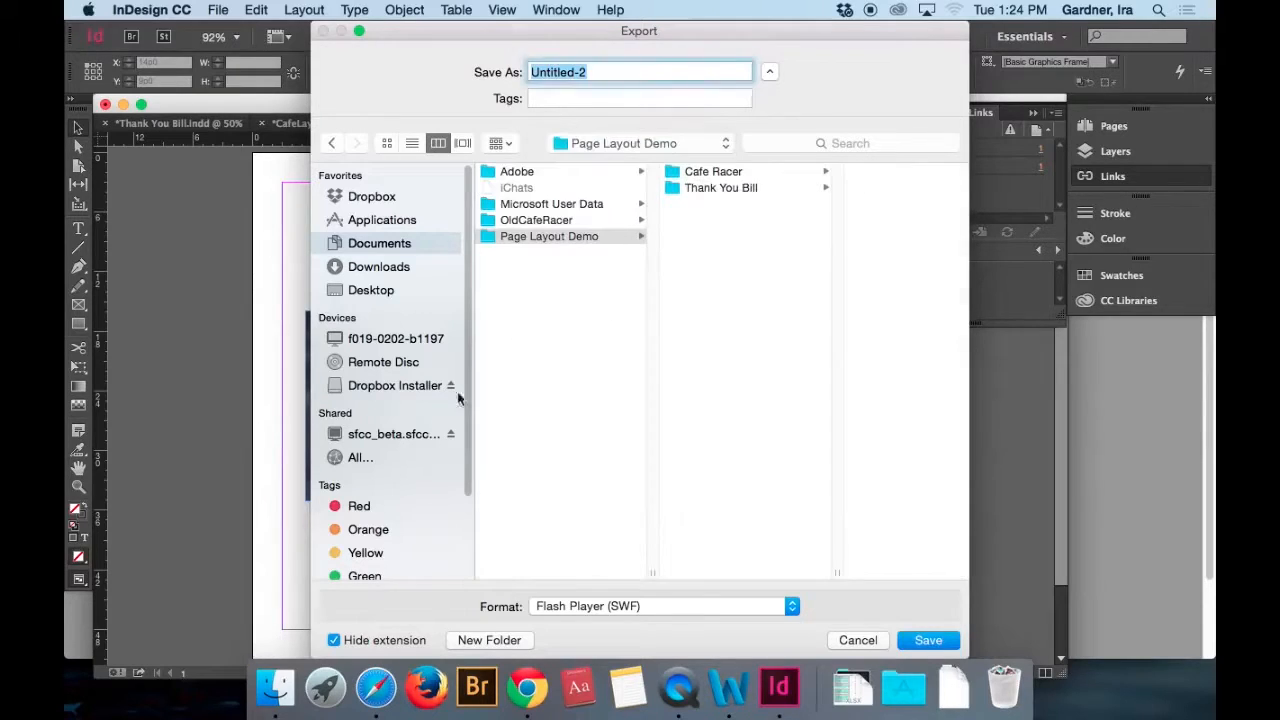
left_click(699, 189)
left_click(477, 638)
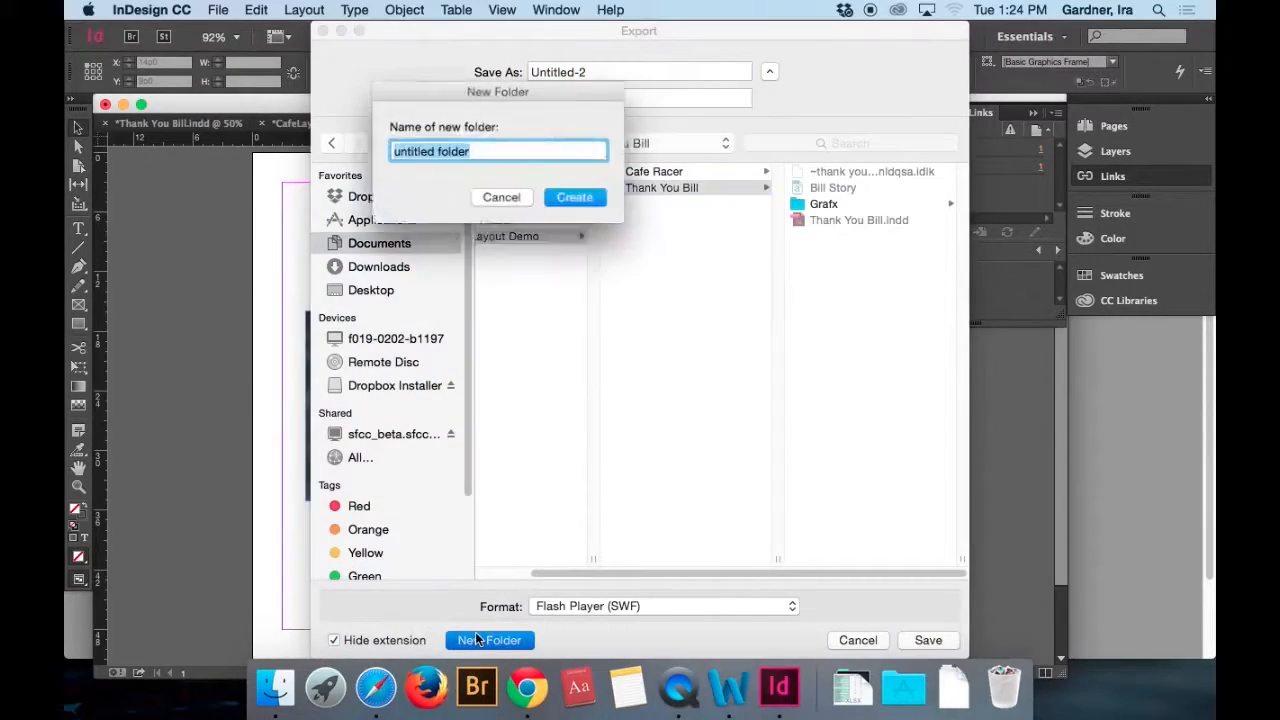
type("Output")
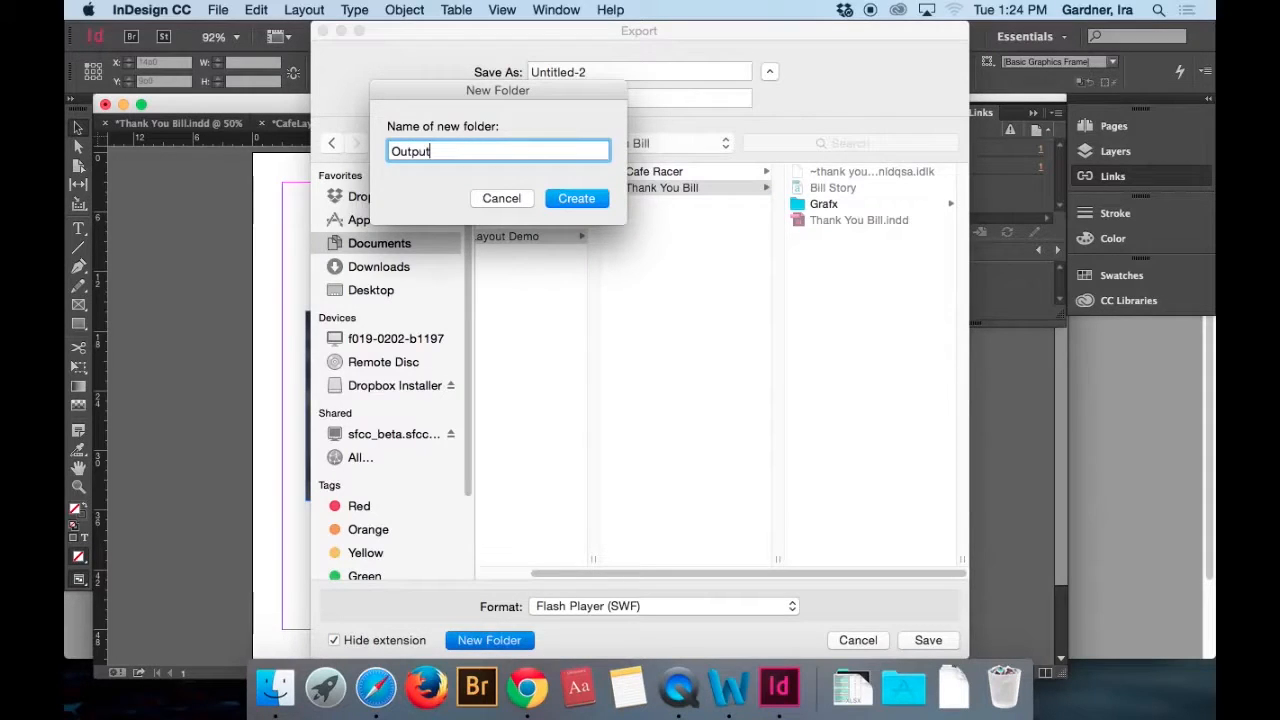
key("Return")
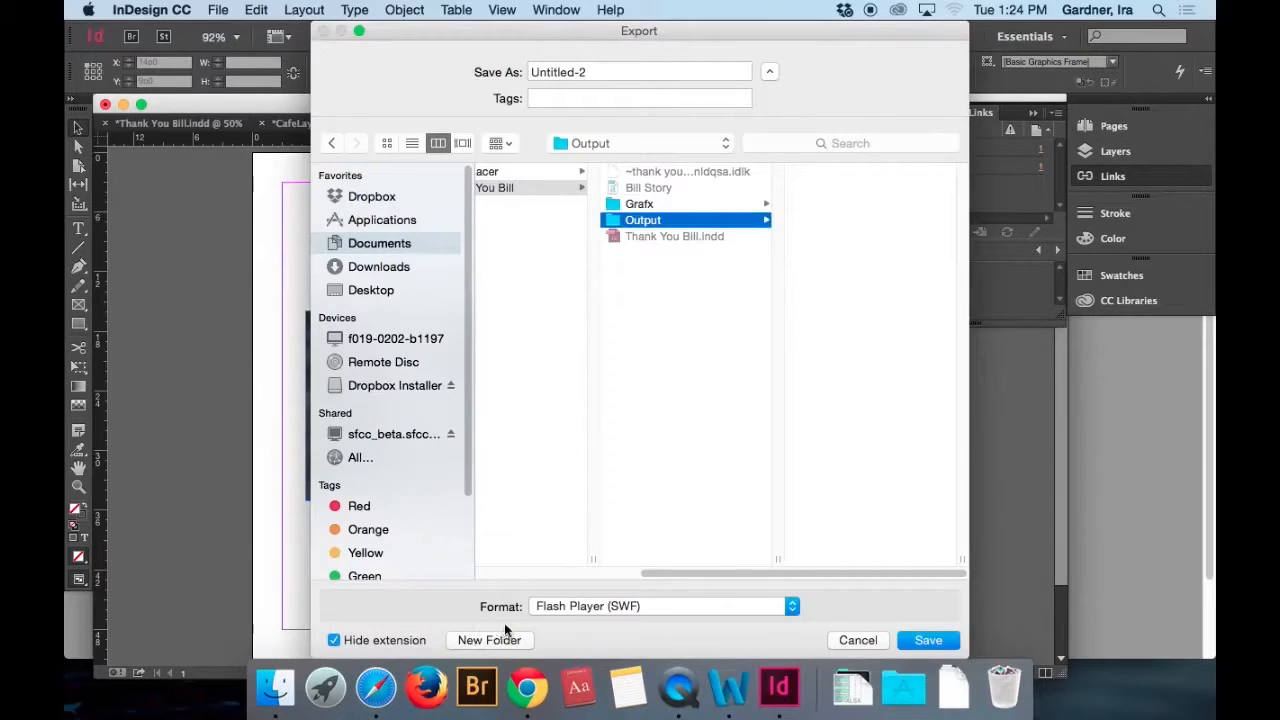
Export Untitled-2 to the Output folder as a medium-quality RGB JPEG at 300 ppi.
left_click(582, 608)
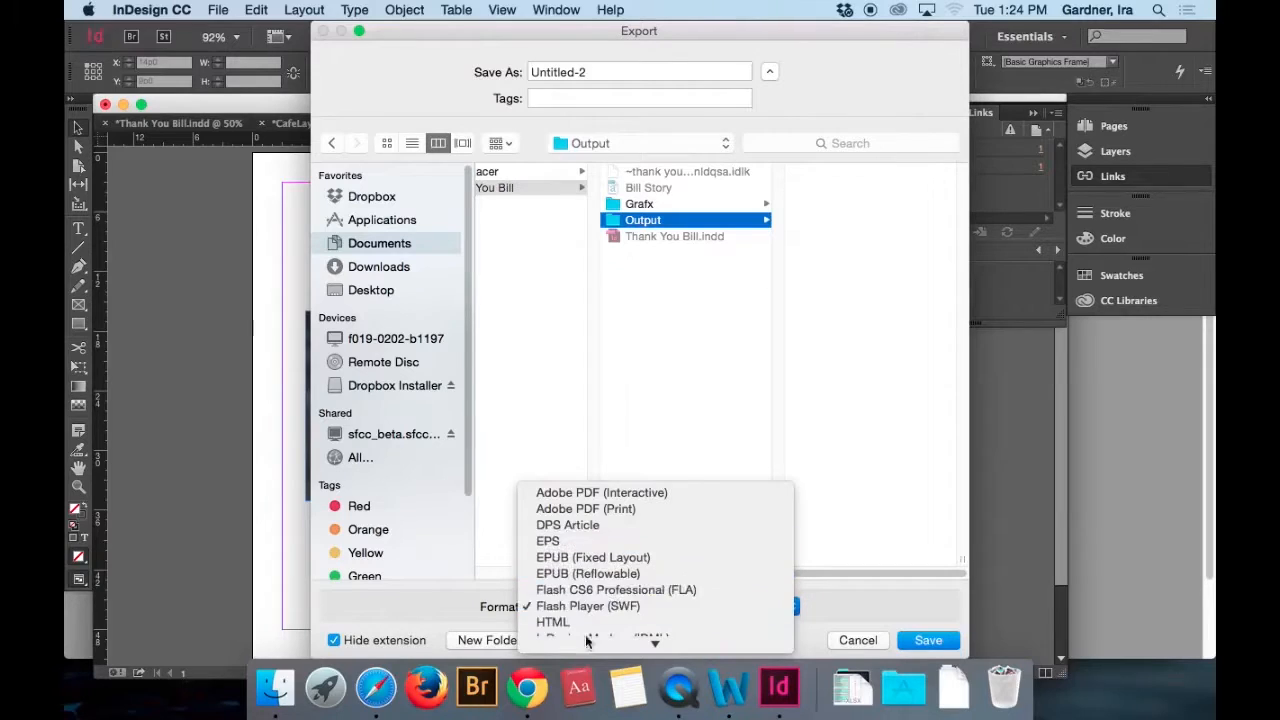
left_click(588, 608)
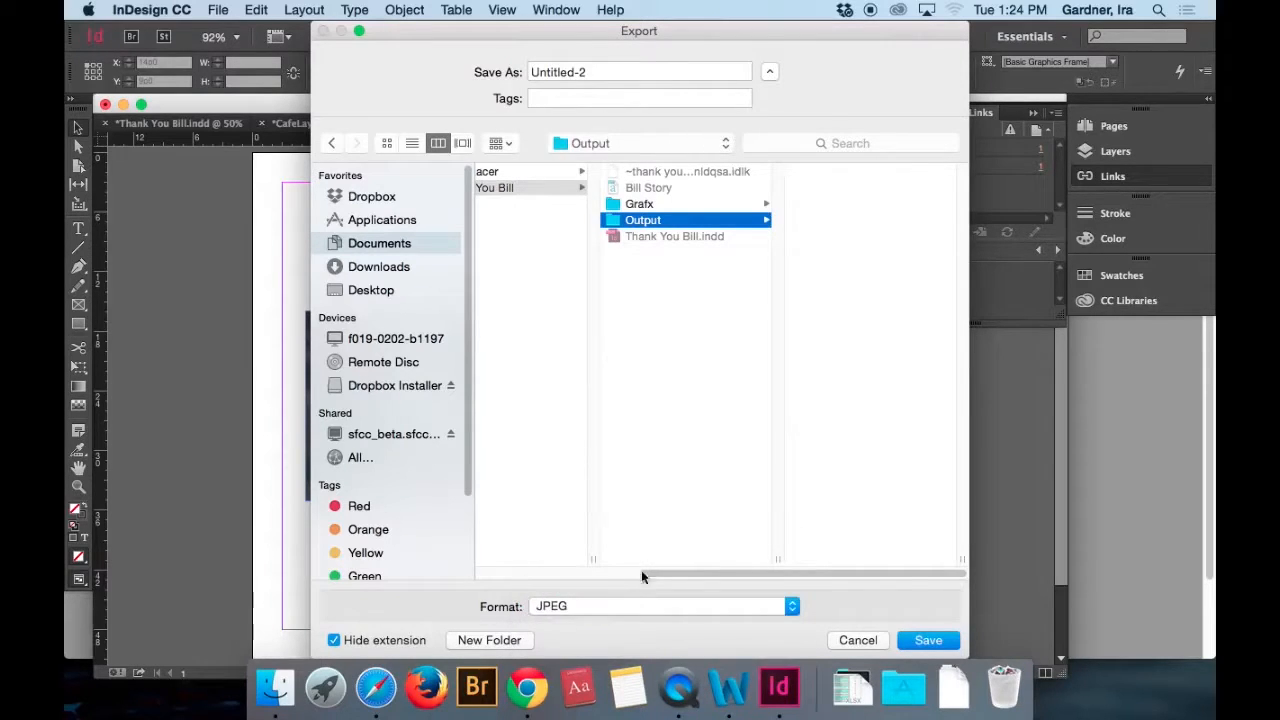
left_click(926, 641)
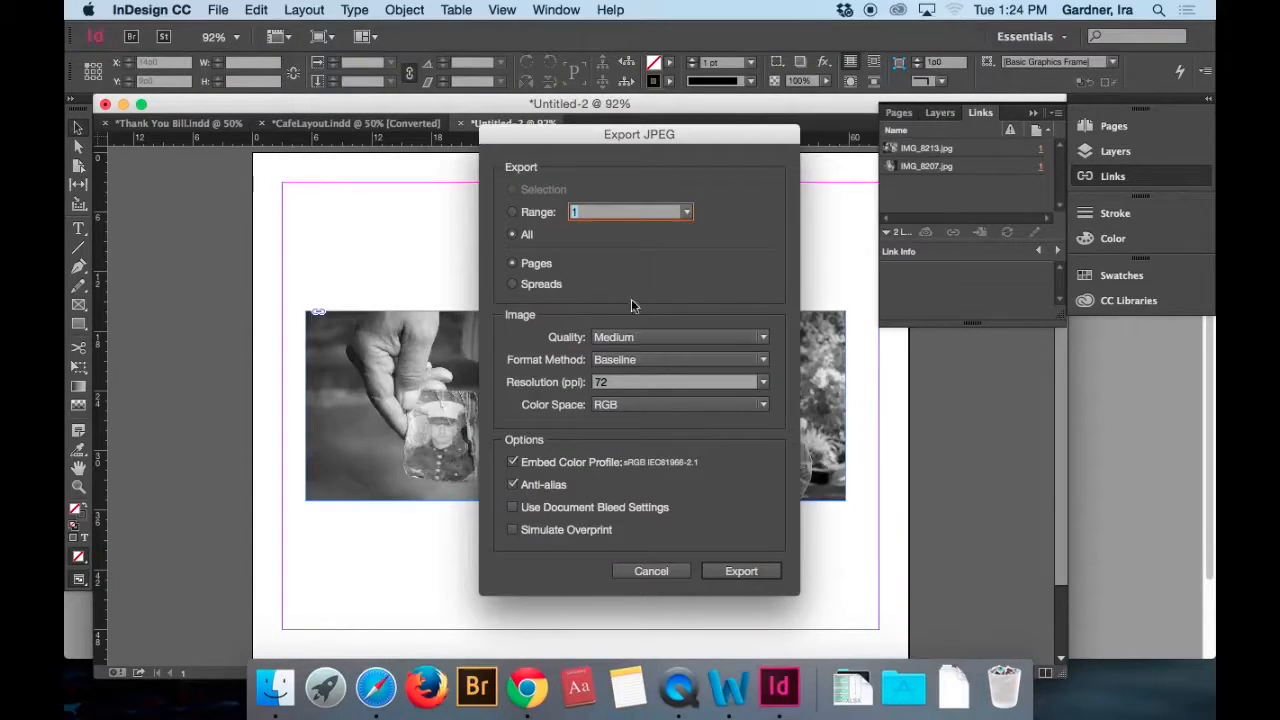
left_click(768, 386)
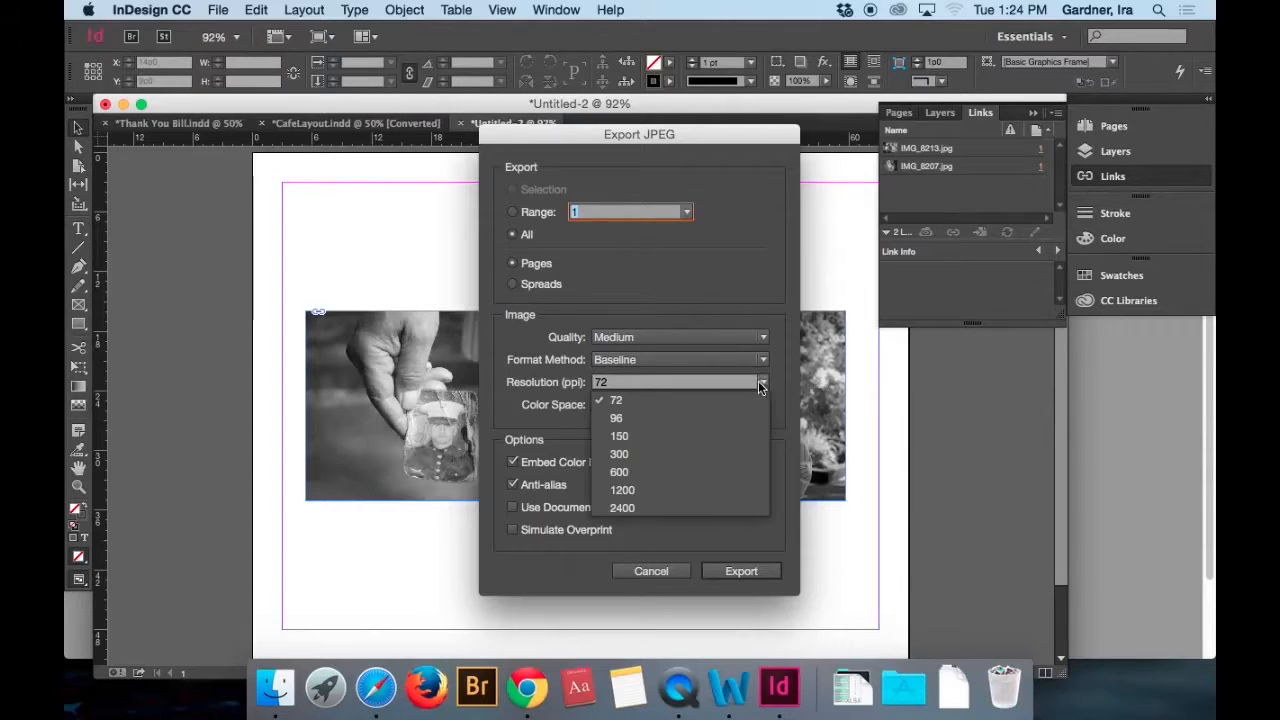
left_click(698, 461)
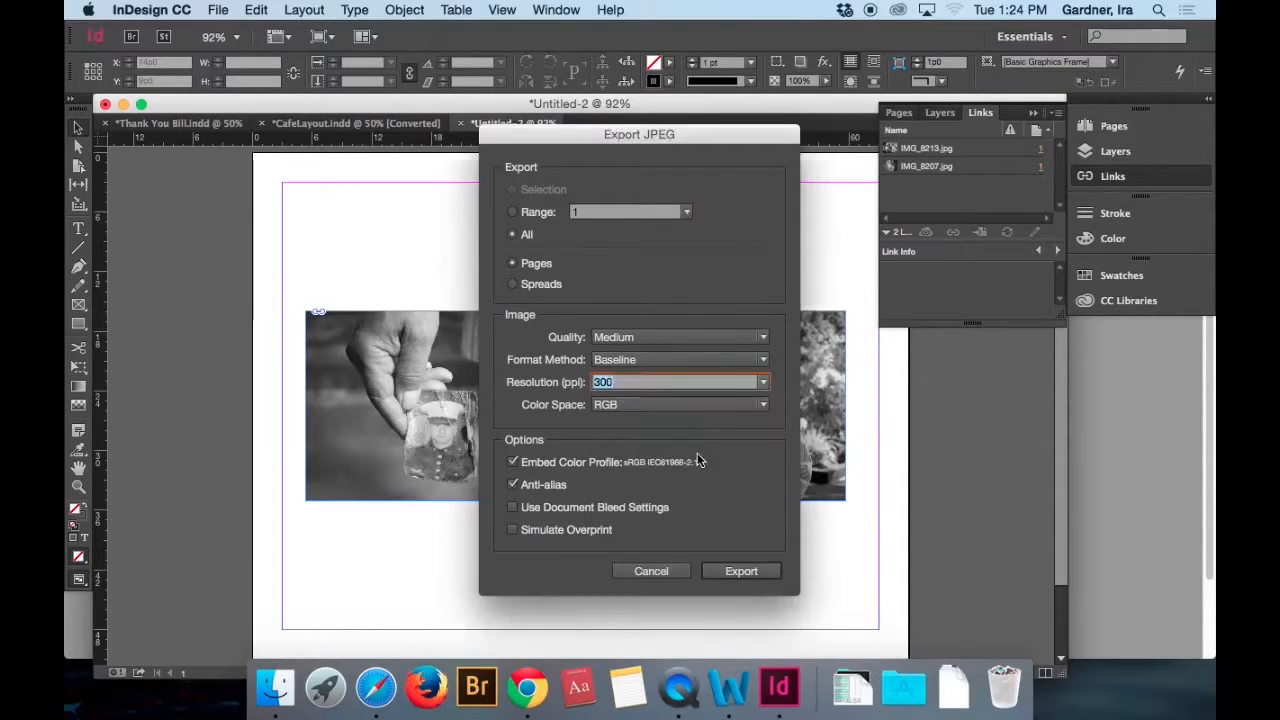
left_click(738, 574)
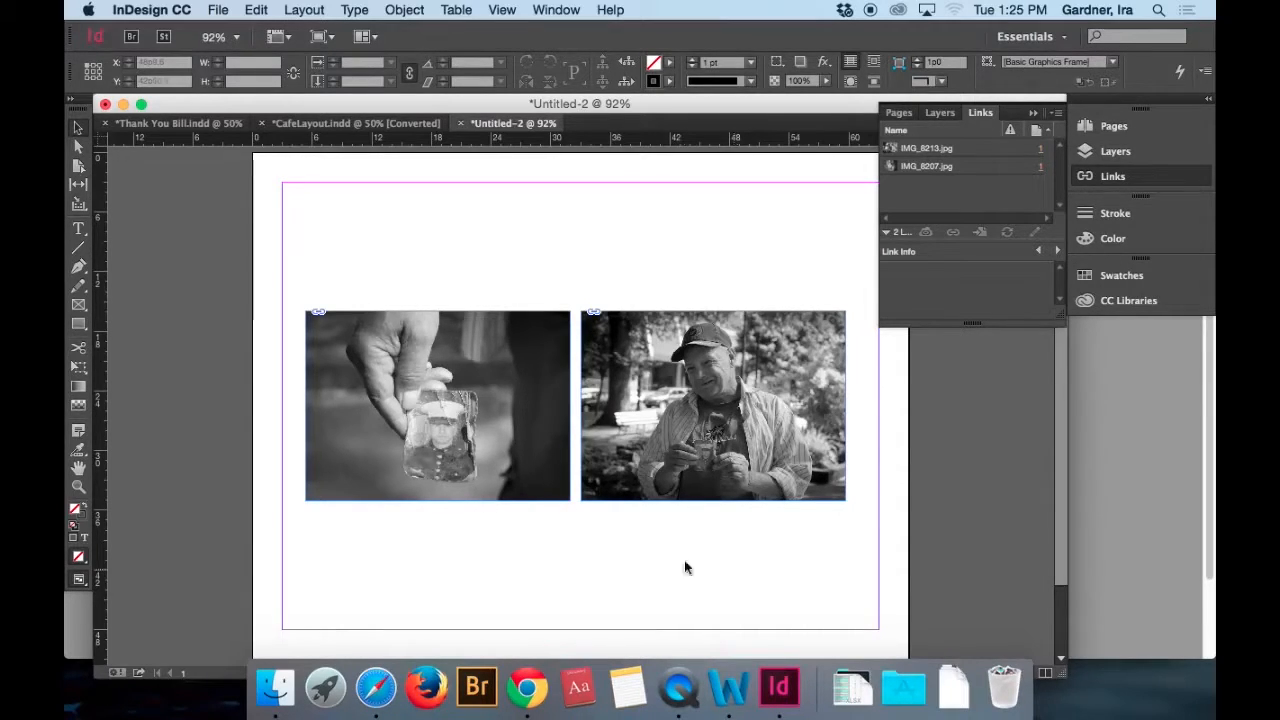
Switch to Finder, expand the Output folders of Cafe Racer and Thank You Bill, and open Untitled-2.jpg in Photoshop.
left_click(279, 690)
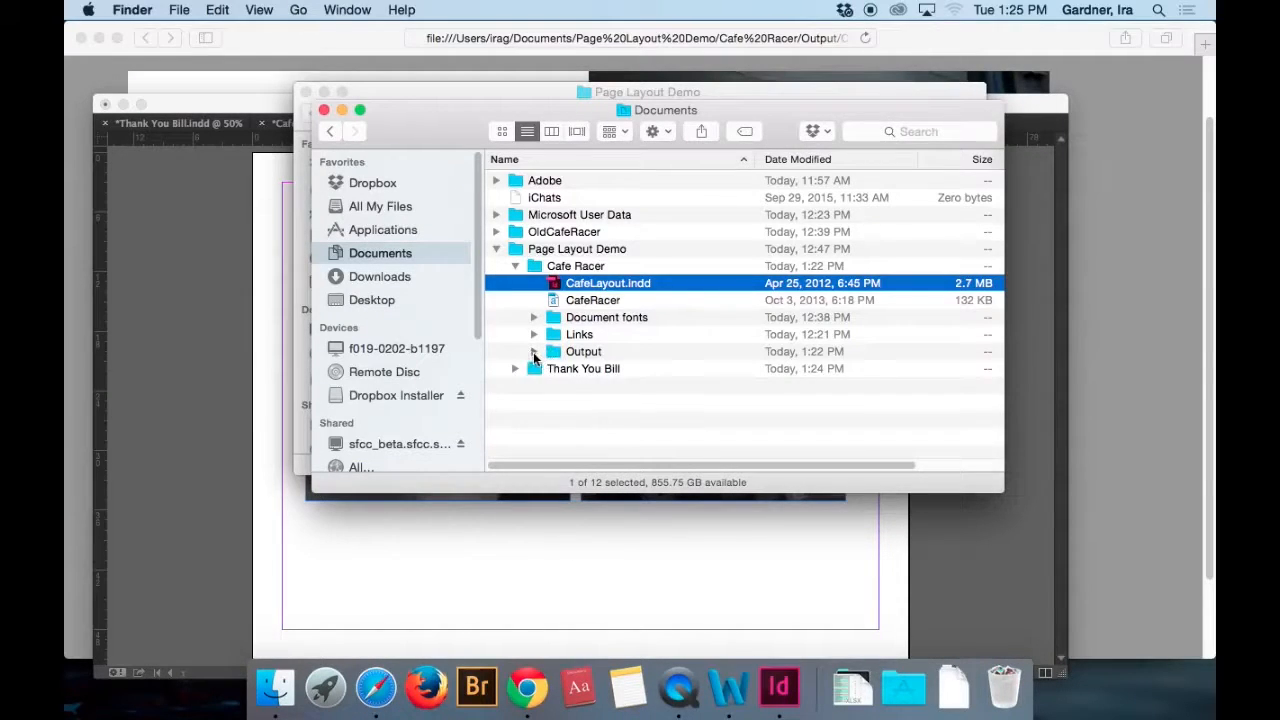
left_click(533, 351)
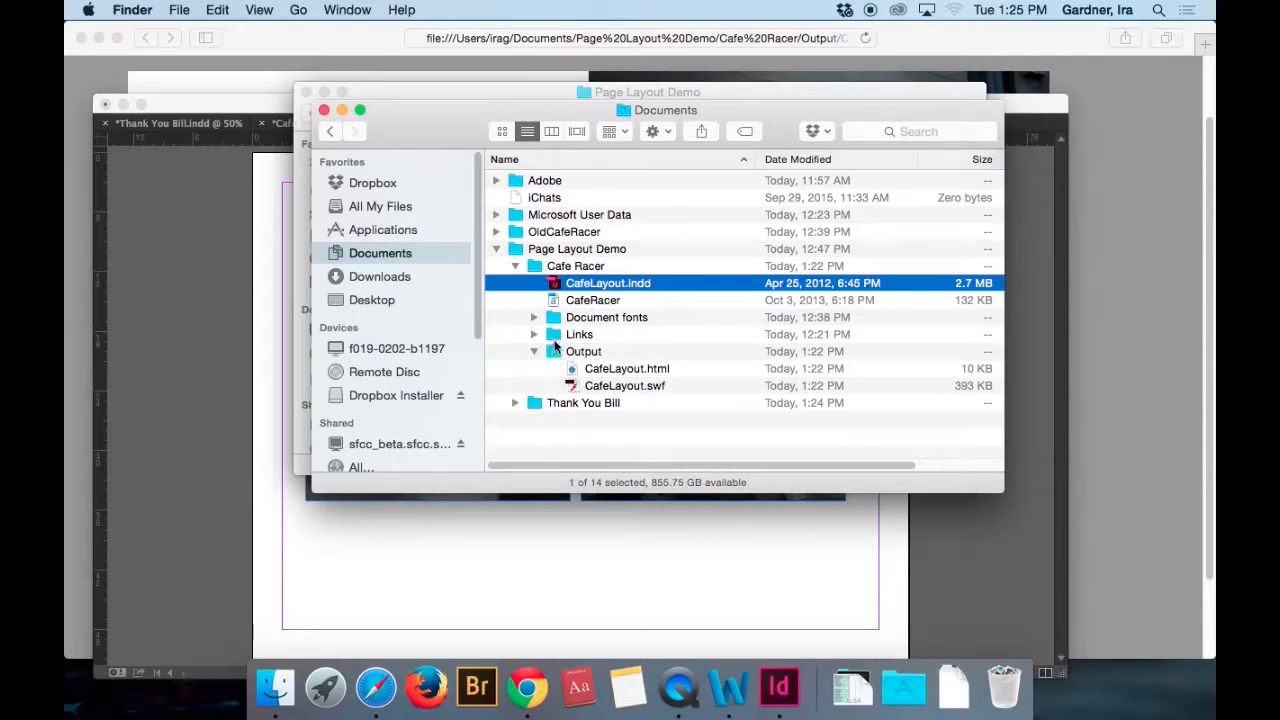
left_click(517, 403)
scroll(557, 440, "down", 2)
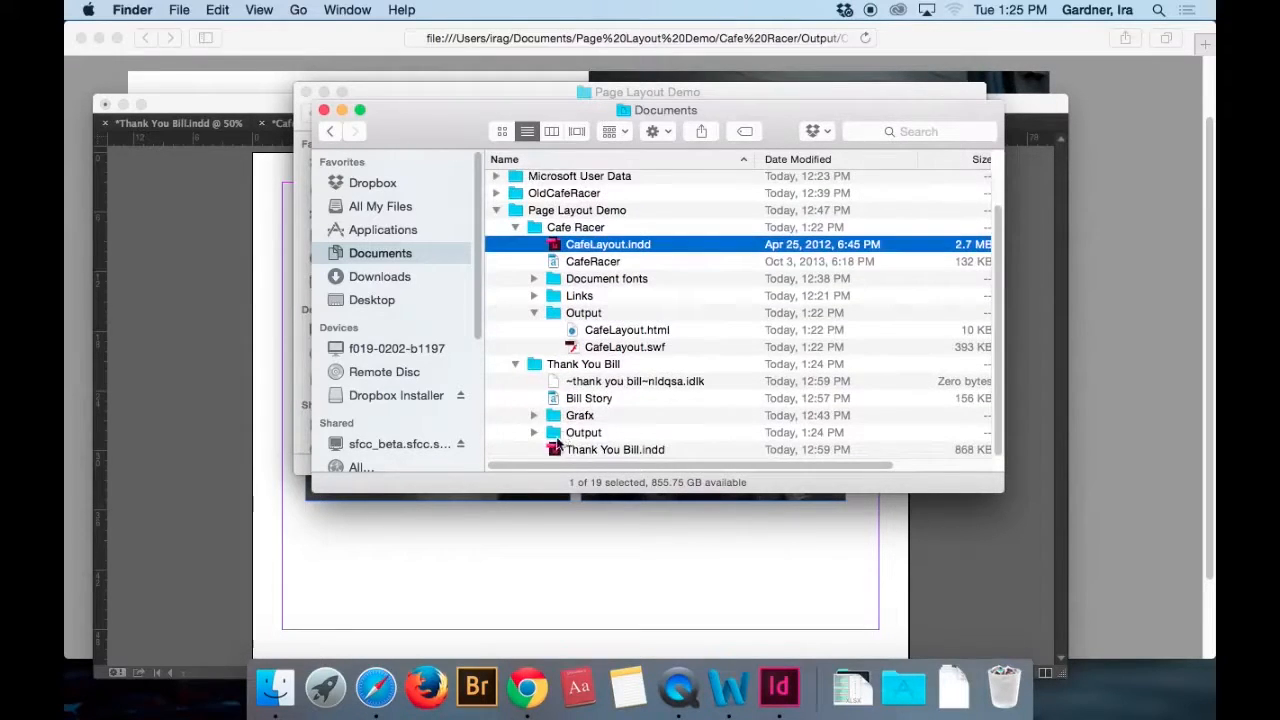
left_click(533, 432)
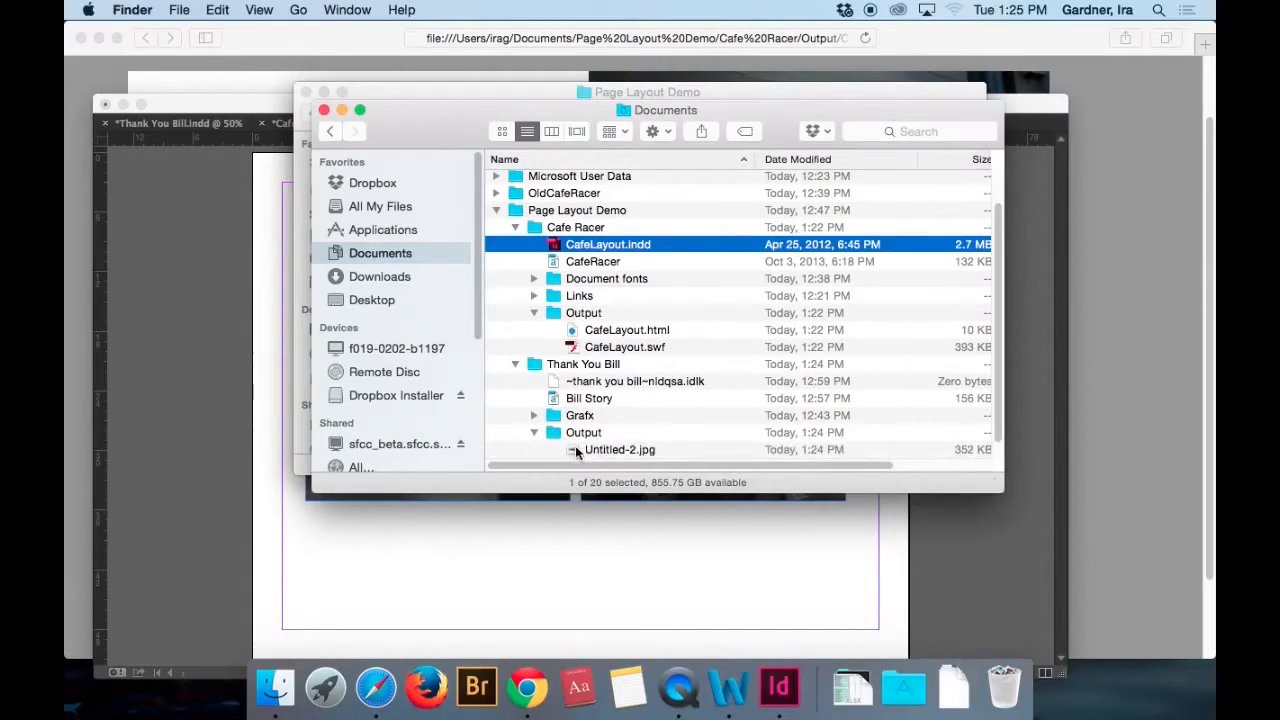
left_click(575, 450)
double_click(575, 450)
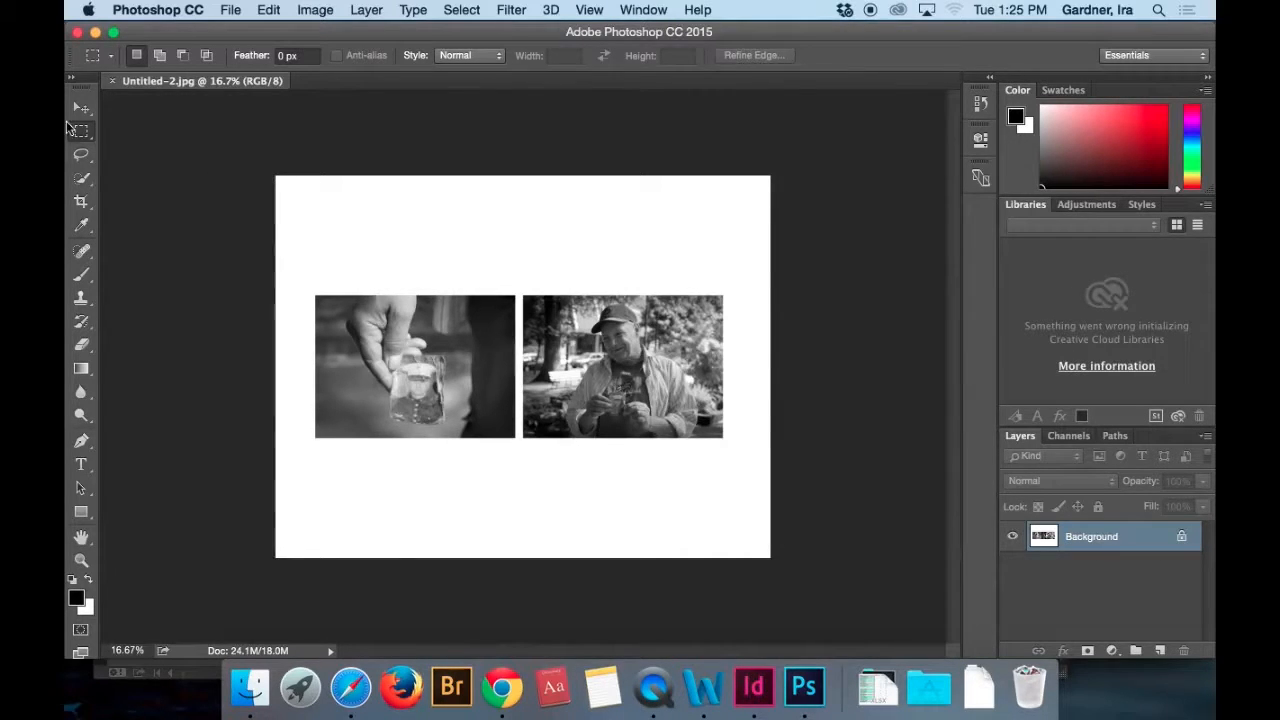
Select a rectangle with a narrow white border around both photos, crop the image to it, and save the JPEG.
left_click_drag(305, 281, 735, 451)
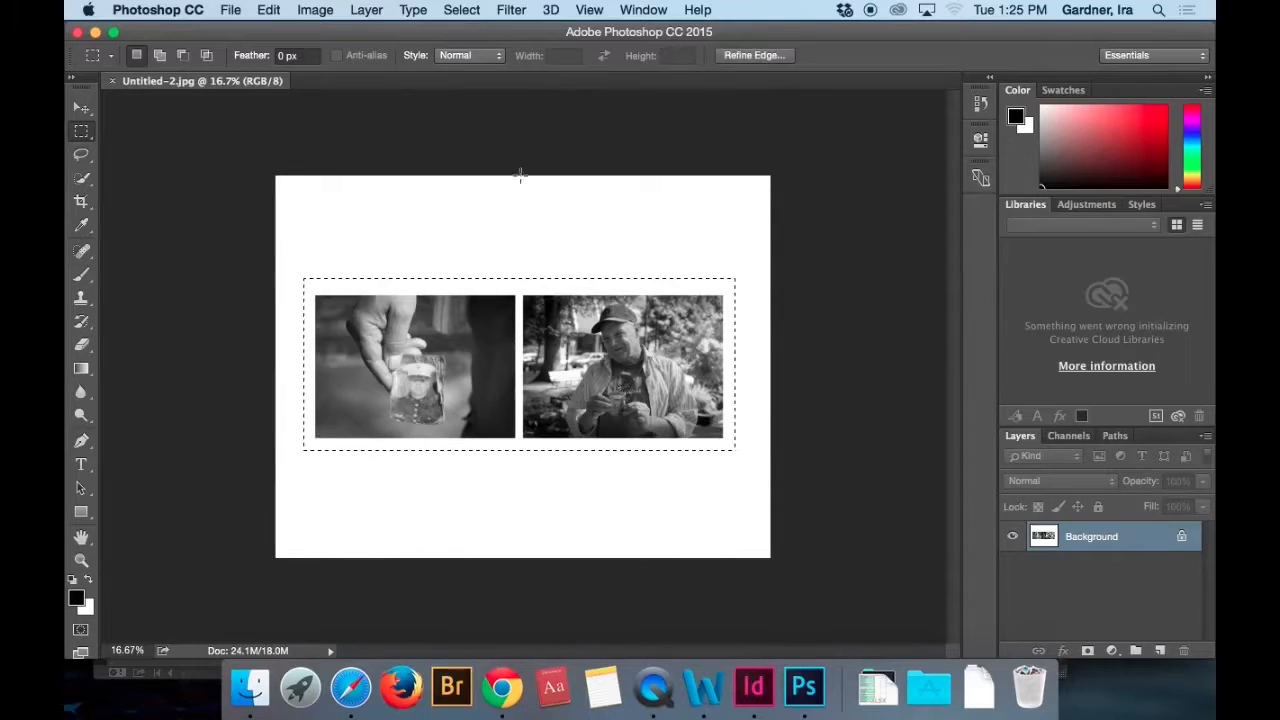
left_click(316, 10)
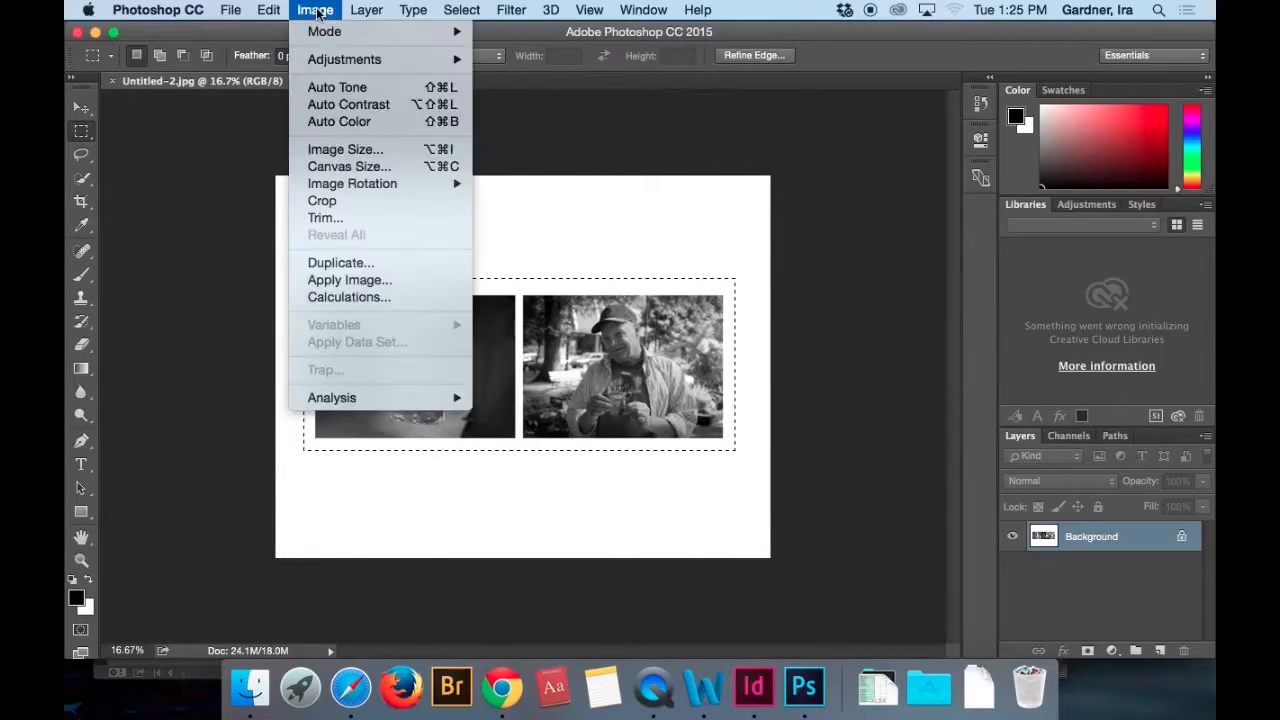
left_click(341, 195)
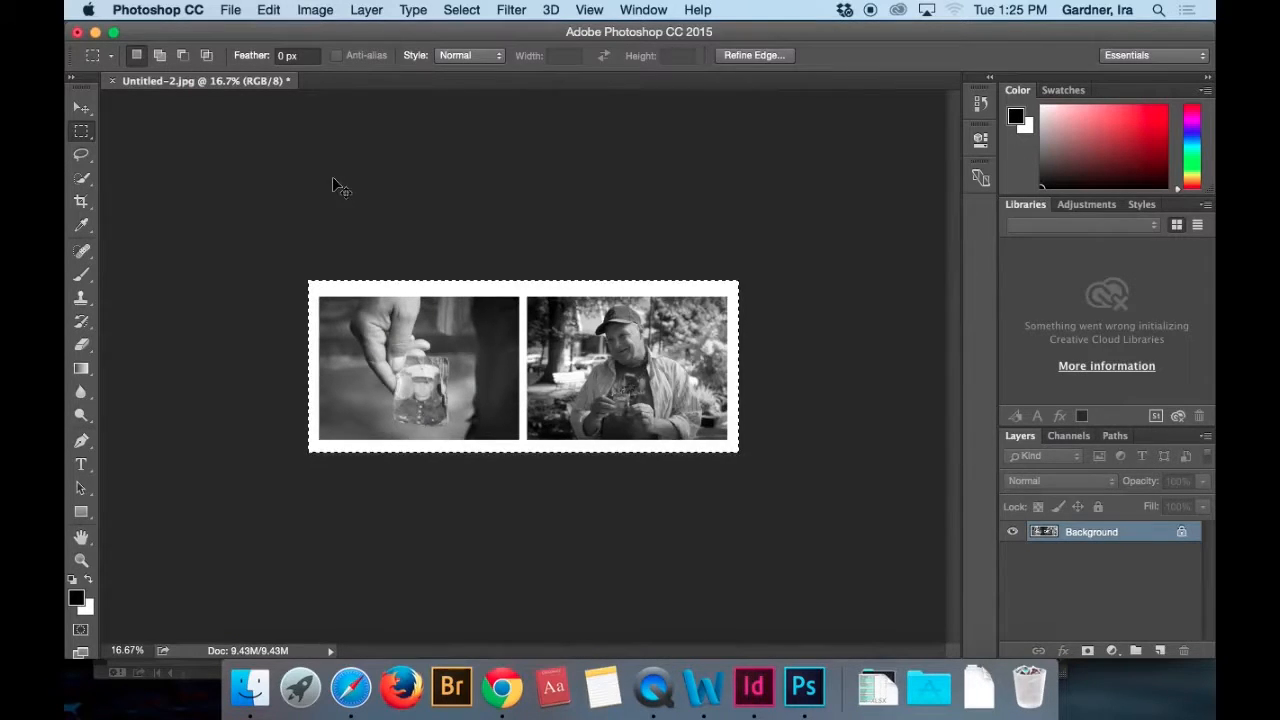
key("super+s")
left_click(748, 208)
Switch to InDesign, save CafeLayout.indd as CafeLayoutb in the Cafe Racer folder, and close it, keeping Untitled-2 open.
left_click(754, 686)
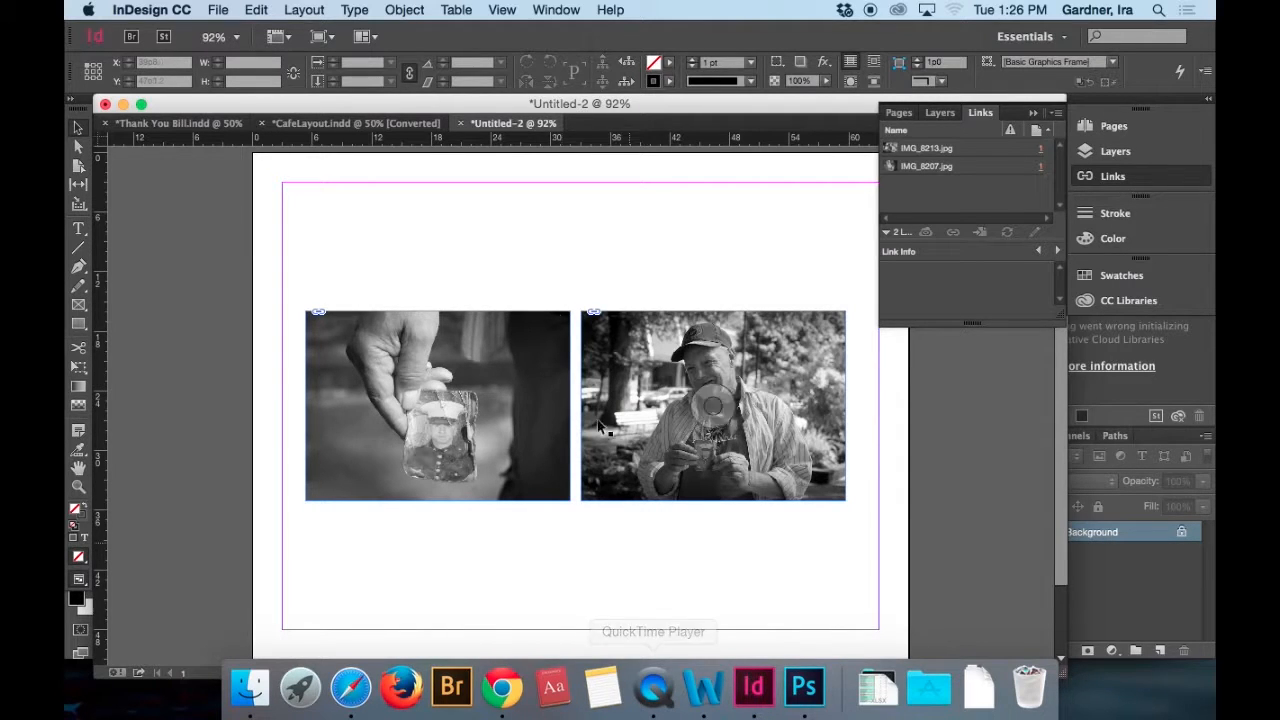
left_click(362, 124)
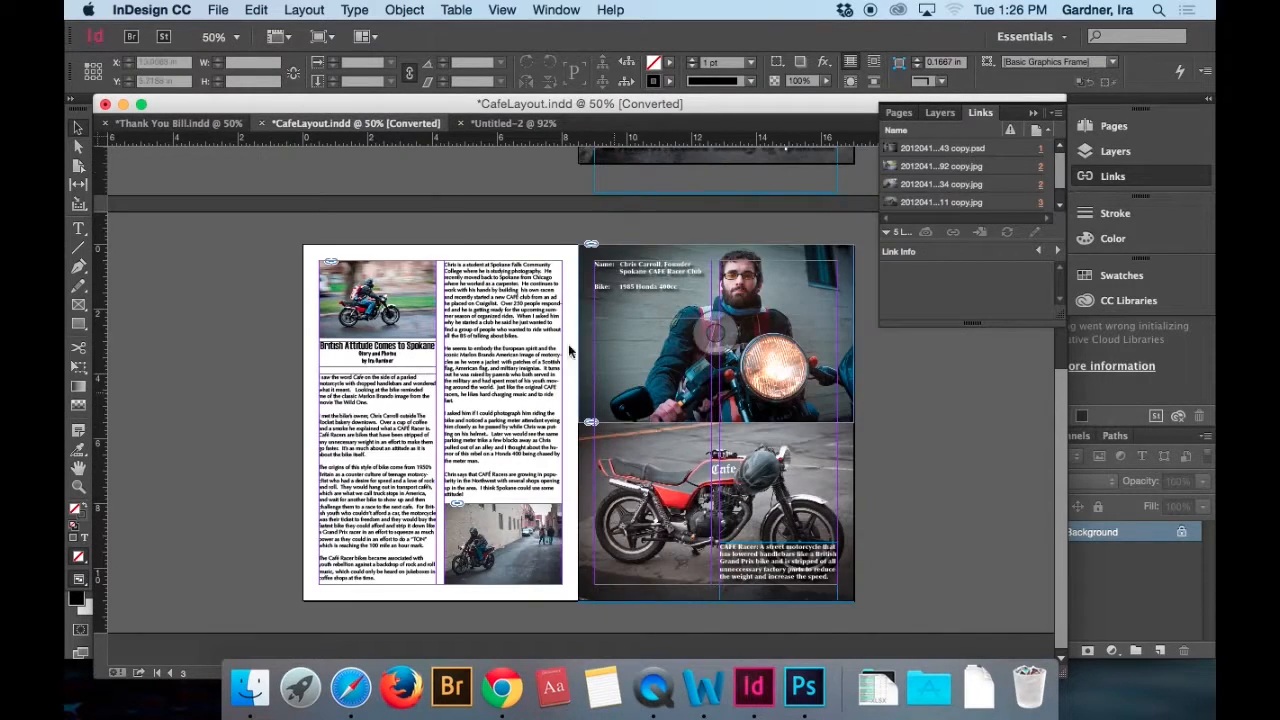
key("super+w")
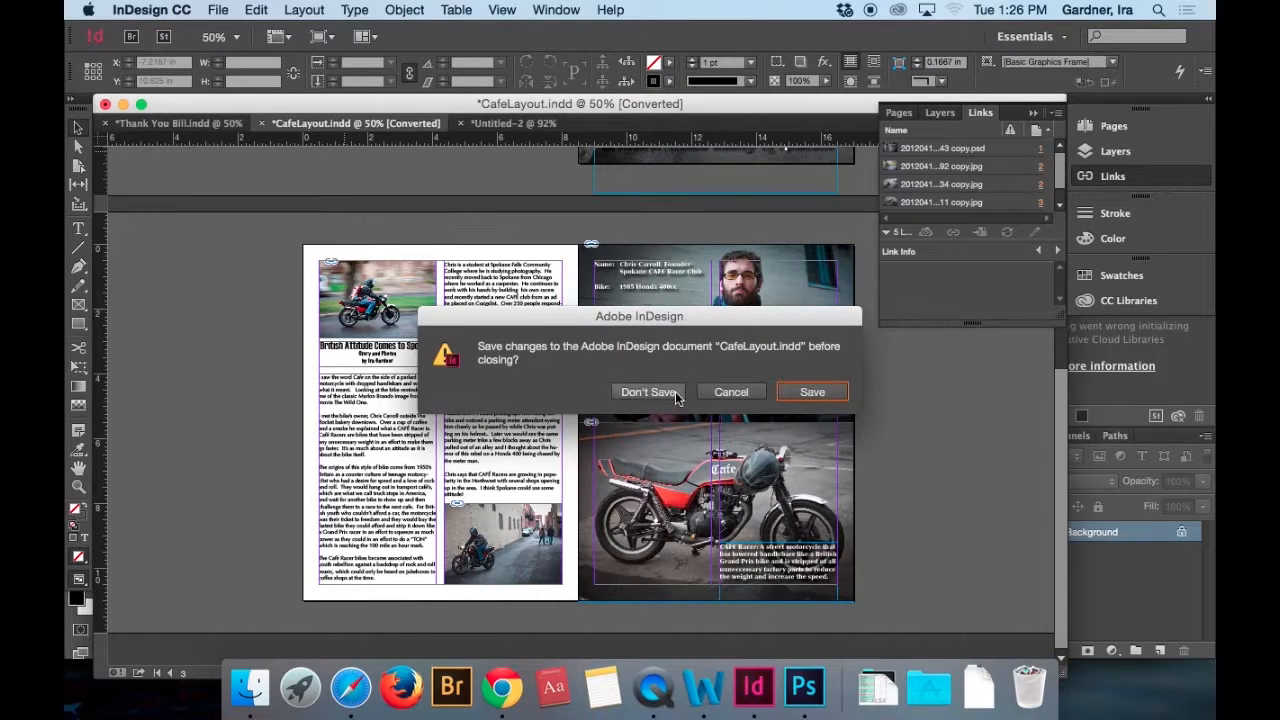
left_click(806, 393)
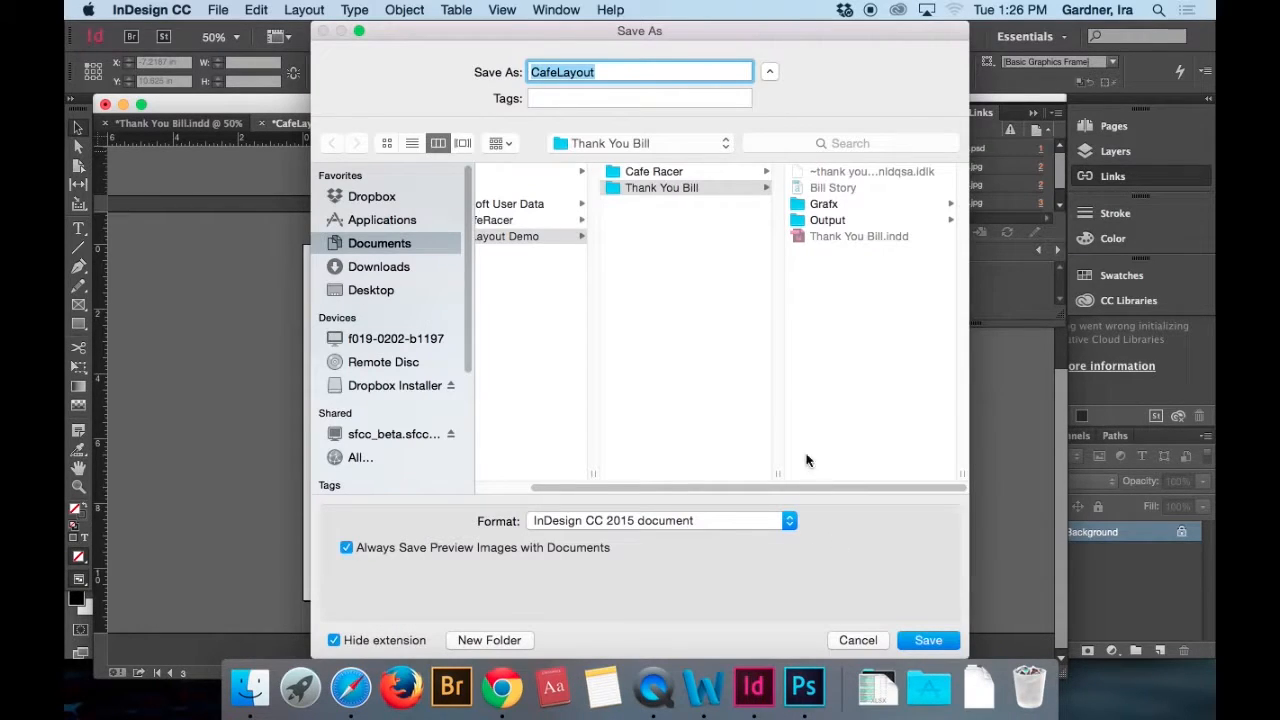
left_click(655, 174)
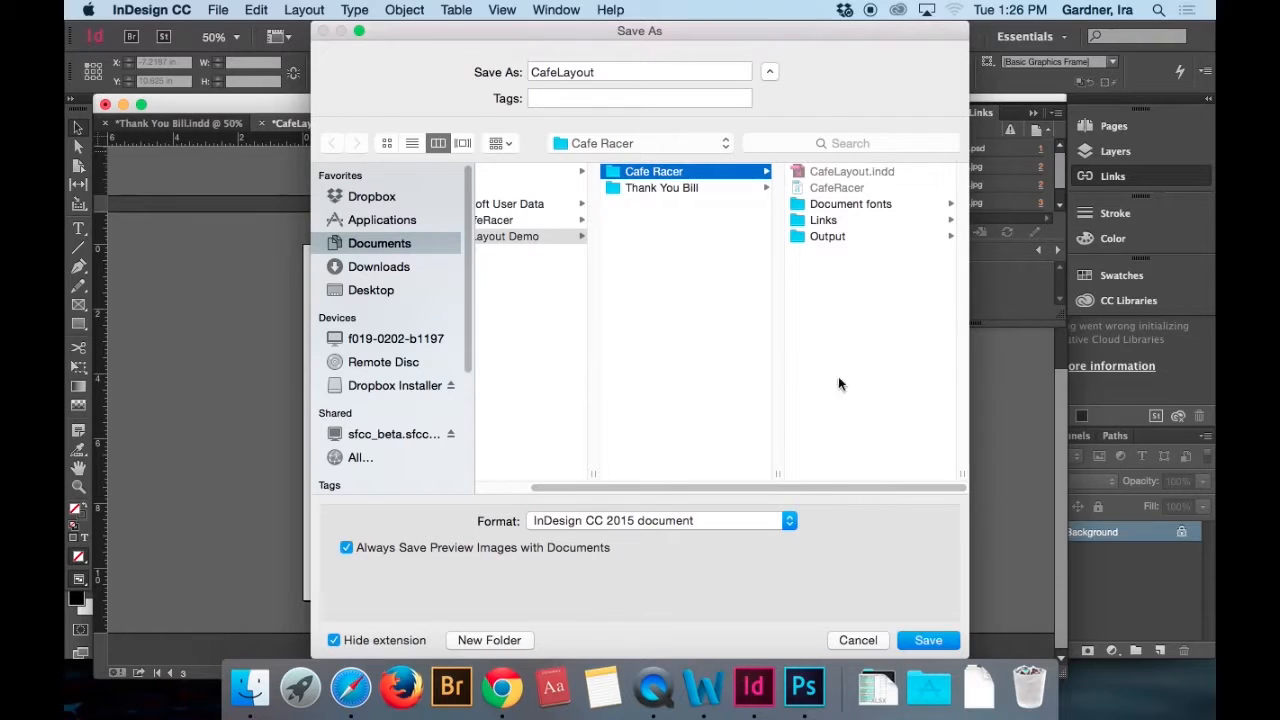
left_click(600, 72)
type("b")
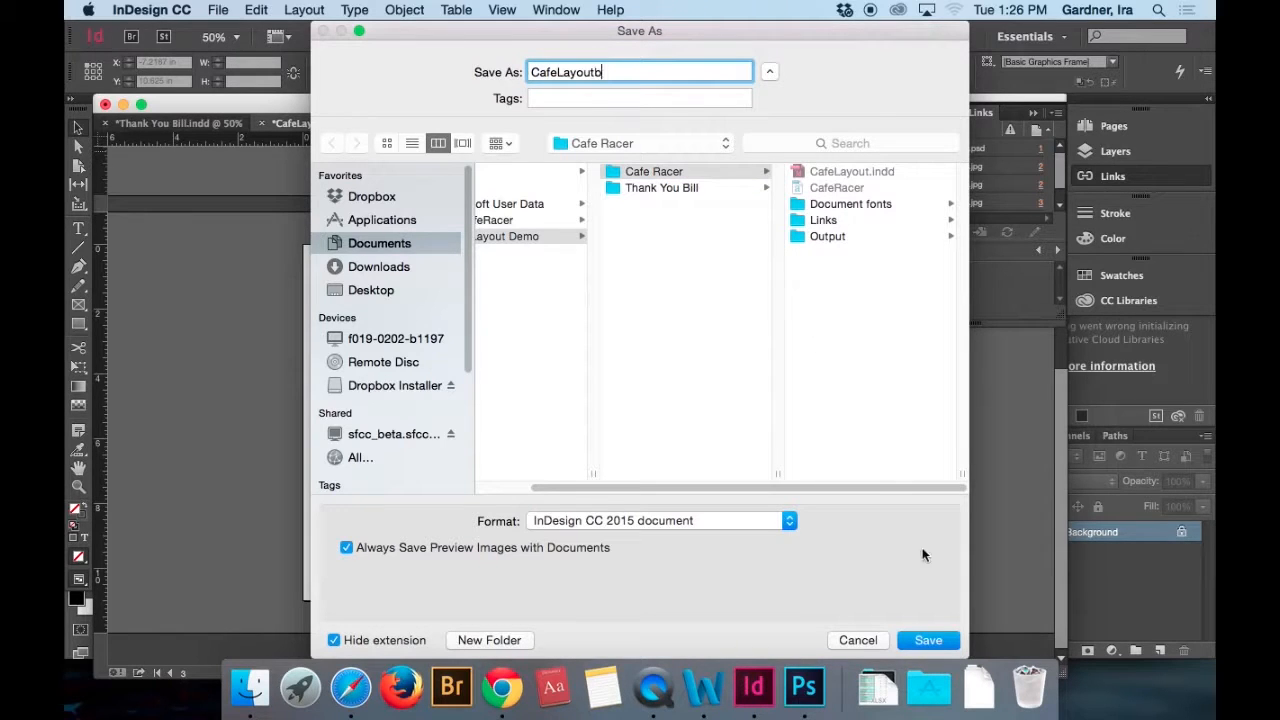
left_click(928, 640)
key("super+w")
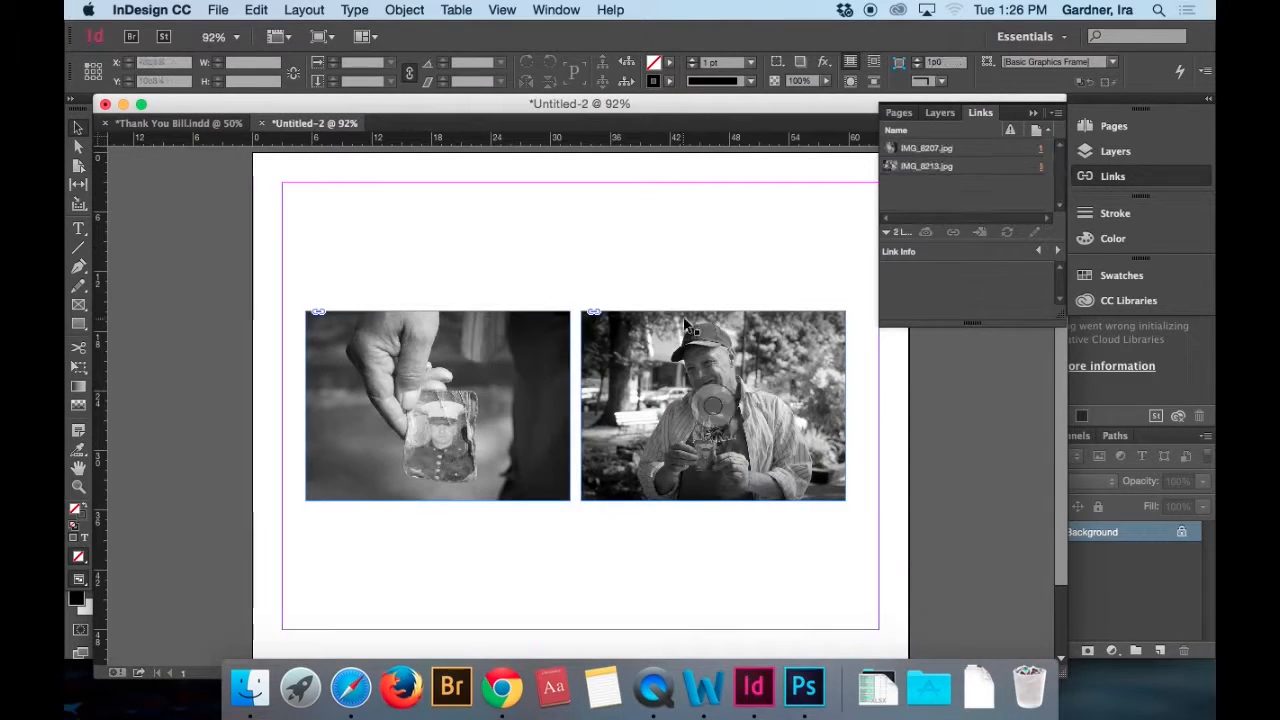
key("super+w")
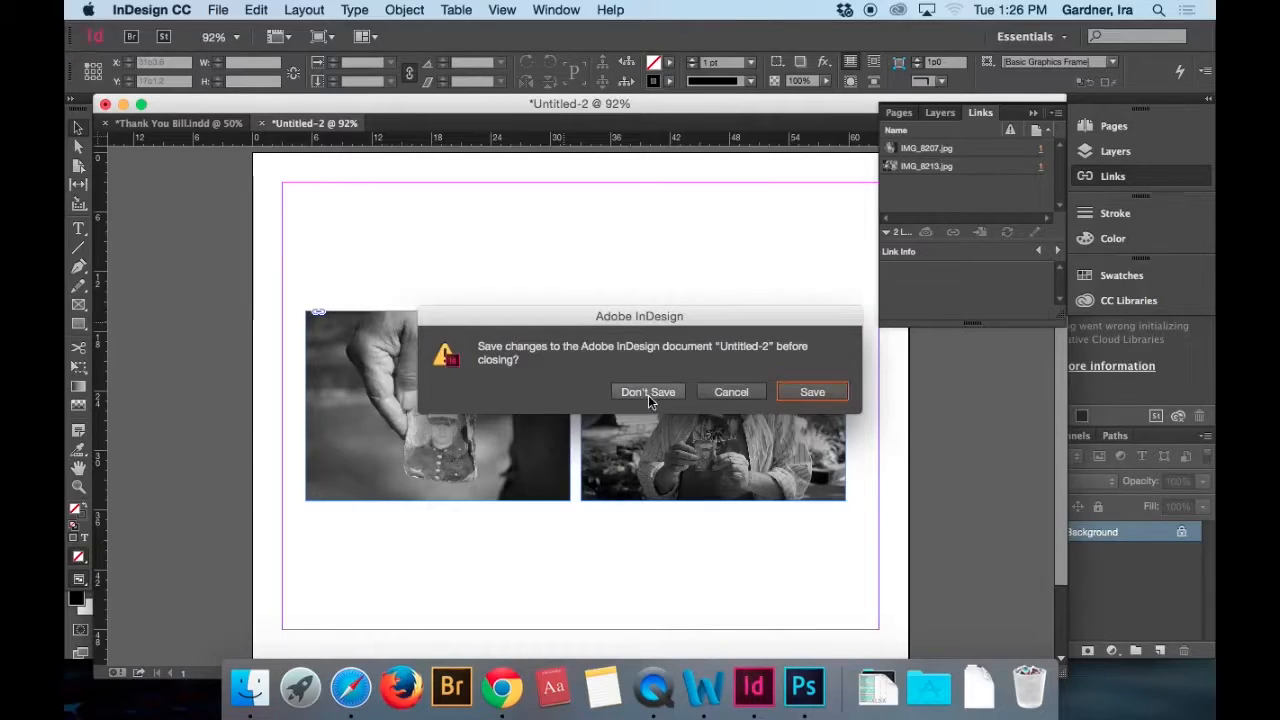
left_click(730, 392)
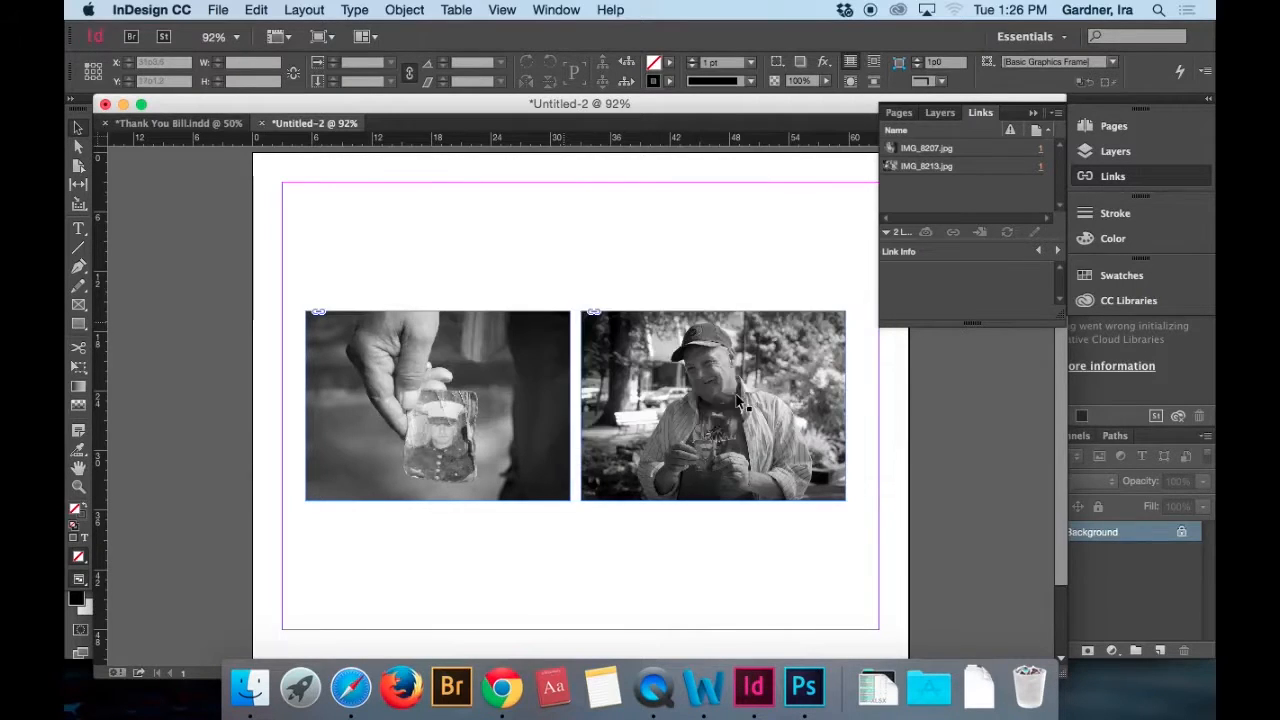
On A-Master, add a text frame about 19p7 by 3p5 in the margins' lower-right corner reading "Photography by" plus the photographer's name.
left_click(900, 113)
double_click(1033, 163)
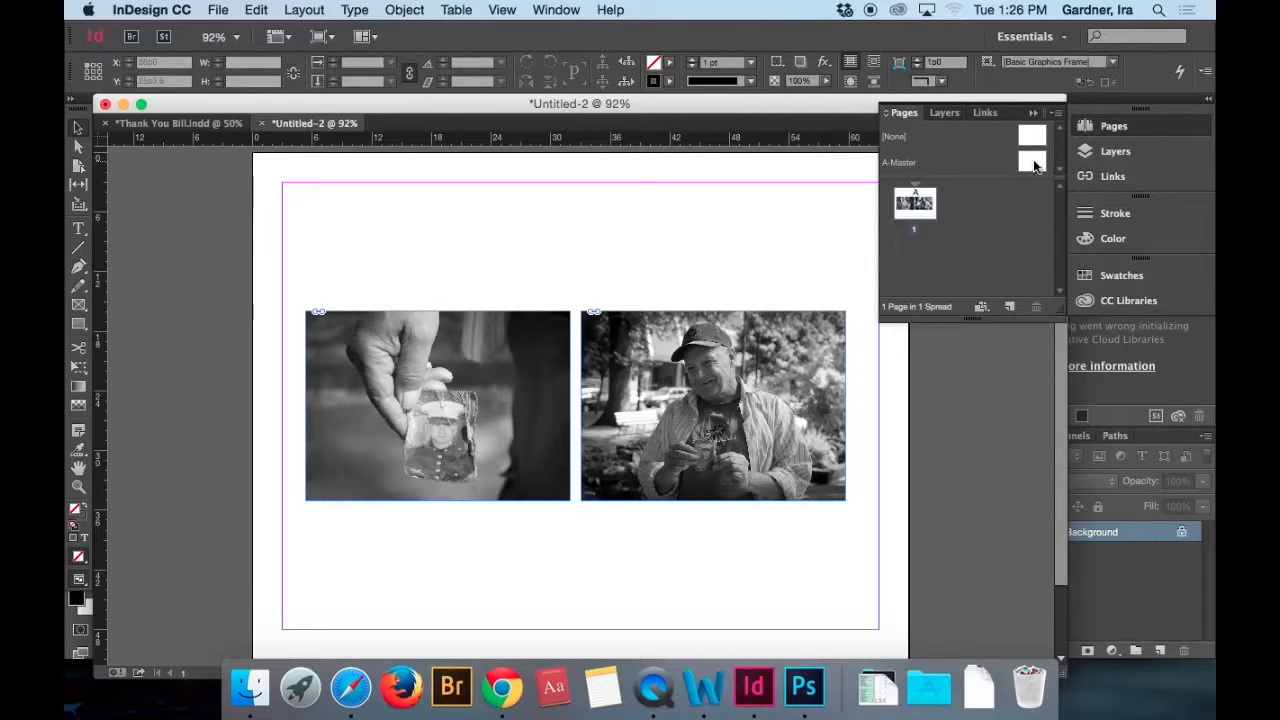
left_click(78, 228)
left_click_drag(684, 596, 875, 626)
type("Photography by")
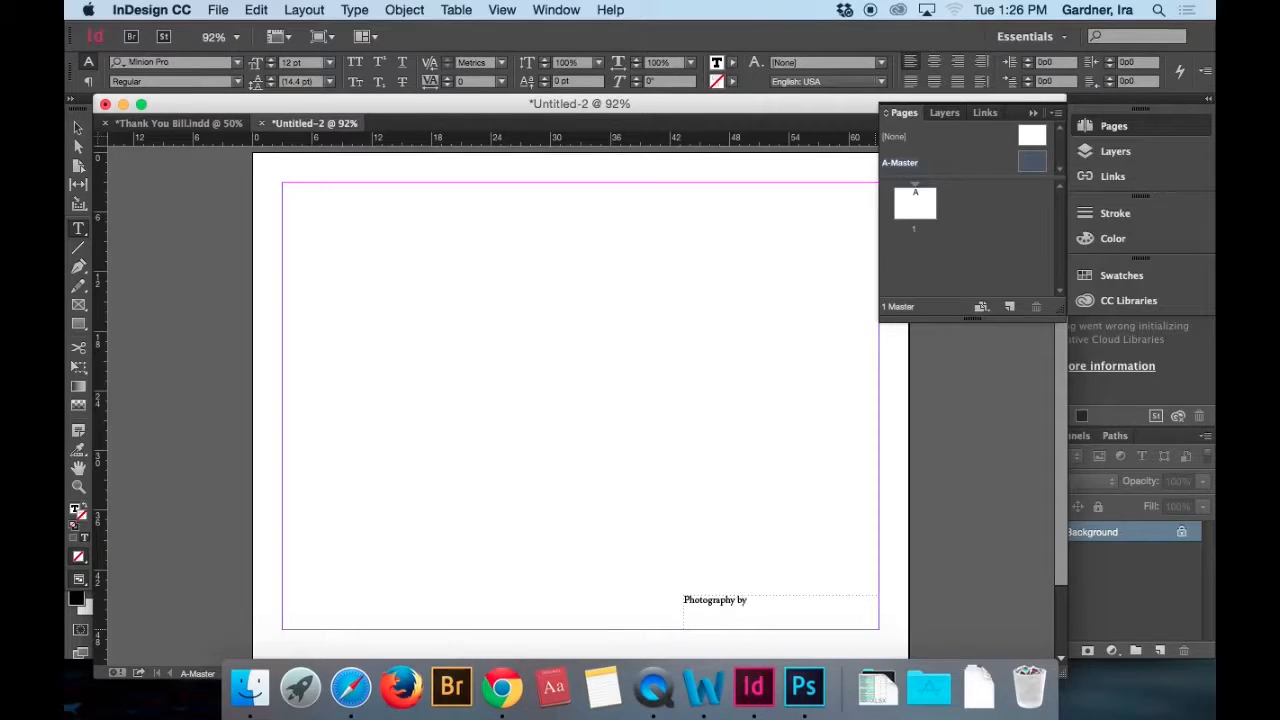
key("BackSpace")
key("BackSpace")
key("BackSpace")
type("Ira Gardne")
Right-align the whole photo credit text and lower its black fill tint to grey.
key("super+a")
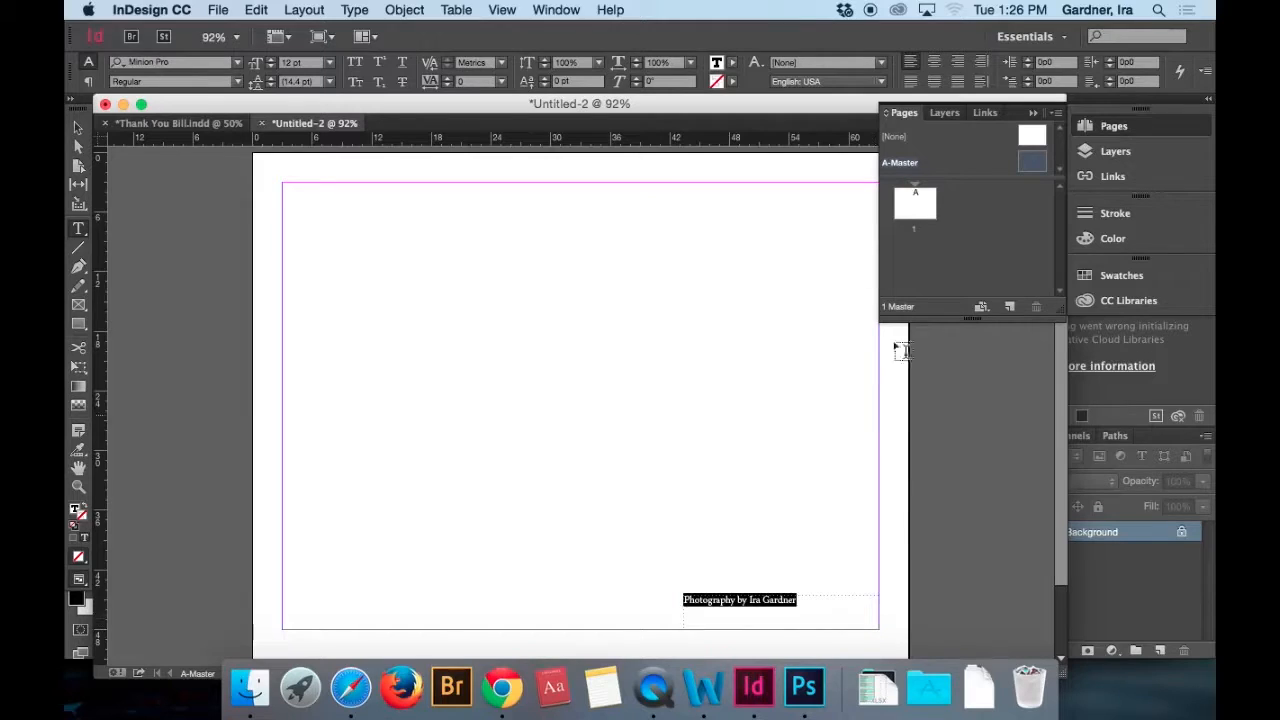
left_click(957, 62)
left_click(733, 63)
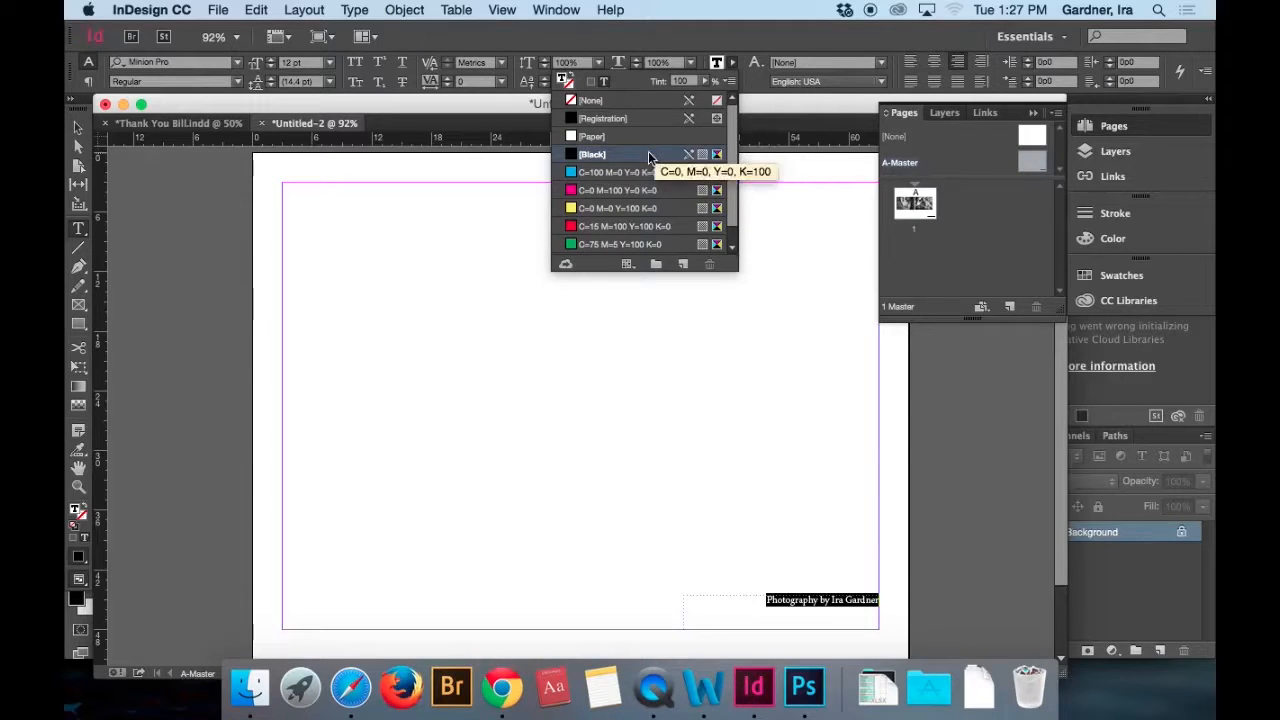
left_click(706, 83)
left_click_drag(707, 98, 674, 98)
left_click(562, 423)
Move the photo credit frame down to the bottom margin line, at a Y position of about 47p3.6.
left_click(79, 129)
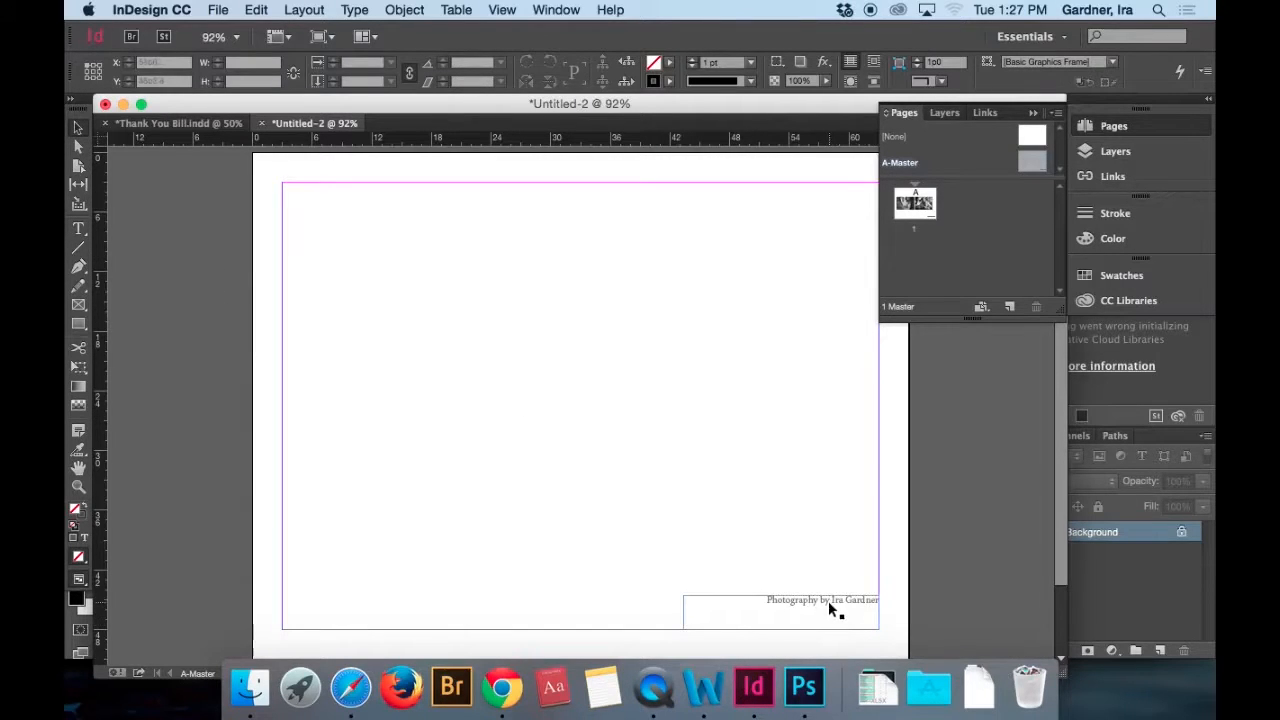
left_click_drag(828, 603, 825, 618)
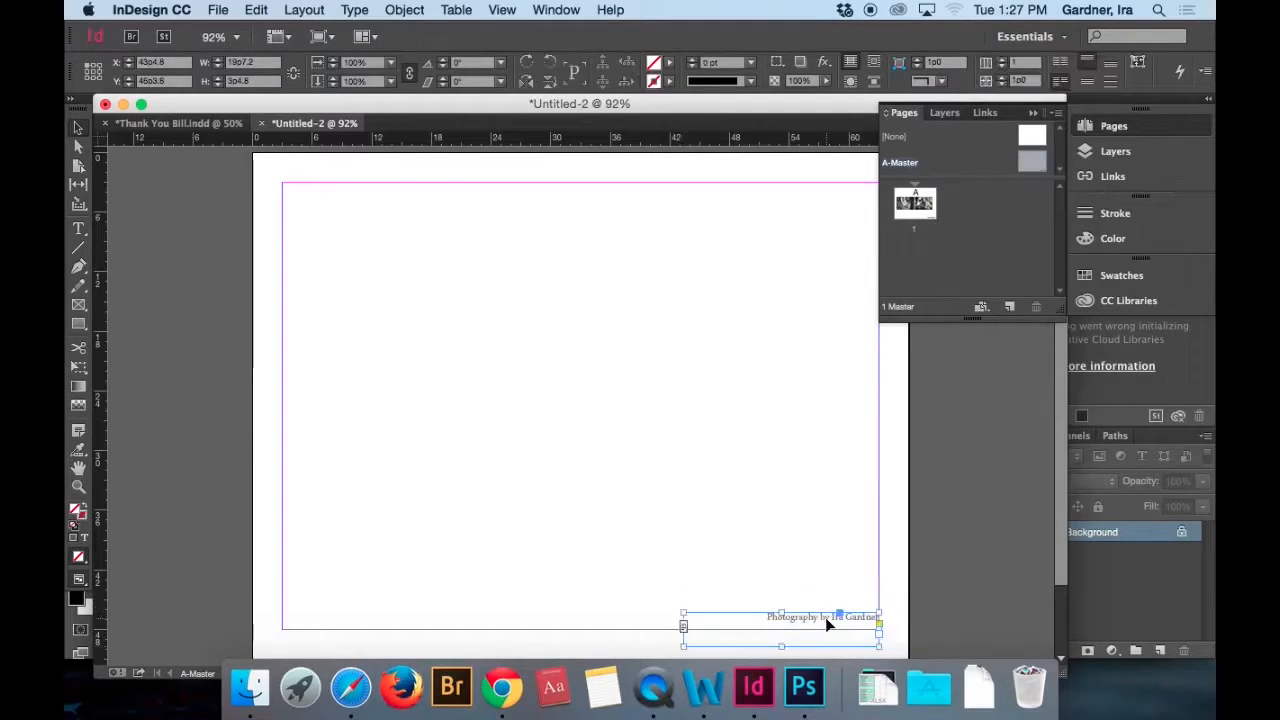
key("Down")
key("Down")
key("Down")
key("Down")
key("Down")
key("Down")
key("Down")
key("Down")
key("Down")
key("Down")
key("Down")
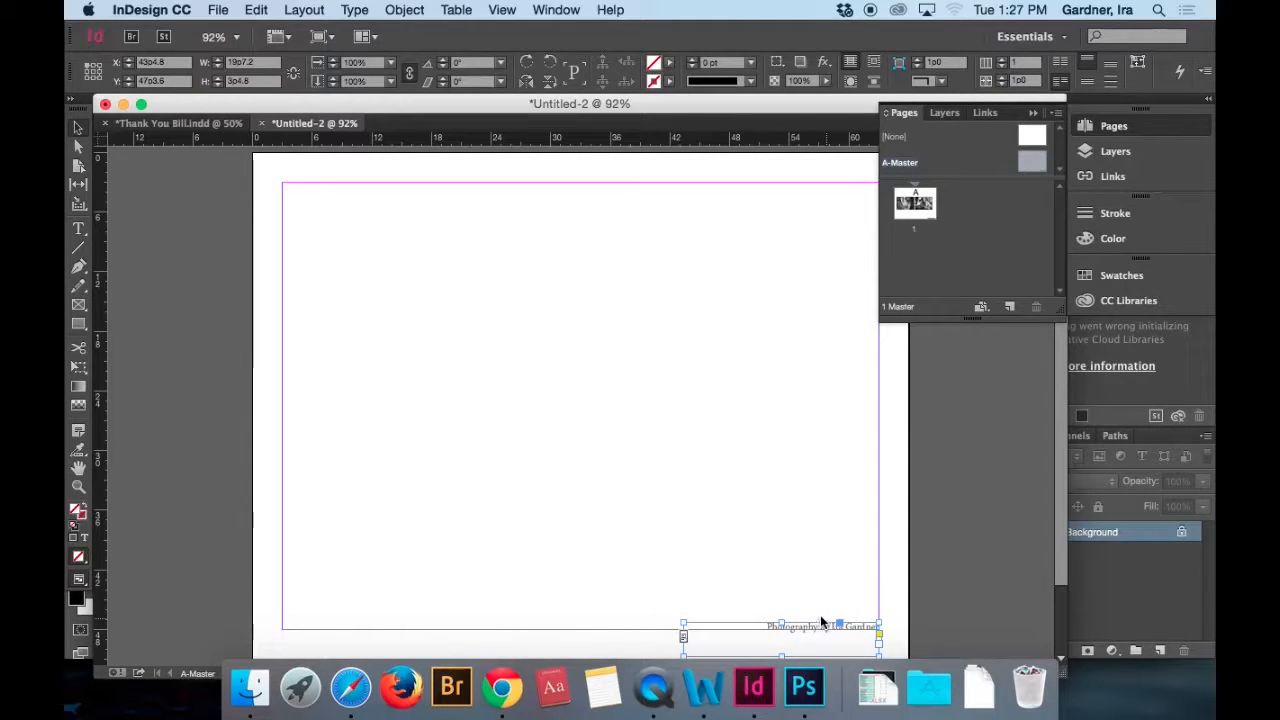
Return to page 1 and insert 4 pages after it based on A-Master.
double_click(914, 205)
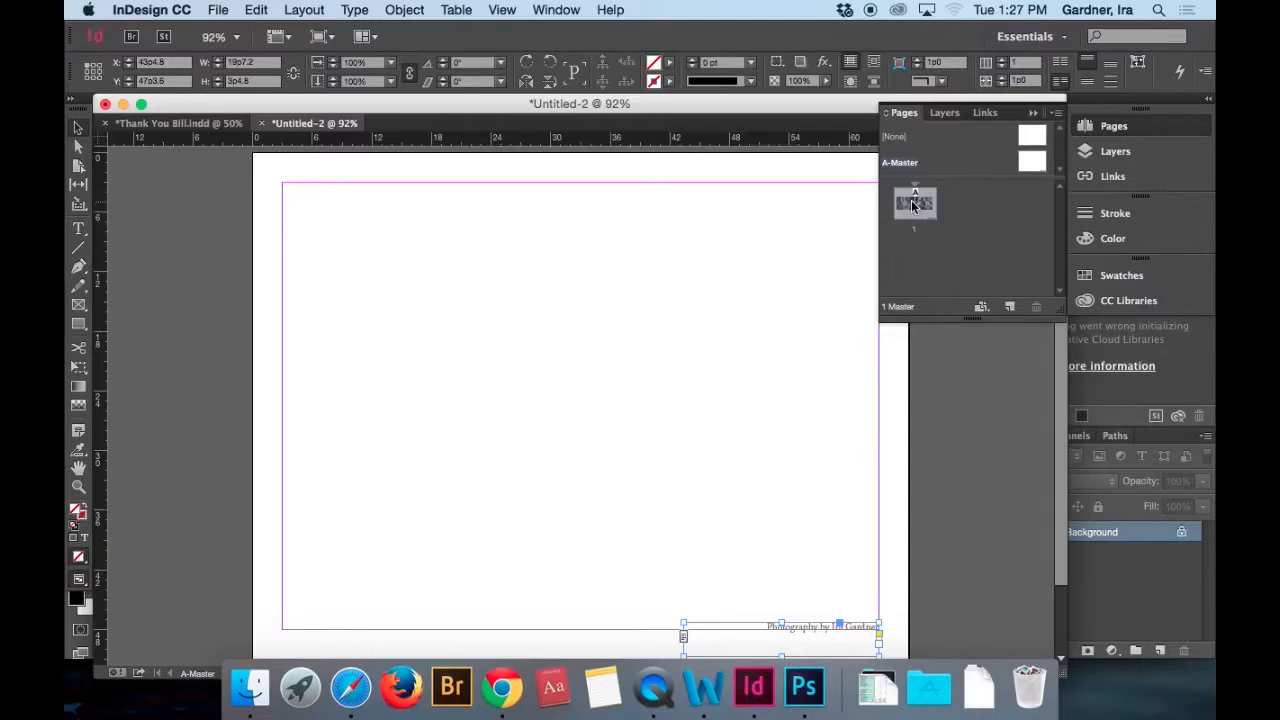
left_click(304, 10)
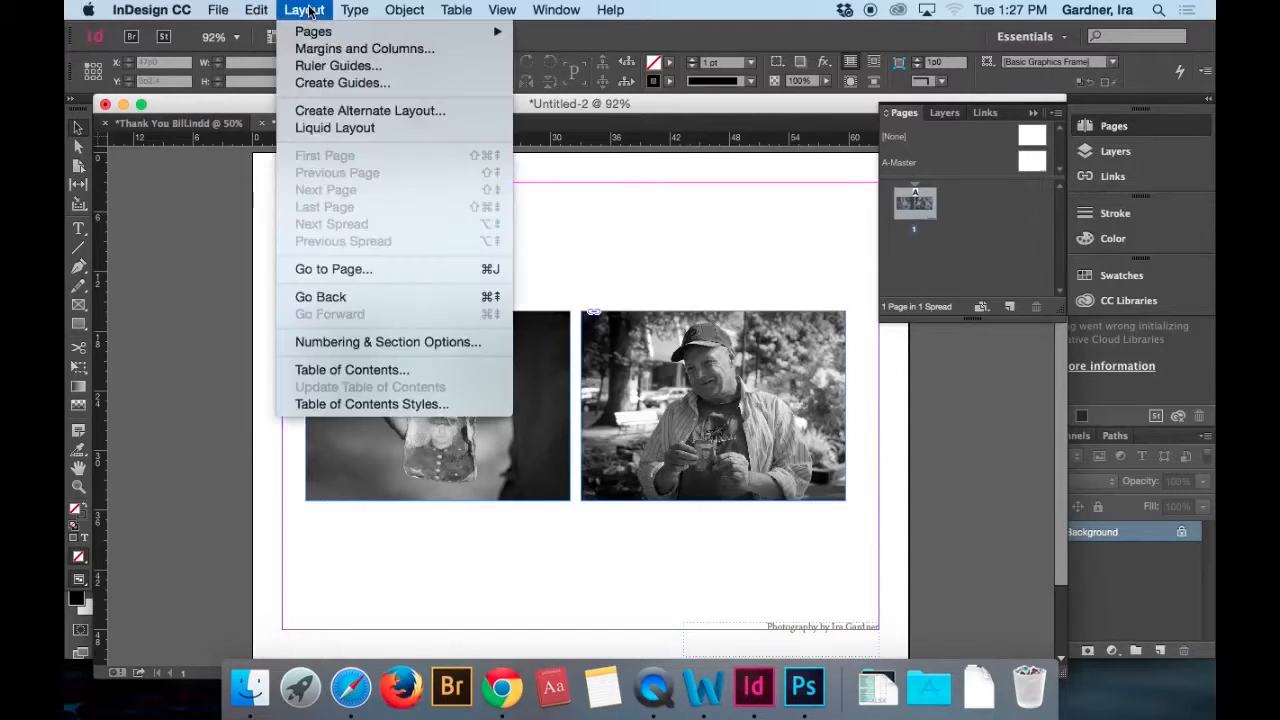
mouse_move(330, 31)
left_click(548, 51)
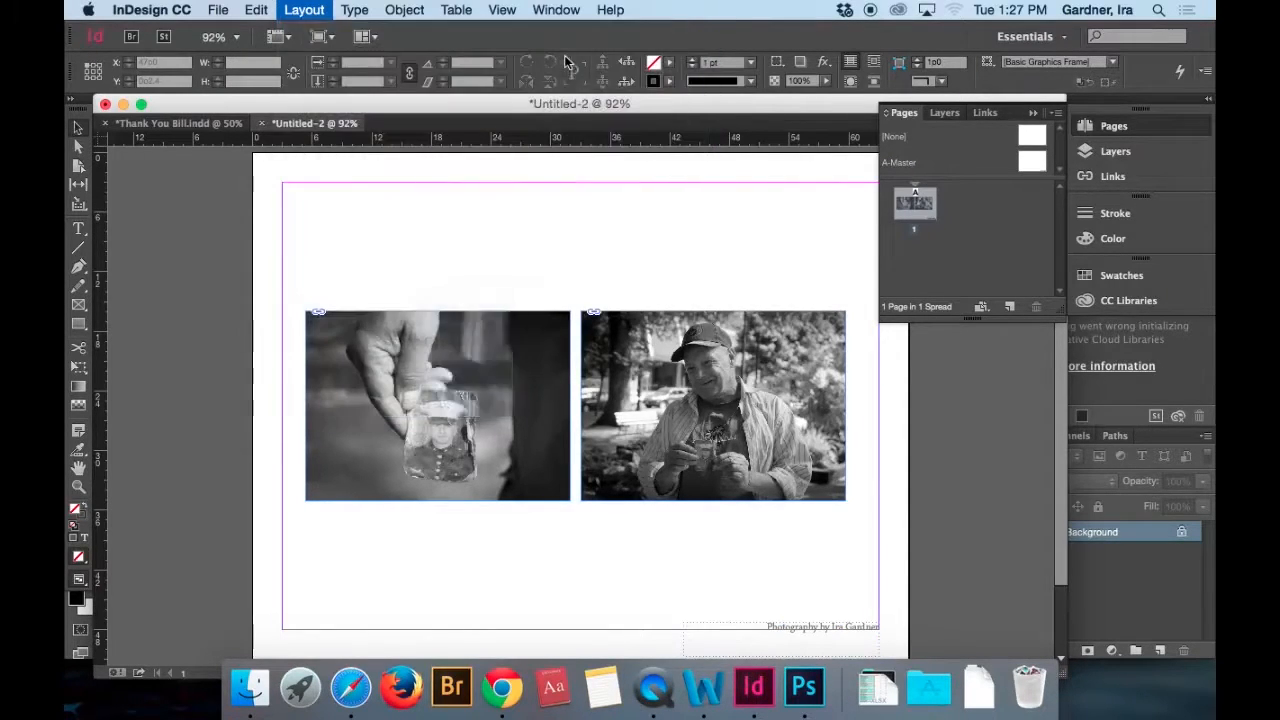
type("4")
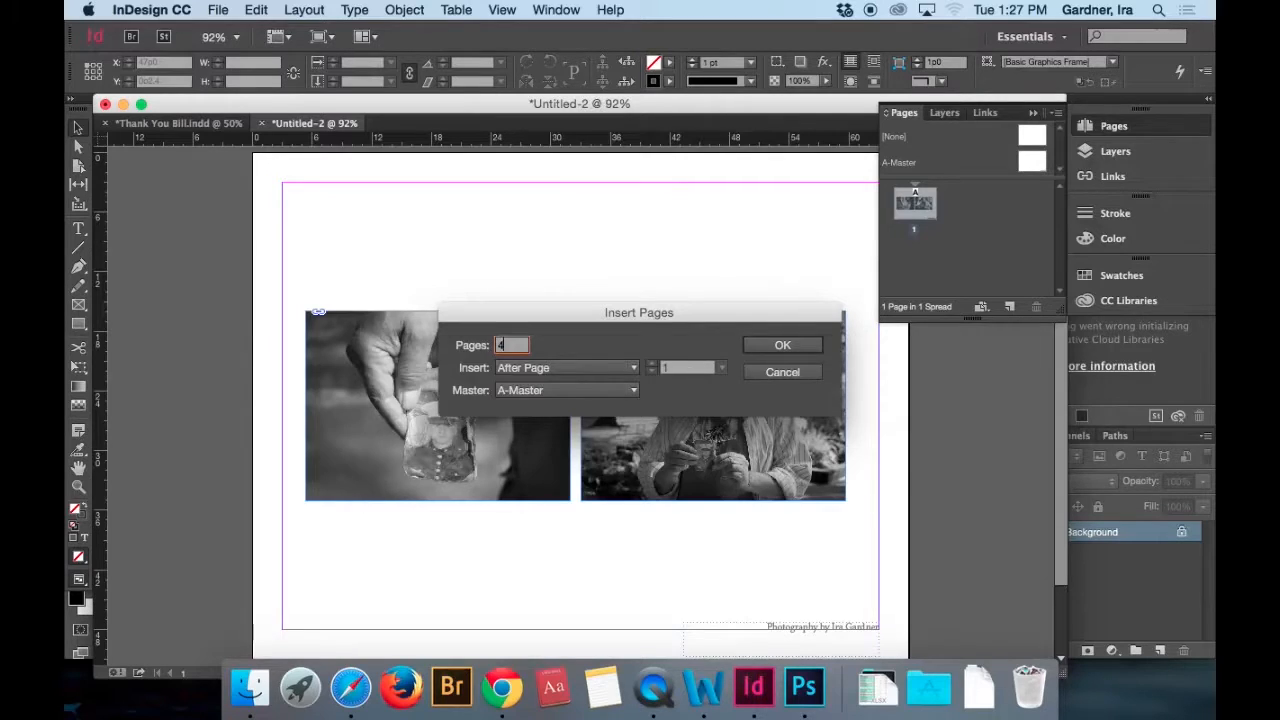
key("Return")
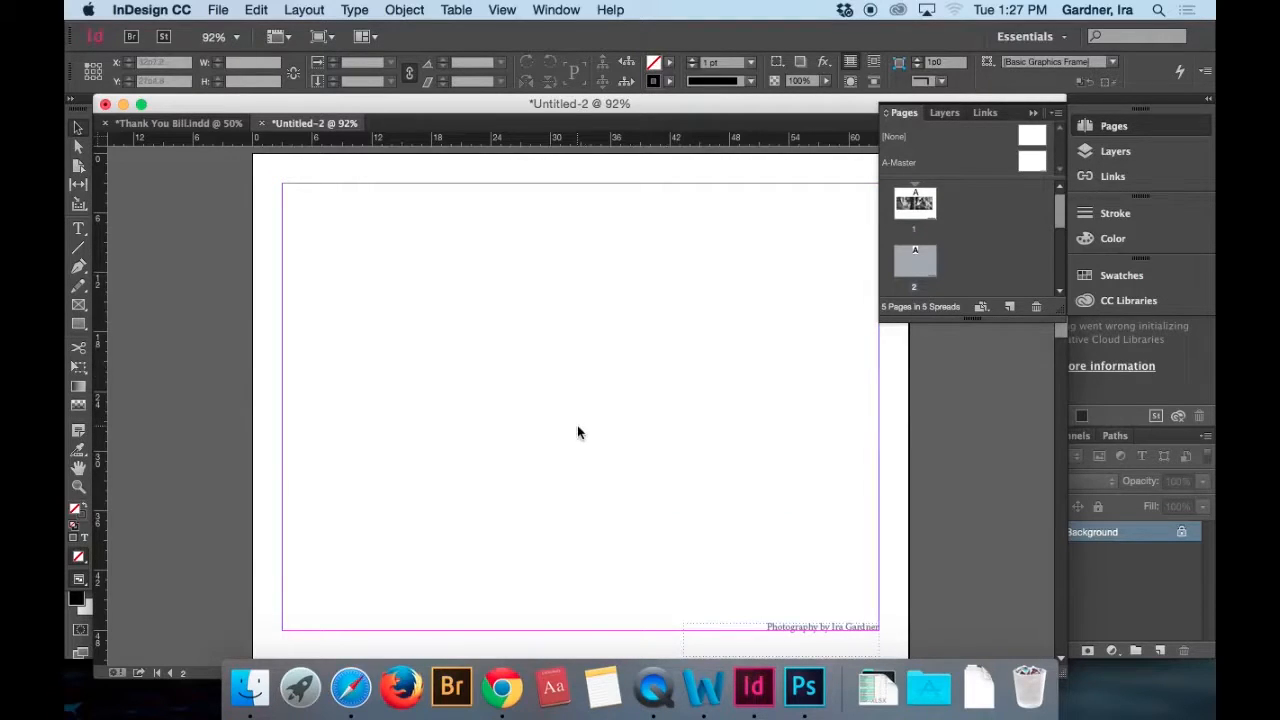
Place the HereANDT…how037.jpg photo on page 2 at about 34p1 by 35p0 and center it at about X 15p11.4, Y 8p0.
key("super+d")
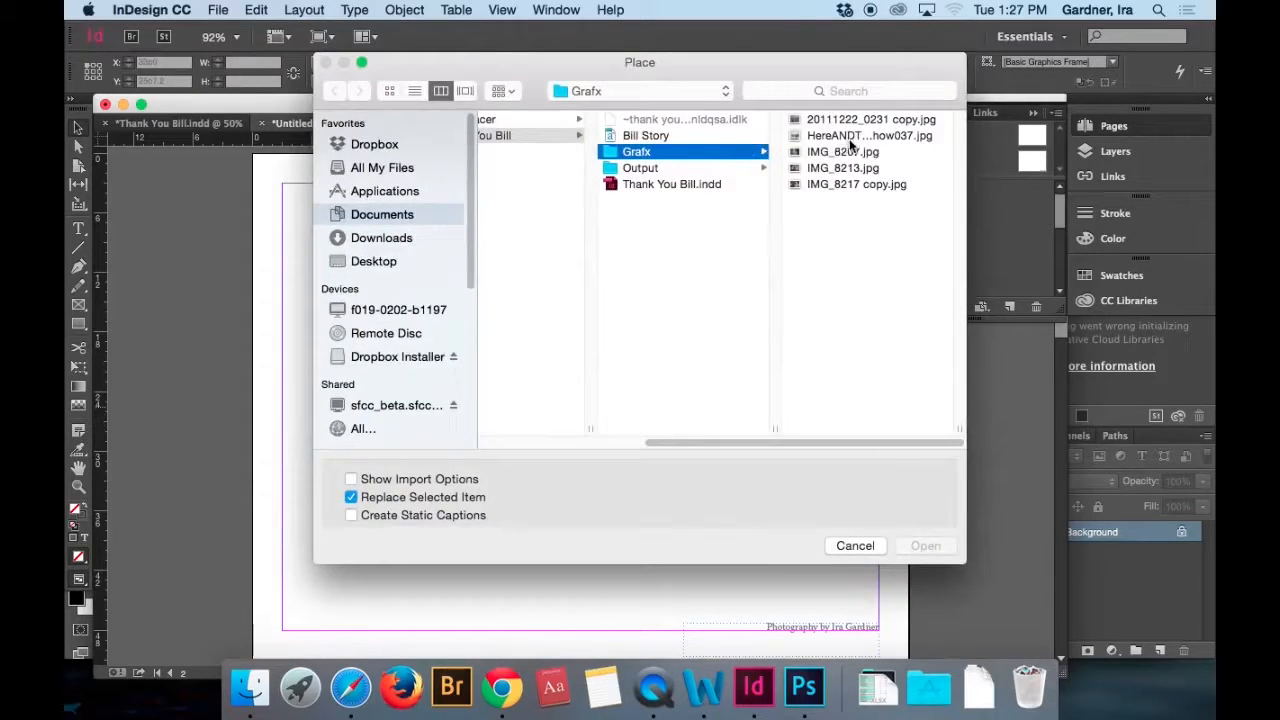
double_click(848, 137)
left_click_drag(454, 216, 793, 561)
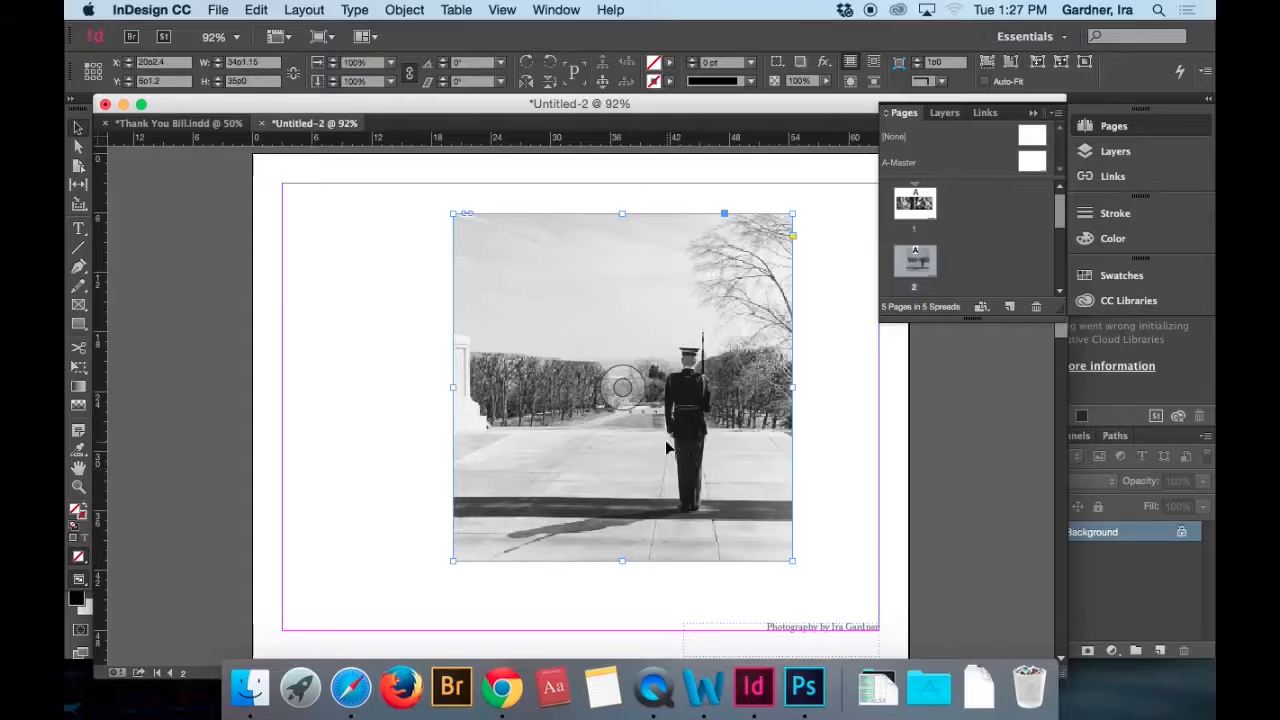
left_click_drag(660, 447, 617, 462)
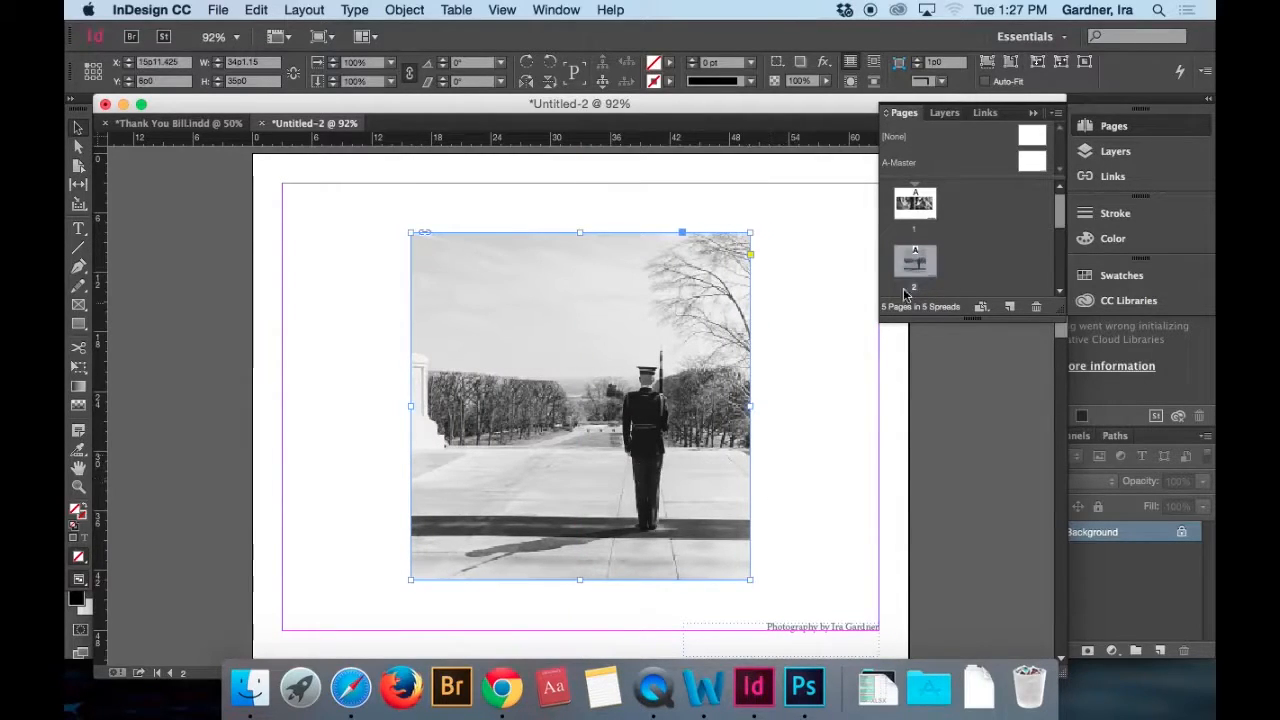
Place 20111222_0231 copy.jpg on page 3 at about 40p8 by 32p6 and center it at about X 12p6.4, Y 9p2.8.
scroll(999, 276, "down", 4)
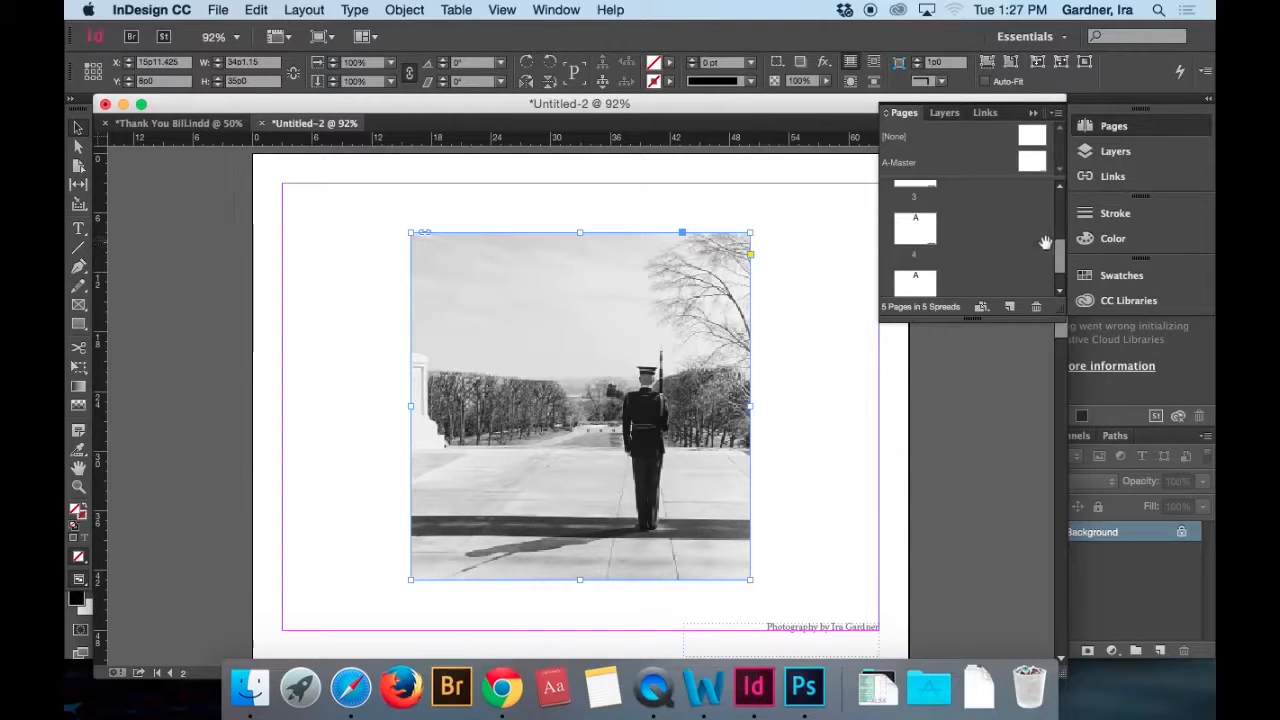
scroll(1058, 253, "up", 1)
scroll(1058, 253, "up", 1)
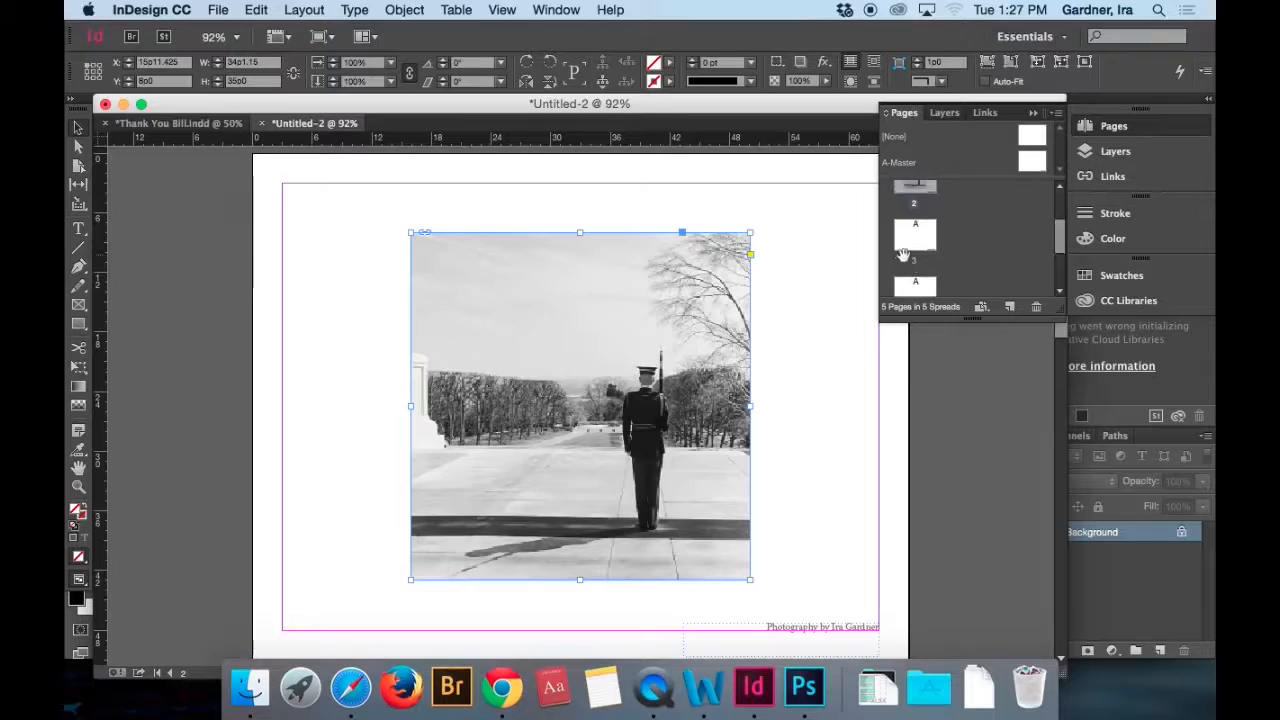
double_click(915, 235)
key("super+d")
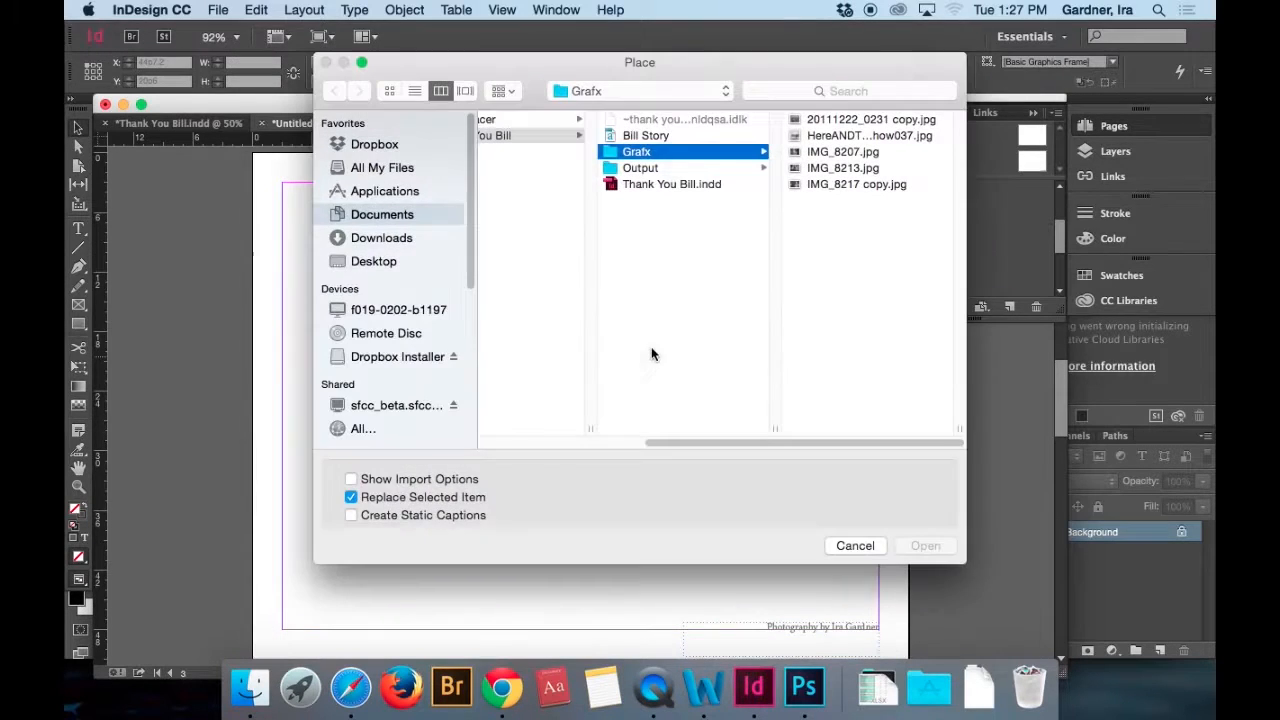
double_click(820, 118)
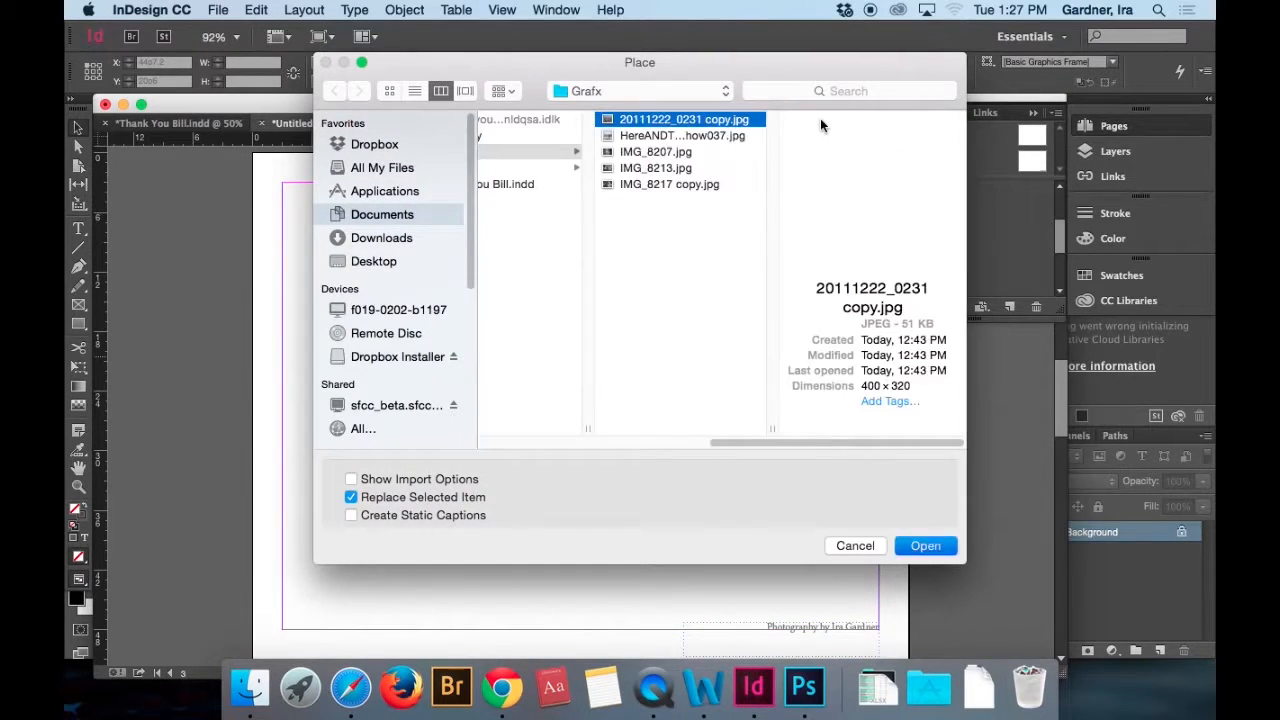
left_click_drag(372, 240, 770, 521)
mouse_move(584, 459)
left_mouse_down()
mouse_move(603, 458)
mouse_move(591, 449)
mouse_move(592, 473)
left_mouse_up()
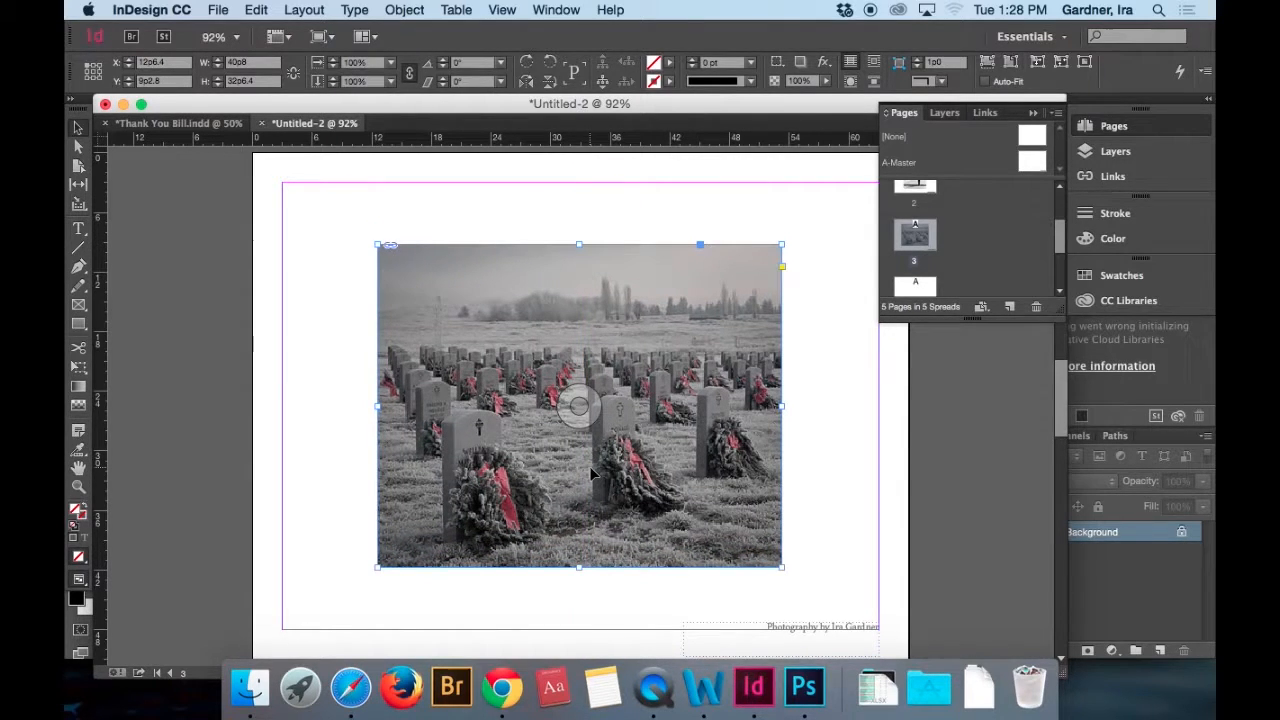
Preview the document pages in presentation mode, checking the photos and the credit, and return to the layout on page 4.
key("shift+w")
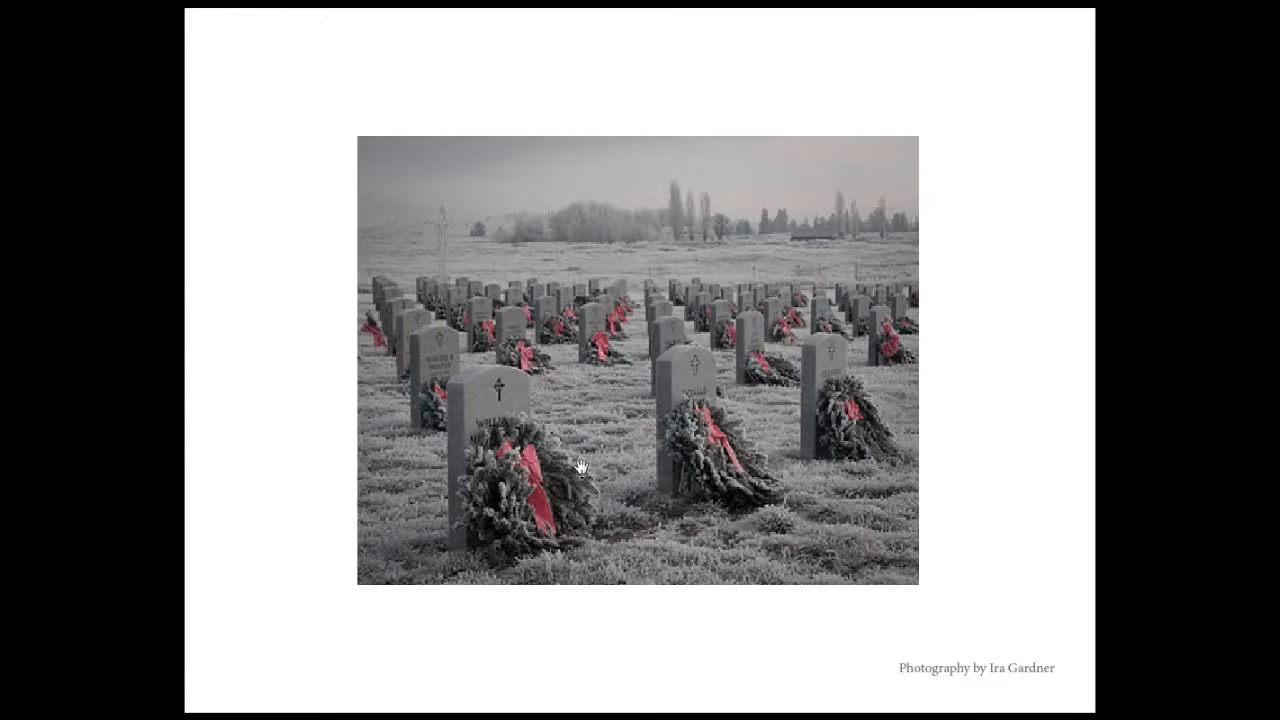
left_click(581, 467)
left_click(581, 467)
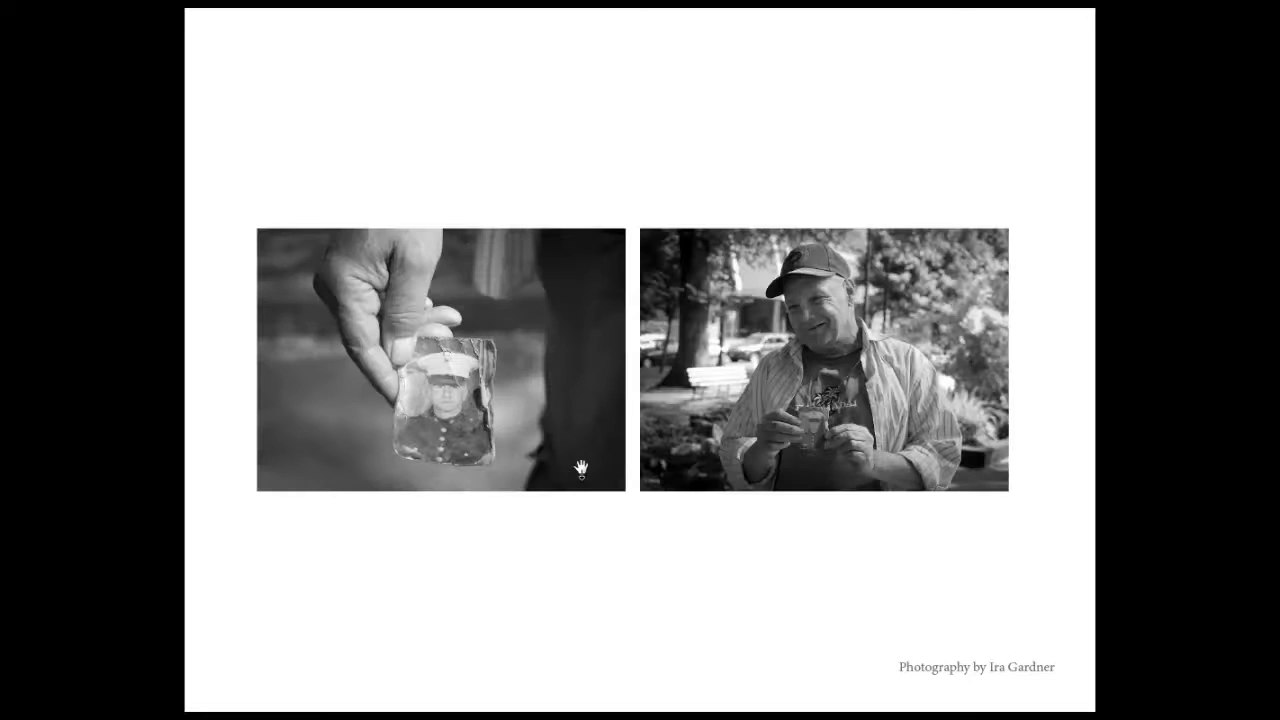
key("Left")
key("Left")
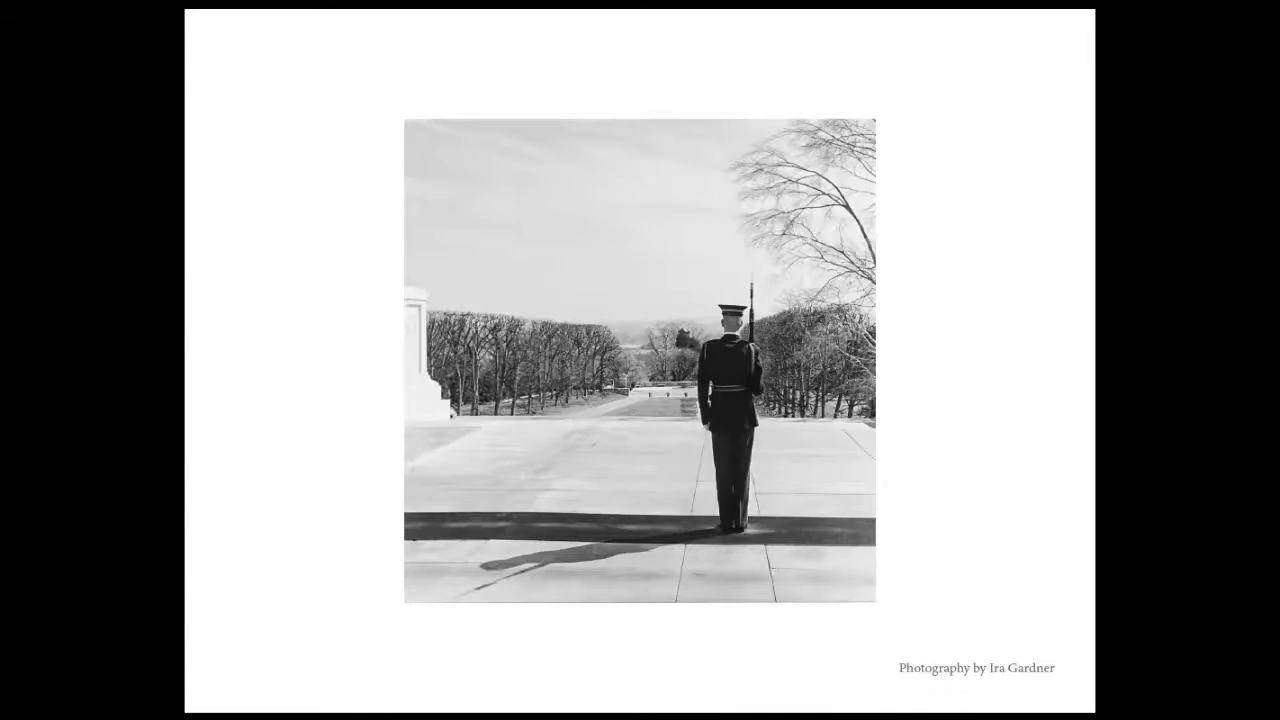
key("Left")
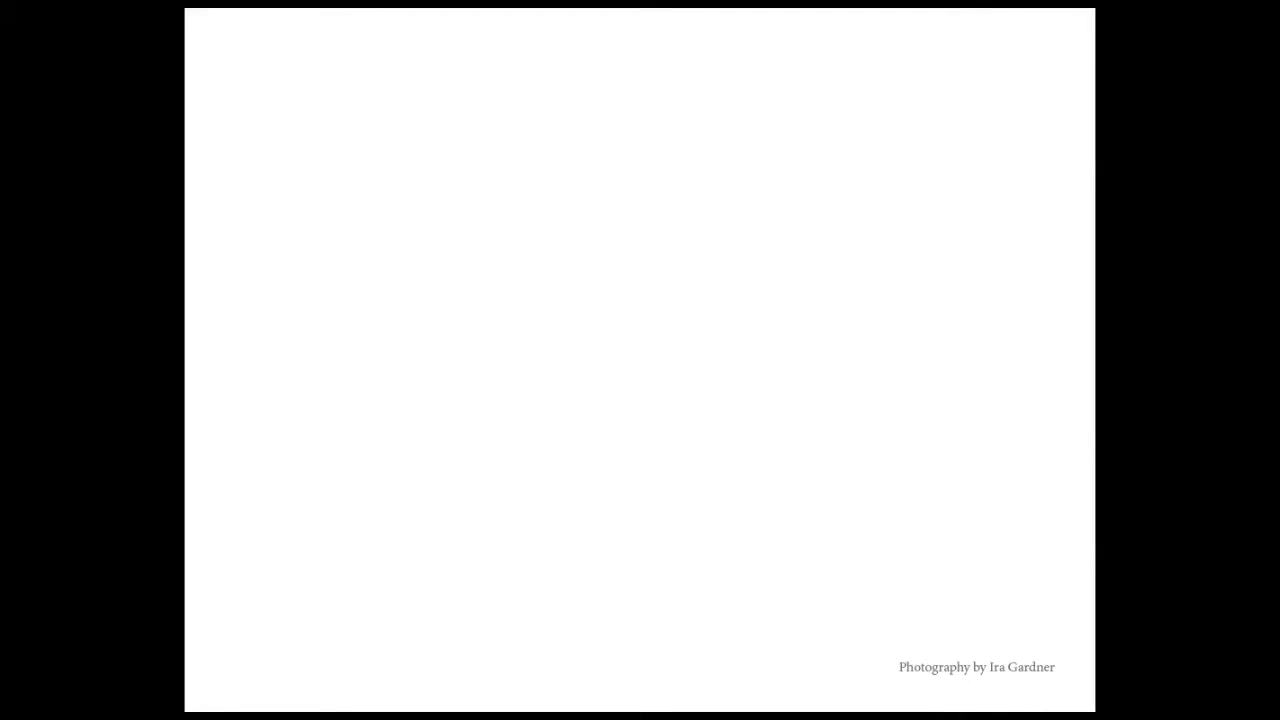
key("Escape")
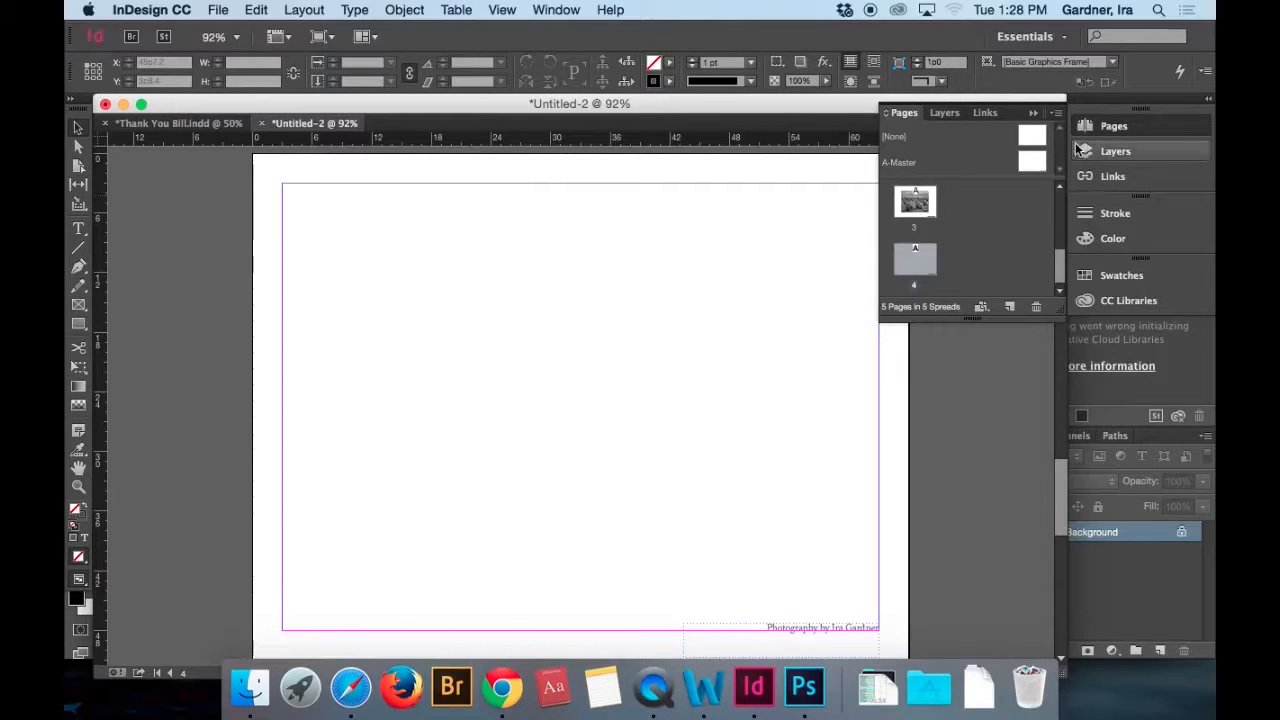
On A-Master, draw a text frame about 5p4 by 4p1 and insert a Current Page Number marker in it.
double_click(1033, 164)
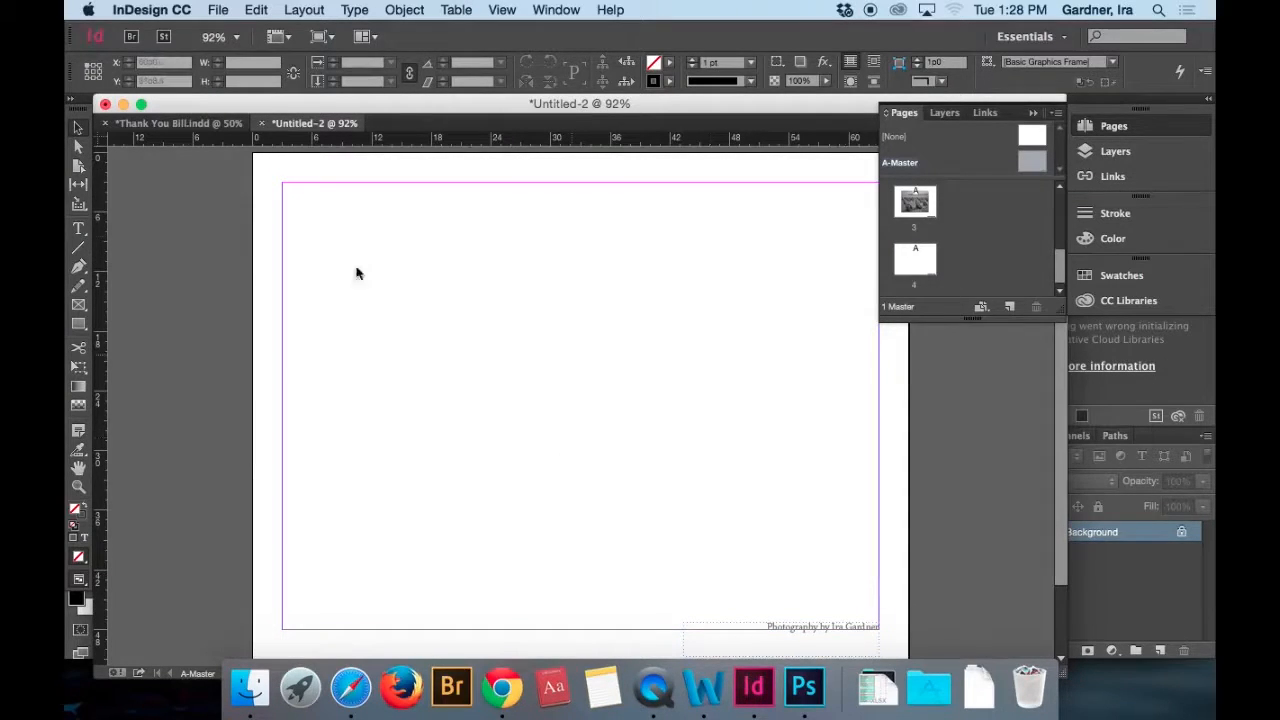
left_click(80, 231)
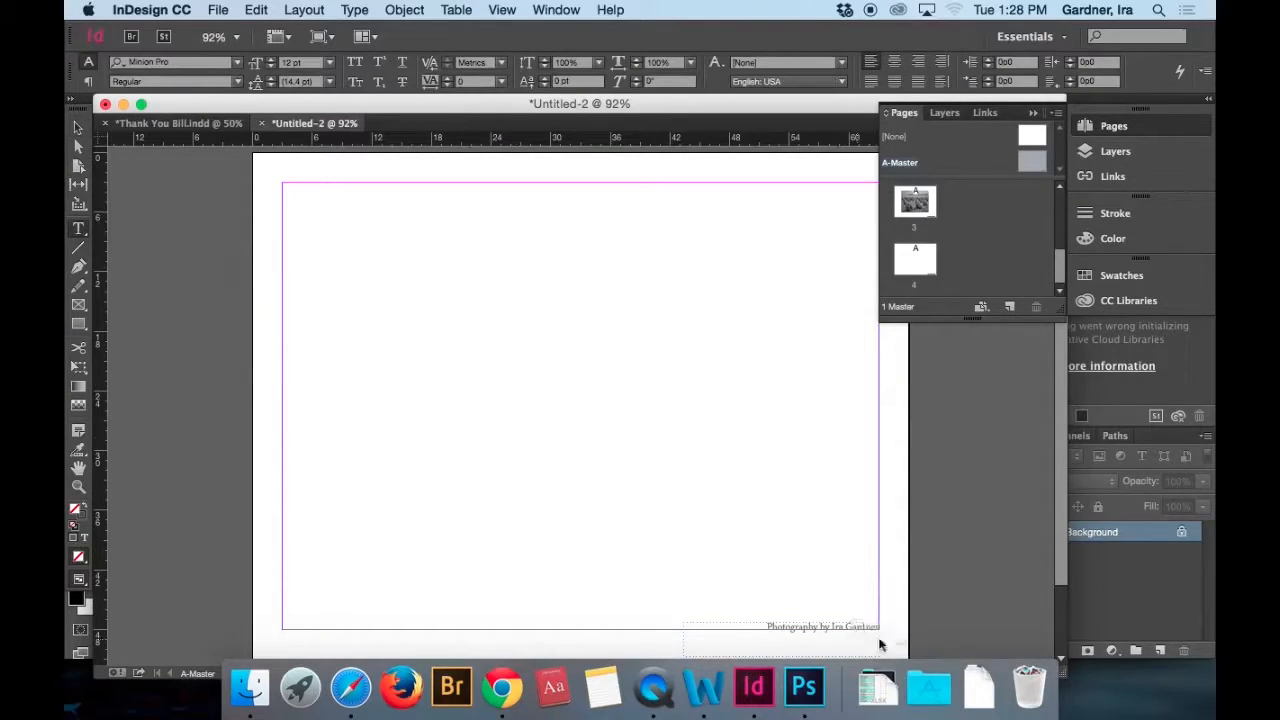
left_click_drag(782, 304, 834, 345)
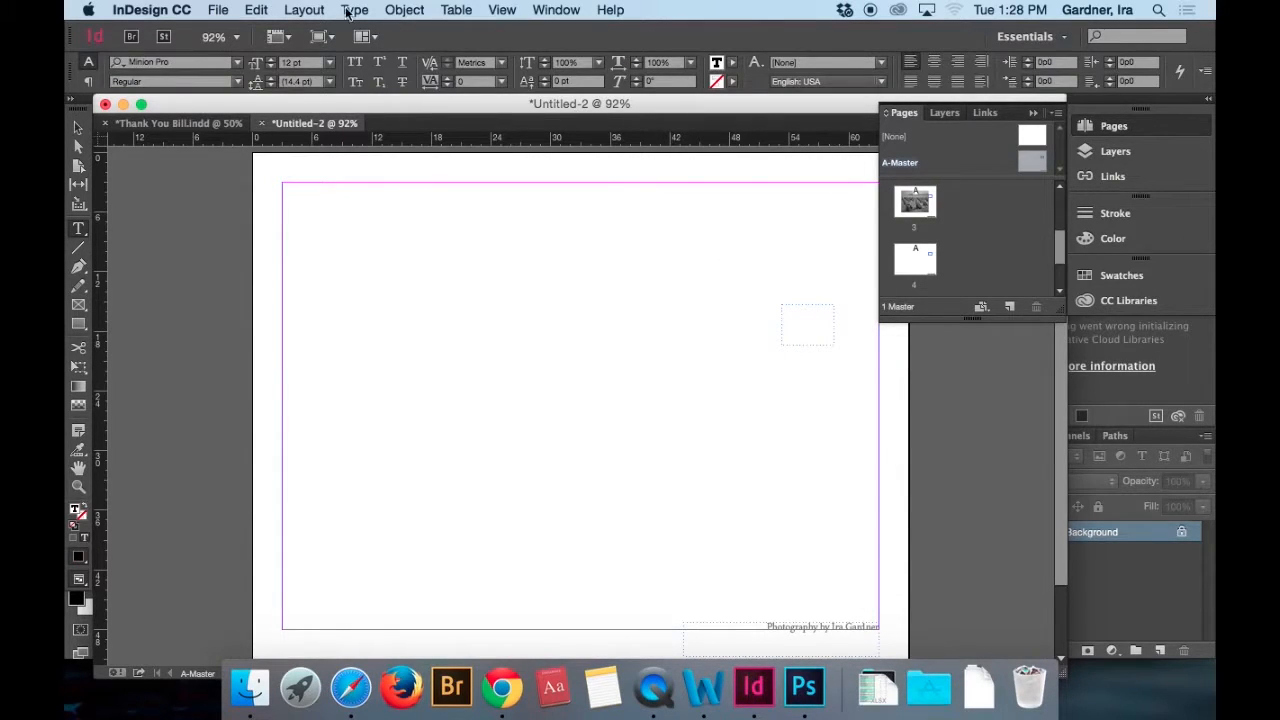
left_click(362, 10)
mouse_move(392, 334)
mouse_move(408, 490)
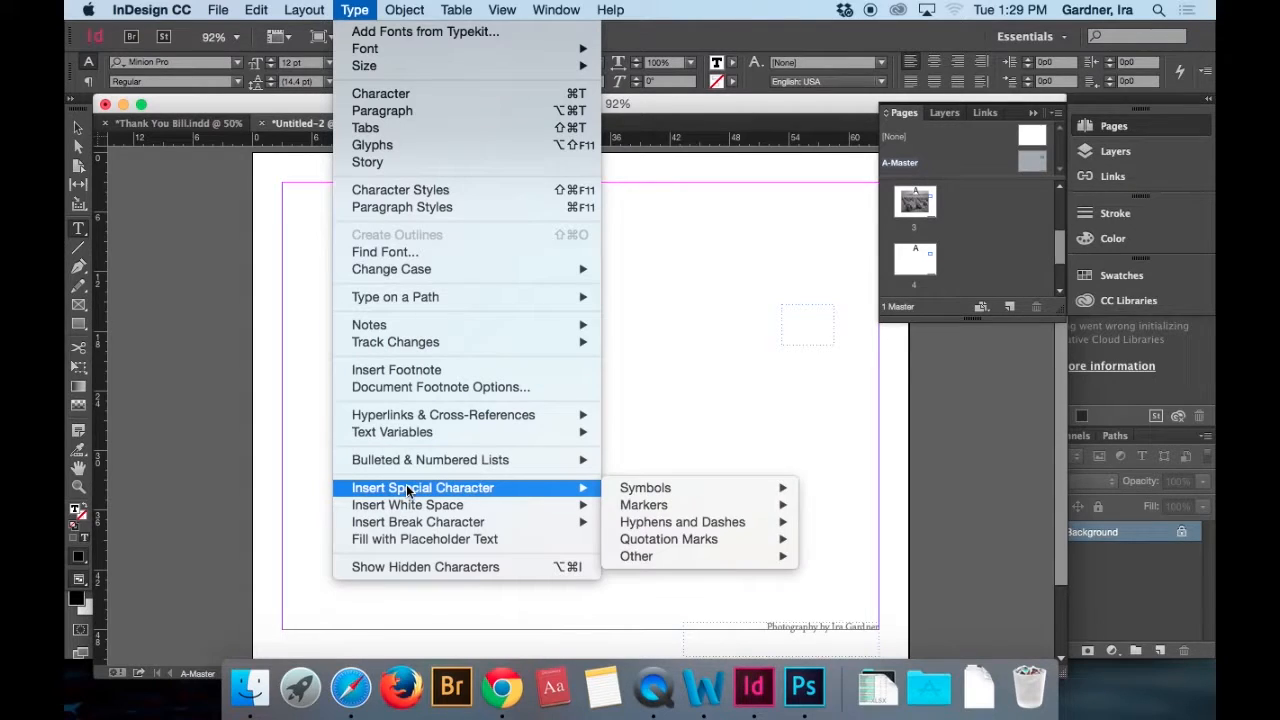
mouse_move(634, 513)
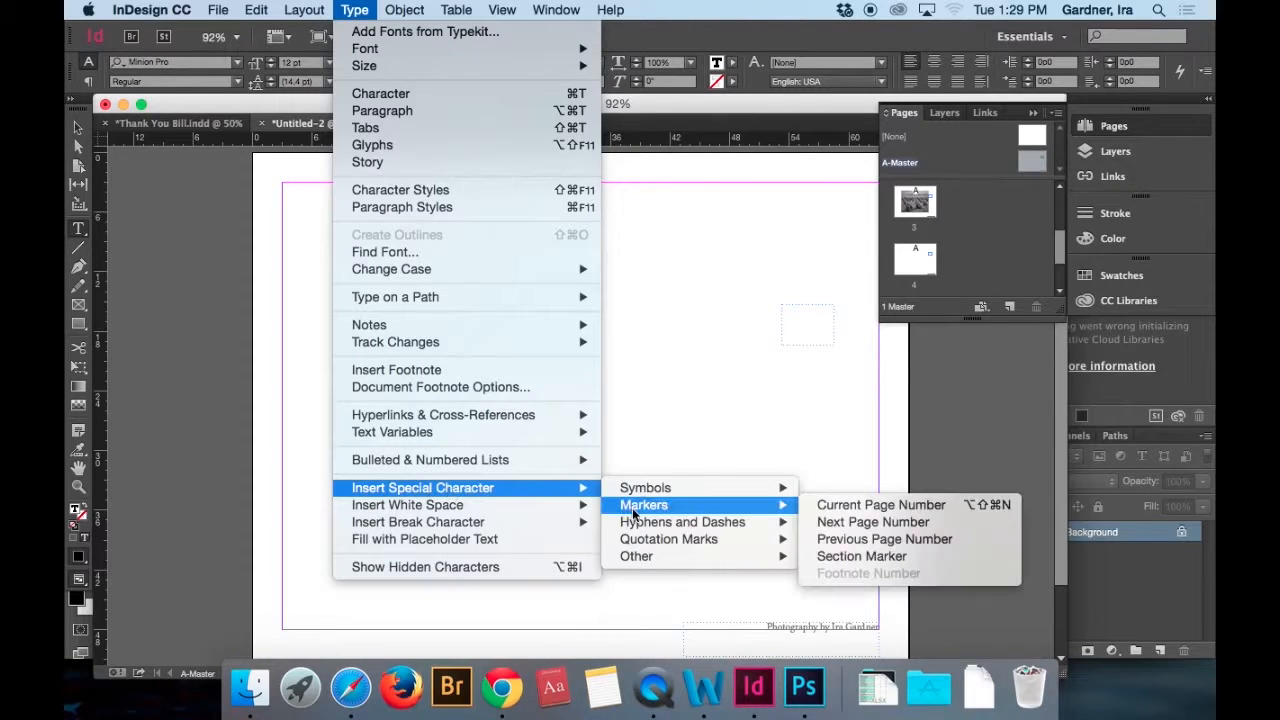
left_click(838, 505)
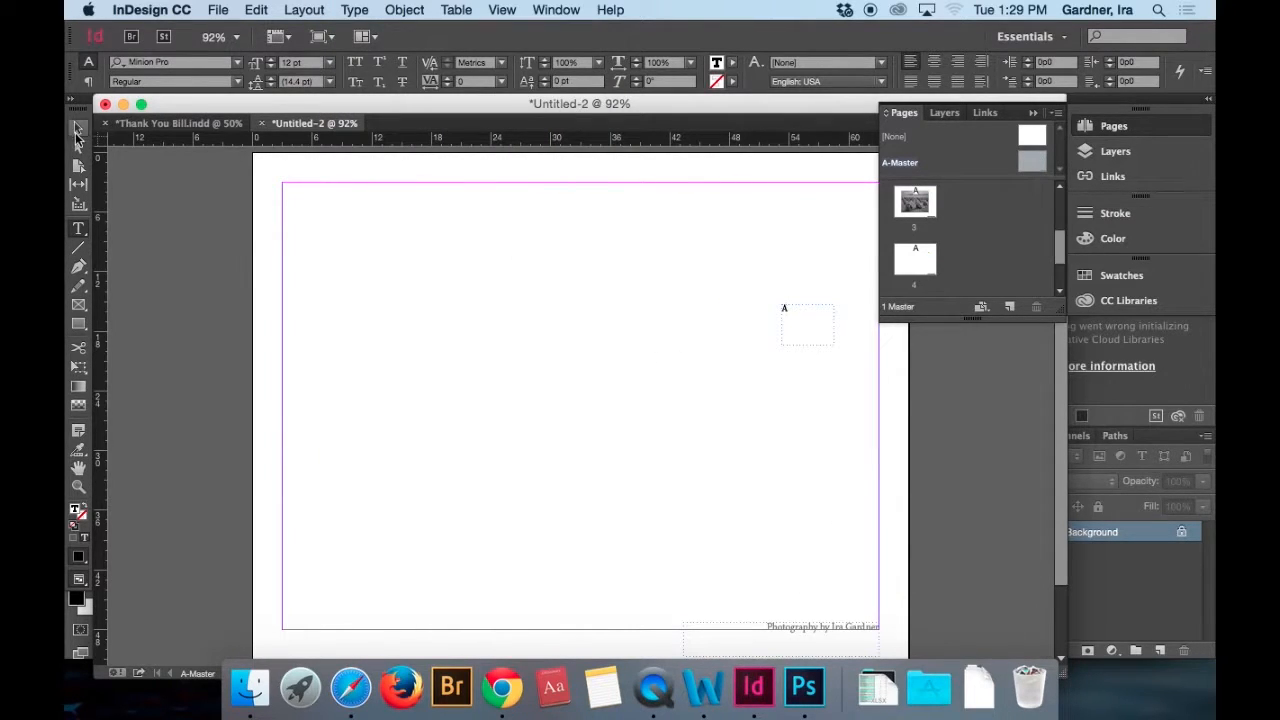
Set the master page number marker in the Copperplate font and right-align it.
key("super+a")
left_click(237, 63)
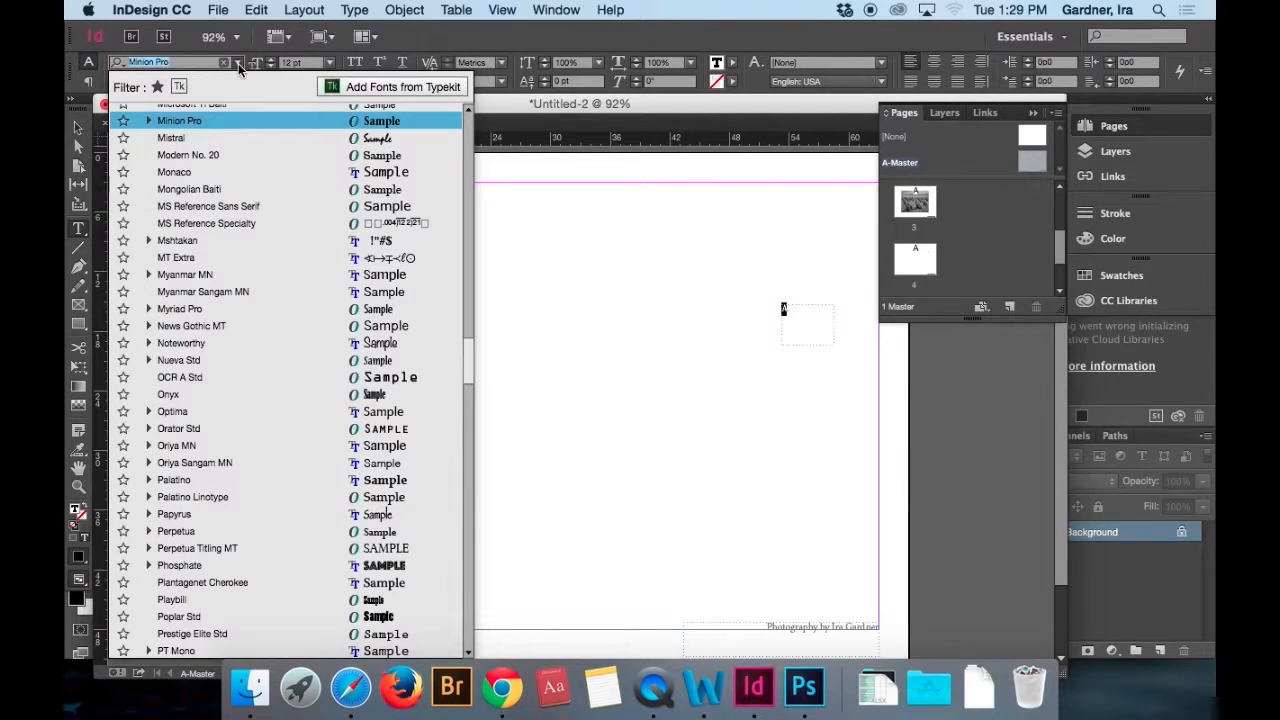
left_click(222, 158)
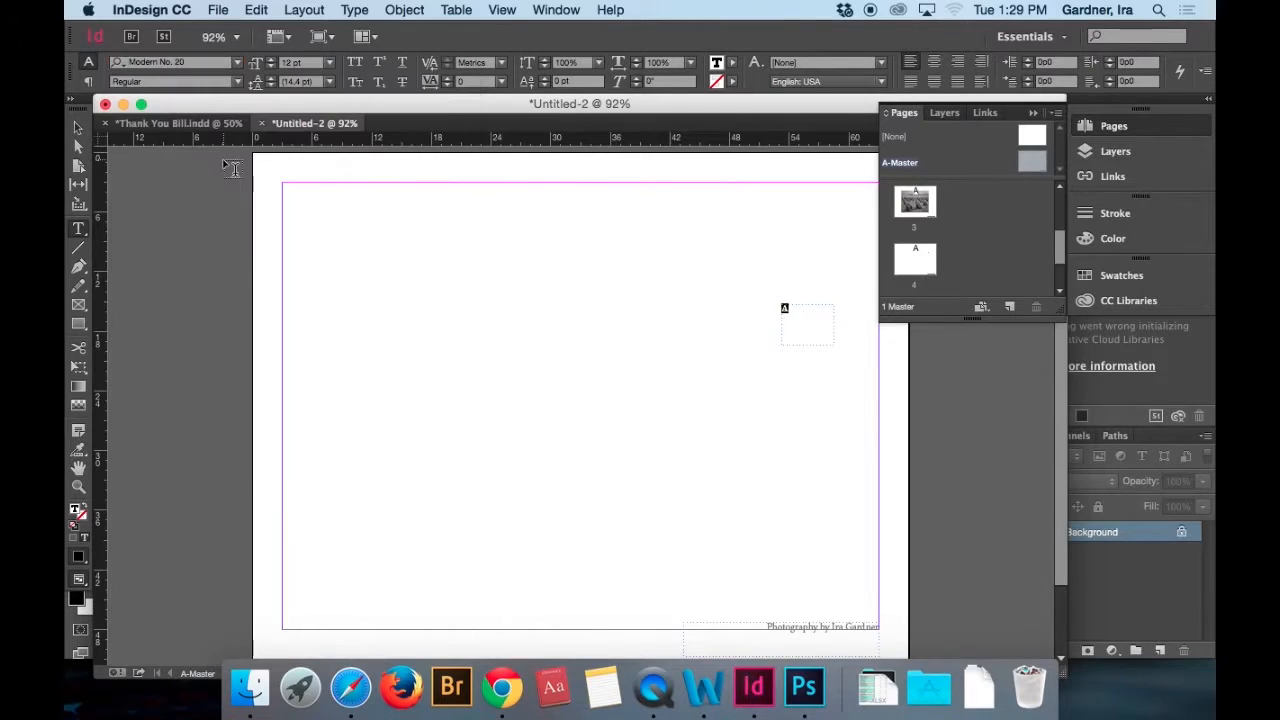
left_click(237, 63)
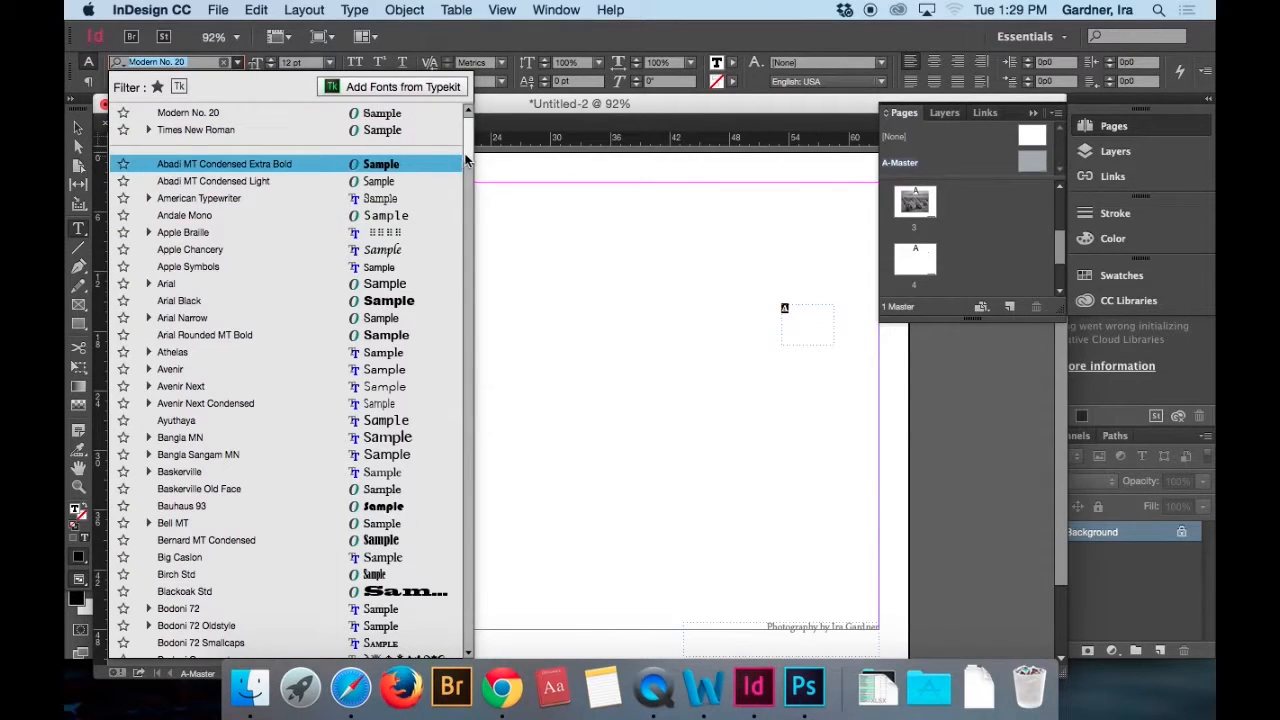
scroll(277, 333, "down", 2)
scroll(277, 335, "down", 10)
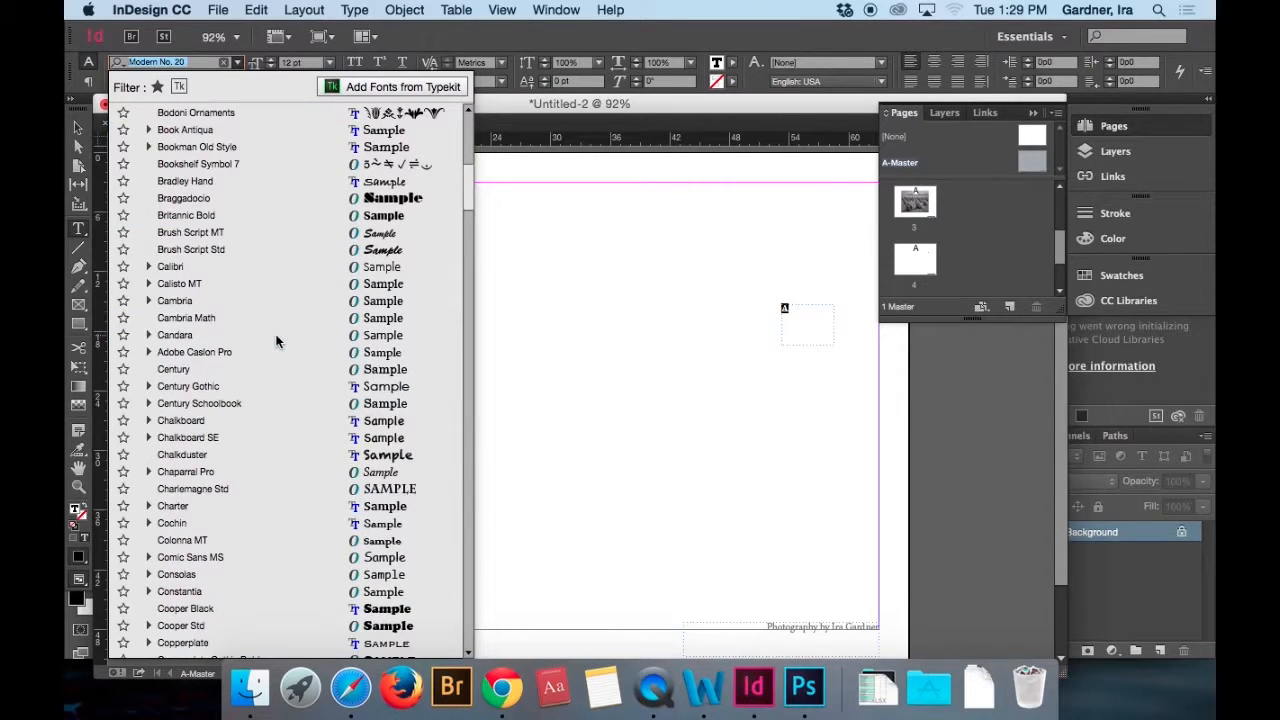
left_click(218, 641)
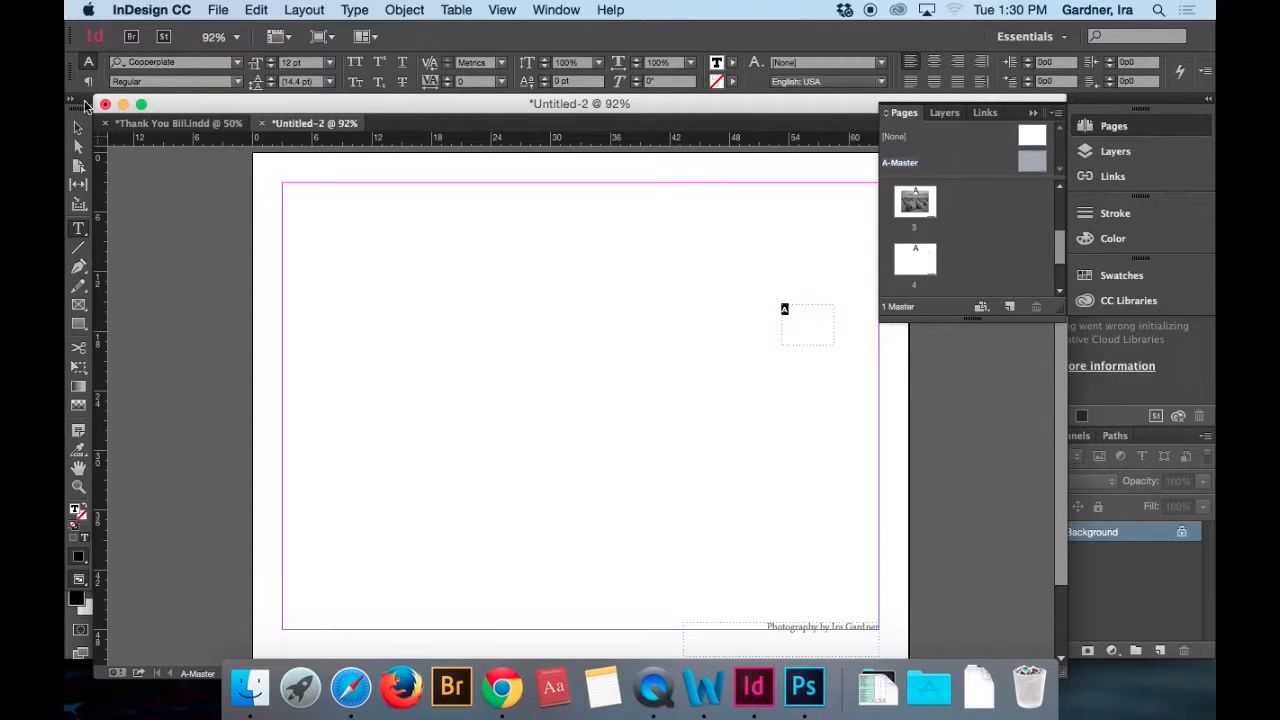
left_click(957, 62)
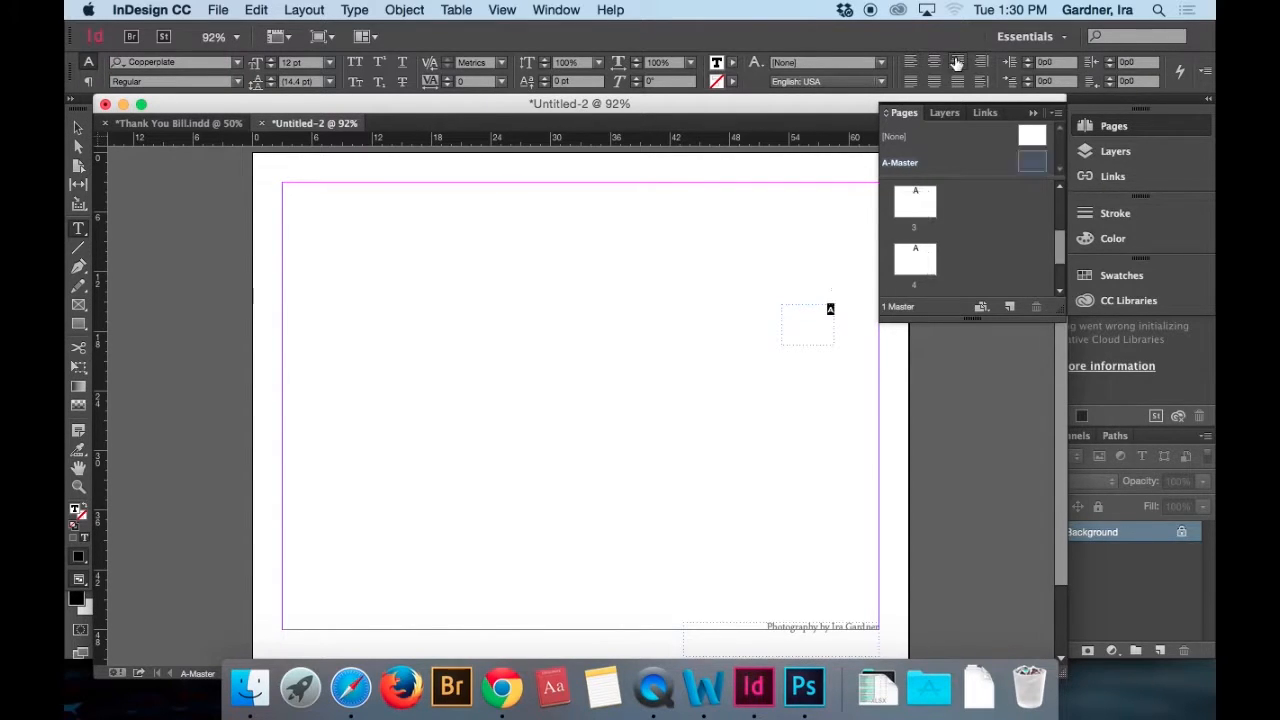
Move the page number frame directly below the photo credit, aligned with the right margin at about X 57p9.4, Y 48p7.
left_click(78, 128)
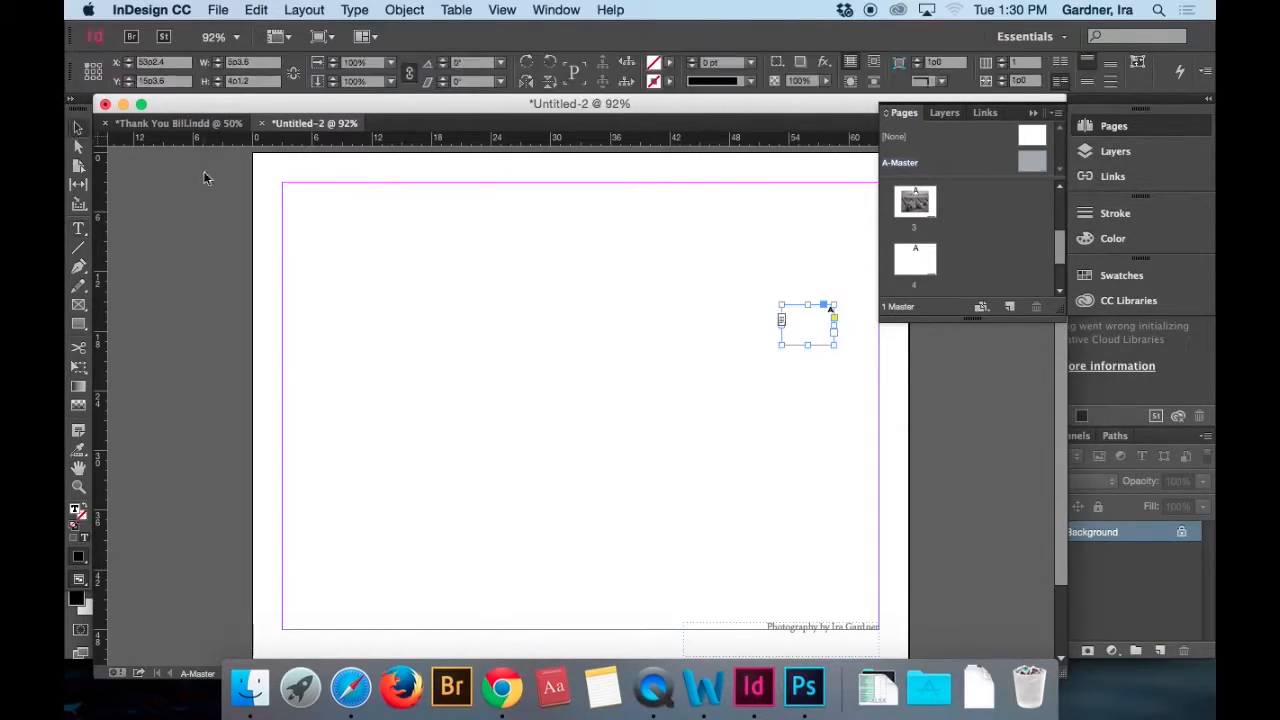
left_click_drag(817, 333, 869, 659)
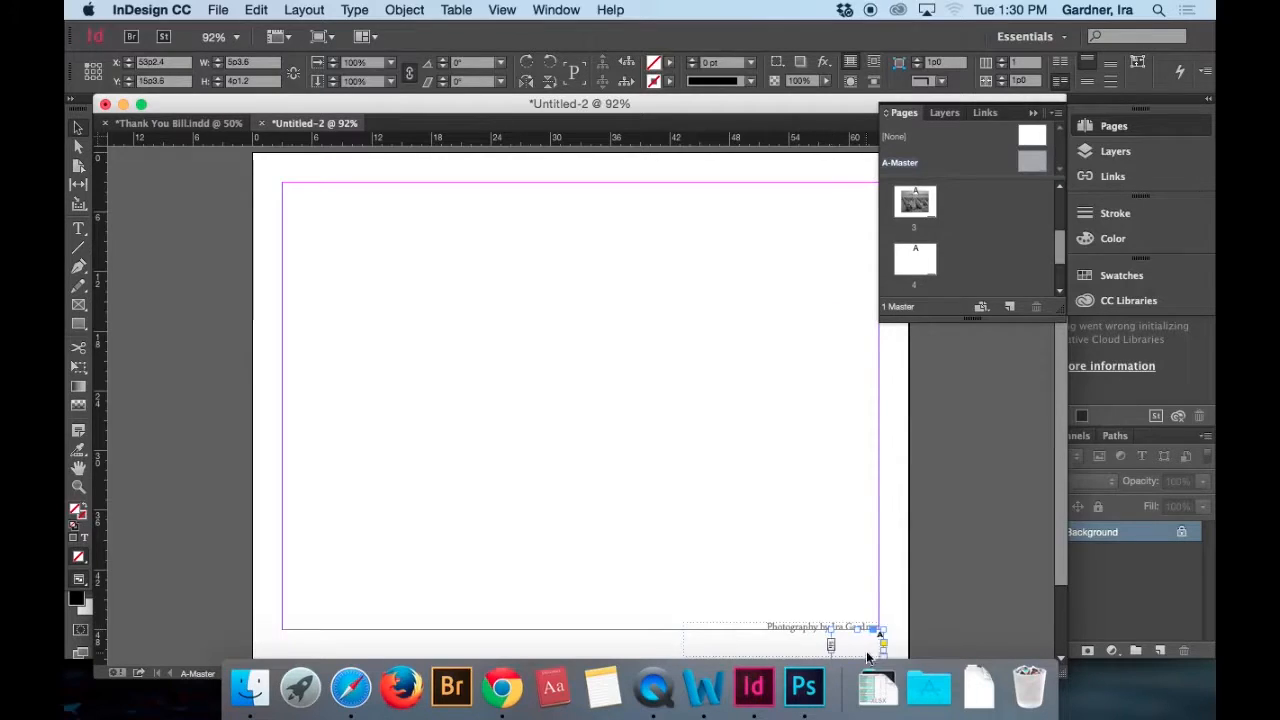
key("Left")
key("Left")
key("Left")
key("Left")
key("Left")
key("Down")
key("Down")
key("Down")
key("Down")
key("Down")
key("Down")
key("Down")
Preview pages 1 through 4 in presentation mode to check the automatic page numbering under the photo credit.
left_click_drag(934, 272, 916, 262)
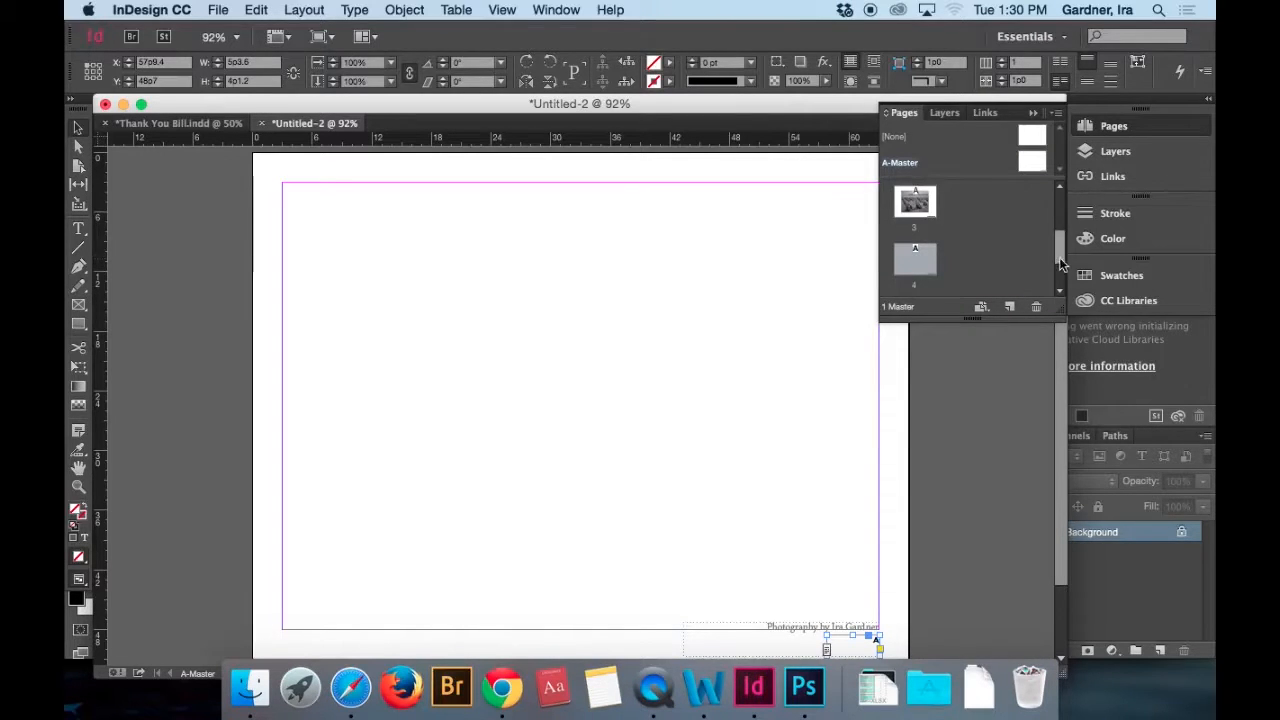
left_click_drag(1060, 259, 1060, 194)
double_click(916, 205)
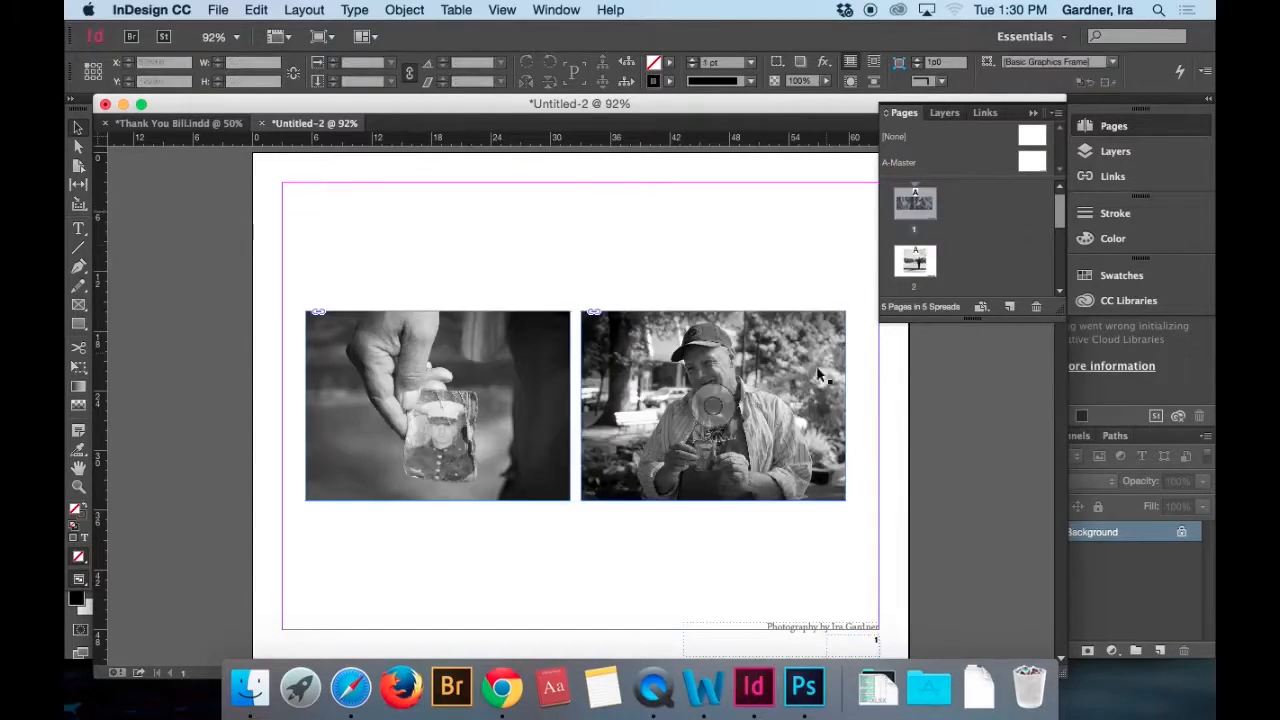
key("shift+w")
left_click(784, 254)
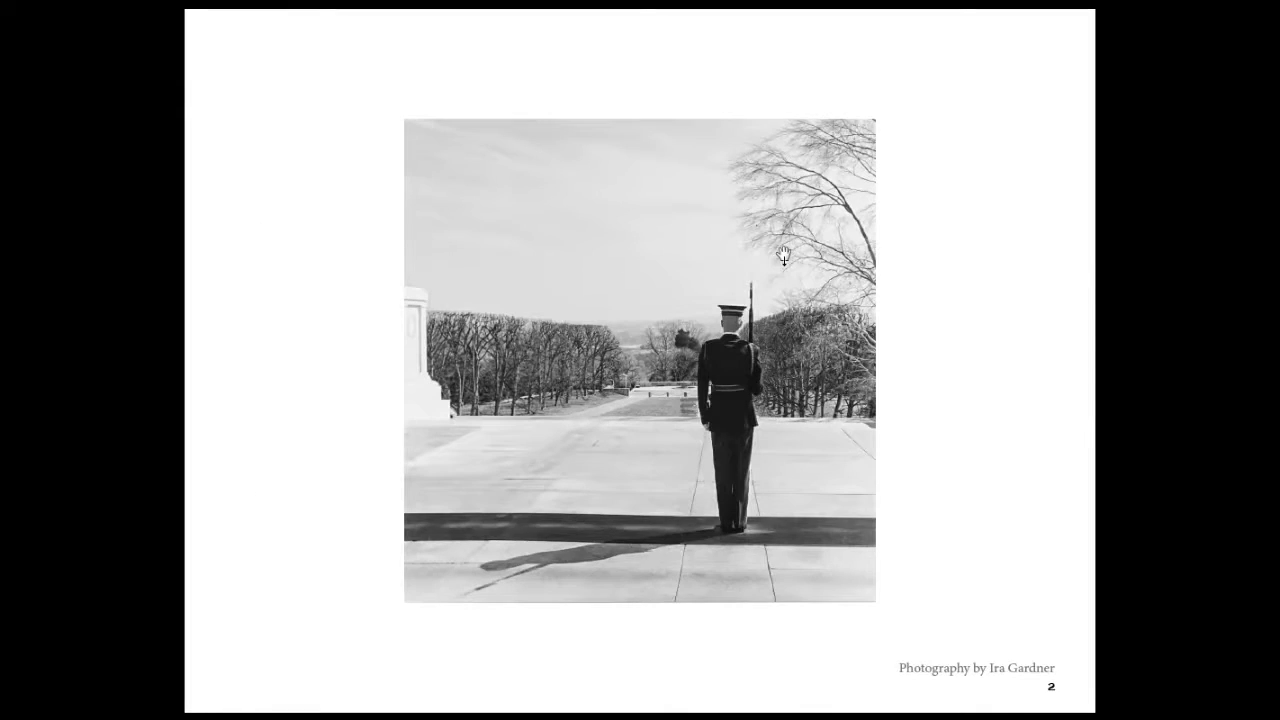
left_click(784, 254)
left_click(784, 254)
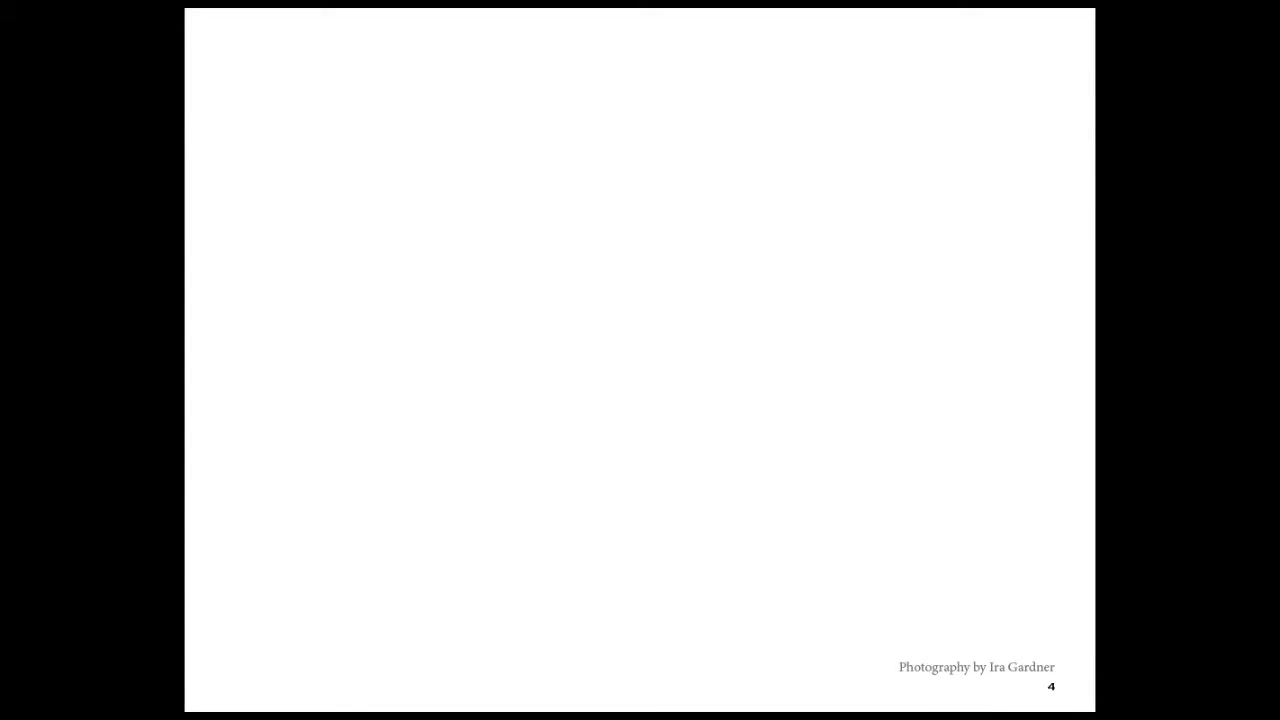
key("Escape")
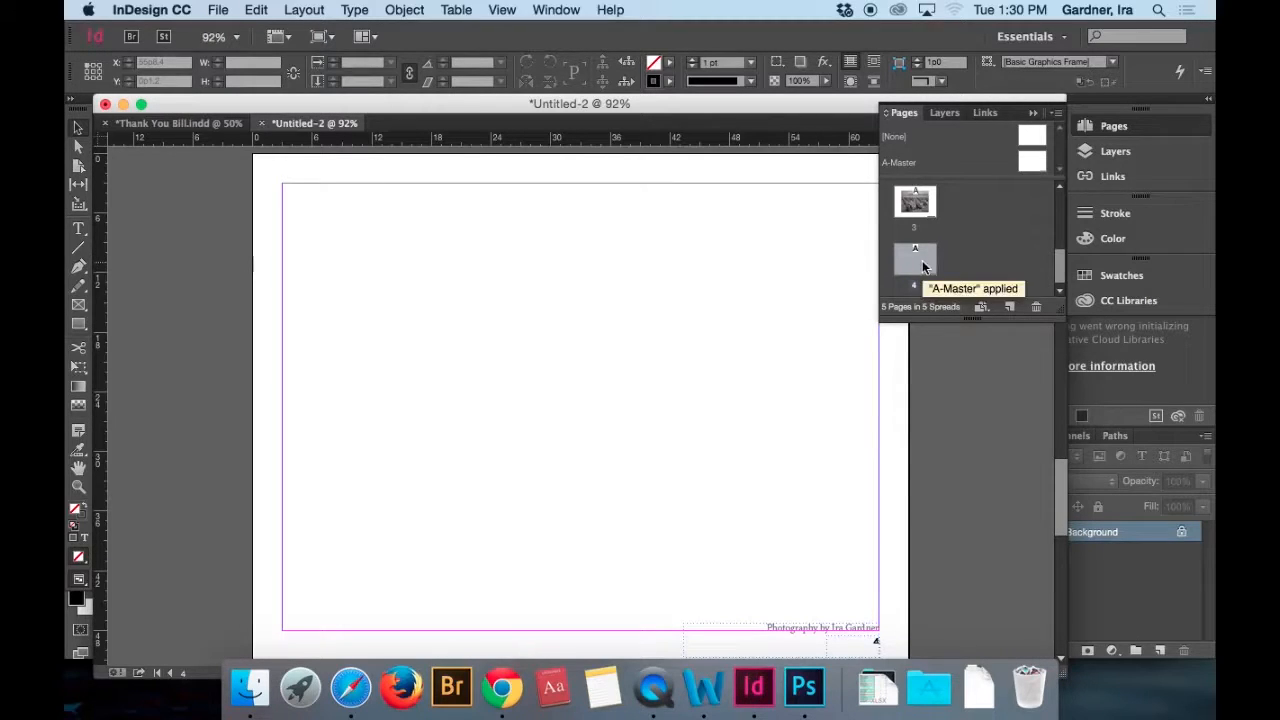
Apply the [None] master to page 4.
left_click(1055, 113)
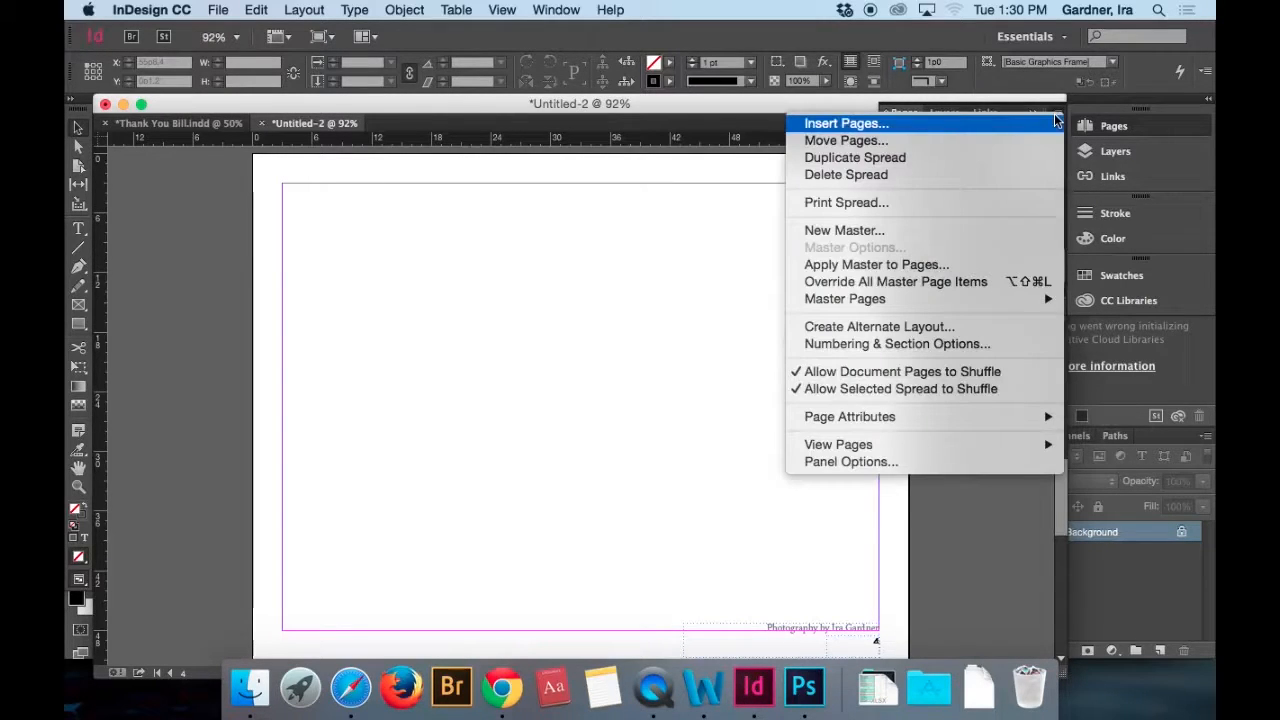
mouse_move(972, 297)
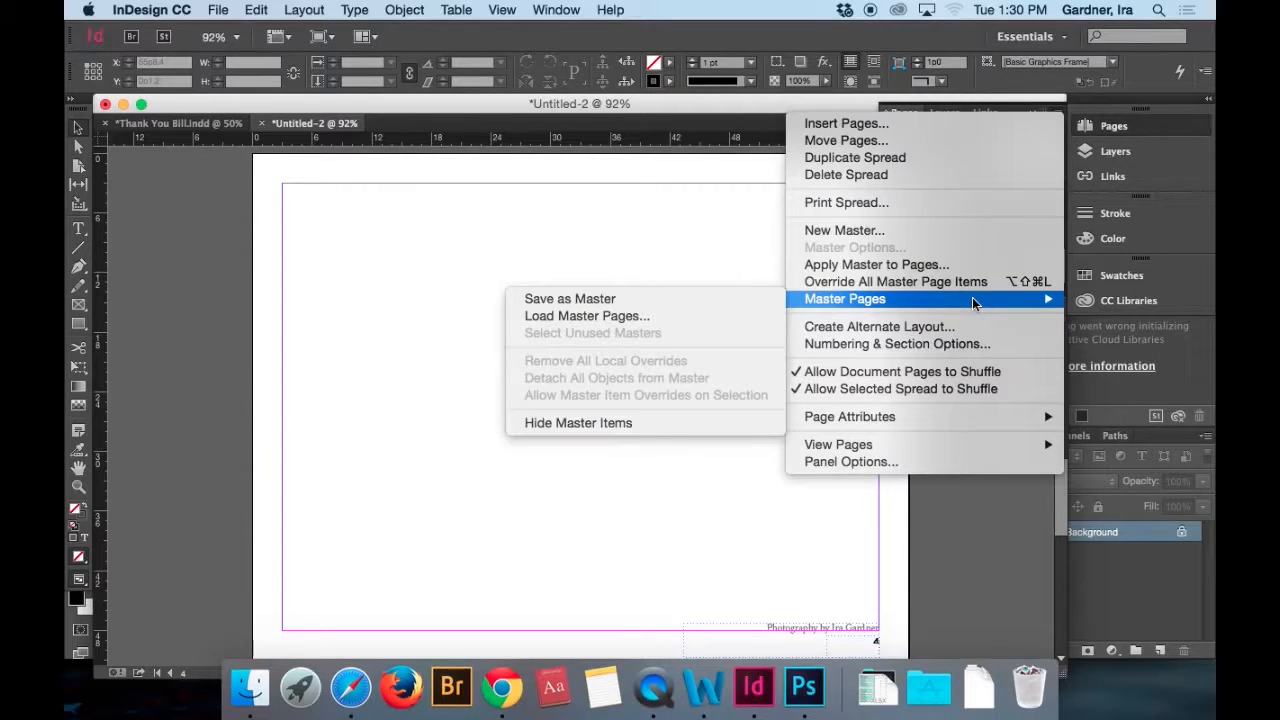
left_click(950, 266)
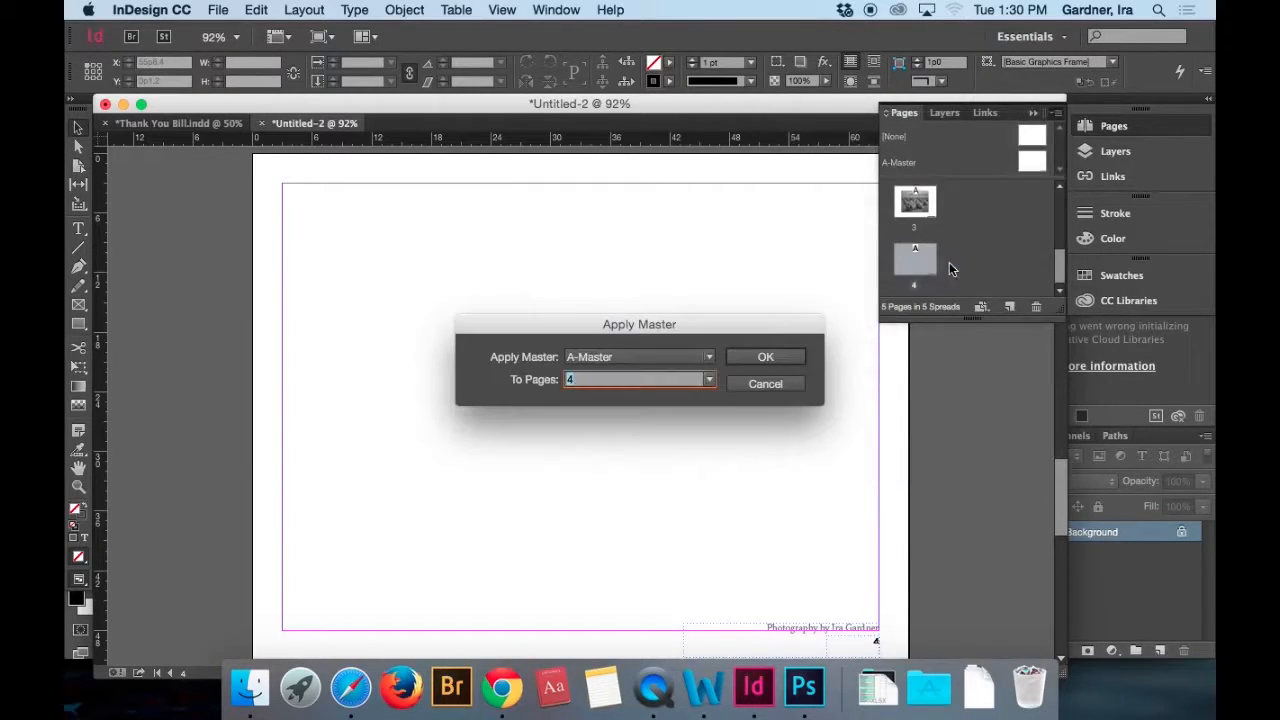
left_click(689, 359)
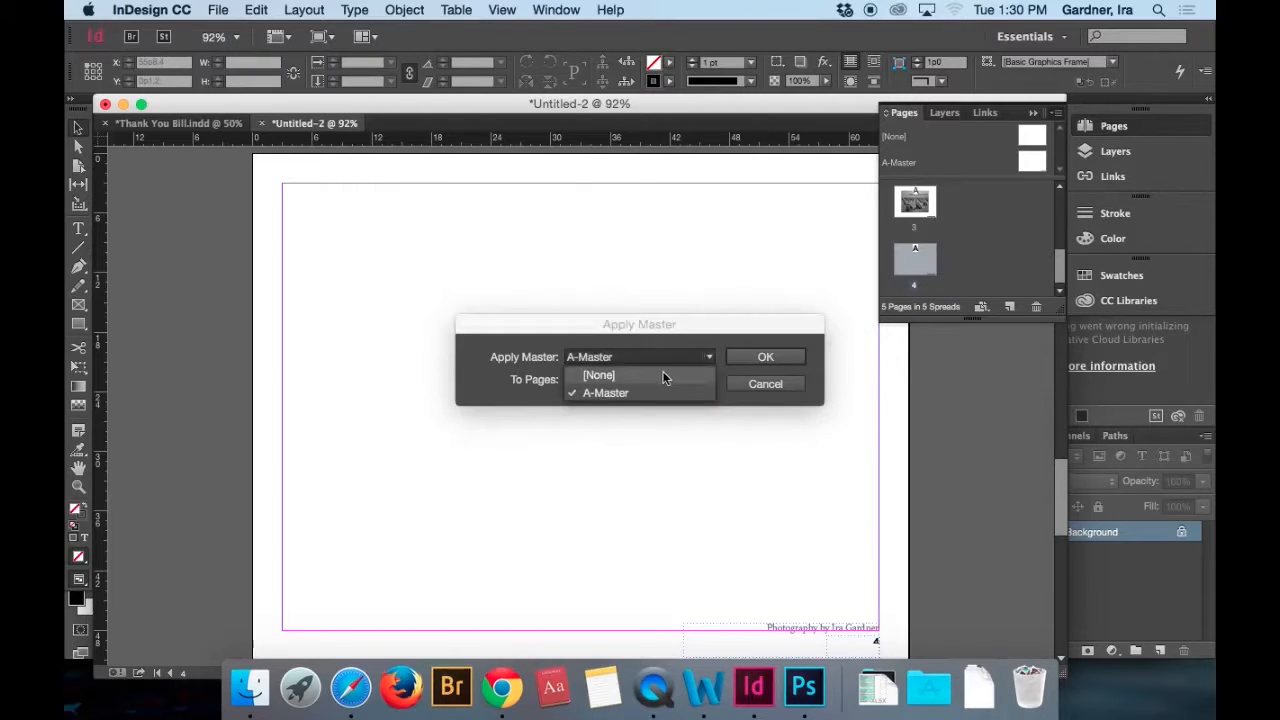
left_click(664, 375)
left_click(766, 357)
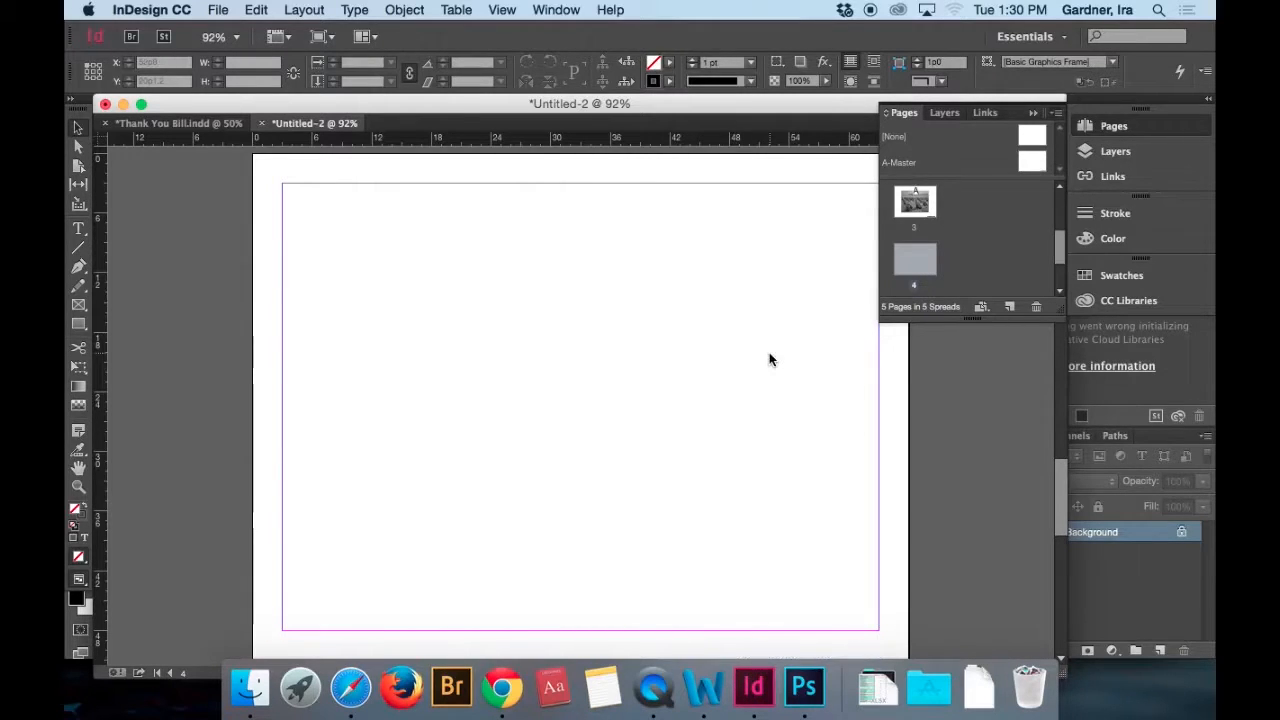